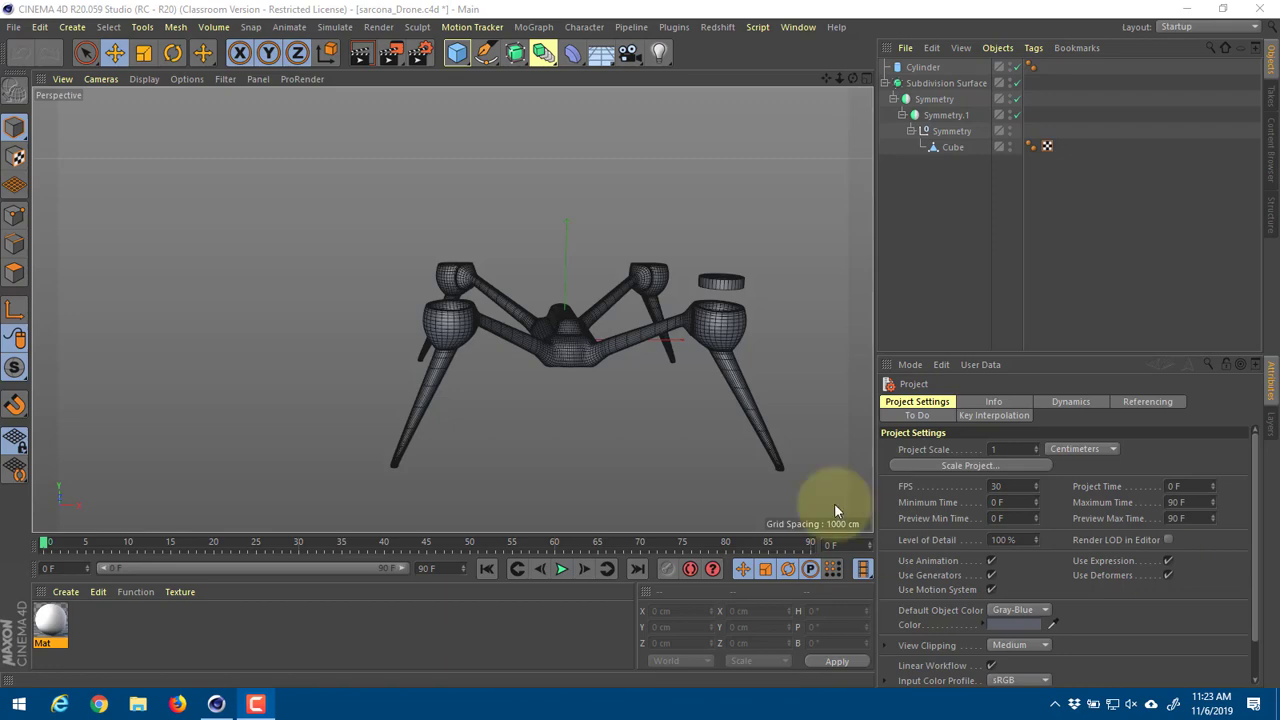
Step: Turn off the Subdivision Surface and cut two edge loops across the Cube's arm with Loop/Path Cut, at about 75.9% and 62.7%
{"action": "mouse_move", "coordinate": [698, 227]}
{"action": "left_mouse_down", "text": "alt"}
{"action": "mouse_move", "coordinate": [642, 236]}
{"action": "mouse_move", "coordinate": [699, 289]}
{"action": "mouse_move", "coordinate": [666, 287]}
{"action": "mouse_move", "coordinate": [710, 282]}
{"action": "mouse_move", "coordinate": [708, 375]}
{"action": "mouse_move", "coordinate": [699, 284]}
{"action": "mouse_move", "coordinate": [710, 240]}
{"action": "left_mouse_up", "text": "alt"}
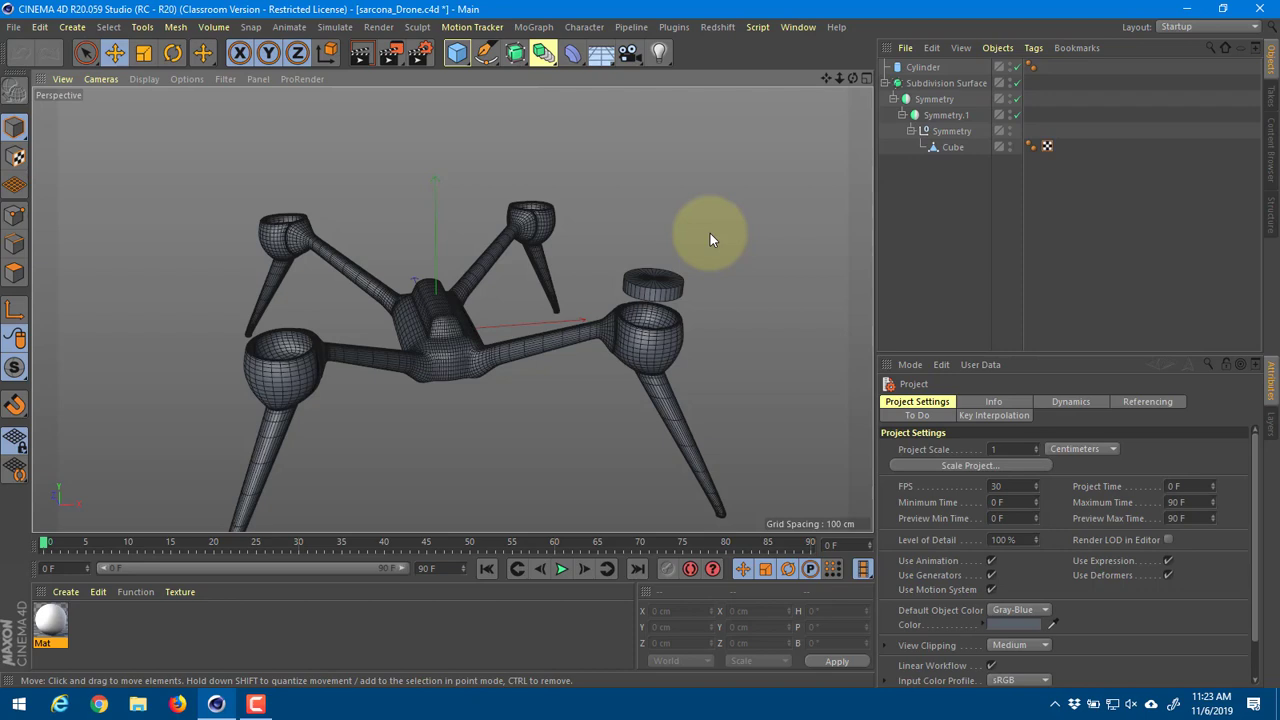
{"action": "left_click", "coordinate": [1017, 83]}
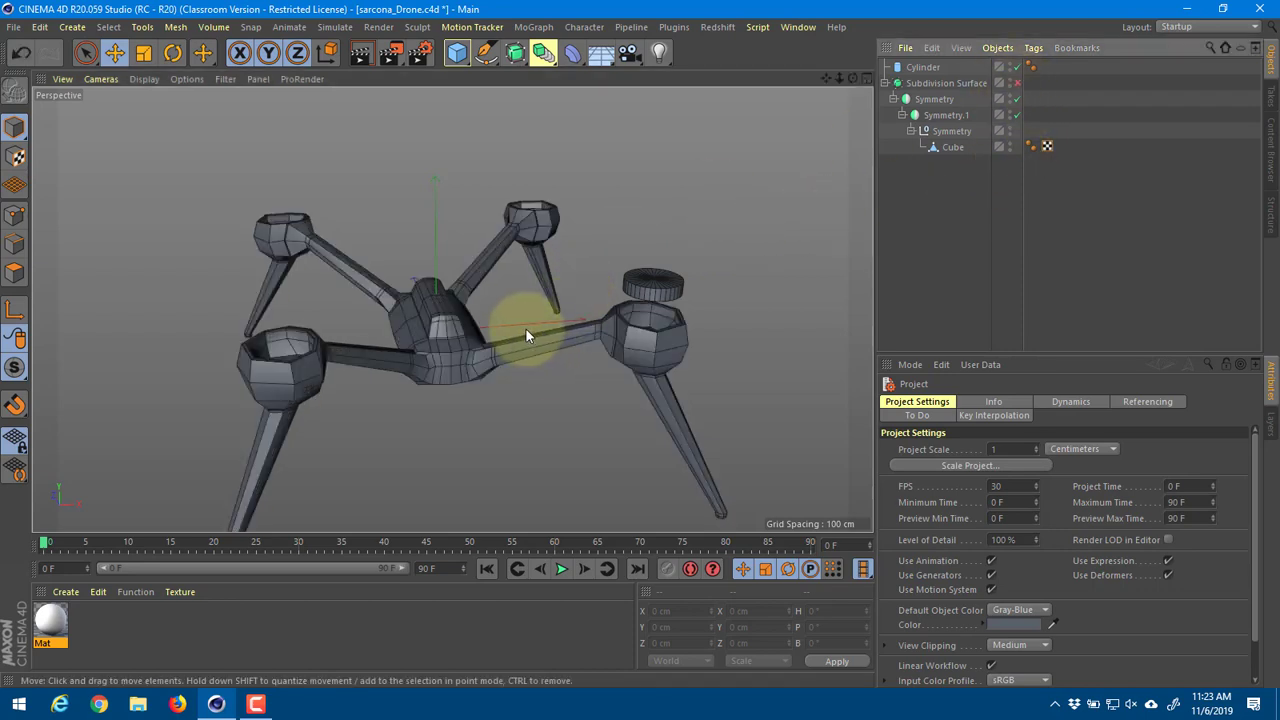
{"action": "left_click_drag", "start_coordinate": [526, 329], "coordinate": [525, 434], "text": "alt"}
{"action": "right_click_drag", "start_coordinate": [525, 434], "coordinate": [494, 410], "text": "alt"}
{"action": "key", "text": "k"}
{"action": "key", "text": "l"}
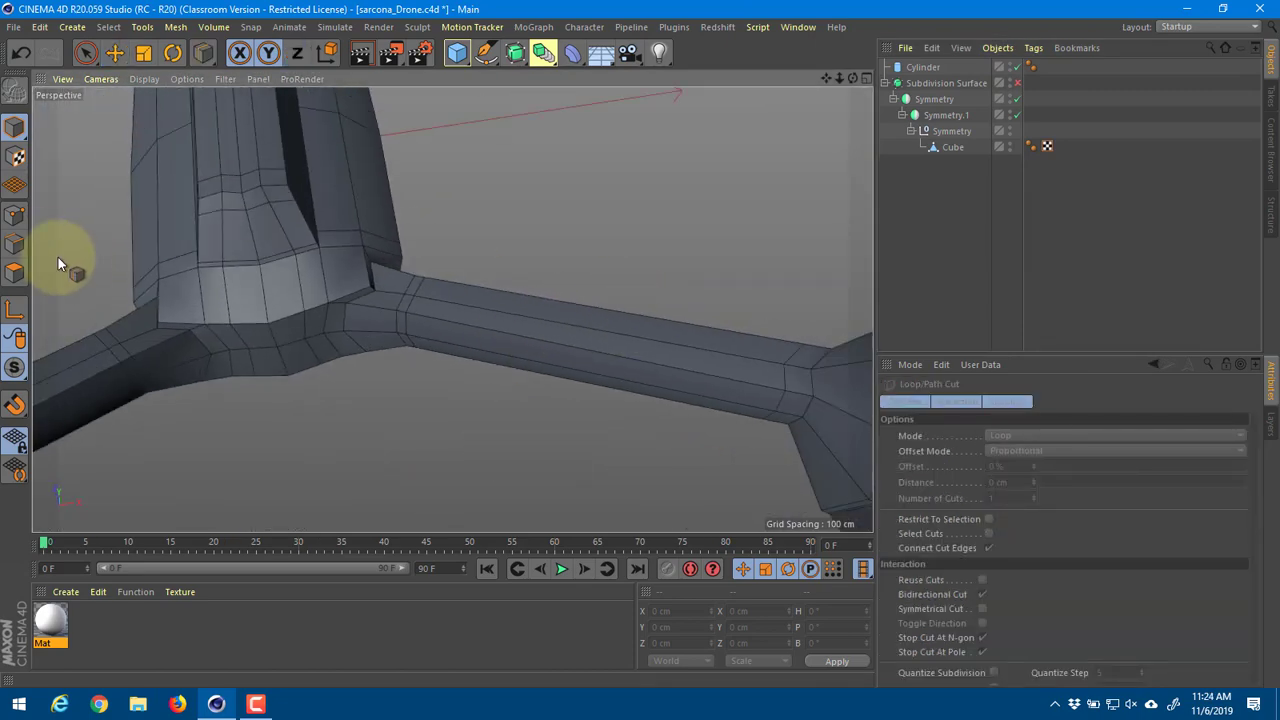
{"action": "left_click", "coordinate": [16, 244]}
{"action": "left_click", "coordinate": [950, 147]}
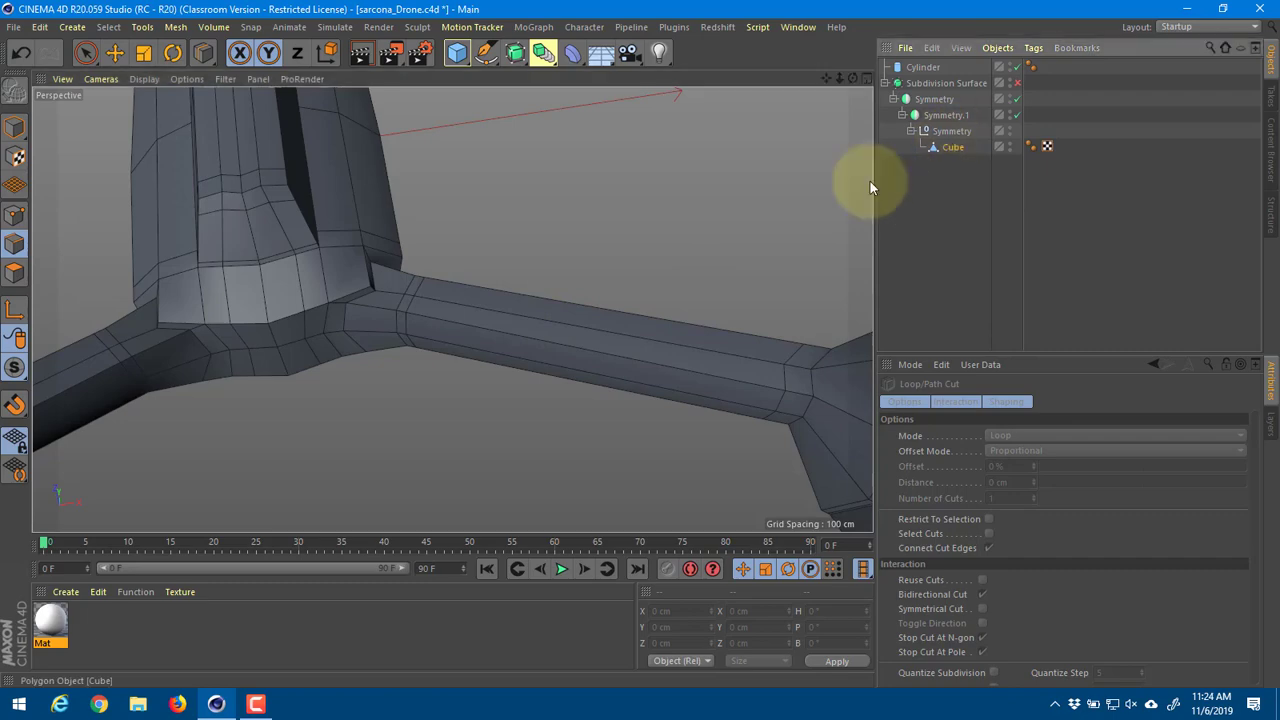
{"action": "left_click", "coordinate": [488, 308]}
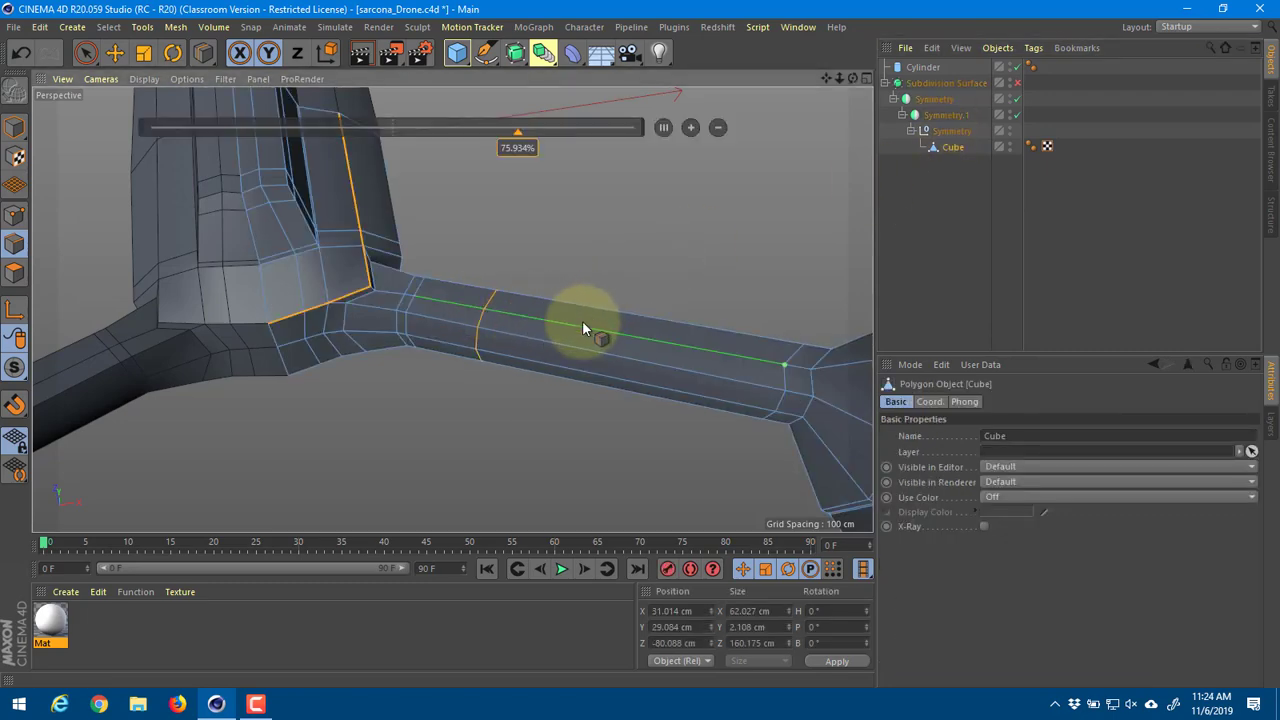
{"action": "left_click", "coordinate": [636, 332]}
{"action": "mouse_move", "coordinate": [714, 262]}
{"action": "left_mouse_down", "text": "alt"}
{"action": "mouse_move", "coordinate": [504, 264]}
{"action": "mouse_move", "coordinate": [705, 245]}
{"action": "mouse_move", "coordinate": [550, 228]}
{"action": "mouse_move", "coordinate": [698, 265]}
{"action": "left_mouse_up", "text": "alt"}
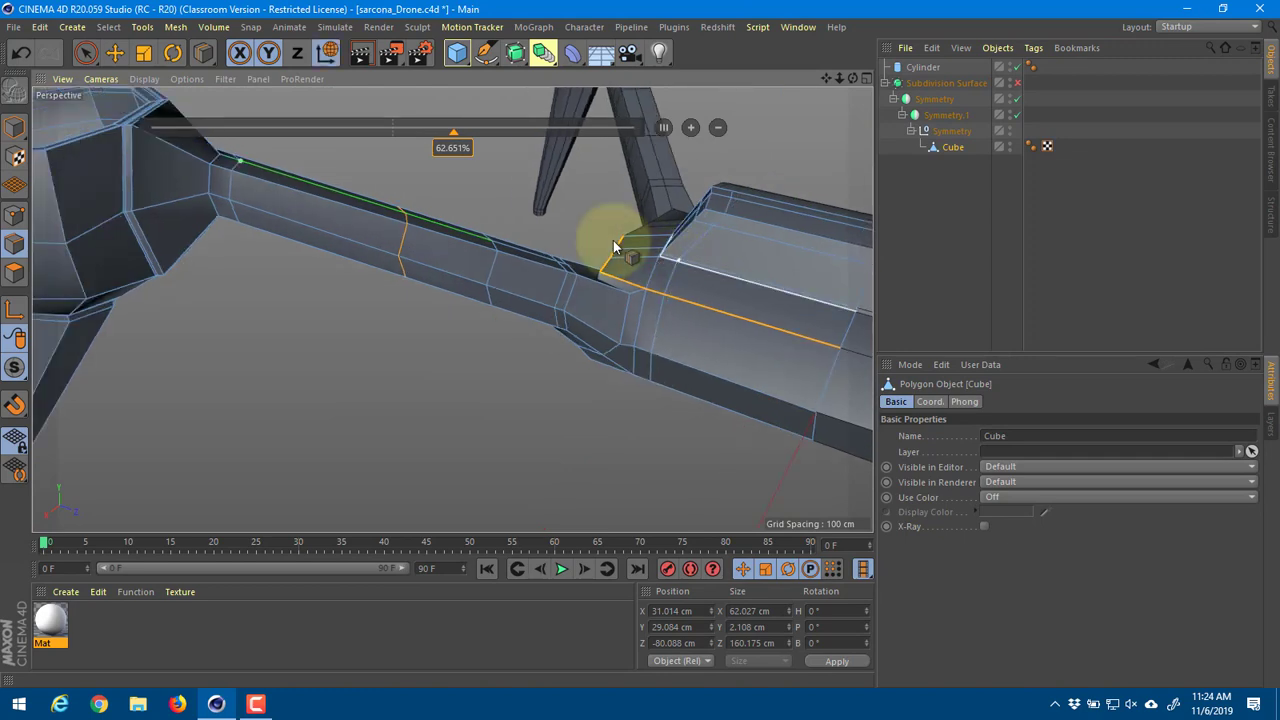
Step: Select the newly cut edge loop around the middle of the drone's arm with the Move tool
{"action": "key", "text": "e"}
{"action": "left_click_drag", "start_coordinate": [423, 251], "coordinate": [523, 266], "text": "alt"}
{"action": "left_click", "coordinate": [507, 252]}
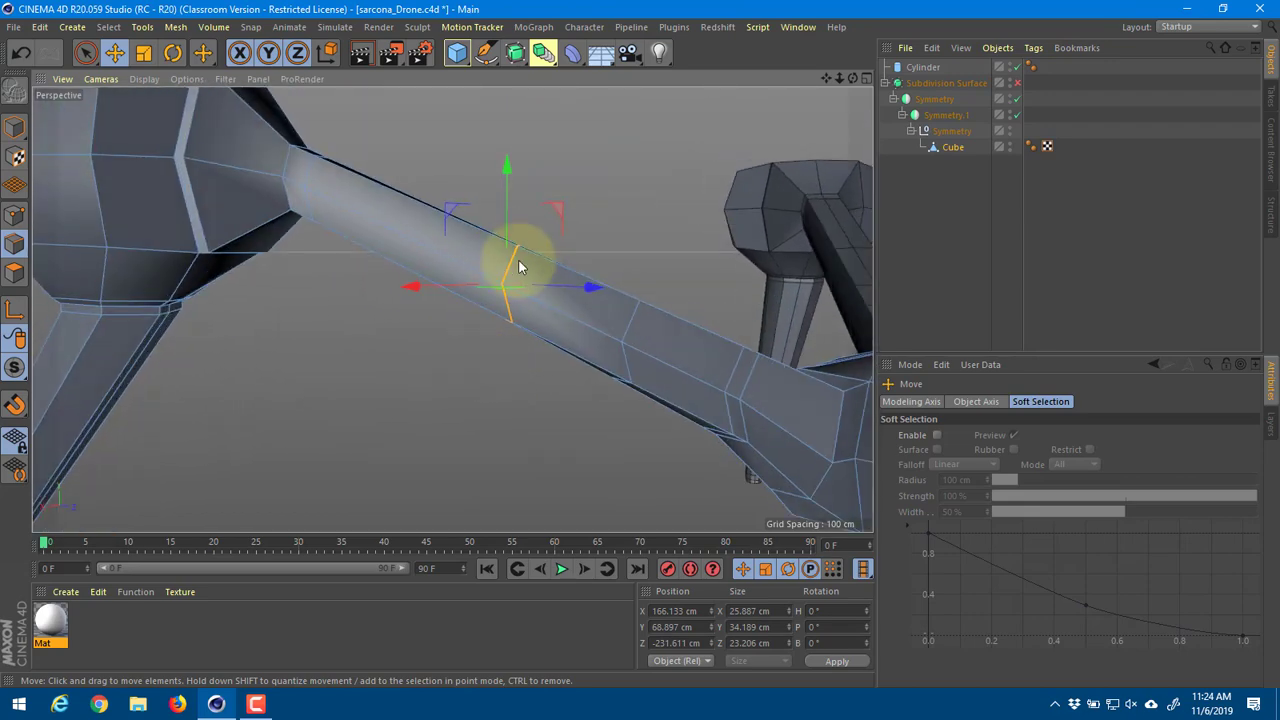
{"action": "left_click", "coordinate": [514, 288]}
{"action": "left_click", "coordinate": [525, 327]}
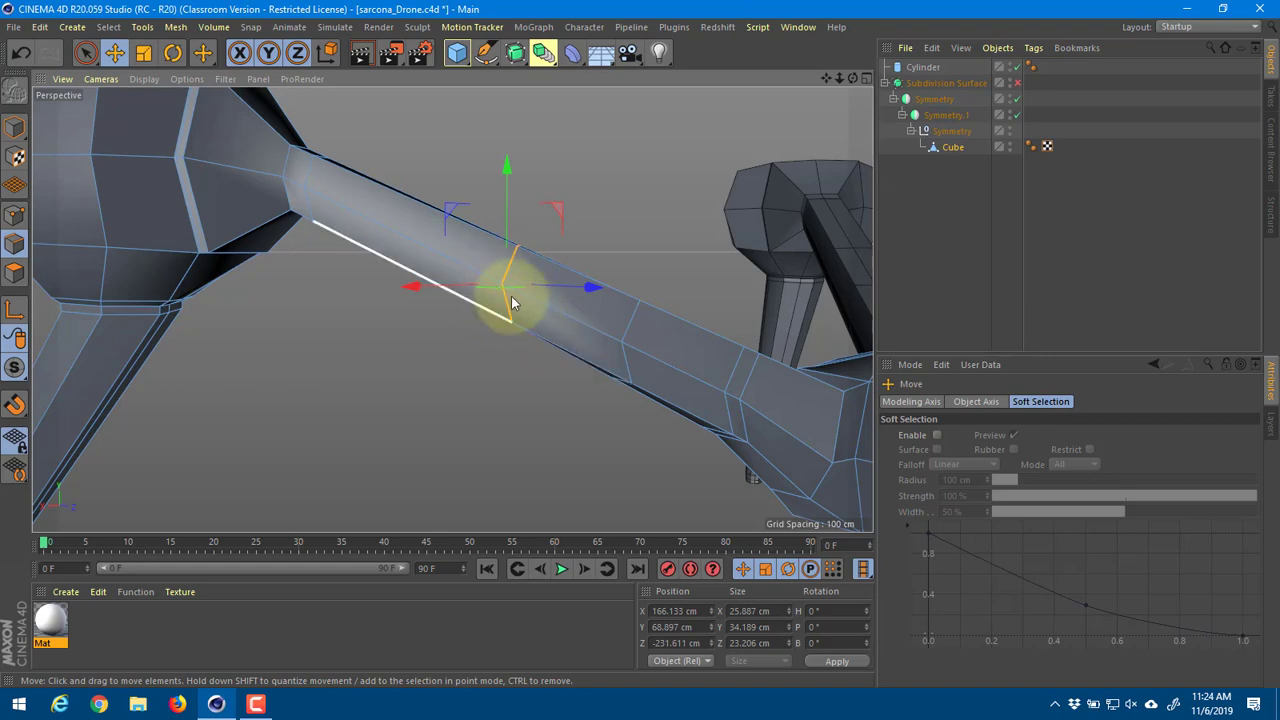
Step: Select the edge loop at the body end of the arm and add the loop beside the motor cup
{"action": "left_click_drag", "start_coordinate": [646, 320], "coordinate": [591, 293], "text": "alt"}
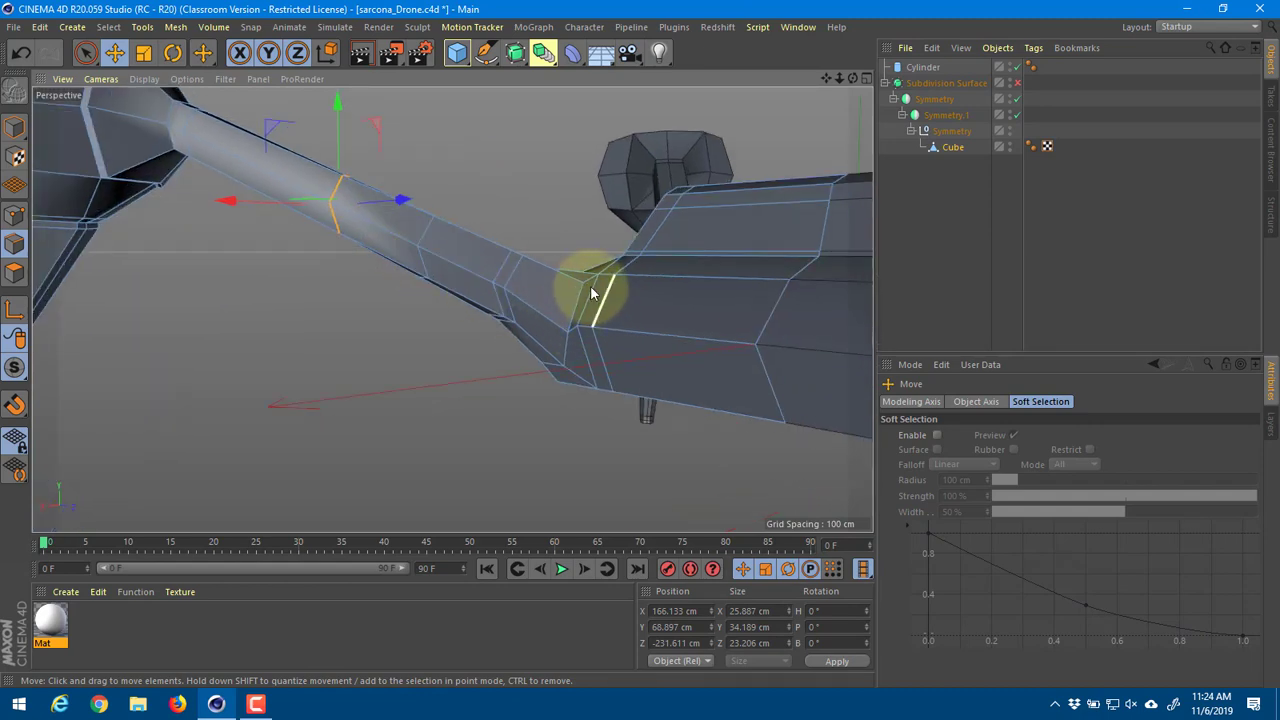
{"action": "left_click", "coordinate": [509, 254]}
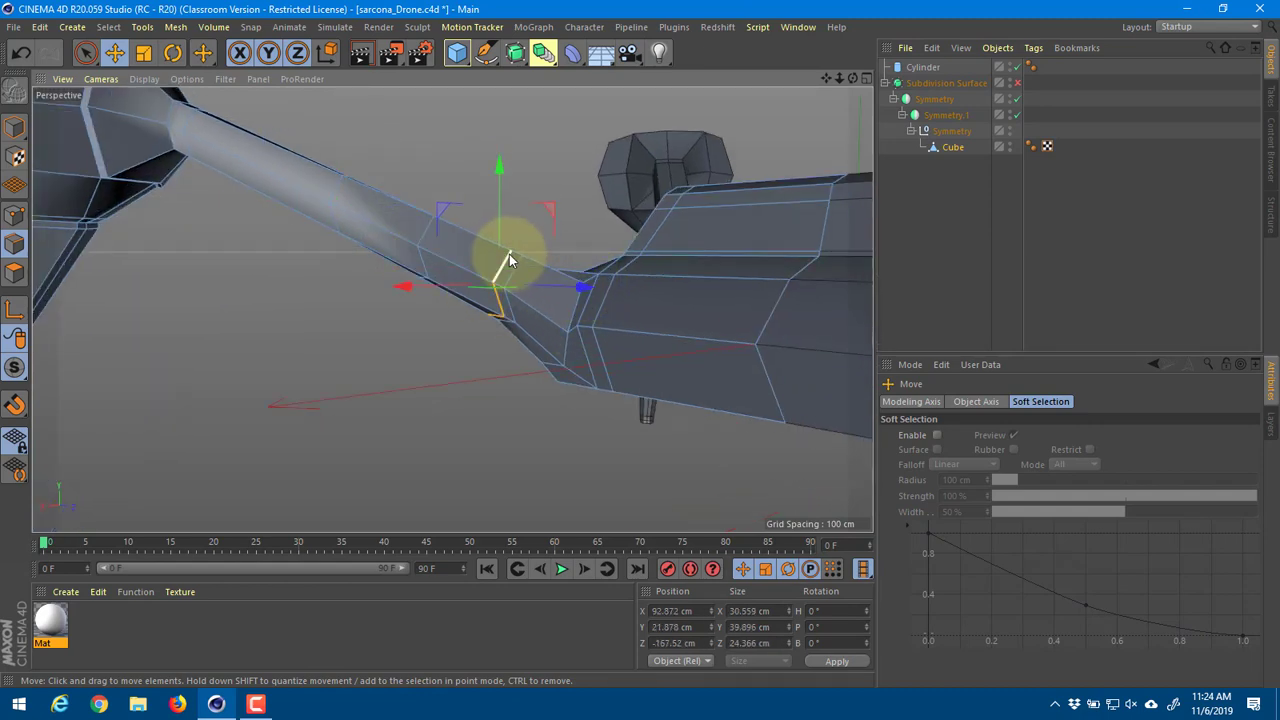
{"action": "left_click", "coordinate": [185, 117], "text": "shift"}
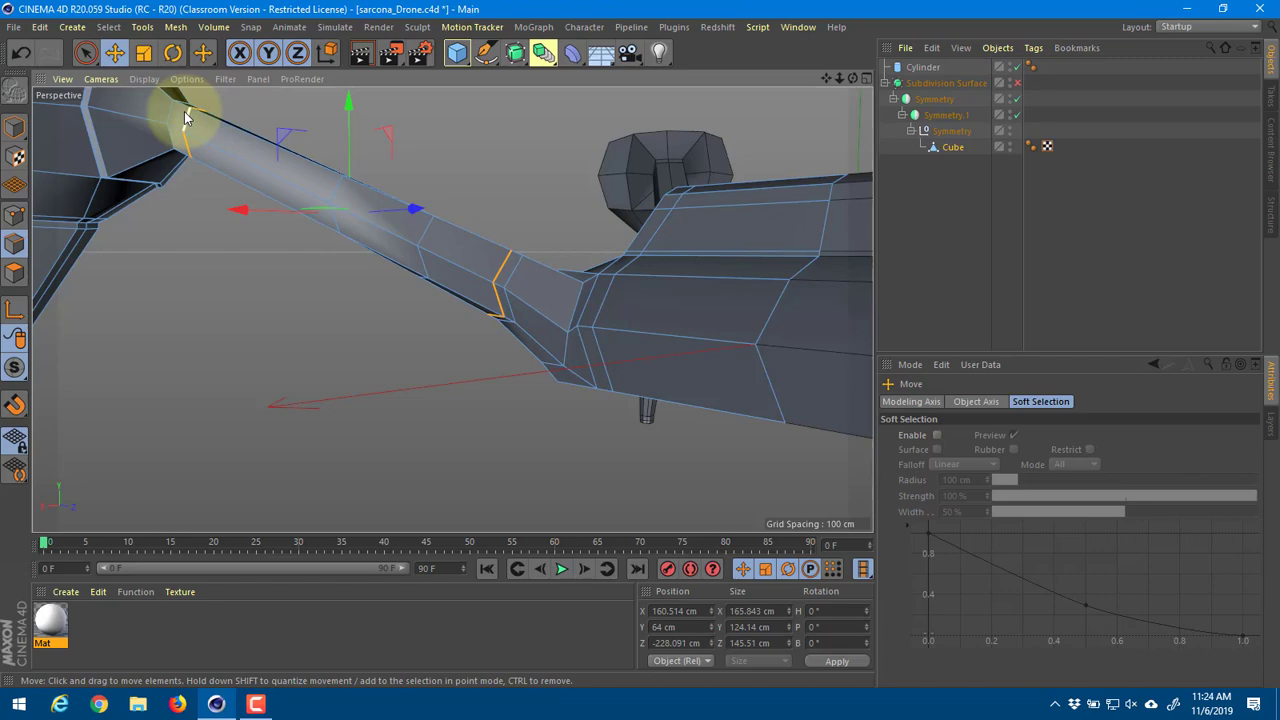
Step: Select the short underside edges of the arm's middle loop and slide them along the arm toward the motor cup by about 12.88 cm
{"action": "left_click_drag", "start_coordinate": [342, 235], "coordinate": [383, 210], "text": "alt"}
{"action": "left_click", "coordinate": [348, 226]}
{"action": "left_click", "coordinate": [335, 233]}
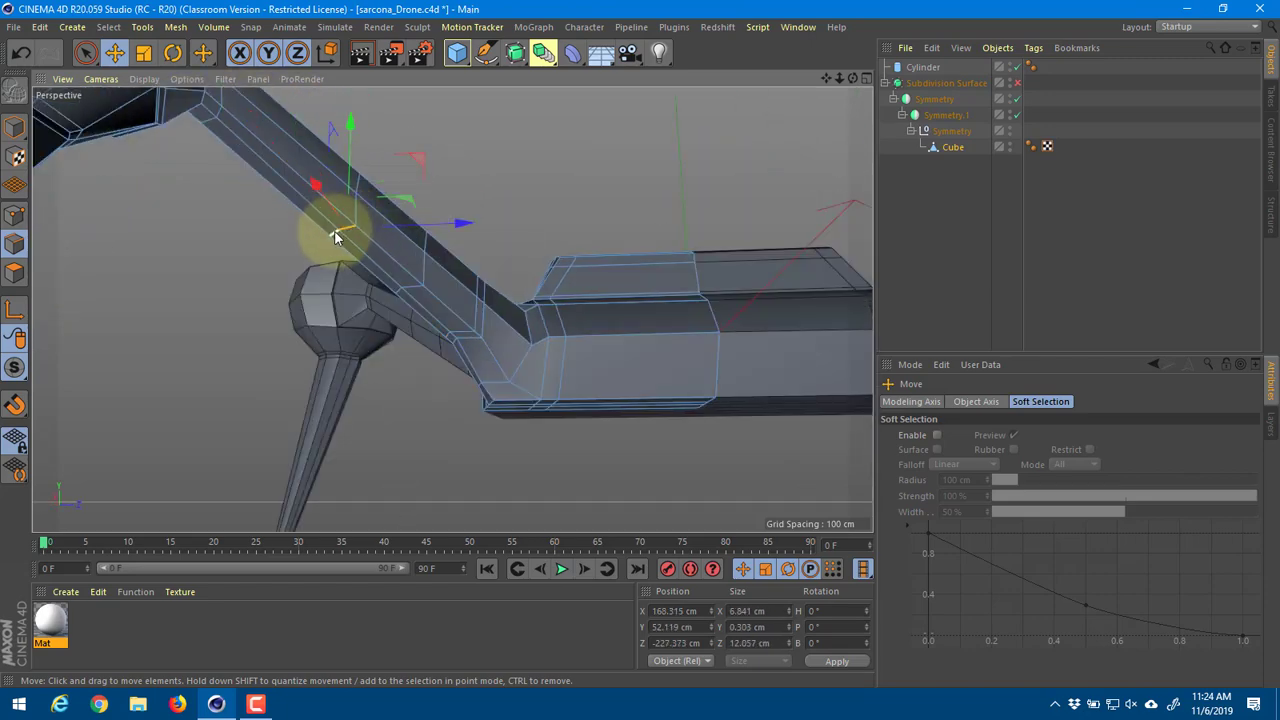
{"action": "left_click", "coordinate": [334, 233], "text": "shift"}
{"action": "left_click_drag", "start_coordinate": [337, 200], "coordinate": [434, 318], "text": "alt"}
{"action": "left_click_drag", "start_coordinate": [419, 406], "coordinate": [403, 286], "text": "alt"}
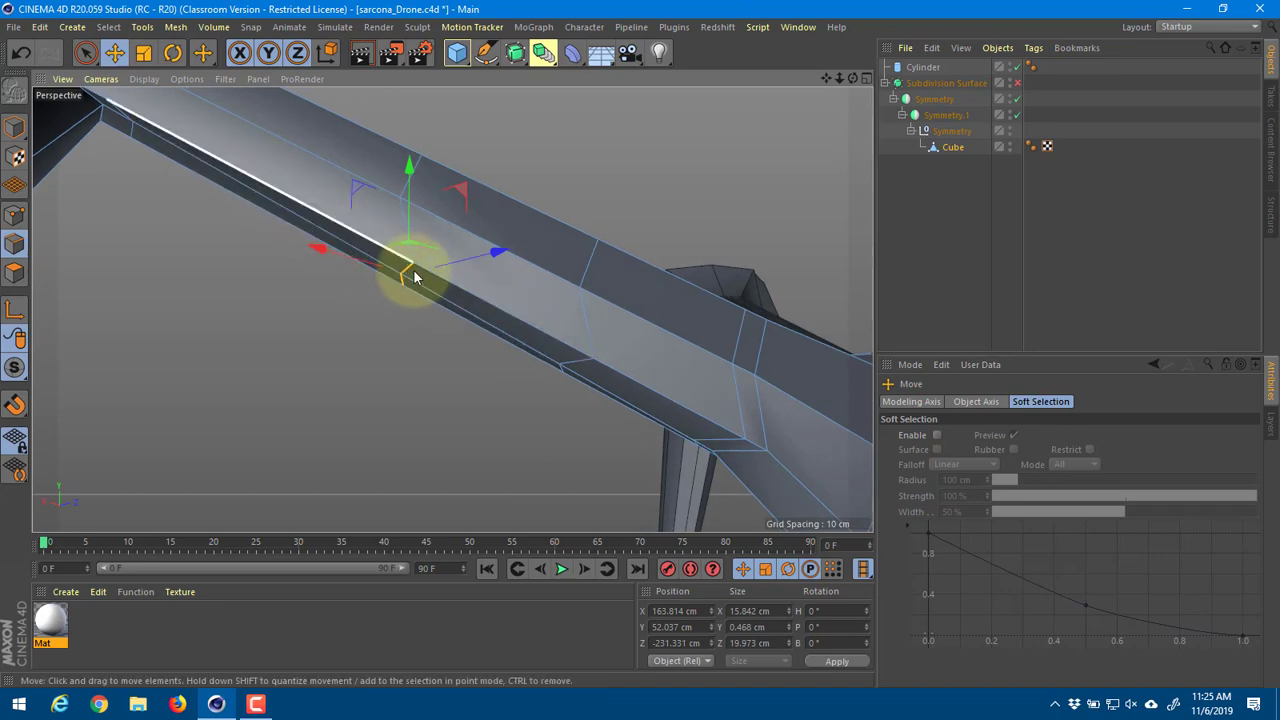
{"action": "right_click", "coordinate": [346, 194]}
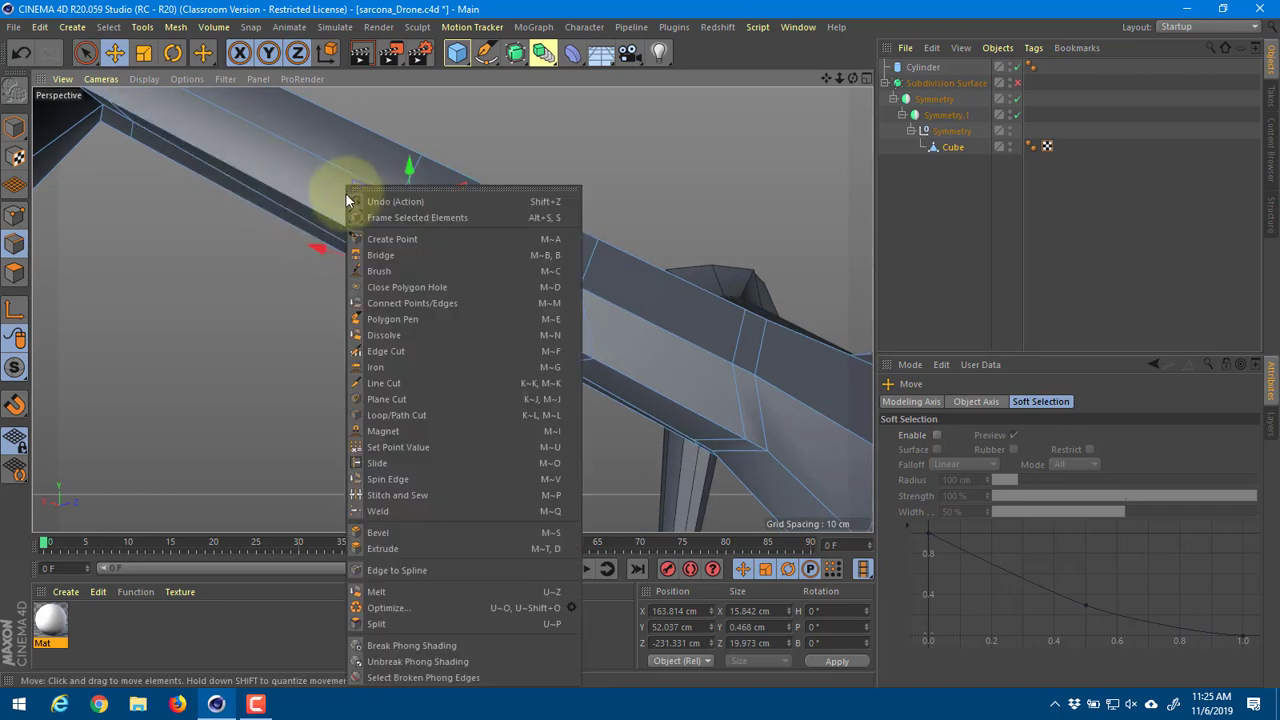
{"action": "left_click", "coordinate": [452, 464]}
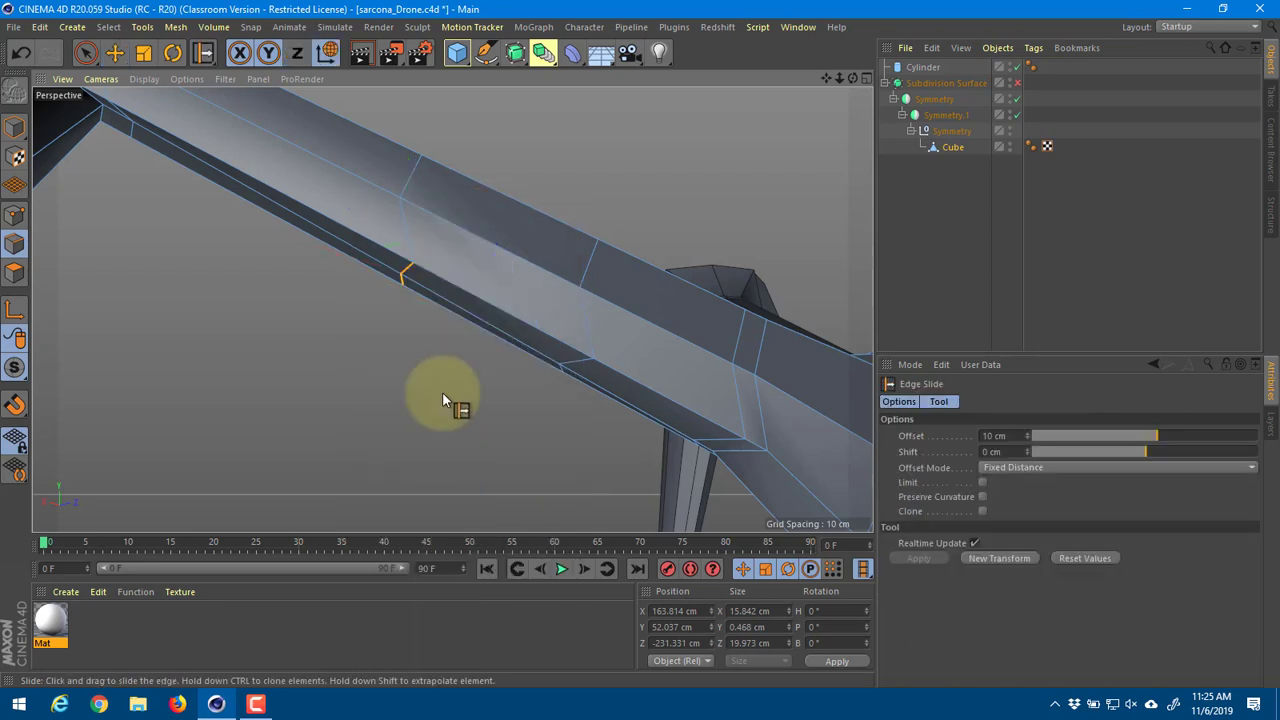
{"action": "left_click_drag", "start_coordinate": [407, 273], "coordinate": [444, 244]}
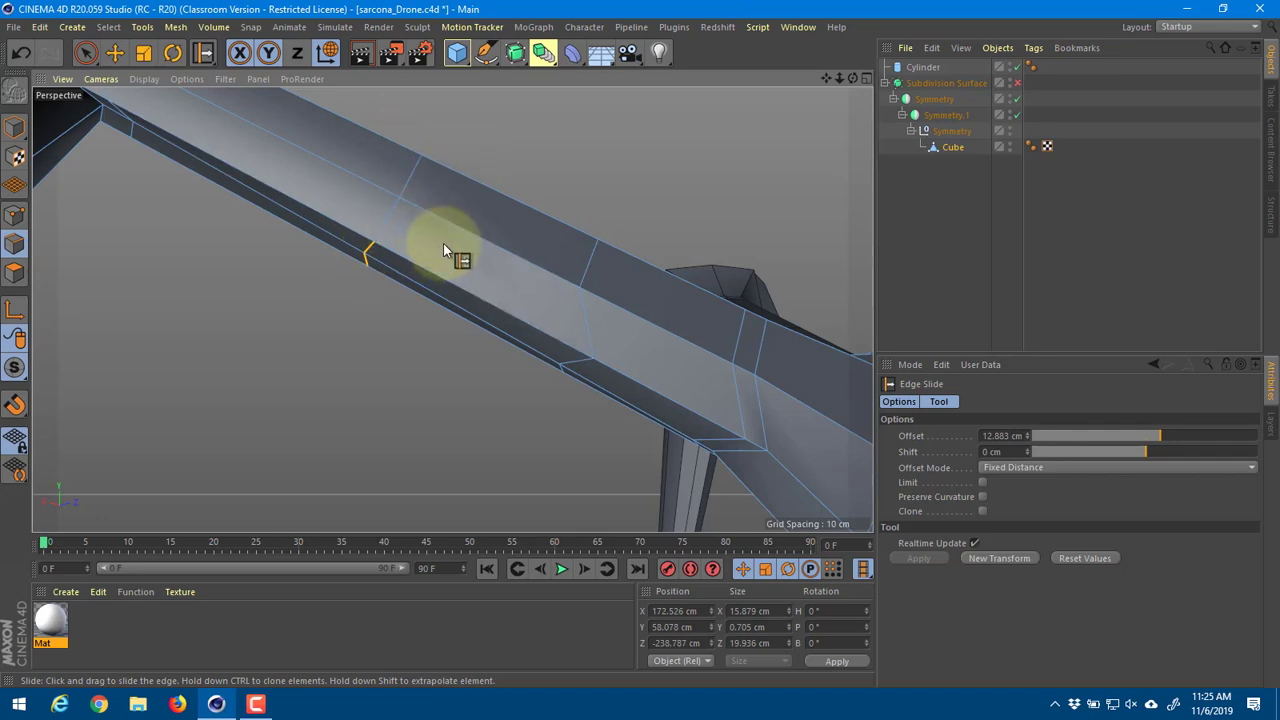
Step: In point mode, slide the point where the arm's upper edge meets the body by about 4.8%
{"action": "left_click", "coordinate": [14, 215]}
{"action": "left_click_drag", "start_coordinate": [367, 252], "coordinate": [490, 217]}
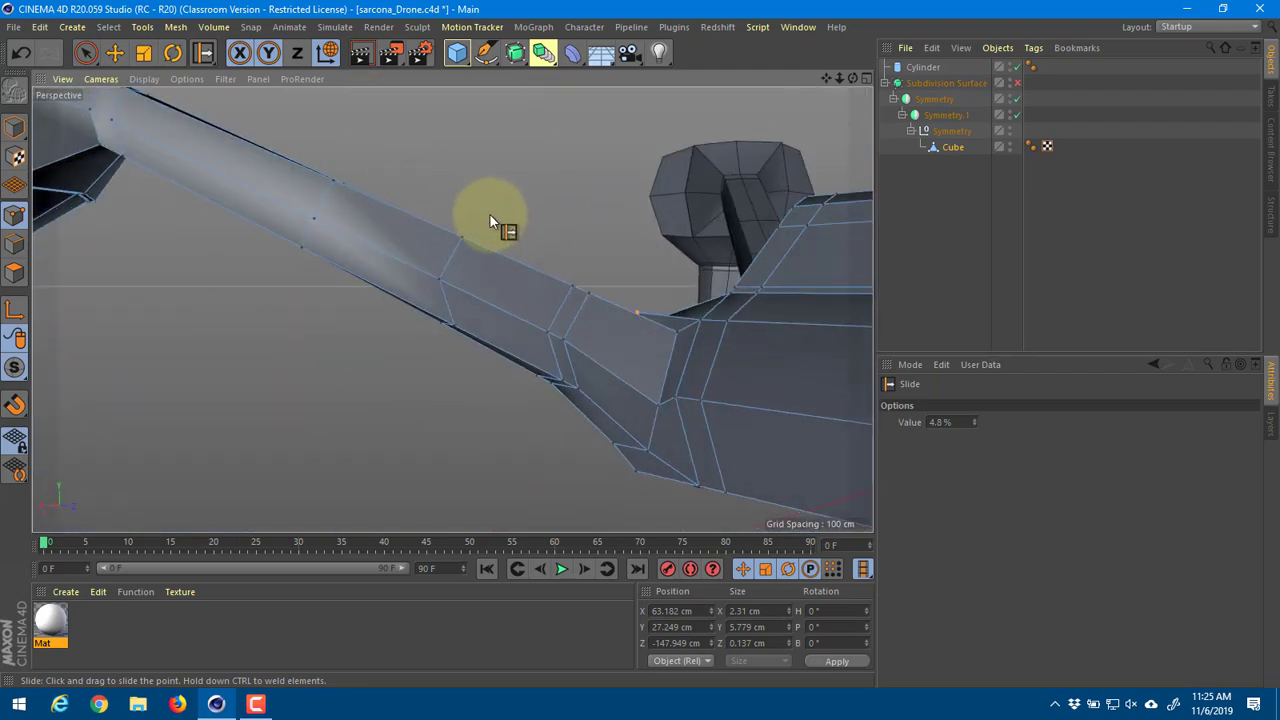
{"action": "key", "text": "e"}
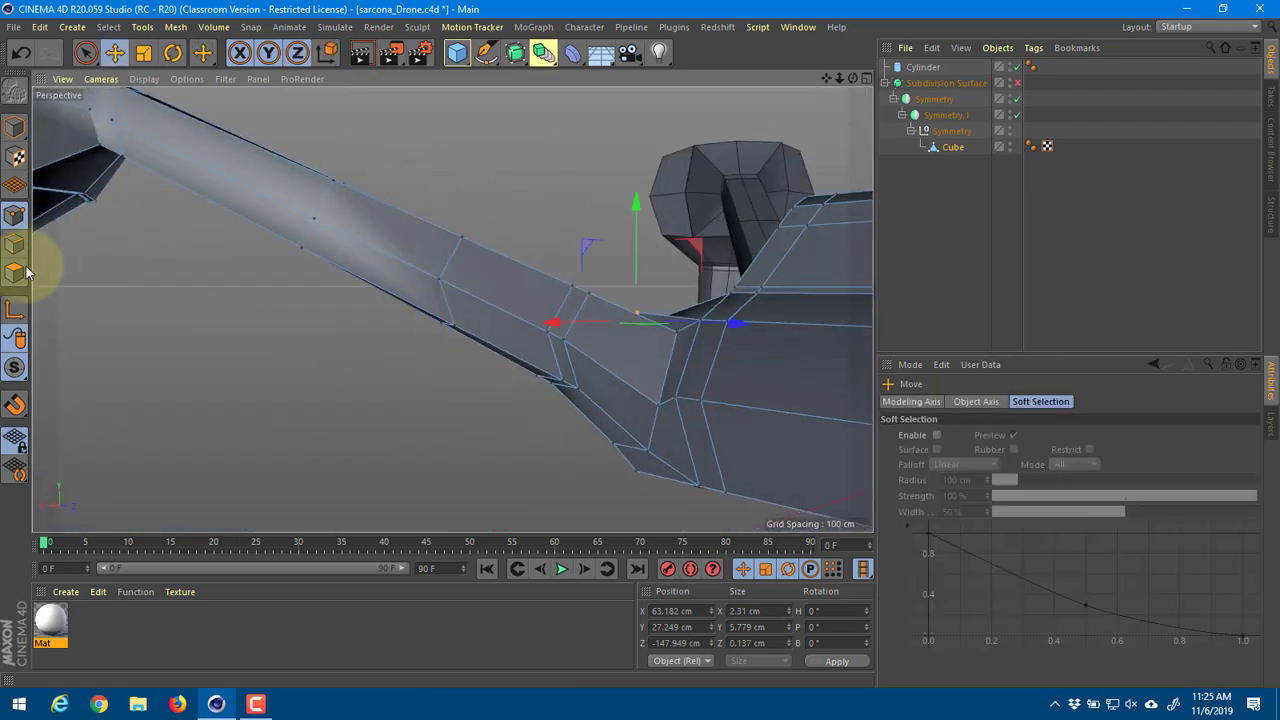
Step: Try dissolving the edge loop on the arm between its middle and the body end
{"action": "left_click", "coordinate": [451, 257]}
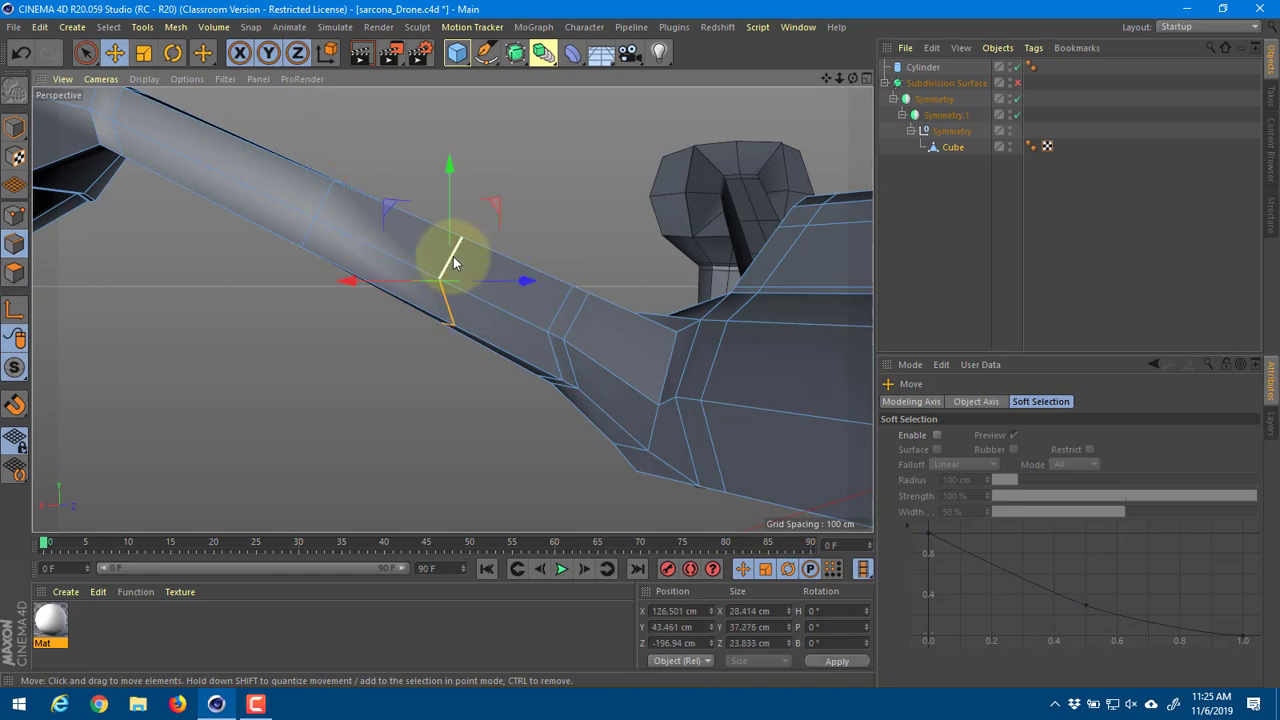
{"action": "right_click", "coordinate": [452, 262]}
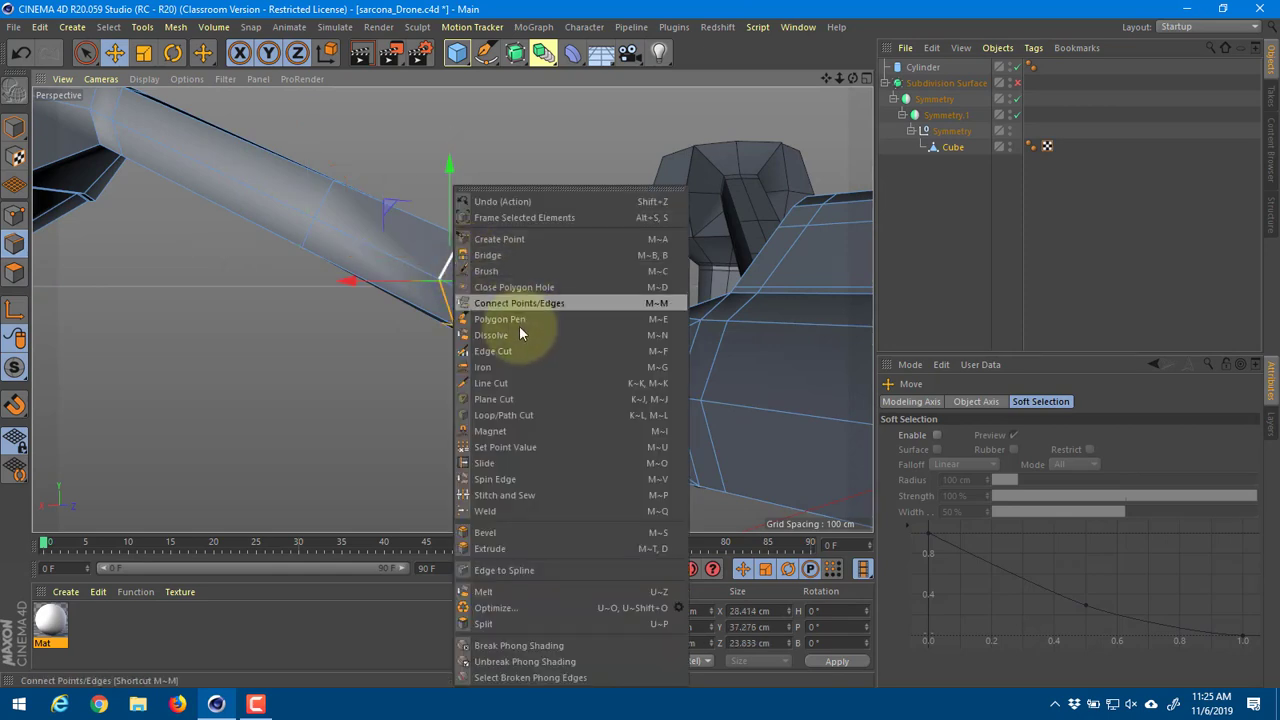
{"action": "left_click", "coordinate": [505, 335]}
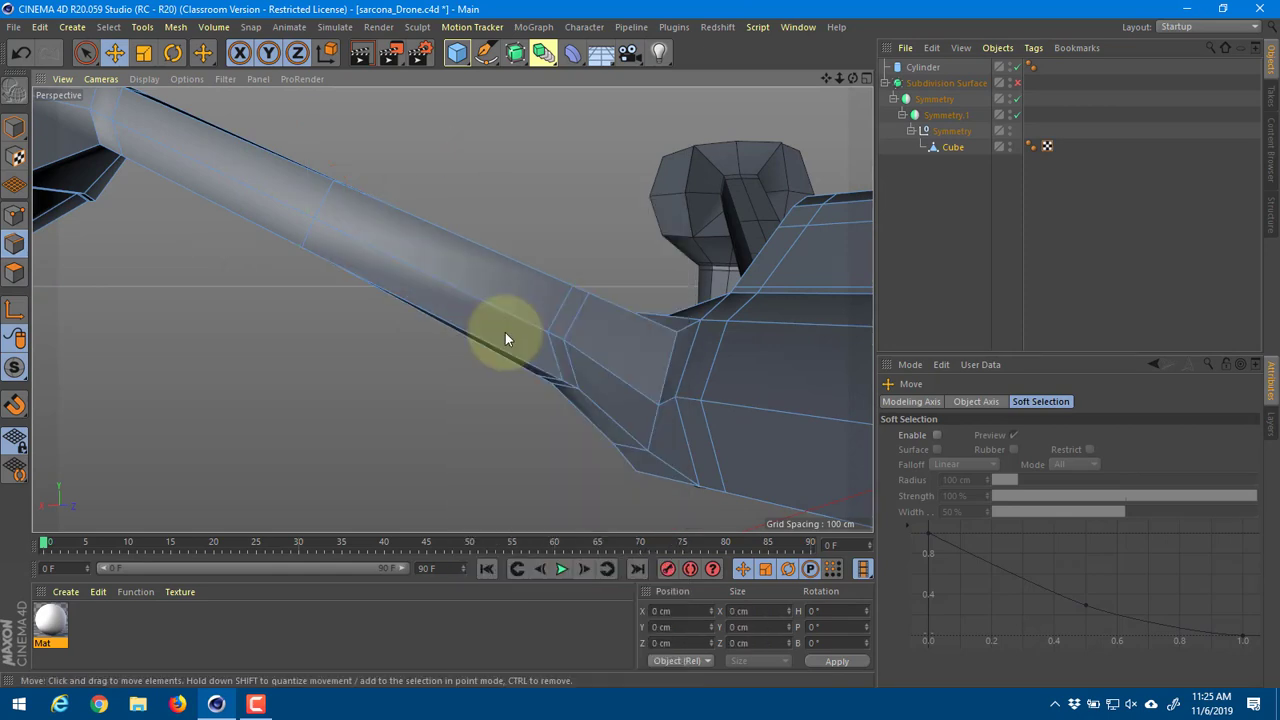
Step: Undo the dissolve, try deleting the same edge loop outright, and undo that deletion
{"action": "left_click", "coordinate": [466, 271]}
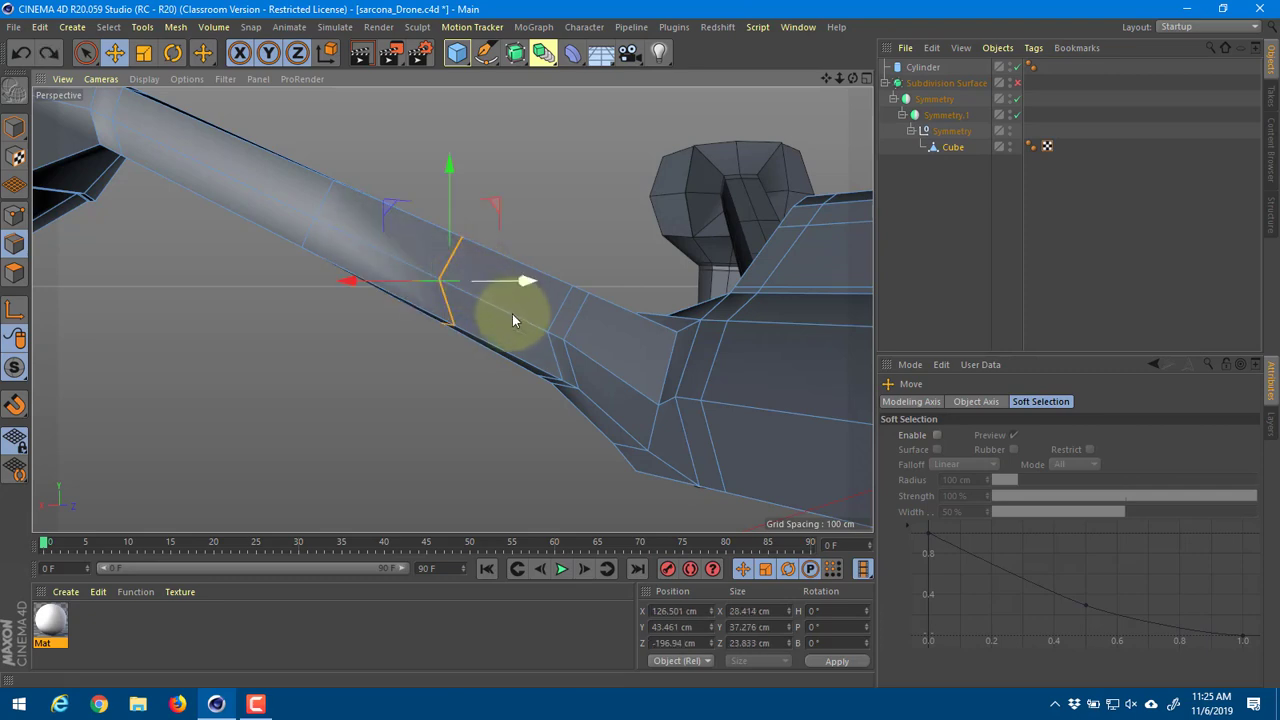
{"action": "key", "text": "Delete"}
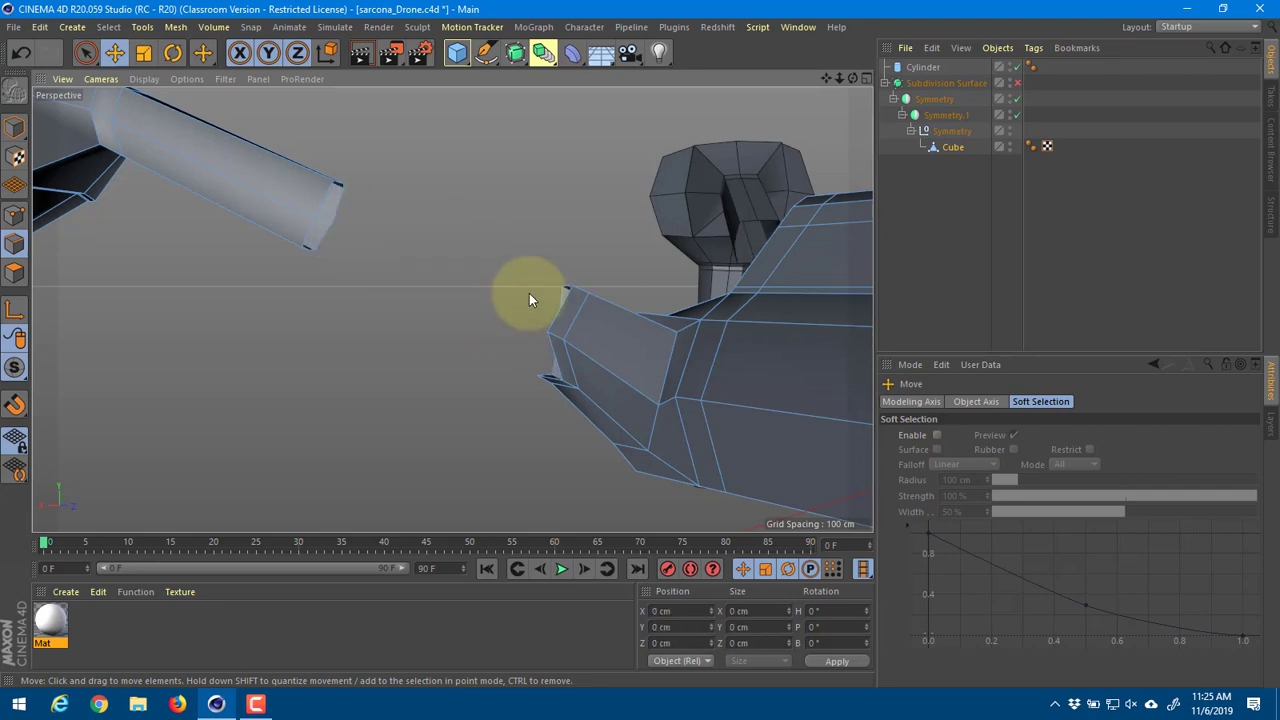
{"action": "key", "text": "ctrl+z"}
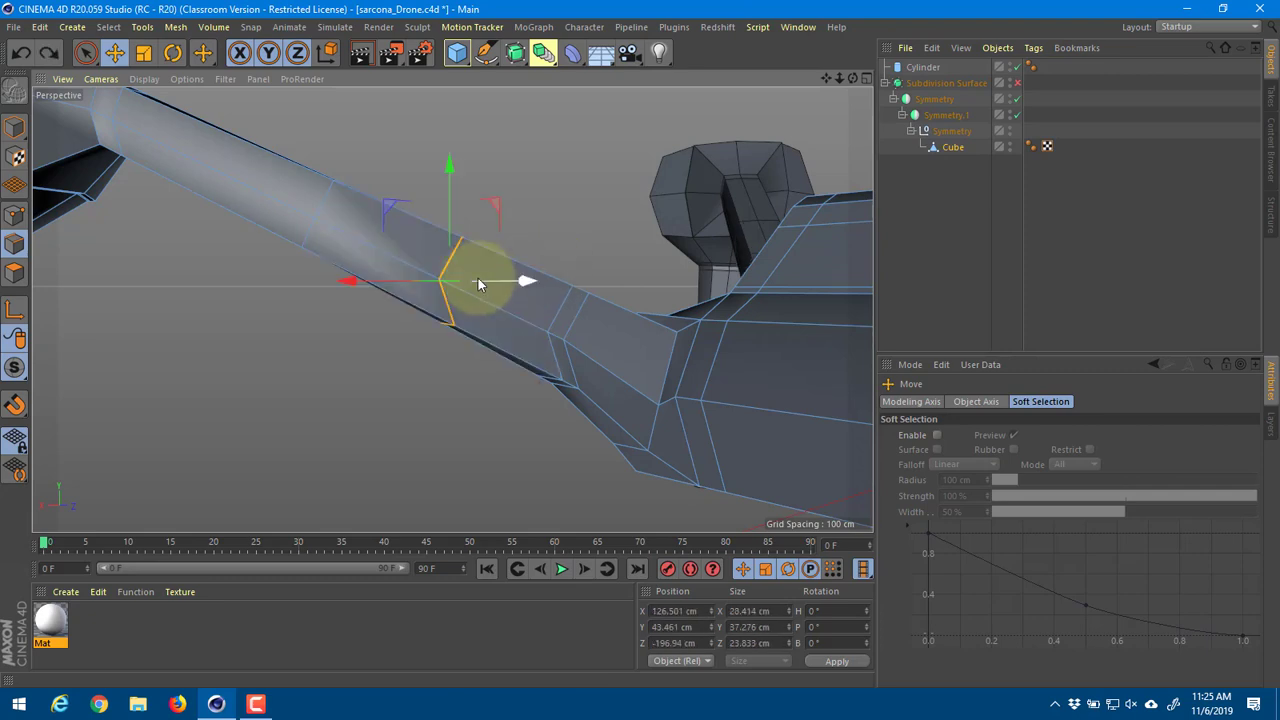
Step: Dissolve the selected edge loop on the arm nearer the body, keeping the surrounding polygons
{"action": "right_click", "coordinate": [479, 277]}
{"action": "left_click", "coordinate": [422, 237]}
{"action": "right_click", "coordinate": [422, 241]}
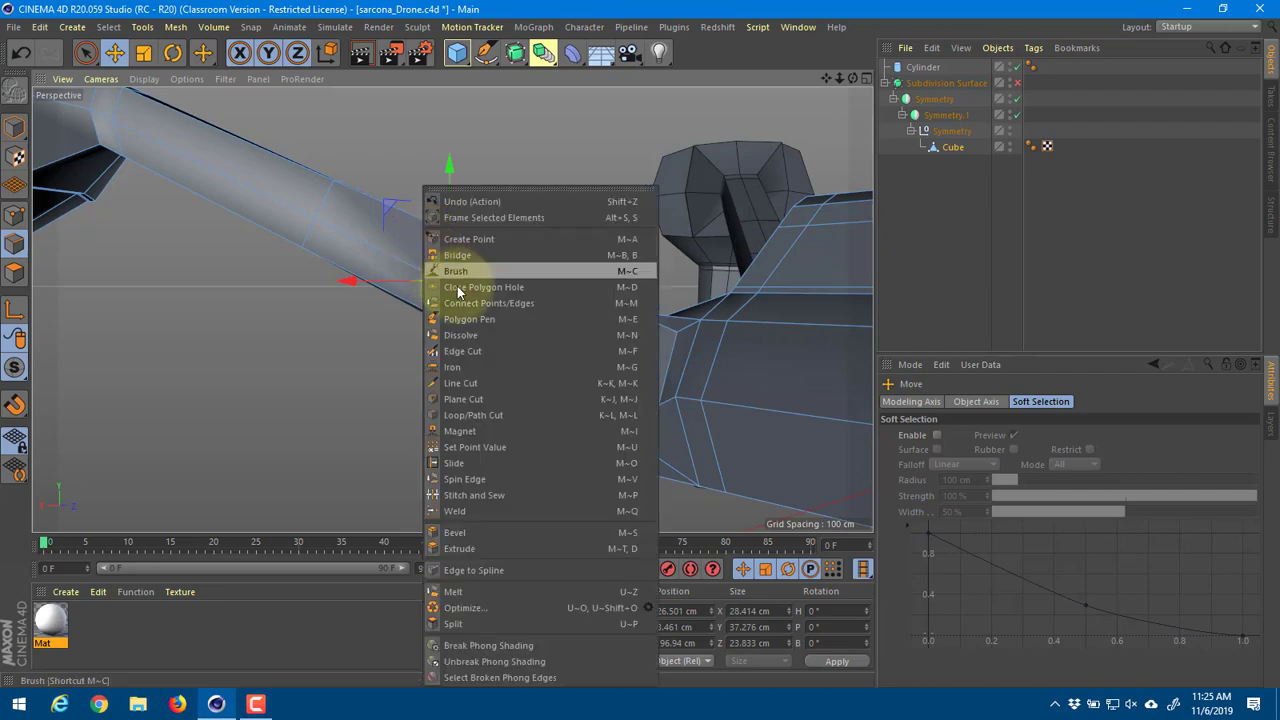
{"action": "left_click", "coordinate": [481, 297]}
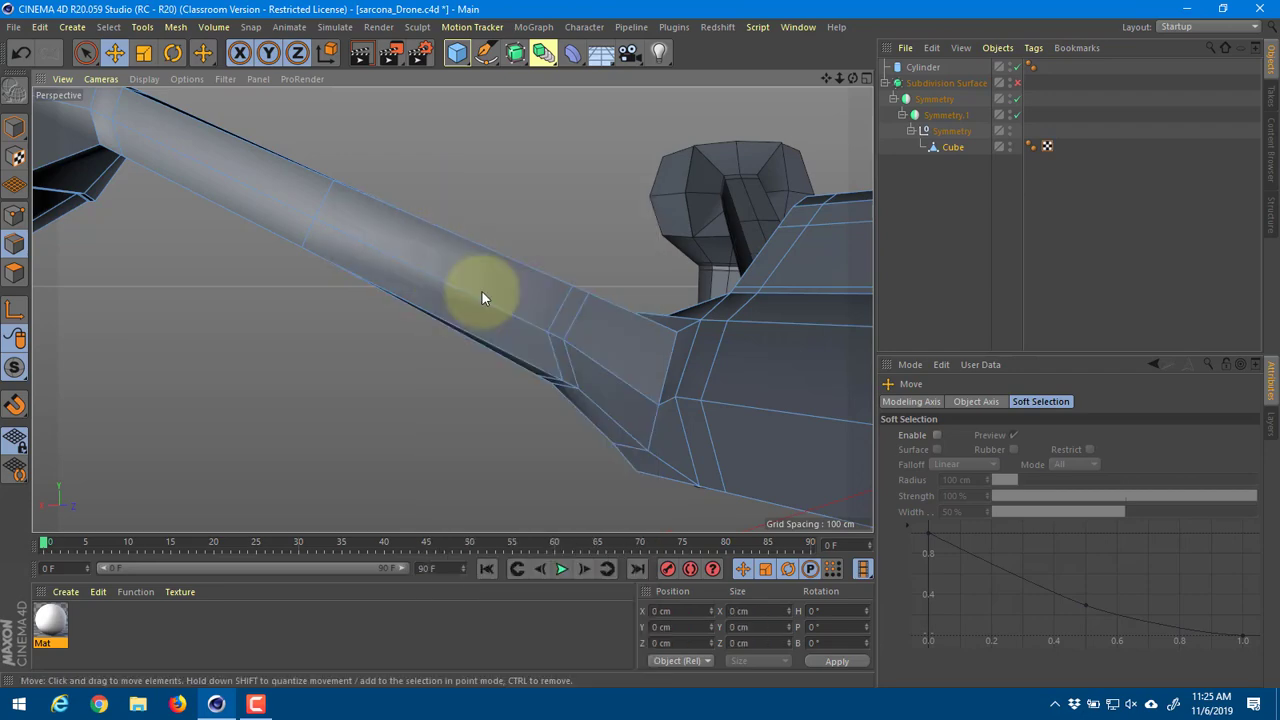
Step: Turn the Subdivision Surface back on to smooth the whole drone frame
{"action": "left_click_drag", "start_coordinate": [481, 298], "coordinate": [489, 297], "text": "alt"}
{"action": "middle_click_drag", "start_coordinate": [489, 297], "coordinate": [569, 363], "text": "alt"}
{"action": "right_click_drag", "start_coordinate": [569, 363], "coordinate": [462, 349], "text": "alt"}
{"action": "left_click_drag", "start_coordinate": [461, 341], "coordinate": [562, 295], "text": "alt"}
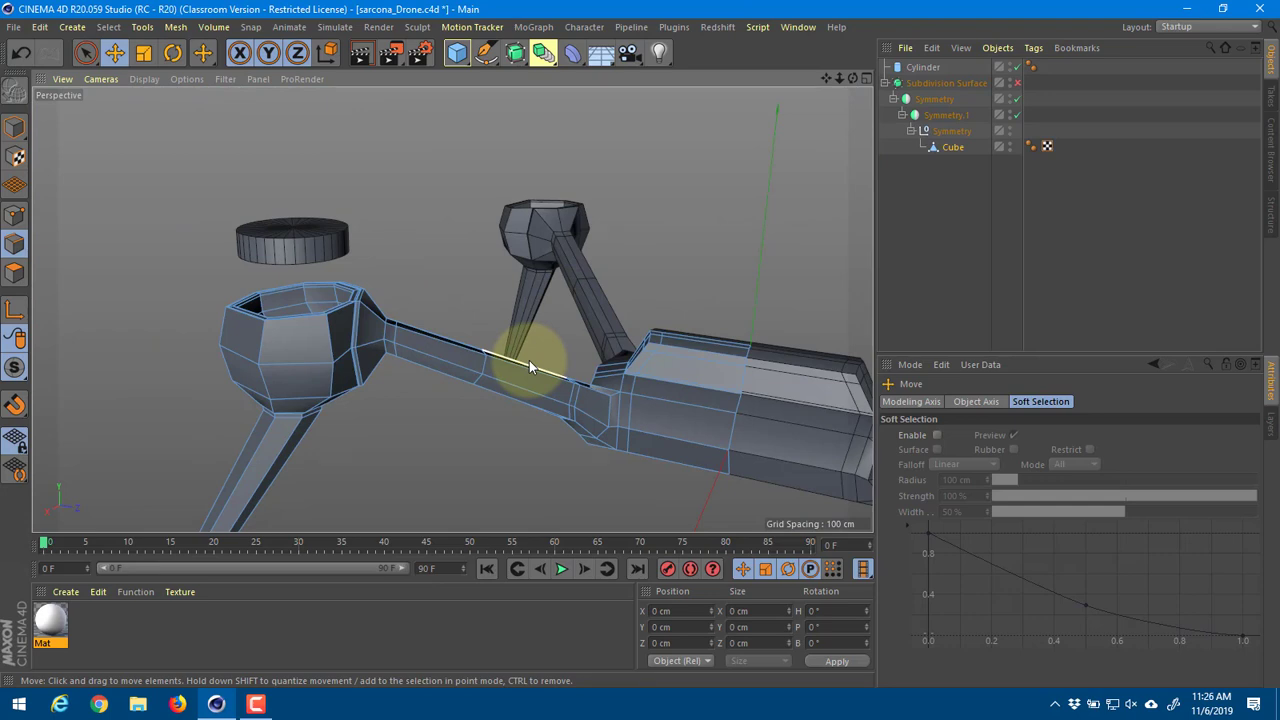
{"action": "left_click", "coordinate": [1017, 83]}
{"action": "right_click_drag", "start_coordinate": [648, 302], "coordinate": [601, 325], "text": "alt"}
{"action": "middle_click_drag", "start_coordinate": [601, 325], "coordinate": [503, 299], "text": "alt"}
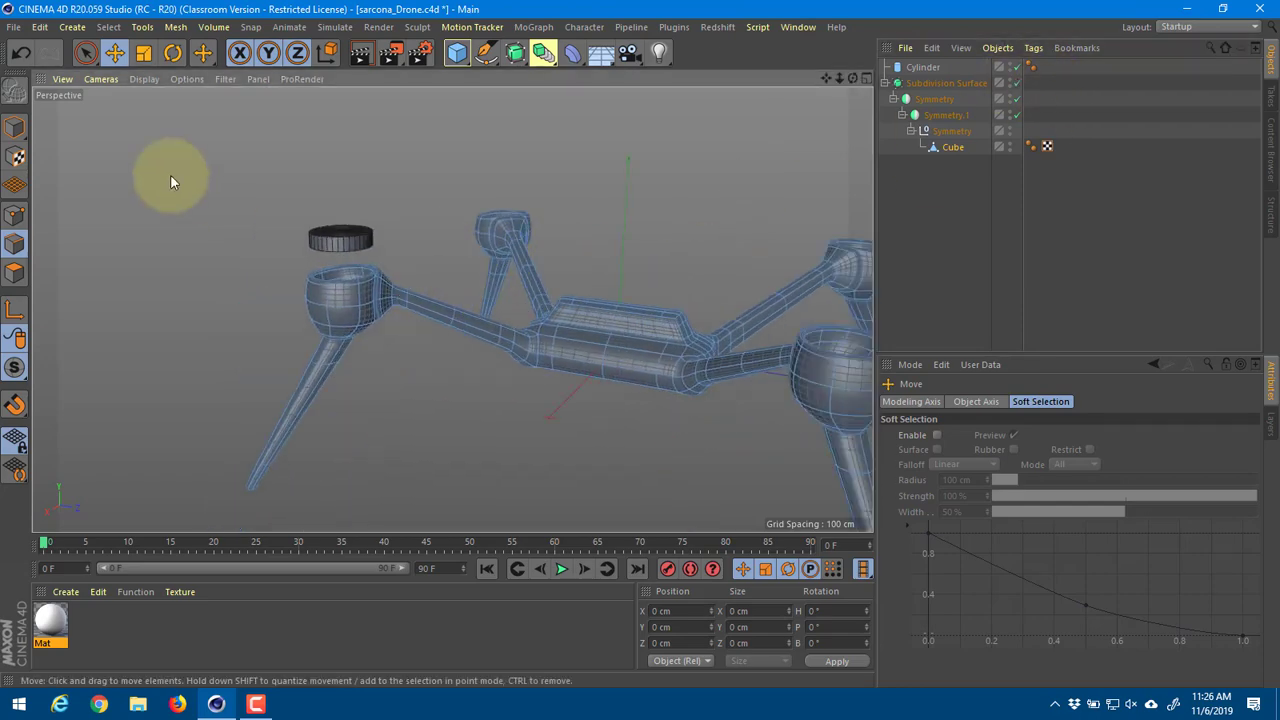
Step: Return to model mode with nothing selected and set the viewport display to Gouraud Shading to check the smoothed drone
{"action": "left_click", "coordinate": [14, 128]}
{"action": "left_click", "coordinate": [121, 146]}
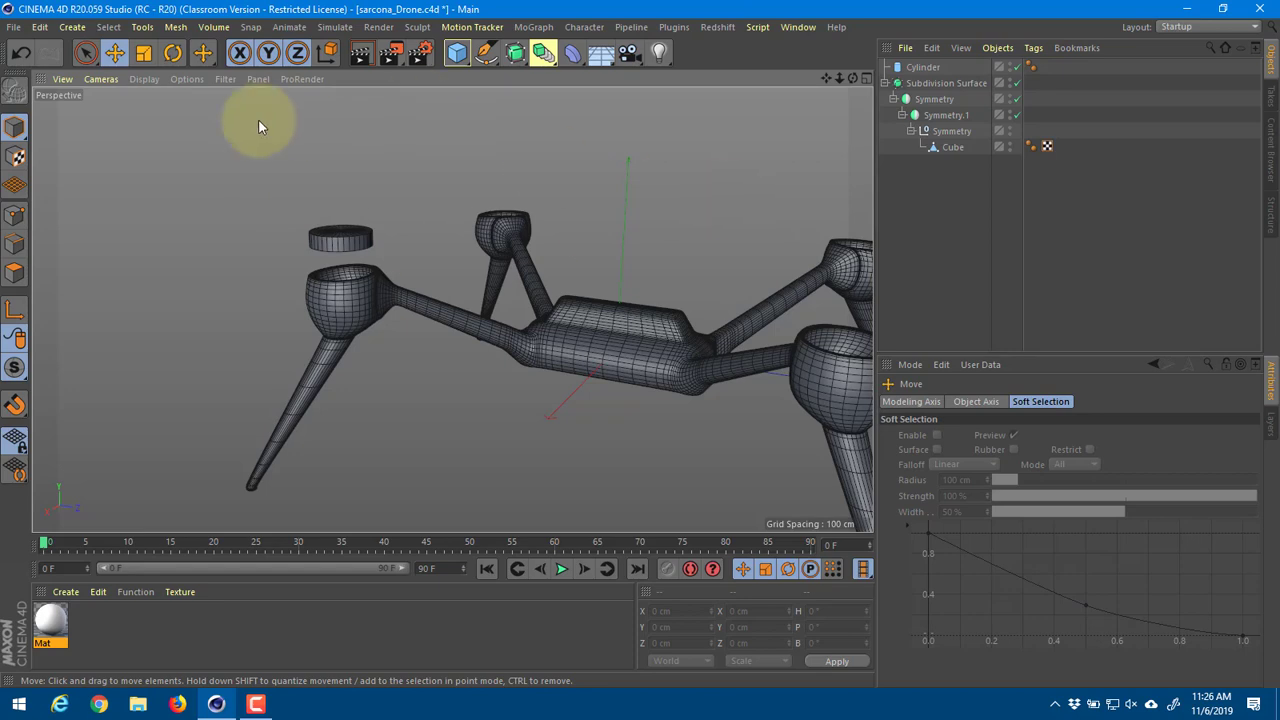
{"action": "left_click", "coordinate": [187, 79]}
{"action": "mouse_move", "coordinate": [145, 79]}
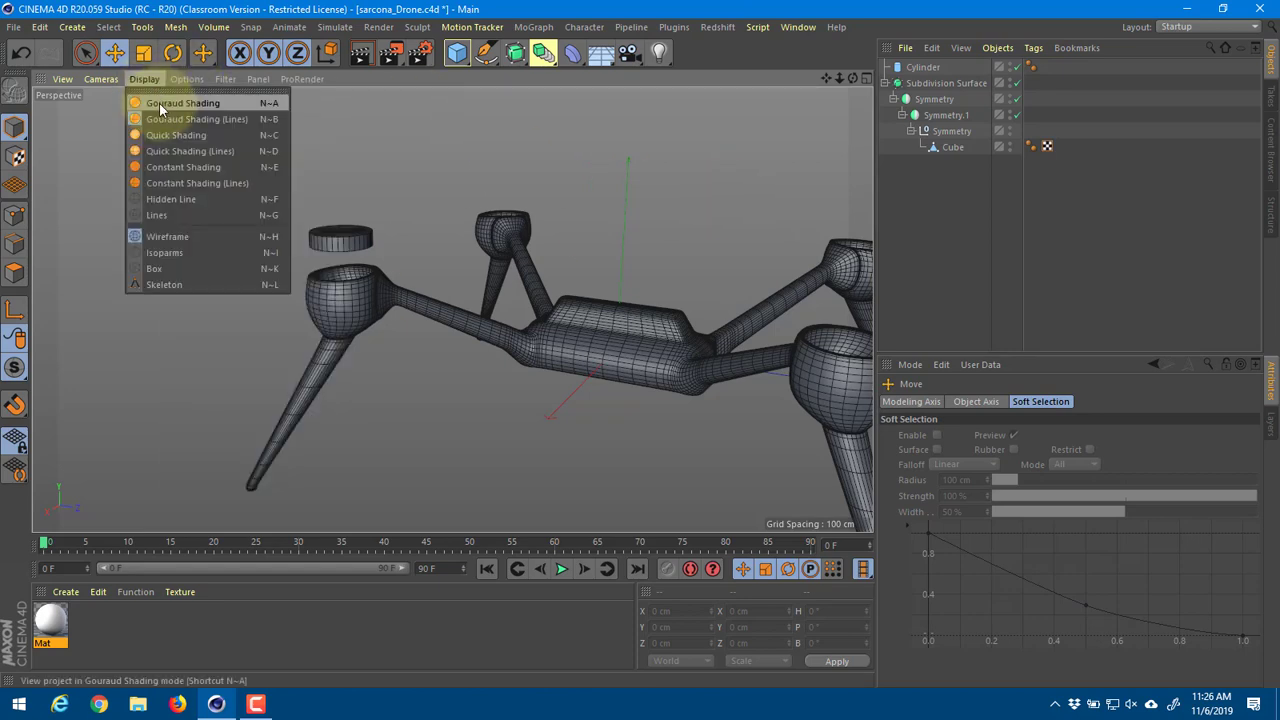
{"action": "left_click", "coordinate": [157, 104]}
{"action": "mouse_move", "coordinate": [194, 170]}
{"action": "left_mouse_down", "text": "alt"}
{"action": "mouse_move", "coordinate": [332, 270]}
{"action": "mouse_move", "coordinate": [280, 251]}
{"action": "mouse_move", "coordinate": [370, 271]}
{"action": "left_mouse_up", "text": "alt"}
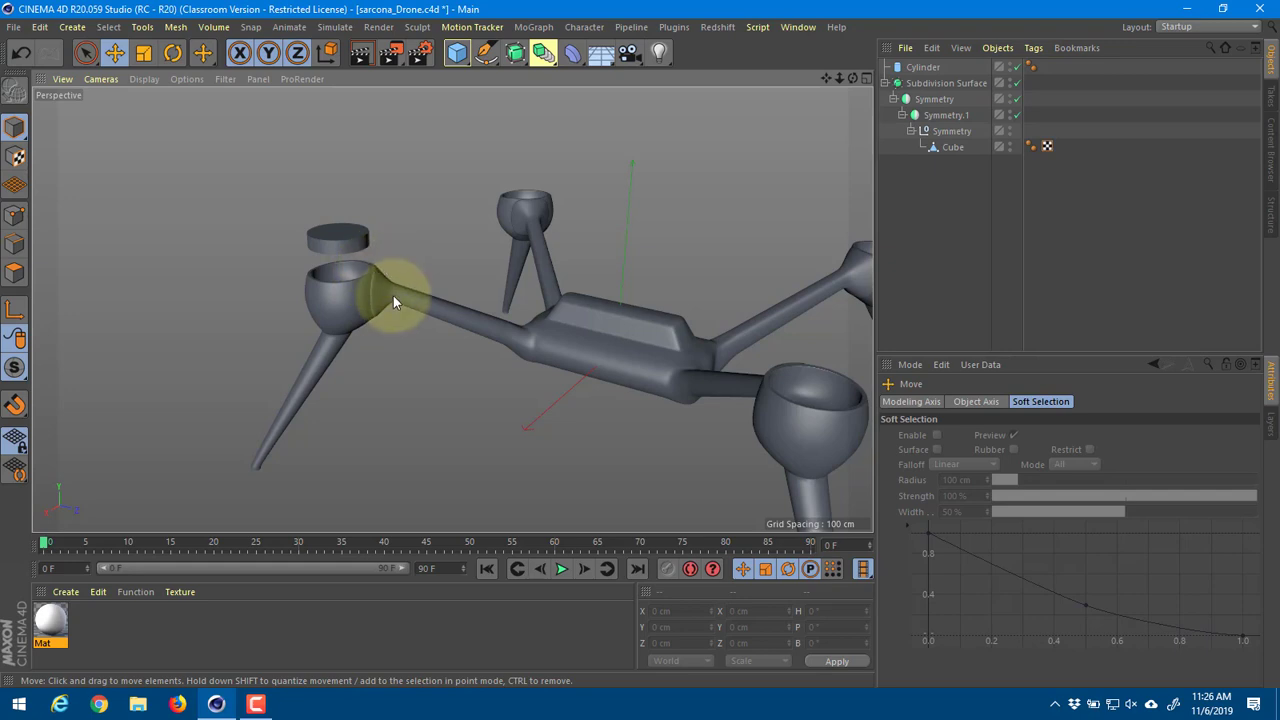
{"action": "left_click_drag", "start_coordinate": [391, 388], "coordinate": [364, 336], "text": "alt"}
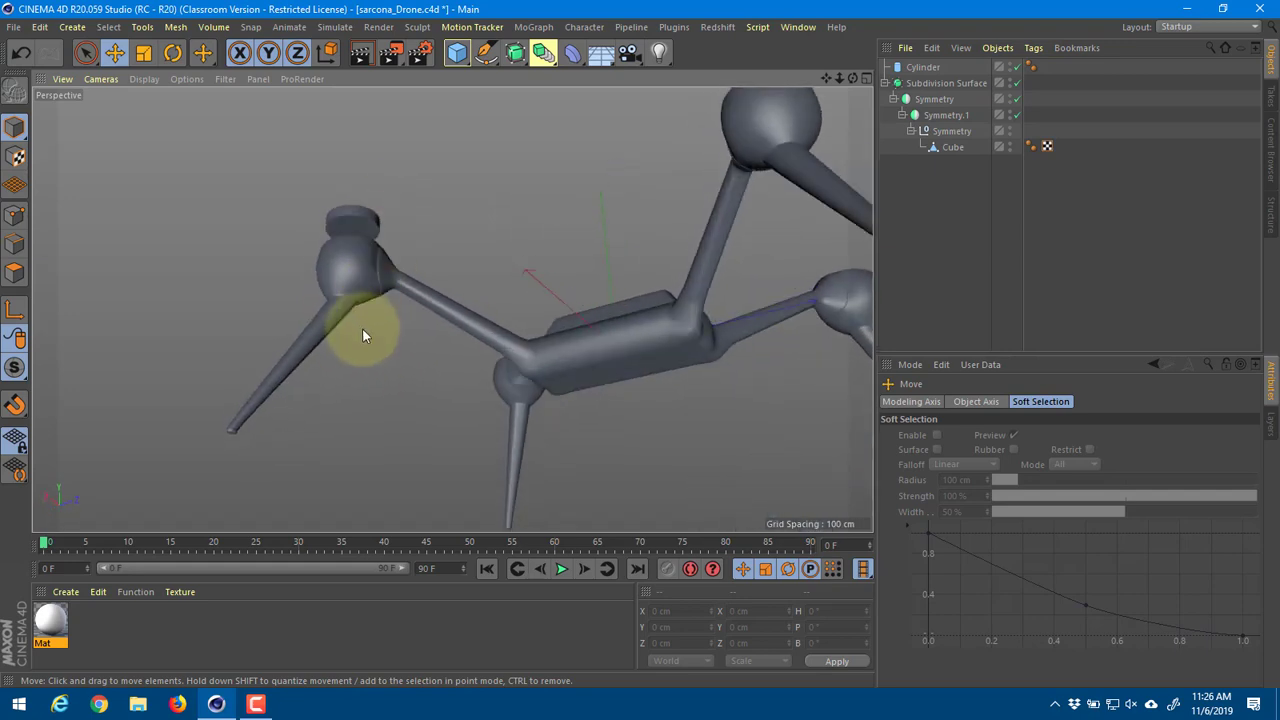
{"action": "left_click_drag", "start_coordinate": [259, 393], "coordinate": [243, 457], "text": "alt"}
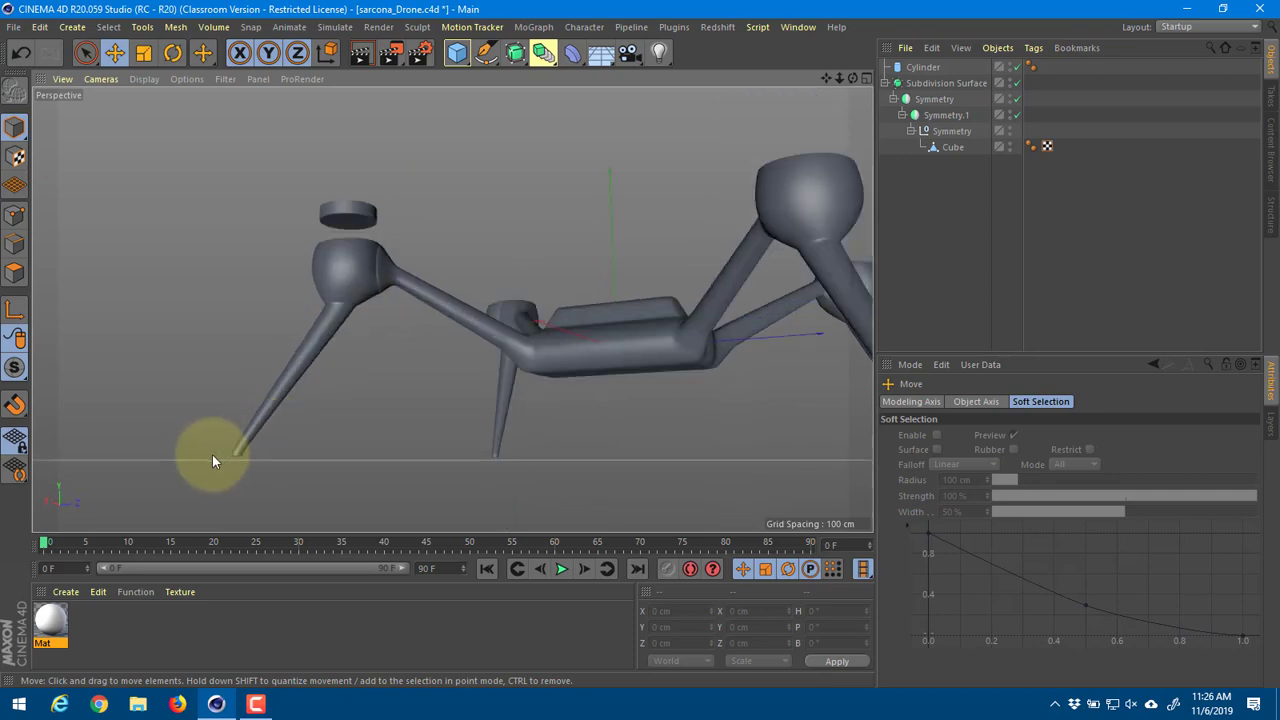
{"action": "left_click_drag", "start_coordinate": [373, 358], "coordinate": [447, 433], "text": "alt"}
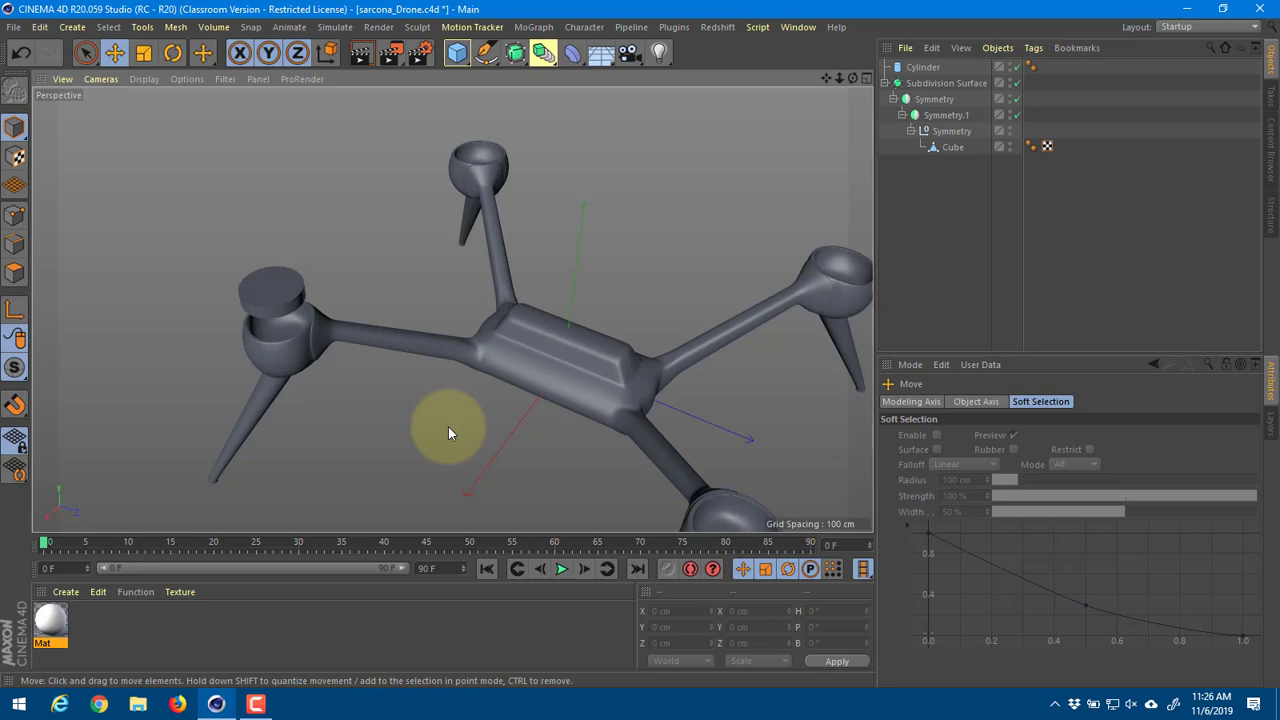
{"action": "left_click_drag", "start_coordinate": [448, 426], "coordinate": [576, 358], "text": "alt"}
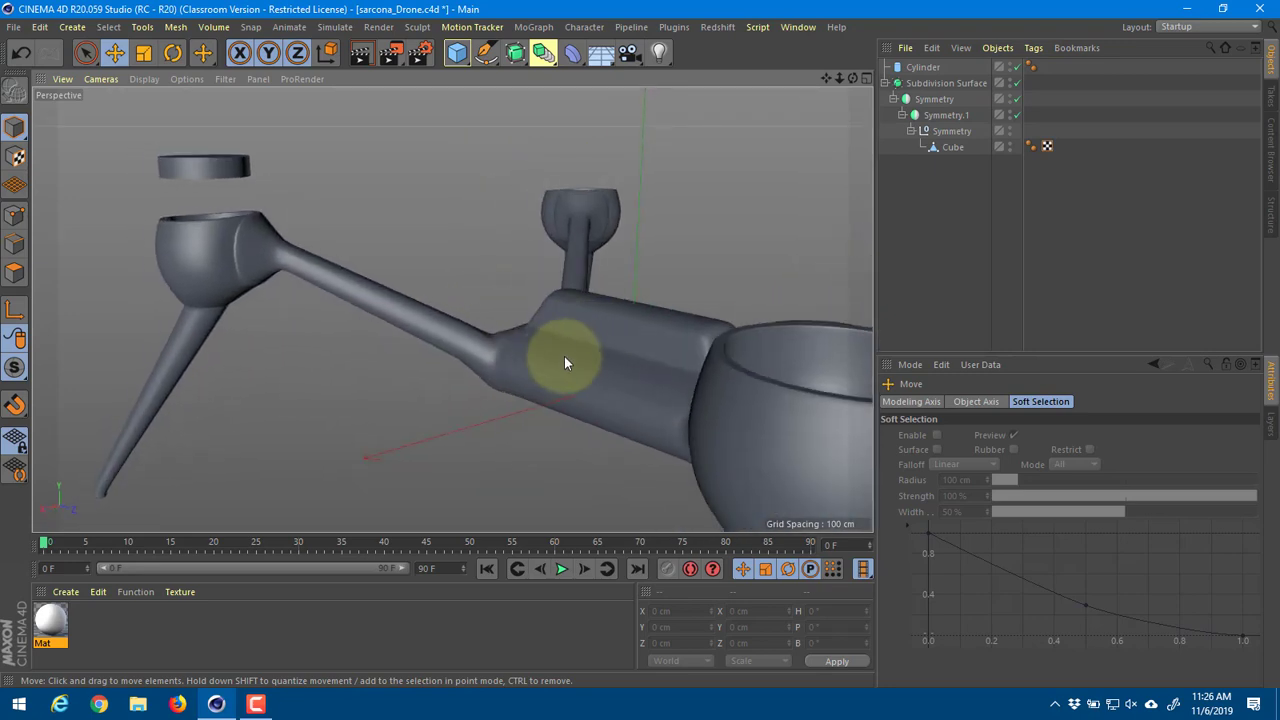
Step: Inspect the smoothed arms, motor cups, legs and body of the drone from several angles
{"action": "left_click_drag", "start_coordinate": [615, 346], "coordinate": [506, 372], "text": "alt"}
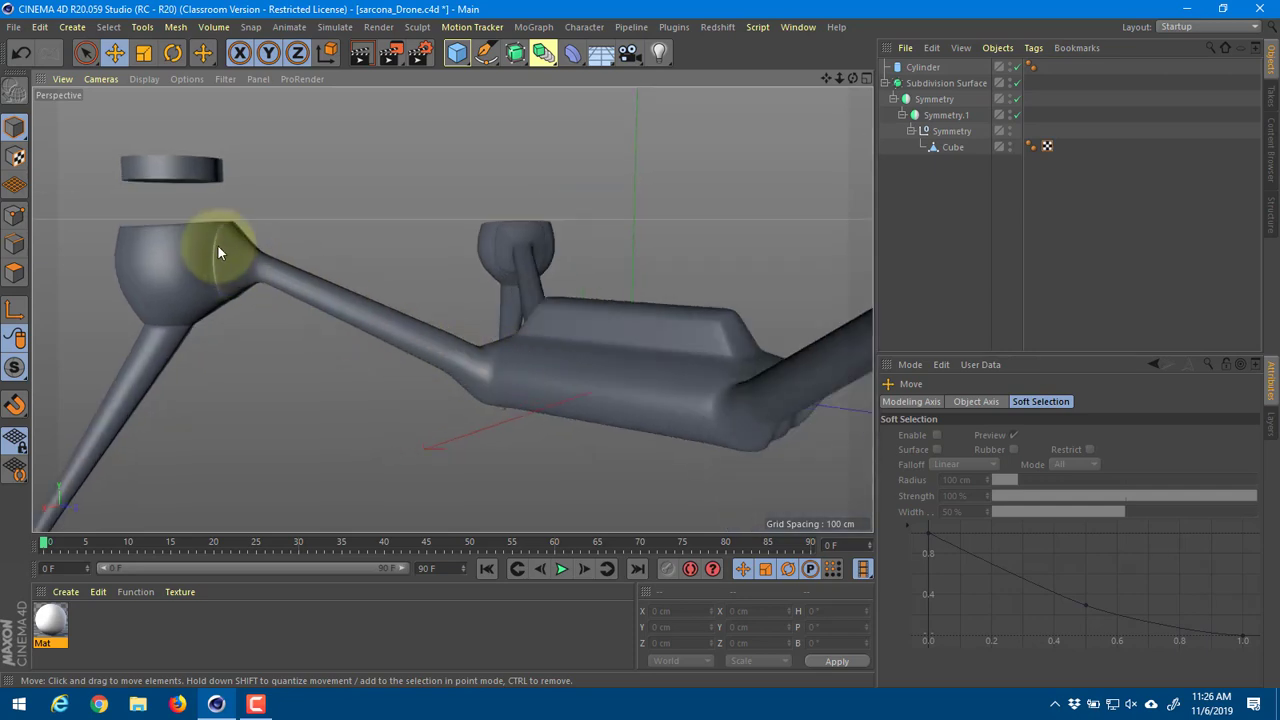
{"action": "left_click_drag", "start_coordinate": [214, 265], "coordinate": [243, 305], "text": "alt"}
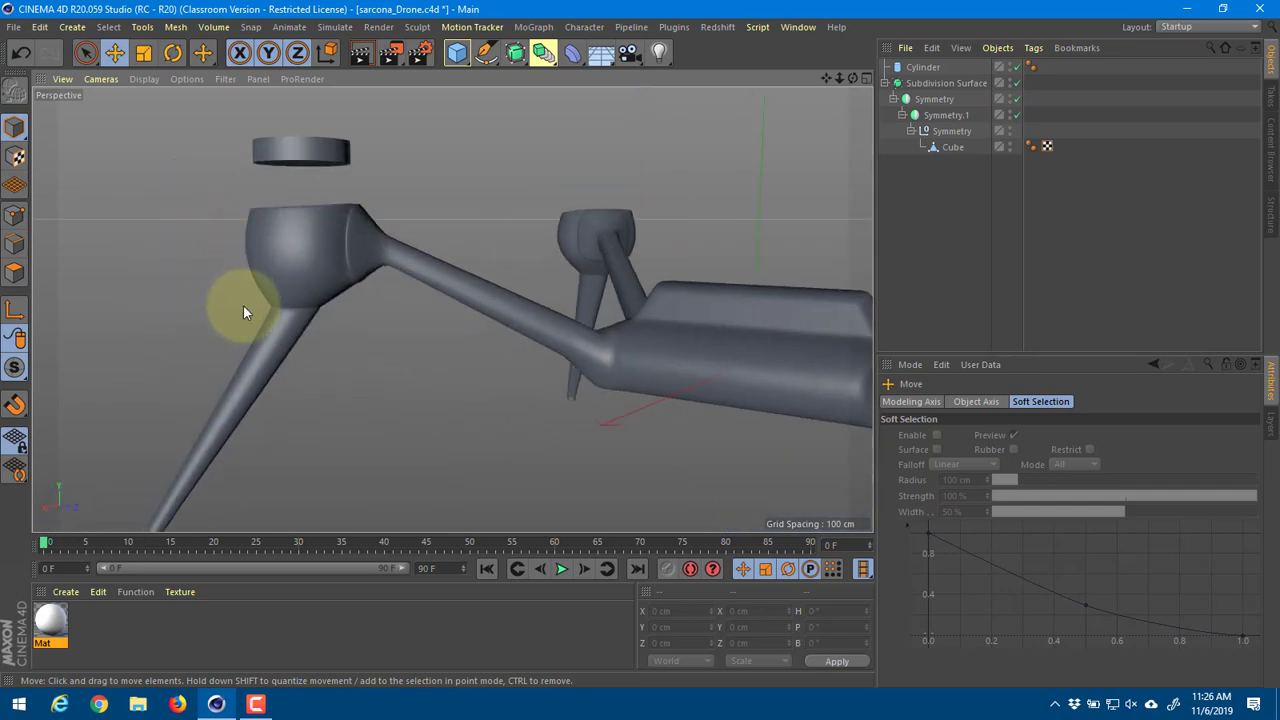
{"action": "middle_click_drag", "start_coordinate": [278, 320], "coordinate": [417, 197], "text": "alt"}
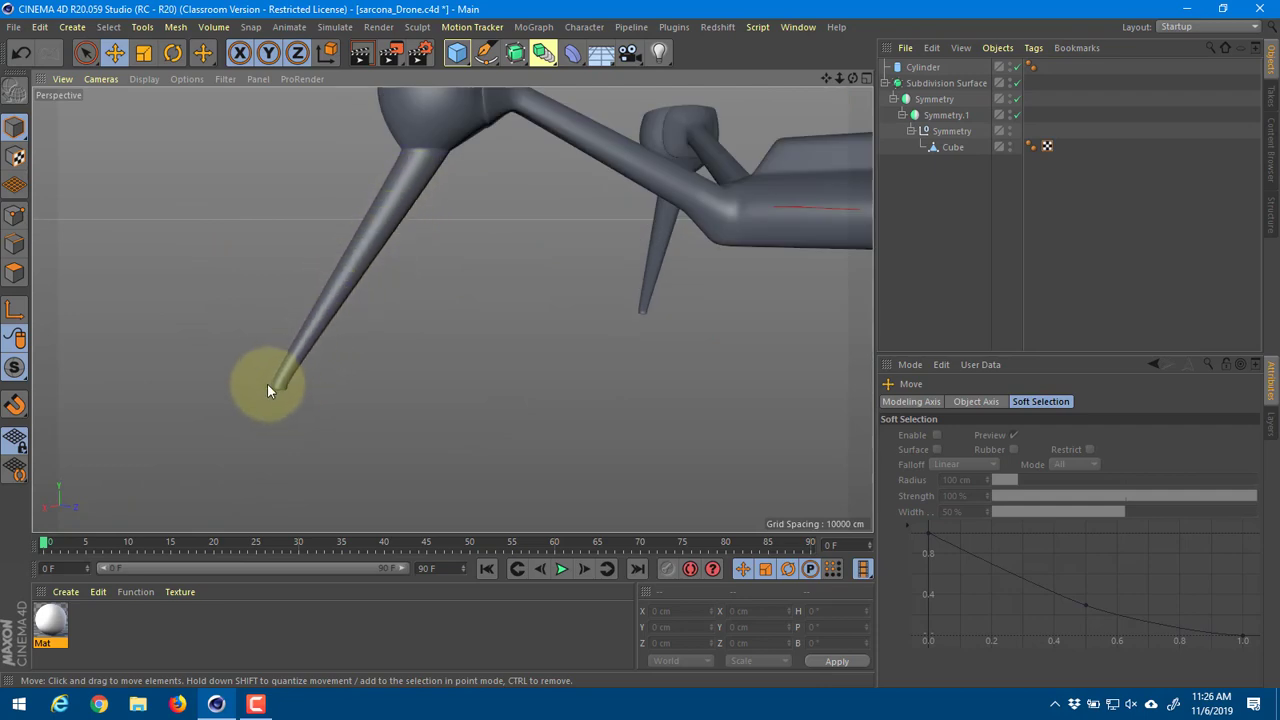
{"action": "left_click_drag", "start_coordinate": [375, 380], "coordinate": [352, 354], "text": "alt"}
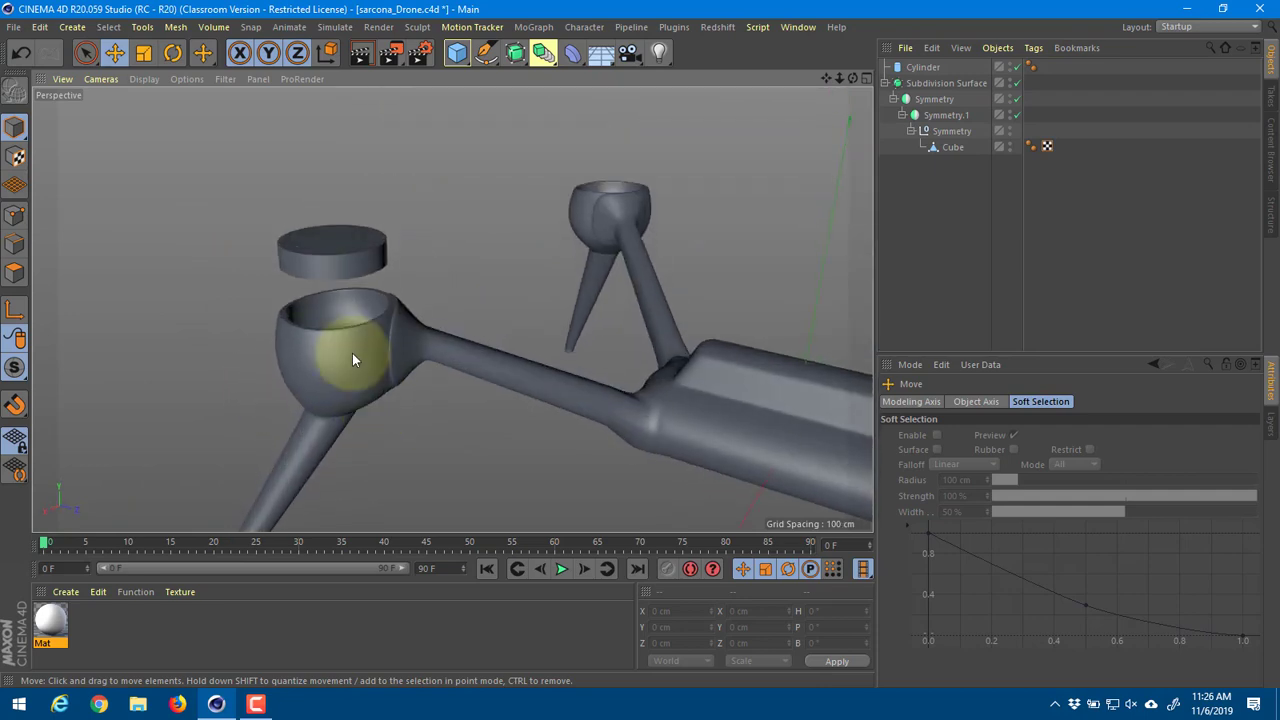
{"action": "right_click_drag", "start_coordinate": [352, 354], "coordinate": [407, 357], "text": "alt"}
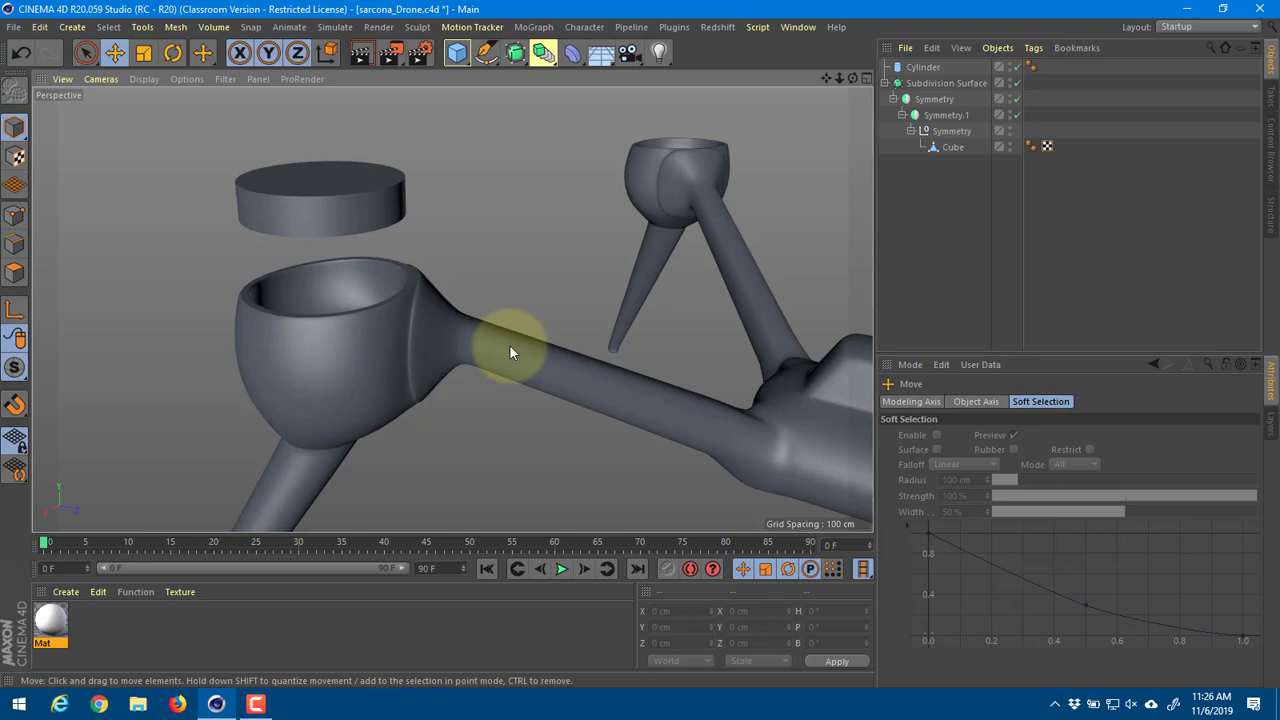
{"action": "left_click_drag", "start_coordinate": [510, 352], "coordinate": [774, 393], "text": "alt"}
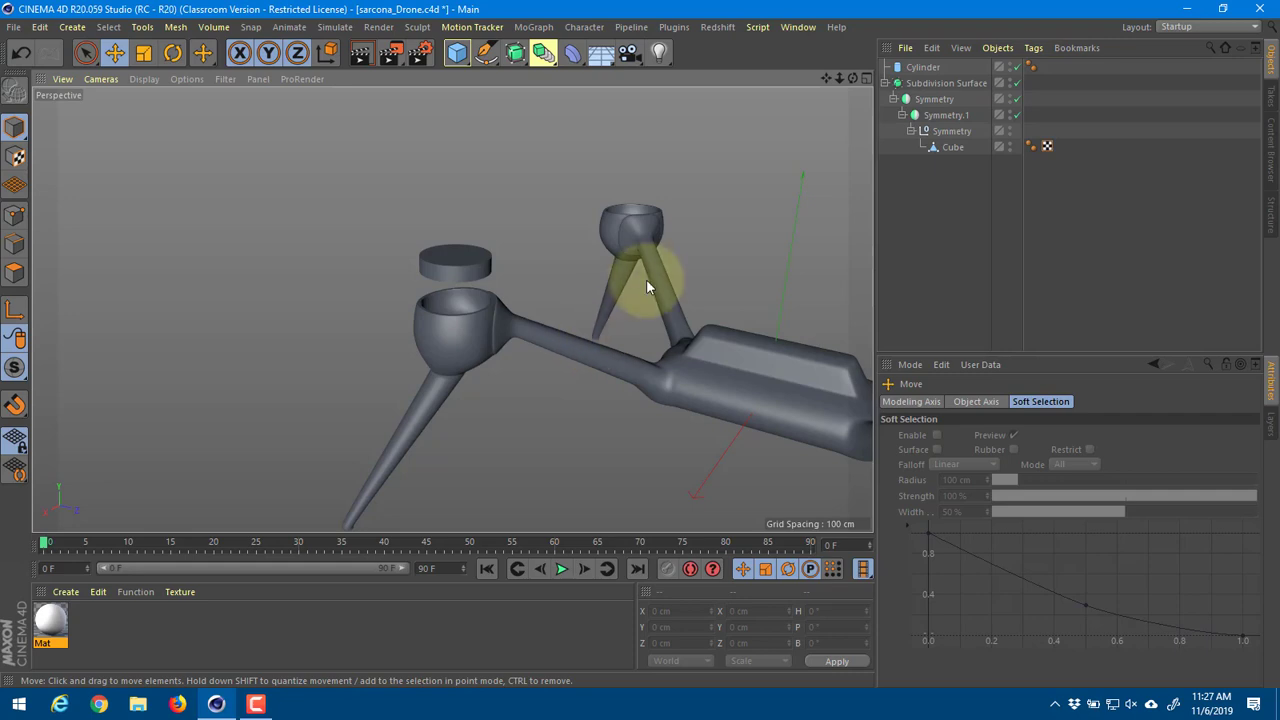
{"action": "left_click_drag", "start_coordinate": [558, 248], "coordinate": [443, 247], "text": "alt"}
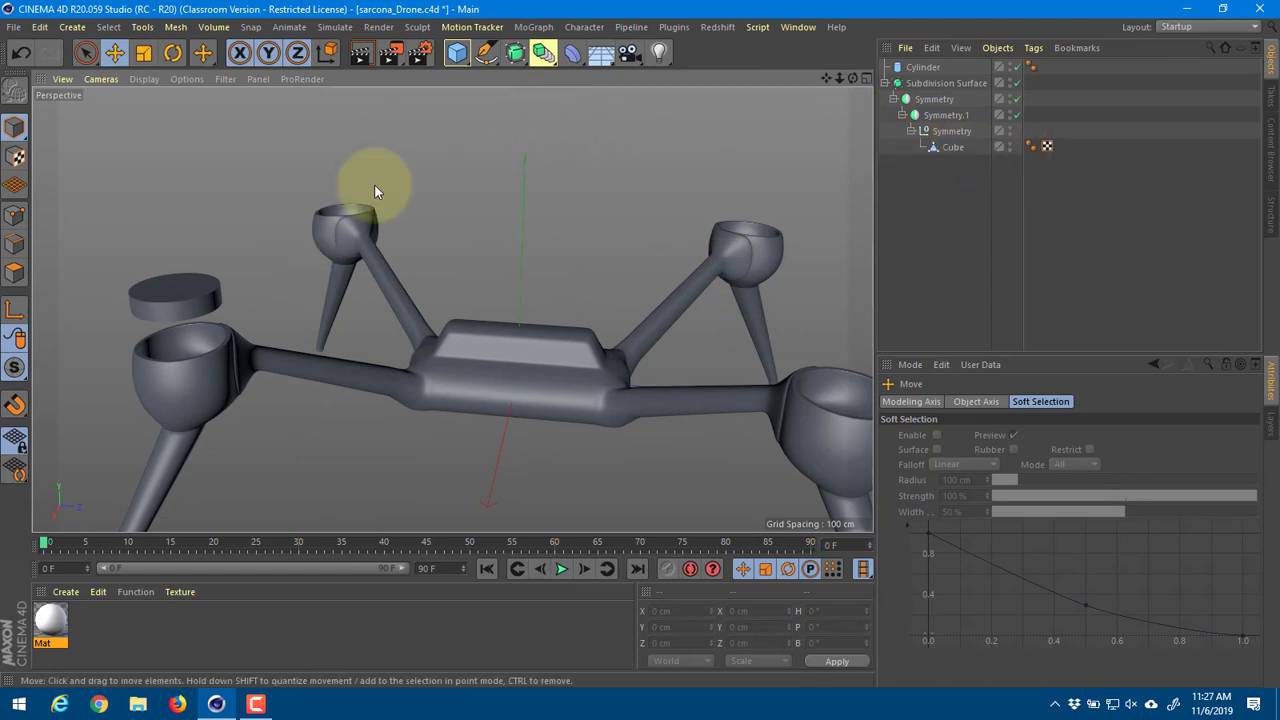
Step: Lower the floating cylinder into the open motor cup beneath it, to a Y position of about 151 cm
{"action": "left_click", "coordinate": [216, 289]}
{"action": "middle_click_drag", "start_coordinate": [236, 278], "coordinate": [420, 260], "text": "alt"}
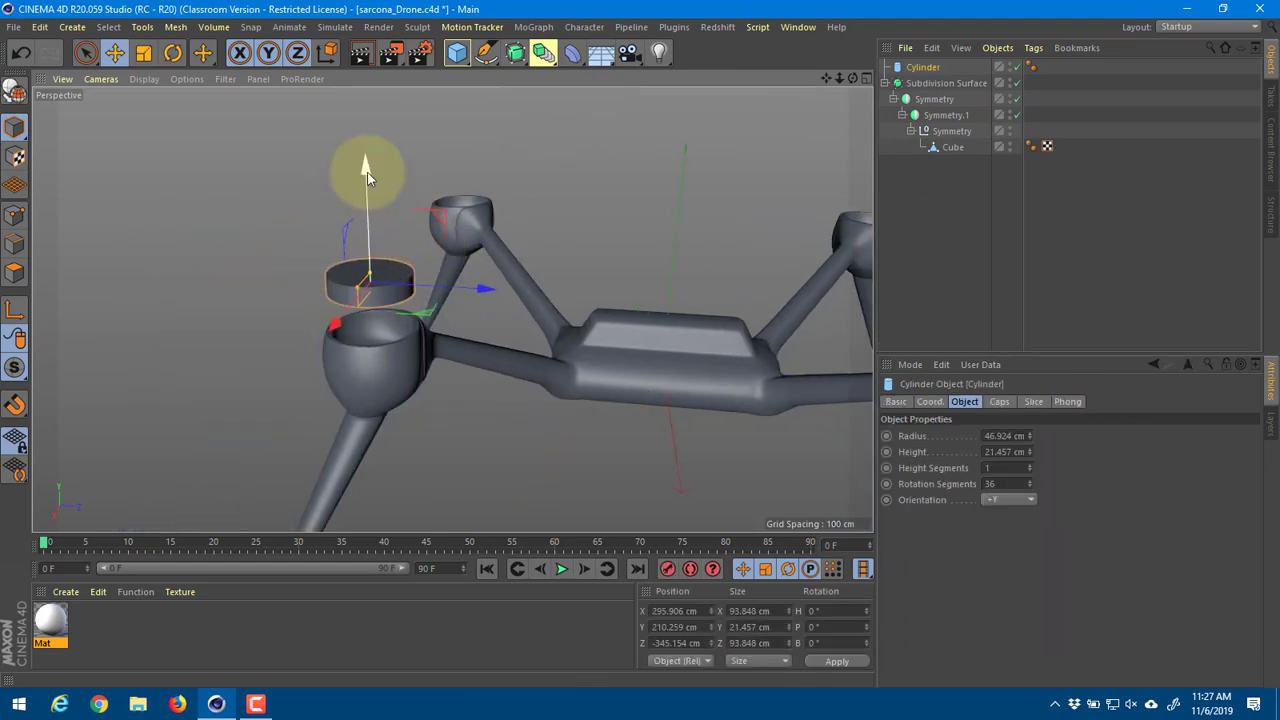
{"action": "left_click_drag", "start_coordinate": [367, 172], "coordinate": [376, 228]}
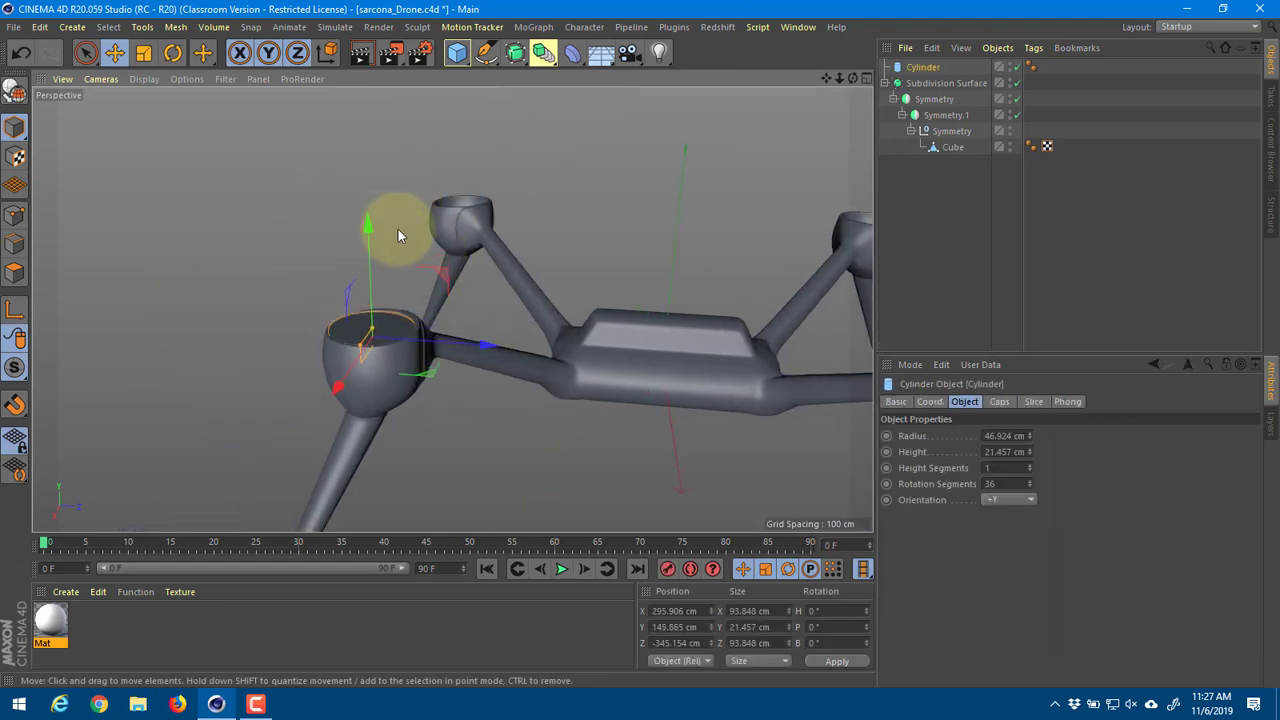
{"action": "key", "text": "o"}
{"action": "left_click_drag", "start_coordinate": [543, 205], "coordinate": [453, 173], "text": "alt"}
{"action": "left_click_drag", "start_coordinate": [580, 194], "coordinate": [625, 254], "text": "alt"}
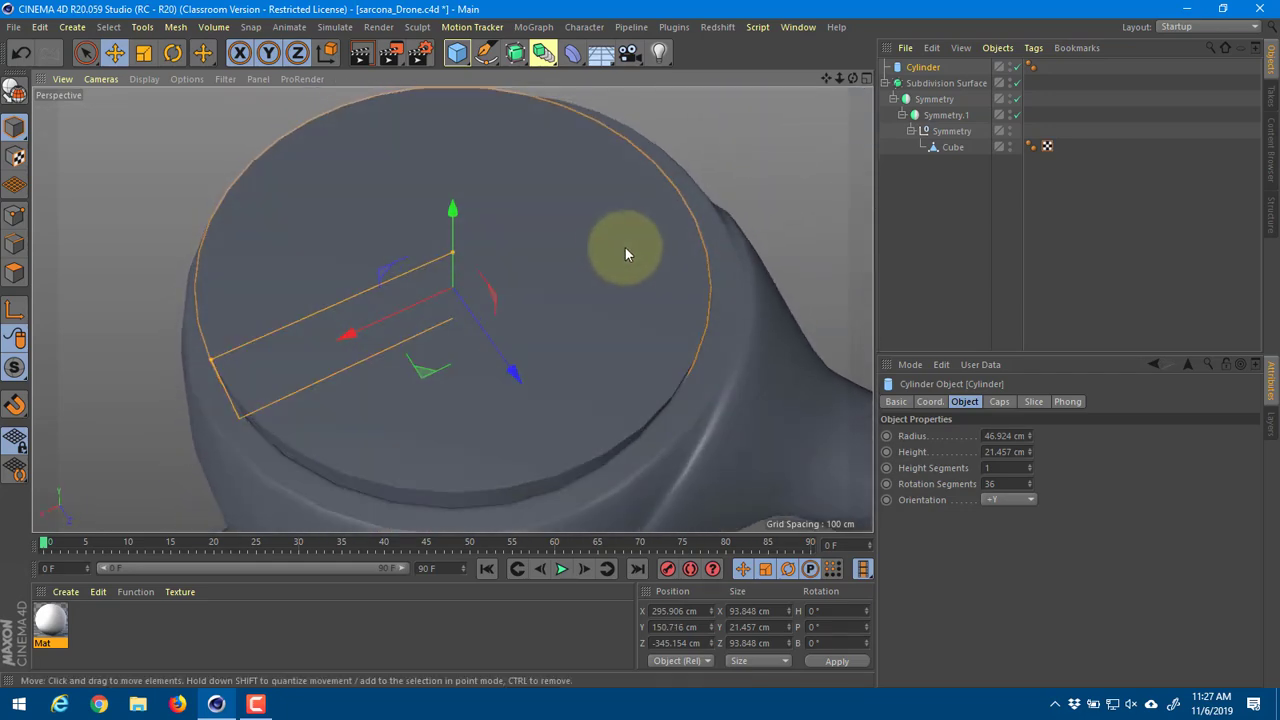
{"action": "right_click_drag", "start_coordinate": [625, 247], "coordinate": [451, 306], "text": "alt"}
{"action": "left_click_drag", "start_coordinate": [451, 306], "coordinate": [639, 221], "text": "alt"}
{"action": "right_click_drag", "start_coordinate": [639, 221], "coordinate": [572, 250], "text": "alt"}
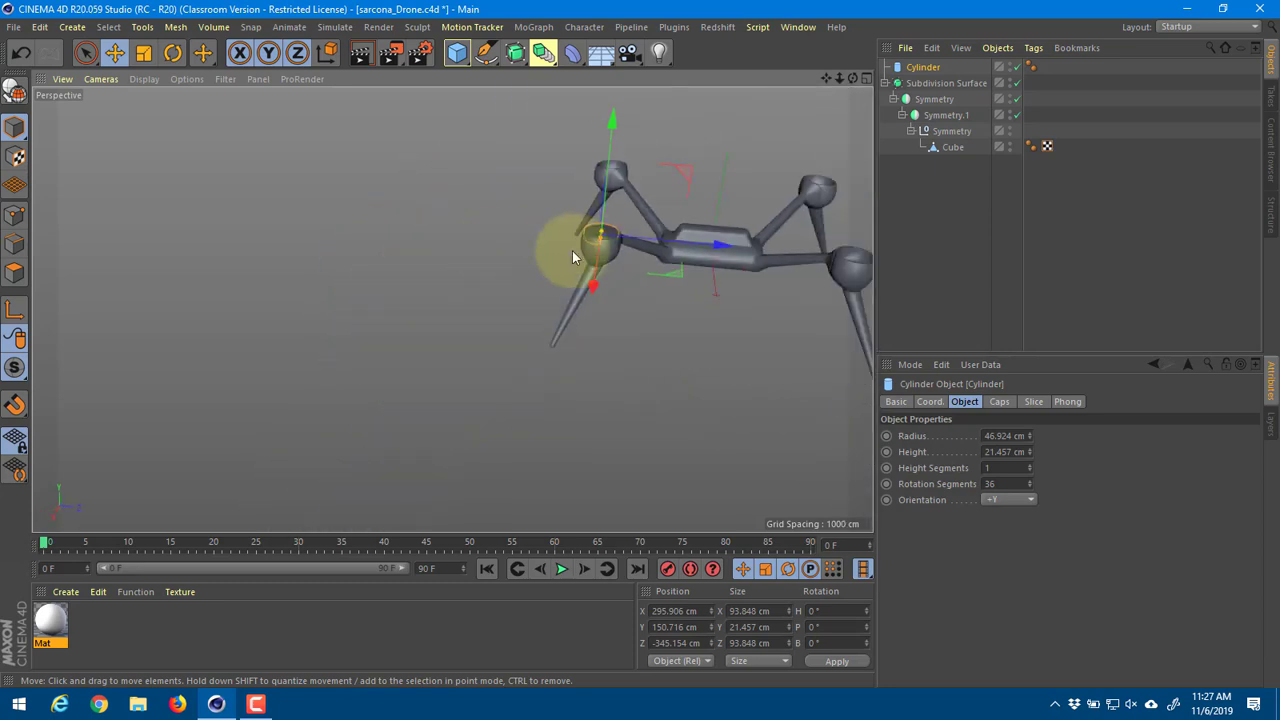
Step: Try nesting the cylinder in the Symmetry null alongside the Cube, and undo that move
{"action": "left_click_drag", "start_coordinate": [573, 257], "coordinate": [423, 363], "text": "alt"}
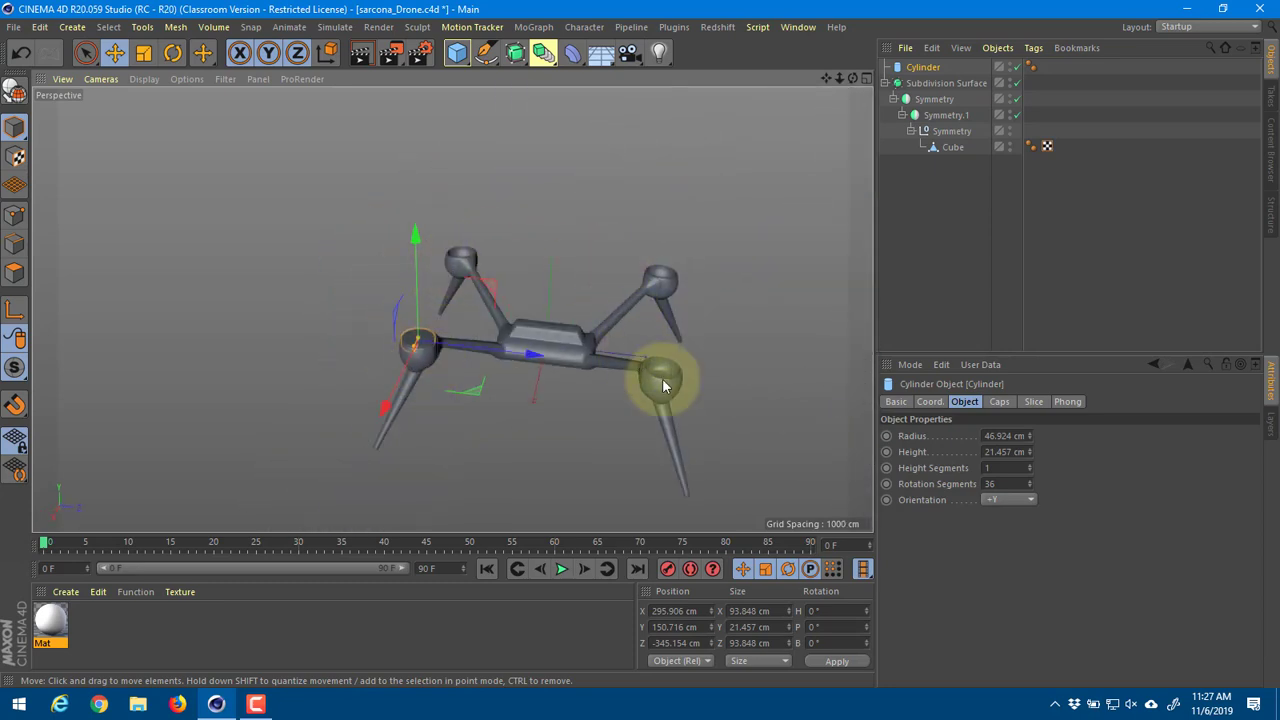
{"action": "left_click", "coordinate": [925, 67]}
{"action": "left_click_drag", "start_coordinate": [925, 67], "coordinate": [950, 134]}
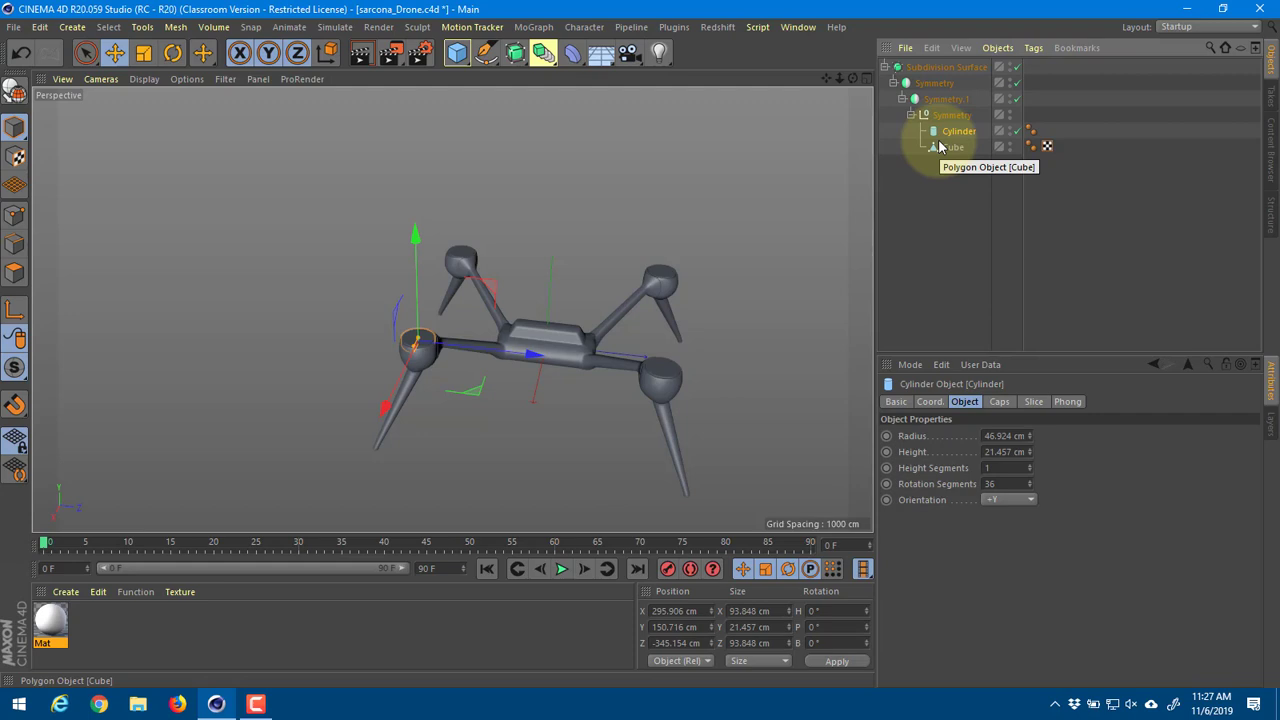
{"action": "key", "text": "ctrl+z"}
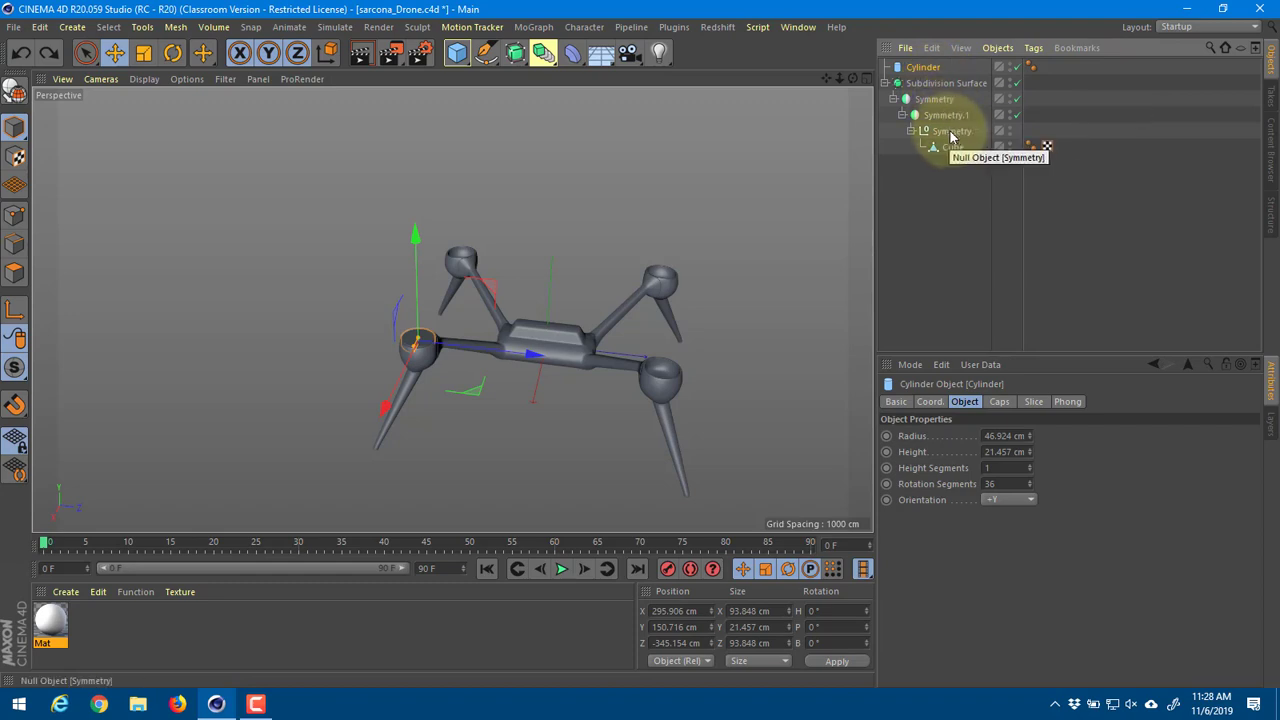
Step: Duplicate the Subdivision Surface hierarchy and replace the copied Cube in its Symmetry null with the cylinder
{"action": "left_click_drag", "start_coordinate": [940, 84], "coordinate": [940, 212], "text": "ctrl"}
{"action": "left_click", "coordinate": [953, 229]}
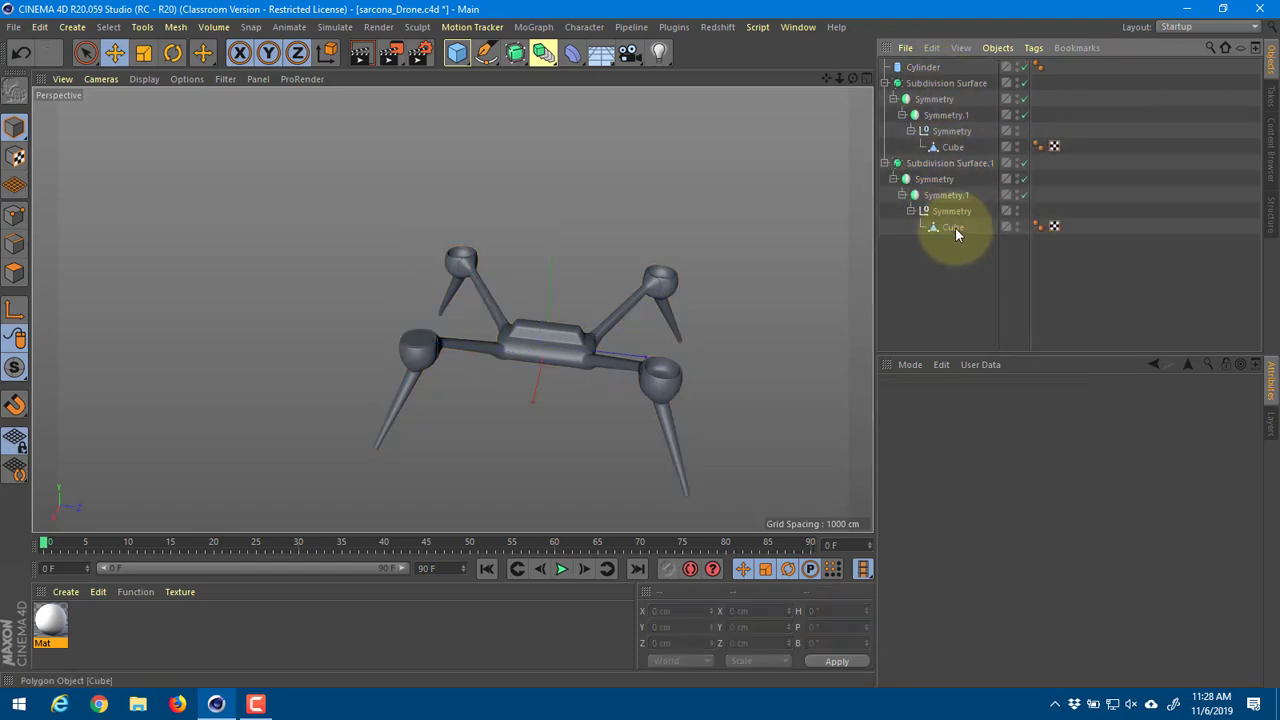
{"action": "key", "text": "Delete"}
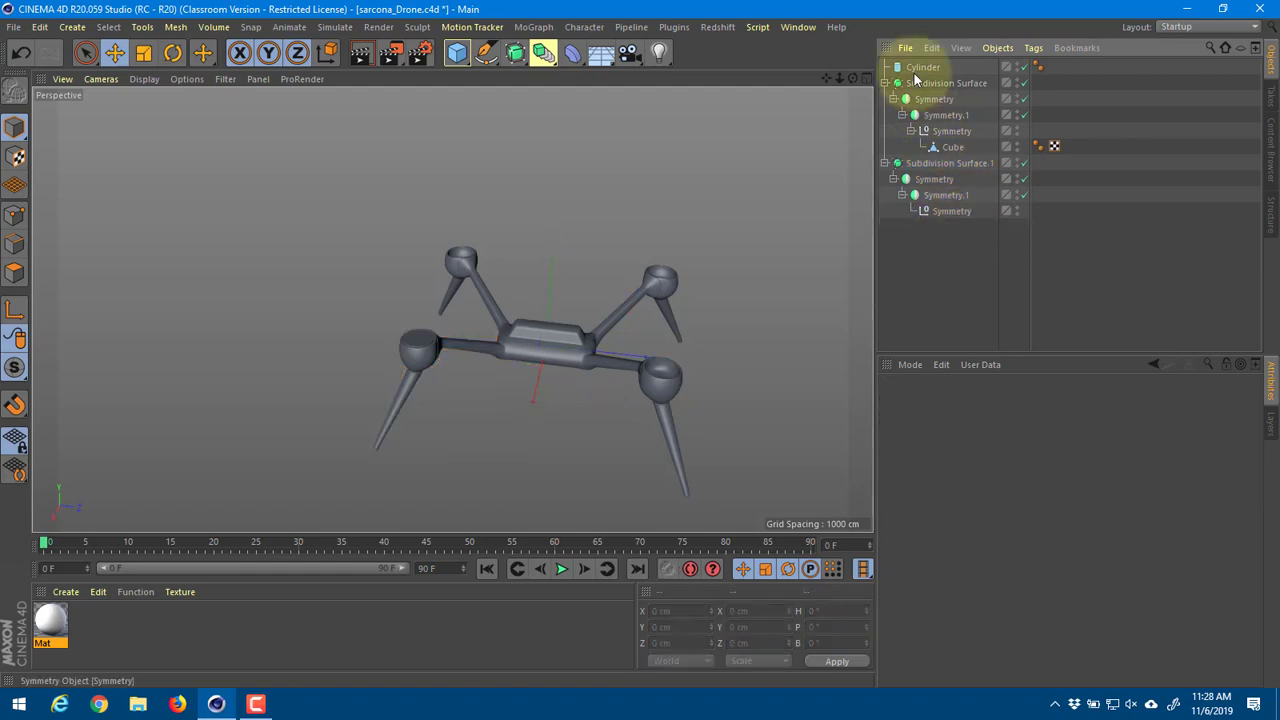
{"action": "left_click_drag", "start_coordinate": [922, 67], "coordinate": [946, 213]}
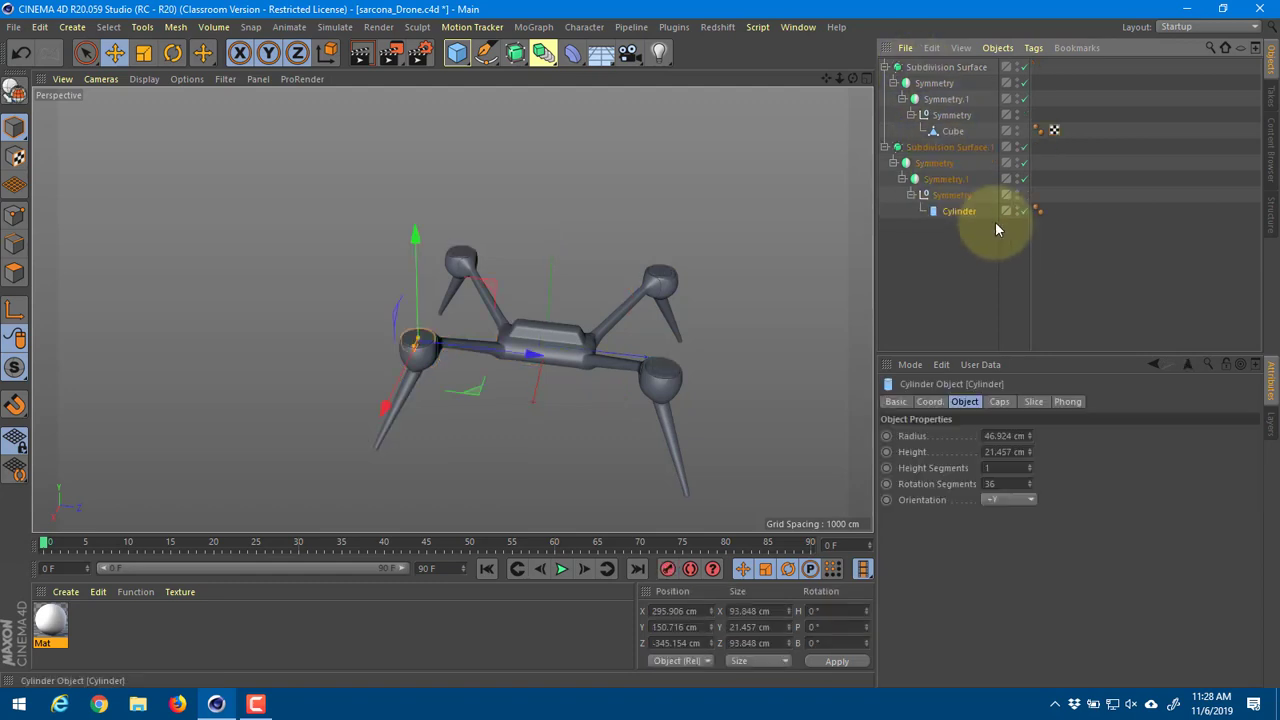
{"action": "left_click", "coordinate": [950, 149]}
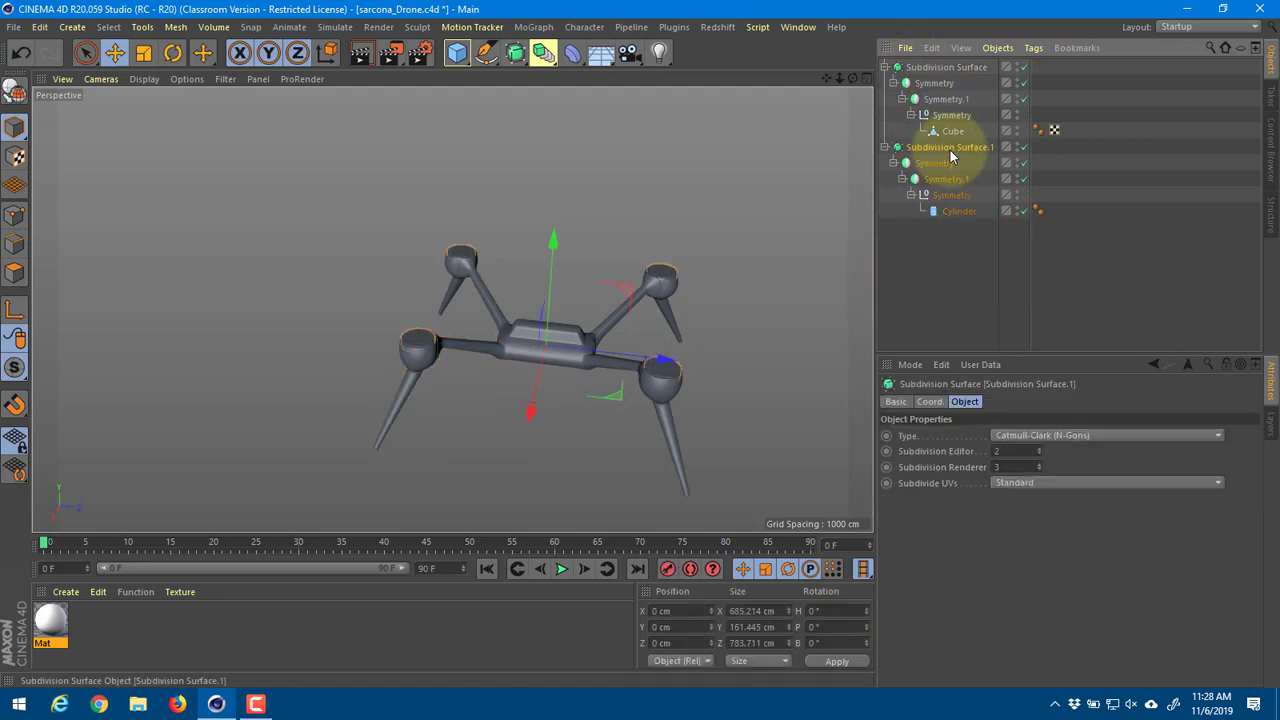
Step: Rename the original Subdivision Surface as Drone and the duplicate holding the cylinder as Motors
{"action": "left_click", "coordinate": [941, 68]}
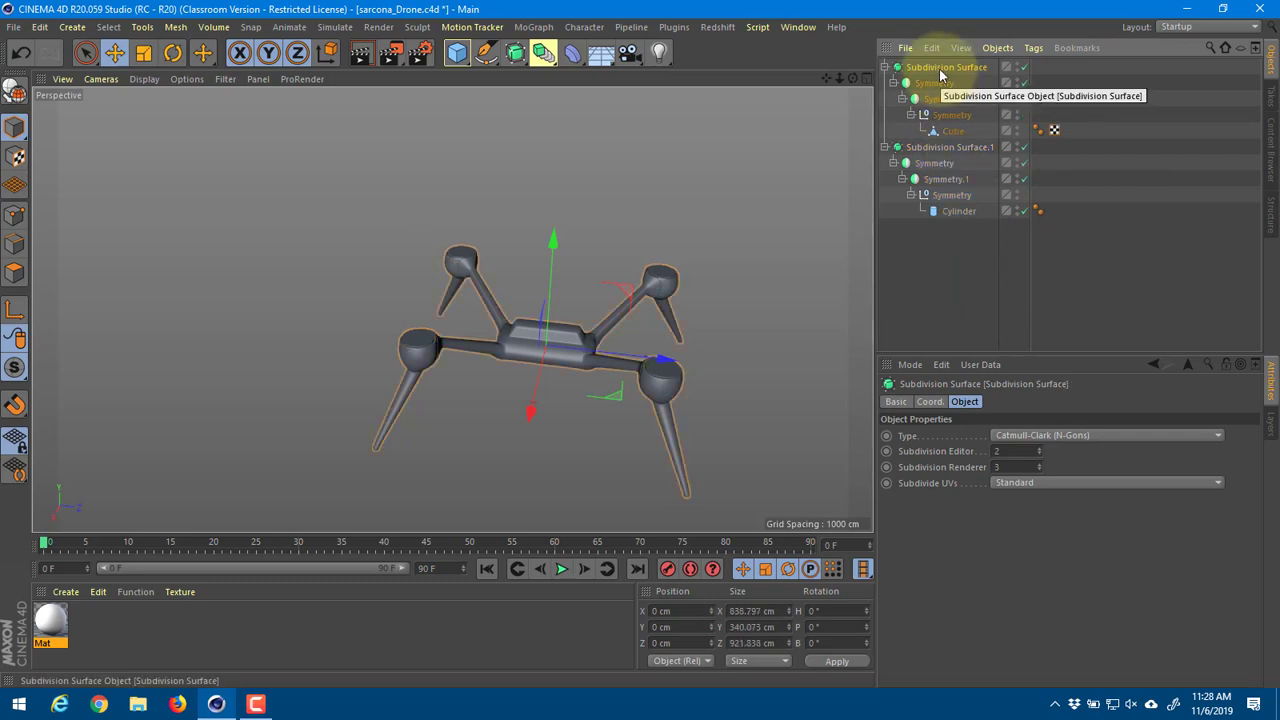
{"action": "double_click", "coordinate": [940, 68]}
{"action": "type", "text": "Drone"}
{"action": "key", "text": "Return"}
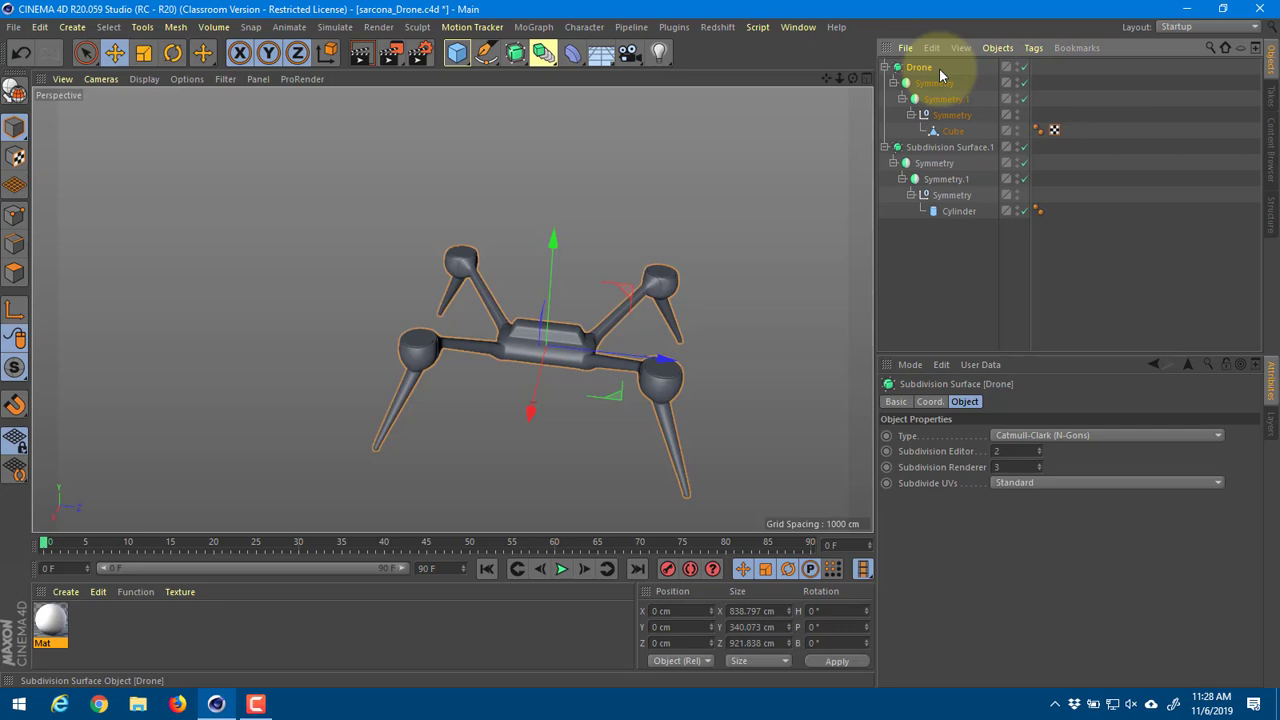
{"action": "left_click", "coordinate": [959, 147]}
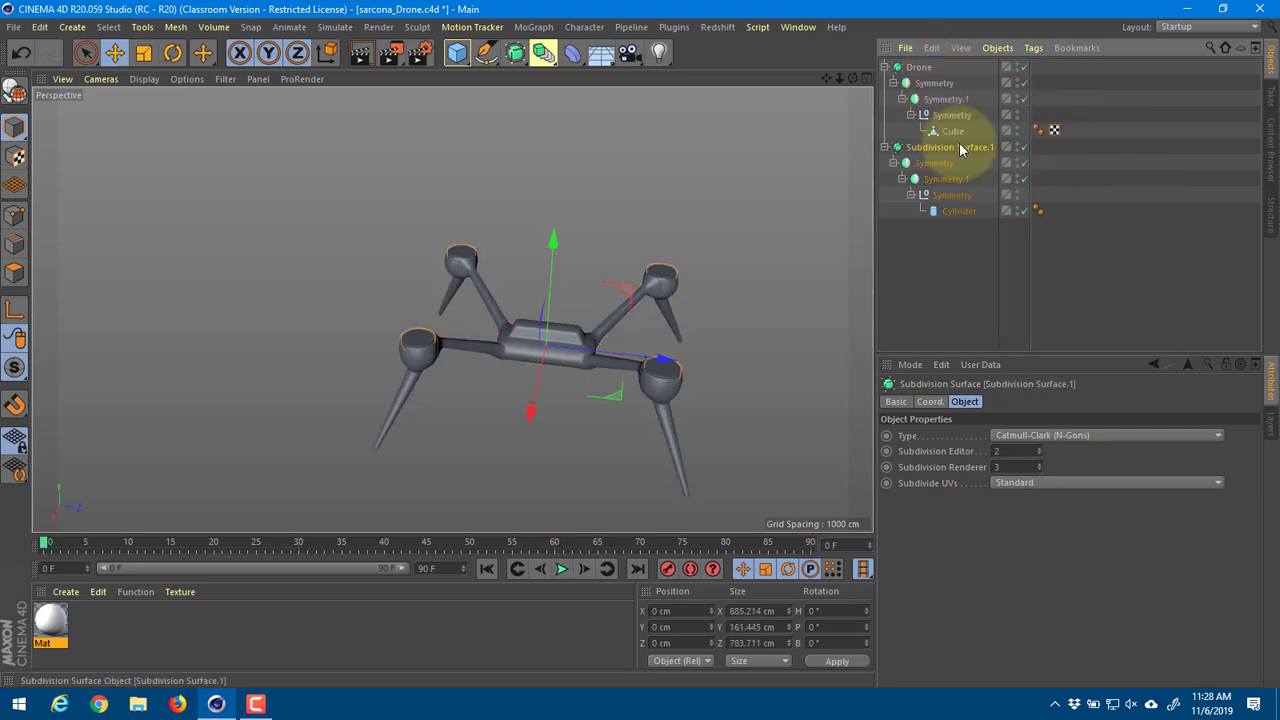
{"action": "double_click", "coordinate": [959, 147]}
{"action": "type", "text": "Motors"}
{"action": "key", "text": "Return"}
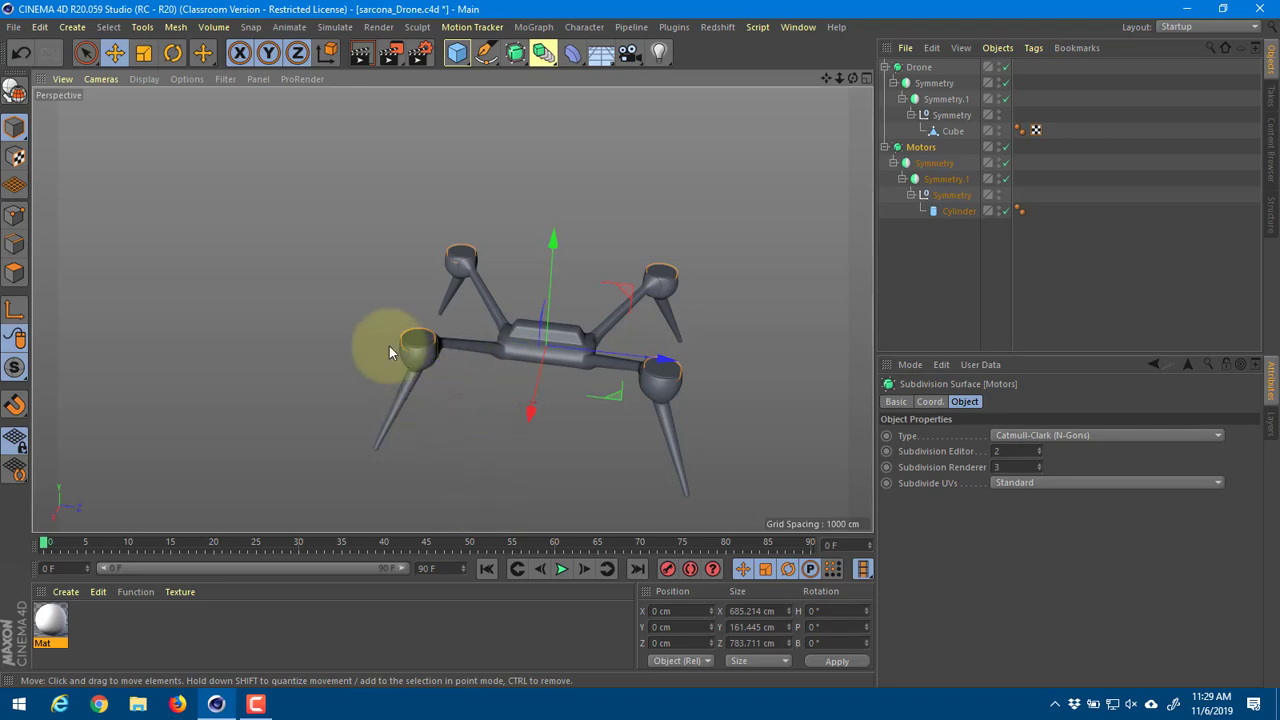
Step: Select the cylinder inside the Motors hierarchy
{"action": "right_click_drag", "start_coordinate": [377, 348], "coordinate": [574, 341], "text": "alt"}
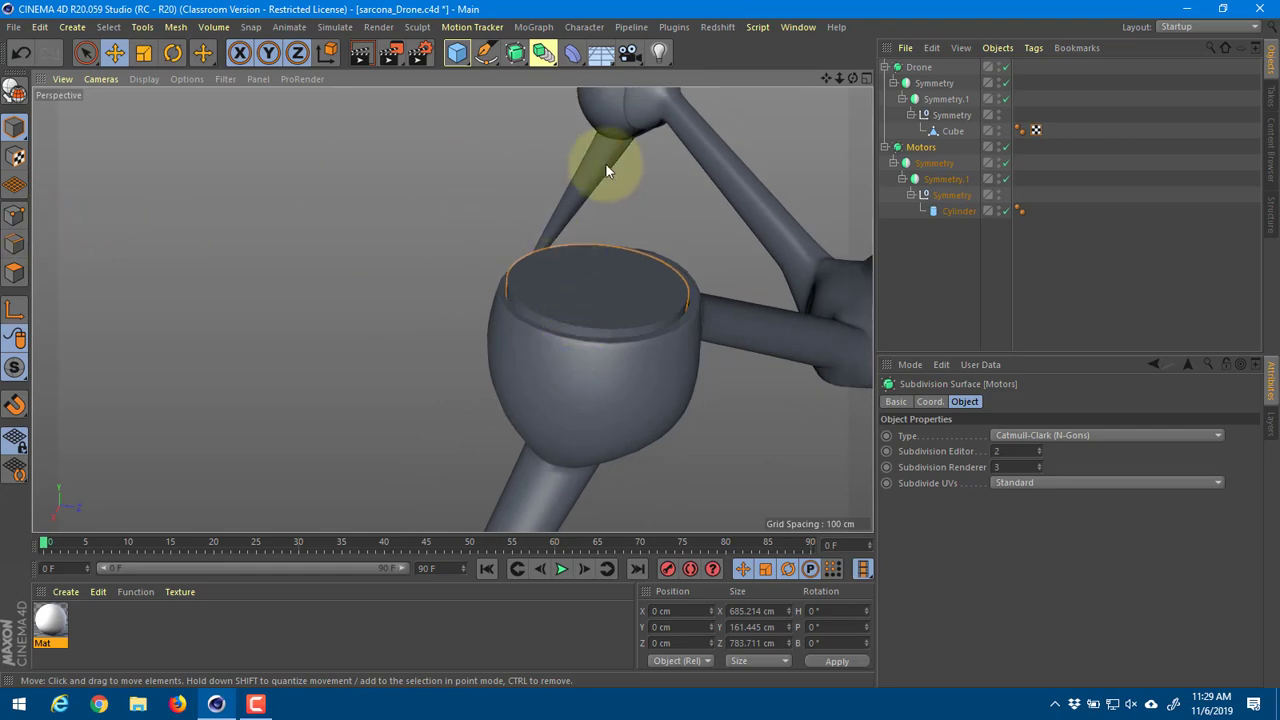
{"action": "left_click", "coordinate": [957, 211]}
{"action": "left_click_drag", "start_coordinate": [575, 281], "coordinate": [450, 264], "text": "alt"}
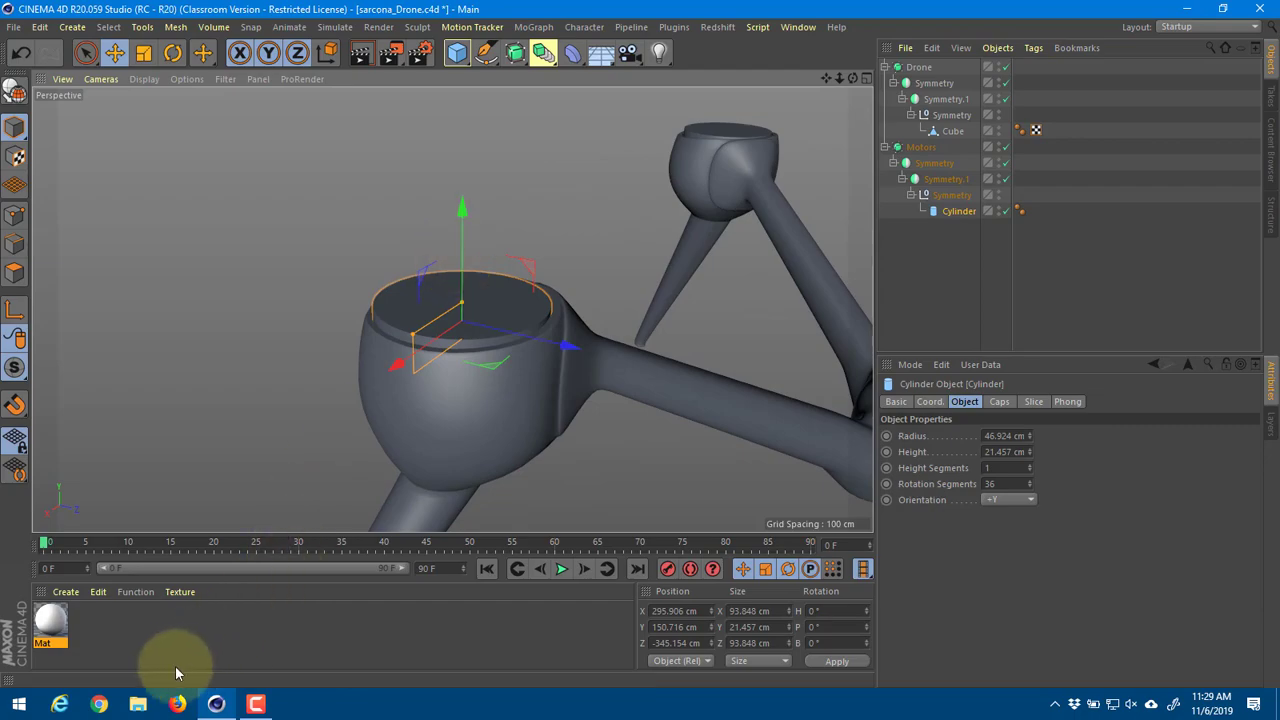
Step: Search Google in Chrome for "motor housing", view an electric motor image as reference, and return to Cinema 4D
{"action": "left_click", "coordinate": [99, 704]}
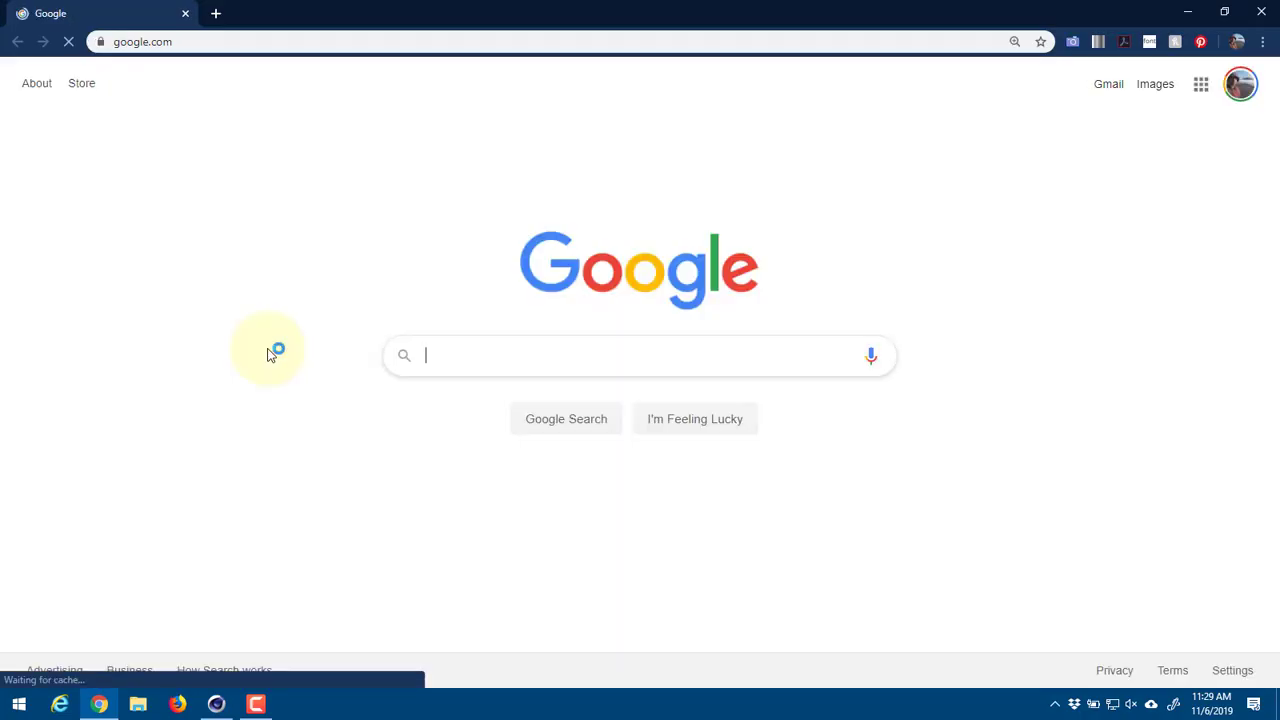
{"action": "type", "text": "motor housing"}
{"action": "key", "text": "Return"}
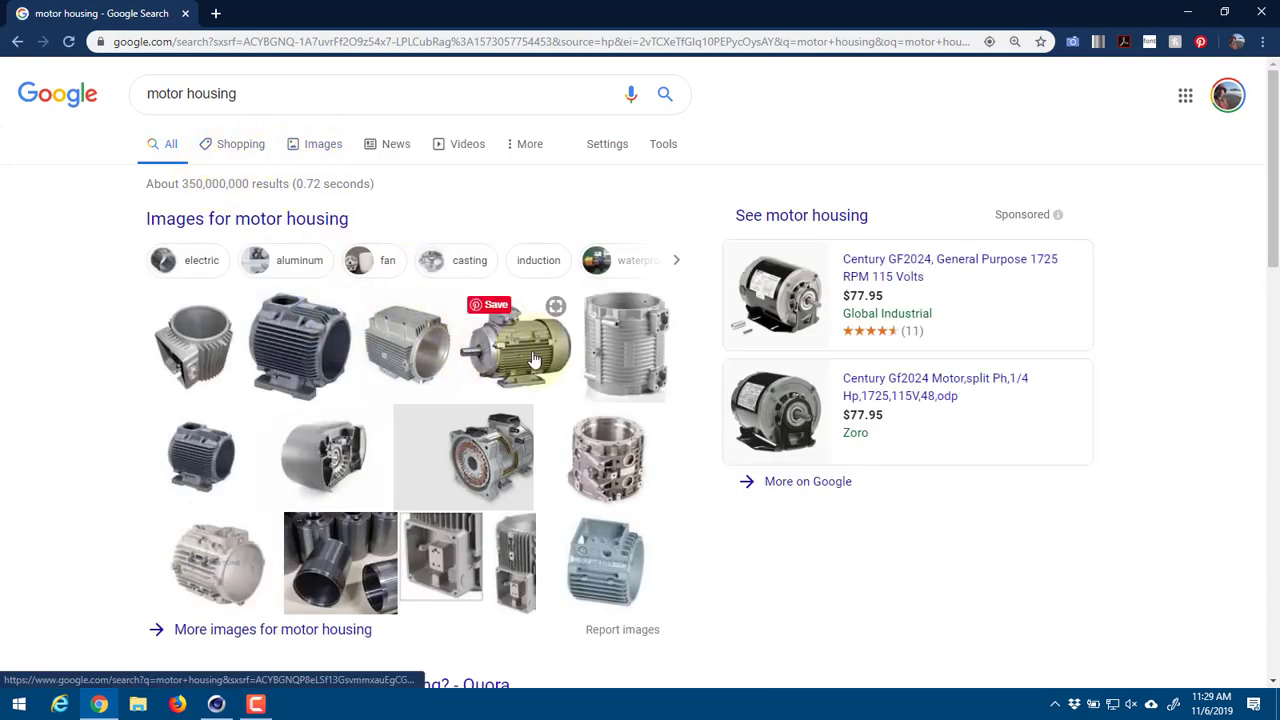
{"action": "left_click", "coordinate": [534, 359]}
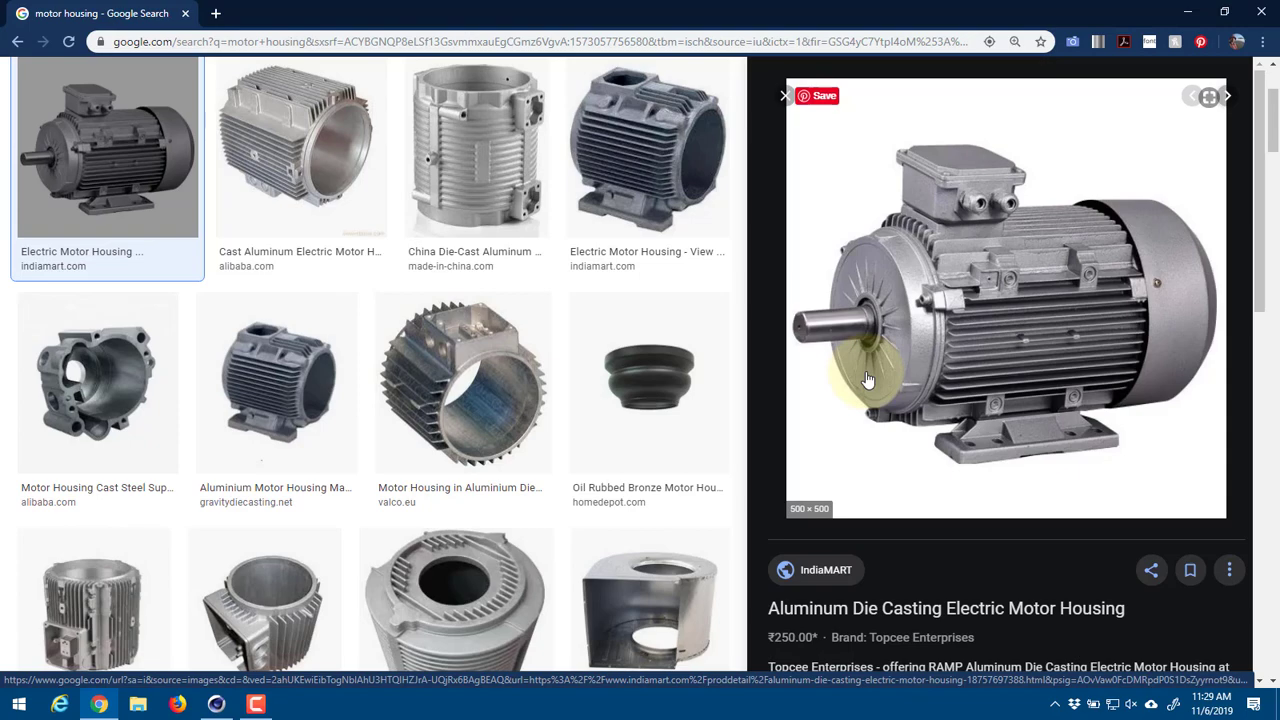
{"action": "key", "text": "alt+Tab"}
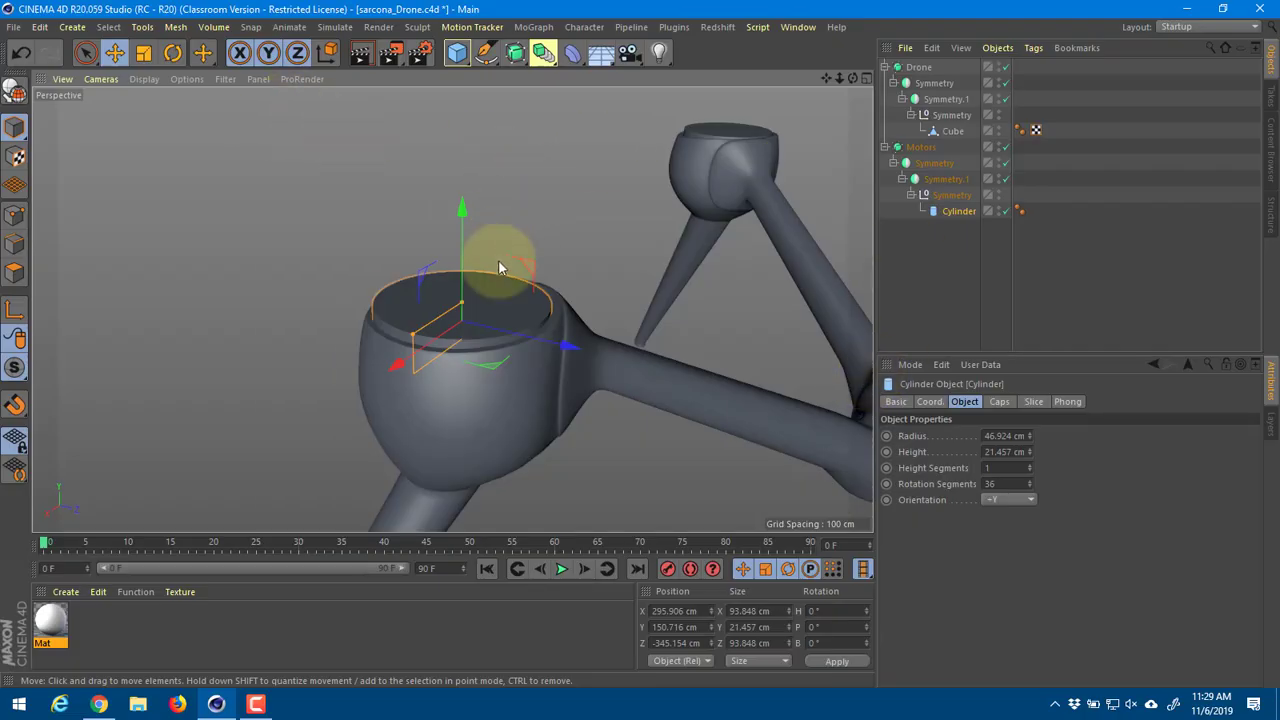
Step: Stretch the motor cylinder upward out of its cup to a height of about 70 cm
{"action": "scroll", "coordinate": [470, 268], "scroll_direction": "up", "scroll_amount": 6}
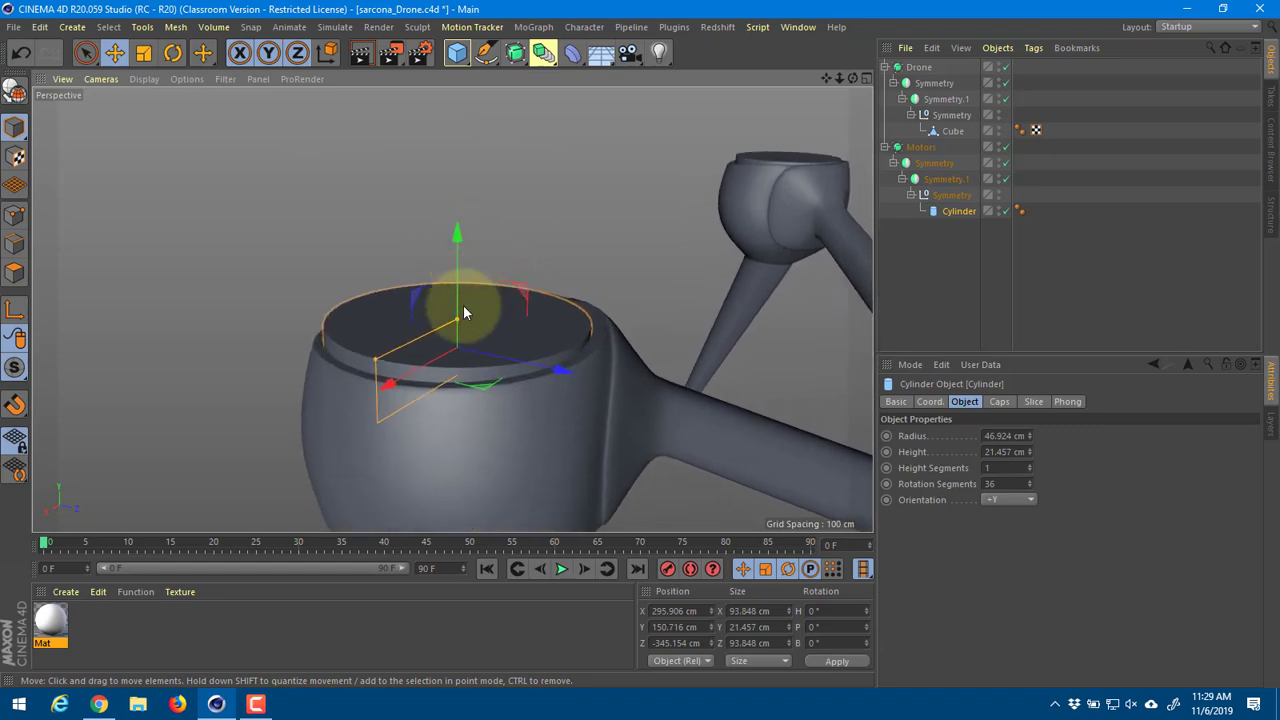
{"action": "left_click_drag", "start_coordinate": [459, 314], "coordinate": [486, 206]}
{"action": "scroll", "coordinate": [651, 236], "scroll_direction": "down", "scroll_amount": 4}
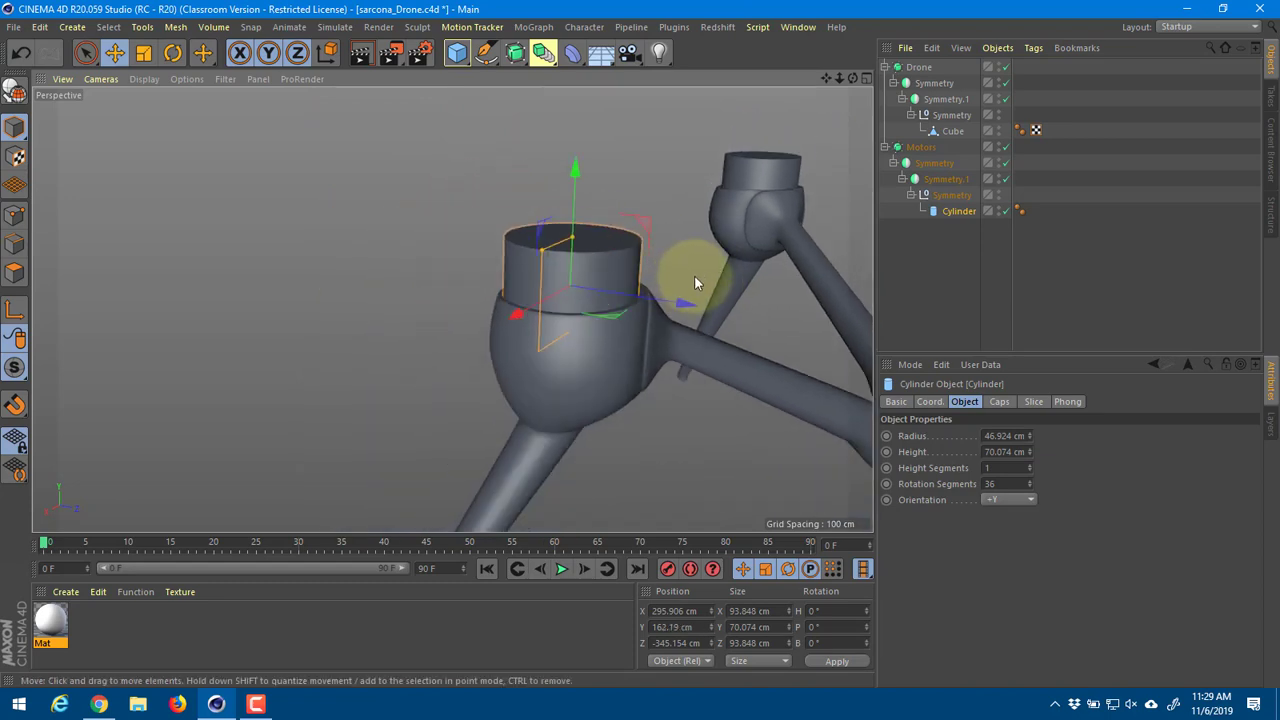
Step: Resize the motor cylinder to about 77 cm high and lower it into the cup at a Y position of about 143 cm
{"action": "middle_click_drag", "start_coordinate": [694, 275], "coordinate": [530, 304], "text": "alt"}
{"action": "scroll", "coordinate": [610, 295], "scroll_direction": "down", "scroll_amount": 5}
{"action": "mouse_move", "coordinate": [614, 297]}
{"action": "left_mouse_down", "text": "alt"}
{"action": "mouse_move", "coordinate": [602, 269]}
{"action": "mouse_move", "coordinate": [618, 272]}
{"action": "left_mouse_up", "text": "alt"}
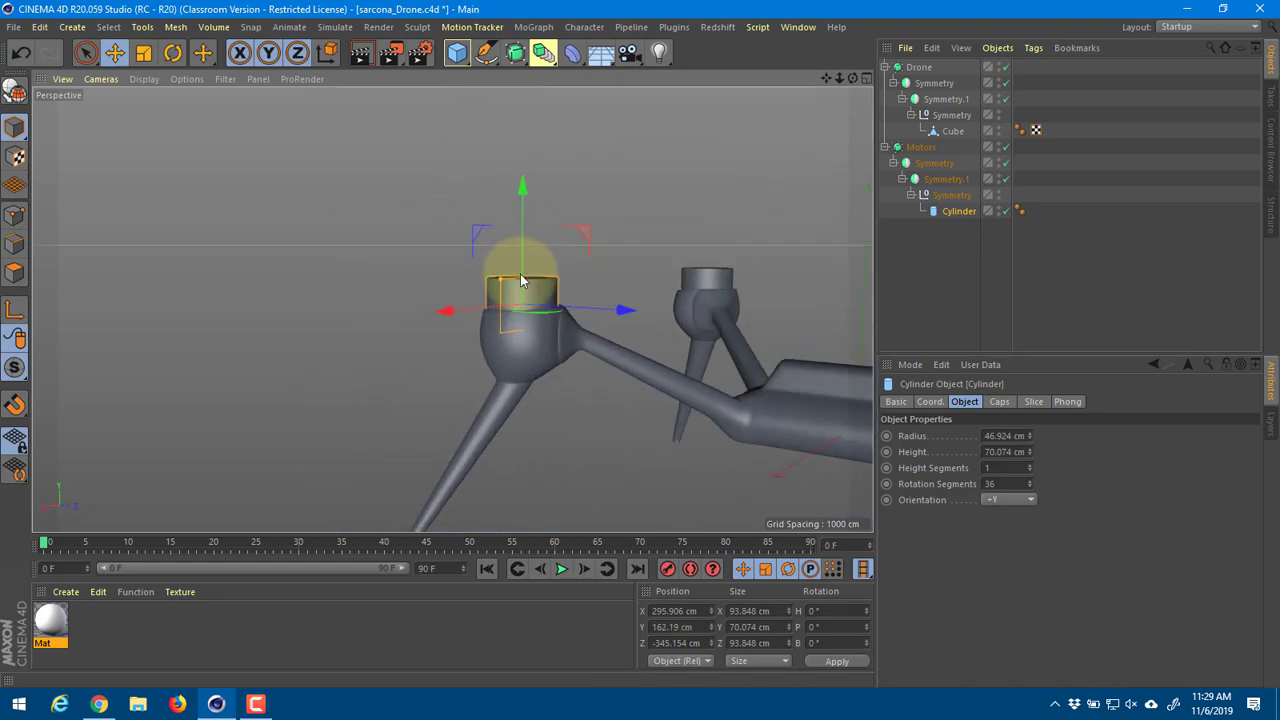
{"action": "left_click_drag", "start_coordinate": [520, 281], "coordinate": [523, 95]}
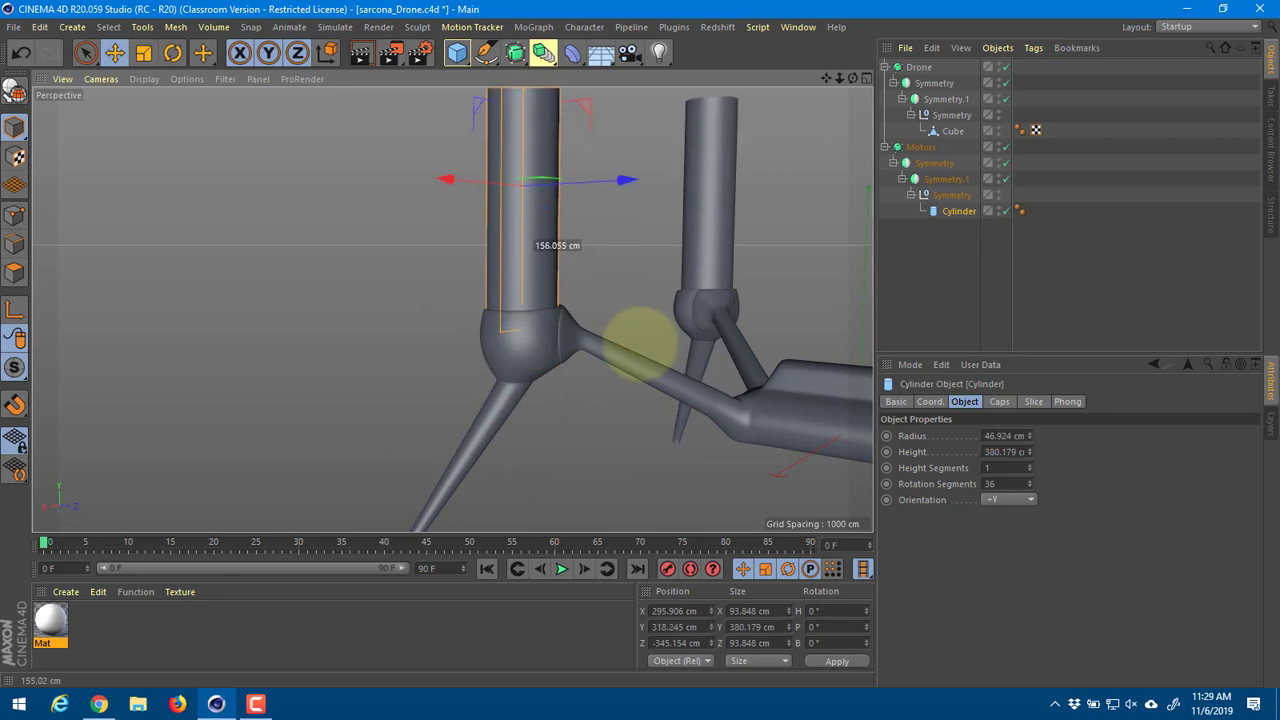
{"action": "middle_click_drag", "start_coordinate": [523, 128], "coordinate": [522, 188], "text": "alt"}
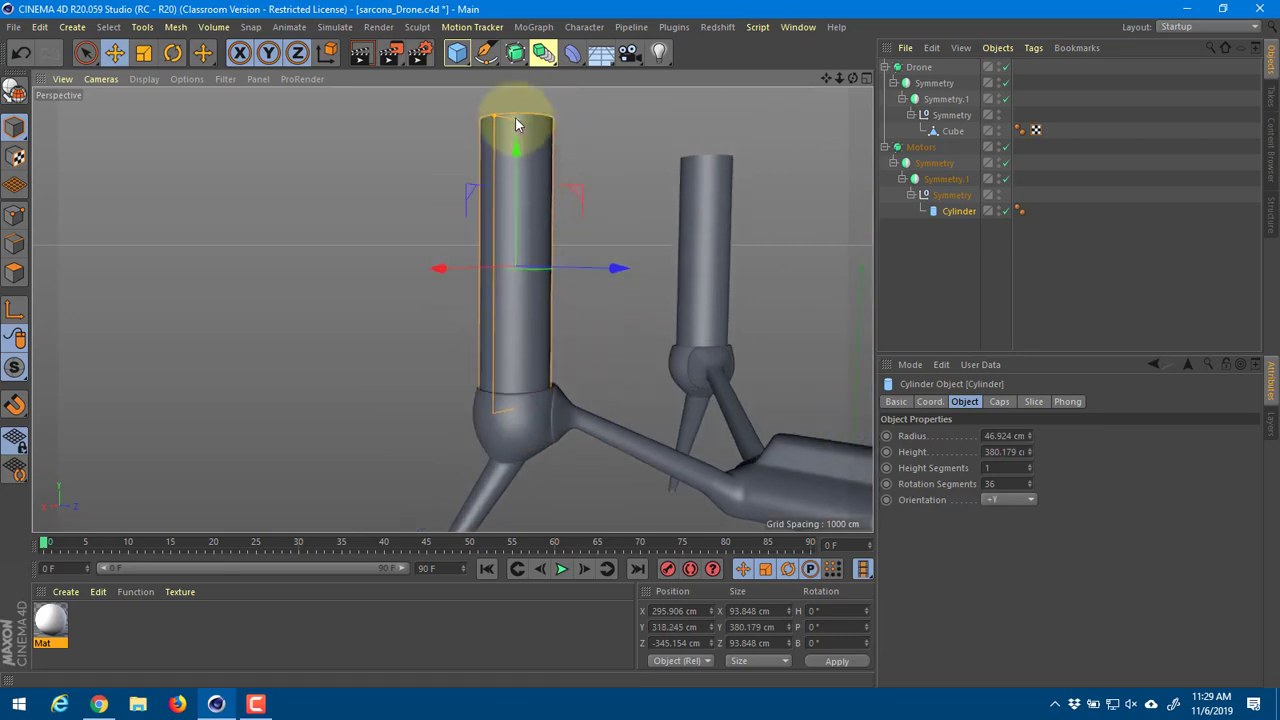
{"action": "left_click_drag", "start_coordinate": [516, 124], "coordinate": [524, 236]}
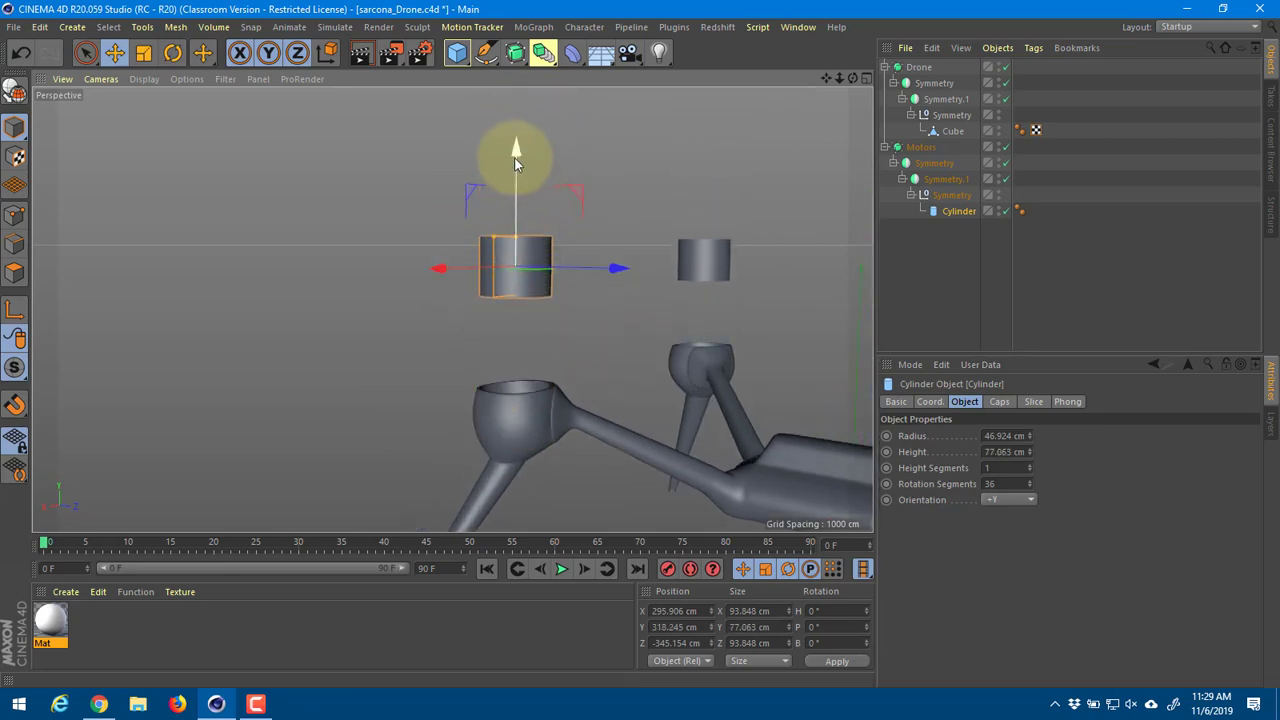
{"action": "left_click_drag", "start_coordinate": [515, 163], "coordinate": [525, 335]}
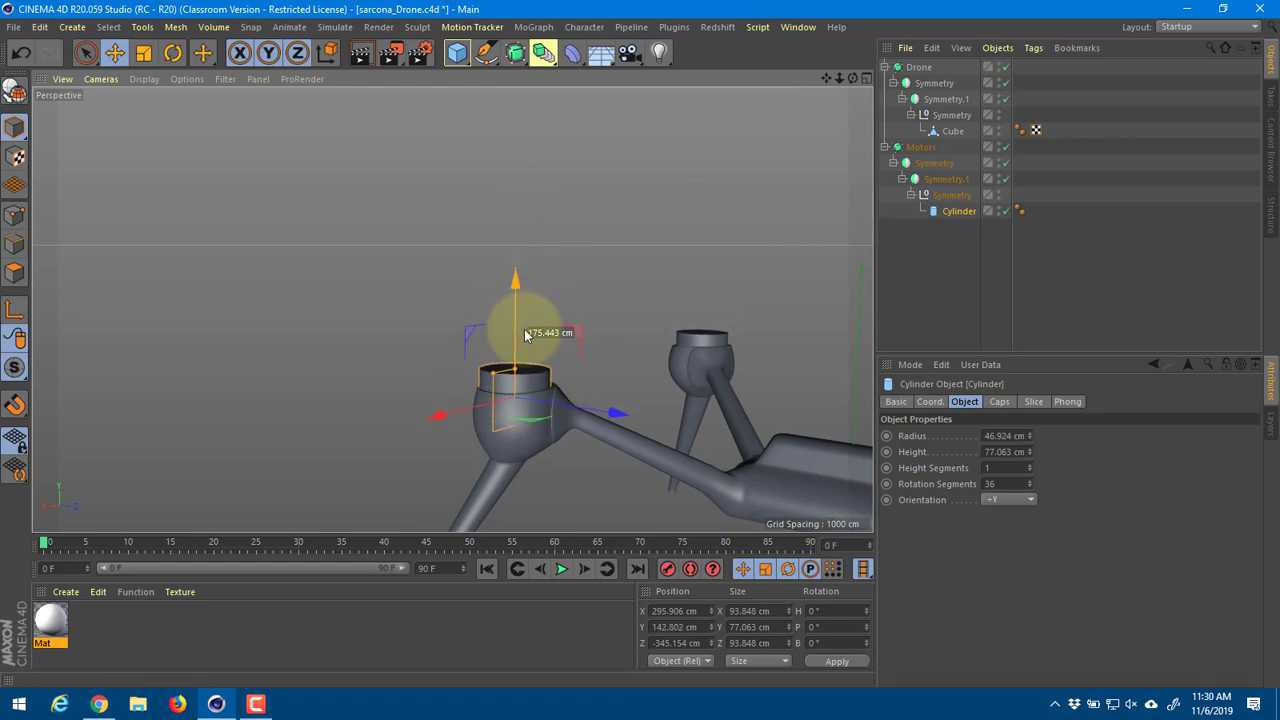
Step: Set the motor cylinder's rotation segments to 12
{"action": "left_click_drag", "start_coordinate": [520, 468], "coordinate": [553, 477], "text": "alt"}
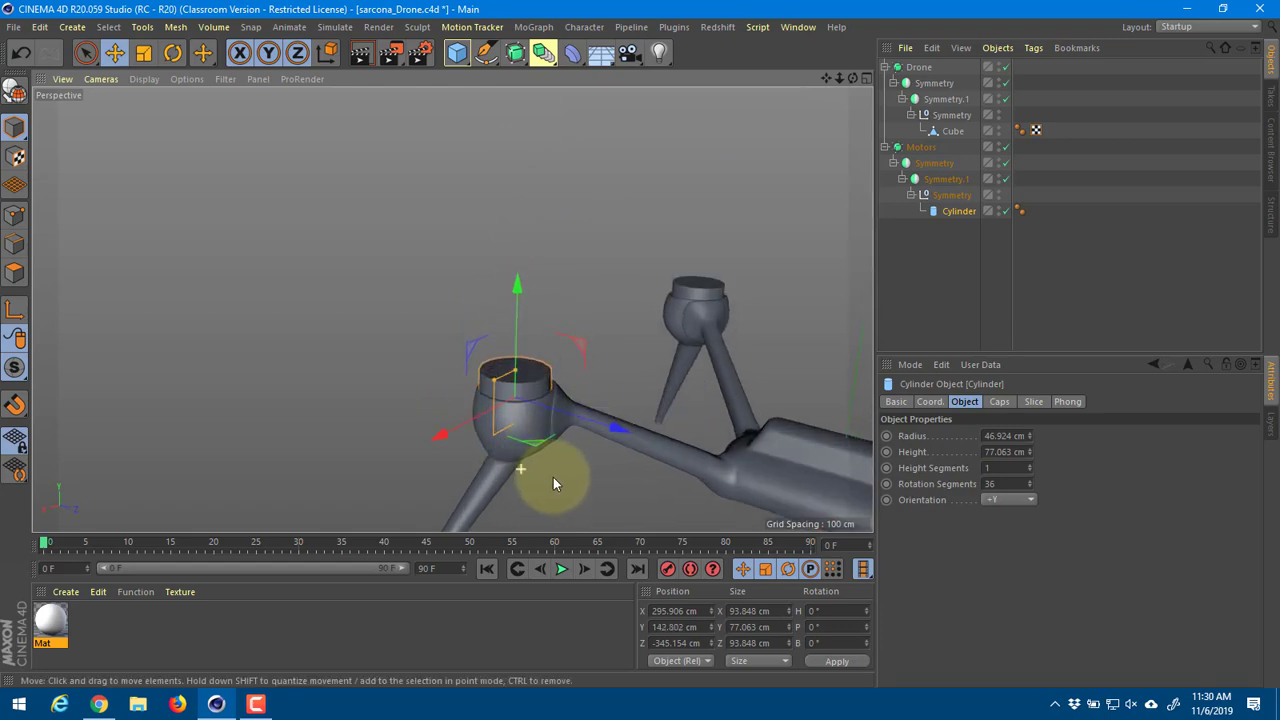
{"action": "scroll", "coordinate": [553, 477], "scroll_direction": "up", "scroll_amount": 6}
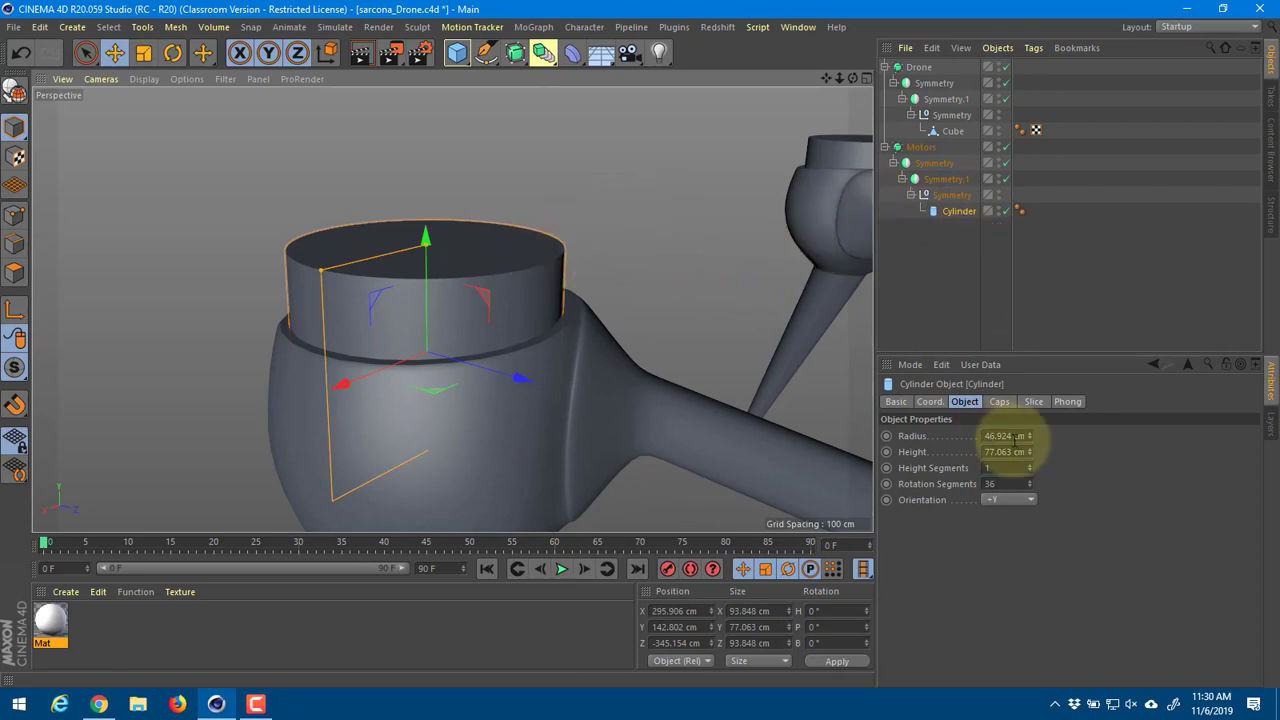
{"action": "left_click", "coordinate": [1022, 499]}
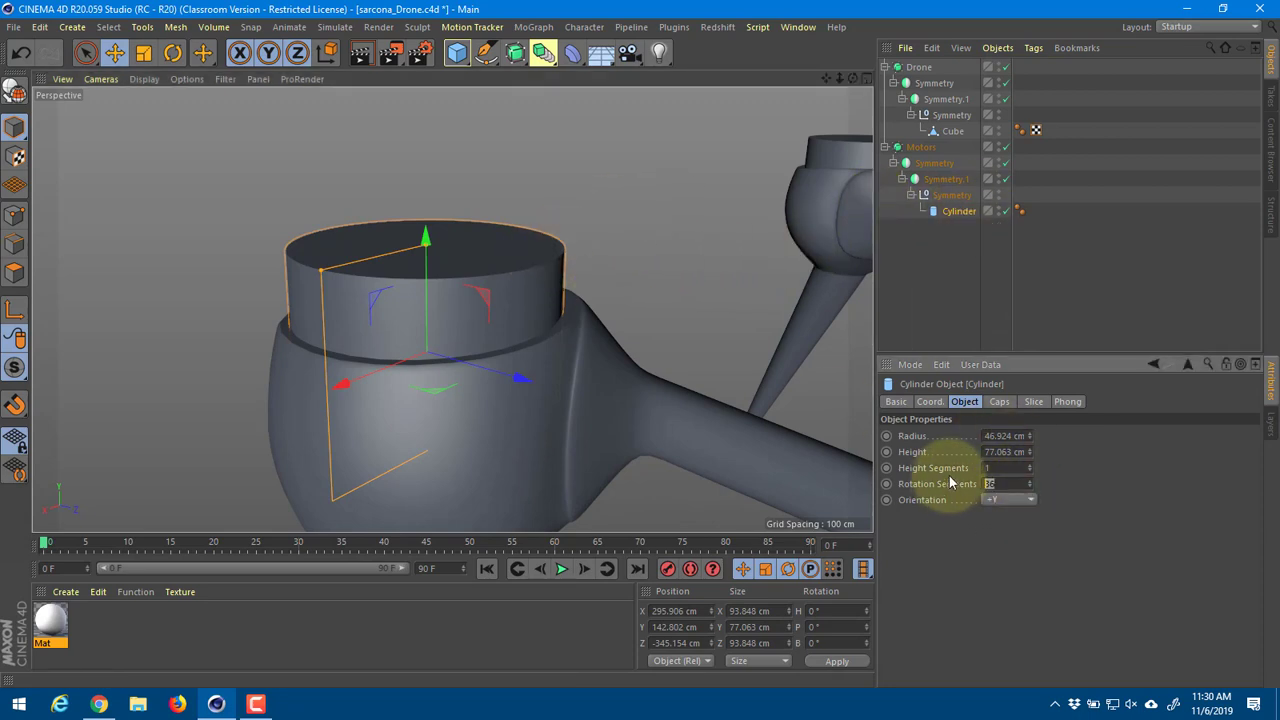
{"action": "type", "text": "12"}
{"action": "key", "text": "Return"}
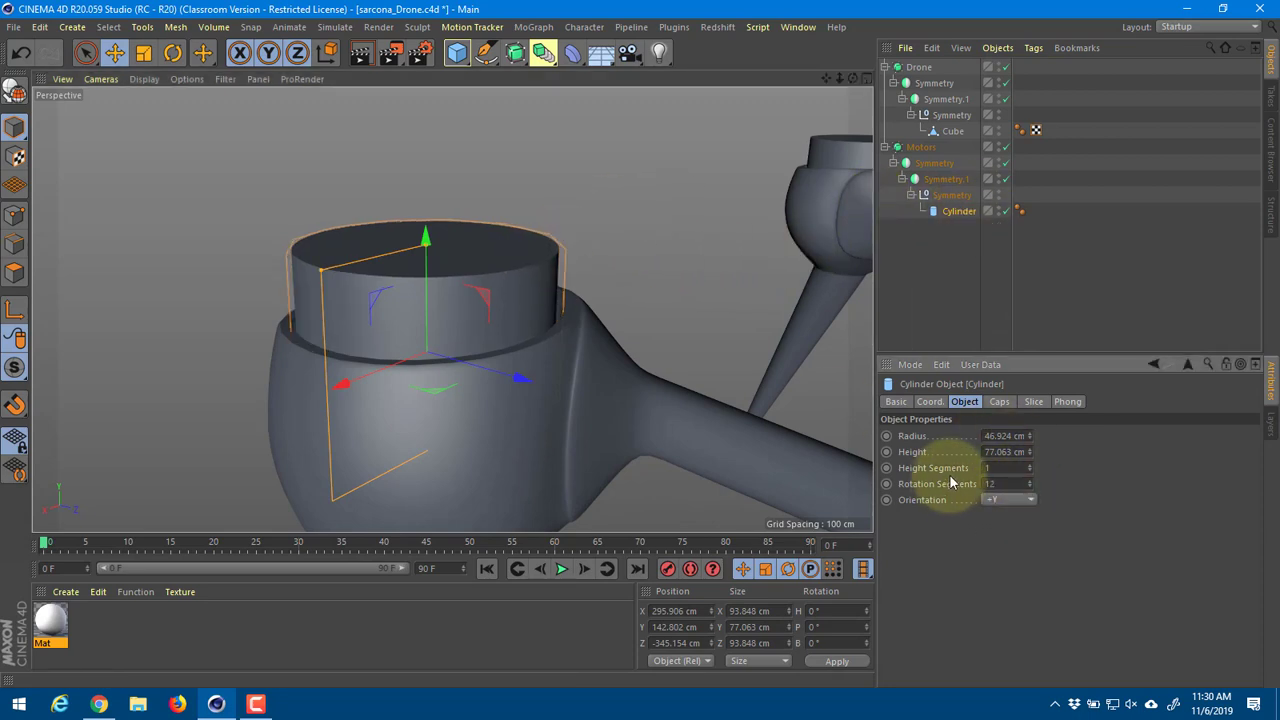
Step: Display the viewport model shaded with its polygon lines
{"action": "left_click", "coordinate": [154, 79]}
{"action": "left_click", "coordinate": [165, 111]}
{"action": "left_click_drag", "start_coordinate": [311, 212], "coordinate": [536, 210], "text": "alt"}
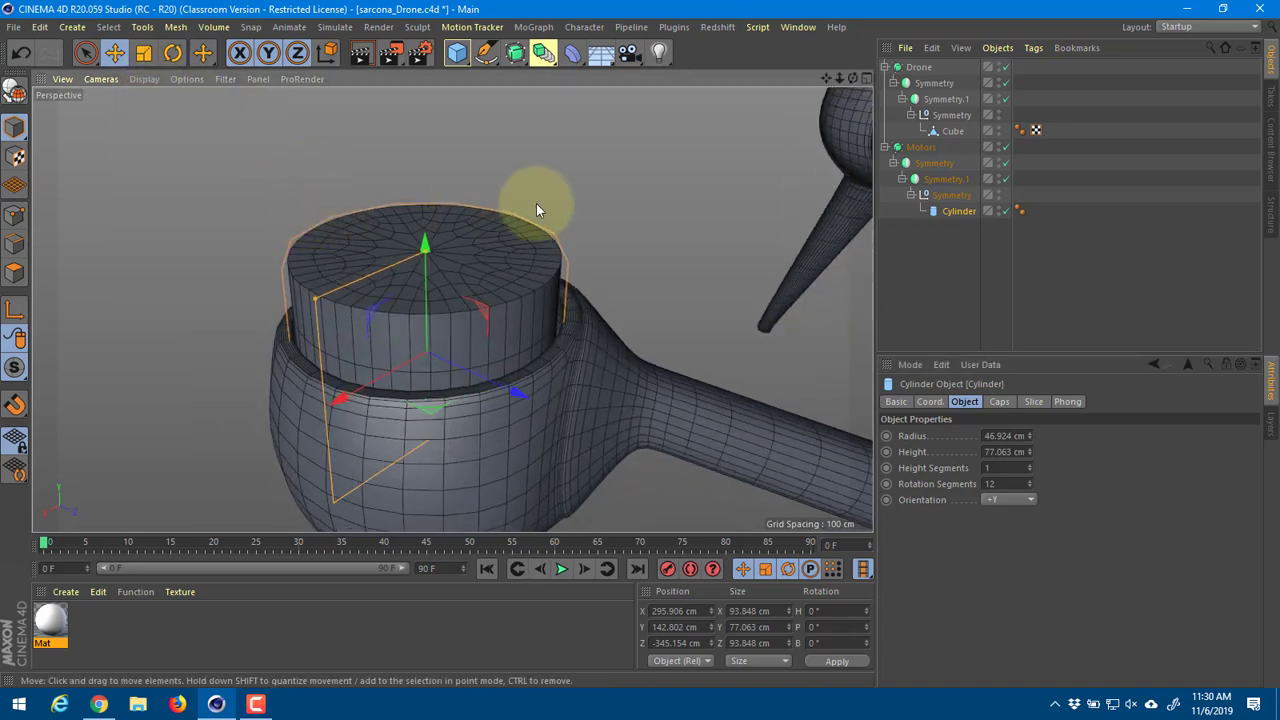
Step: Turn off the Motors subdivision surface and select the cylinder inside its hierarchy
{"action": "left_click", "coordinate": [1013, 146]}
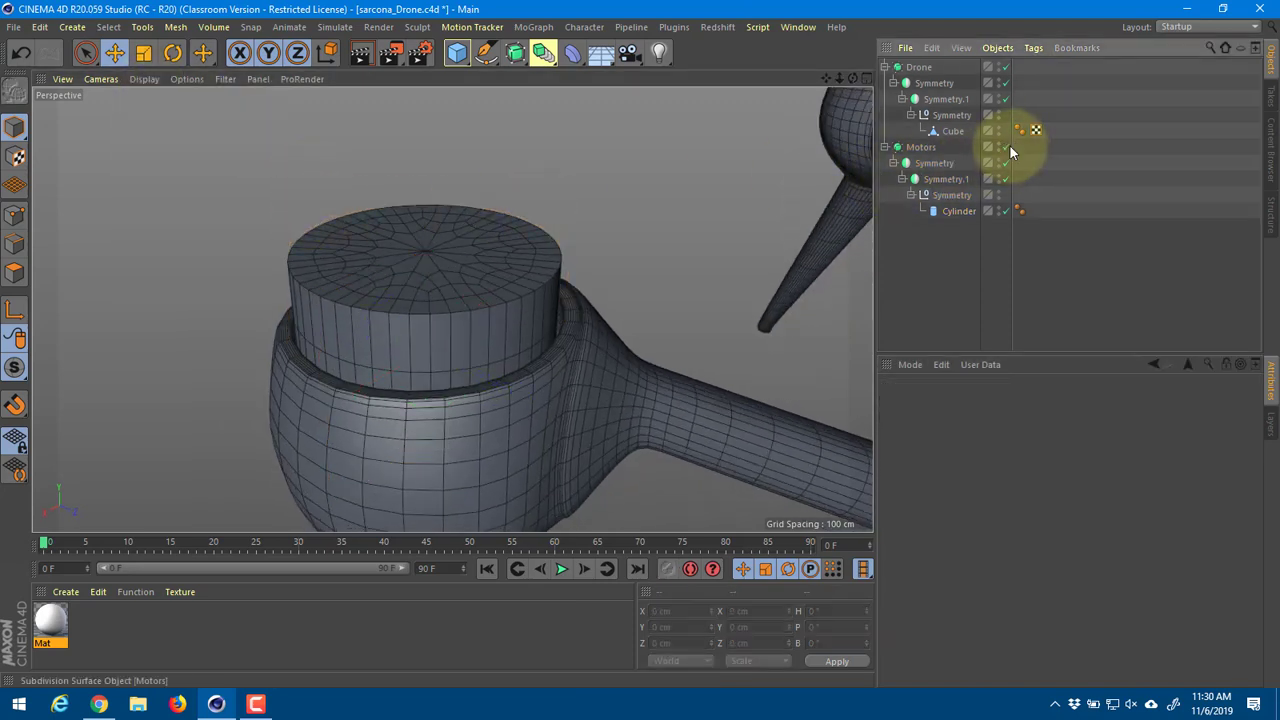
{"action": "left_click", "coordinate": [1006, 147]}
{"action": "left_click_drag", "start_coordinate": [438, 300], "coordinate": [845, 221], "text": "alt"}
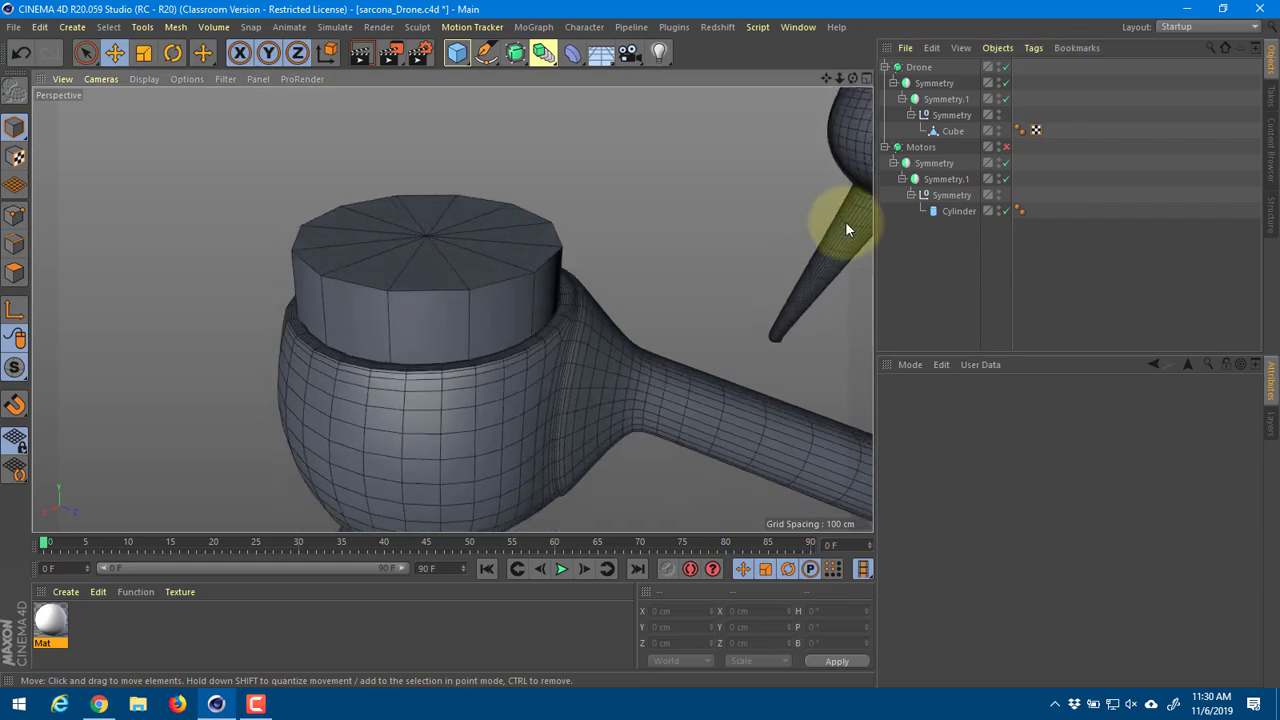
{"action": "left_click", "coordinate": [960, 211]}
{"action": "left_click_drag", "start_coordinate": [457, 306], "coordinate": [410, 317], "text": "alt"}
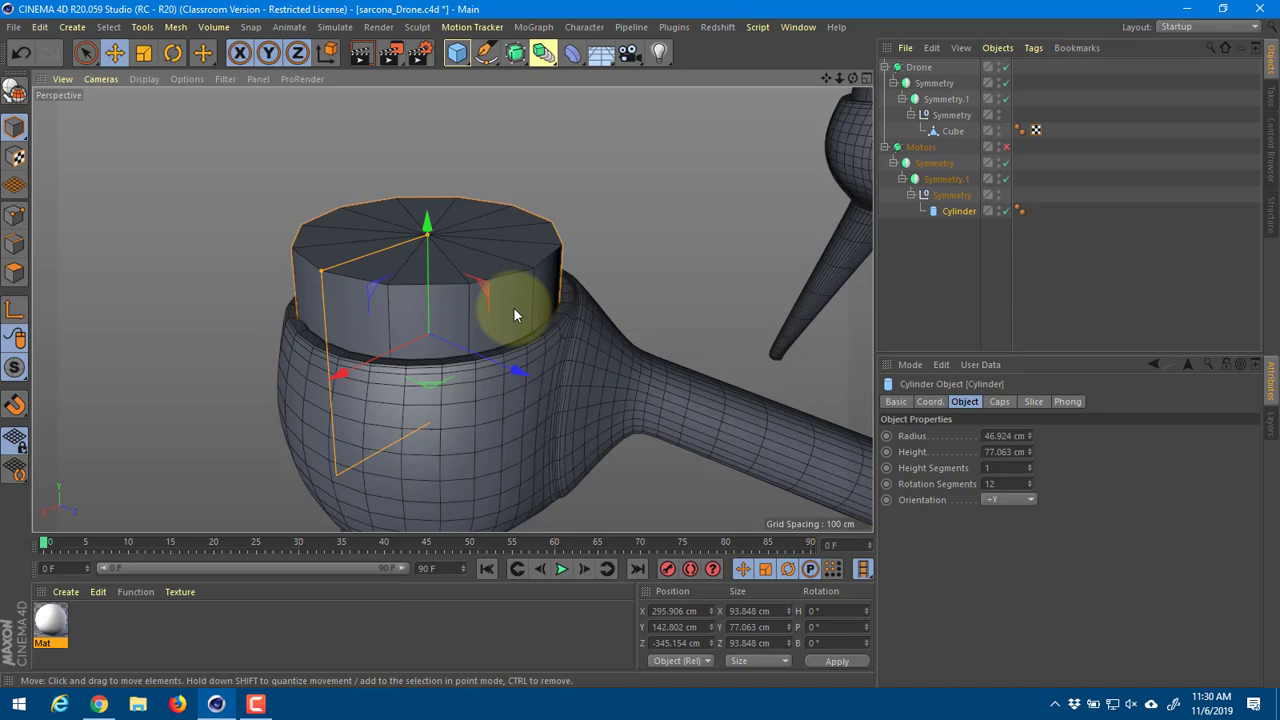
Step: Try the motor cylinder with 6 rotation segments, and set the count back to 12
{"action": "left_click_drag", "start_coordinate": [1011, 485], "coordinate": [942, 487]}
{"action": "type", "text": "6"}
{"action": "key", "text": "Return"}
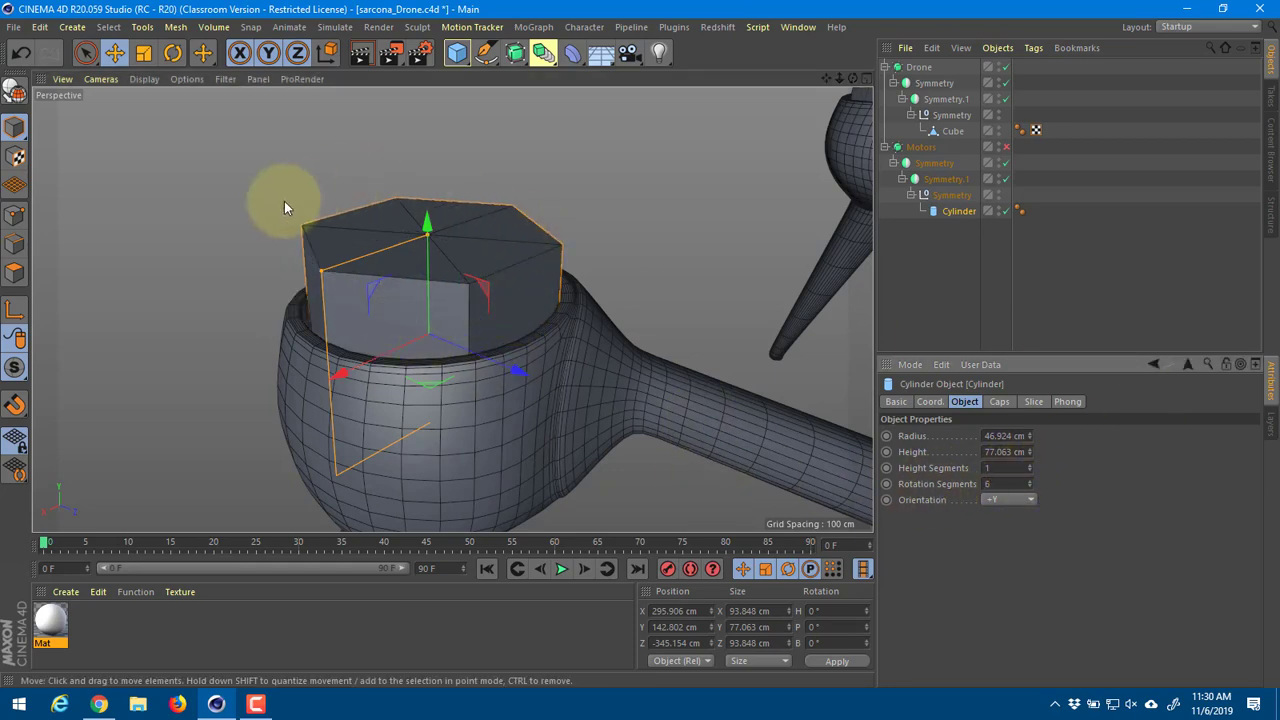
{"action": "left_click_drag", "start_coordinate": [1006, 485], "coordinate": [947, 485]}
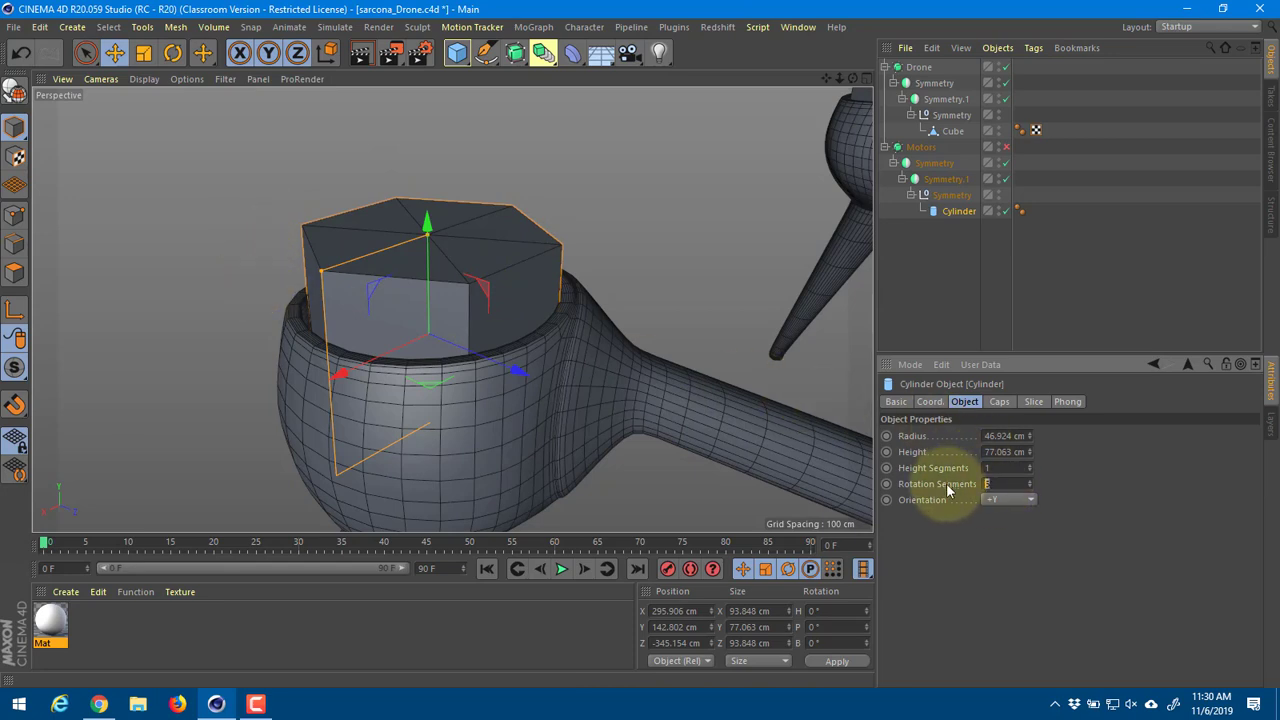
{"action": "type", "text": "12"}
{"action": "key", "text": "Return"}
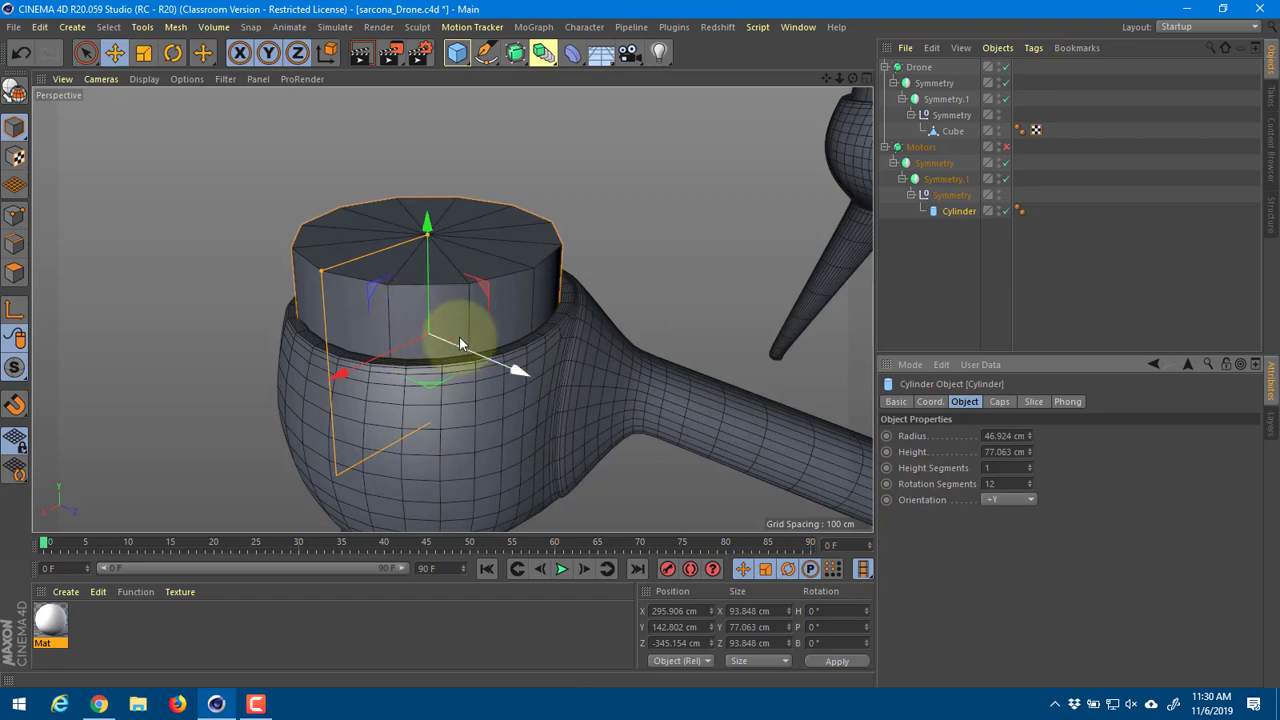
Step: Try the motor cylinder with 24 rotation segments, and return it to 12
{"action": "left_click_drag", "start_coordinate": [363, 316], "coordinate": [480, 320], "text": "alt"}
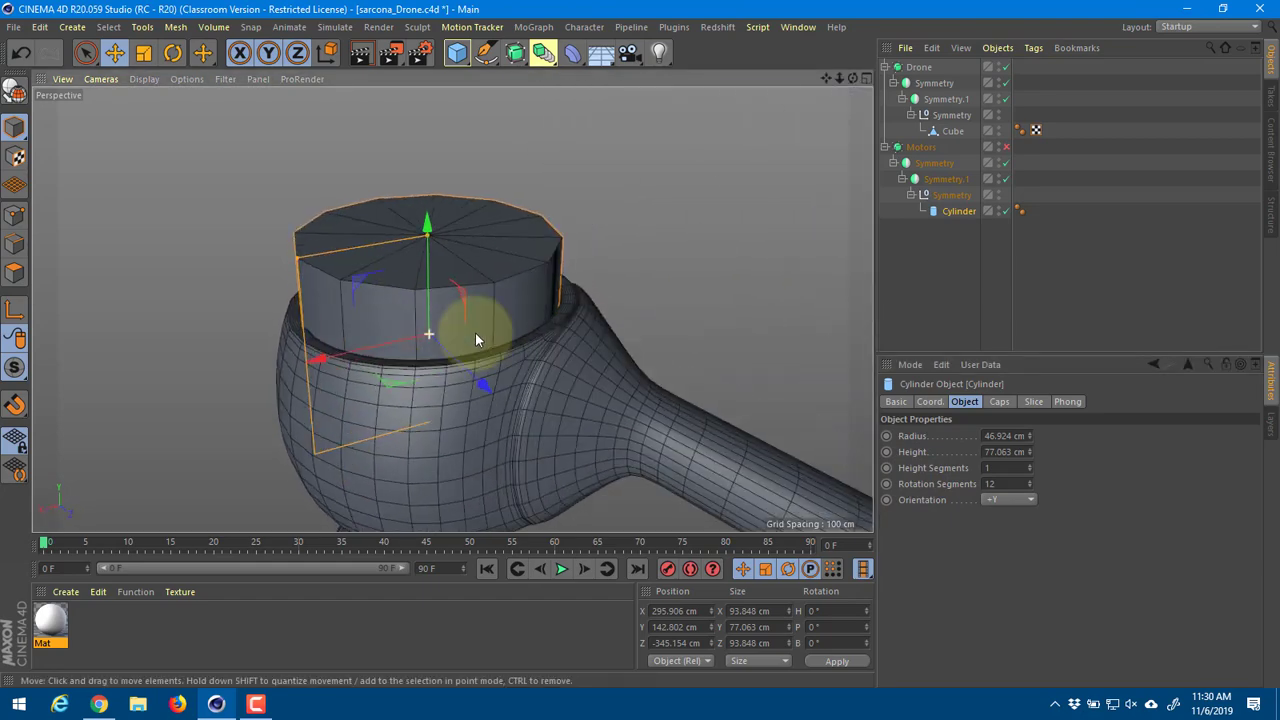
{"action": "left_click_drag", "start_coordinate": [1005, 484], "coordinate": [937, 486]}
{"action": "type", "text": "24"}
{"action": "key", "text": "Return"}
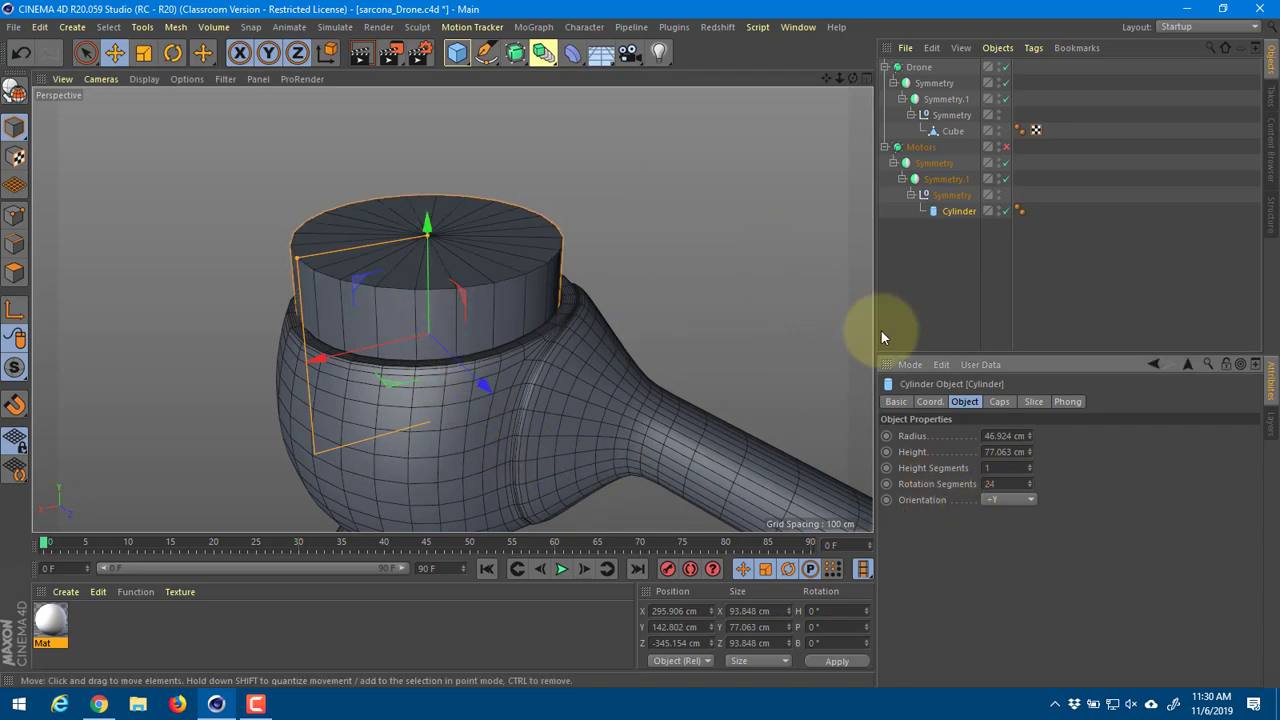
{"action": "double_click", "coordinate": [1006, 484]}
{"action": "type", "text": "12"}
{"action": "key", "text": "Return"}
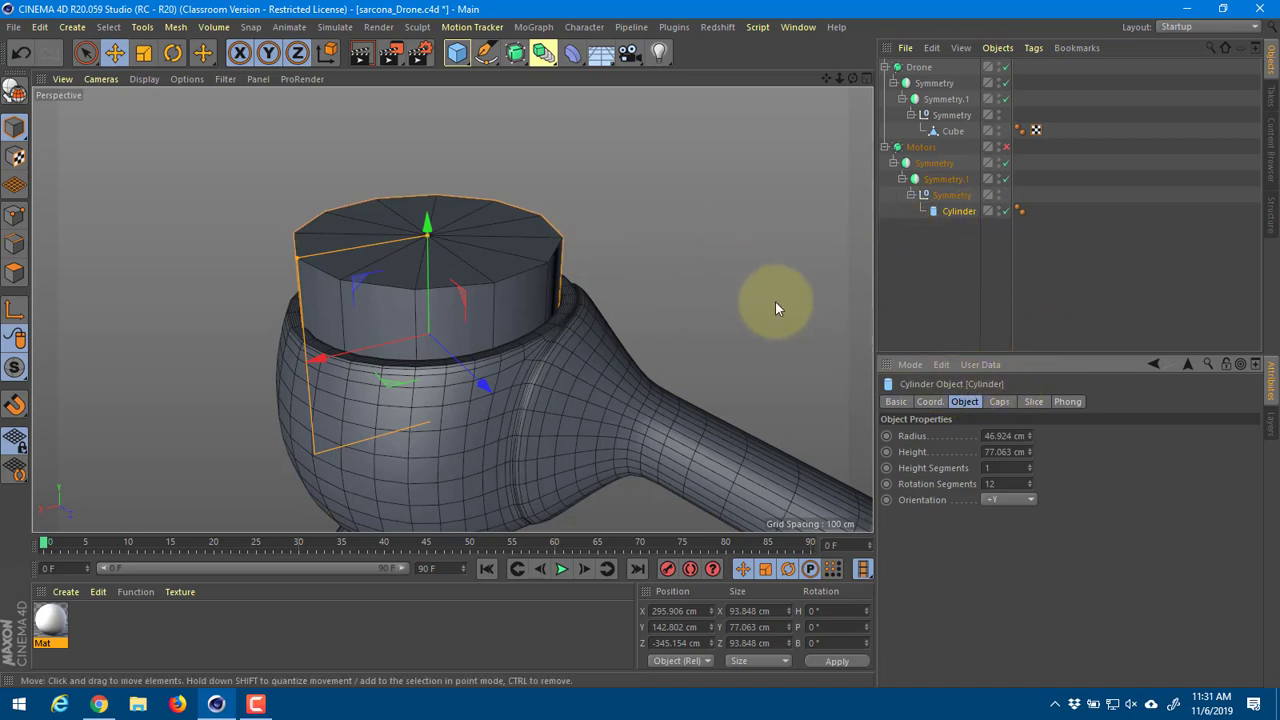
Step: Make the motor cylinder editable and switch to point mode
{"action": "key", "text": "c"}
{"action": "left_click", "coordinate": [14, 215]}
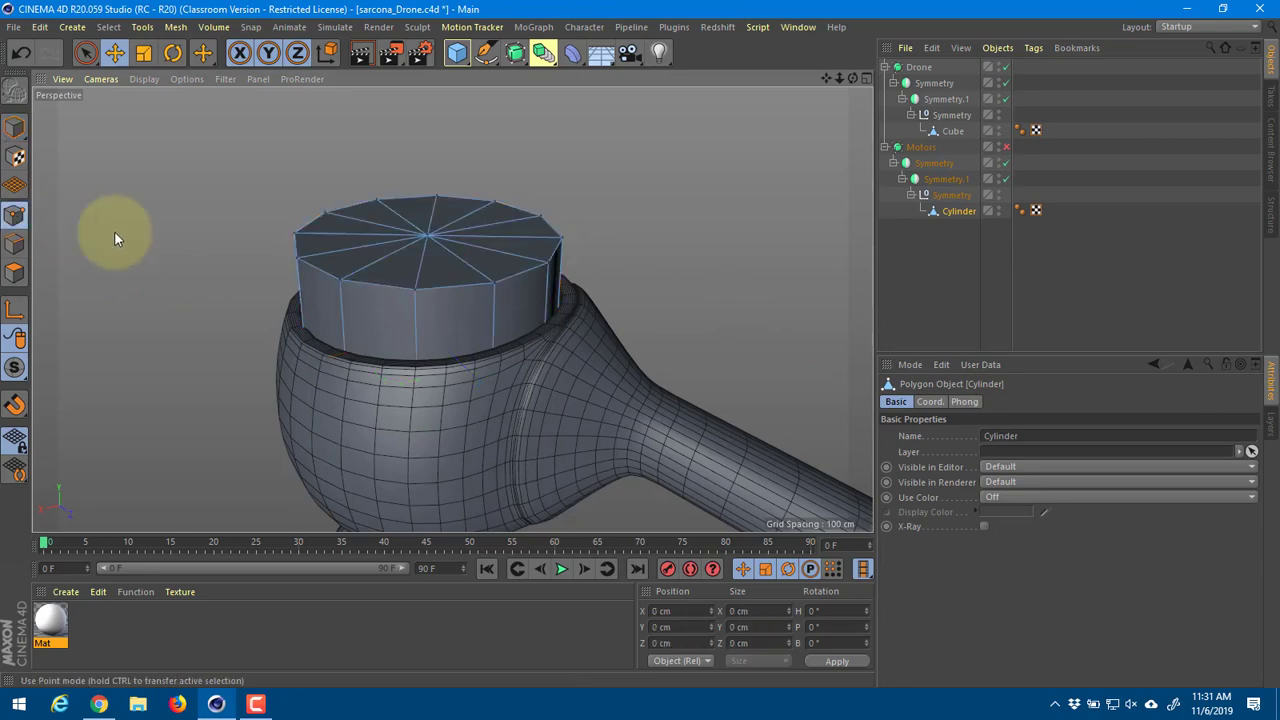
Step: Pull one point of the cylinder's top rim upward to test the cap connection, and undo the move
{"action": "left_click", "coordinate": [338, 282]}
{"action": "left_click_drag", "start_coordinate": [335, 222], "coordinate": [509, 140]}
{"action": "mouse_move", "coordinate": [506, 198]}
{"action": "left_mouse_down", "text": "alt"}
{"action": "mouse_move", "coordinate": [598, 231]}
{"action": "mouse_move", "coordinate": [529, 199]}
{"action": "left_mouse_up", "text": "alt"}
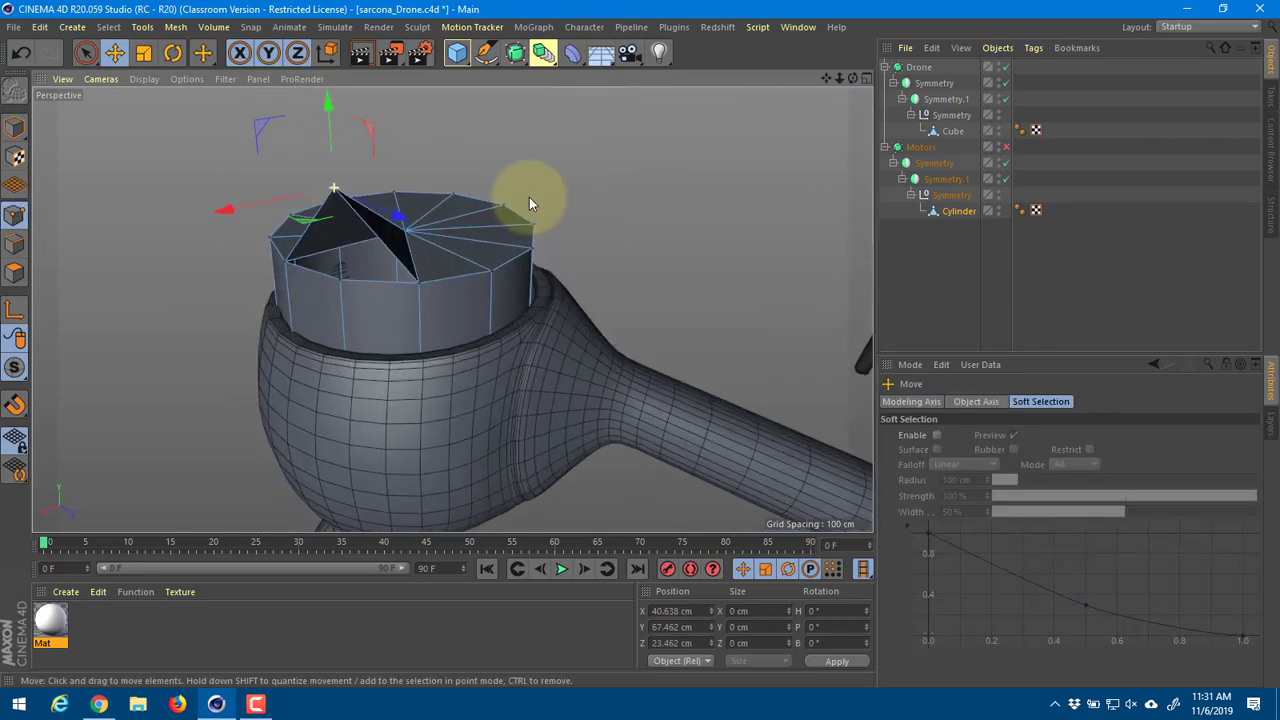
{"action": "key", "text": "ctrl+z"}
{"action": "left_click_drag", "start_coordinate": [446, 240], "coordinate": [420, 205], "text": "alt"}
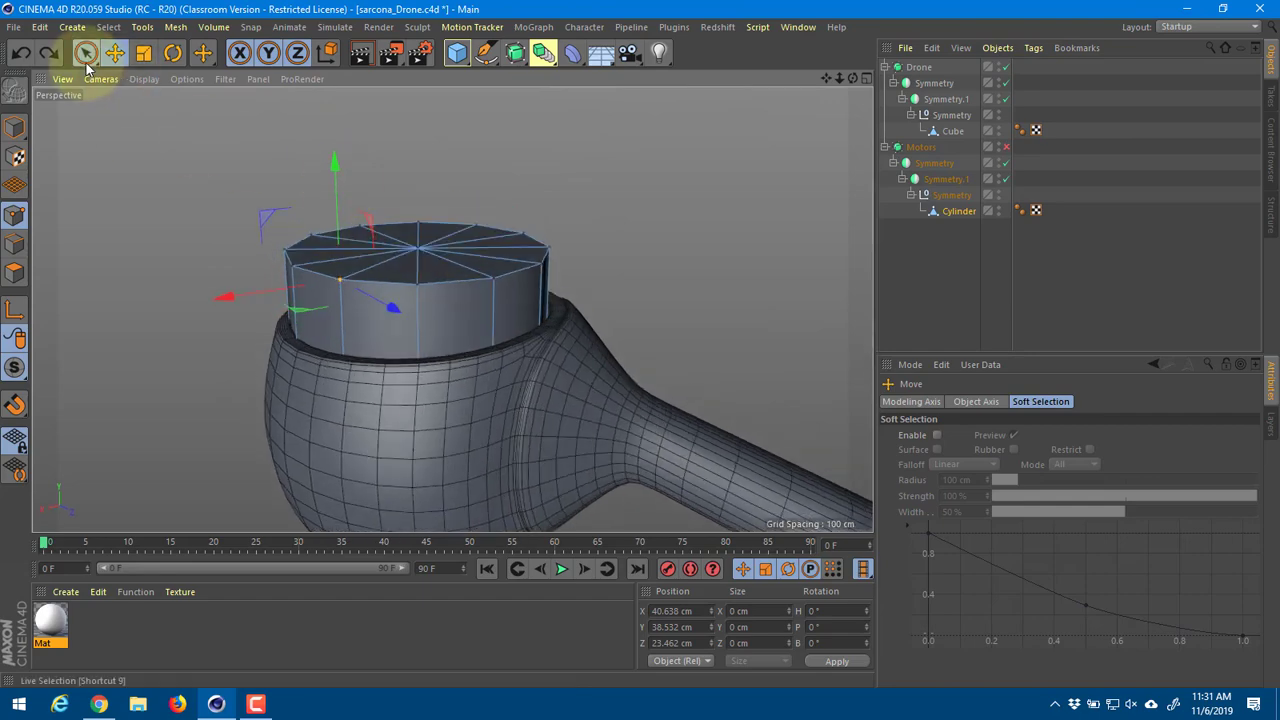
Step: Select all points of the cylinder with Rectangle Selection and merge the duplicates with Optimize
{"action": "left_click_drag", "start_coordinate": [86, 53], "coordinate": [720, 600]}
{"action": "right_click", "coordinate": [643, 194]}
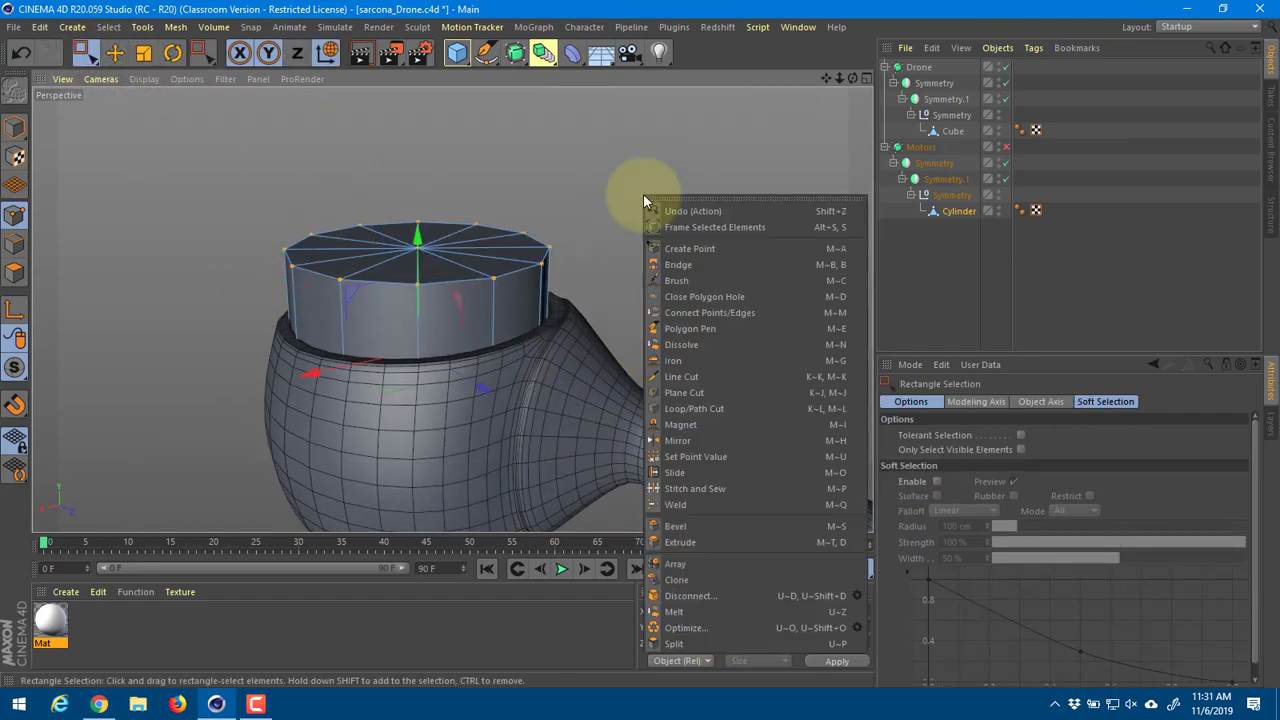
{"action": "left_click", "coordinate": [745, 628]}
{"action": "key", "text": "e"}
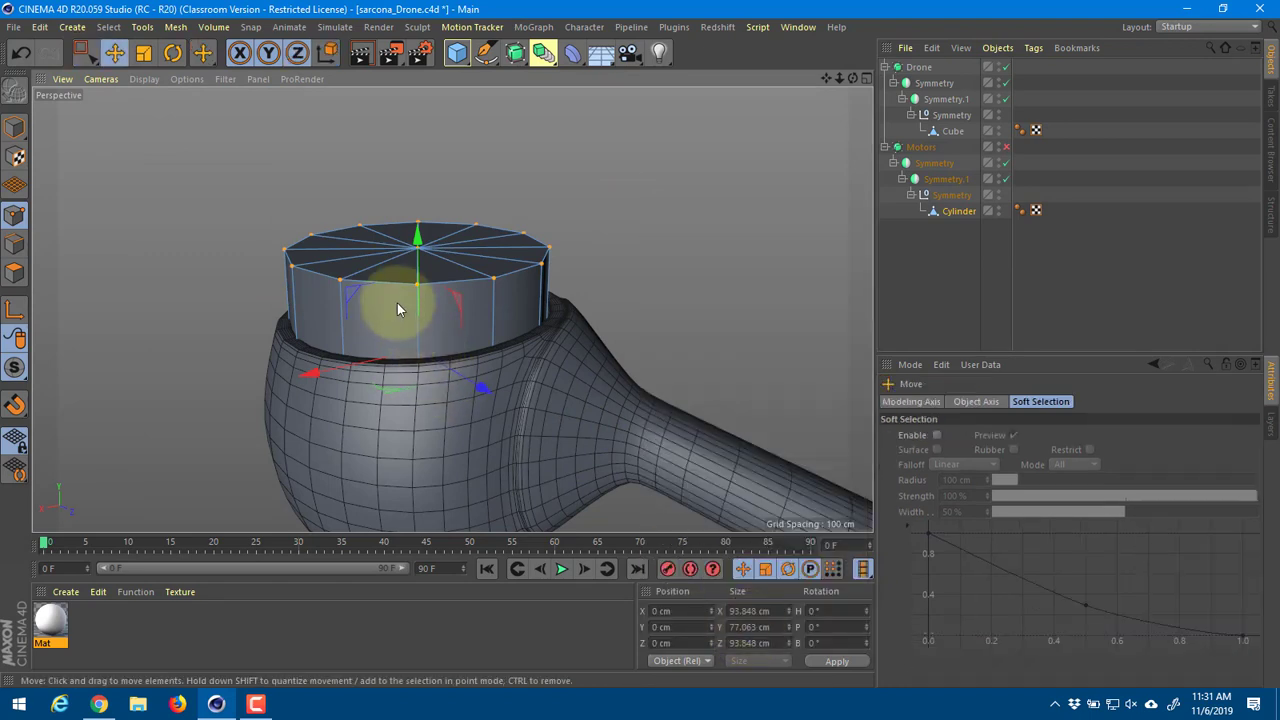
Step: Raise a top rim point of the optimized cylinder to test that cap and side are joined, and undo it
{"action": "left_click", "coordinate": [339, 279]}
{"action": "left_click_drag", "start_coordinate": [345, 262], "coordinate": [337, 202]}
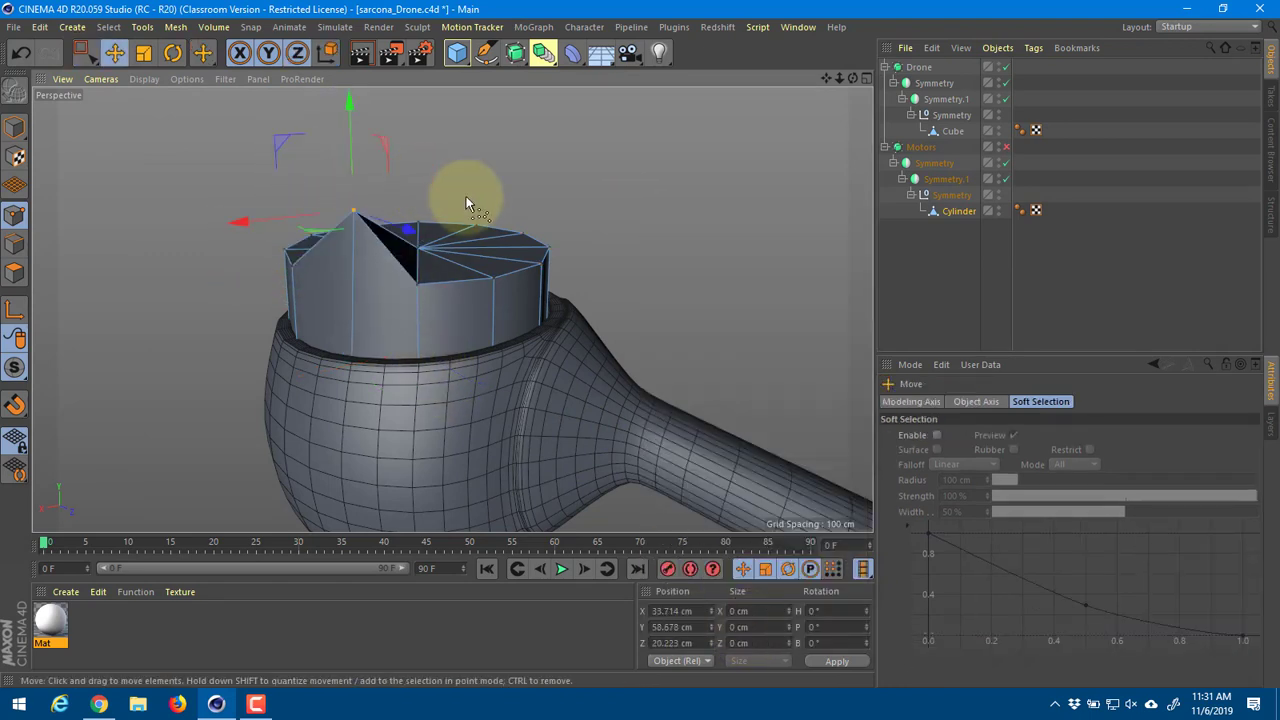
{"action": "key", "text": "ctrl+z"}
Step: Select the cylinder's top rim edge loop and bevel it with an offset of about 6.4 cm
{"action": "left_click", "coordinate": [15, 243]}
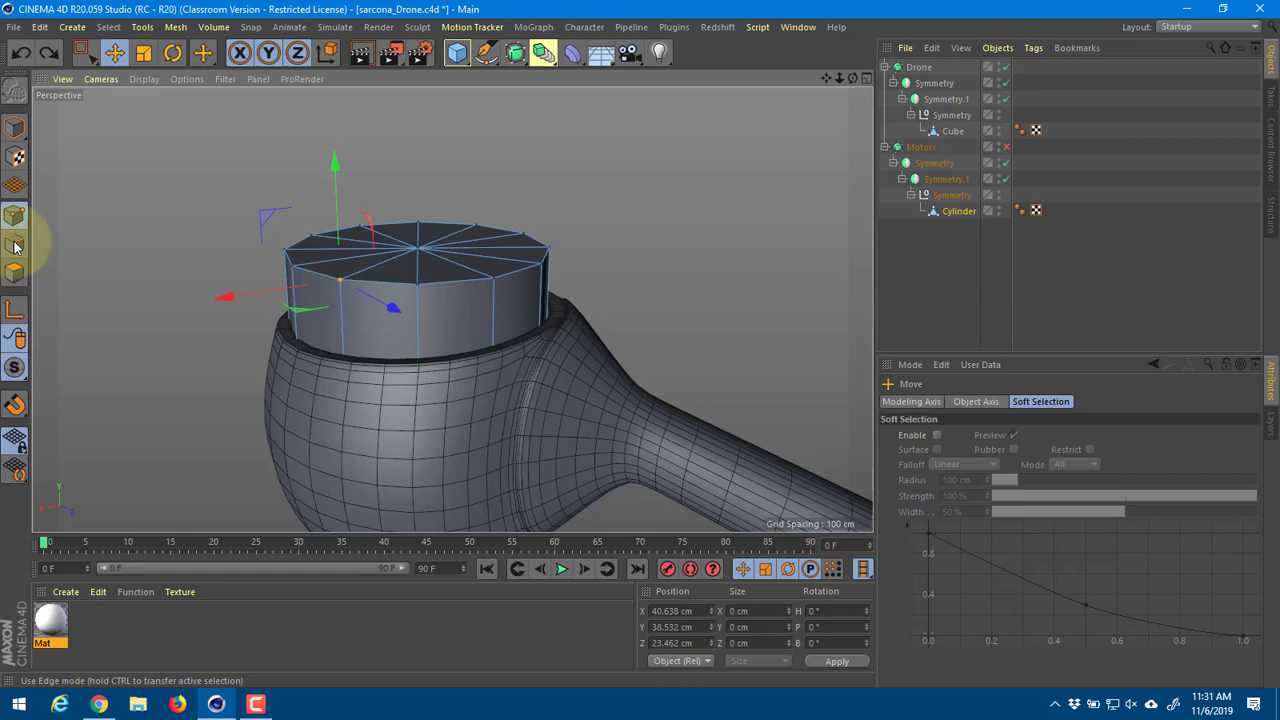
{"action": "double_click", "coordinate": [374, 281]}
{"action": "key", "text": "m"}
{"action": "key", "text": "s"}
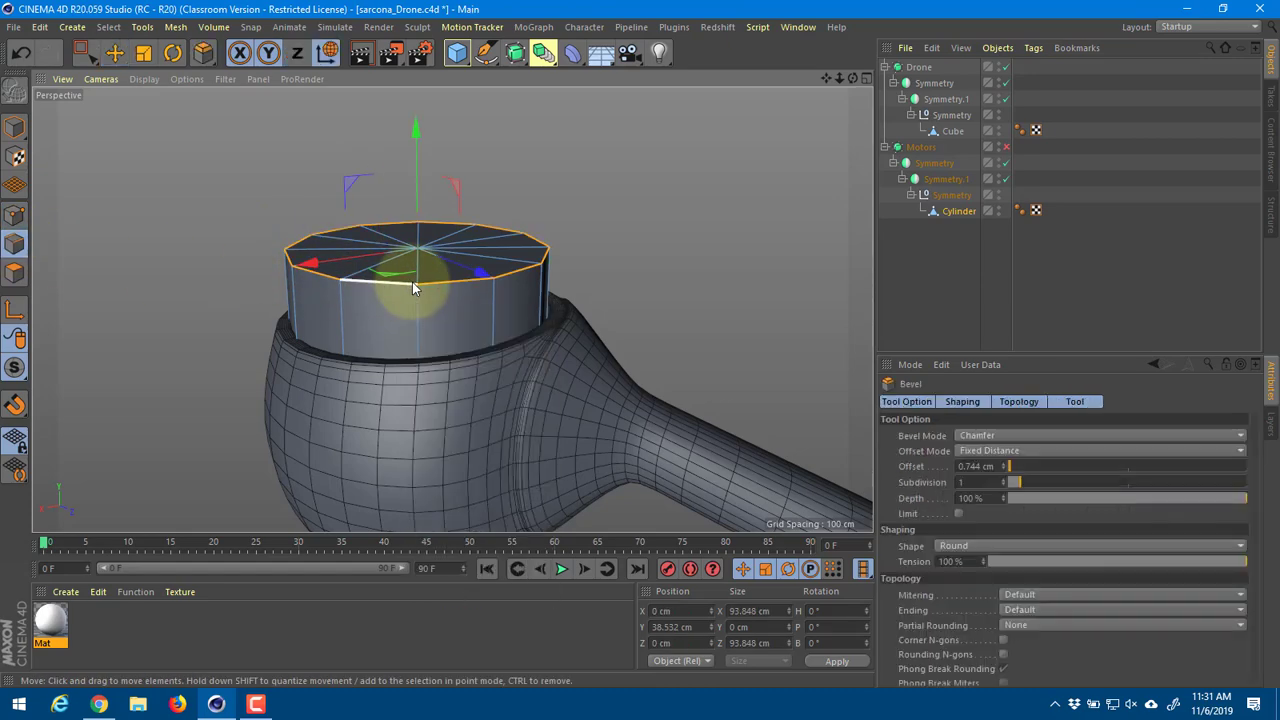
{"action": "left_click_drag", "start_coordinate": [412, 282], "coordinate": [514, 256]}
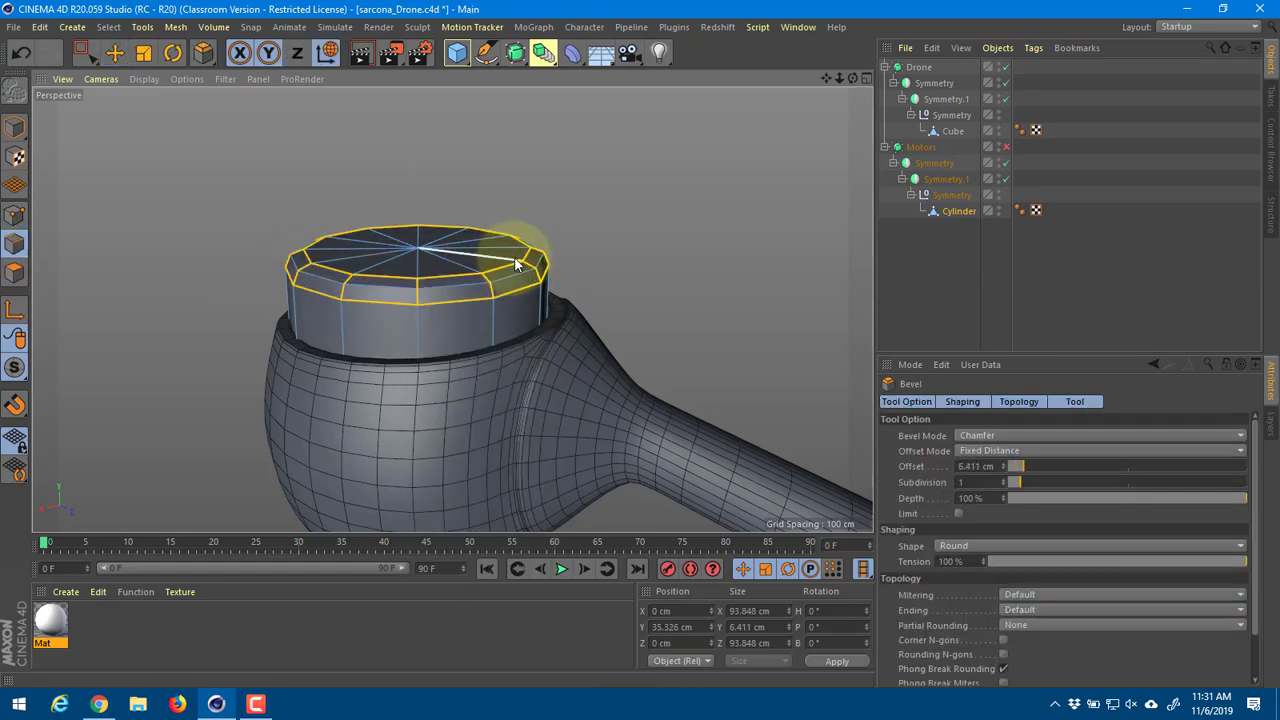
Step: View the electric motor housing reference image in Chrome and return to Cinema 4D
{"action": "key", "text": "alt+Tab"}
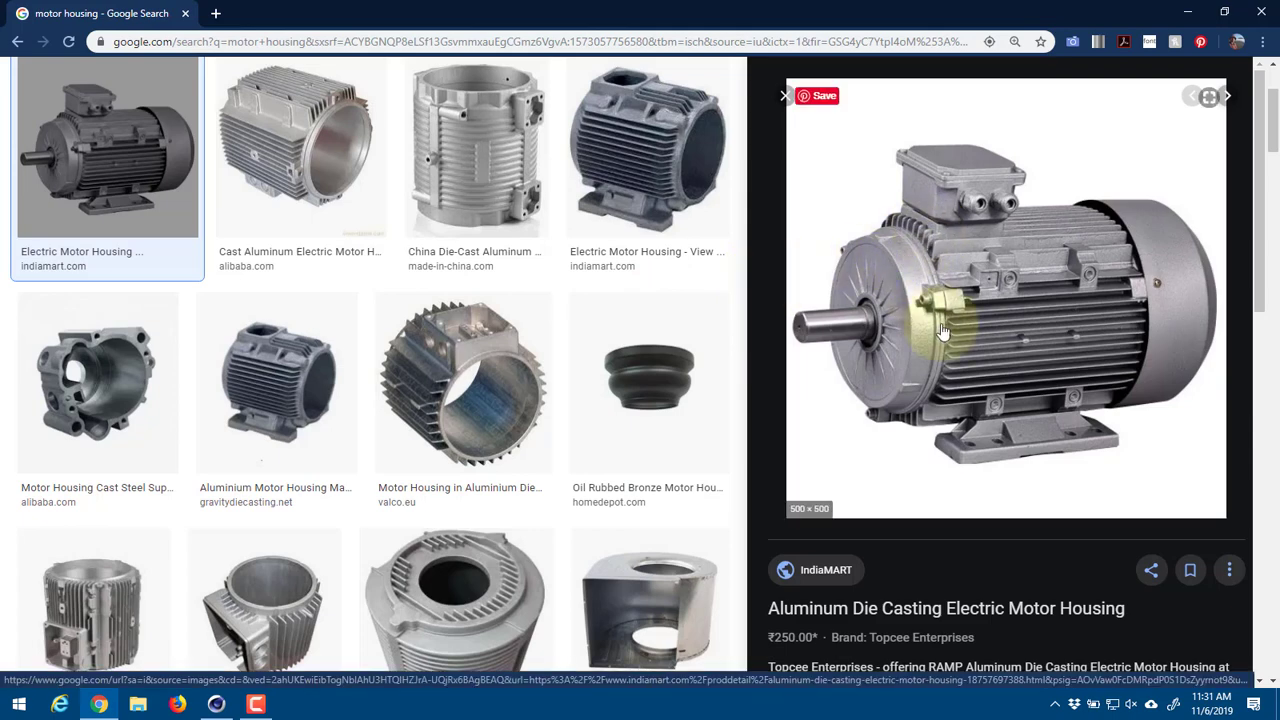
{"action": "key", "text": "alt+Tab"}
Step: Add a loop cut around the cylinder's side just above where it enters the cup
{"action": "left_click_drag", "start_coordinate": [643, 288], "coordinate": [689, 302], "text": "alt"}
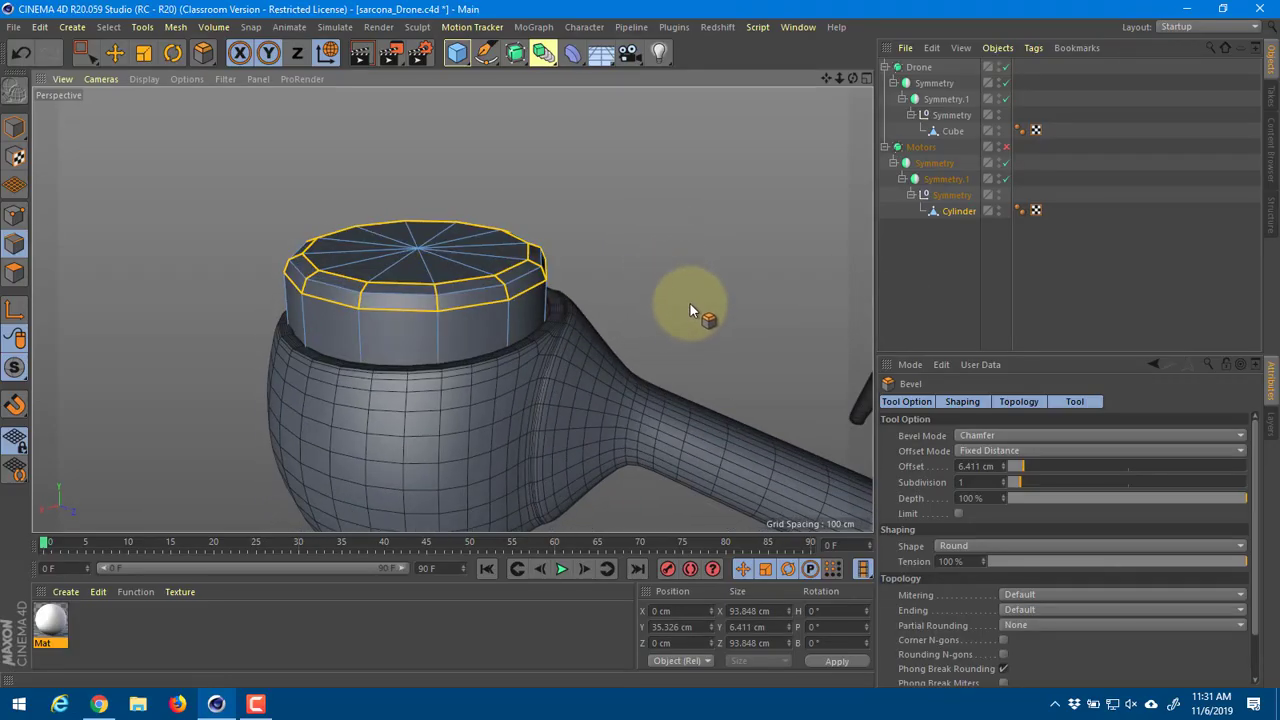
{"action": "right_click_drag", "start_coordinate": [532, 310], "coordinate": [574, 312], "text": "alt"}
{"action": "left_click_drag", "start_coordinate": [574, 318], "coordinate": [503, 341], "text": "alt"}
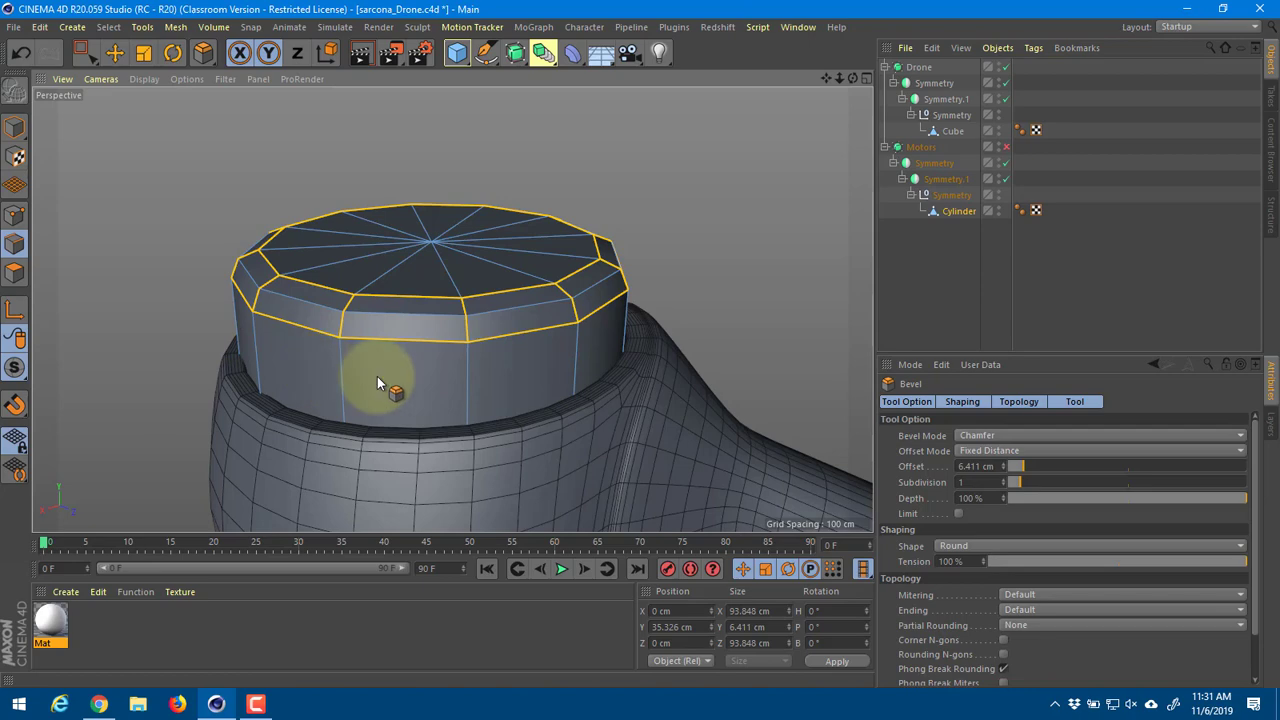
{"action": "key", "text": "k"}
{"action": "key", "text": "l"}
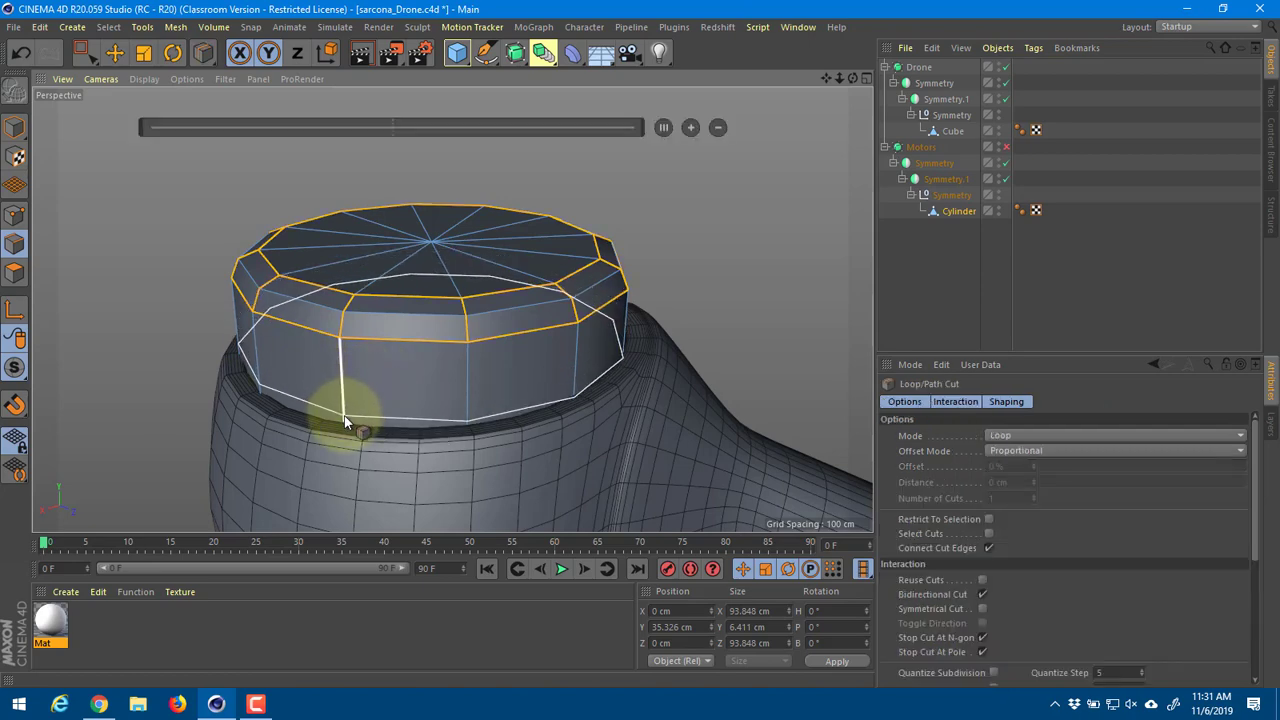
{"action": "left_click", "coordinate": [344, 415]}
{"action": "left_click_drag", "start_coordinate": [505, 392], "coordinate": [474, 358], "text": "alt"}
{"action": "key", "text": "e"}
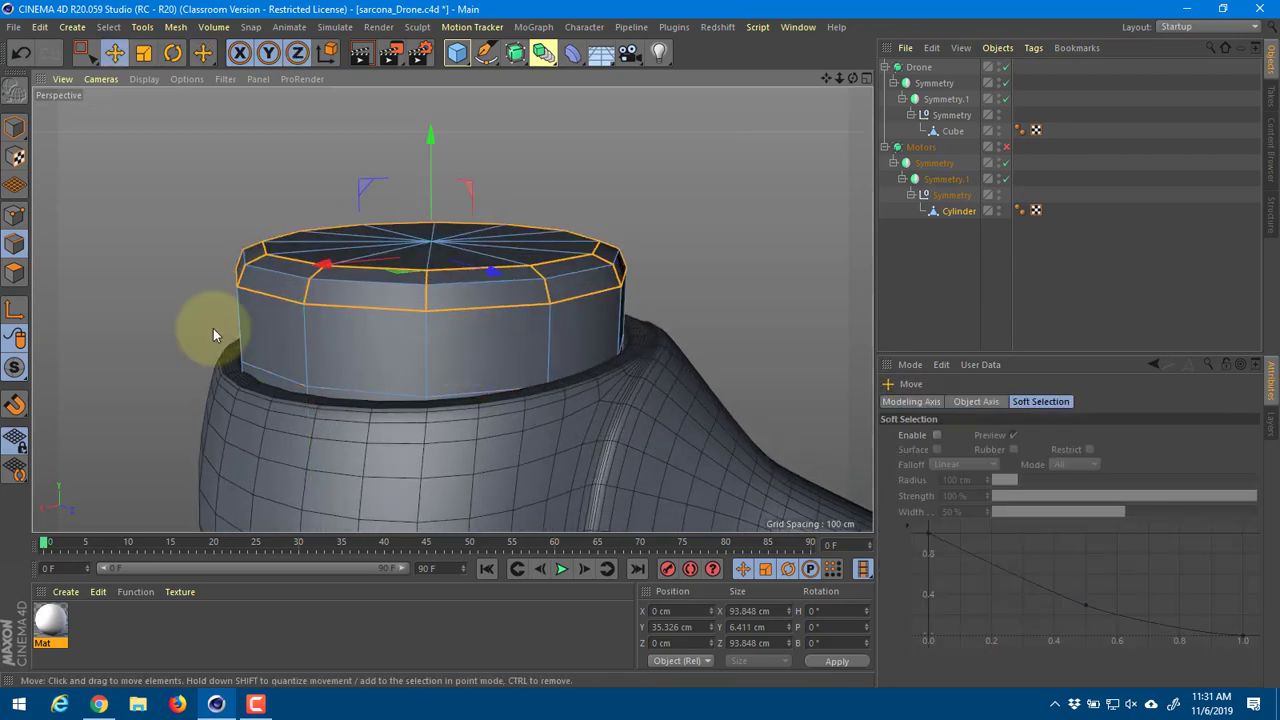
Step: Select every other side polygon around the cylinder between the bevel and the loop cut, and delete them to open vents
{"action": "left_click", "coordinate": [16, 270]}
{"action": "left_click", "coordinate": [500, 347]}
{"action": "left_click", "coordinate": [302, 327], "text": "shift"}
{"action": "left_click", "coordinate": [408, 368], "text": "shift"}
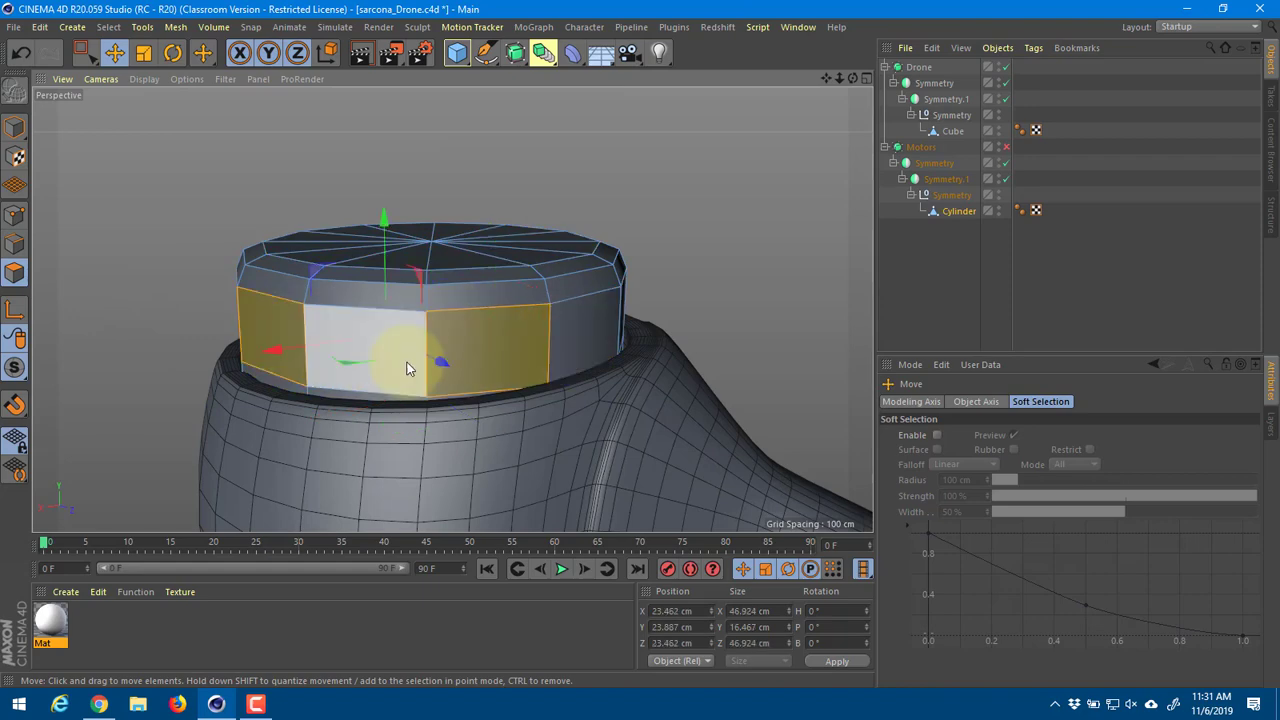
{"action": "left_click_drag", "start_coordinate": [407, 362], "coordinate": [560, 360], "text": "alt"}
{"action": "left_click", "coordinate": [100, 359], "text": "shift"}
{"action": "middle_click_drag", "start_coordinate": [204, 356], "coordinate": [454, 378], "text": "alt"}
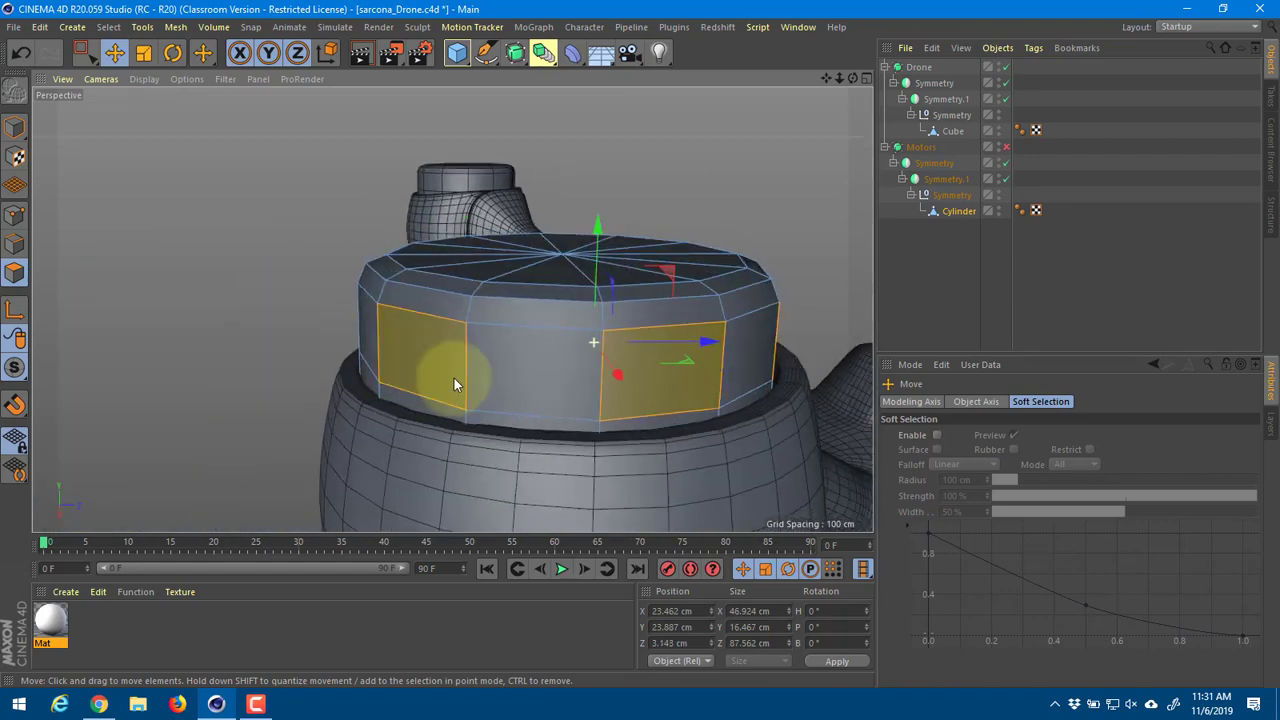
{"action": "left_click_drag", "start_coordinate": [454, 378], "coordinate": [560, 375], "text": "alt"}
{"action": "left_click", "coordinate": [310, 358], "text": "shift"}
{"action": "left_click_drag", "start_coordinate": [312, 360], "coordinate": [515, 335], "text": "alt"}
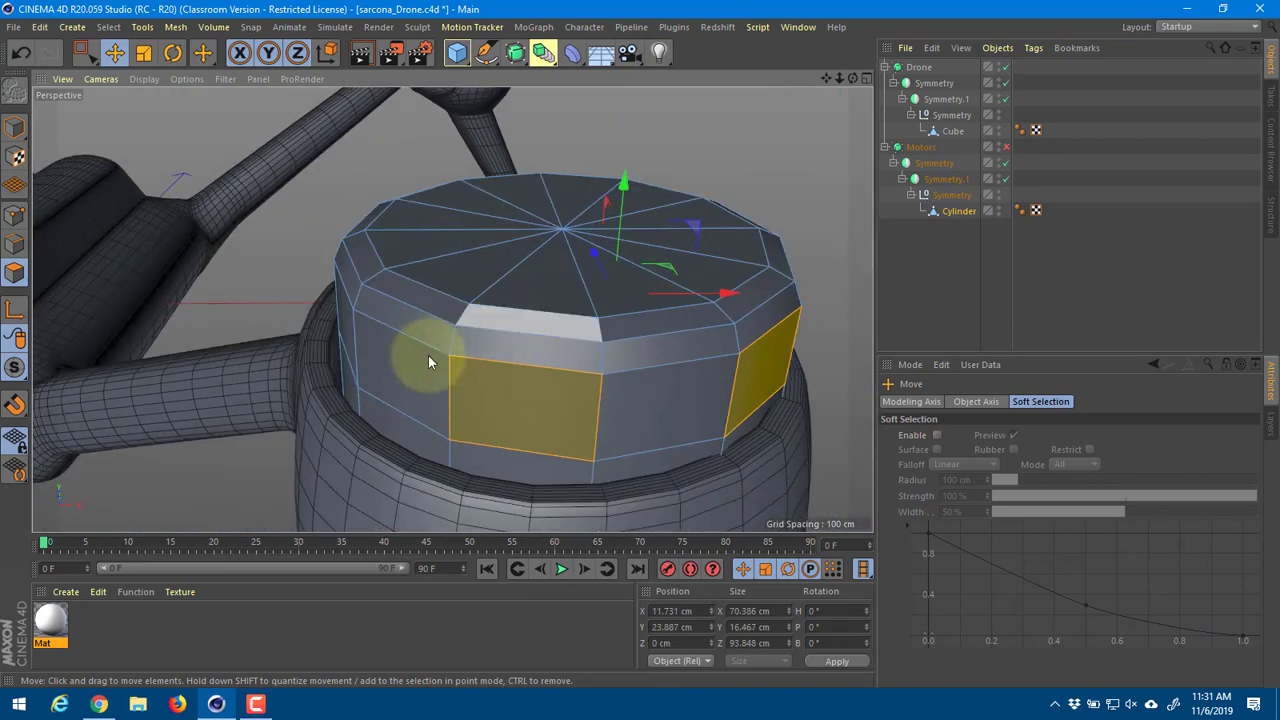
{"action": "left_click_drag", "start_coordinate": [428, 355], "coordinate": [500, 363], "text": "alt"}
{"action": "left_click", "coordinate": [386, 377], "text": "shift"}
{"action": "left_click_drag", "start_coordinate": [386, 377], "coordinate": [686, 396], "text": "alt"}
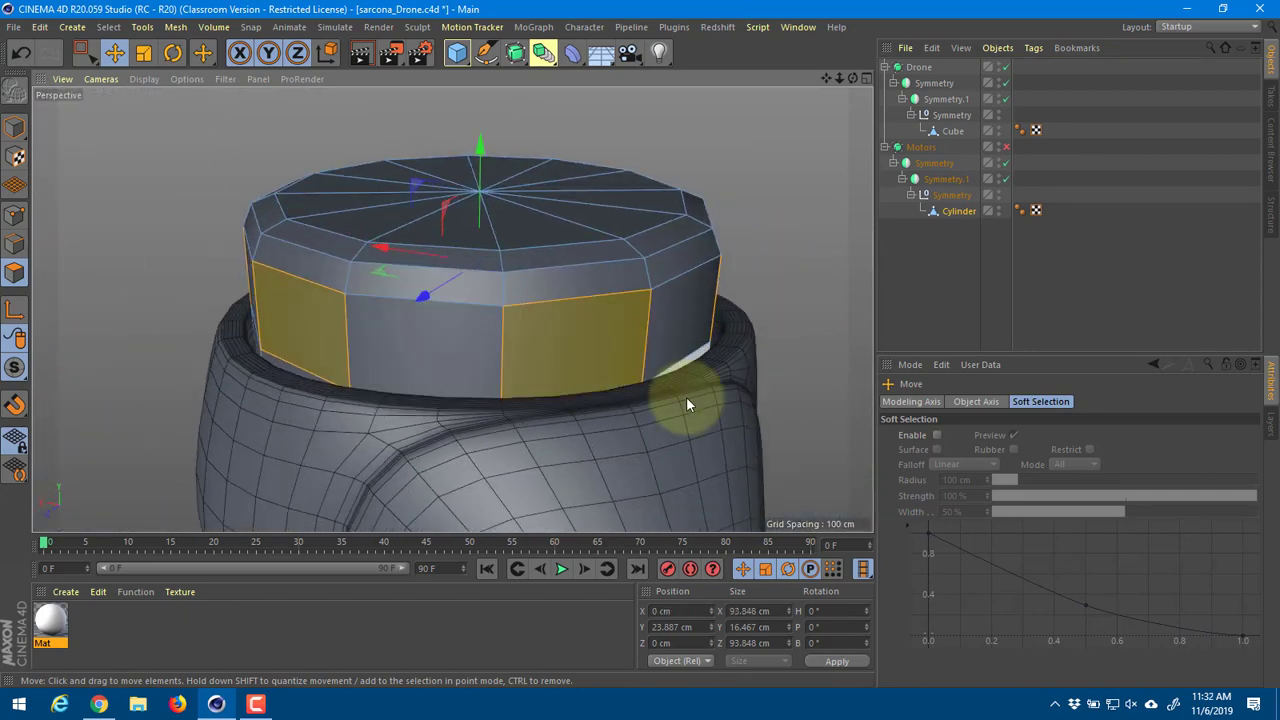
{"action": "key", "text": "Delete"}
Step: Select the upper edge loop of the cylinder's chamfered rim and bevel it with an offset of about 0.6 cm
{"action": "left_click_drag", "start_coordinate": [533, 339], "coordinate": [595, 312], "text": "alt"}
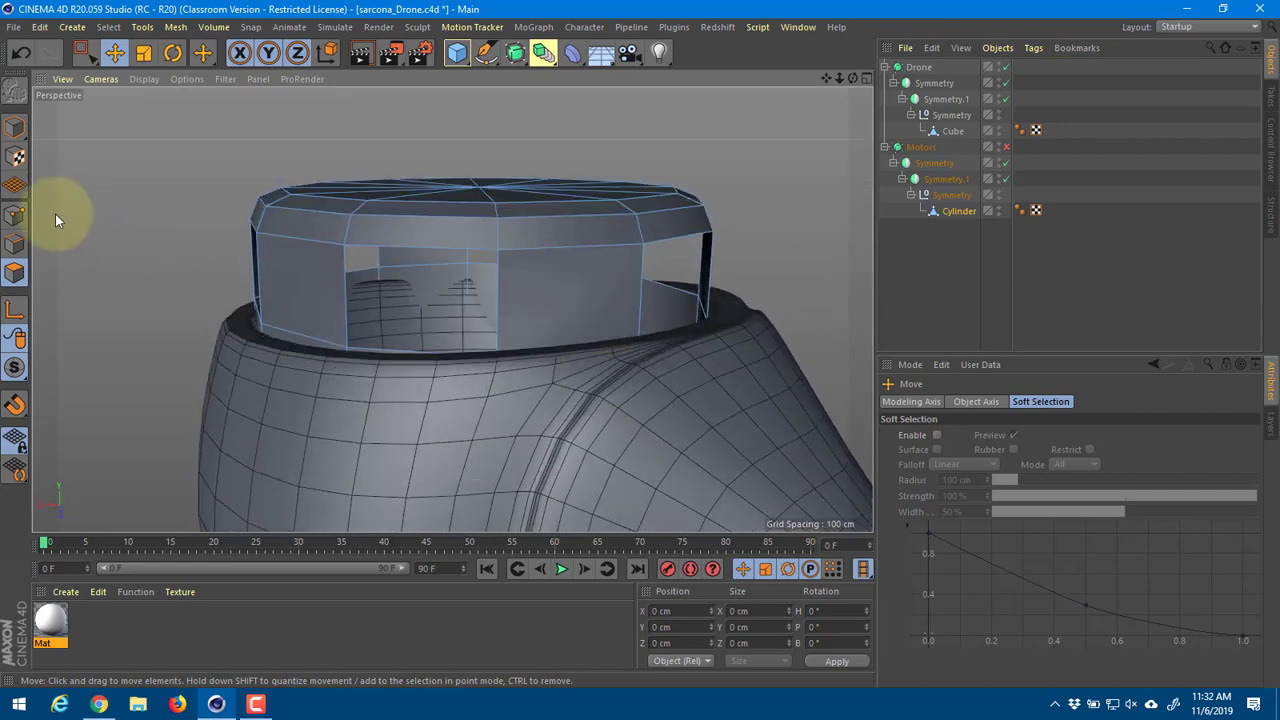
{"action": "scroll", "coordinate": [308, 194], "scroll_direction": "down", "scroll_amount": 4}
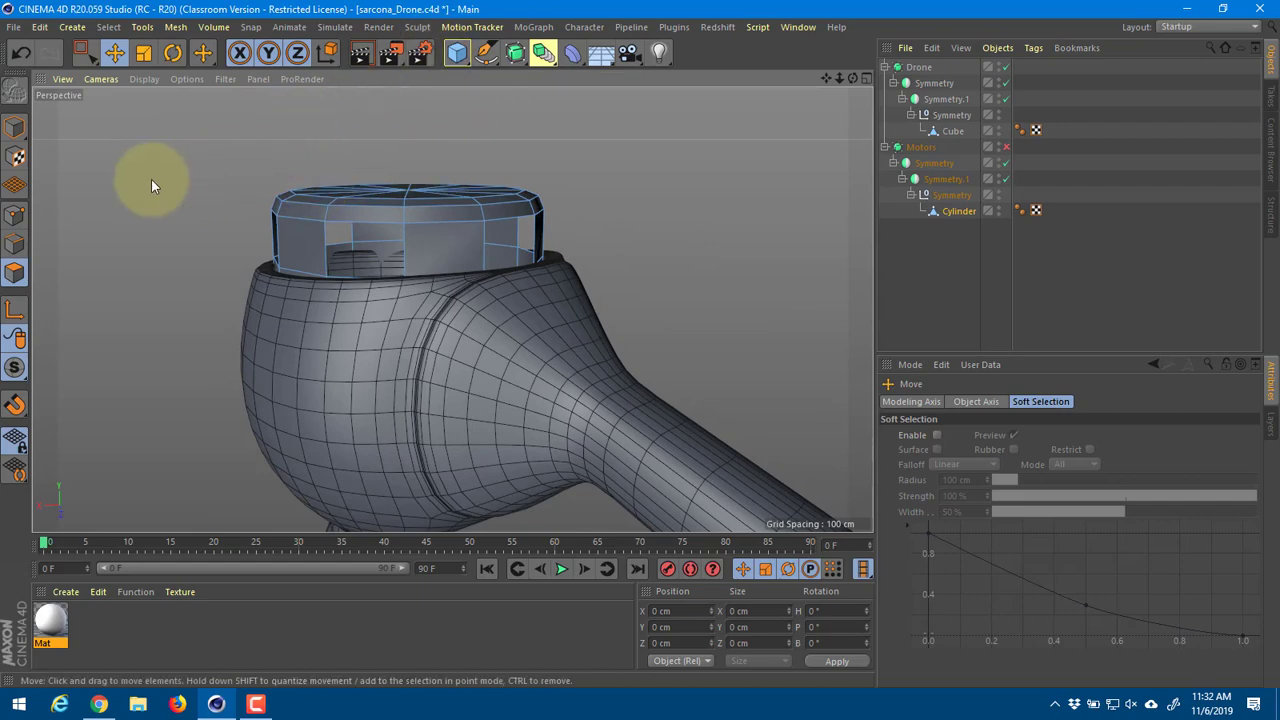
{"action": "left_click", "coordinate": [18, 243]}
{"action": "right_click_drag", "start_coordinate": [266, 225], "coordinate": [356, 236], "text": "alt"}
{"action": "left_click_drag", "start_coordinate": [356, 236], "coordinate": [332, 216], "text": "alt"}
{"action": "double_click", "coordinate": [336, 219]}
{"action": "key", "text": "m"}
{"action": "key", "text": "s"}
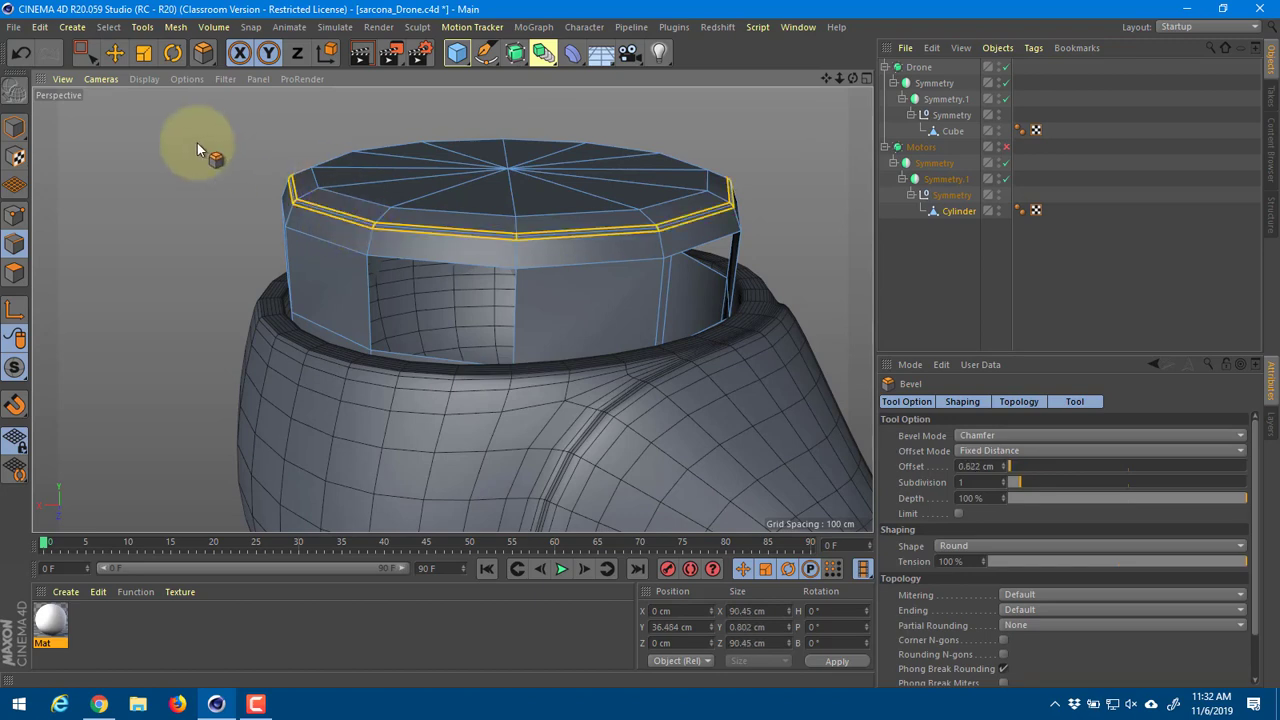
Step: Select all the motor cylinder's polygons and try extruding them to give the shell thickness
{"action": "left_click", "coordinate": [20, 128]}
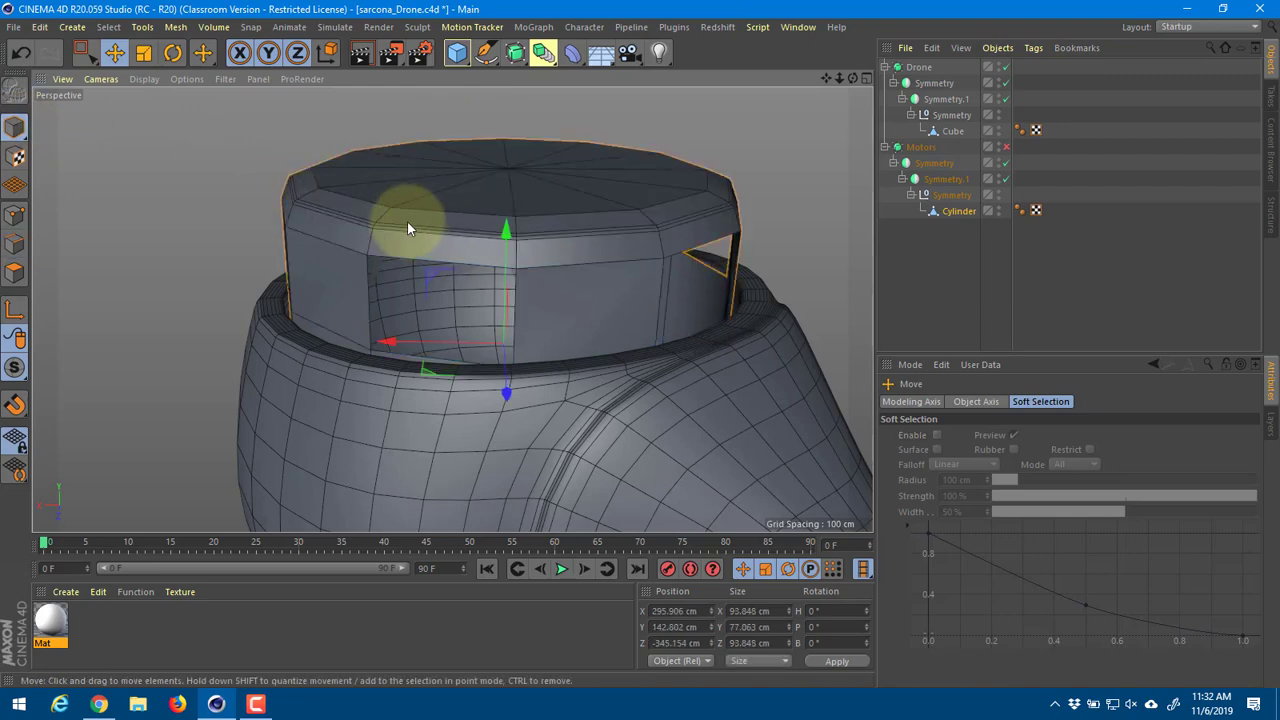
{"action": "right_click_drag", "start_coordinate": [407, 221], "coordinate": [252, 221], "text": "alt"}
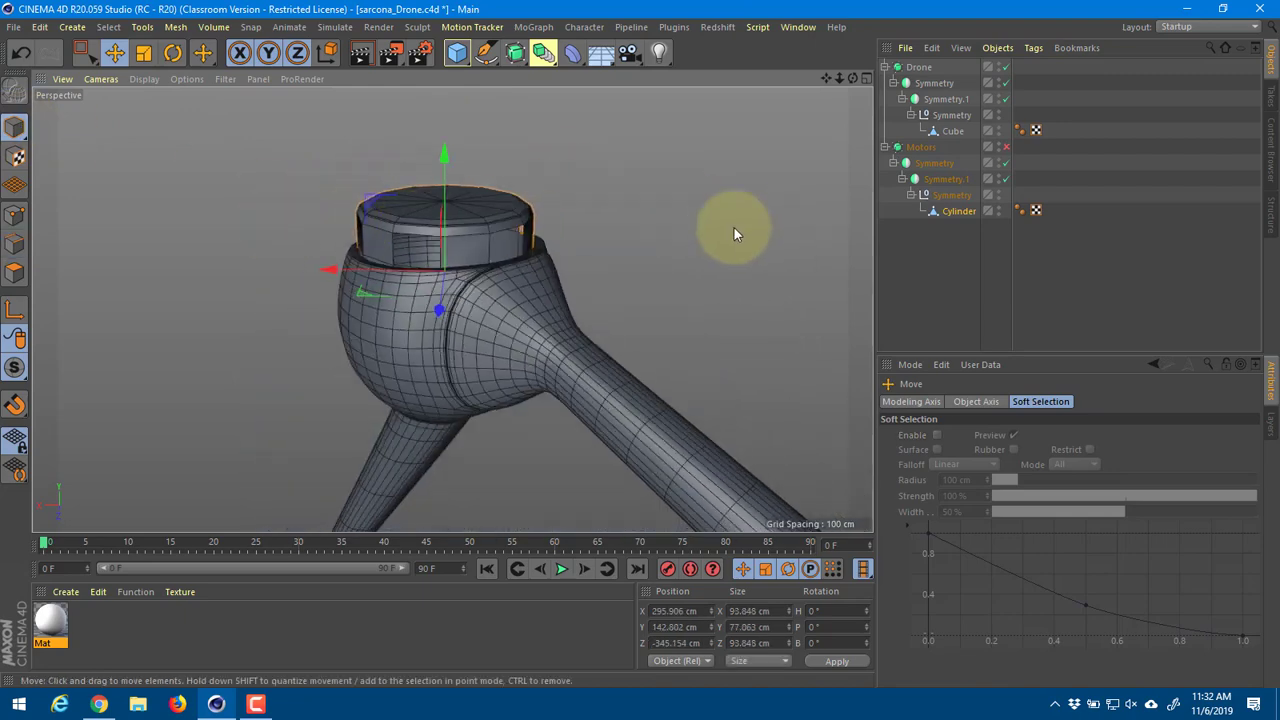
{"action": "left_click", "coordinate": [14, 271]}
{"action": "left_click", "coordinate": [84, 52]}
{"action": "left_click_drag", "start_coordinate": [262, 127], "coordinate": [745, 484]}
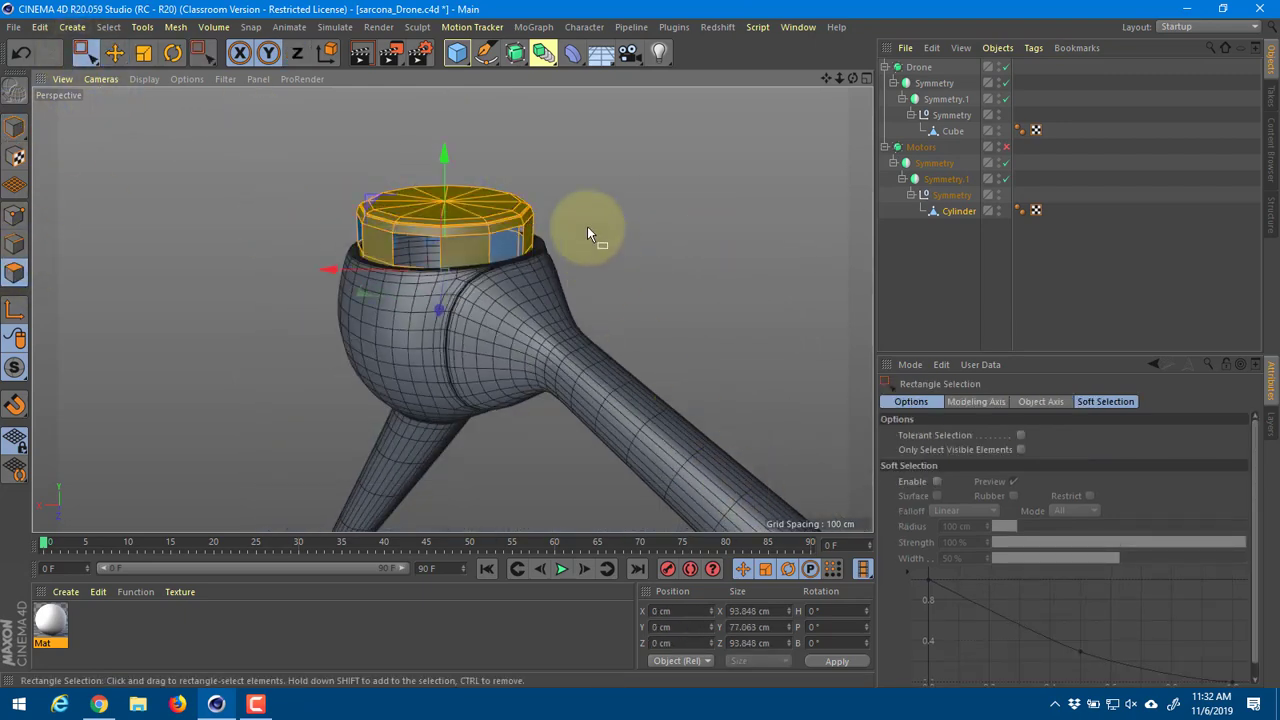
{"action": "scroll", "coordinate": [610, 184], "scroll_direction": "up", "scroll_amount": 5}
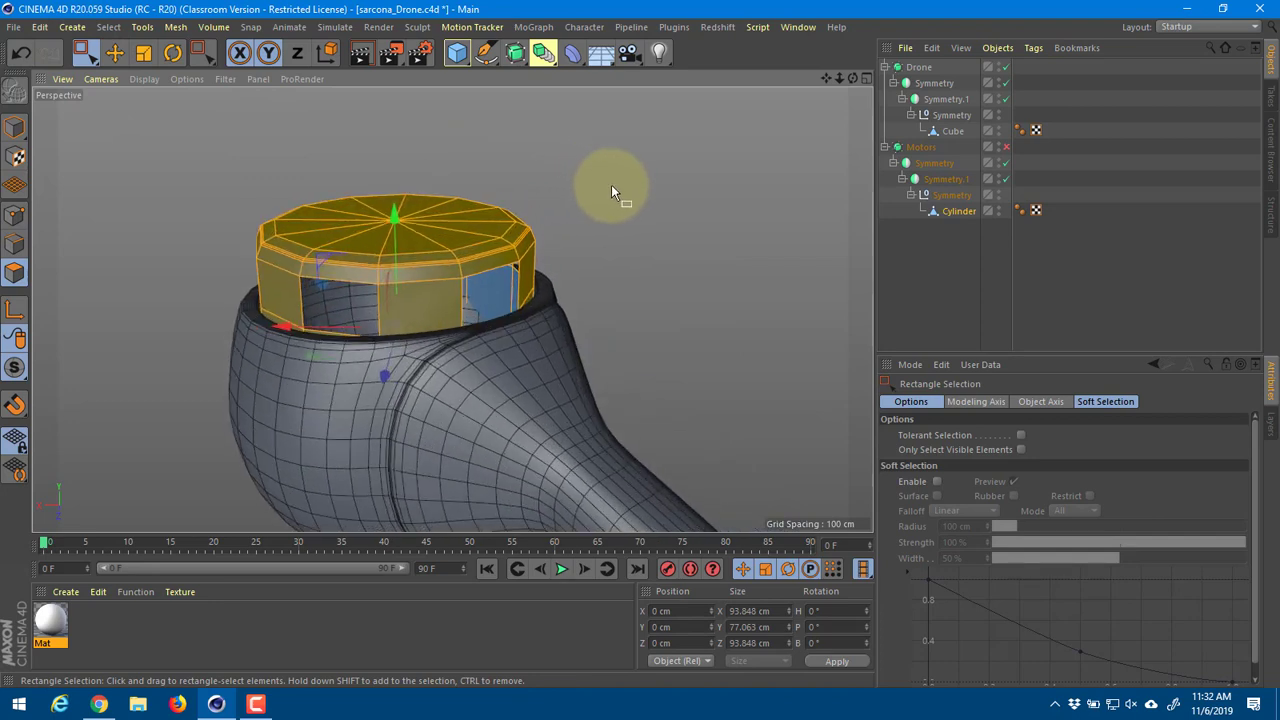
{"action": "key", "text": "d"}
{"action": "left_click_drag", "start_coordinate": [508, 222], "coordinate": [641, 344]}
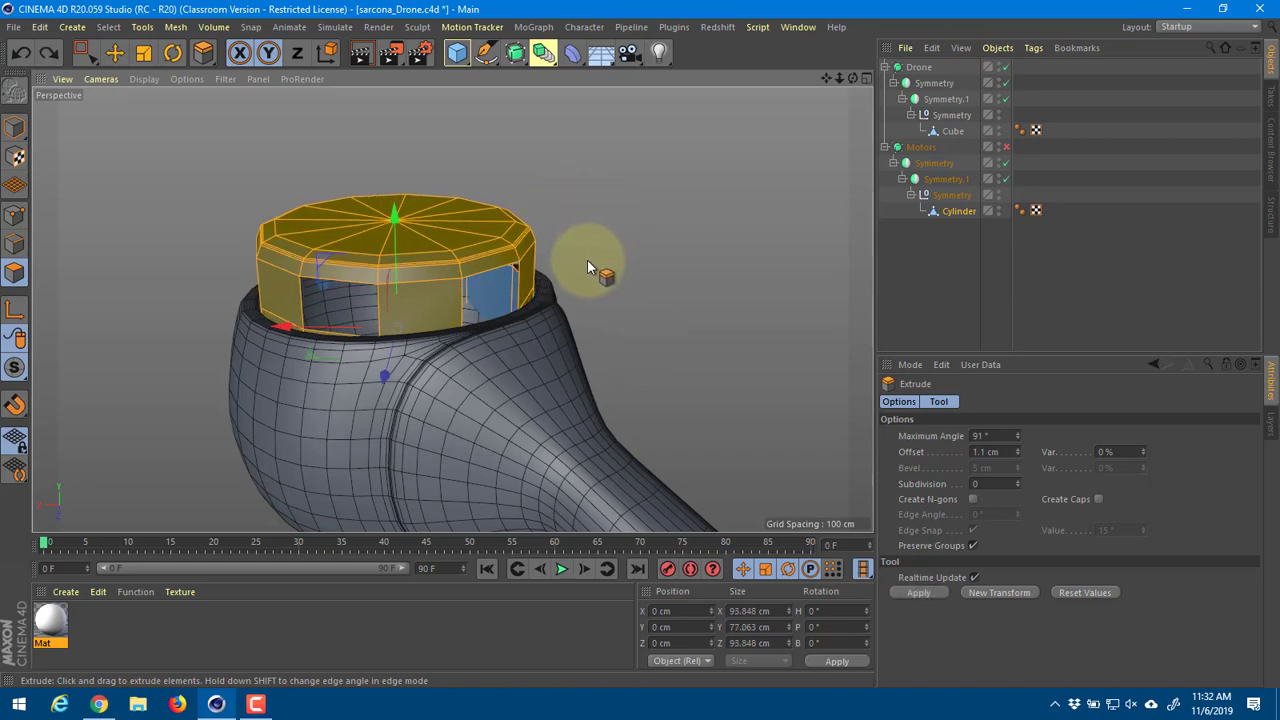
Step: Enable Tolerant Selection for the Rectangle Selection and select every polygon of the motor cylinder
{"action": "scroll", "coordinate": [587, 259], "scroll_direction": "up", "scroll_amount": 5}
{"action": "left_click_drag", "start_coordinate": [622, 240], "coordinate": [709, 314], "text": "alt"}
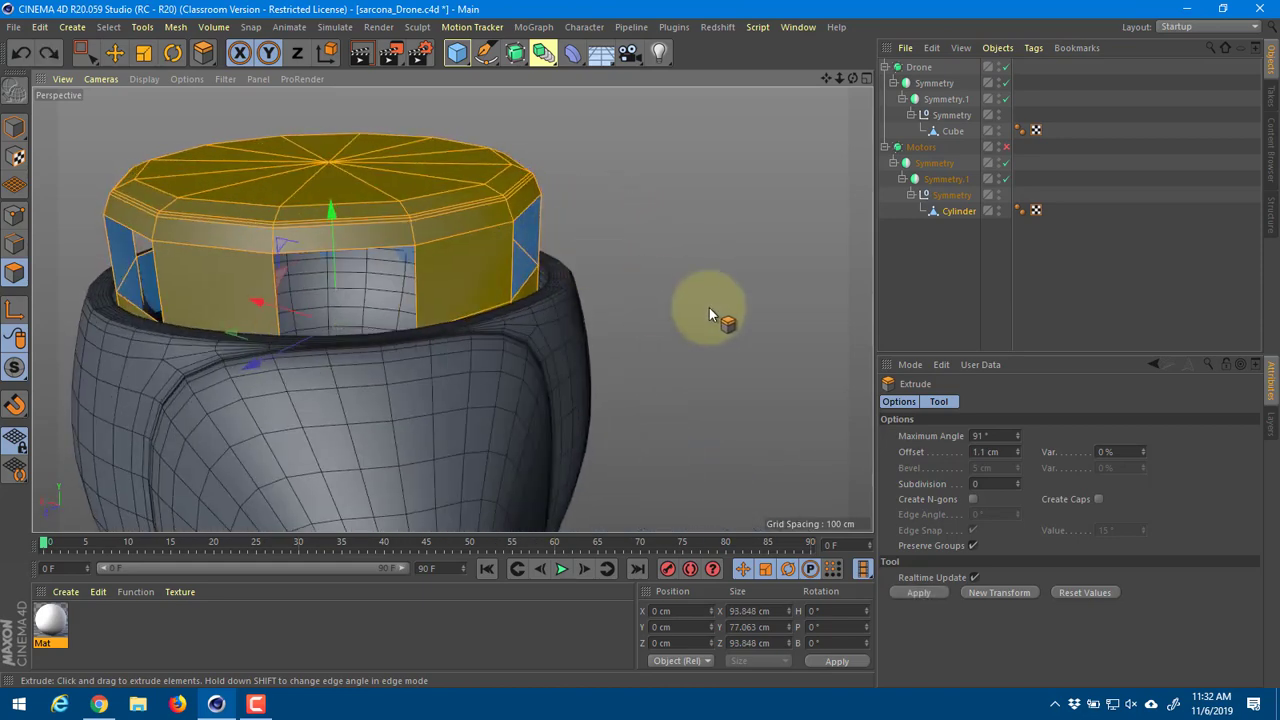
{"action": "key", "text": "0"}
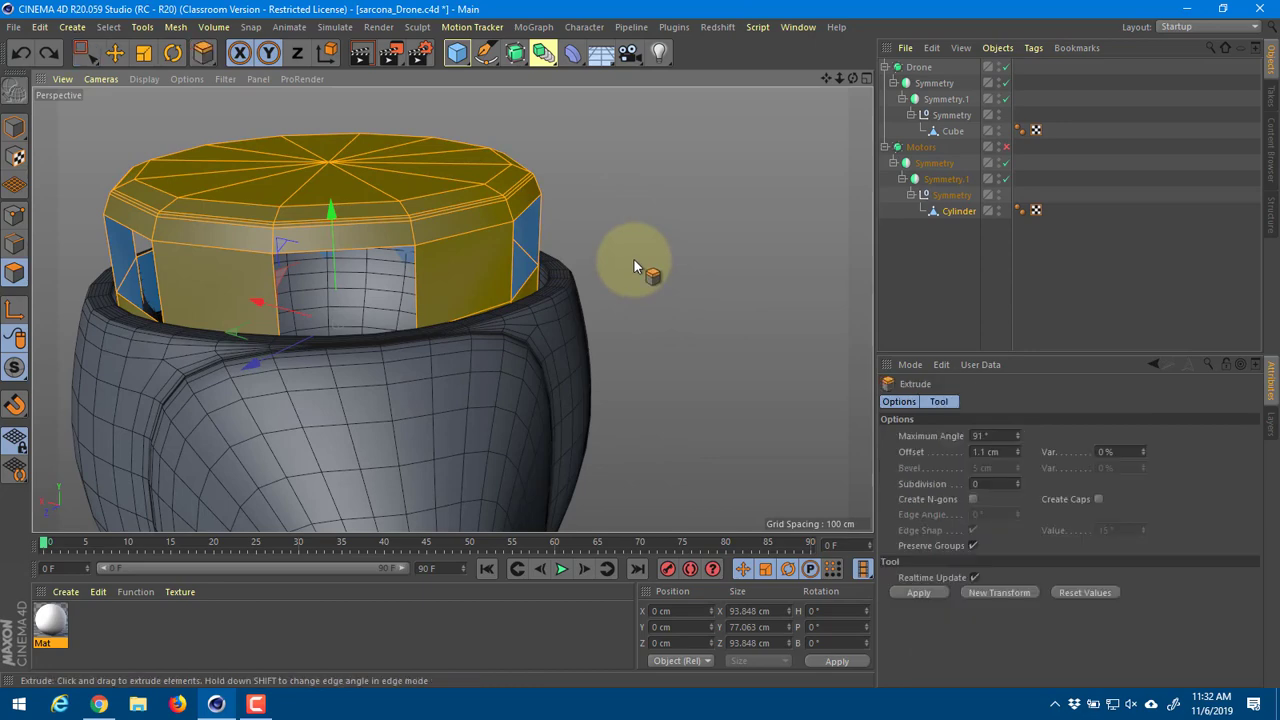
{"action": "left_click_drag", "start_coordinate": [633, 258], "coordinate": [721, 254], "text": "alt"}
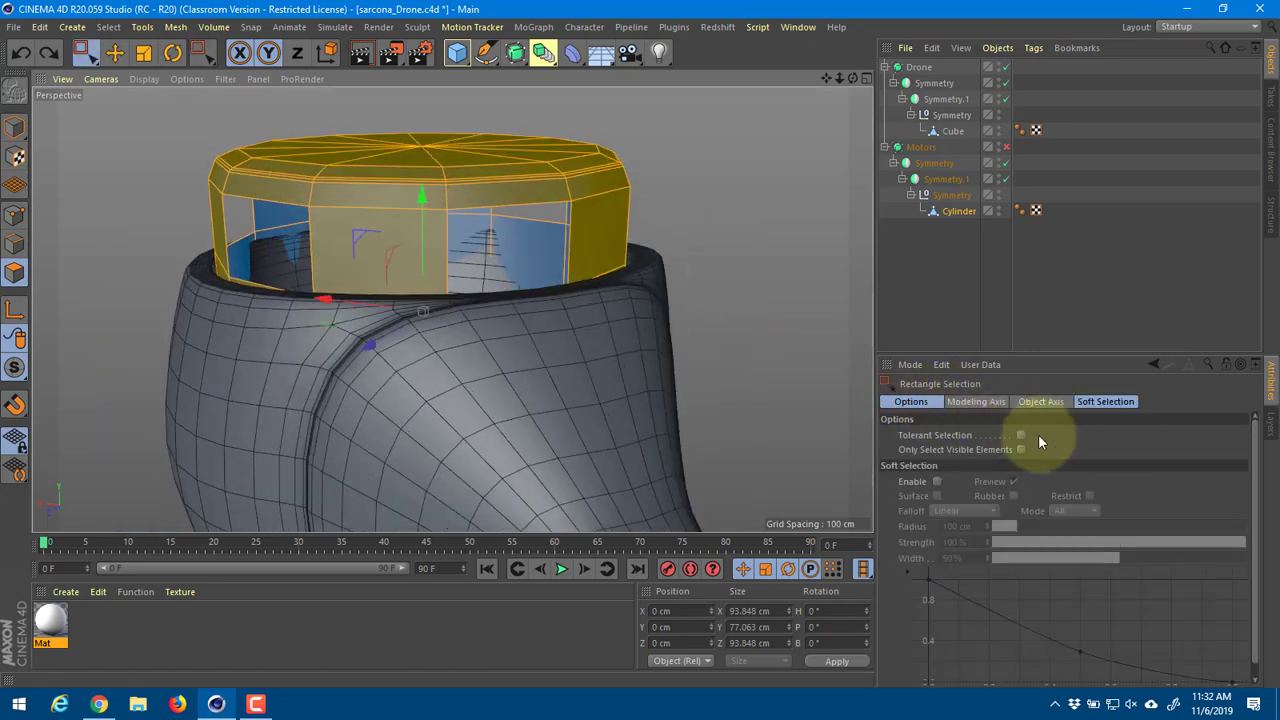
{"action": "left_click", "coordinate": [1021, 435]}
{"action": "scroll", "coordinate": [600, 320], "scroll_direction": "down", "scroll_amount": 5}
{"action": "left_click_drag", "start_coordinate": [371, 209], "coordinate": [740, 520]}
Step: Extrude the selected cylinder polygons outward with an offset of 1.5 cm
{"action": "scroll", "coordinate": [531, 293], "scroll_direction": "up", "scroll_amount": 5}
{"action": "key", "text": "d"}
{"action": "scroll", "coordinate": [640, 294], "scroll_direction": "up", "scroll_amount": 4}
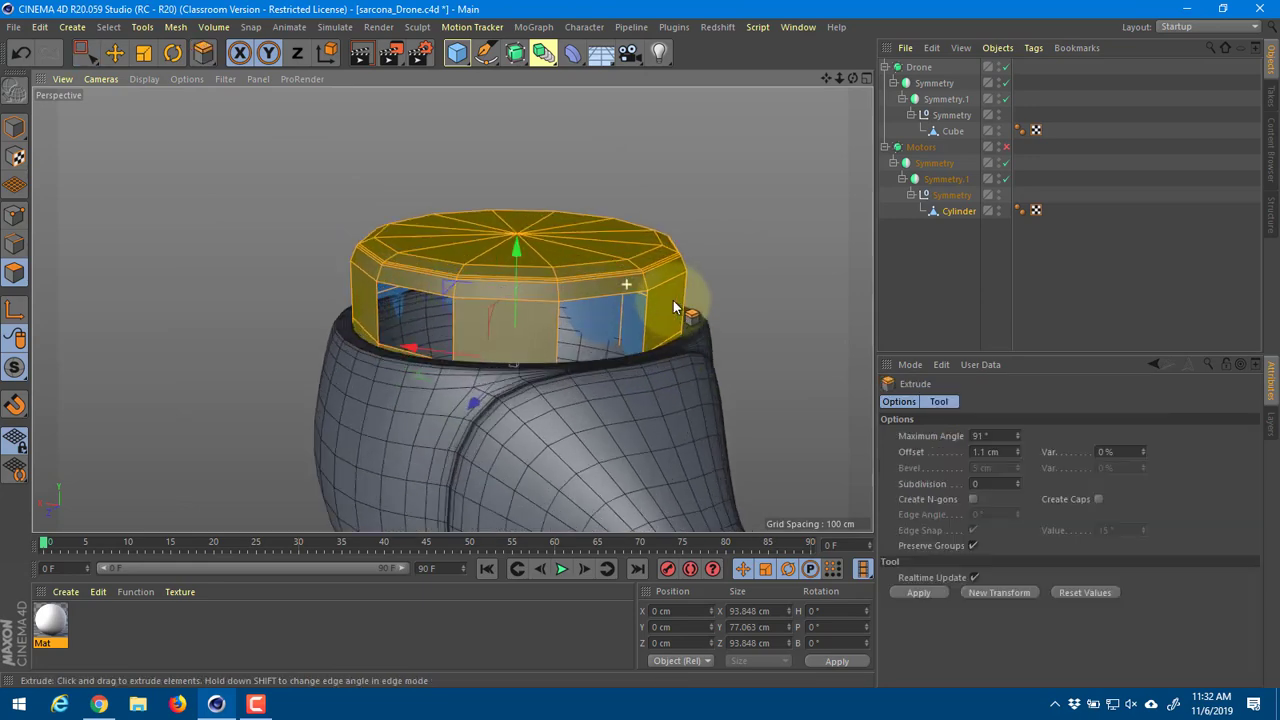
{"action": "left_click_drag", "start_coordinate": [690, 284], "coordinate": [634, 334]}
{"action": "scroll", "coordinate": [514, 266], "scroll_direction": "up", "scroll_amount": 5}
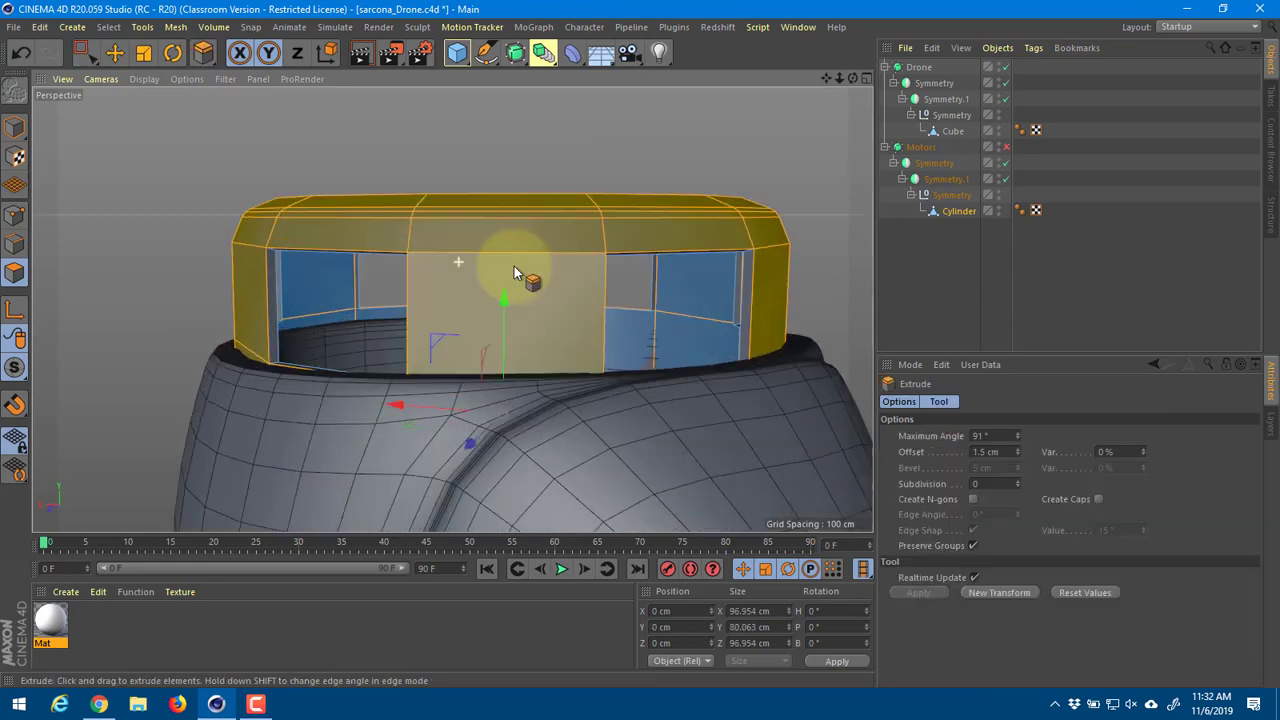
Step: Turn on Create Caps for the extrusion and set its offset to -3.9 cm so the cylinder wall thickens inward
{"action": "scroll", "coordinate": [503, 283], "scroll_direction": "up", "scroll_amount": 6}
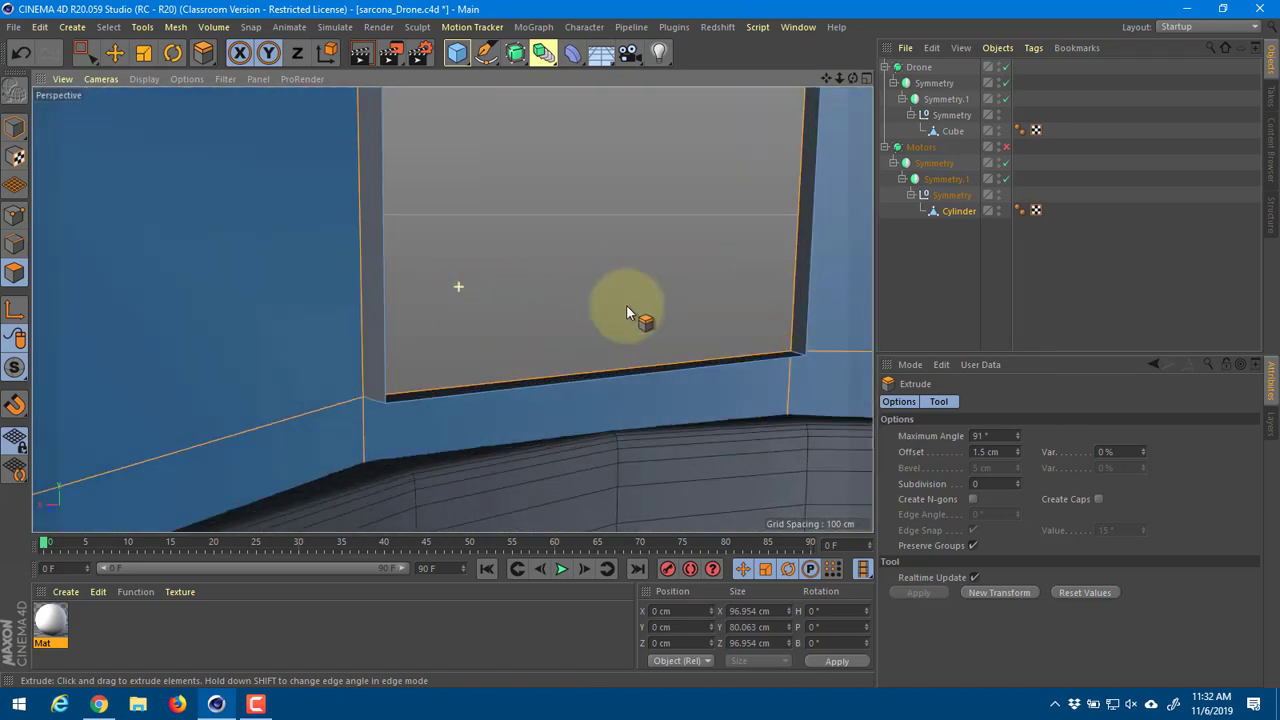
{"action": "right_click_drag", "start_coordinate": [606, 301], "coordinate": [512, 308], "text": "alt"}
{"action": "left_click_drag", "start_coordinate": [452, 309], "coordinate": [640, 325], "text": "alt"}
{"action": "left_click_drag", "start_coordinate": [560, 323], "coordinate": [477, 321], "text": "alt"}
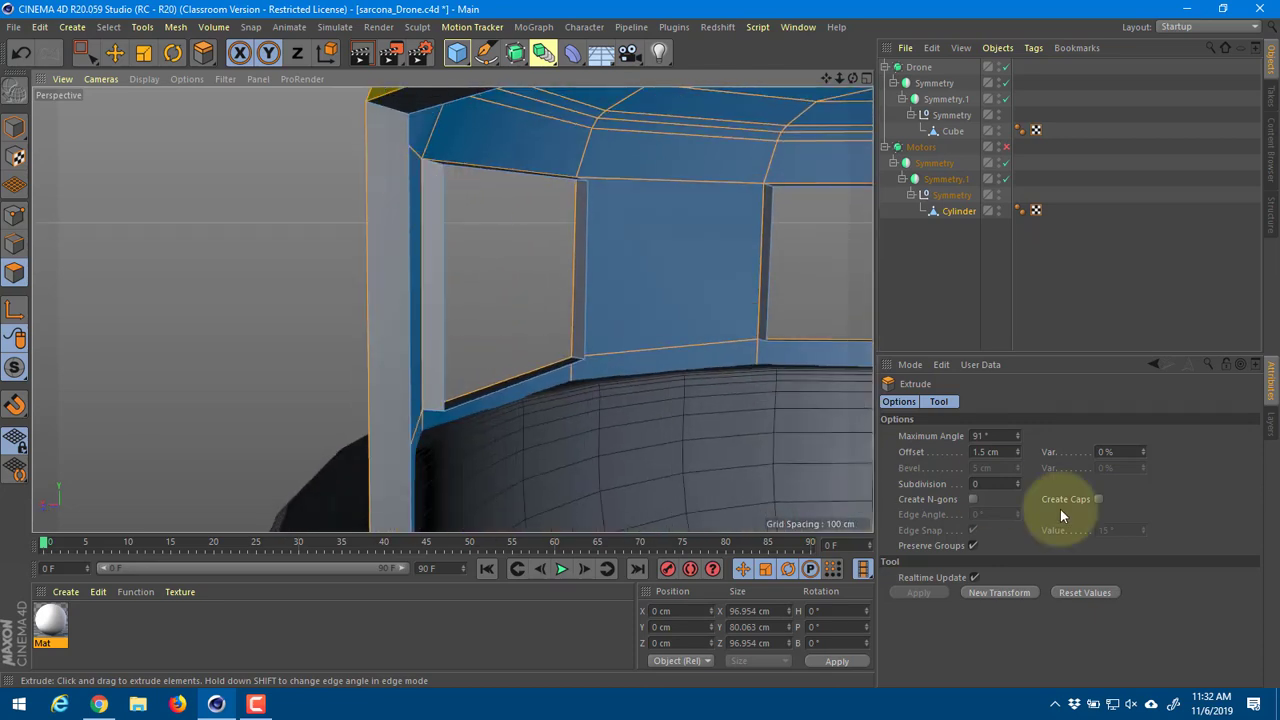
{"action": "left_click", "coordinate": [1099, 499]}
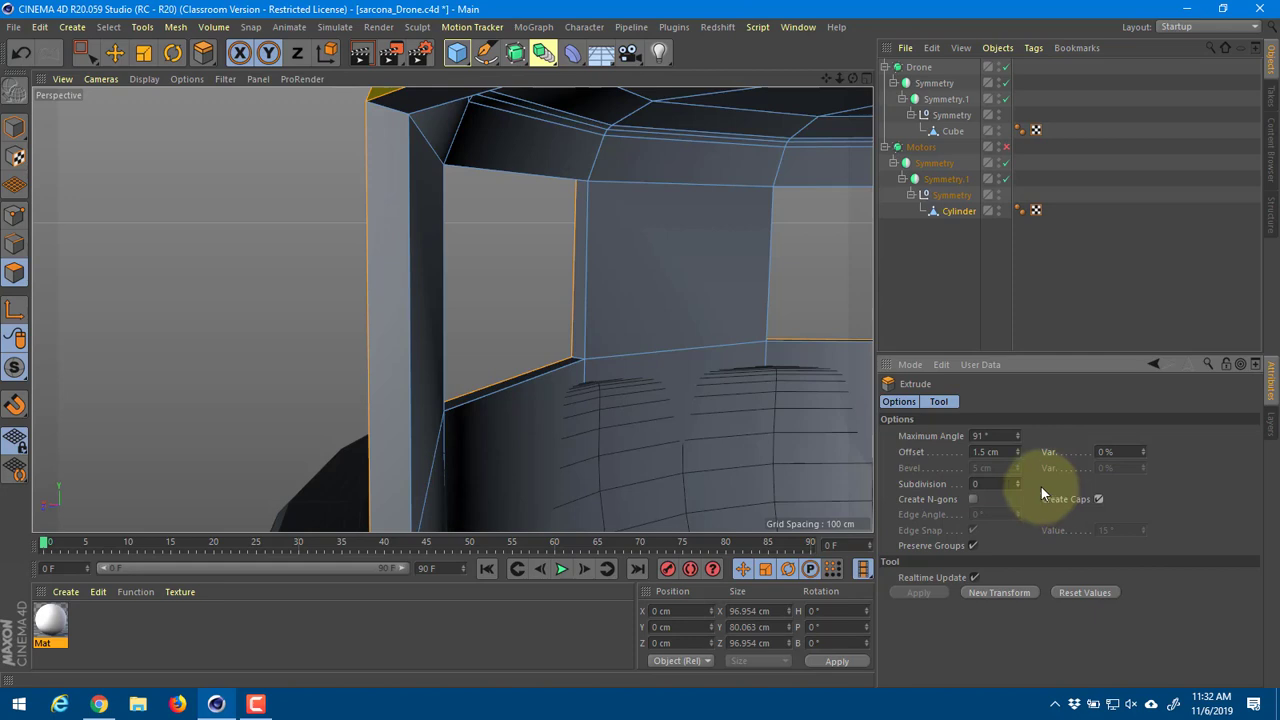
{"action": "left_click_drag", "start_coordinate": [631, 346], "coordinate": [623, 407], "text": "alt"}
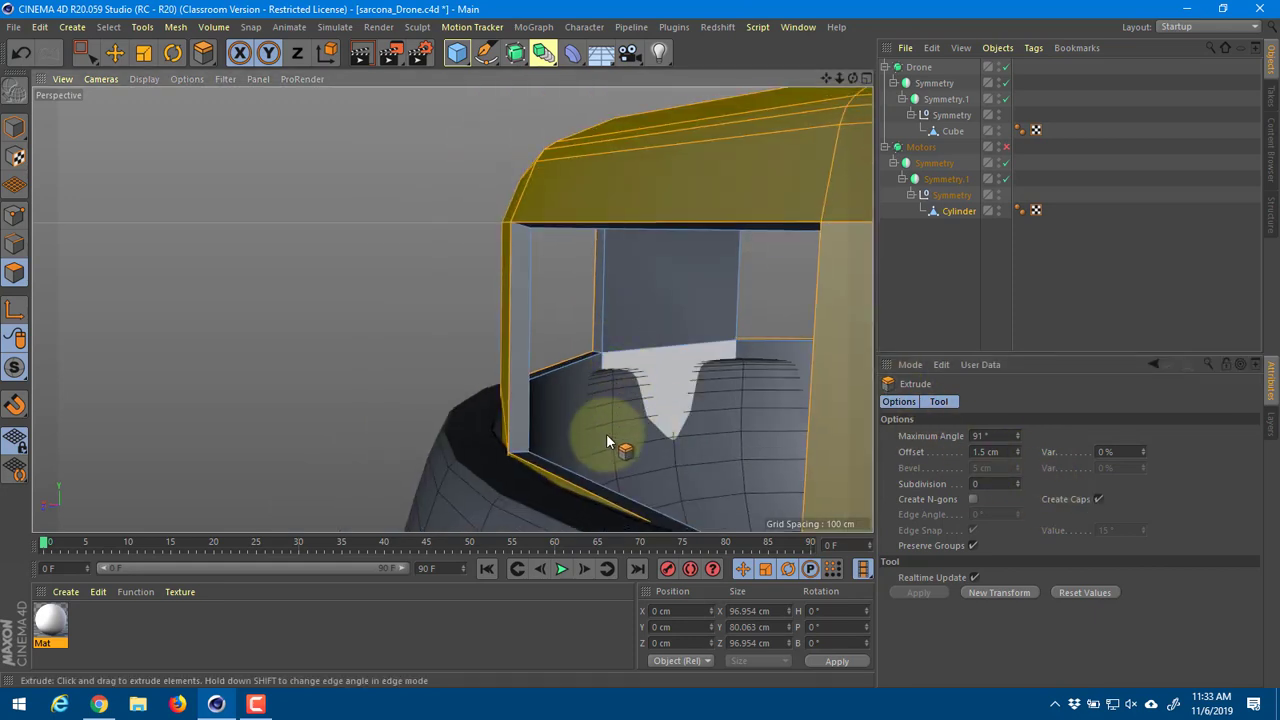
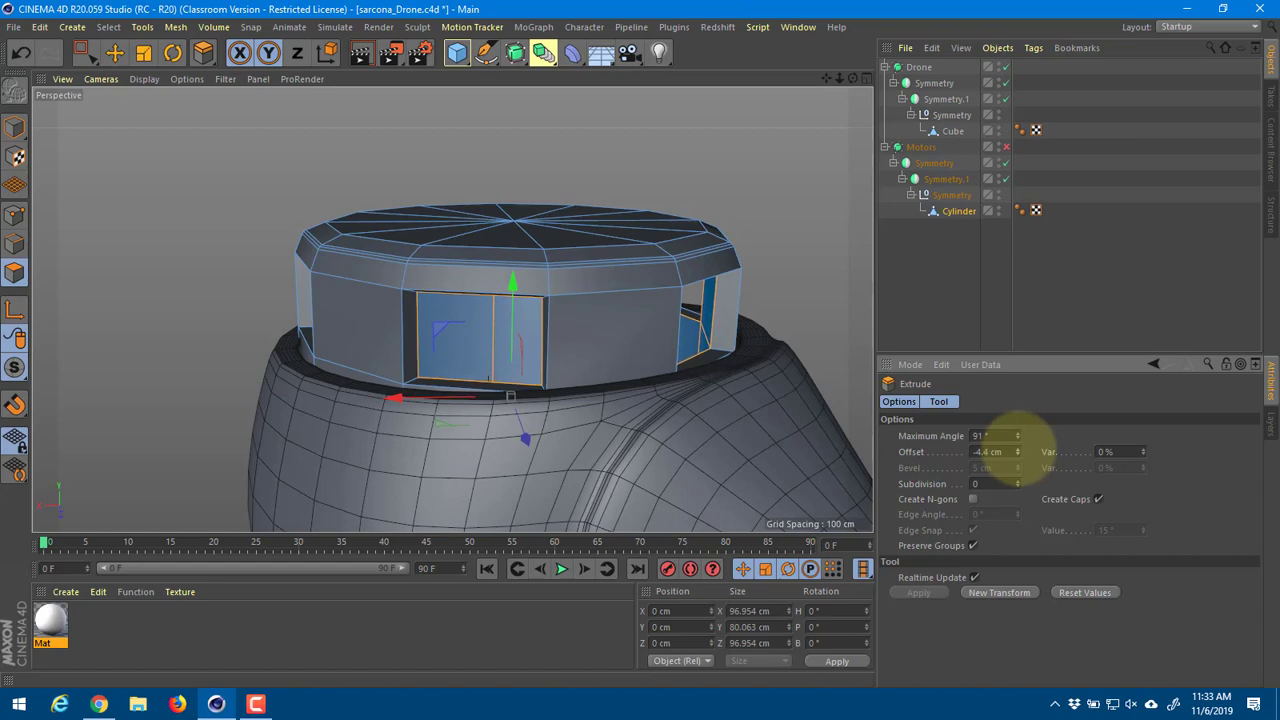
{"action": "left_click_drag", "start_coordinate": [816, 304], "coordinate": [773, 302], "text": "alt"}
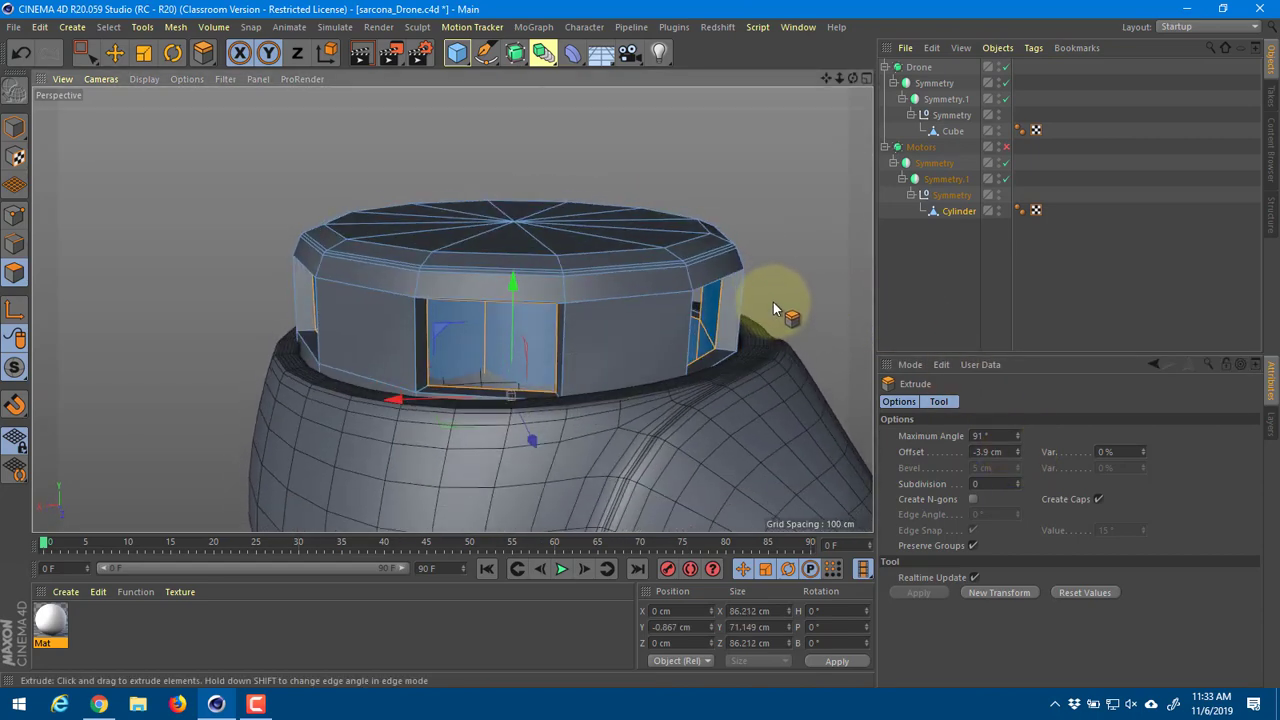
Step: Hide the motor Cylinder in the viewport and turn off the Drone's subdivision surface with its Cube selected
{"action": "left_click", "coordinate": [15, 127]}
{"action": "left_click_drag", "start_coordinate": [352, 294], "coordinate": [380, 340], "text": "alt"}
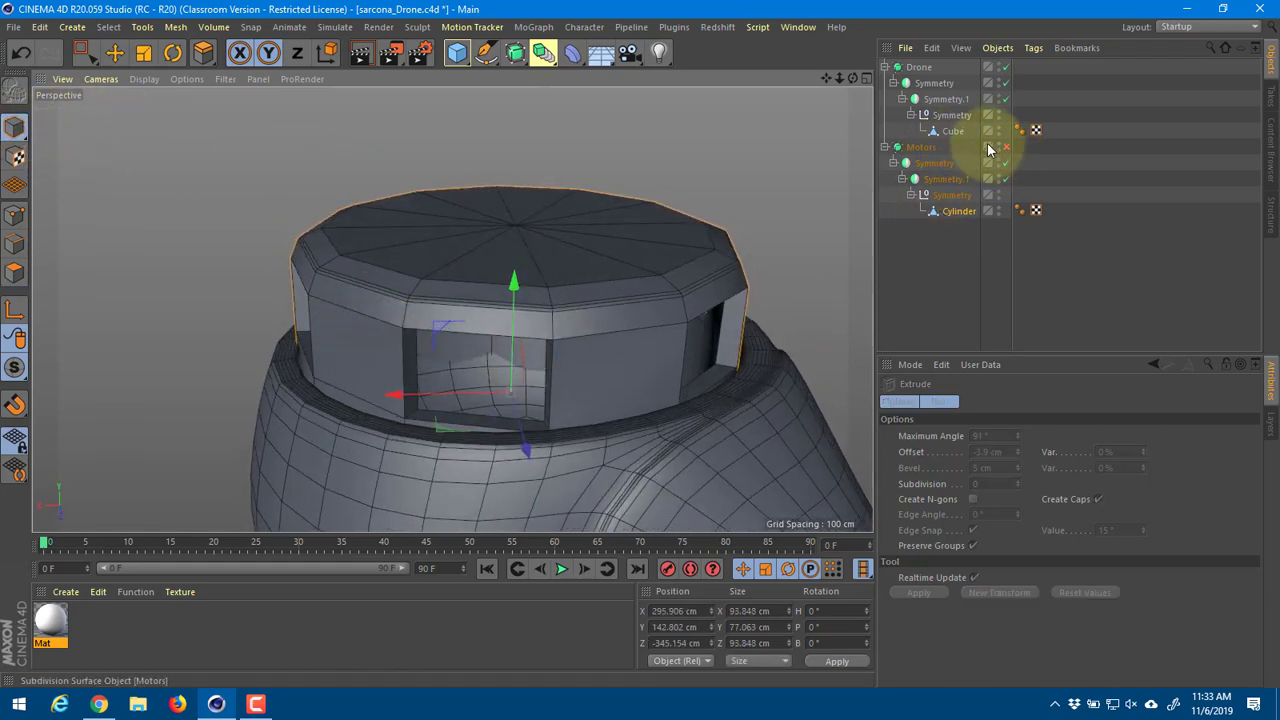
{"action": "left_click", "coordinate": [998, 210]}
{"action": "left_click", "coordinate": [998, 210]}
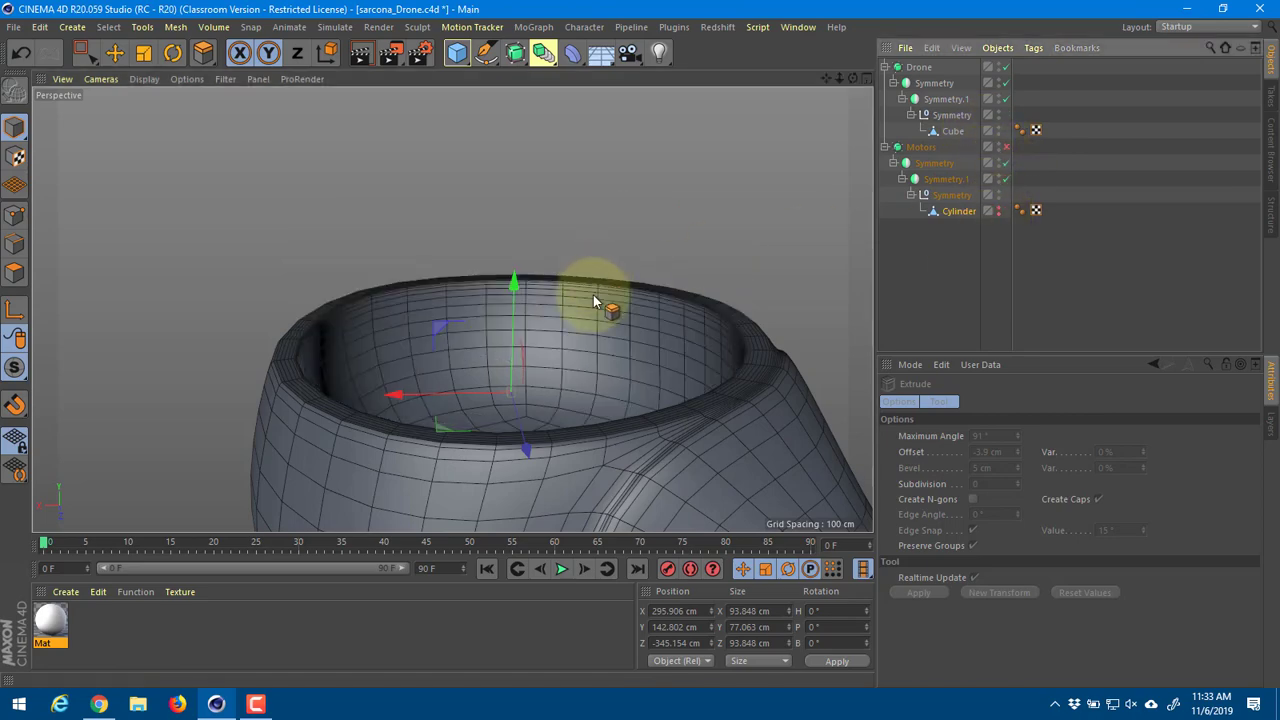
{"action": "left_click_drag", "start_coordinate": [600, 286], "coordinate": [522, 302], "text": "alt"}
{"action": "left_click", "coordinate": [953, 131]}
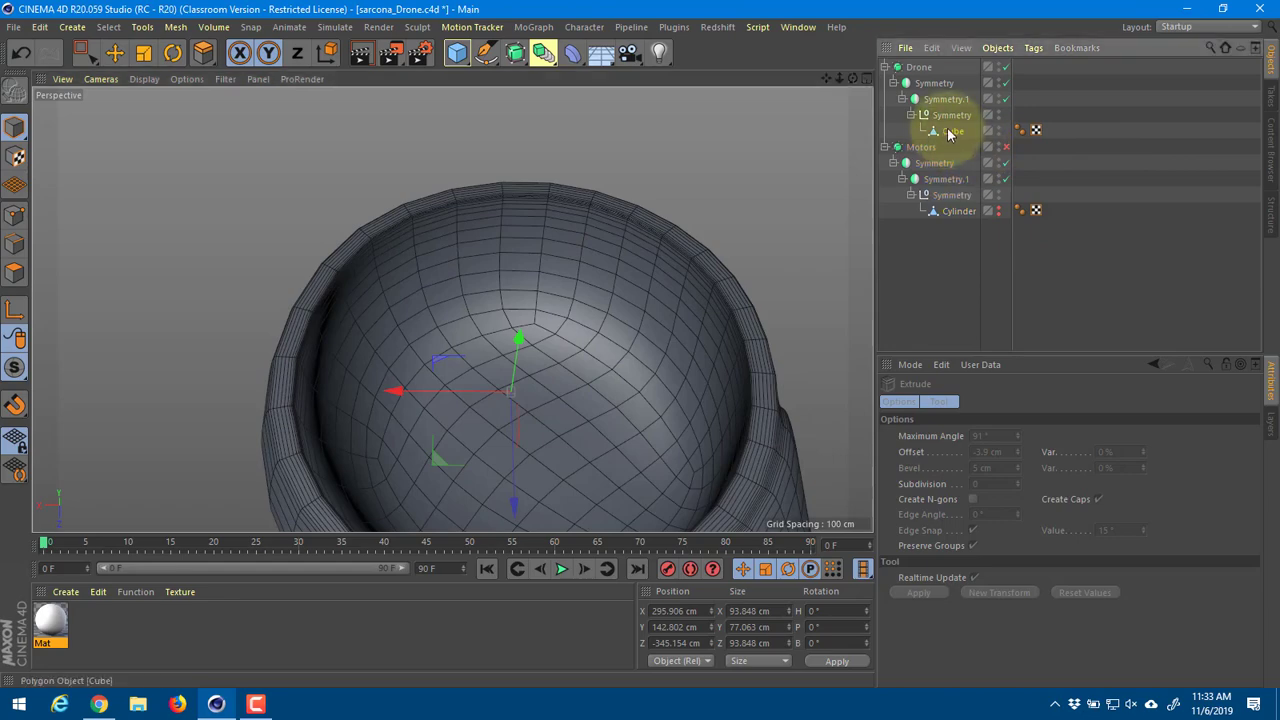
{"action": "left_click", "coordinate": [1006, 67]}
Step: Select the complete edge loop around the floor of the drone's motor cup and bevel it slightly
{"action": "left_click_drag", "start_coordinate": [829, 149], "coordinate": [334, 266], "text": "alt"}
{"action": "left_click", "coordinate": [14, 243]}
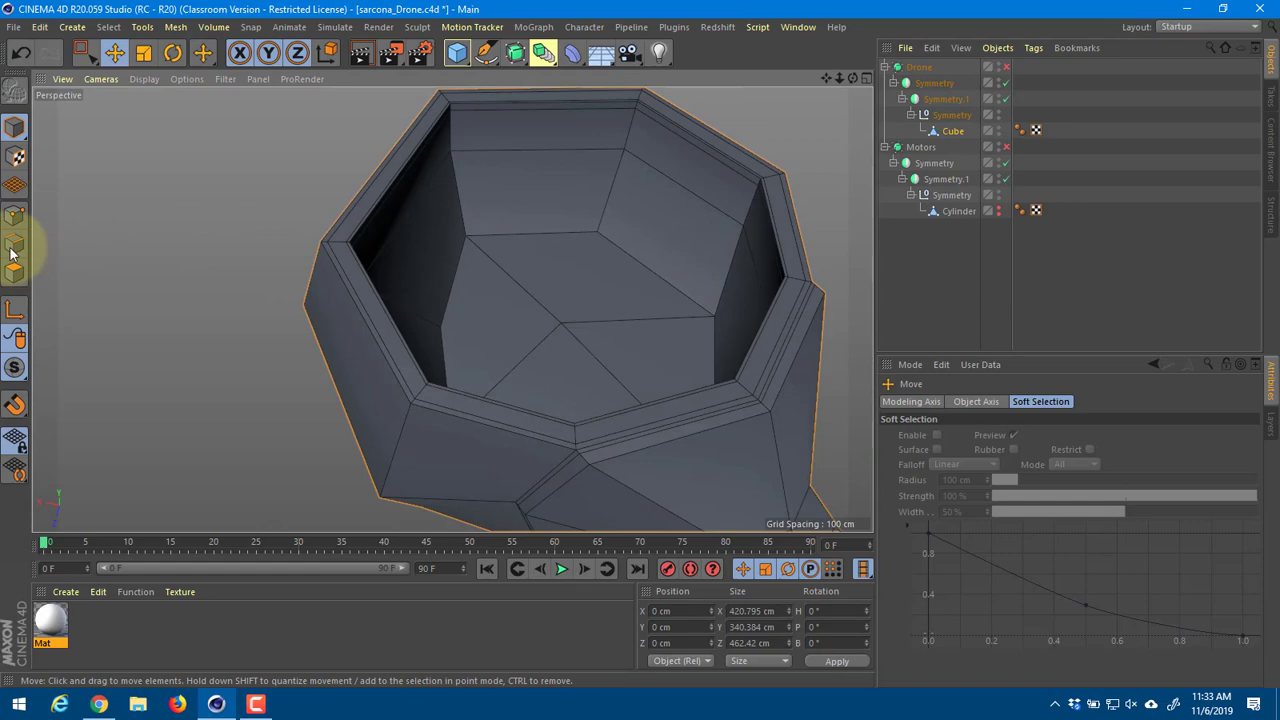
{"action": "double_click", "coordinate": [559, 230]}
{"action": "double_click", "coordinate": [648, 266], "text": "shift"}
{"action": "left_click_drag", "start_coordinate": [641, 292], "coordinate": [623, 461], "text": "alt"}
{"action": "double_click", "coordinate": [625, 464], "text": "shift"}
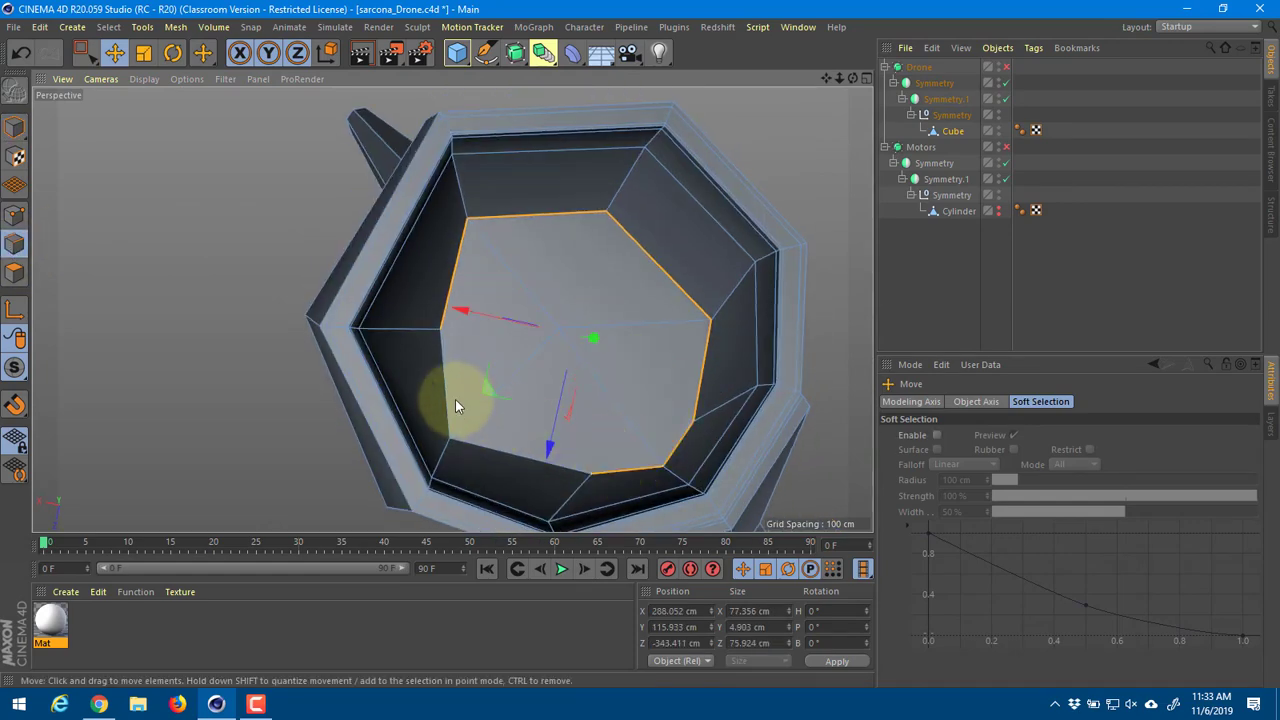
{"action": "double_click", "coordinate": [452, 398], "text": "shift"}
{"action": "right_click", "coordinate": [536, 250]}
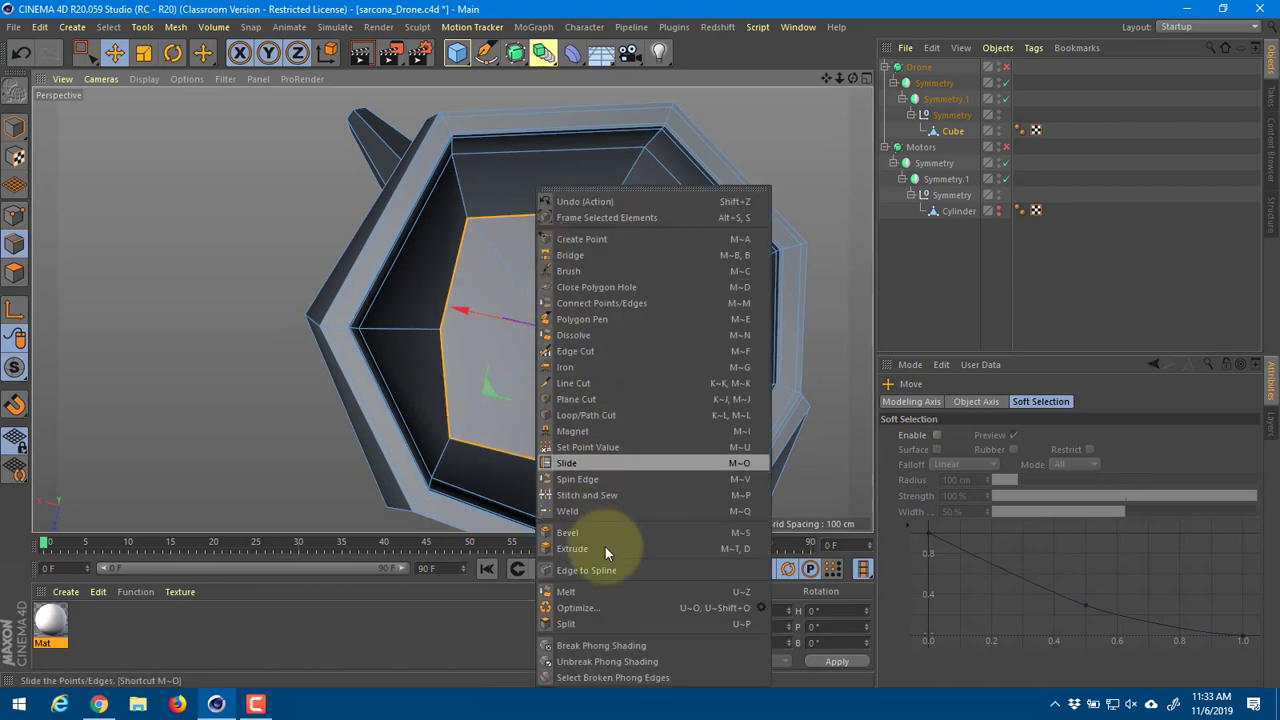
{"action": "left_click", "coordinate": [572, 532]}
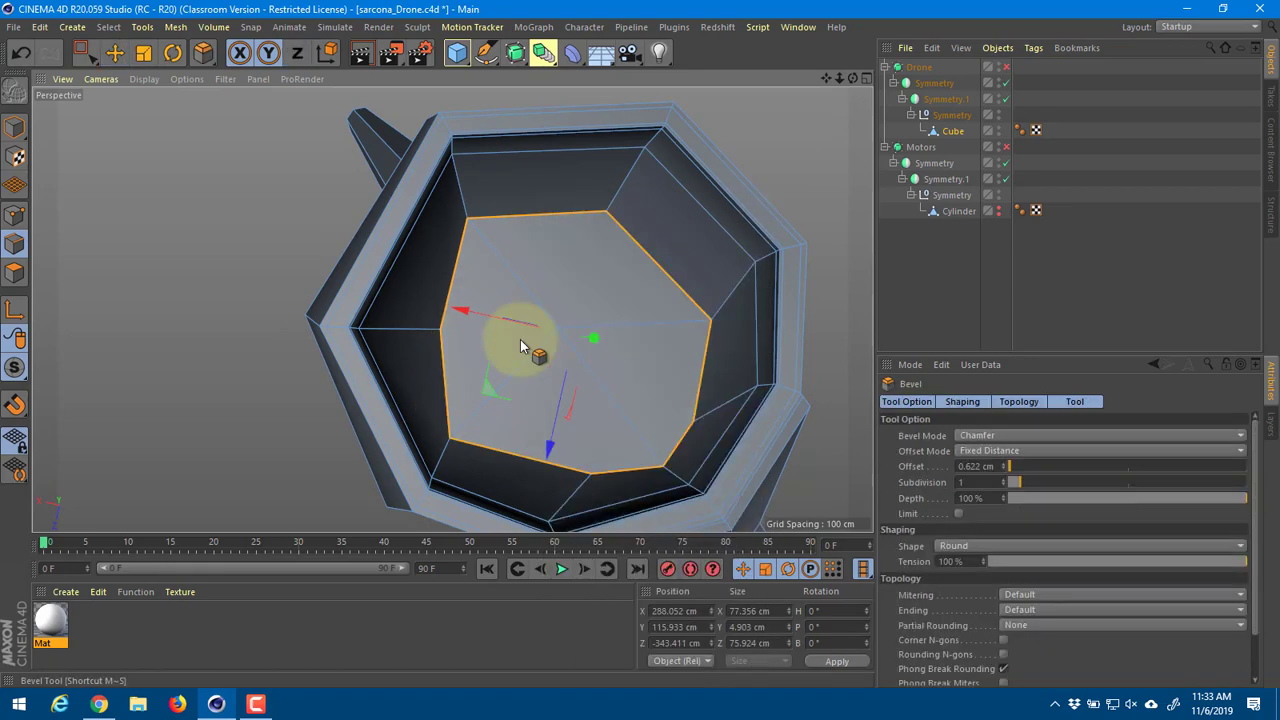
{"action": "left_click_drag", "start_coordinate": [453, 270], "coordinate": [455, 279]}
Step: Scale the beveled floor edges of the cup outward to about 93 by 92 cm
{"action": "key", "text": "t"}
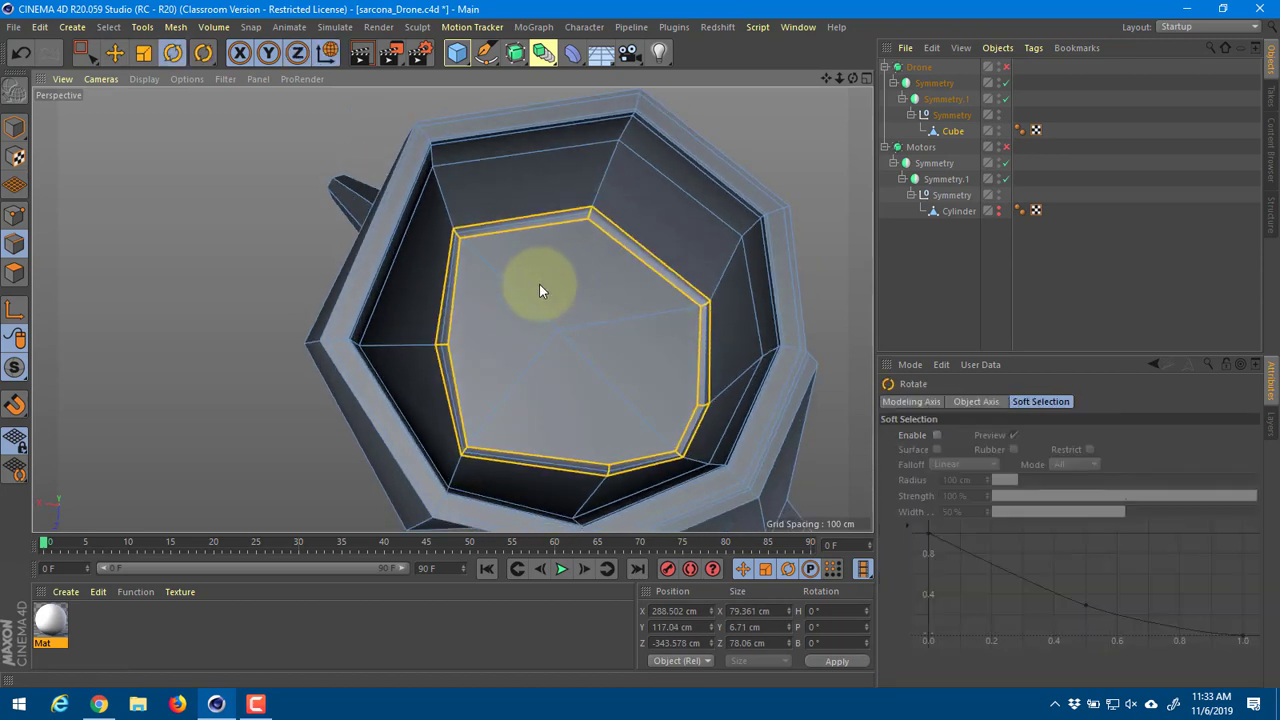
{"action": "double_click", "coordinate": [503, 226], "text": "shift"}
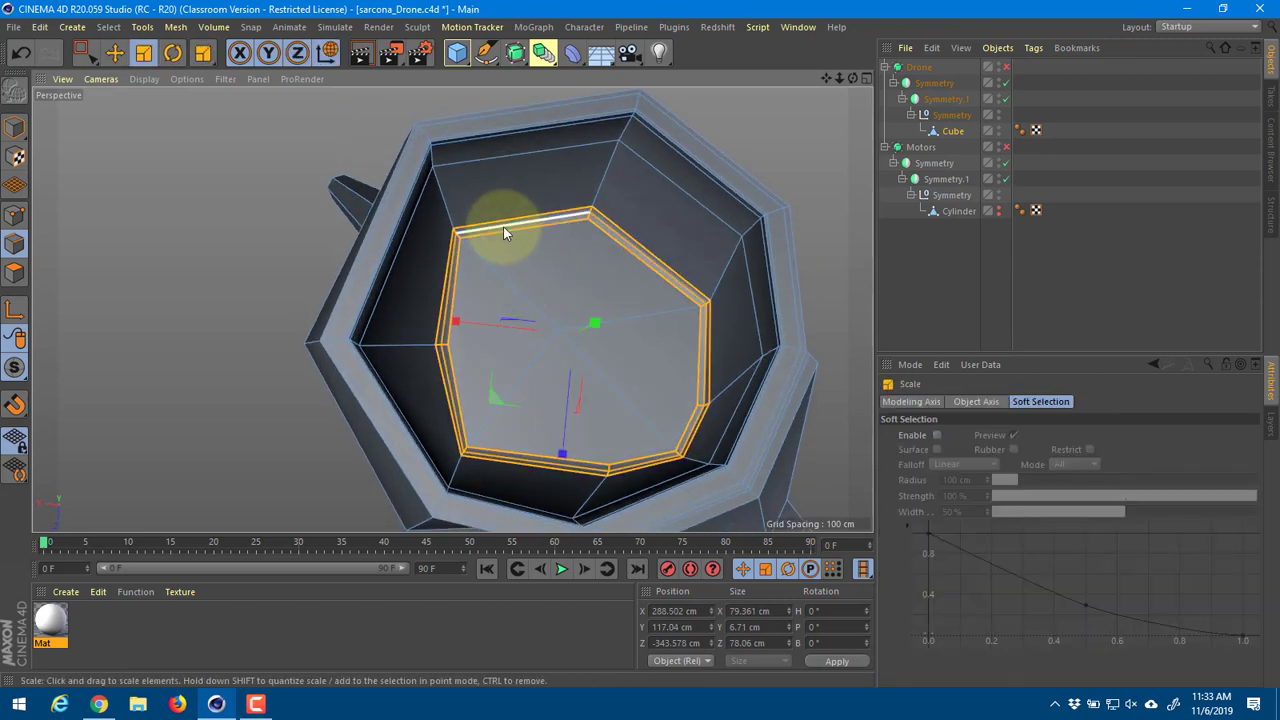
{"action": "left_click_drag", "start_coordinate": [548, 287], "coordinate": [702, 311]}
Step: Select the short bevel edge at the inward-set floor corner and move it outward about 9.7 cm in X and 6 cm in Z
{"action": "key", "text": "space"}
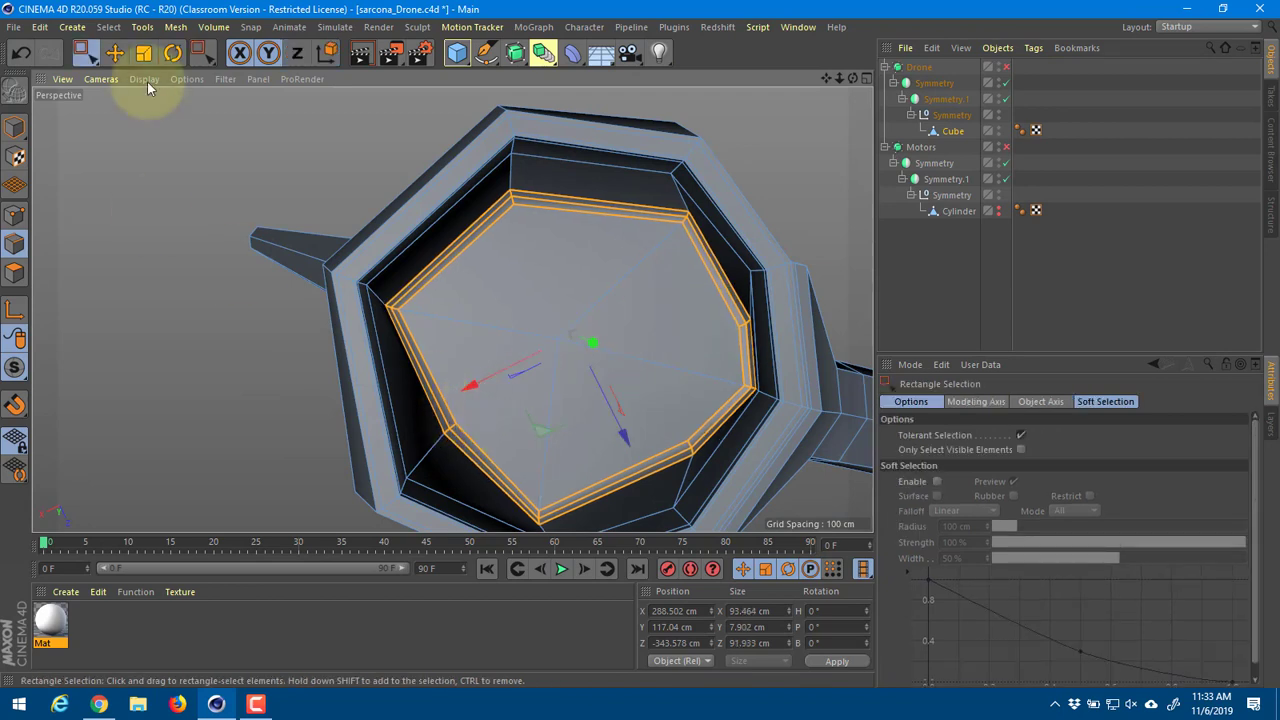
{"action": "left_click_drag", "start_coordinate": [92, 54], "coordinate": [116, 76]}
{"action": "mouse_move", "coordinate": [462, 424]}
{"action": "left_mouse_down"}
{"action": "mouse_move", "coordinate": [436, 441]}
{"action": "mouse_move", "coordinate": [498, 482]}
{"action": "mouse_move", "coordinate": [414, 441]}
{"action": "mouse_move", "coordinate": [457, 352]}
{"action": "left_mouse_up"}
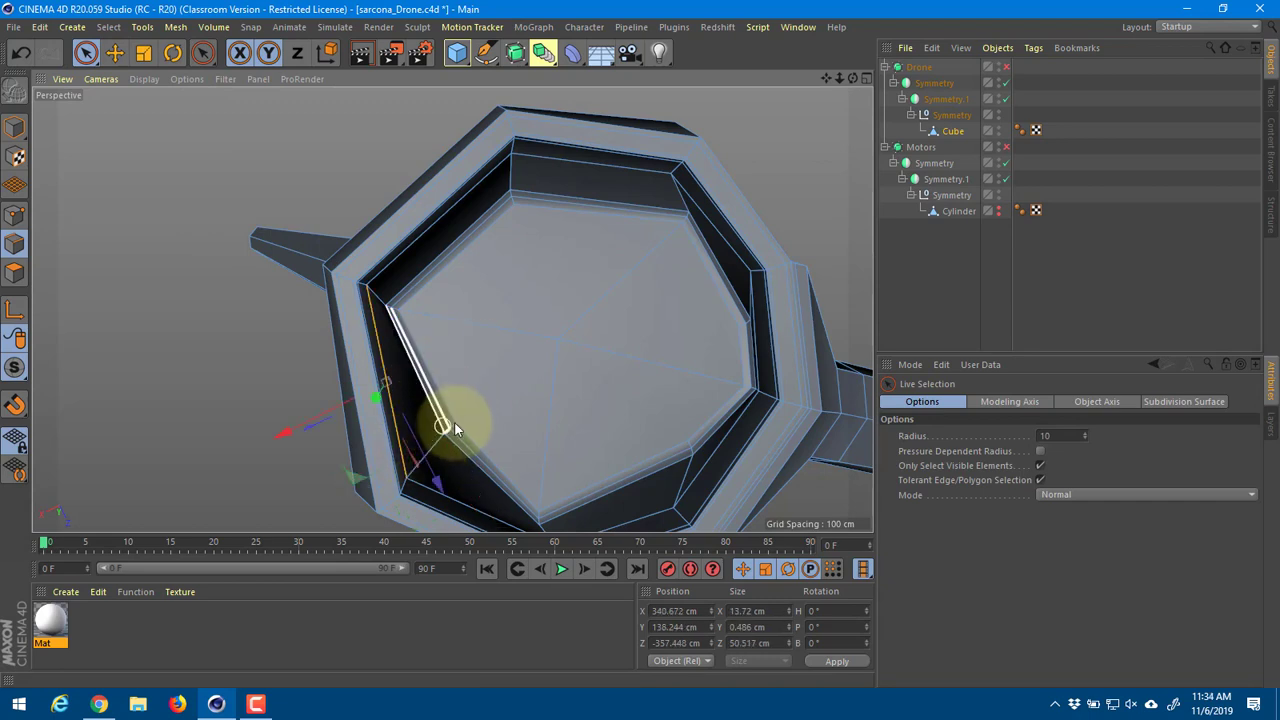
{"action": "left_click", "coordinate": [441, 434]}
{"action": "left_click", "coordinate": [481, 352]}
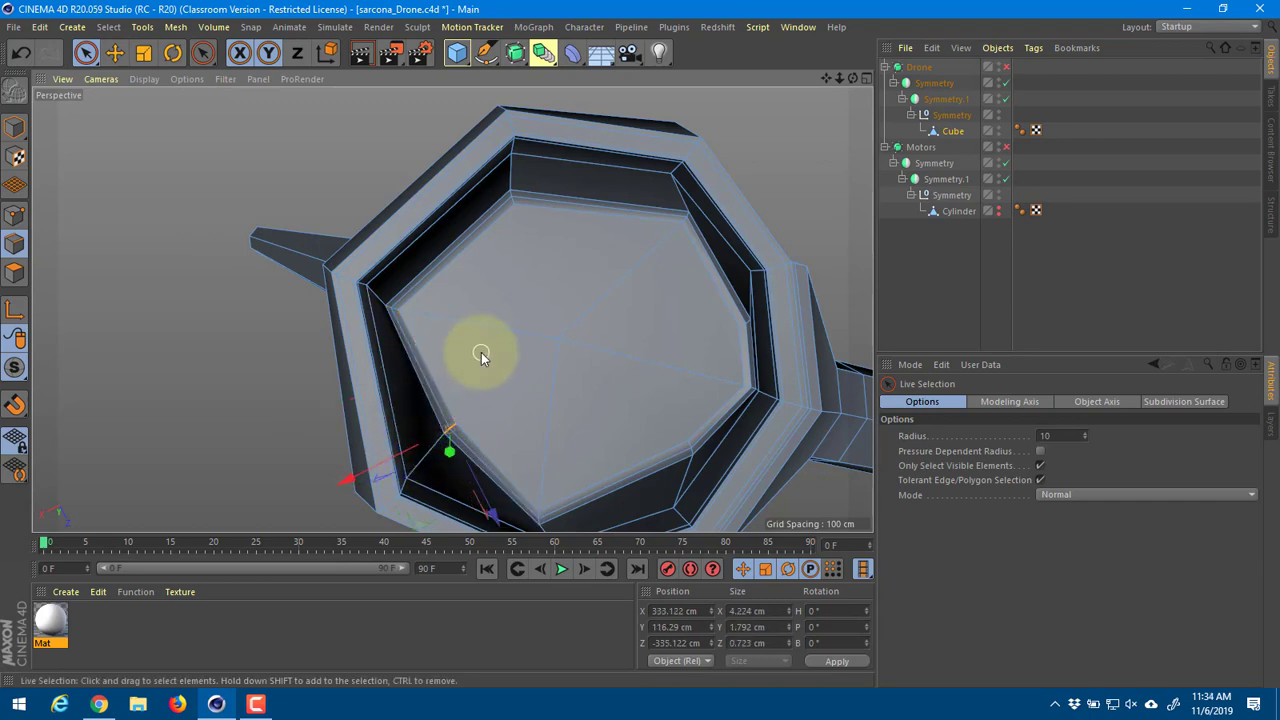
{"action": "left_click", "coordinate": [424, 448]}
{"action": "left_click_drag", "start_coordinate": [405, 463], "coordinate": [371, 457]}
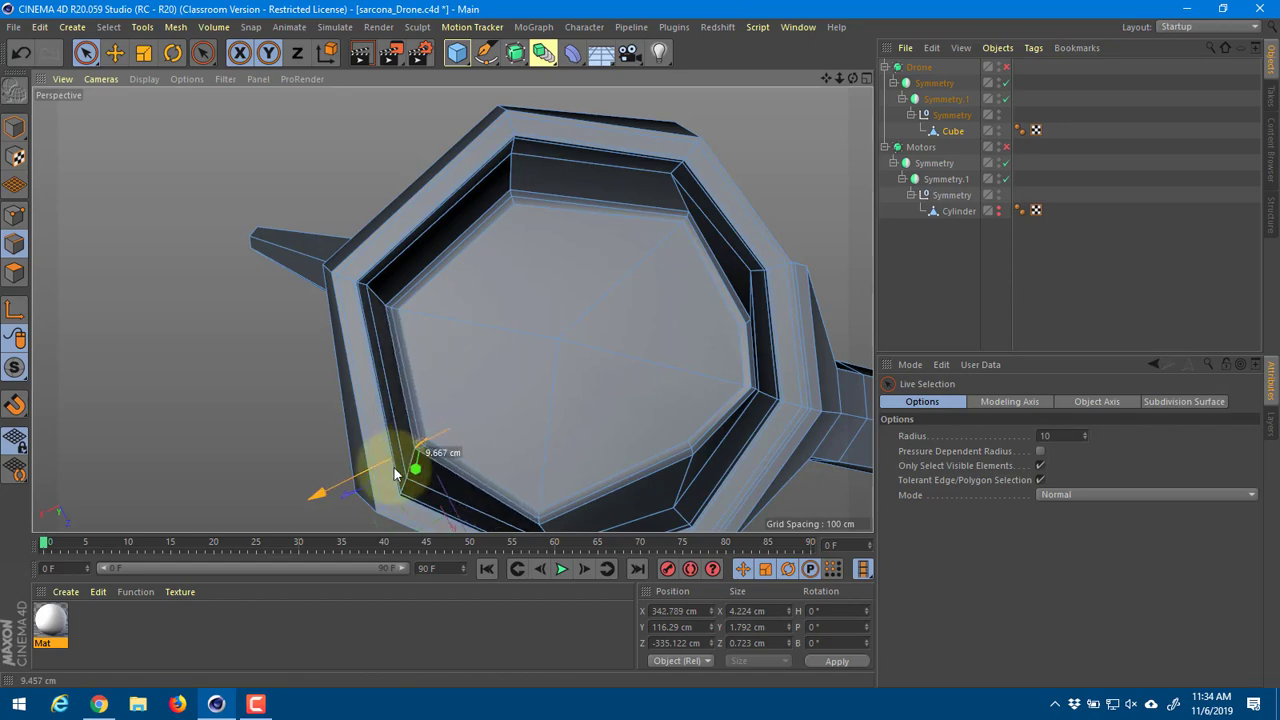
{"action": "left_click_drag", "start_coordinate": [443, 489], "coordinate": [454, 512]}
Step: Show the motor Cylinder in the viewport again and check how it sits in the widened cup
{"action": "left_click_drag", "start_coordinate": [494, 364], "coordinate": [475, 240], "text": "alt"}
{"action": "left_click_drag", "start_coordinate": [621, 195], "coordinate": [639, 362], "text": "alt"}
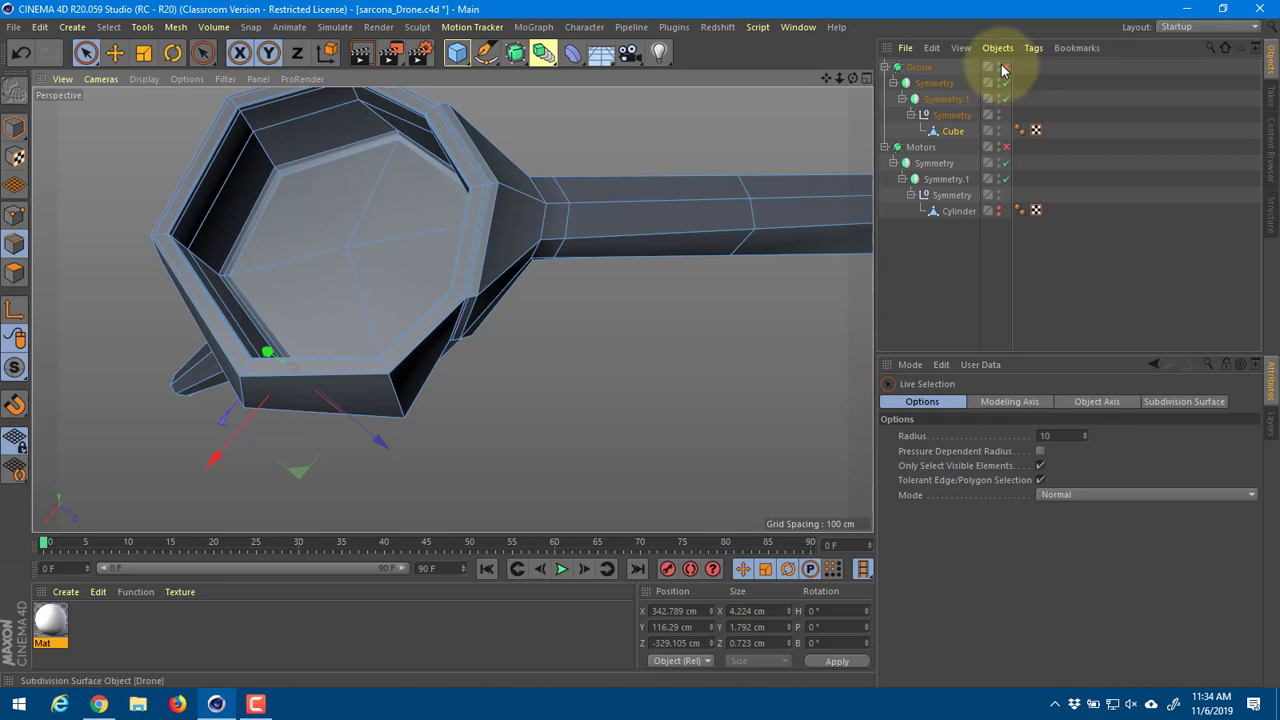
{"action": "left_click", "coordinate": [998, 210]}
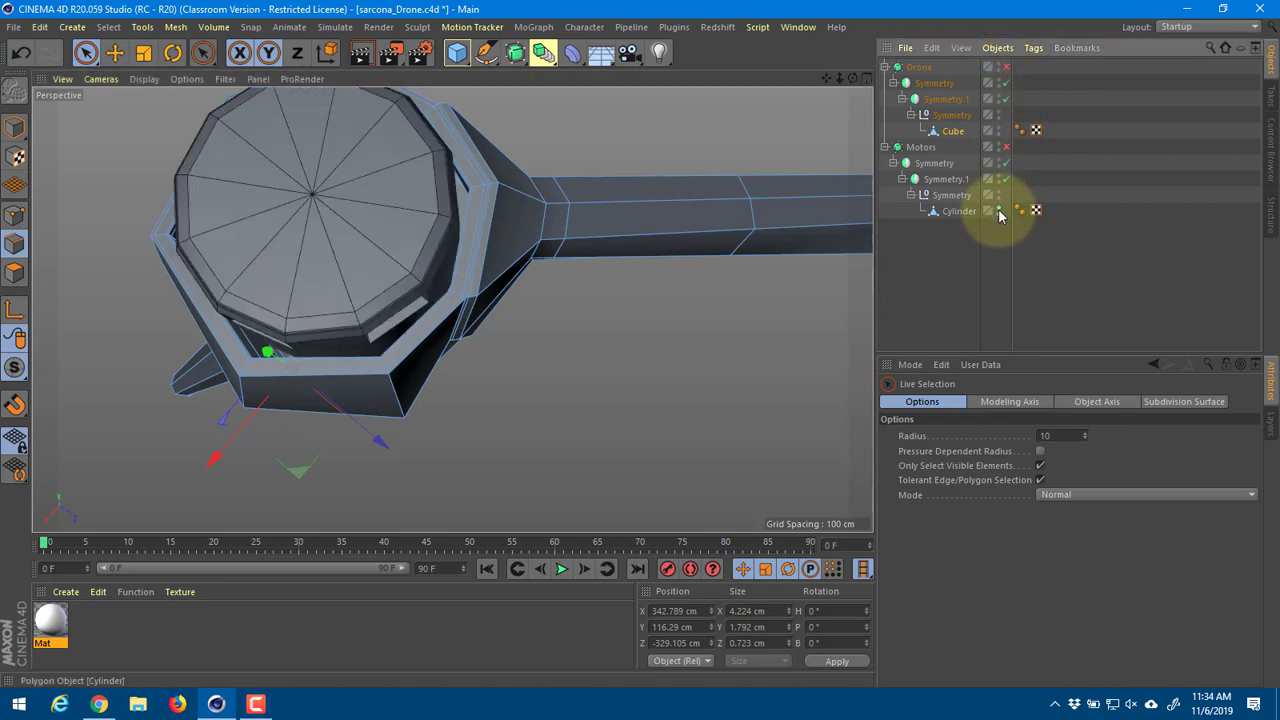
{"action": "left_click", "coordinate": [998, 212]}
{"action": "left_click", "coordinate": [998, 212]}
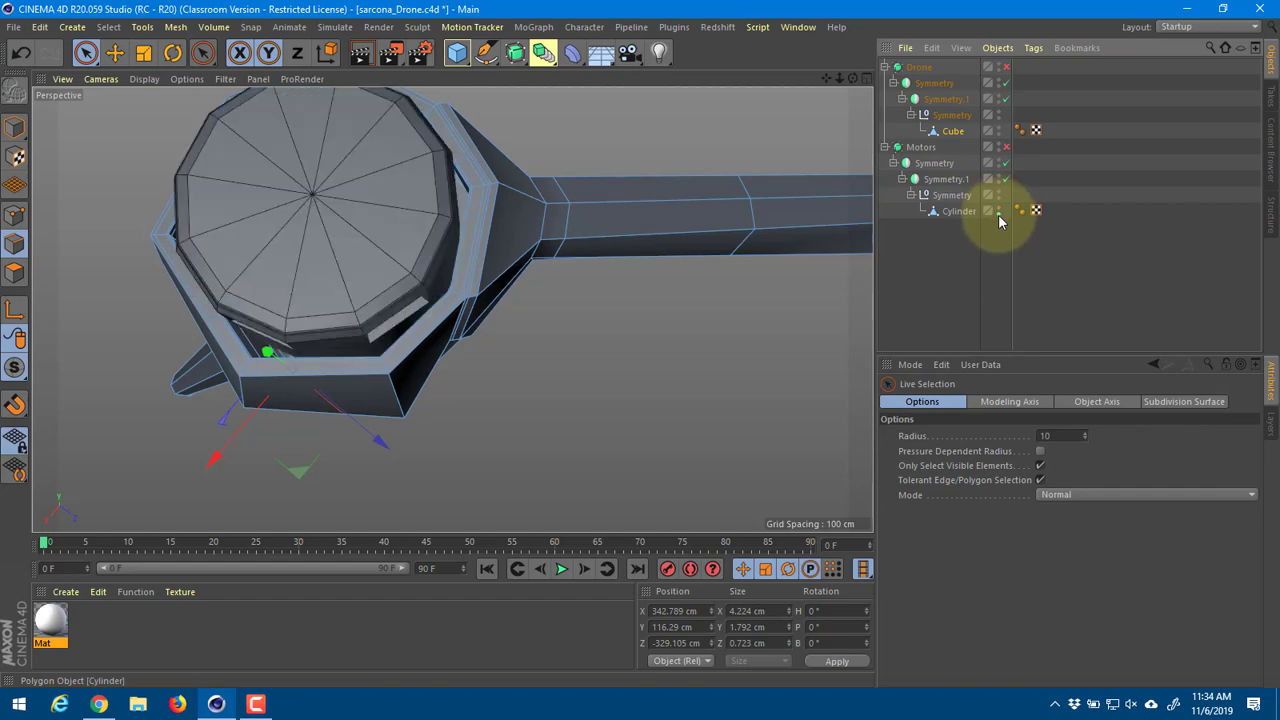
{"action": "left_click_drag", "start_coordinate": [371, 357], "coordinate": [434, 222], "text": "alt"}
{"action": "scroll", "coordinate": [518, 251], "scroll_direction": "up", "scroll_amount": 5}
{"action": "left_click_drag", "start_coordinate": [455, 281], "coordinate": [340, 327], "text": "alt"}
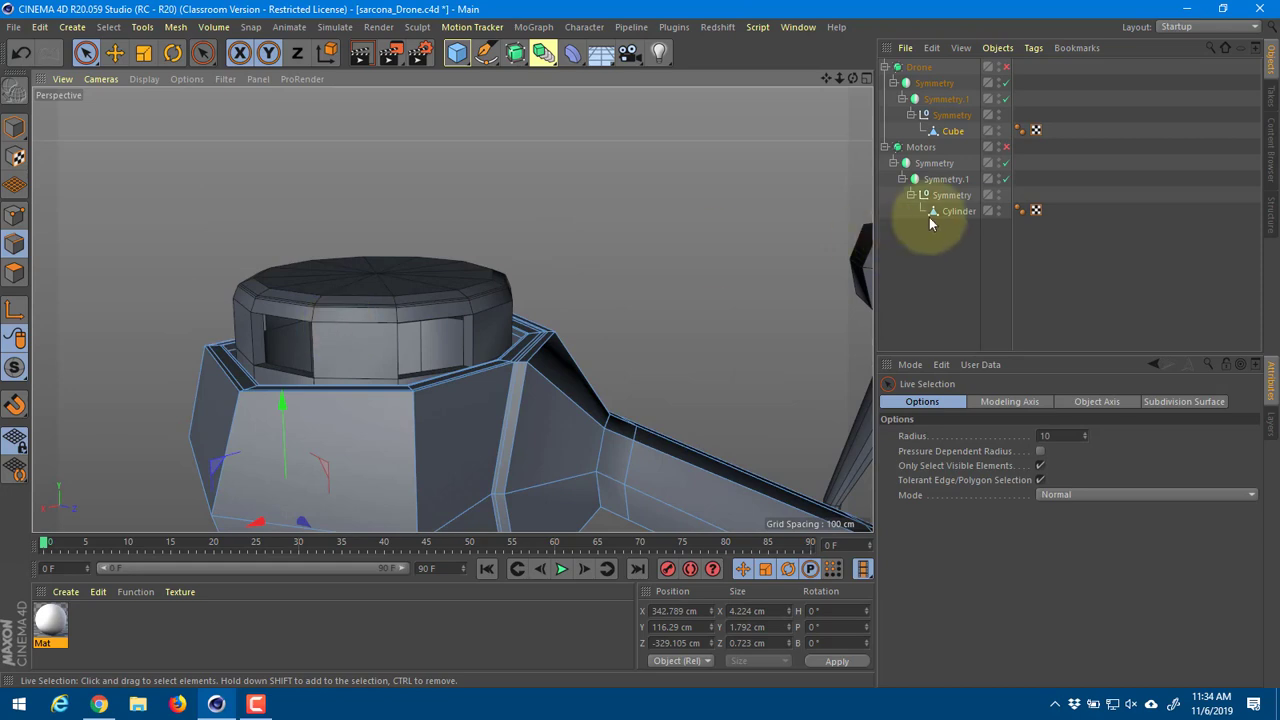
Step: Preview the motor with the Motors subdivision surface on, inspect the vents, and turn the smoothing off again
{"action": "left_click", "coordinate": [1006, 147]}
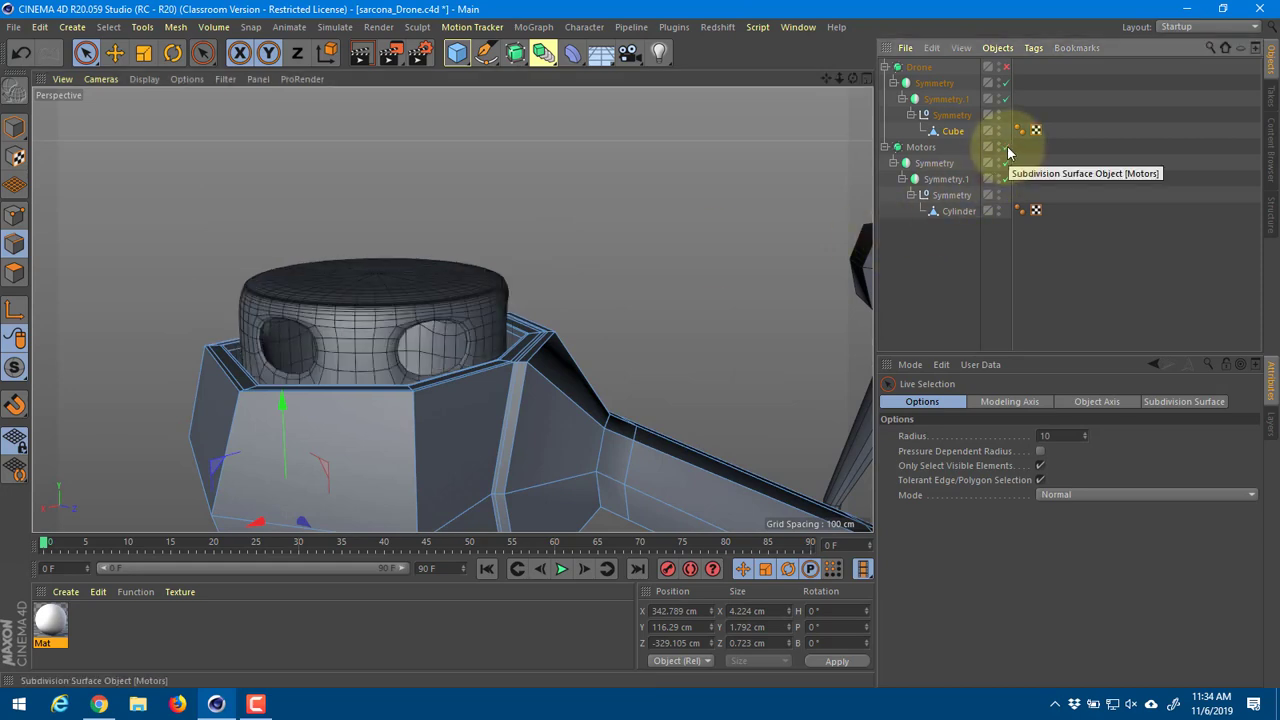
{"action": "left_click_drag", "start_coordinate": [542, 277], "coordinate": [153, 296], "text": "alt"}
{"action": "left_click", "coordinate": [1006, 147]}
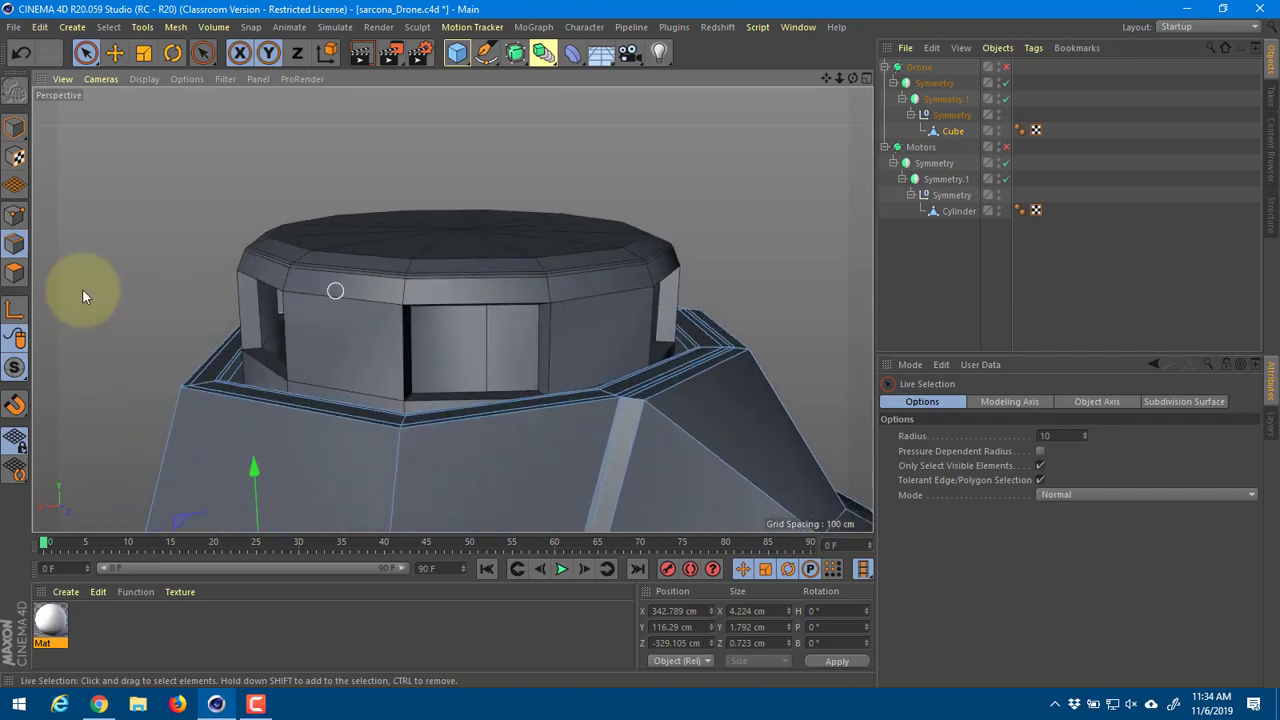
Step: Add a loop cut around the motor Cylinder just above the vents, at an offset of about 89%
{"action": "key", "text": "e"}
{"action": "left_click", "coordinate": [935, 210]}
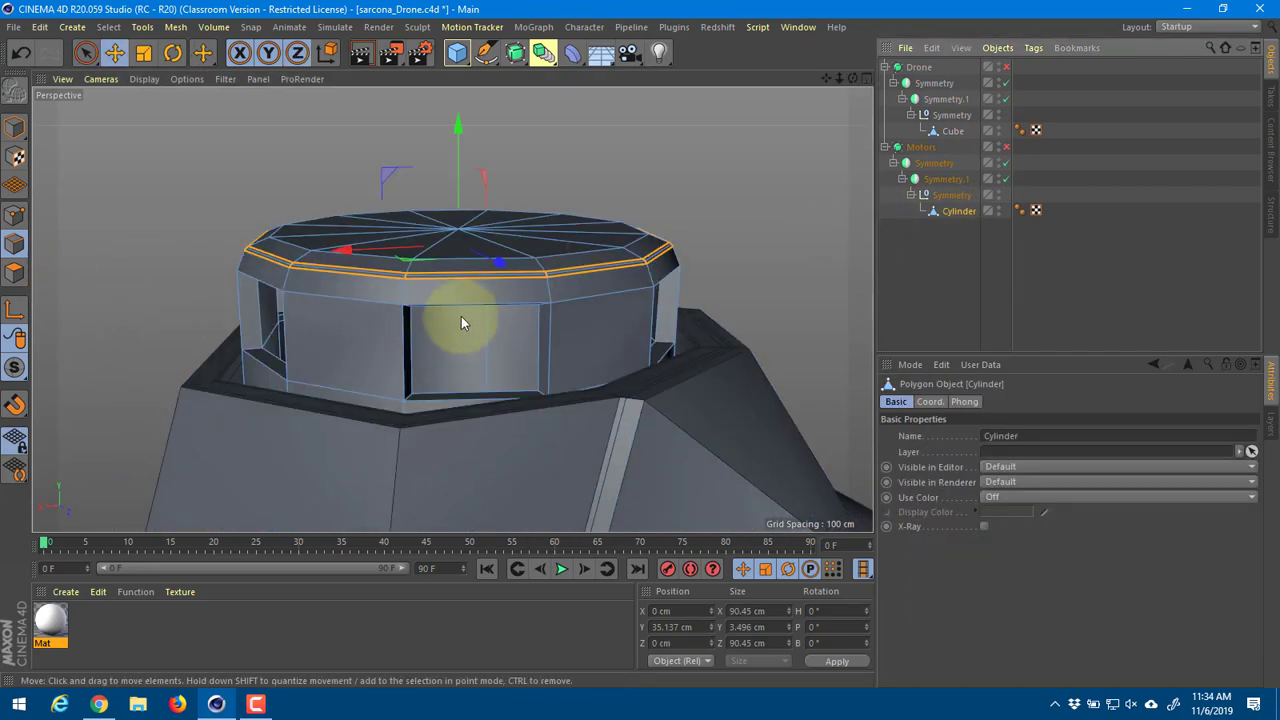
{"action": "scroll", "coordinate": [450, 300], "scroll_direction": "up", "scroll_amount": 4}
{"action": "left_click_drag", "start_coordinate": [505, 288], "coordinate": [358, 233], "text": "alt"}
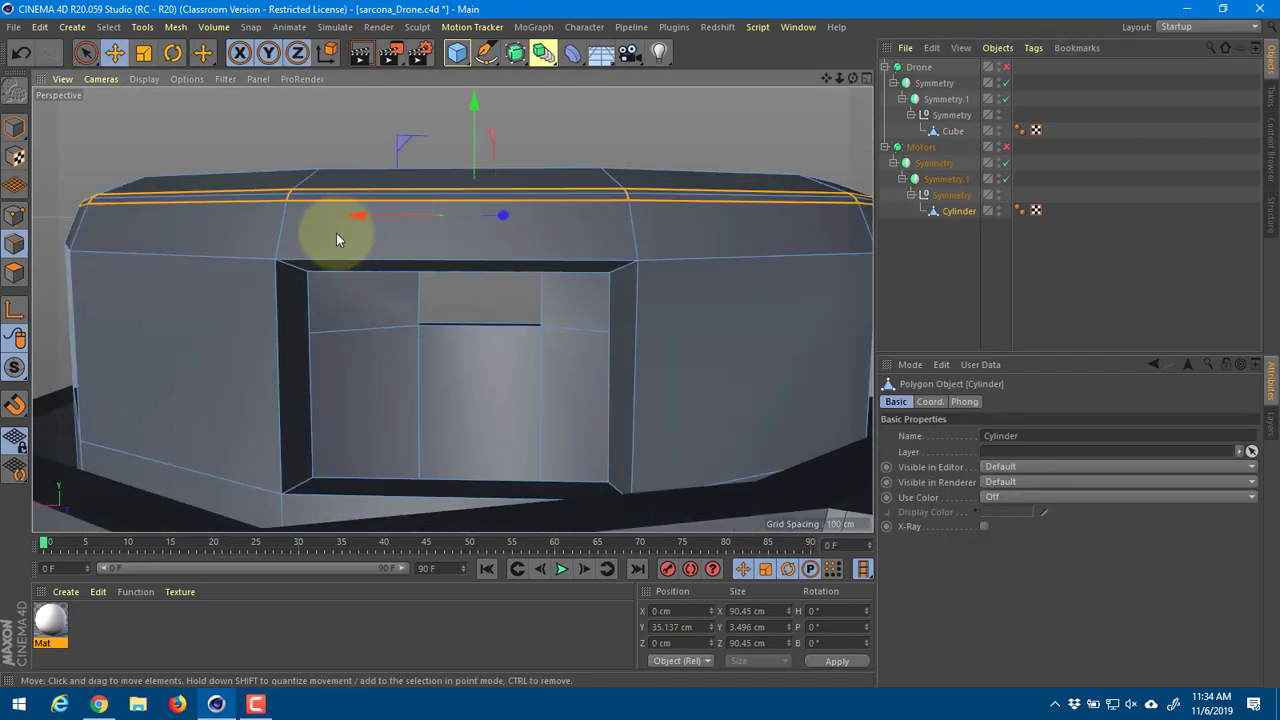
{"action": "key", "text": "k"}
{"action": "key", "text": "l"}
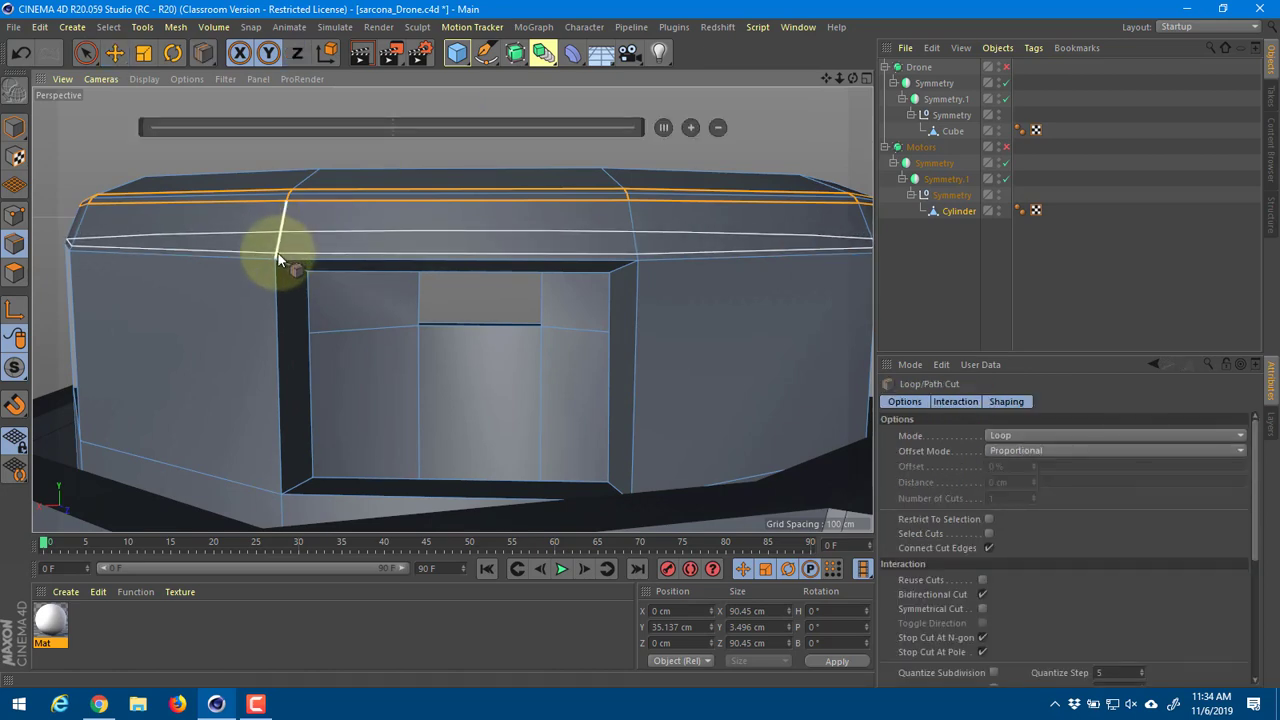
{"action": "left_click", "coordinate": [278, 253]}
Step: Add supporting loop cuts below the vents and along the inner and outer rims of the front vent's frame
{"action": "middle_click_drag", "start_coordinate": [278, 420], "coordinate": [278, 343], "text": "alt"}
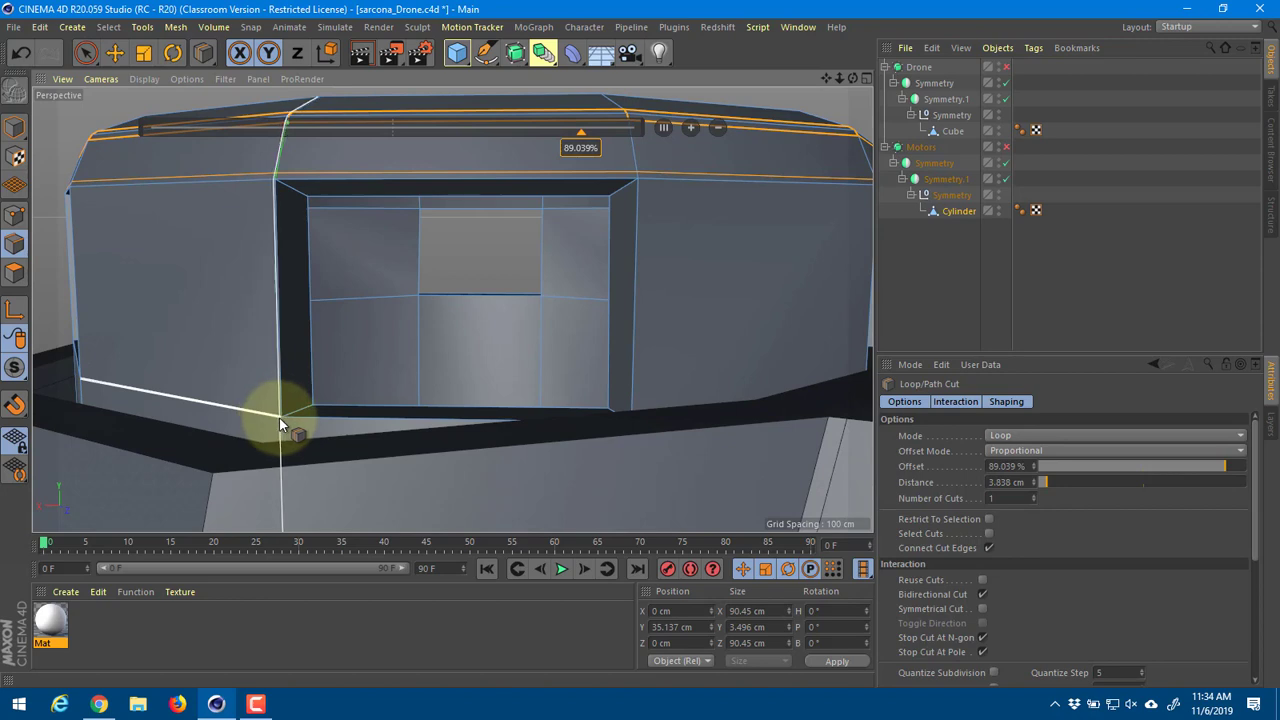
{"action": "left_click", "coordinate": [306, 412]}
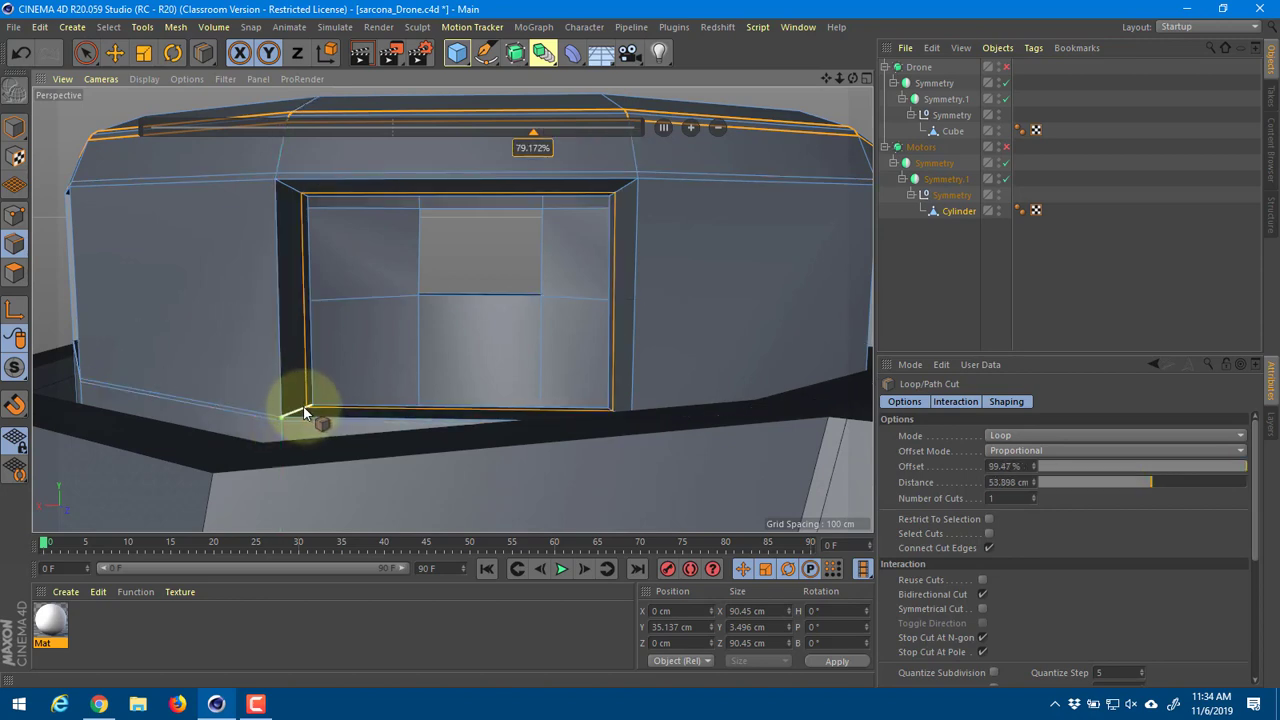
{"action": "left_click", "coordinate": [286, 412]}
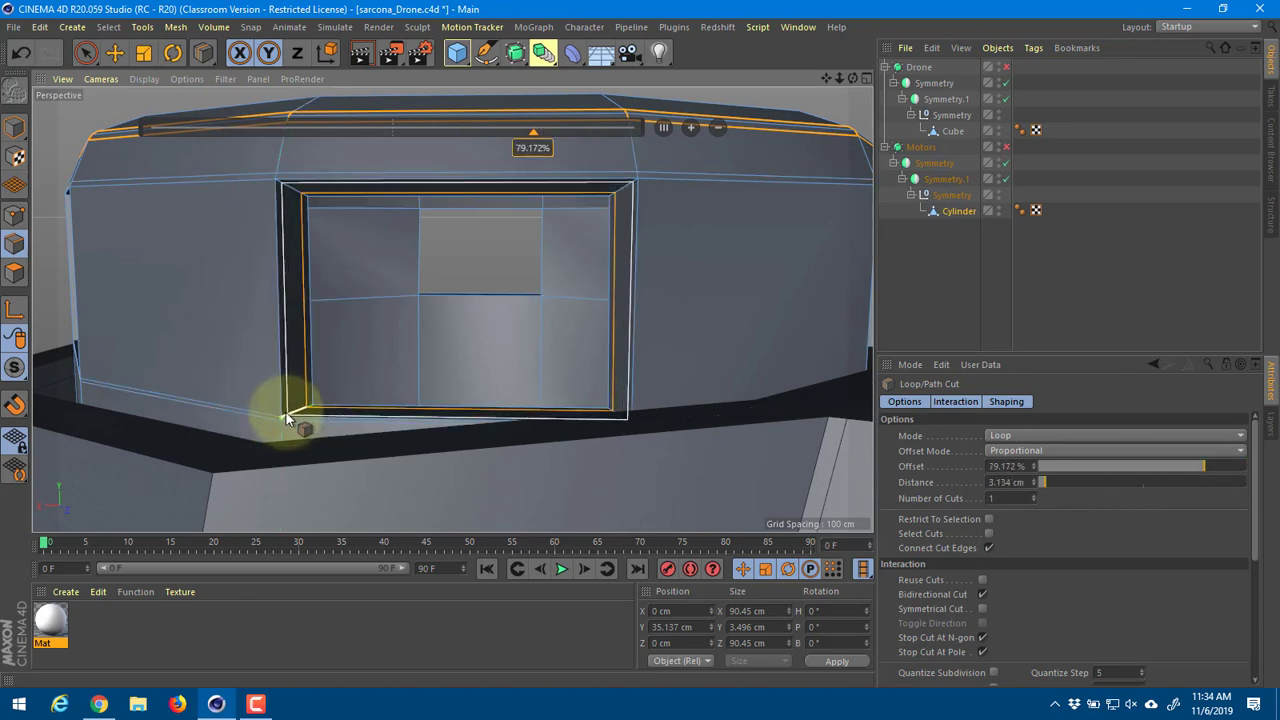
Step: Add loop cuts on the motor's inner wall below and above the vent openings, and briefly preview the Motors smoothing
{"action": "left_click", "coordinate": [419, 298]}
{"action": "left_click_drag", "start_coordinate": [431, 241], "coordinate": [420, 211], "text": "alt"}
{"action": "left_click", "coordinate": [412, 214]}
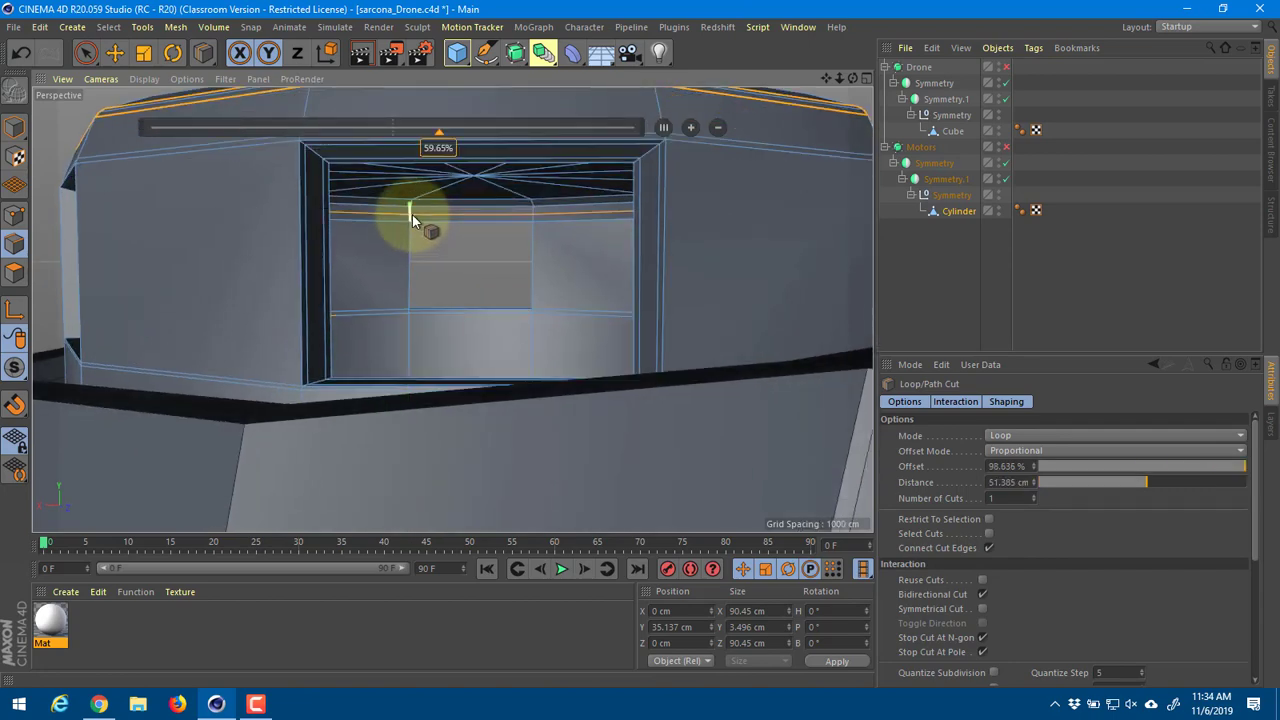
{"action": "left_click", "coordinate": [1006, 147]}
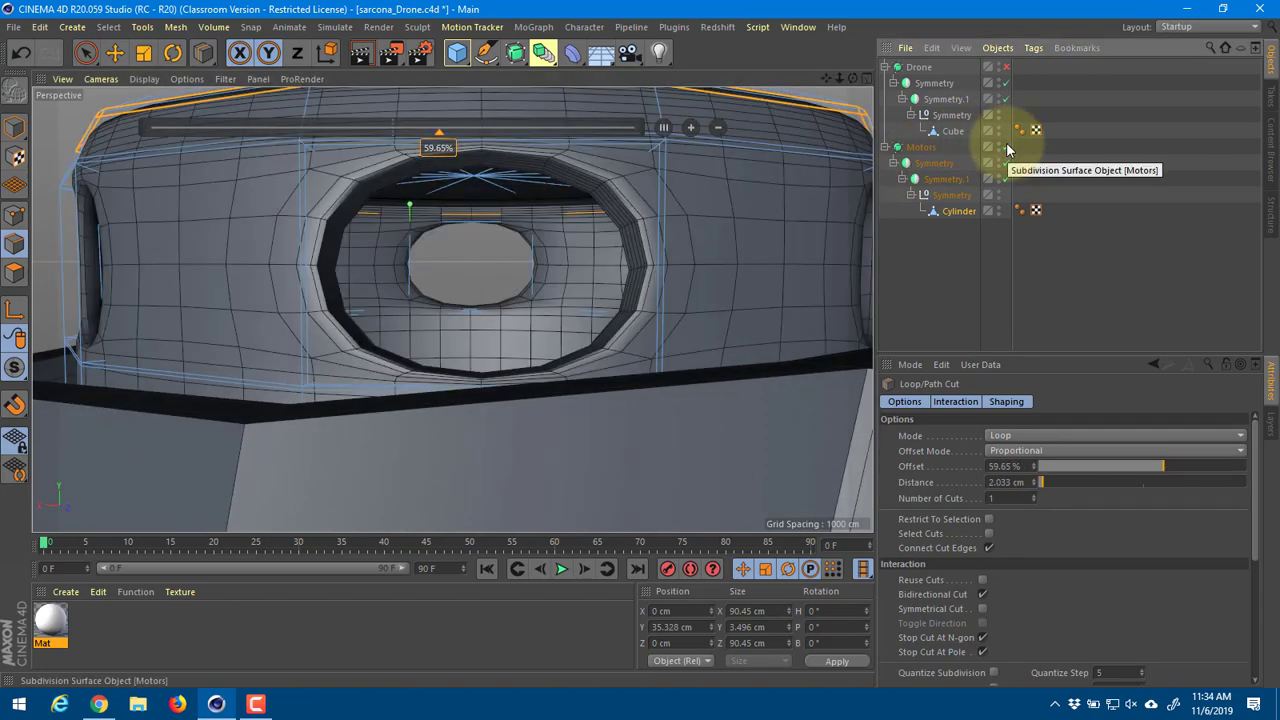
{"action": "left_click", "coordinate": [1006, 147]}
Step: Try to bevel the short corner edges inside the vent frame, selecting the upper and lower corners on both sides
{"action": "left_click_drag", "start_coordinate": [712, 153], "coordinate": [674, 192], "text": "alt"}
{"action": "key", "text": "e"}
{"action": "left_click", "coordinate": [692, 226]}
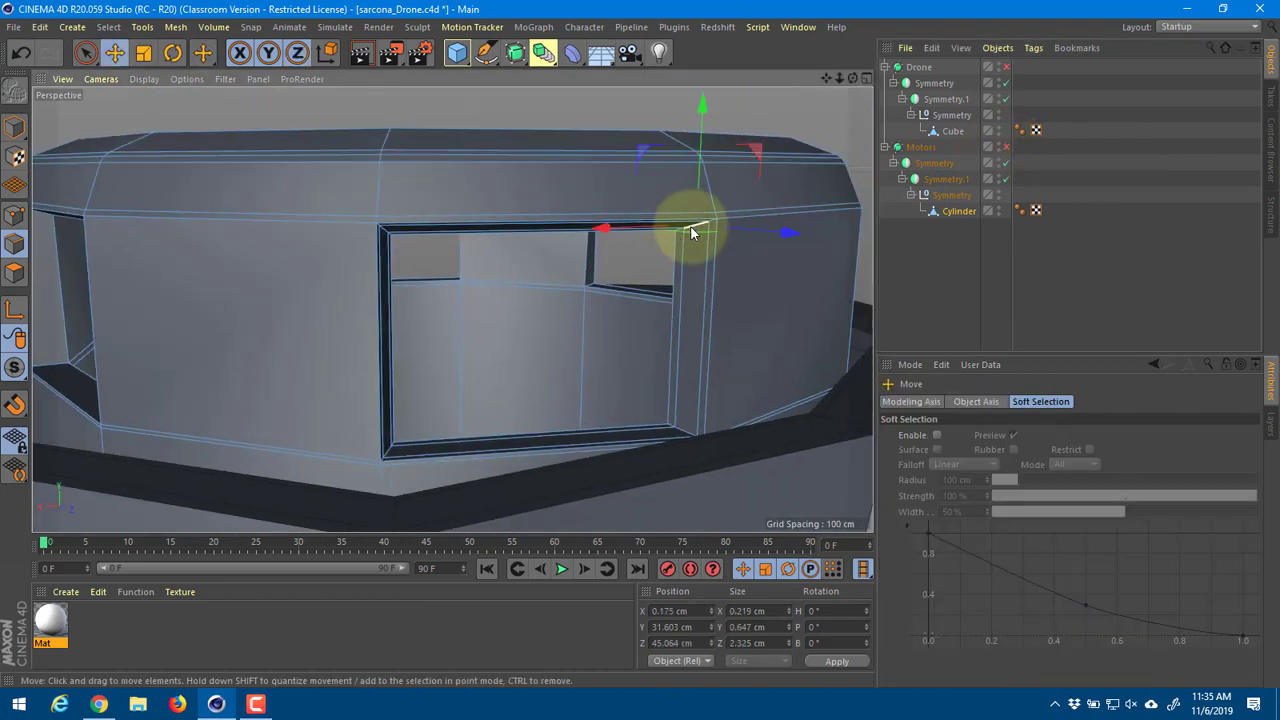
{"action": "left_click", "coordinate": [682, 427]}
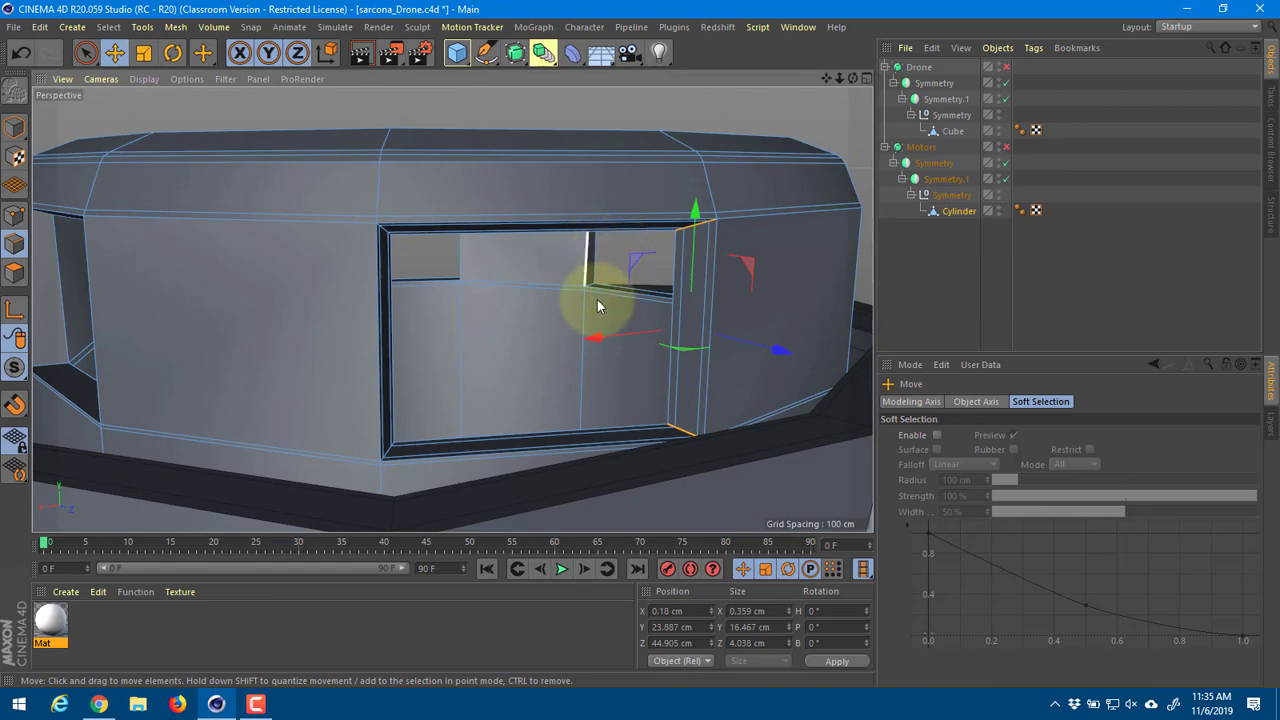
{"action": "left_click_drag", "start_coordinate": [371, 414], "coordinate": [400, 427], "text": "alt"}
{"action": "left_click", "coordinate": [393, 385], "text": "shift"}
{"action": "left_click_drag", "start_coordinate": [391, 357], "coordinate": [363, 319], "text": "alt"}
{"action": "right_click_drag", "start_coordinate": [364, 321], "coordinate": [408, 280], "text": "alt"}
{"action": "middle_click_drag", "start_coordinate": [408, 268], "coordinate": [372, 294], "text": "alt"}
{"action": "right_click_drag", "start_coordinate": [383, 294], "coordinate": [416, 236], "text": "alt"}
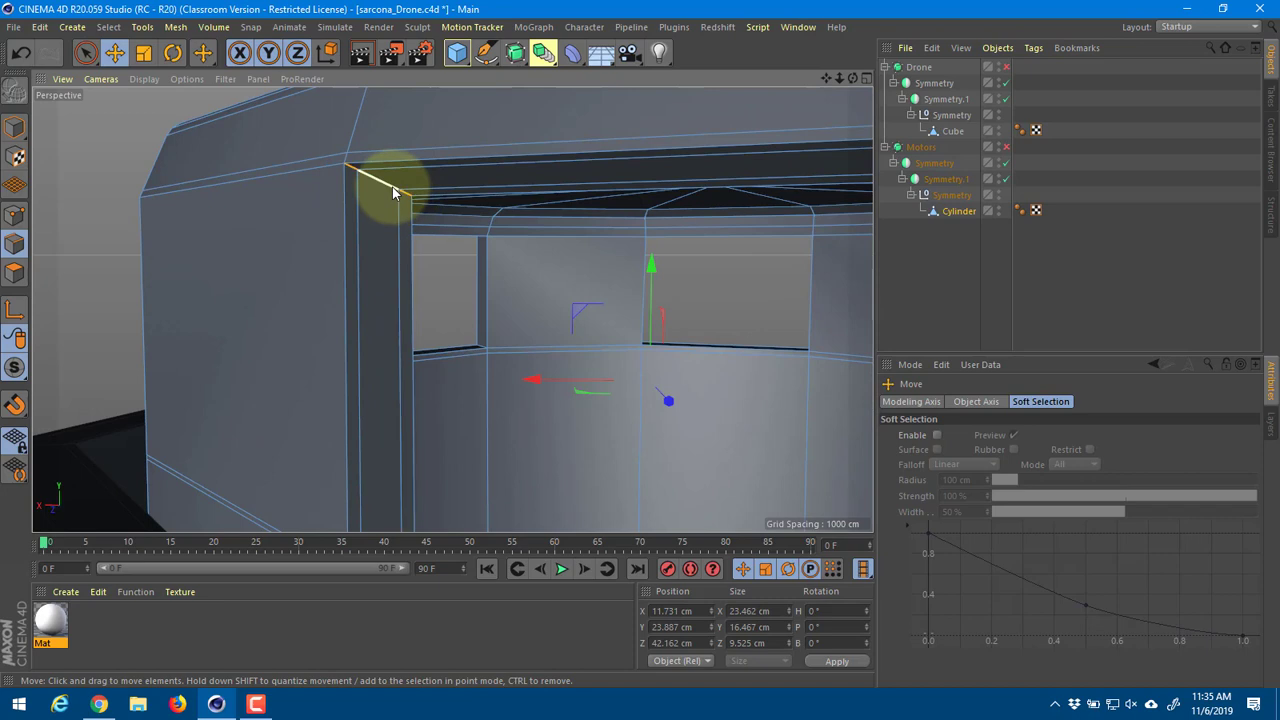
{"action": "key", "text": "m"}
{"action": "key", "text": "s"}
{"action": "mouse_move", "coordinate": [395, 185]}
{"action": "left_mouse_down"}
{"action": "mouse_move", "coordinate": [400, 194]}
{"action": "mouse_move", "coordinate": [371, 177]}
{"action": "left_mouse_up"}
{"action": "key", "text": "e"}
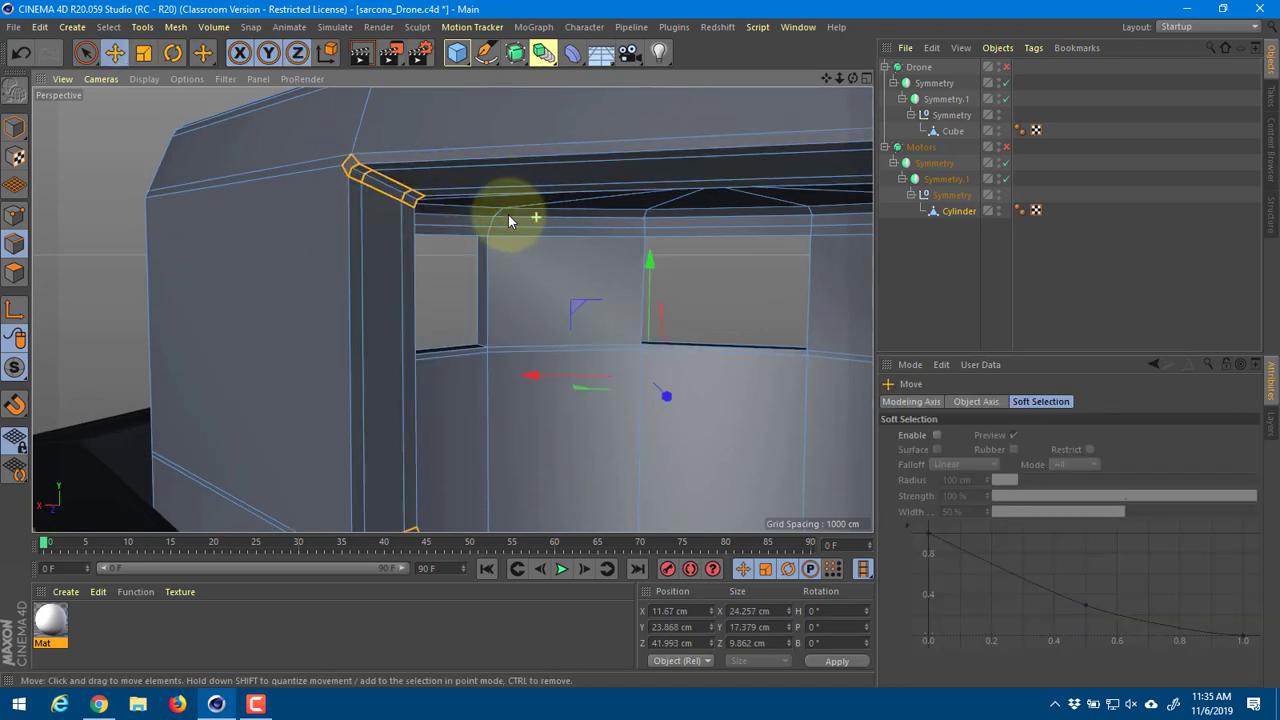
{"action": "left_click_drag", "start_coordinate": [520, 217], "coordinate": [481, 208], "text": "alt"}
{"action": "middle_click_drag", "start_coordinate": [481, 208], "coordinate": [395, 200], "text": "alt"}
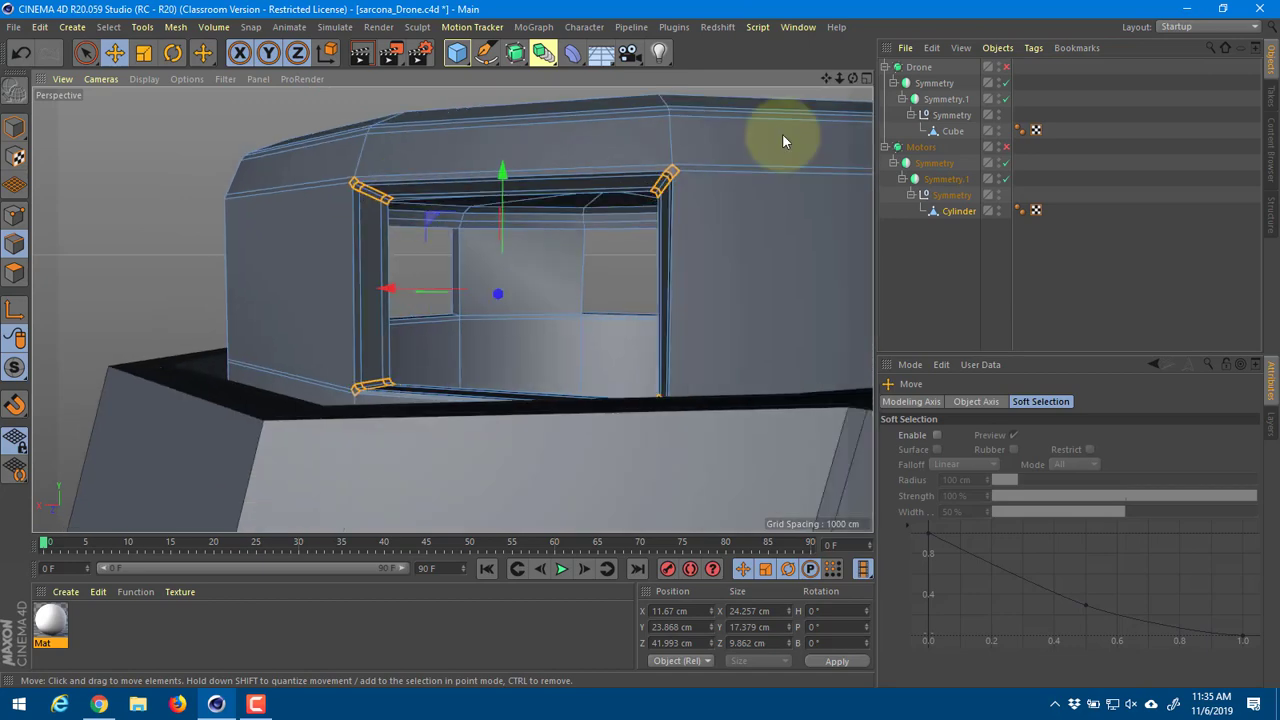
Step: Preview the motor with the Motors subdivision surface on and frame the Cylinder to examine the smoothed vent corners
{"action": "left_click", "coordinate": [1006, 147]}
{"action": "left_click", "coordinate": [15, 128]}
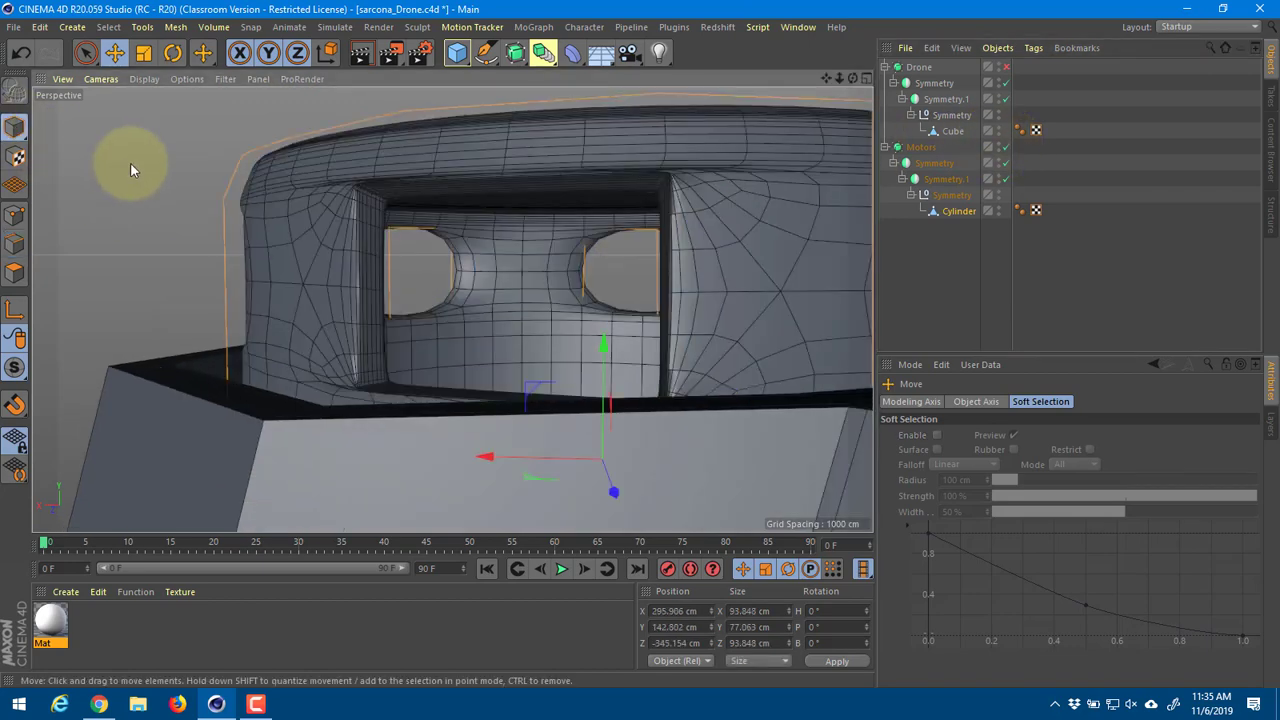
{"action": "left_click", "coordinate": [140, 170]}
{"action": "middle_click_drag", "start_coordinate": [230, 274], "coordinate": [288, 214], "text": "alt"}
{"action": "left_click_drag", "start_coordinate": [288, 214], "coordinate": [283, 223], "text": "alt"}
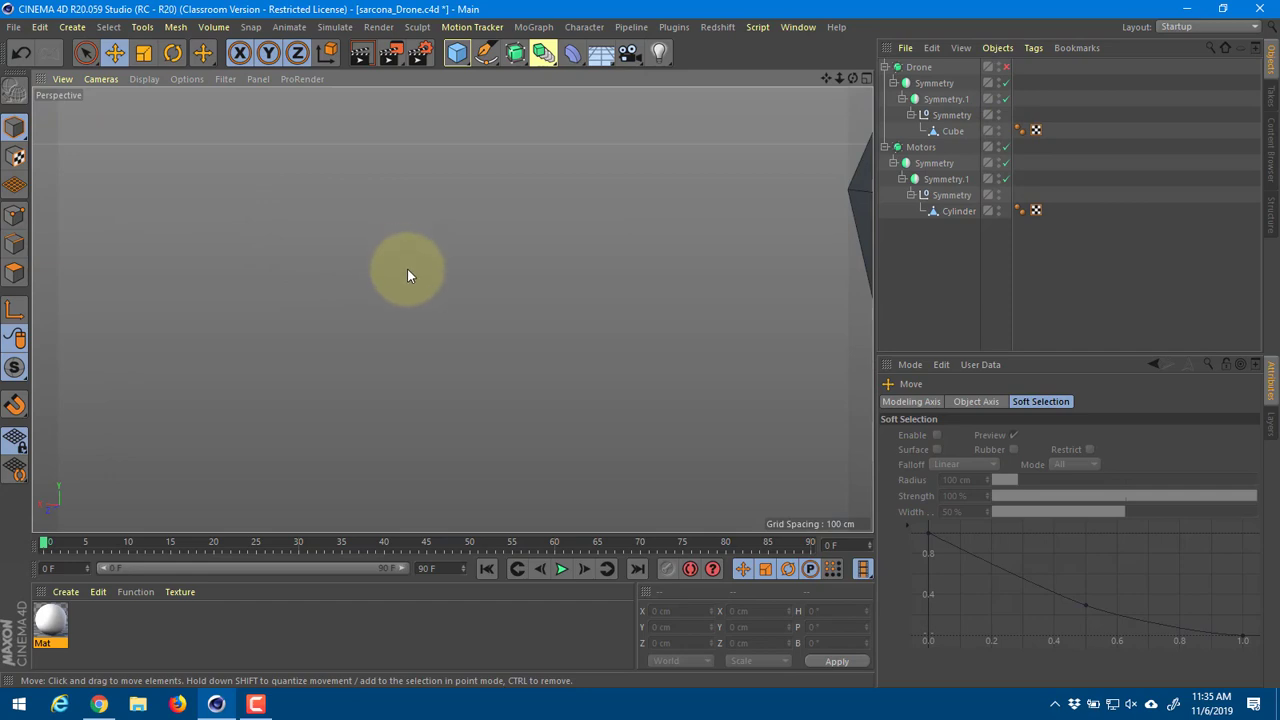
{"action": "left_click", "coordinate": [118, 78]}
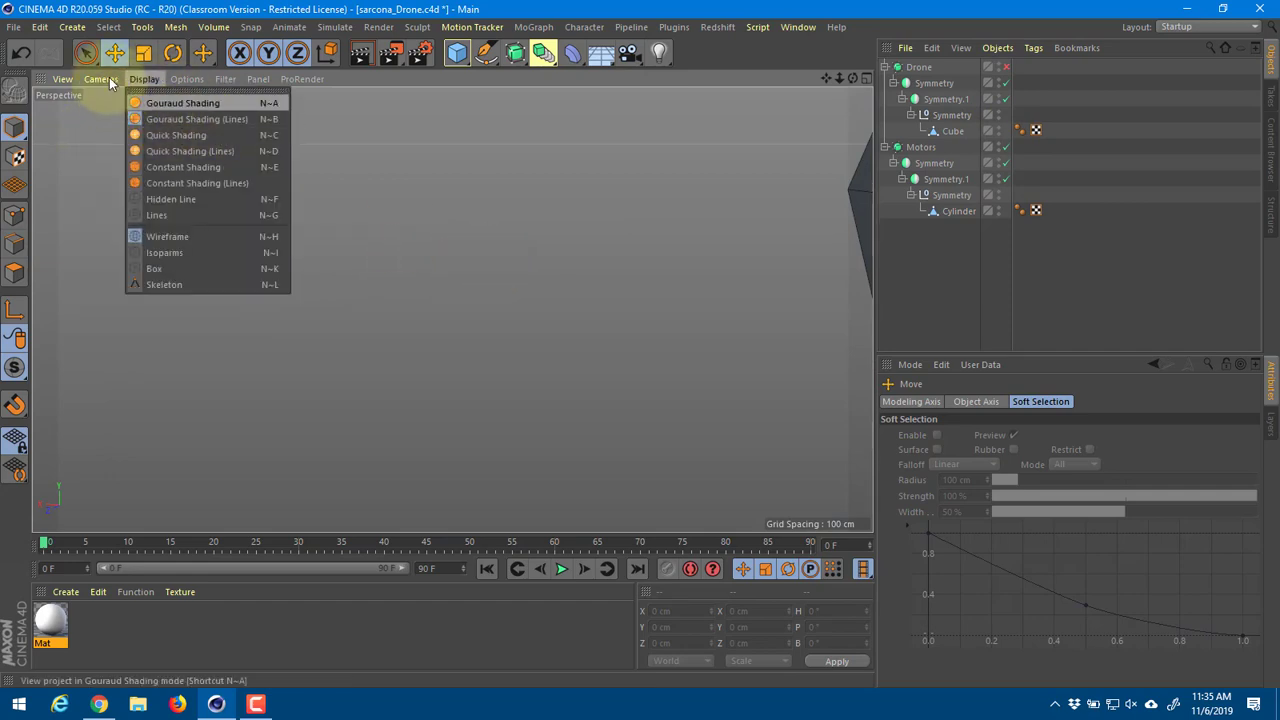
{"action": "left_click", "coordinate": [653, 204]}
{"action": "left_click", "coordinate": [940, 211]}
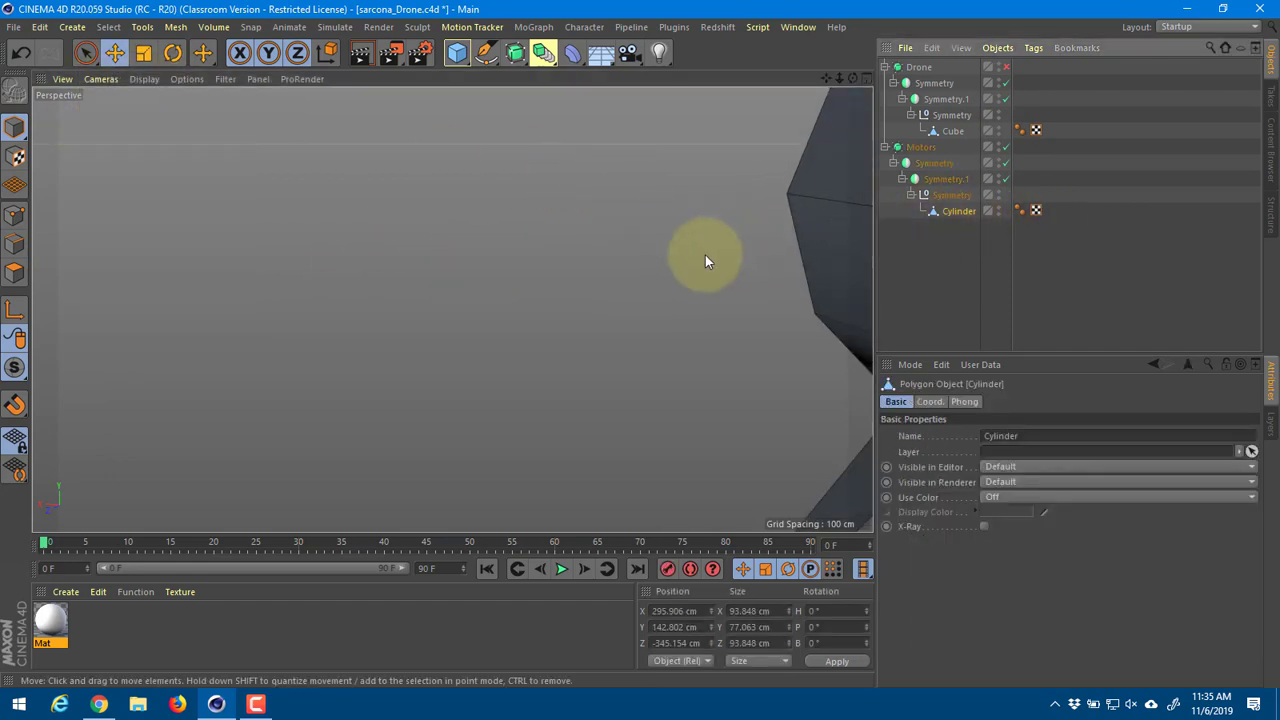
{"action": "key", "text": "o"}
{"action": "left_click_drag", "start_coordinate": [506, 281], "coordinate": [427, 261], "text": "alt"}
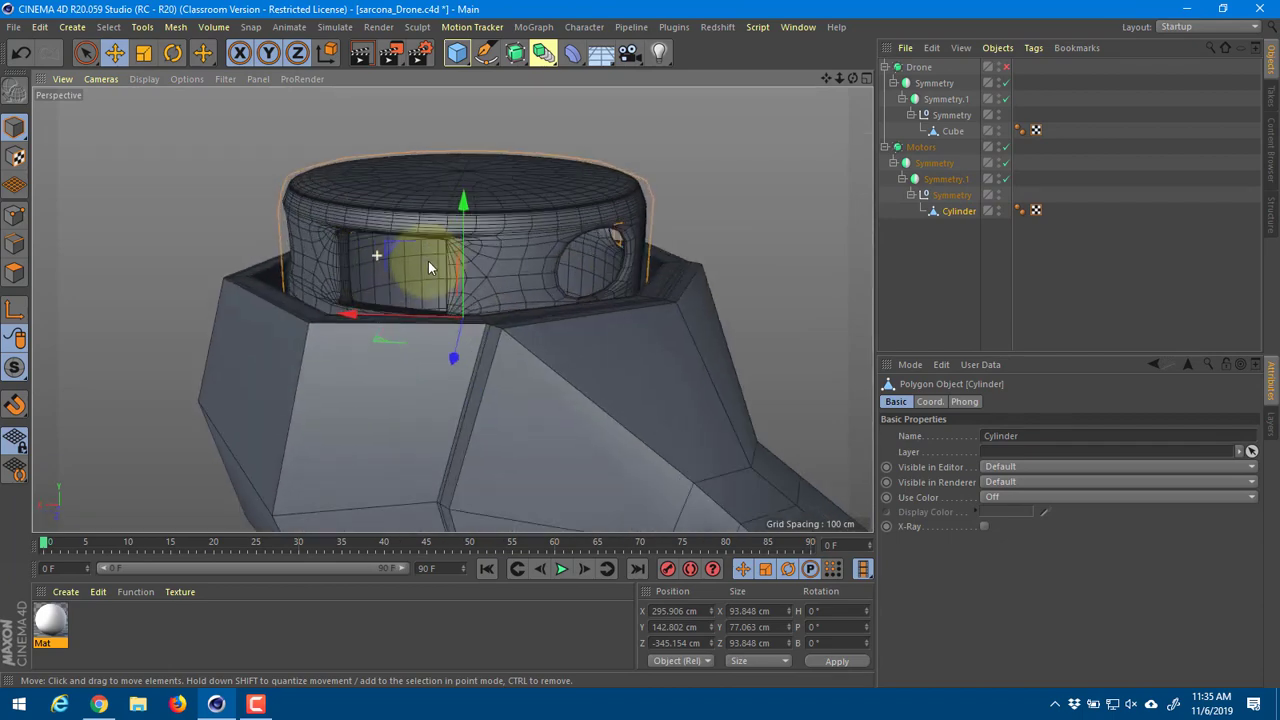
{"action": "scroll", "coordinate": [427, 261], "scroll_direction": "up", "scroll_amount": 3}
Step: Set the viewport display to Gouraud Shading without lines and inspect the smoothed motor with nothing selected
{"action": "left_click", "coordinate": [144, 79]}
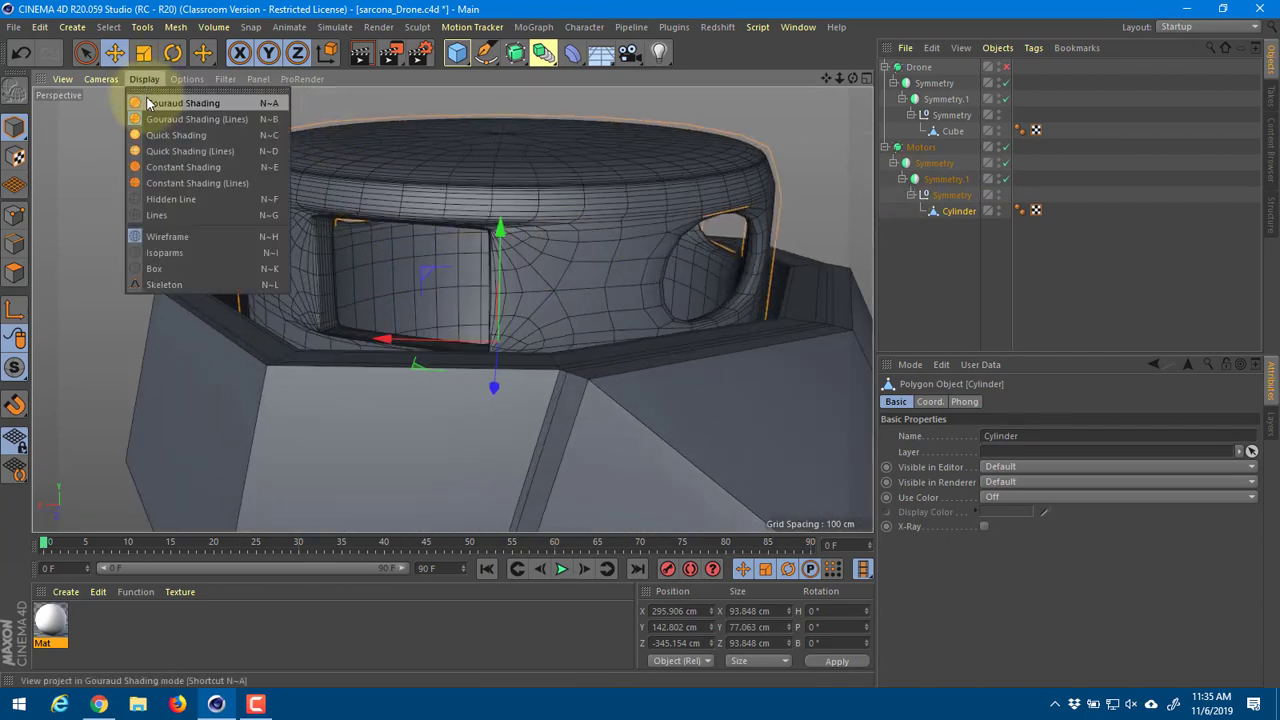
{"action": "left_click", "coordinate": [150, 92]}
{"action": "left_click", "coordinate": [130, 145]}
{"action": "left_click_drag", "start_coordinate": [130, 145], "coordinate": [423, 188], "text": "alt"}
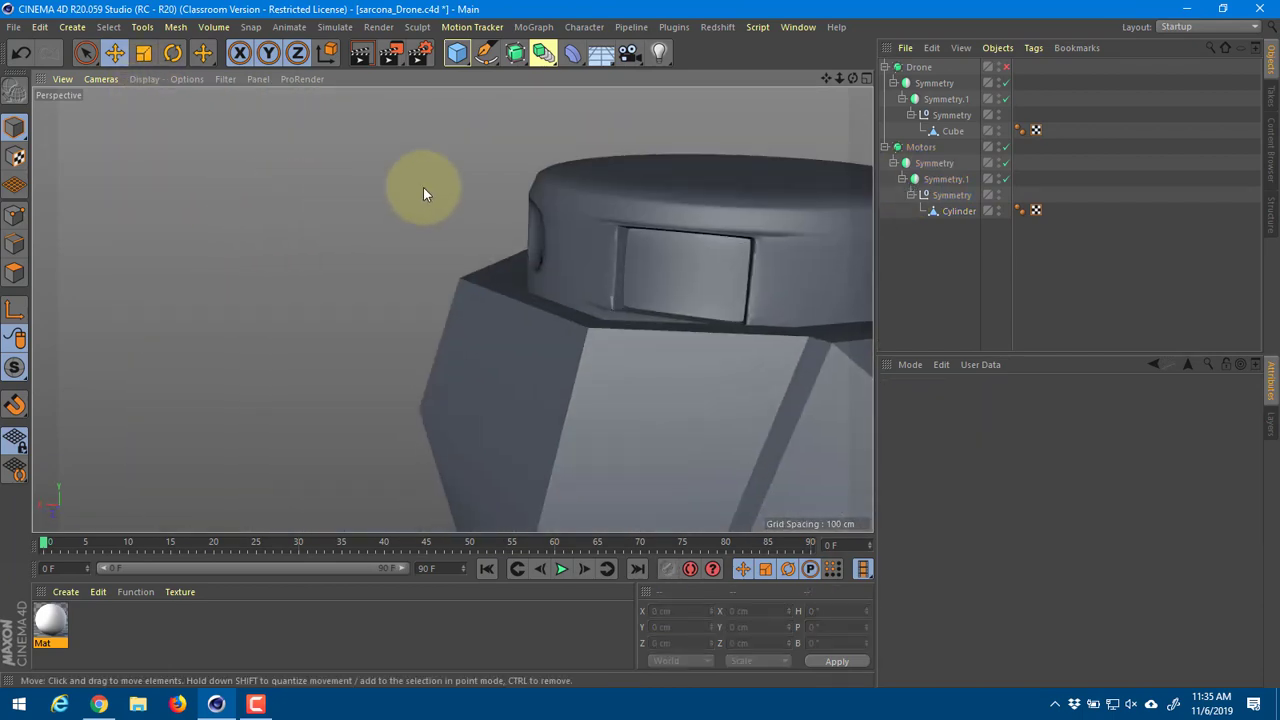
Step: Undo the vent corner bevels back to the unsmoothed Cylinder and inspect the front vent opening up close
{"action": "left_click", "coordinate": [571, 257]}
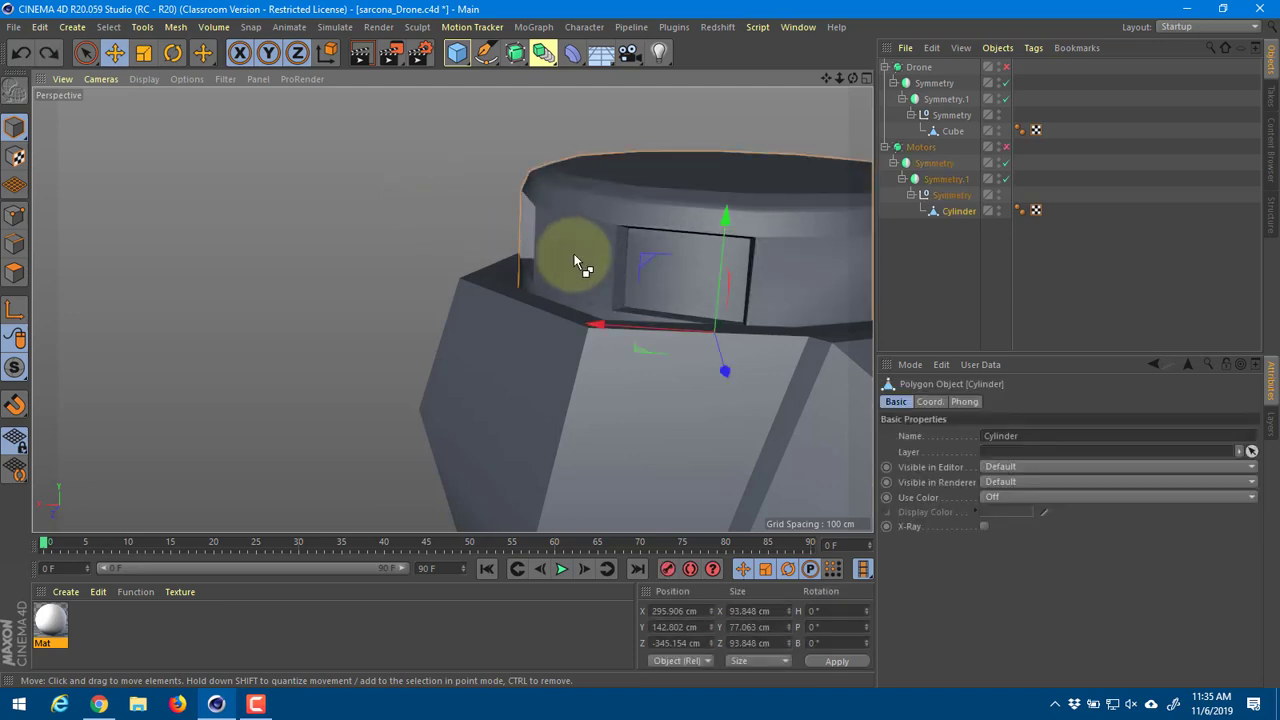
{"action": "left_click_drag", "start_coordinate": [842, 226], "coordinate": [734, 246], "text": "alt"}
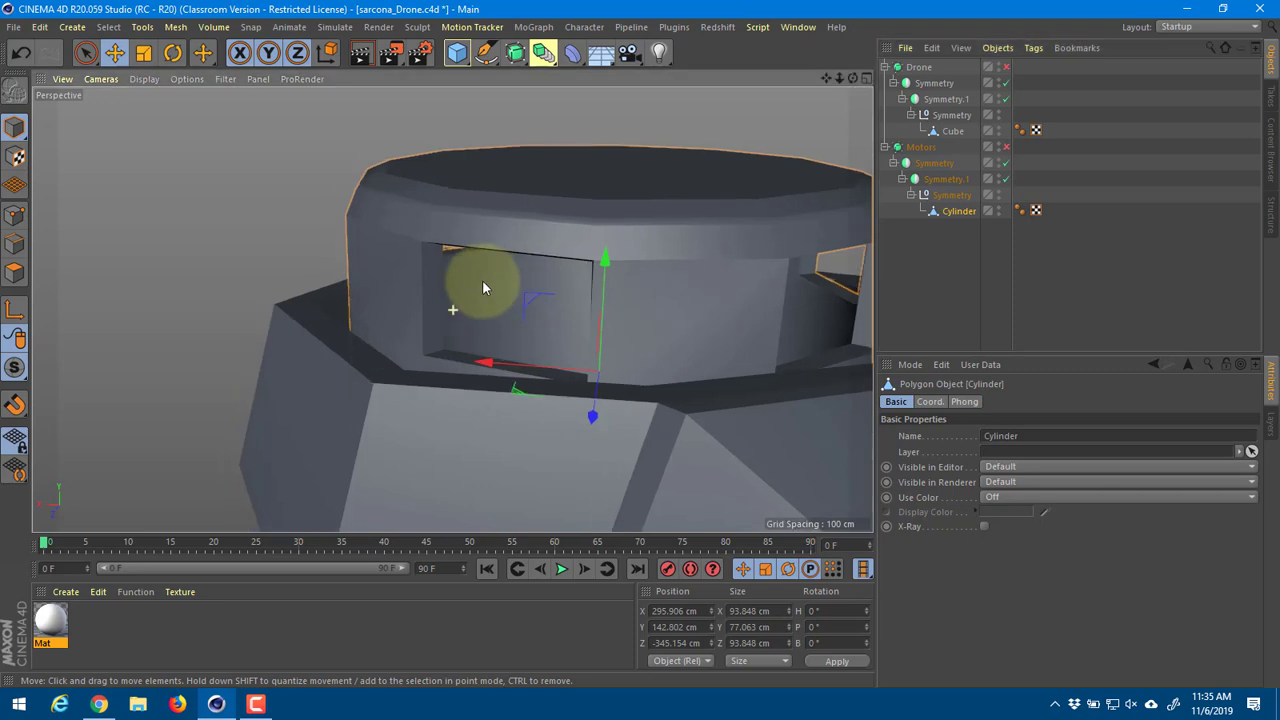
{"action": "scroll", "coordinate": [506, 286], "scroll_direction": "up", "scroll_amount": 5}
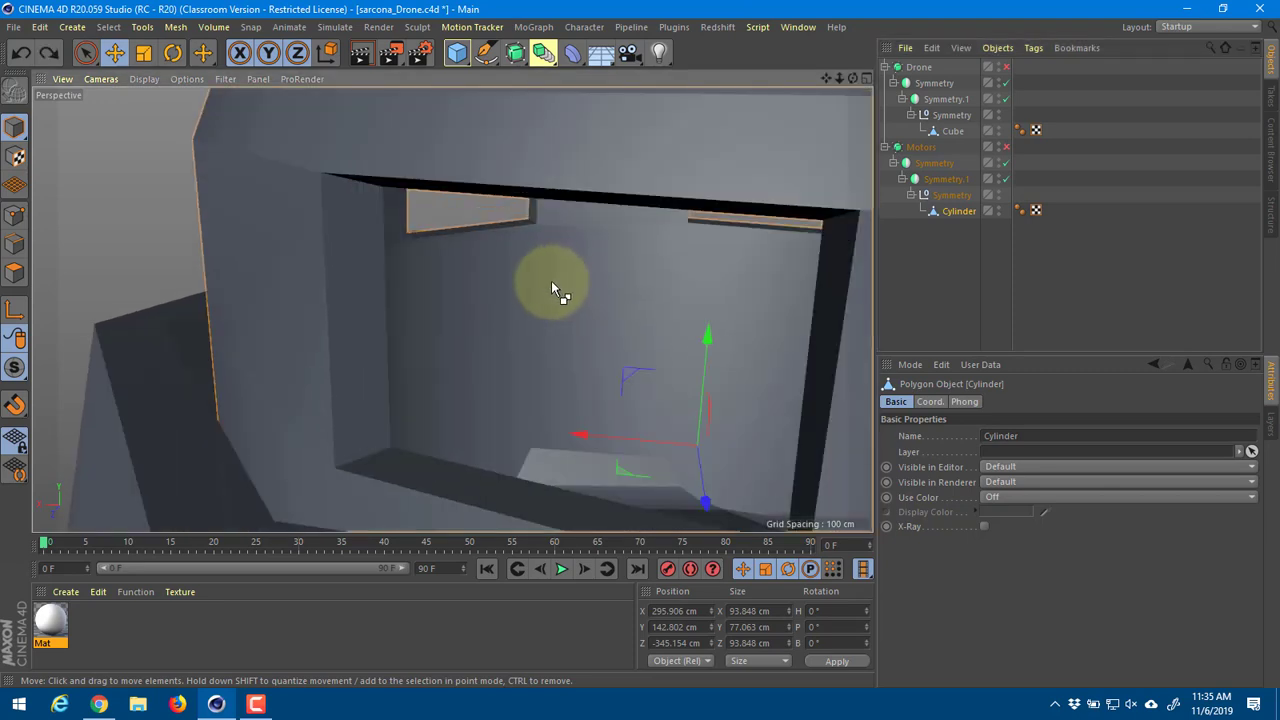
Step: Add loop cuts close to the upper and lower edges of the wall panels beside the front vent at about 2.1% offset, and preview the smoothing
{"action": "left_click", "coordinate": [22, 222]}
{"action": "left_click_drag", "start_coordinate": [333, 255], "coordinate": [395, 133], "text": "alt"}
{"action": "key", "text": "k"}
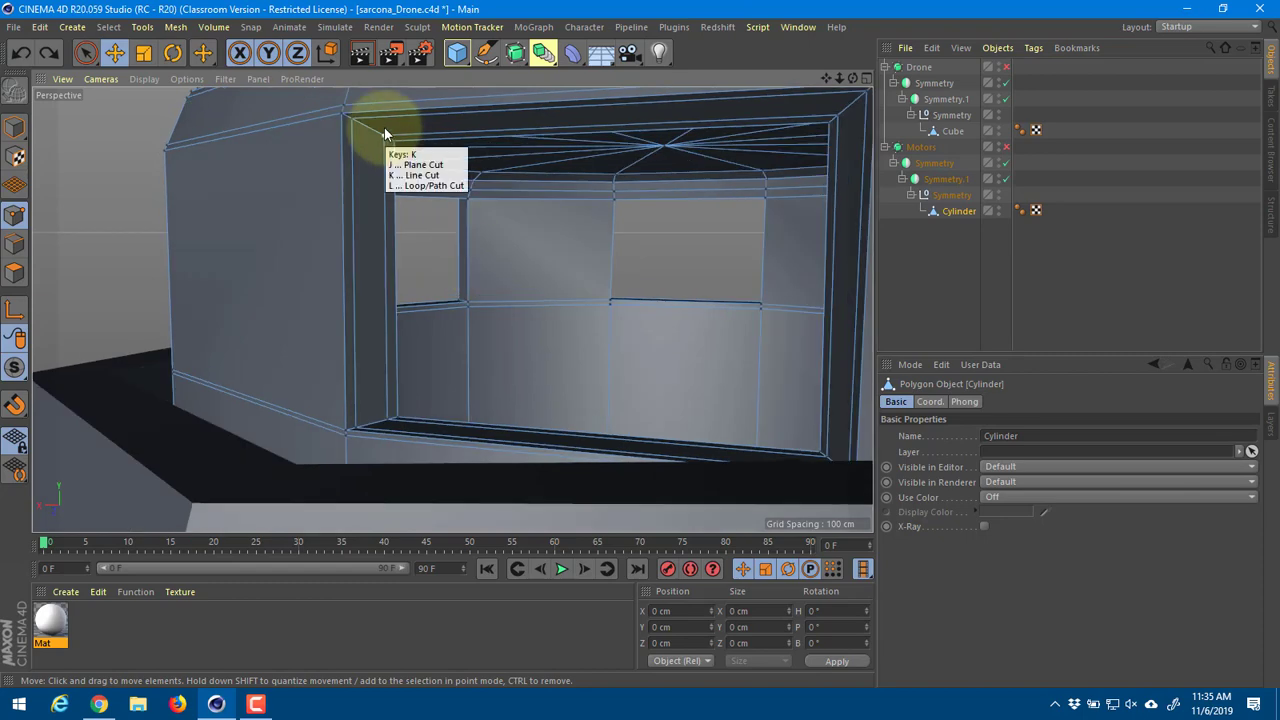
{"action": "key", "text": "l"}
{"action": "left_click_drag", "start_coordinate": [352, 152], "coordinate": [603, 432], "text": "alt"}
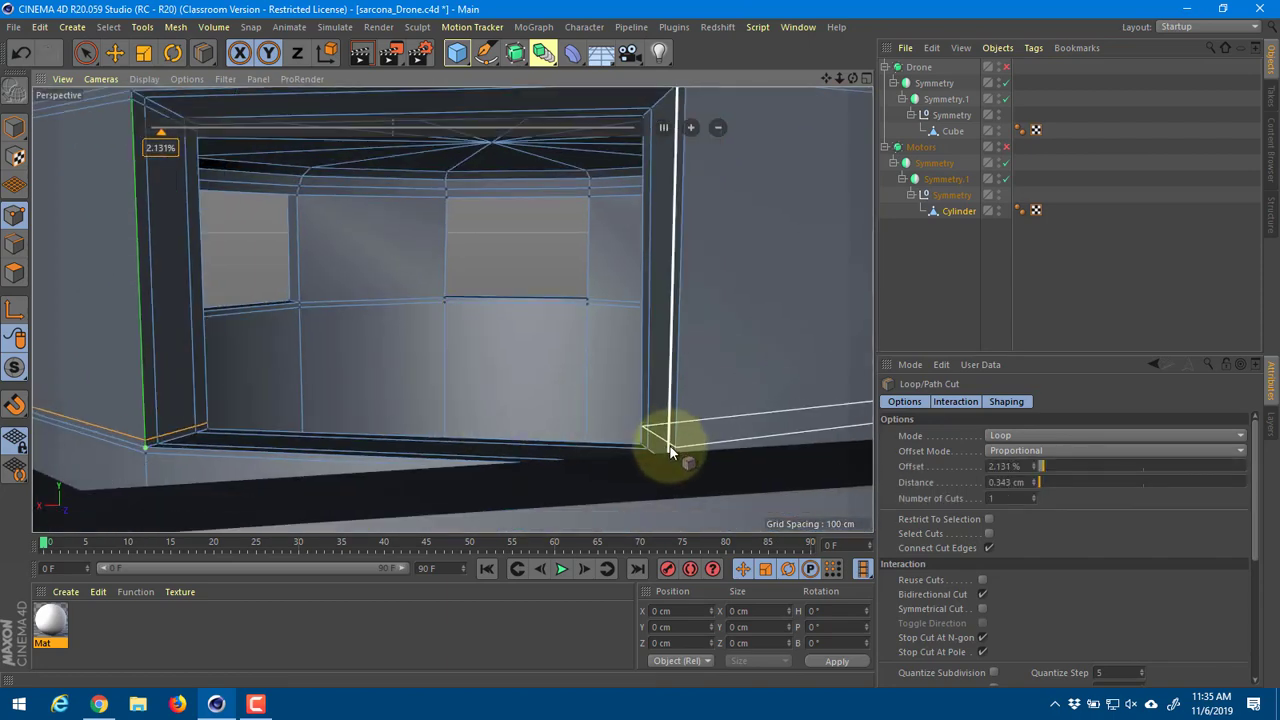
{"action": "left_click", "coordinate": [670, 455]}
{"action": "left_click_drag", "start_coordinate": [671, 457], "coordinate": [690, 264], "text": "alt"}
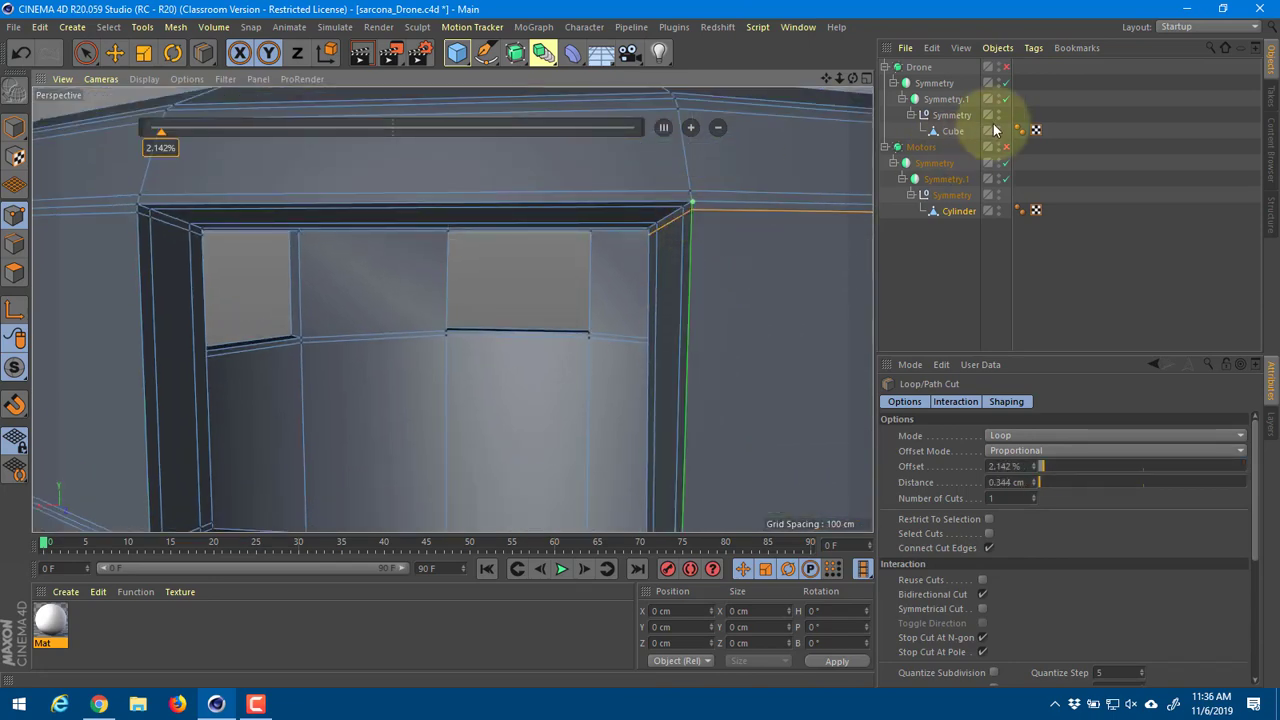
{"action": "left_click", "coordinate": [1006, 148]}
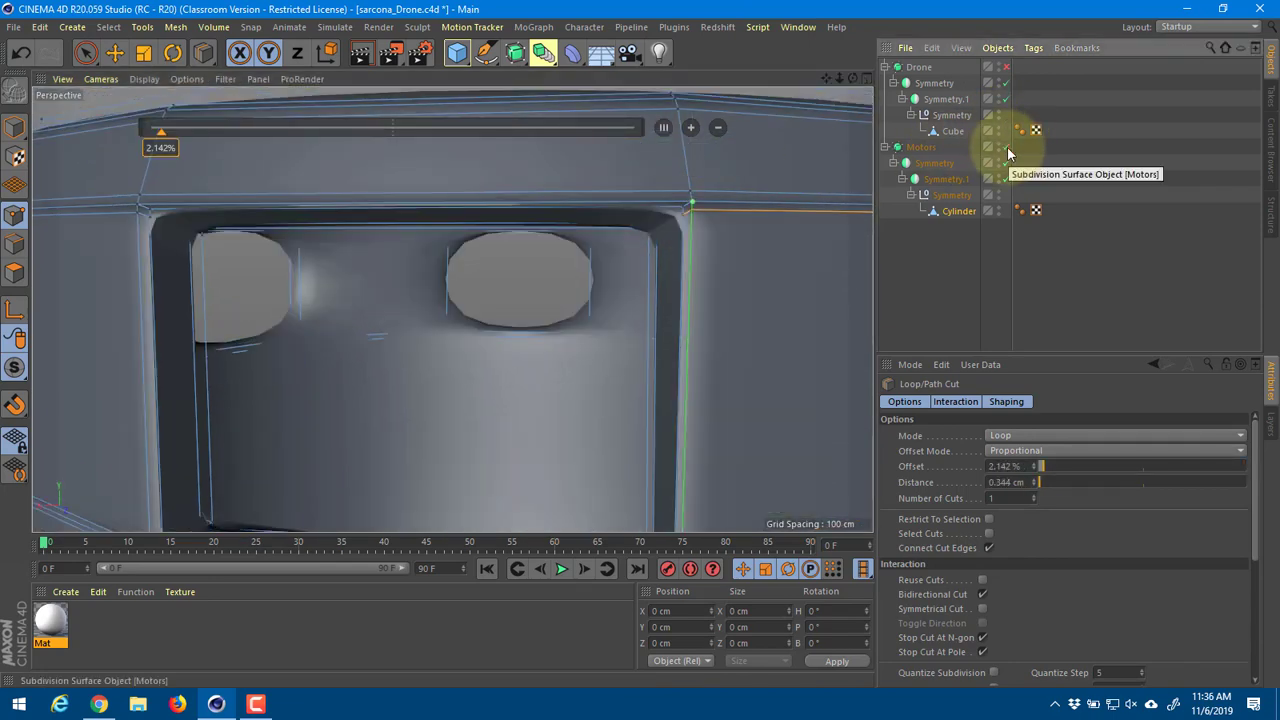
{"action": "left_click", "coordinate": [1007, 150]}
Step: Add supporting loop cuts near the upper and lower edges of the following motor wall panels, at offsets of about 96 to 98%
{"action": "left_click_drag", "start_coordinate": [694, 251], "coordinate": [428, 370], "text": "alt"}
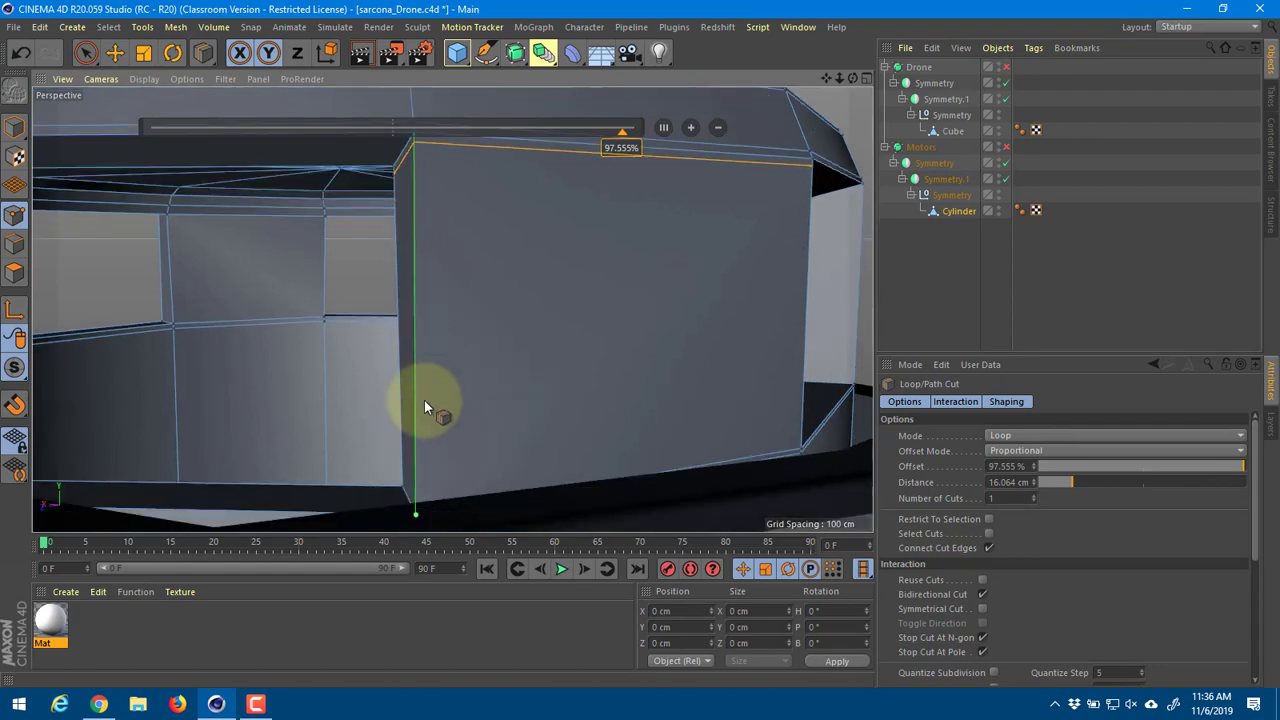
{"action": "left_click", "coordinate": [419, 500]}
{"action": "left_click_drag", "start_coordinate": [601, 387], "coordinate": [474, 296], "text": "alt"}
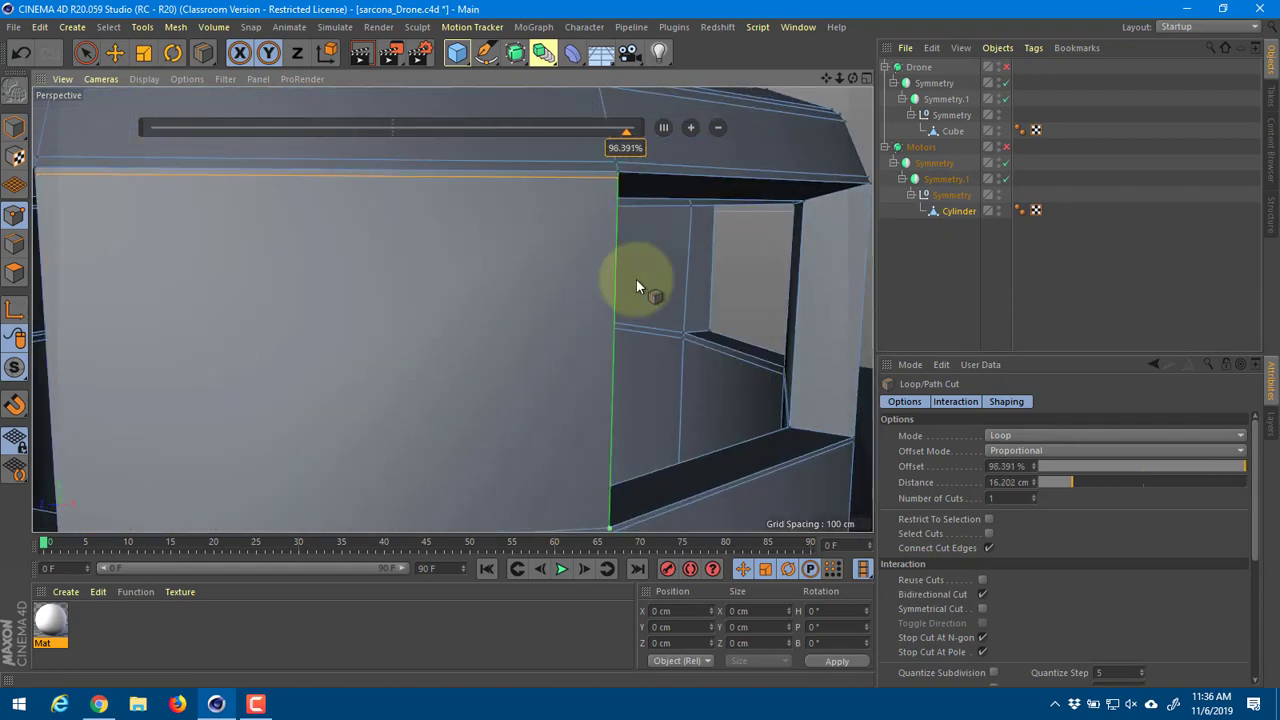
{"action": "left_click_drag", "start_coordinate": [617, 458], "coordinate": [639, 396], "text": "alt"}
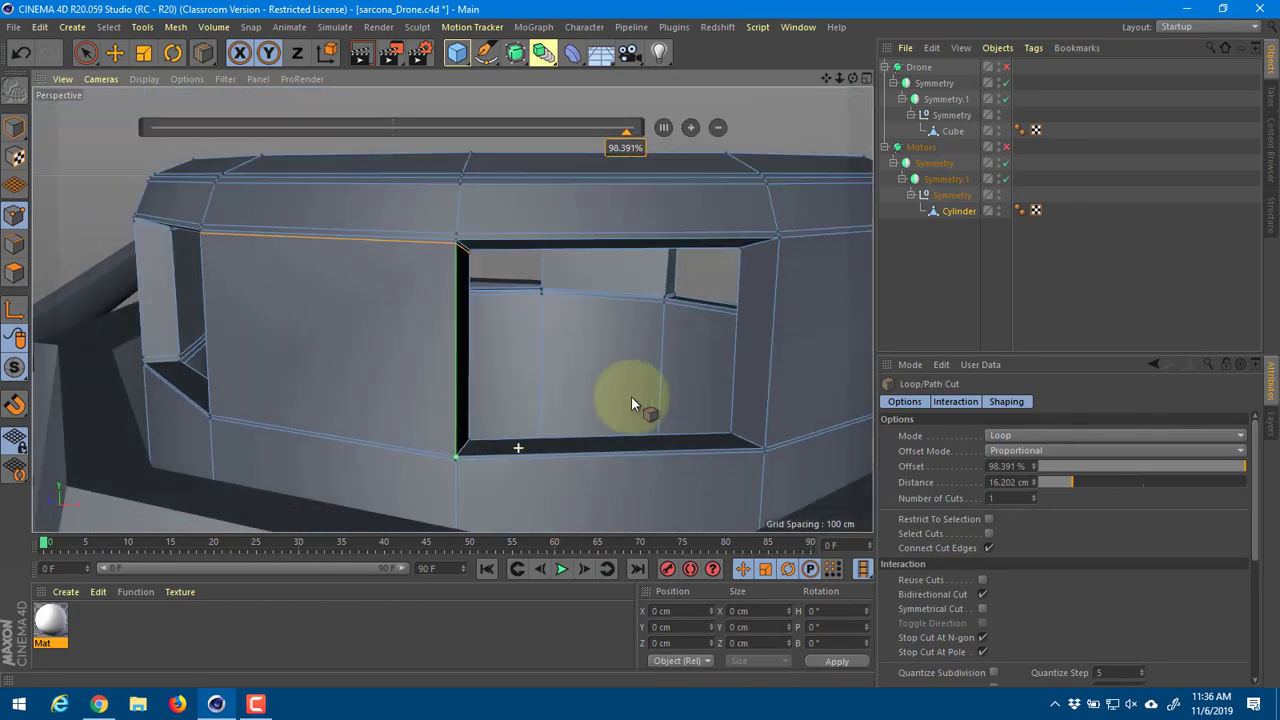
{"action": "left_click", "coordinate": [448, 448]}
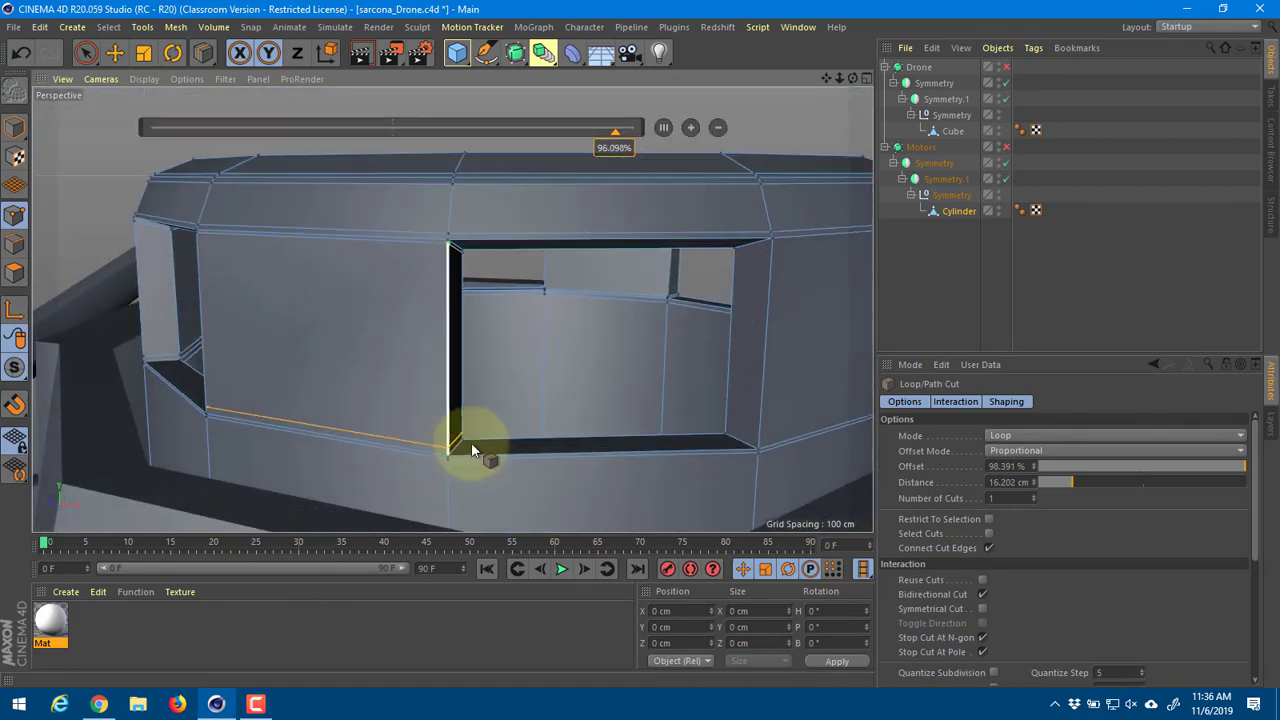
Step: Undo the last loop cut and add cuts near the upper and lower edges of the next wall panels, at about 2.2% and 95.4%
{"action": "left_click", "coordinate": [757, 441]}
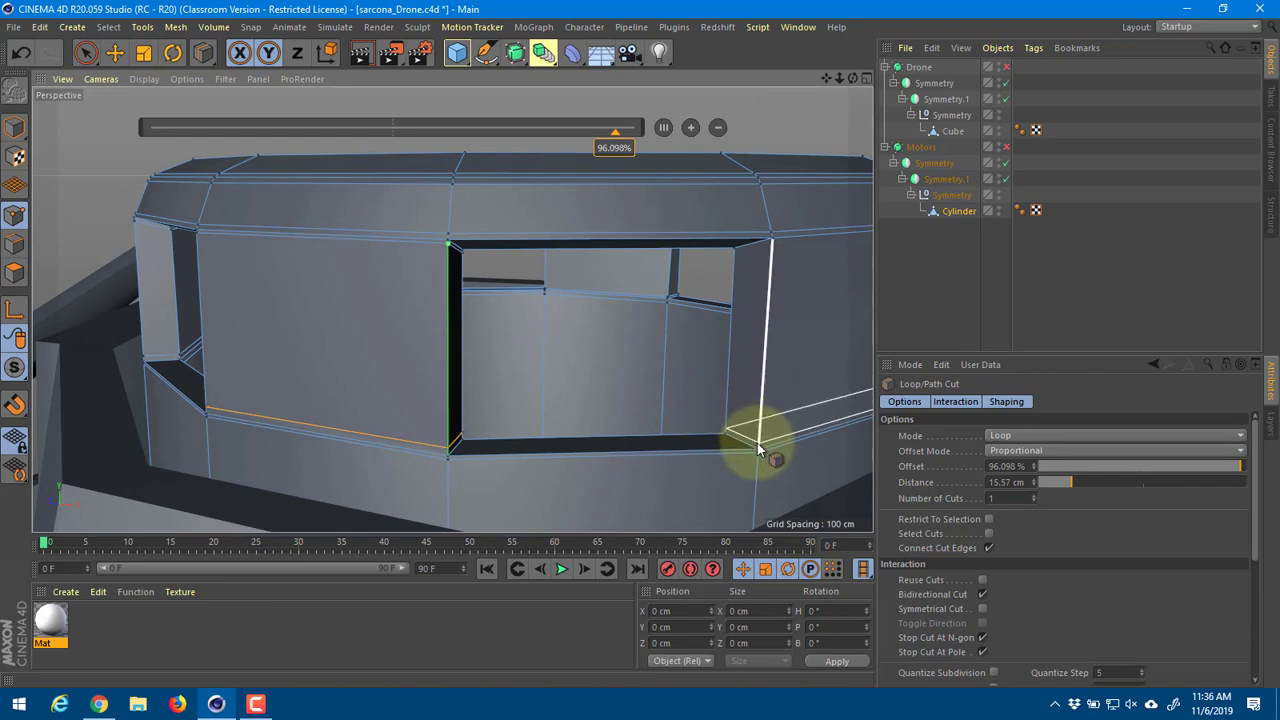
{"action": "key", "text": "ctrl+z"}
{"action": "left_click", "coordinate": [776, 245]}
{"action": "left_click_drag", "start_coordinate": [800, 262], "coordinate": [756, 281], "text": "alt"}
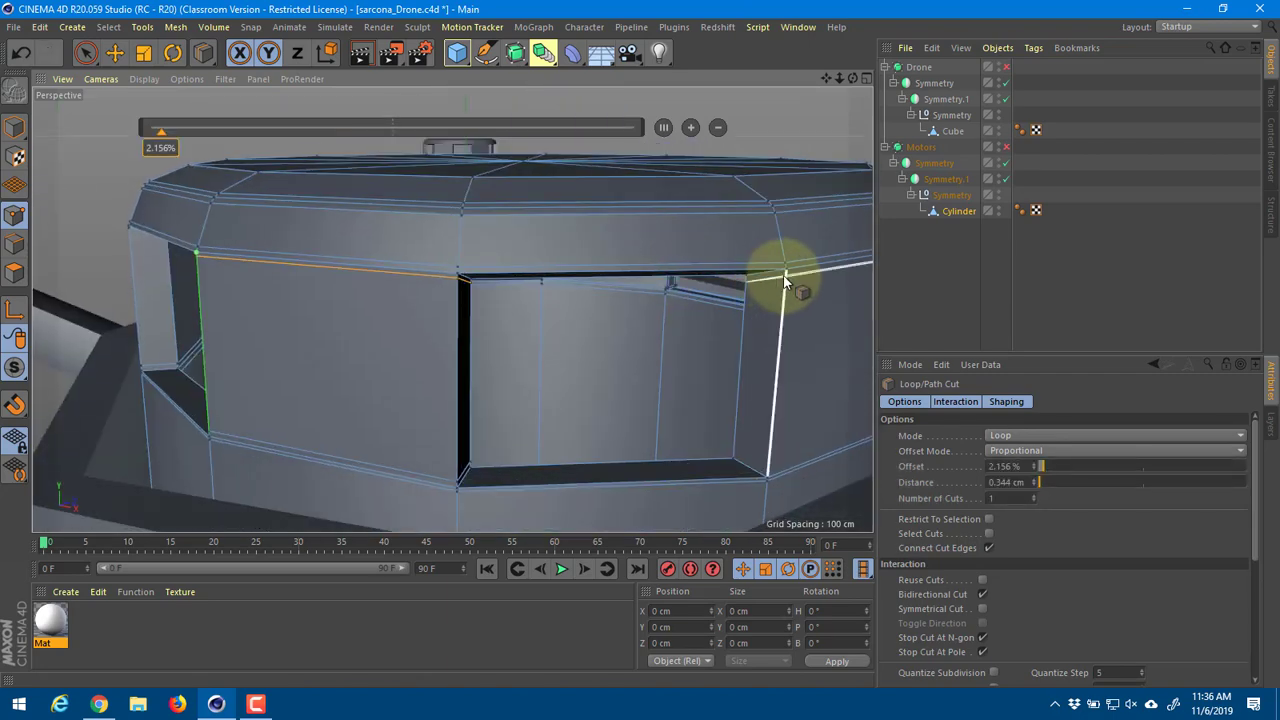
{"action": "left_click", "coordinate": [788, 385]}
{"action": "left_click", "coordinate": [769, 468]}
Step: Add supporting loop cuts around the depth of the motor vent frames, close to the inner and outer rims of the openings
{"action": "left_click_drag", "start_coordinate": [805, 398], "coordinate": [726, 316], "text": "alt"}
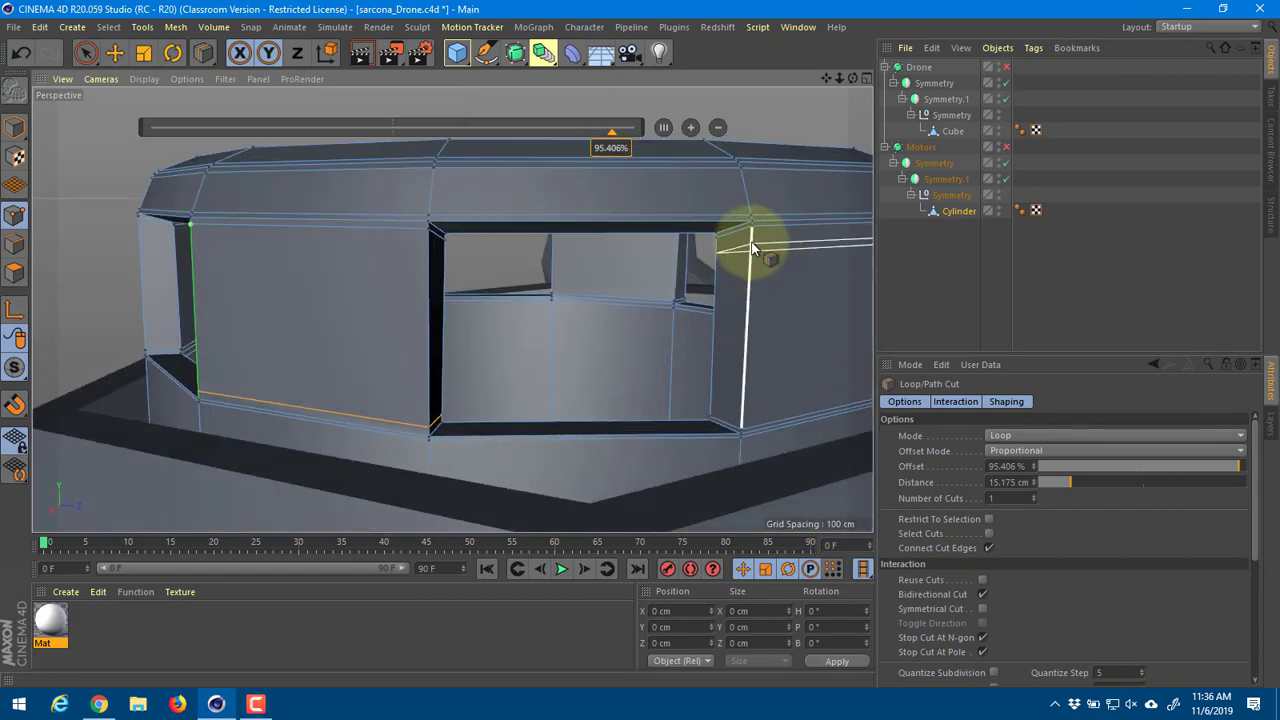
{"action": "left_click_drag", "start_coordinate": [740, 247], "coordinate": [714, 394], "text": "alt"}
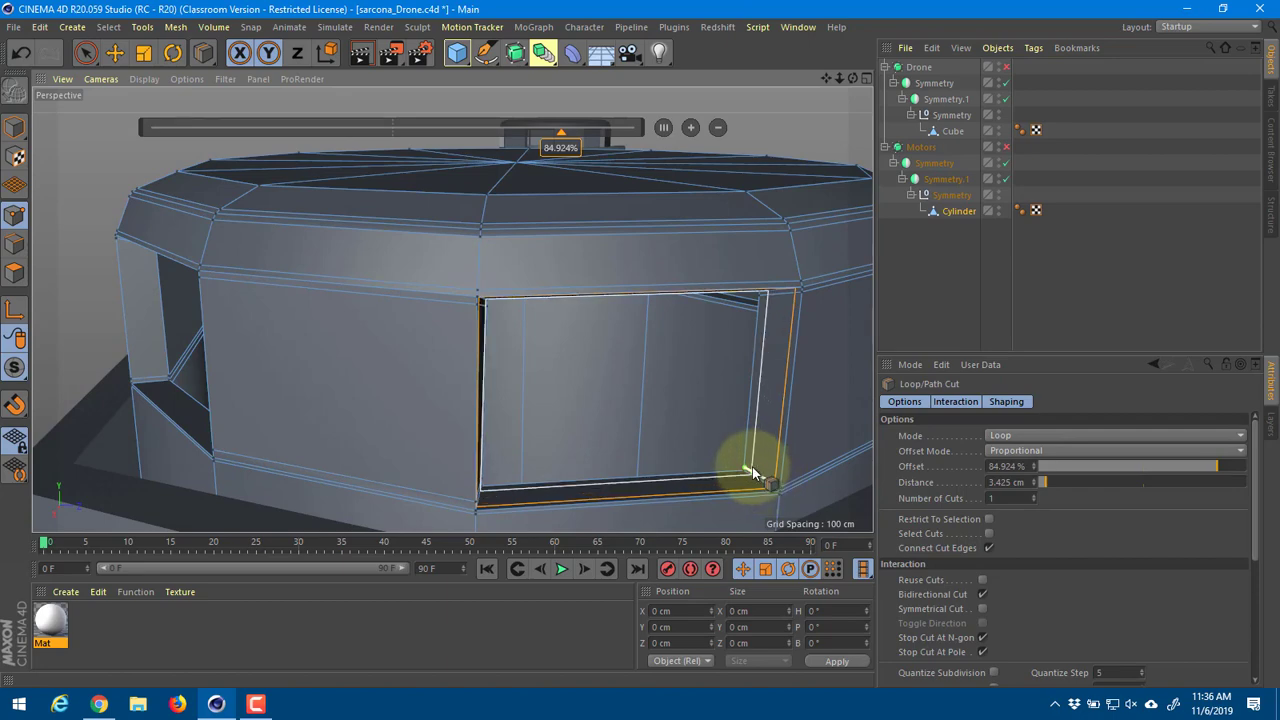
{"action": "left_click_drag", "start_coordinate": [589, 431], "coordinate": [780, 478], "text": "alt"}
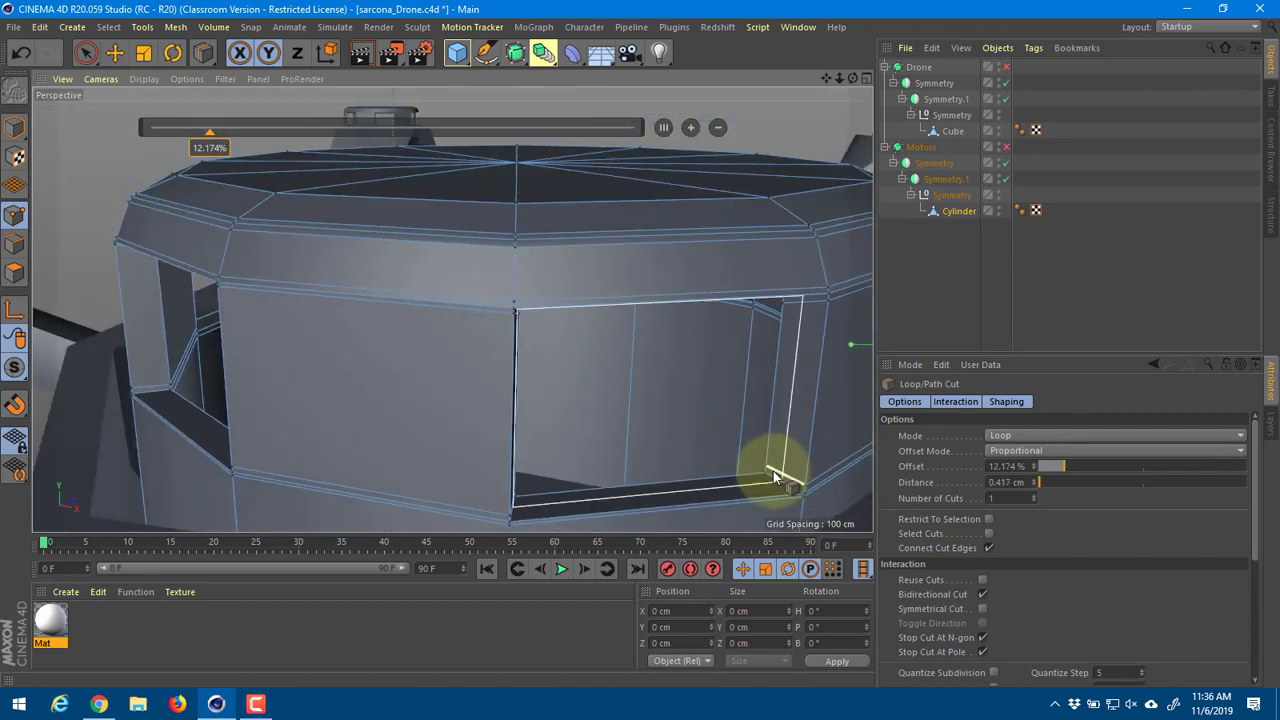
{"action": "left_click", "coordinate": [768, 468]}
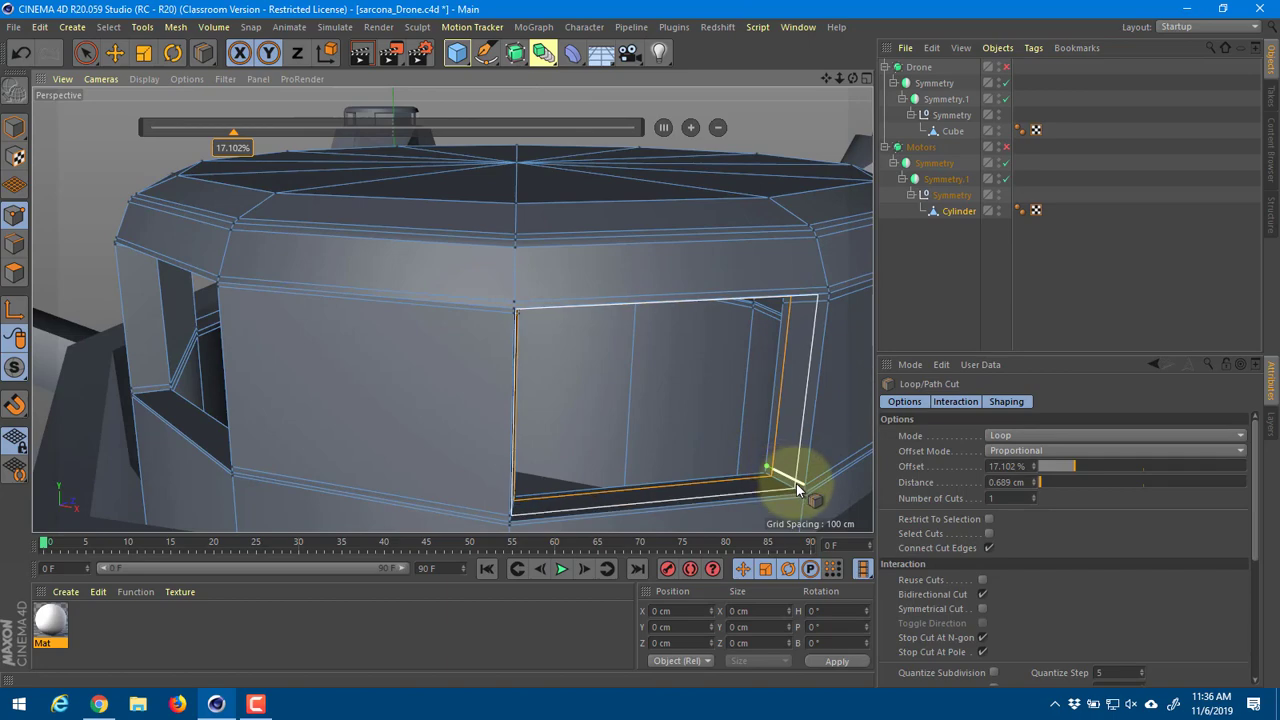
{"action": "left_click_drag", "start_coordinate": [600, 443], "coordinate": [820, 449], "text": "alt"}
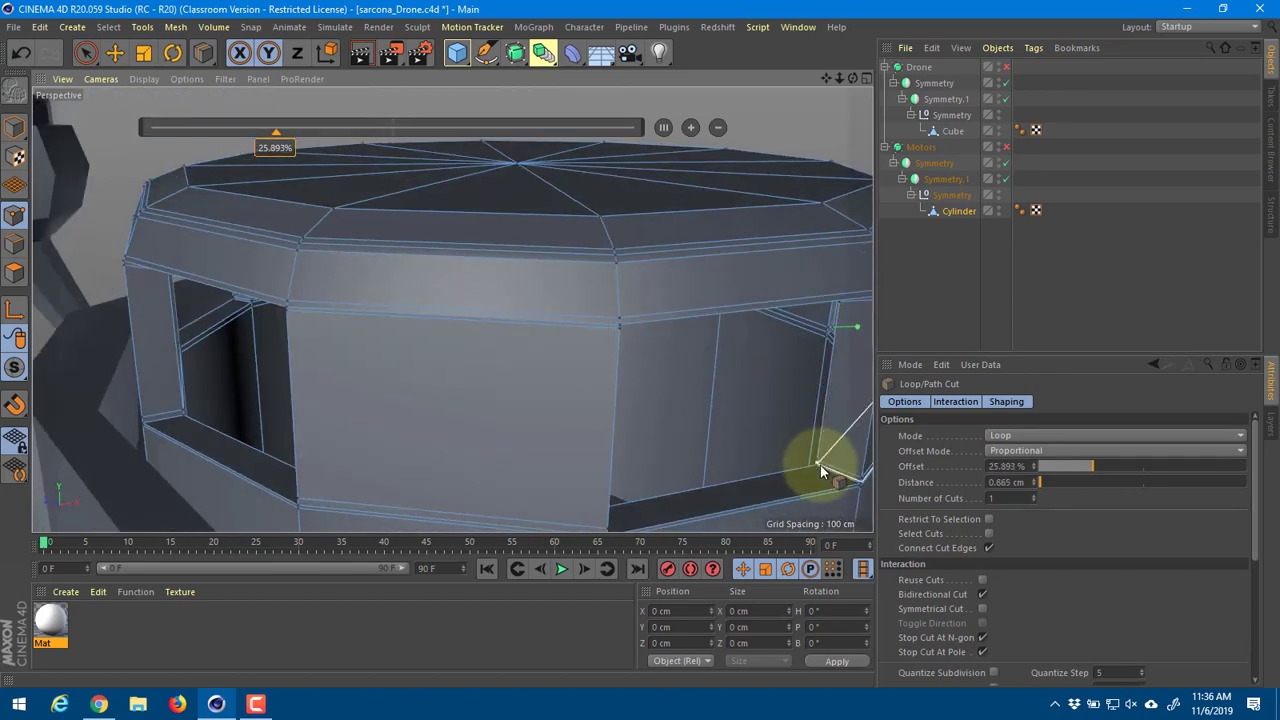
{"action": "left_click", "coordinate": [849, 476]}
Step: Continue the supporting loop cuts around the remaining vent frames, placing the last one near the outer rim at about 77%
{"action": "left_click_drag", "start_coordinate": [713, 463], "coordinate": [834, 438], "text": "alt"}
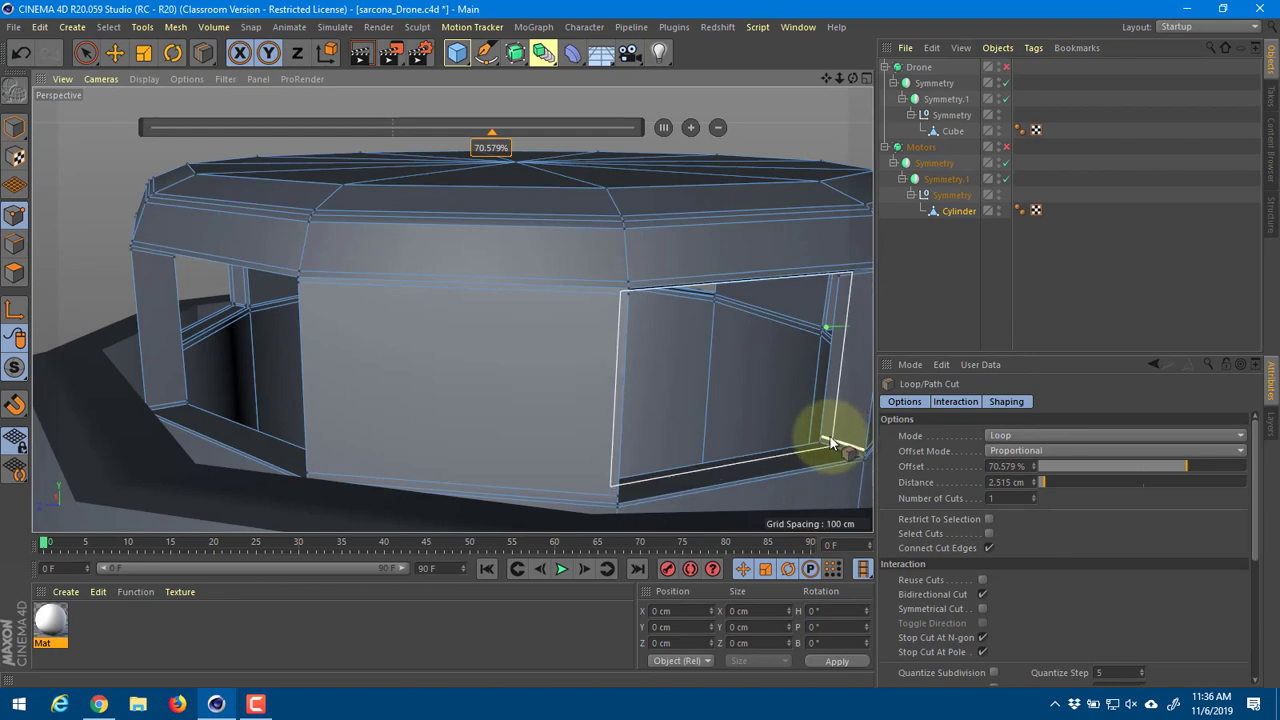
{"action": "left_click", "coordinate": [854, 448]}
{"action": "left_click_drag", "start_coordinate": [510, 449], "coordinate": [786, 414], "text": "alt"}
{"action": "left_click", "coordinate": [847, 424]}
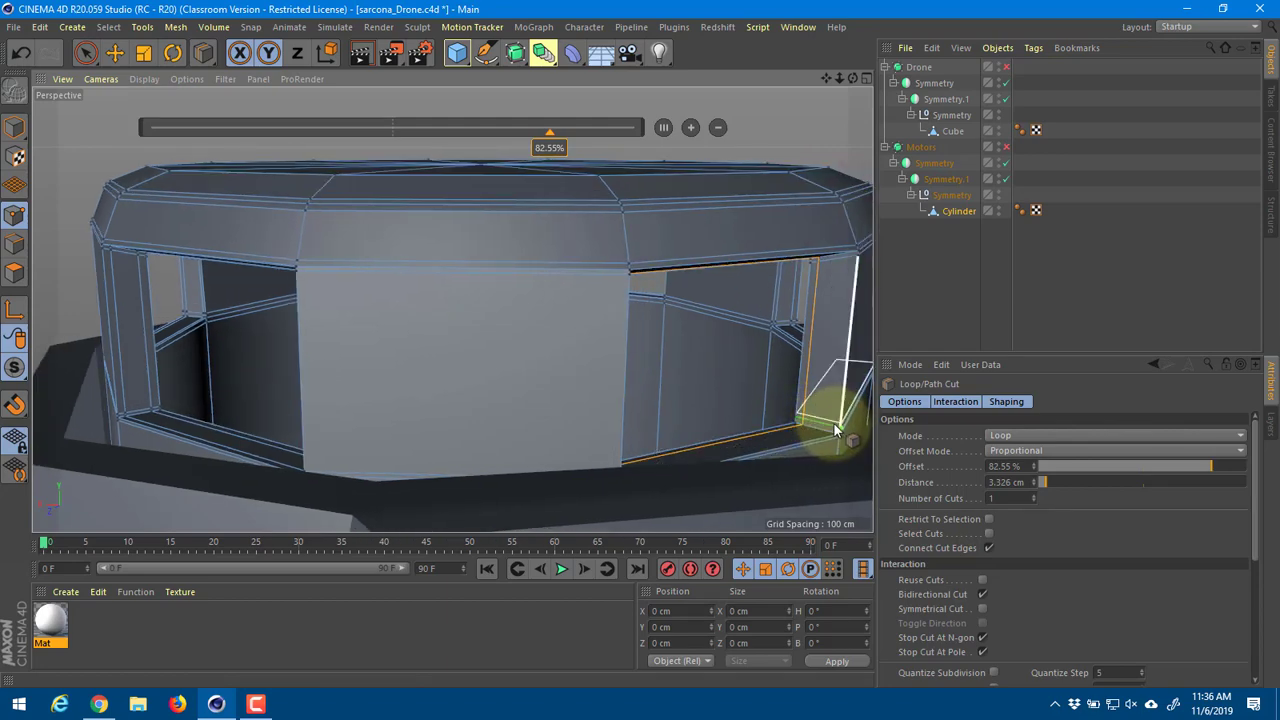
{"action": "left_click", "coordinate": [830, 427]}
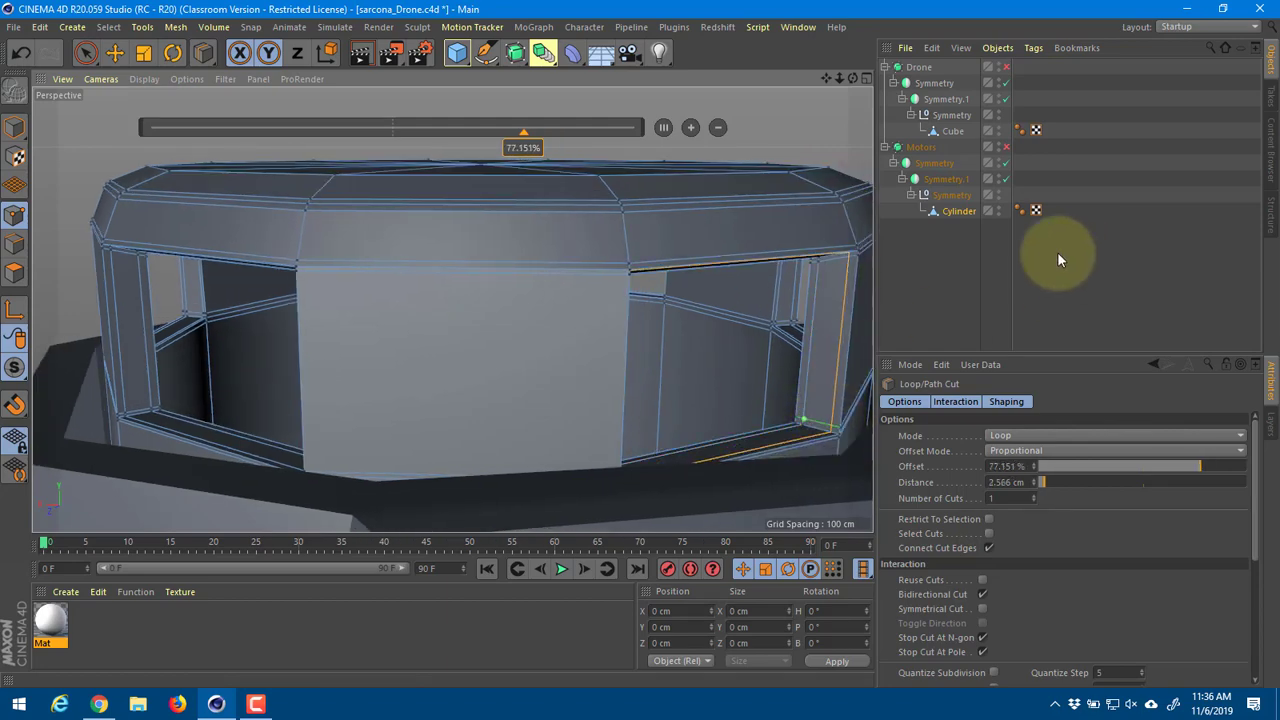
Step: Enable the Motors subdivision in Model mode and examine the smoothed vents and cap from several angles
{"action": "left_click", "coordinate": [1007, 147]}
{"action": "right_click_drag", "start_coordinate": [569, 254], "coordinate": [340, 280], "text": "alt"}
{"action": "left_click_drag", "start_coordinate": [533, 334], "coordinate": [182, 240], "text": "alt"}
{"action": "key", "text": "e"}
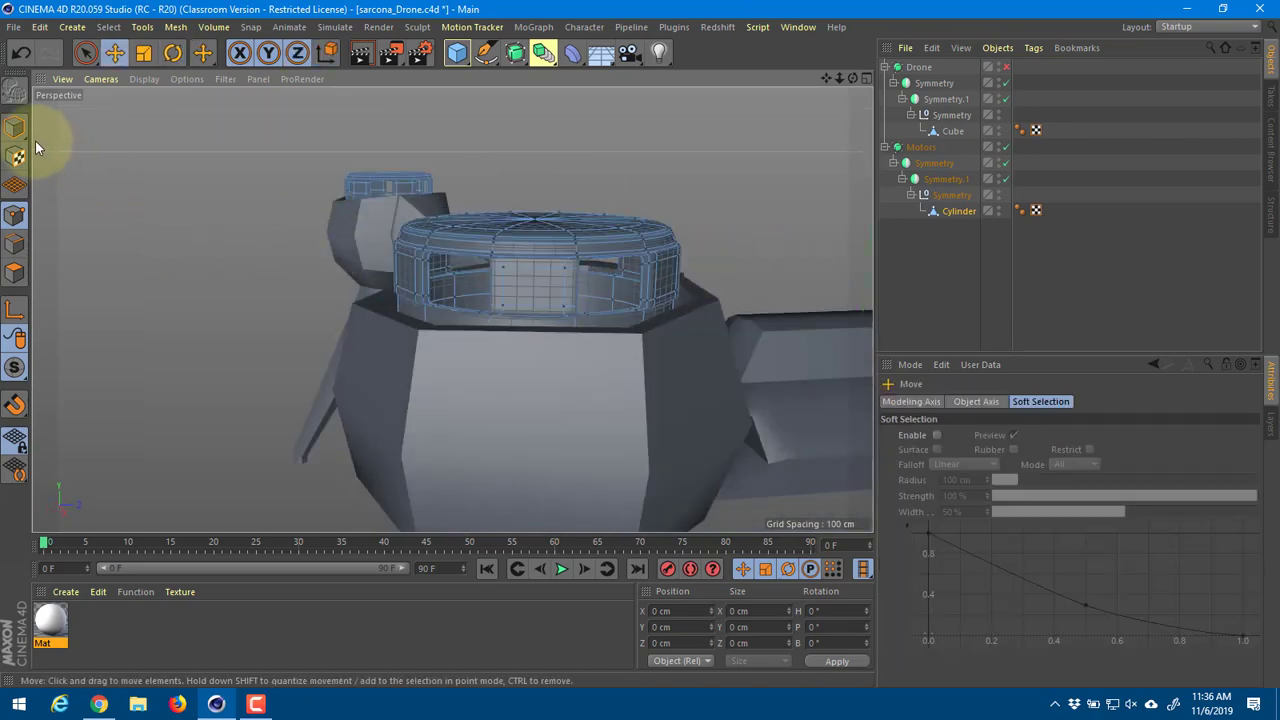
{"action": "left_click", "coordinate": [14, 127]}
{"action": "left_click", "coordinate": [103, 137]}
{"action": "left_click_drag", "start_coordinate": [273, 246], "coordinate": [299, 330], "text": "alt"}
{"action": "left_click_drag", "start_coordinate": [519, 342], "coordinate": [409, 255], "text": "alt"}
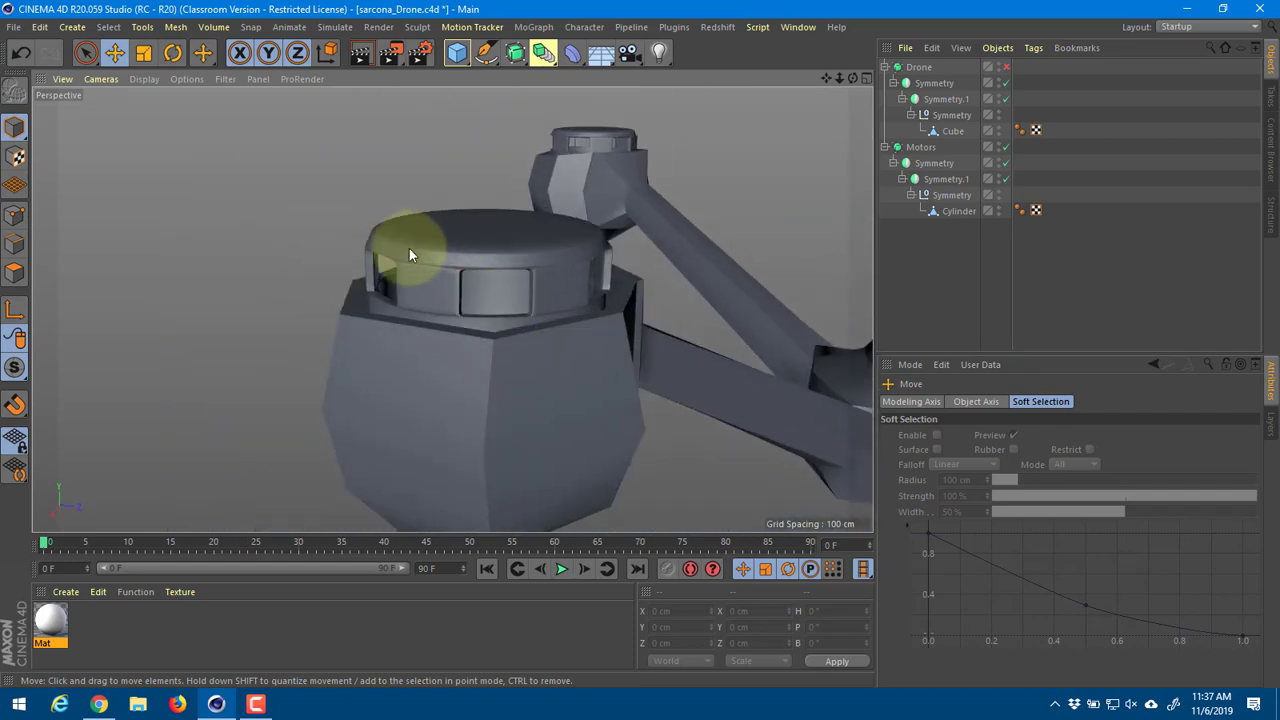
{"action": "left_click", "coordinate": [473, 250]}
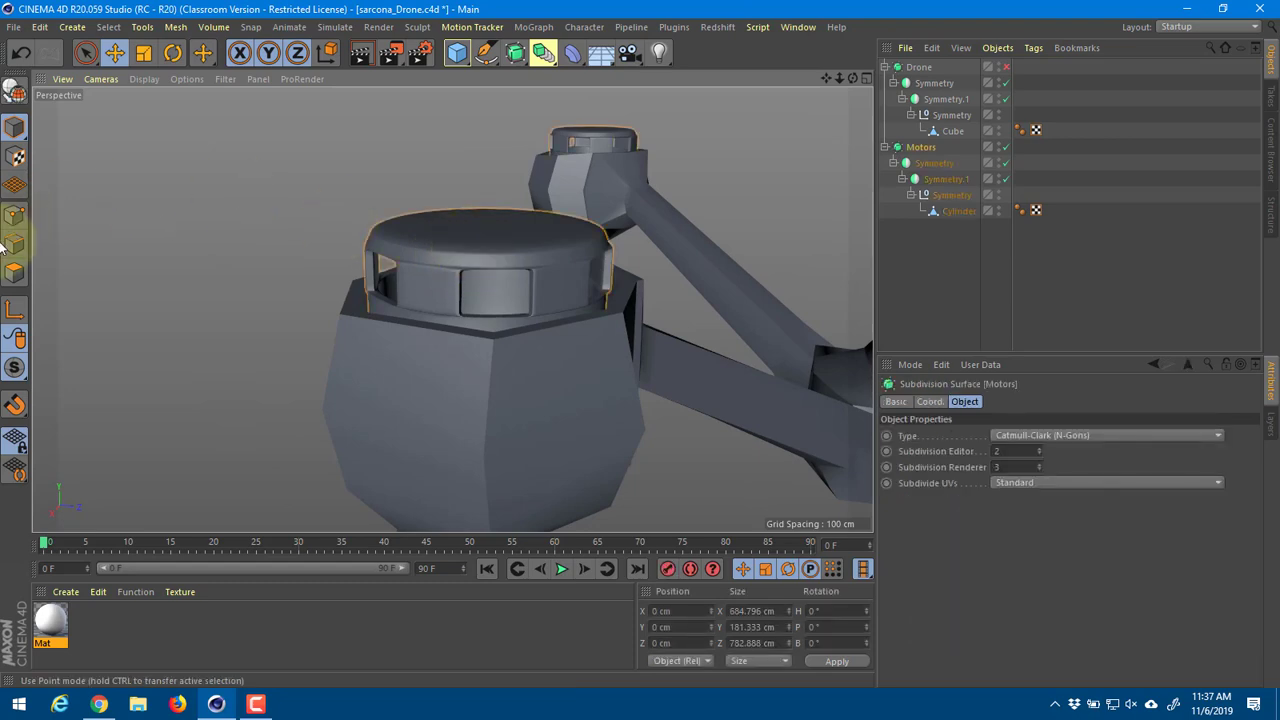
Step: Disable the Motors subdivision and loop-select the Cylinder's polygon band directly above the vents
{"action": "left_click", "coordinate": [1005, 147]}
{"action": "scroll", "coordinate": [580, 256], "scroll_direction": "up", "scroll_amount": 3}
{"action": "left_click", "coordinate": [14, 272]}
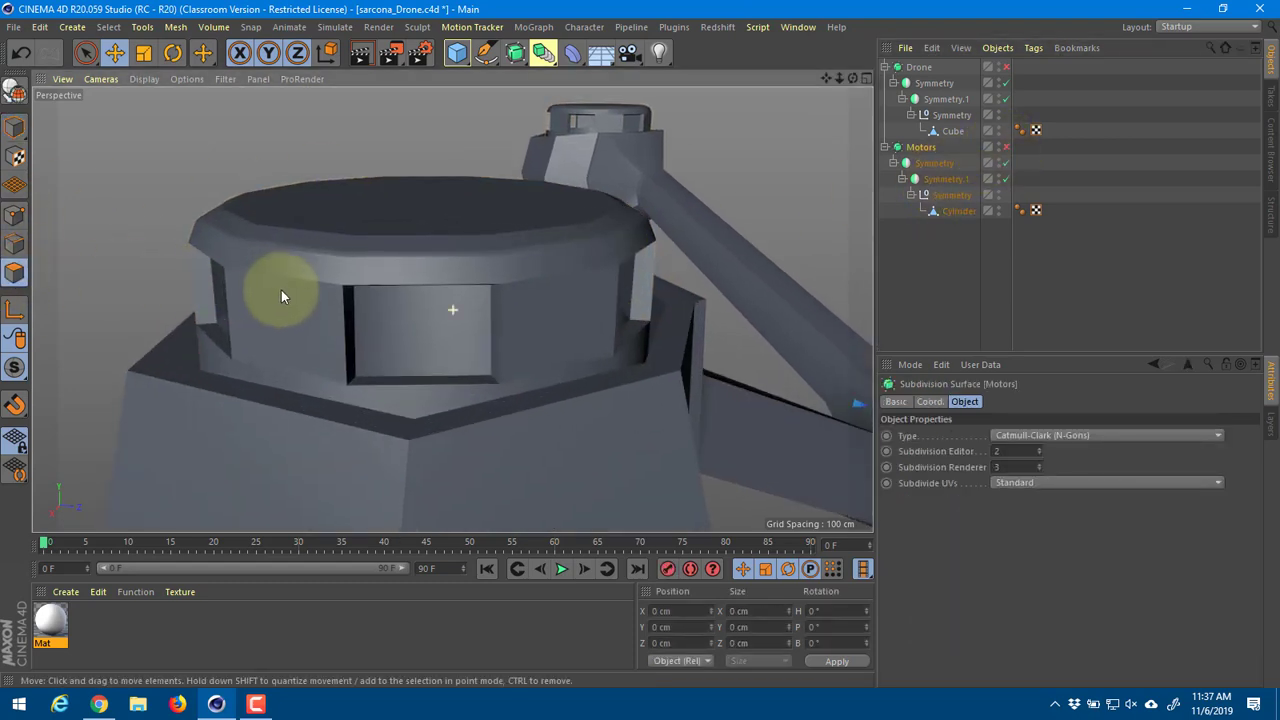
{"action": "left_click_drag", "start_coordinate": [277, 288], "coordinate": [97, 131], "text": "alt"}
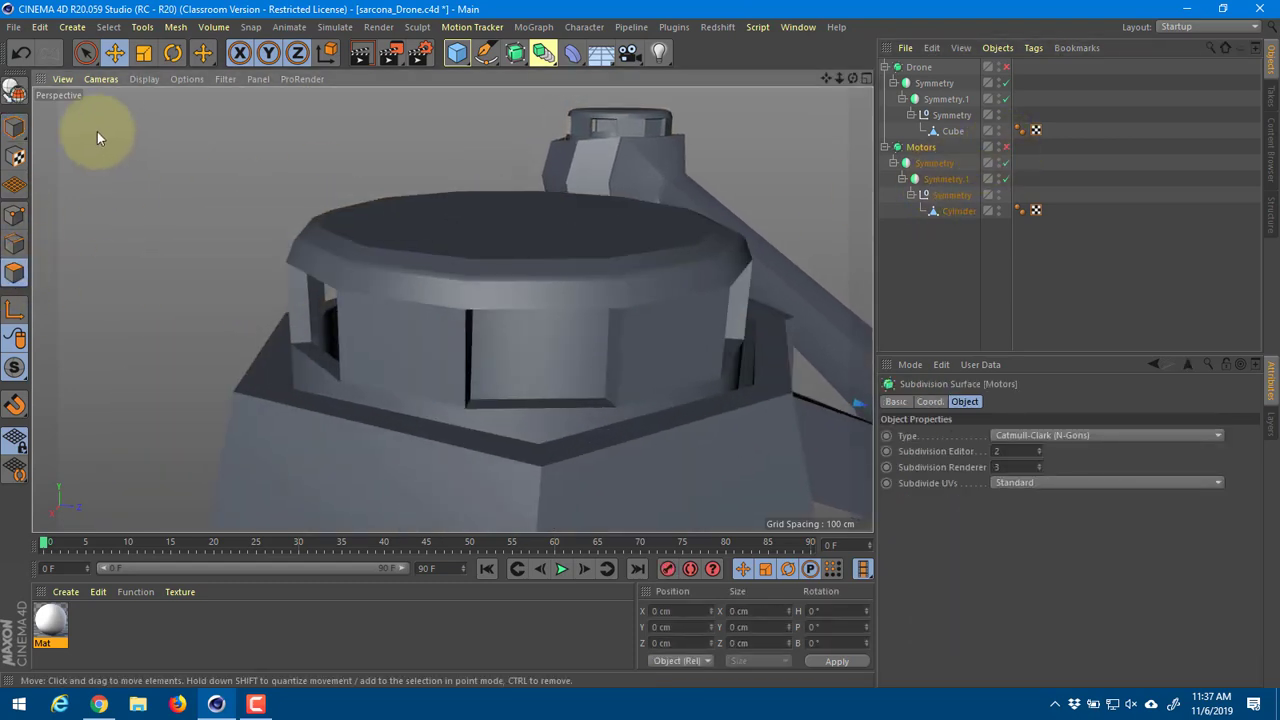
{"action": "left_click", "coordinate": [958, 211]}
{"action": "left_click_drag", "start_coordinate": [416, 266], "coordinate": [480, 250], "text": "alt"}
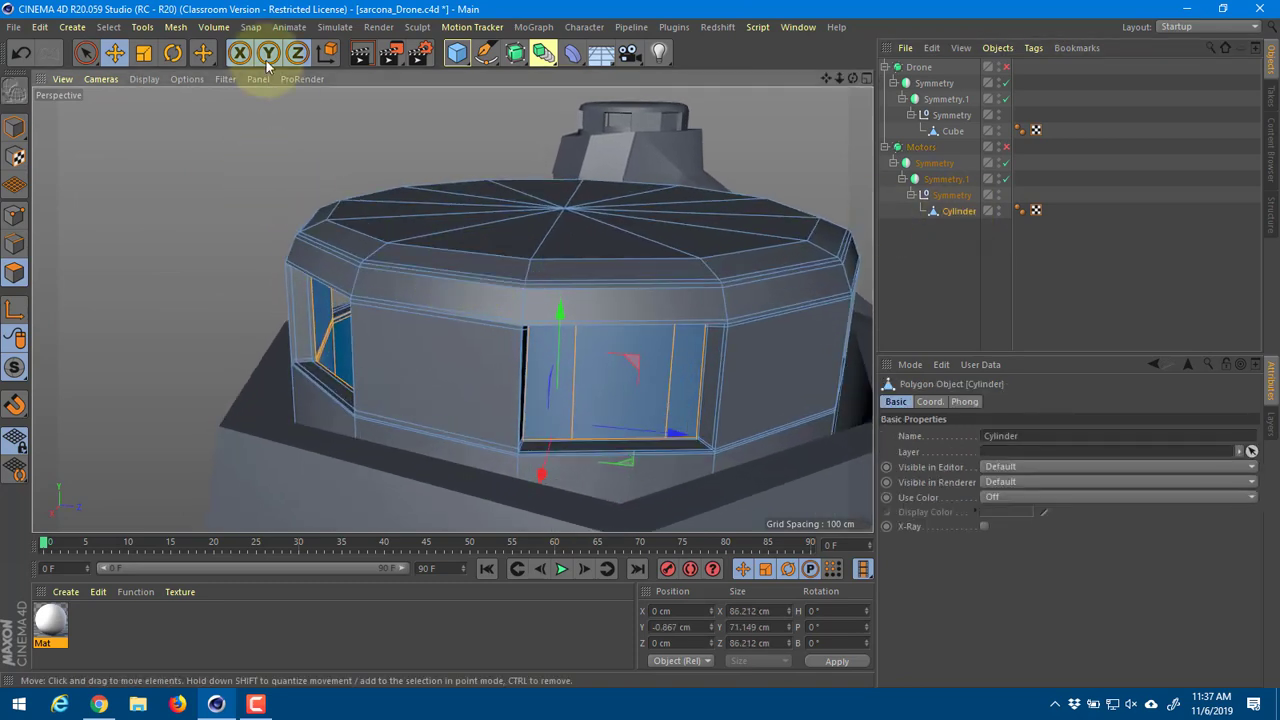
{"action": "left_click", "coordinate": [108, 27]}
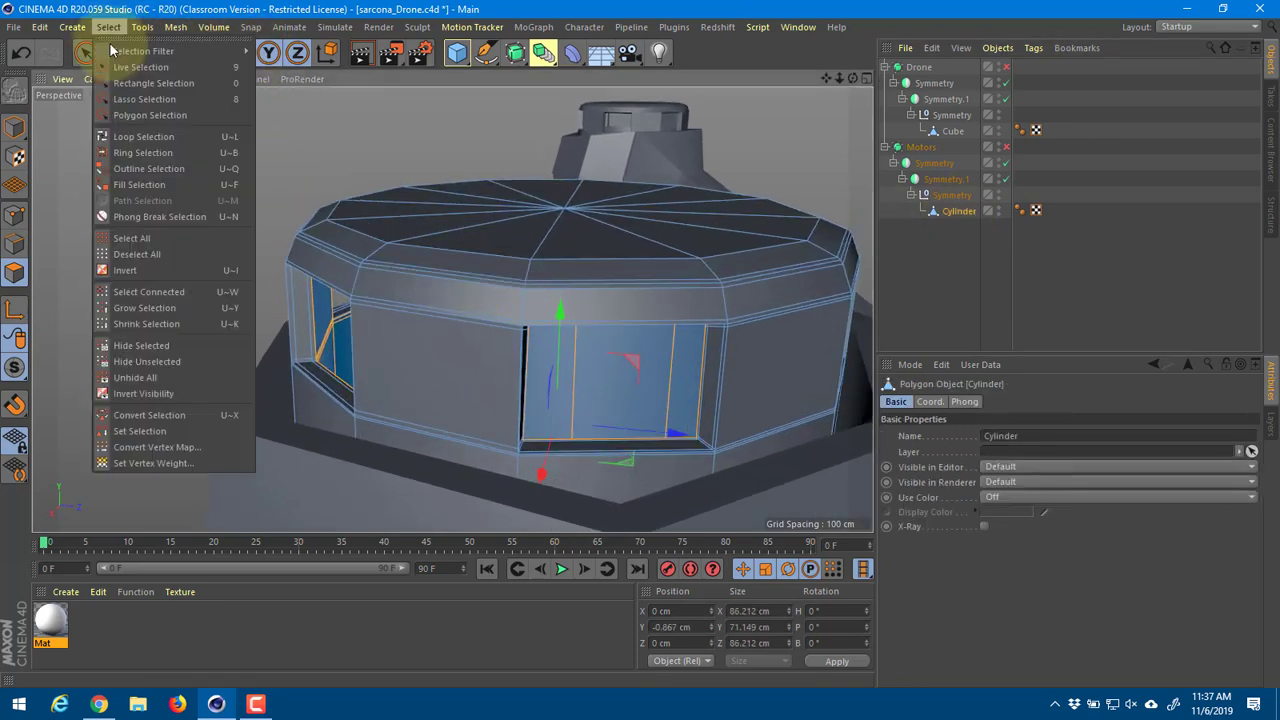
{"action": "left_click", "coordinate": [160, 136]}
{"action": "left_click", "coordinate": [385, 282]}
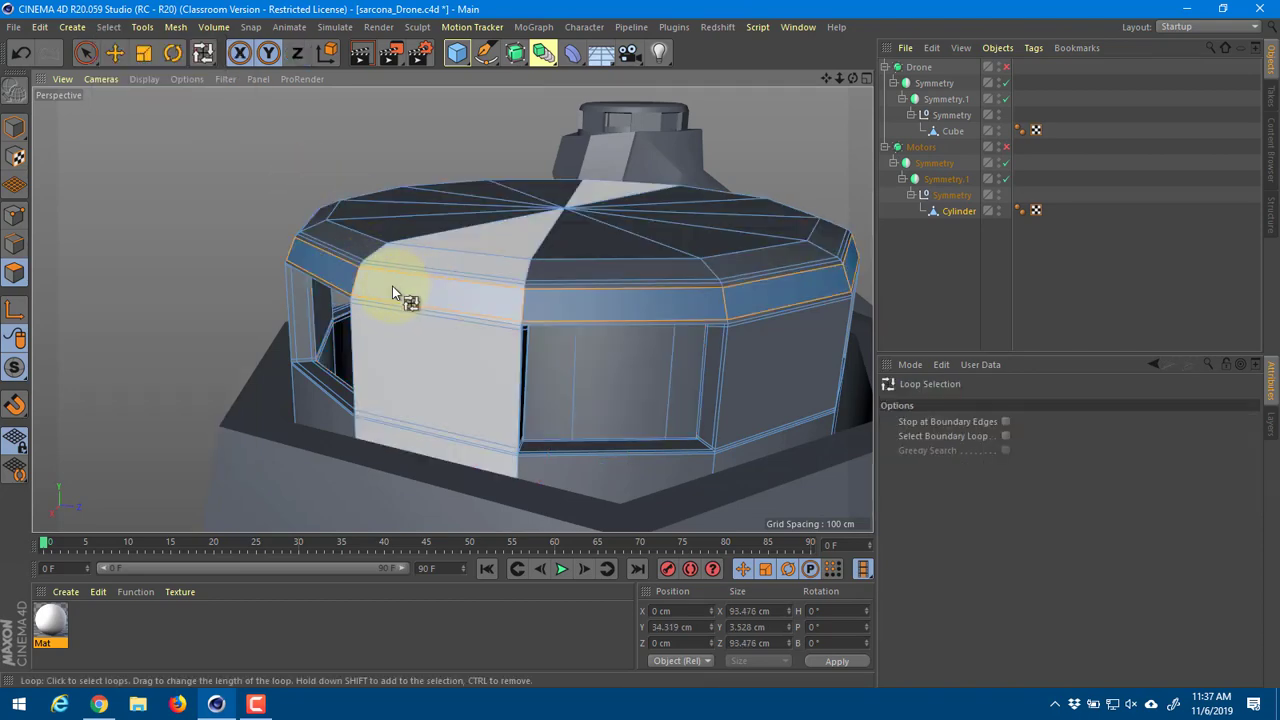
Step: Extrude the selected band outward with an offset of -2.2 cm and lower it to about Y 32.8 cm
{"action": "key", "text": "d"}
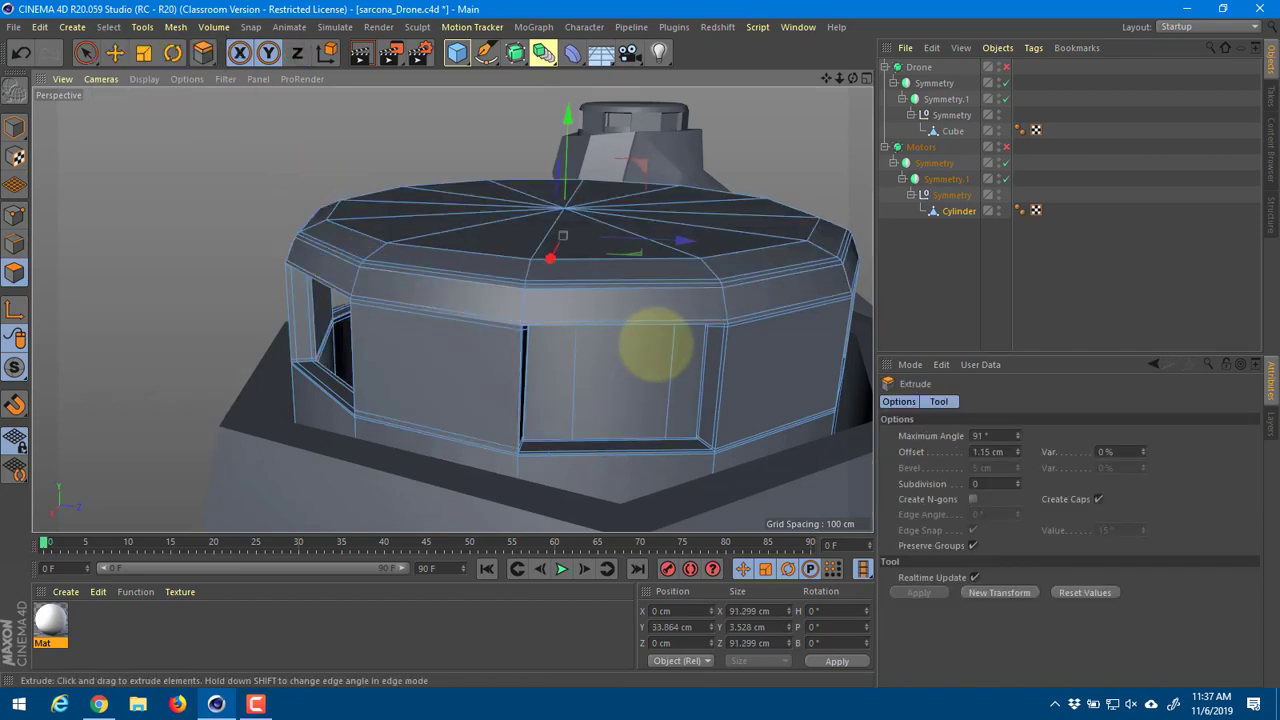
{"action": "left_click_drag", "start_coordinate": [637, 344], "coordinate": [645, 343]}
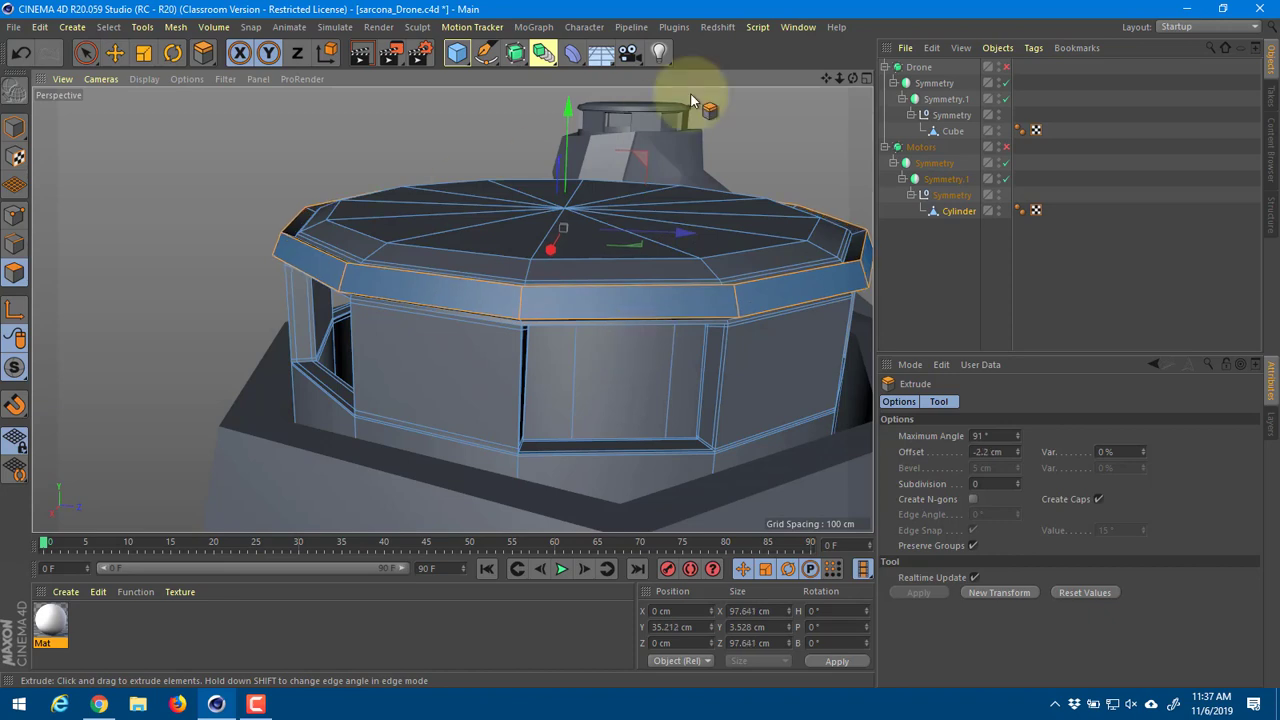
{"action": "left_click_drag", "start_coordinate": [568, 117], "coordinate": [569, 128]}
{"action": "scroll", "coordinate": [680, 217], "scroll_direction": "down", "scroll_amount": 2}
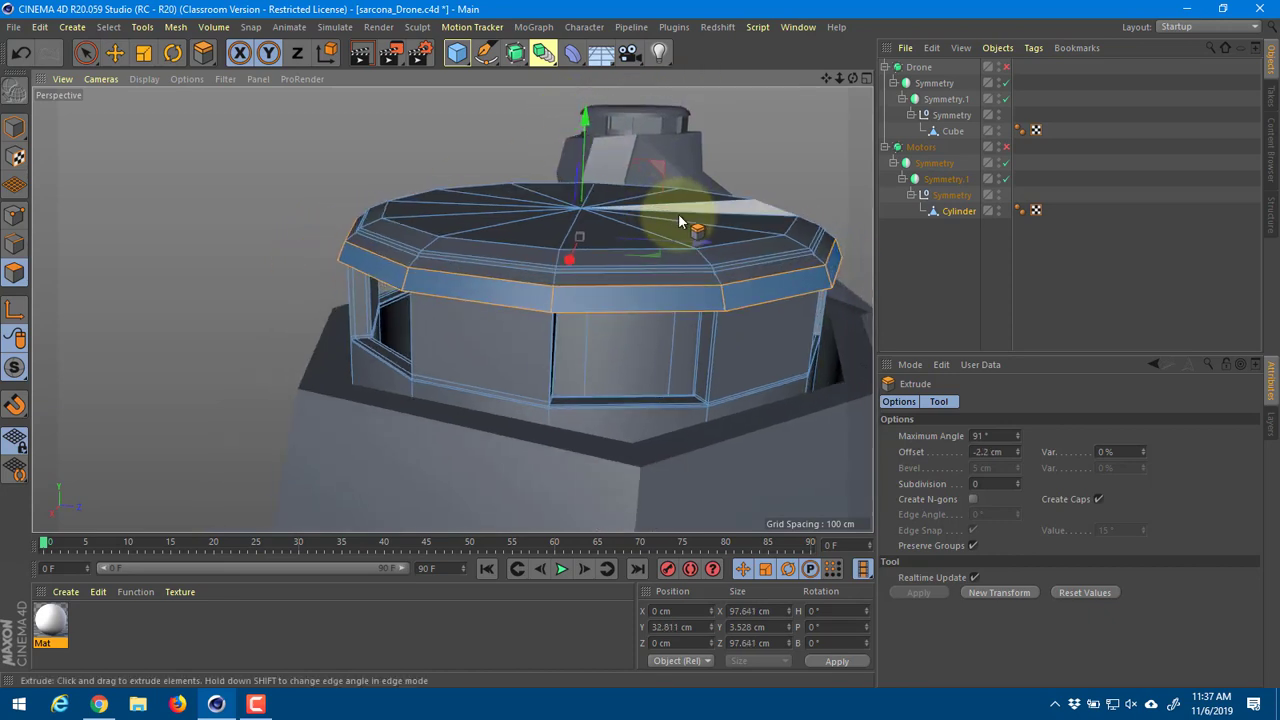
{"action": "middle_click_drag", "start_coordinate": [779, 198], "coordinate": [707, 200], "text": "alt"}
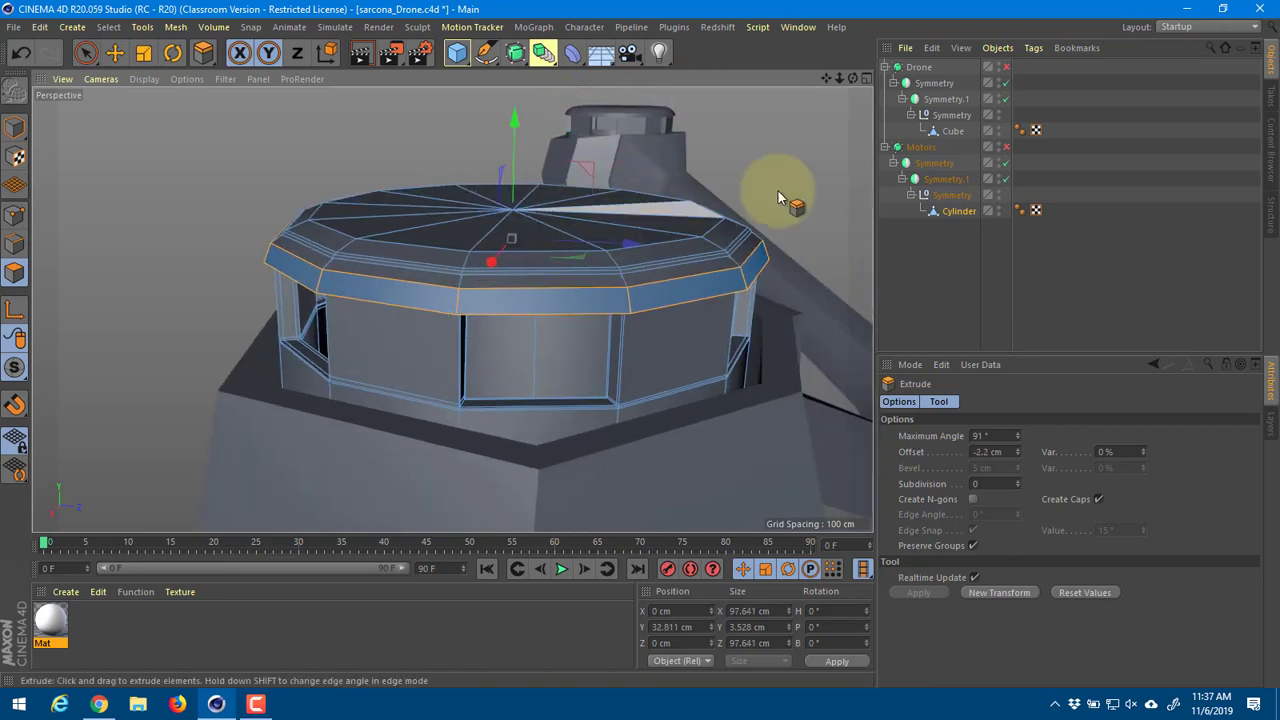
Step: Turn the Motors subdivision back on in Model mode, clear the selection and inspect the new rim on the motor cap
{"action": "left_click", "coordinate": [1007, 148]}
{"action": "left_click", "coordinate": [22, 134]}
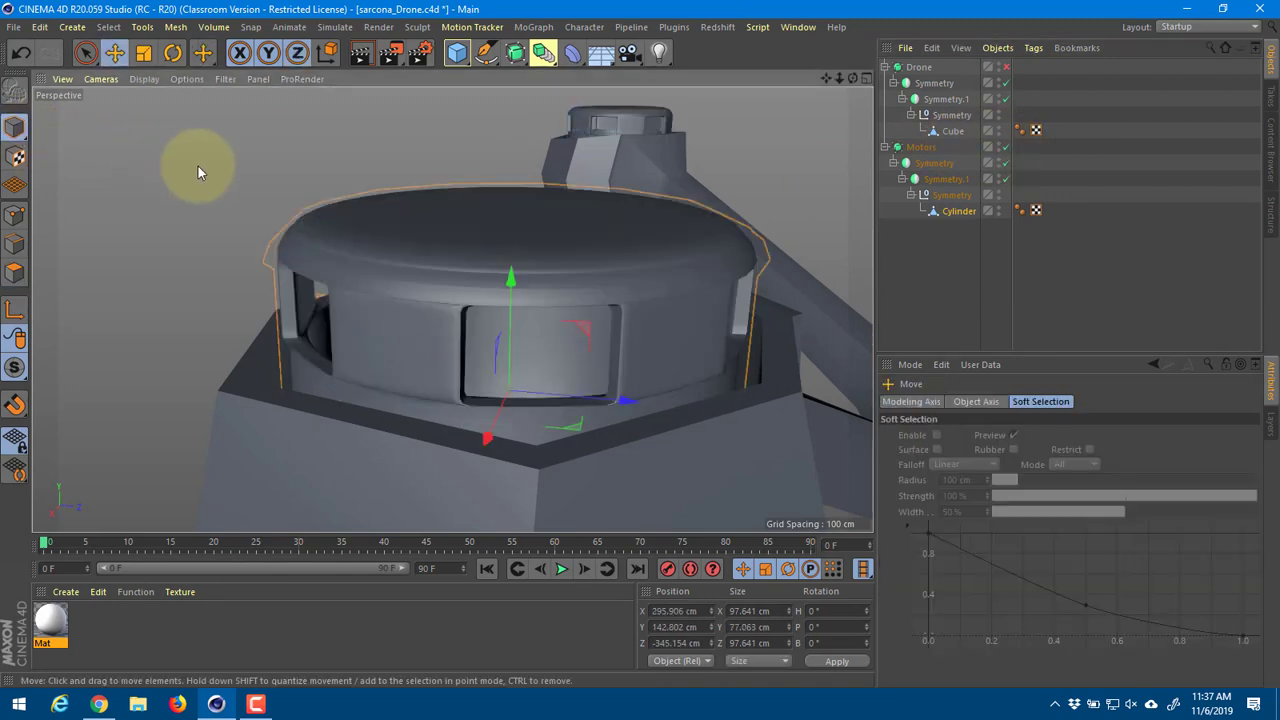
{"action": "left_click", "coordinate": [150, 158]}
{"action": "scroll", "coordinate": [448, 221], "scroll_direction": "down", "scroll_amount": 4}
{"action": "left_click_drag", "start_coordinate": [448, 221], "coordinate": [459, 340], "text": "alt"}
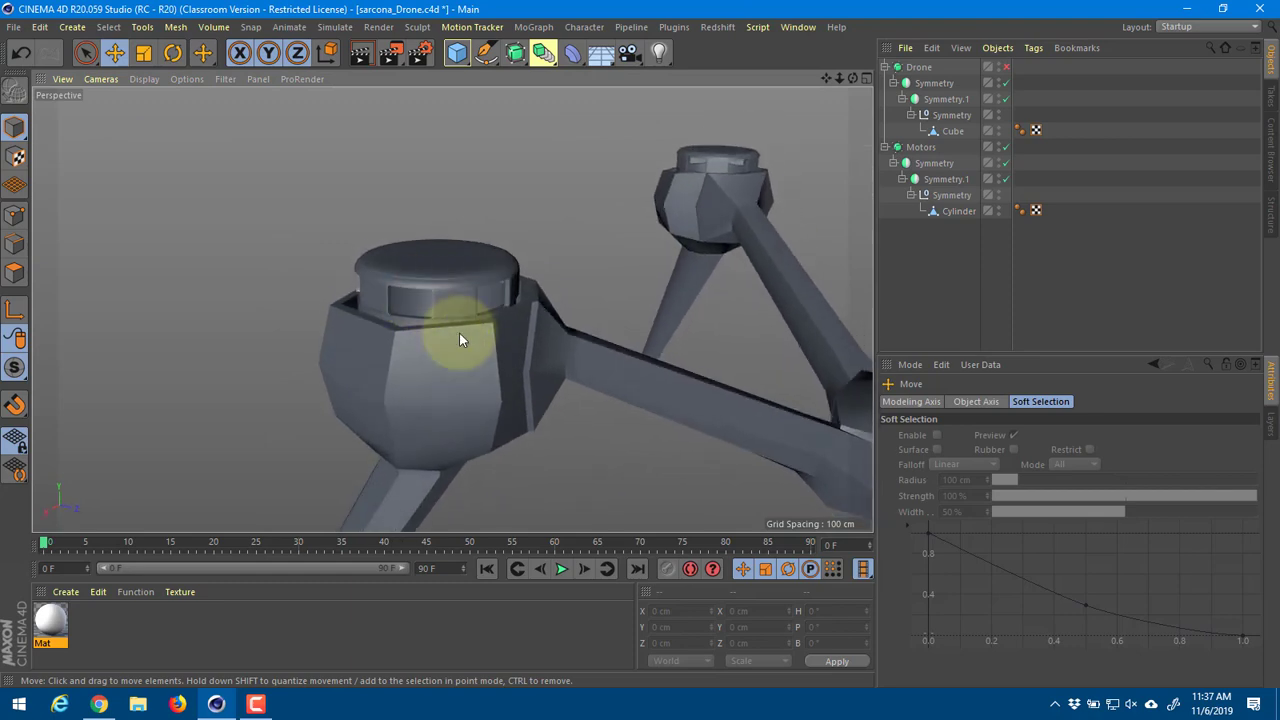
{"action": "scroll", "coordinate": [460, 328], "scroll_direction": "up", "scroll_amount": 5}
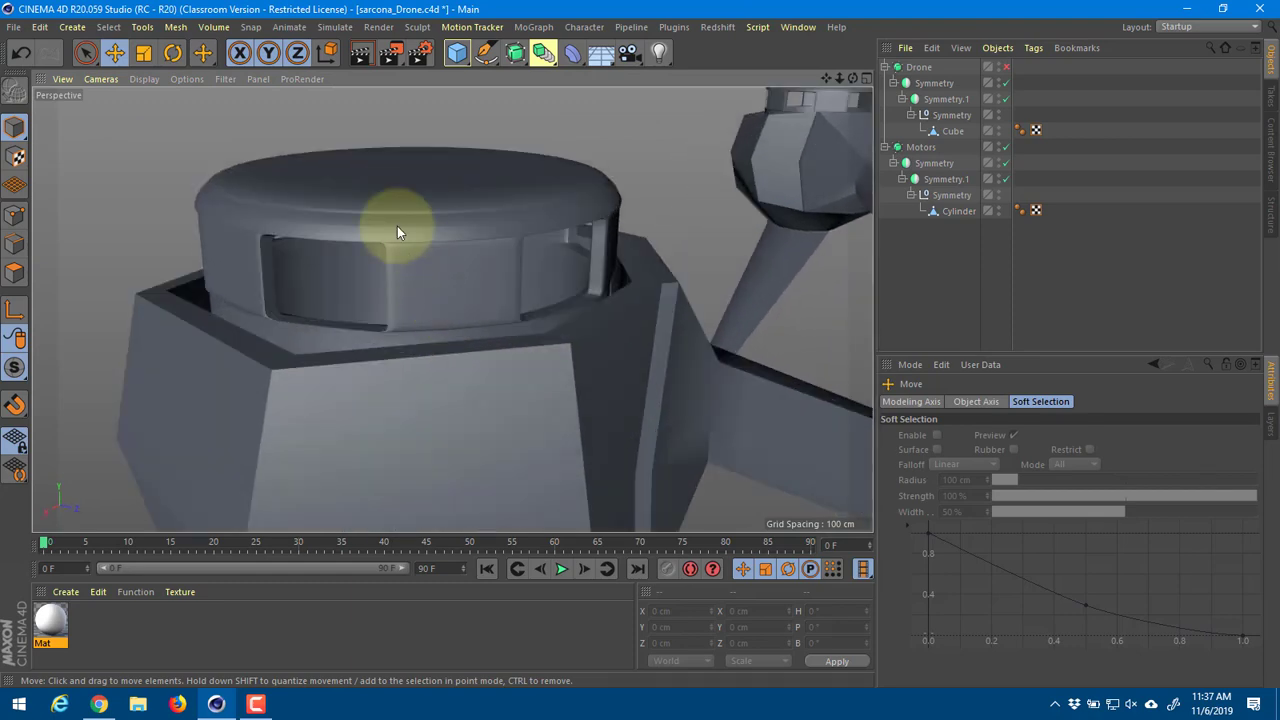
{"action": "scroll", "coordinate": [530, 283], "scroll_direction": "down", "scroll_amount": 5}
{"action": "mouse_move", "coordinate": [526, 280]}
{"action": "left_mouse_down", "text": "alt"}
{"action": "mouse_move", "coordinate": [506, 264]}
{"action": "mouse_move", "coordinate": [545, 258]}
{"action": "mouse_move", "coordinate": [536, 227]}
{"action": "mouse_move", "coordinate": [504, 315]}
{"action": "mouse_move", "coordinate": [514, 277]}
{"action": "left_mouse_up", "text": "alt"}
Step: Add a new Cylinder primitive and move it in the Top view onto the front motor at about X 290, Z -318 cm
{"action": "left_click_drag", "start_coordinate": [456, 53], "coordinate": [774, 75]}
{"action": "middle_click", "coordinate": [737, 244]}
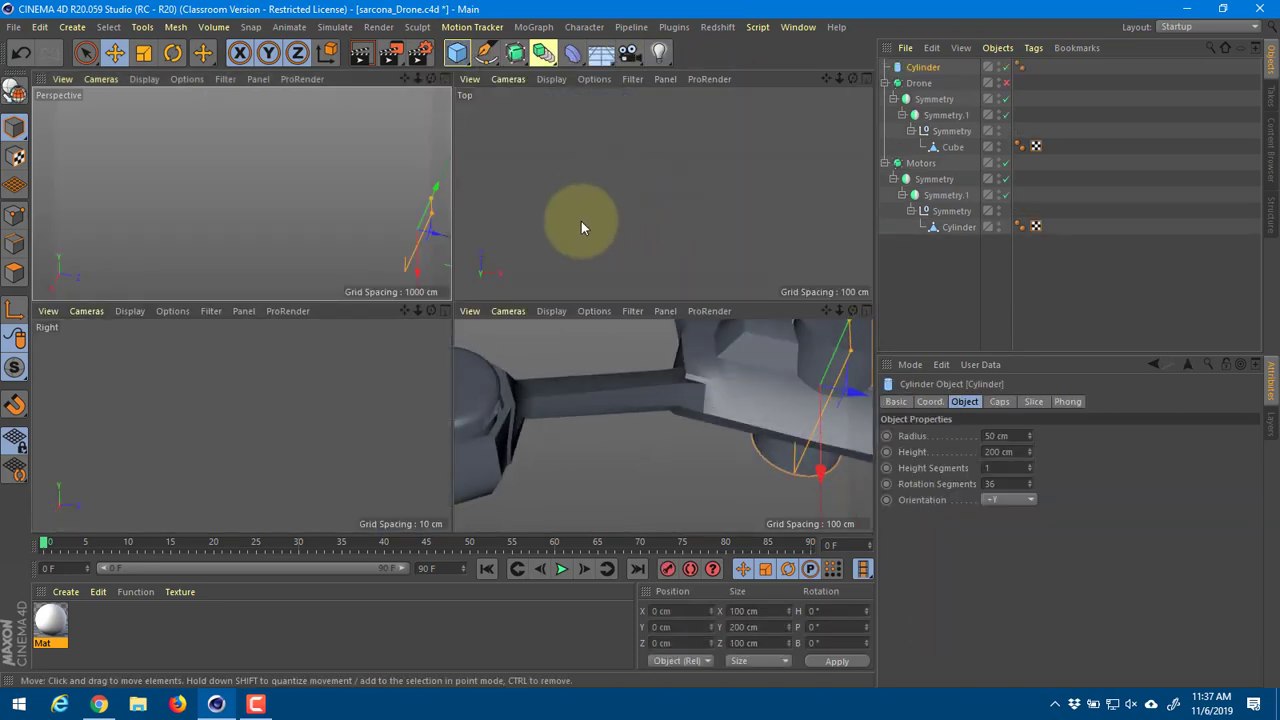
{"action": "middle_click", "coordinate": [681, 202]}
{"action": "scroll", "coordinate": [673, 208], "scroll_direction": "down", "scroll_amount": 5}
{"action": "middle_click_drag", "start_coordinate": [588, 186], "coordinate": [589, 316]}
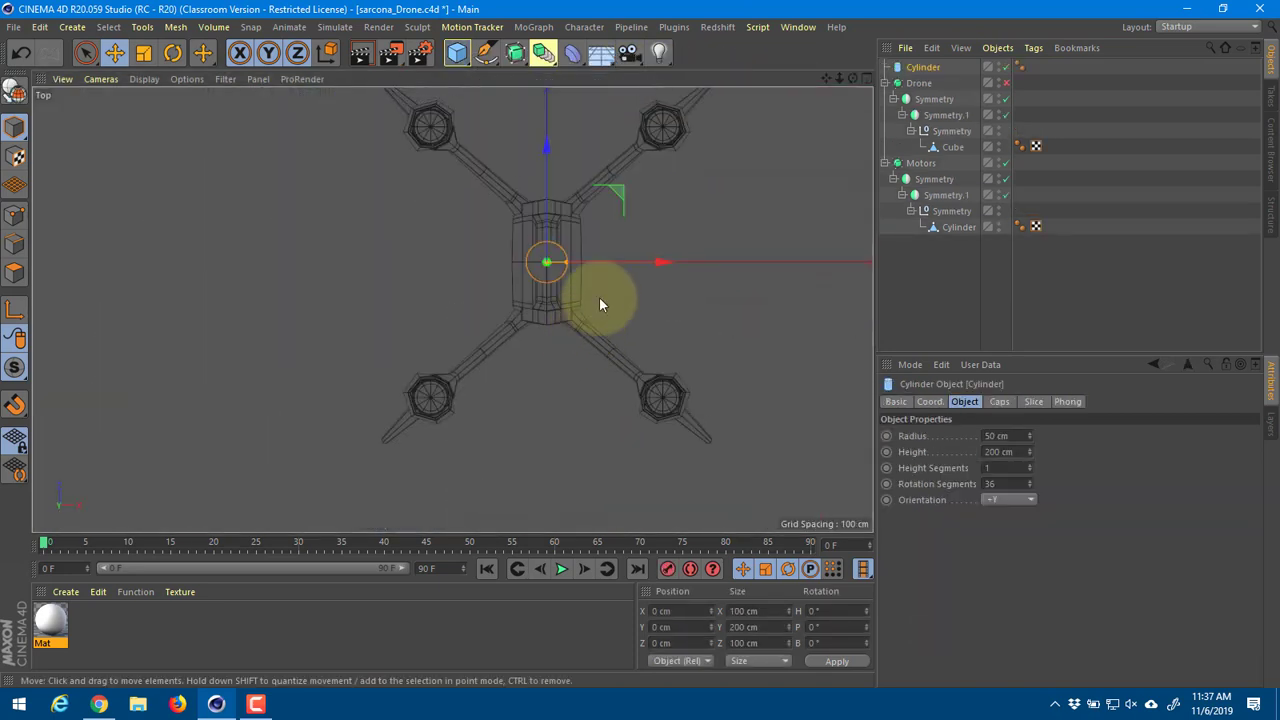
{"action": "left_click_drag", "start_coordinate": [618, 195], "coordinate": [733, 317]}
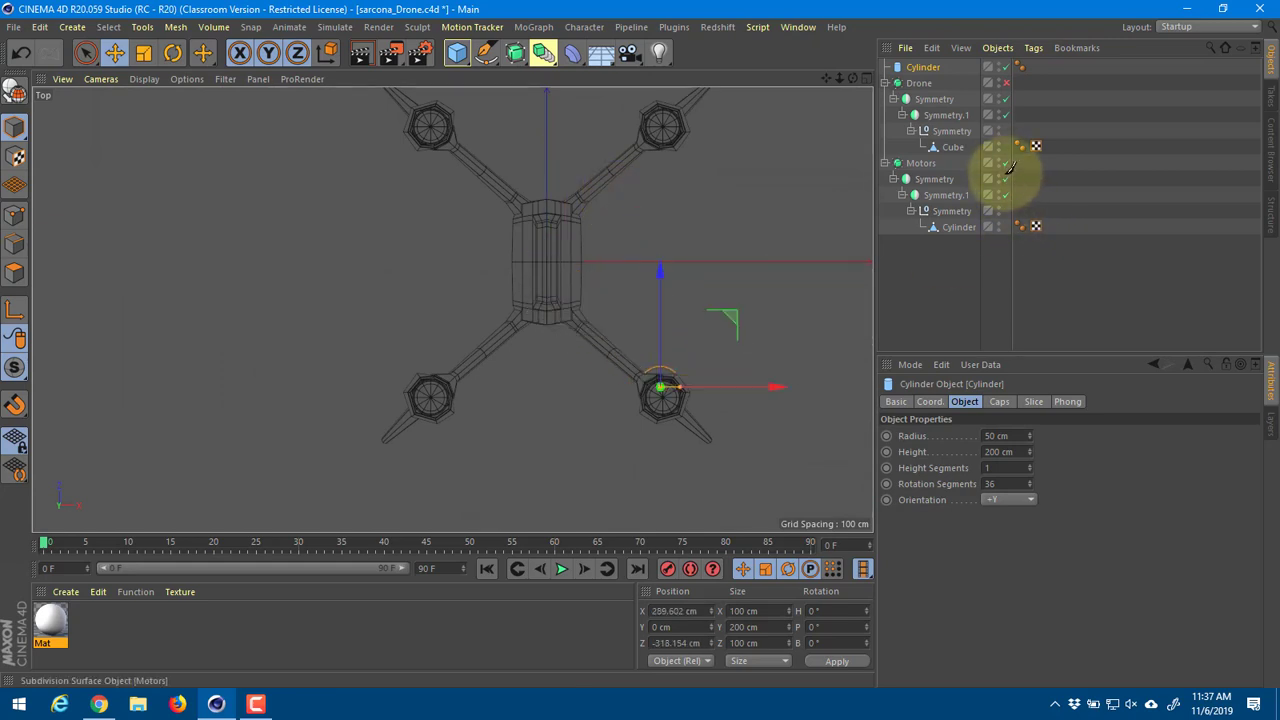
Step: Move the new cylinder closer to the motor's center, to about X 298 cm and Z -346 cm, keeping the Motors visible
{"action": "left_click_drag", "start_coordinate": [1006, 170], "coordinate": [1010, 190]}
{"action": "left_click", "coordinate": [1008, 193]}
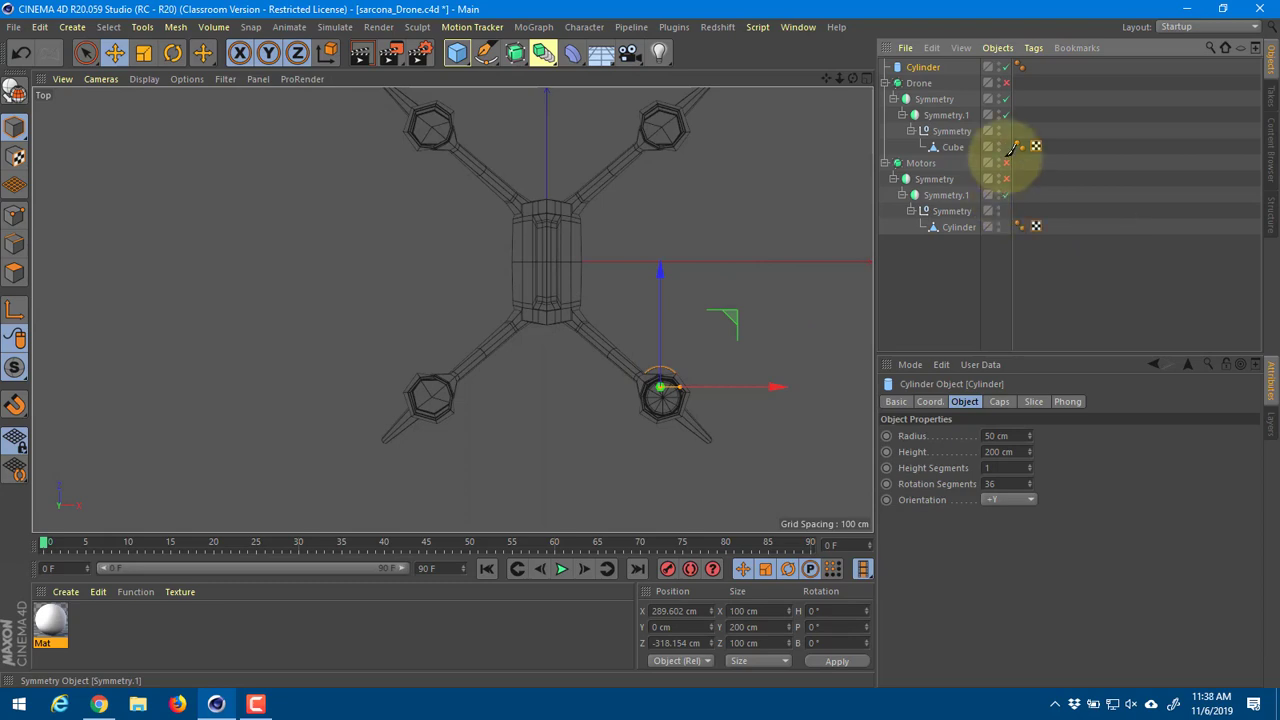
{"action": "scroll", "coordinate": [660, 385], "scroll_direction": "up", "scroll_amount": 5}
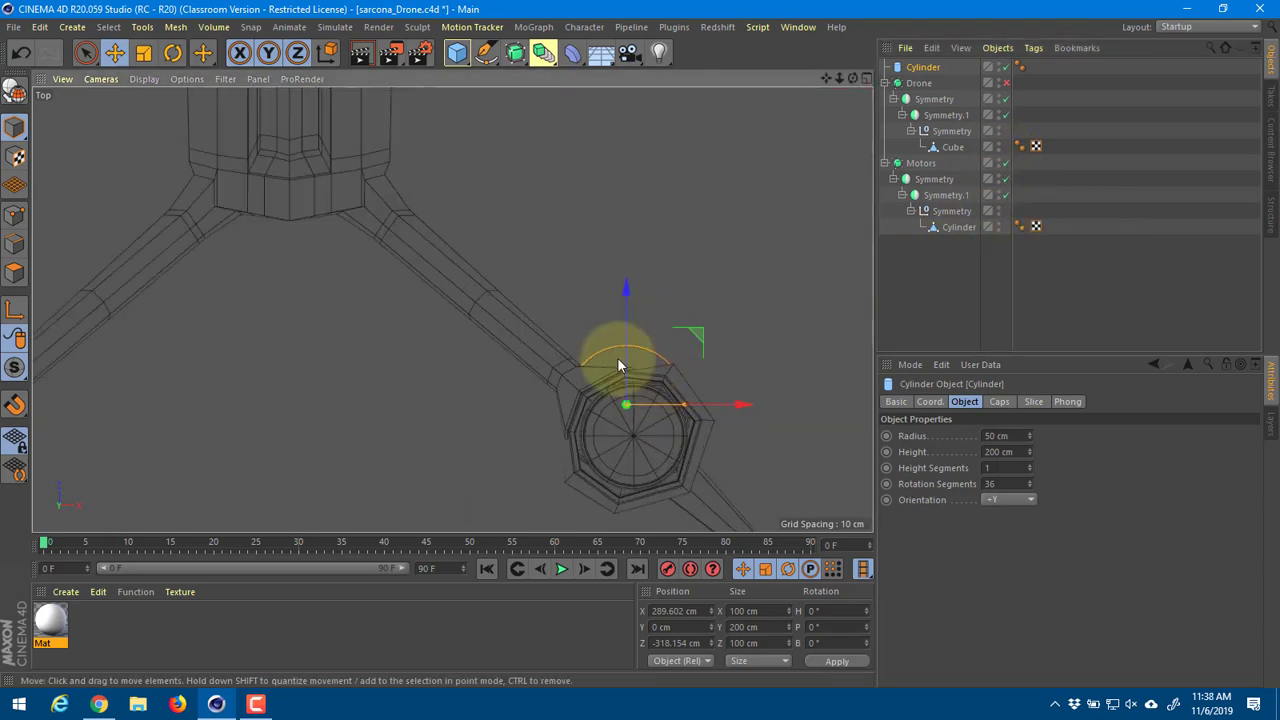
{"action": "left_click_drag", "start_coordinate": [625, 320], "coordinate": [625, 350]}
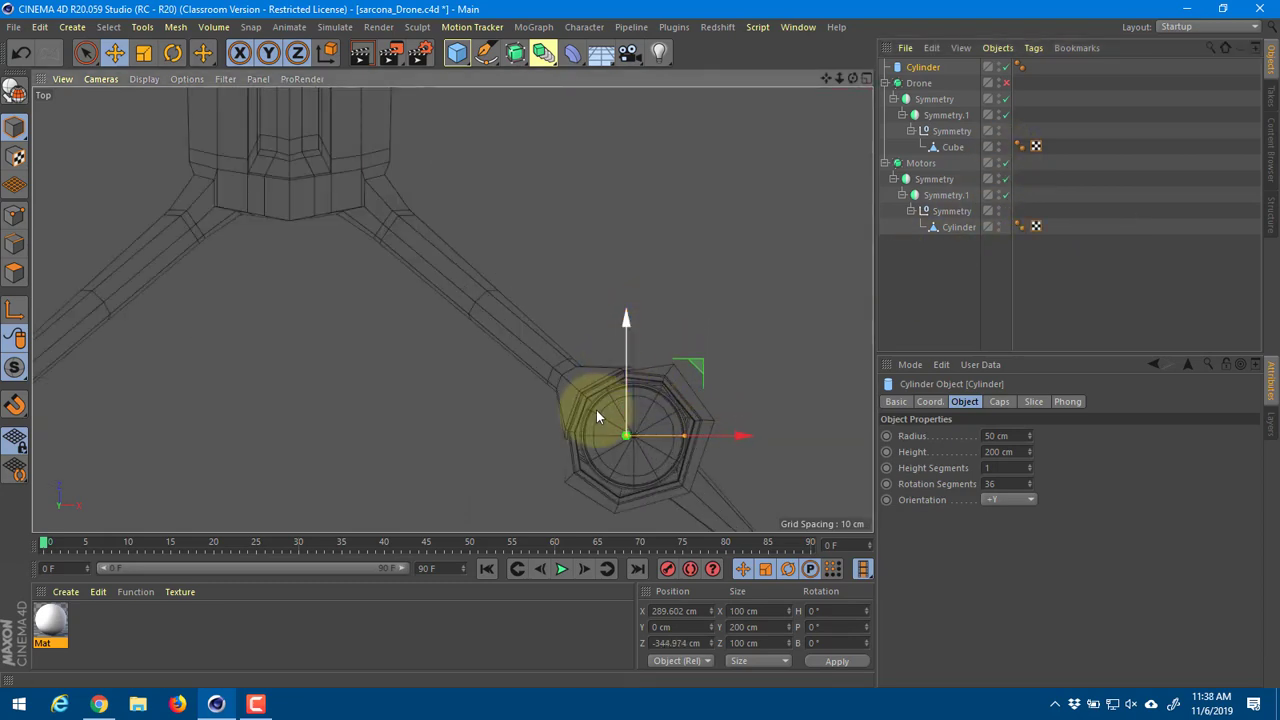
{"action": "scroll", "coordinate": [600, 410], "scroll_direction": "up", "scroll_amount": 2}
{"action": "scroll", "coordinate": [486, 314], "scroll_direction": "up", "scroll_amount": 3}
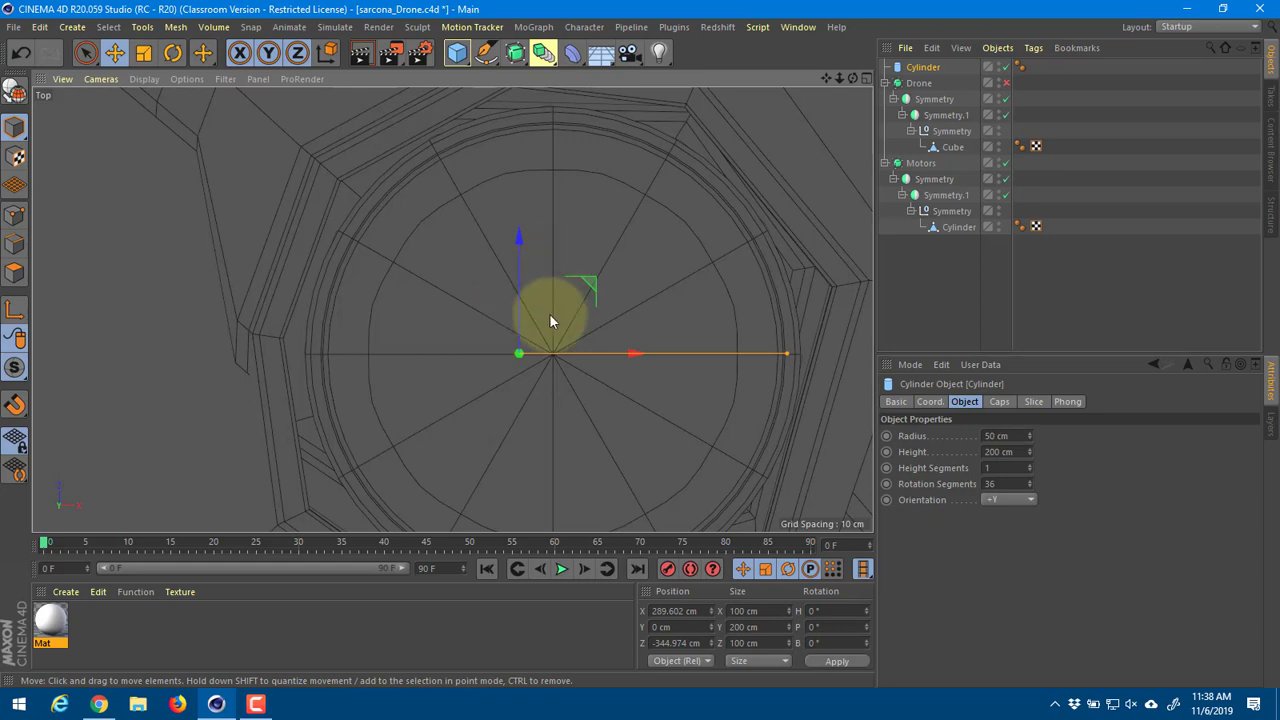
{"action": "left_click_drag", "start_coordinate": [574, 348], "coordinate": [634, 294]}
{"action": "scroll", "coordinate": [629, 301], "scroll_direction": "down", "scroll_amount": 3}
{"action": "scroll", "coordinate": [630, 301], "scroll_direction": "up", "scroll_amount": 1}
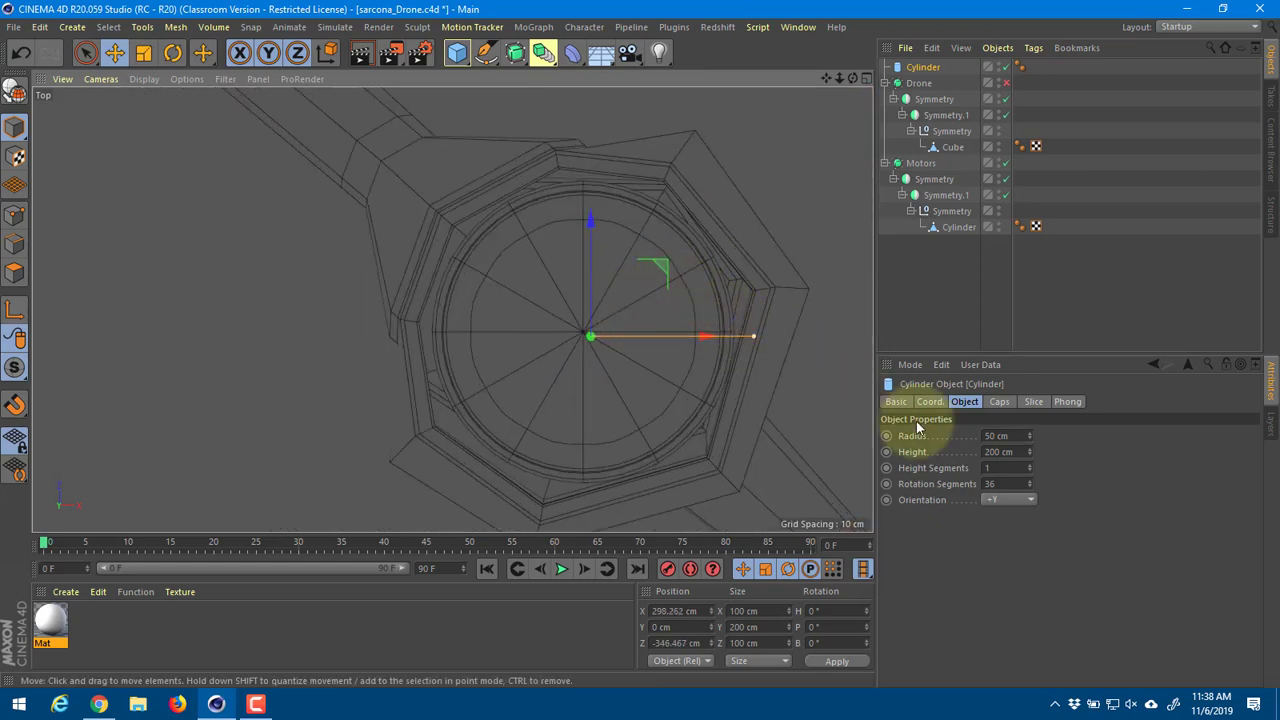
Step: Check the new cylinder's cap settings and nudge it to about X 296.3 cm, Z -345.5 cm
{"action": "left_click", "coordinate": [999, 401]}
{"action": "left_click_drag", "start_coordinate": [993, 450], "coordinate": [993, 435]}
{"action": "left_click", "coordinate": [970, 403]}
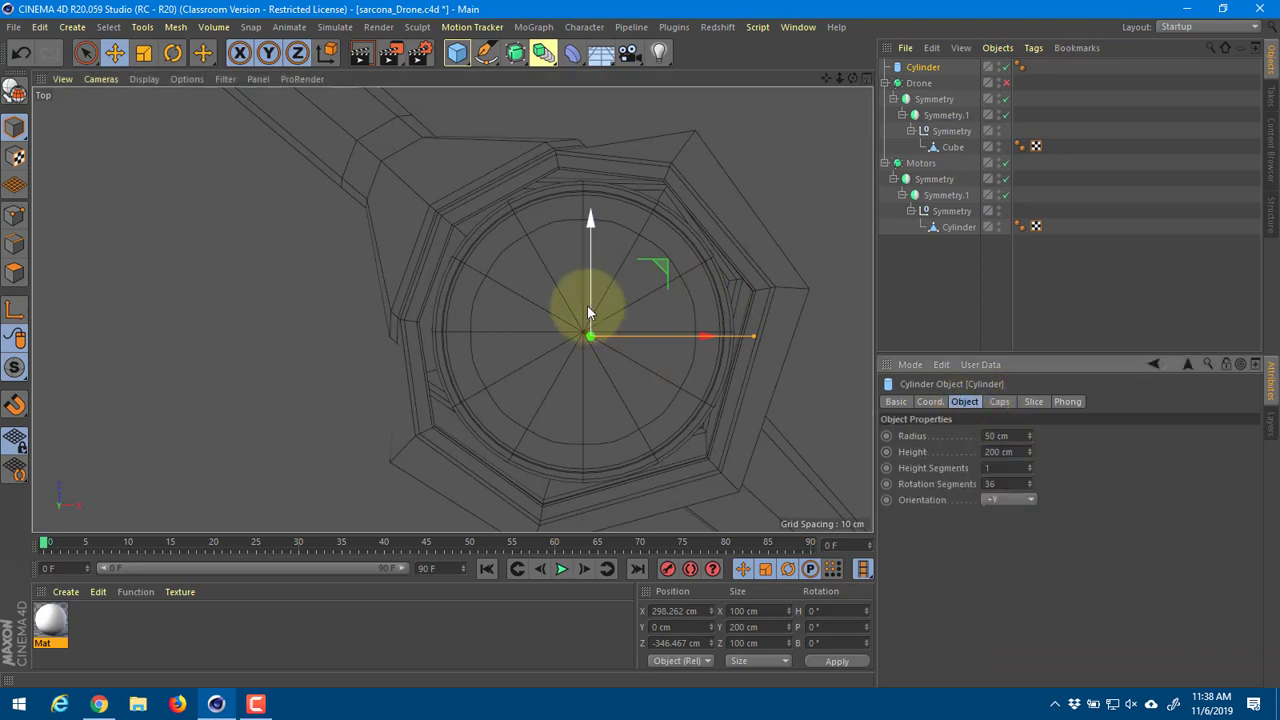
{"action": "mouse_move", "coordinate": [668, 274]}
{"action": "left_mouse_down"}
{"action": "mouse_move", "coordinate": [428, 261]}
{"action": "mouse_move", "coordinate": [470, 273]}
{"action": "mouse_move", "coordinate": [681, 262]}
{"action": "mouse_move", "coordinate": [661, 264]}
{"action": "left_mouse_up"}
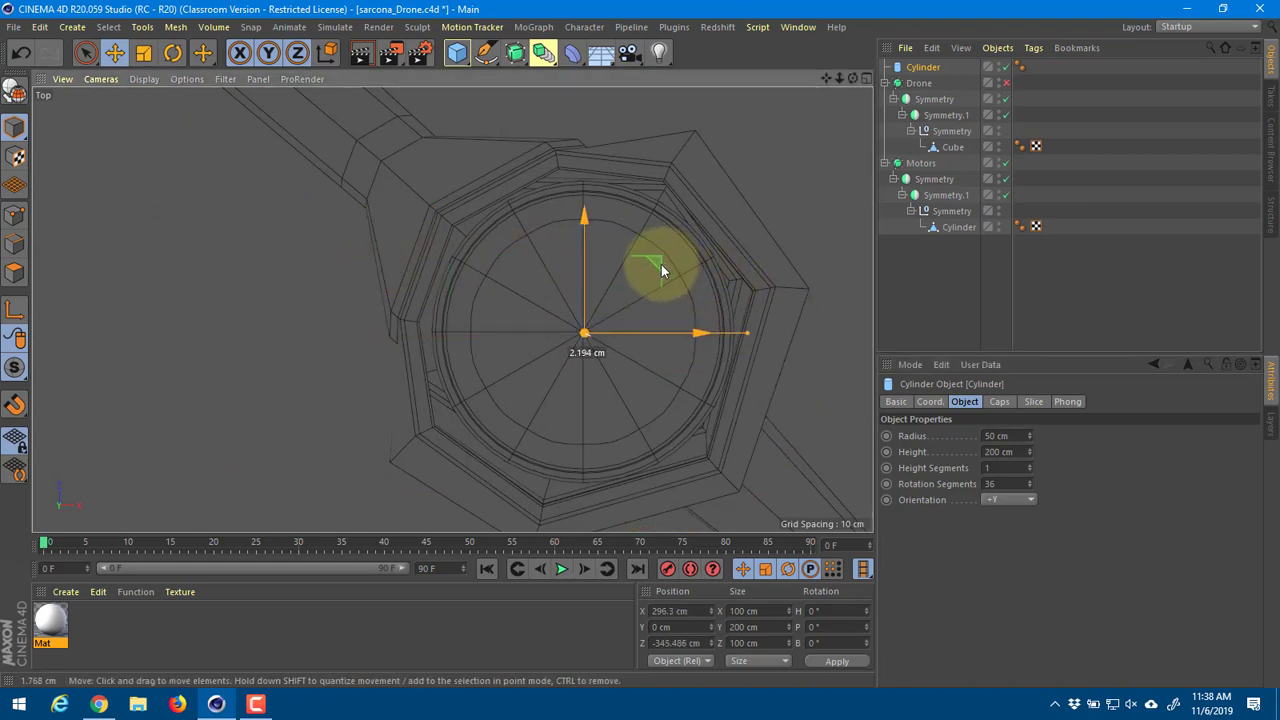
Step: Enable snapping and align the new cylinder exactly with the motor's center point at X 295.906 cm, Z -345.154 cm
{"action": "scroll", "coordinate": [656, 285], "scroll_direction": "up", "scroll_amount": 4}
{"action": "left_click_drag", "start_coordinate": [16, 403], "coordinate": [92, 129]}
{"action": "left_click_drag", "start_coordinate": [15, 403], "coordinate": [662, 334]}
{"action": "mouse_move", "coordinate": [623, 374]}
{"action": "left_mouse_down"}
{"action": "mouse_move", "coordinate": [649, 376]}
{"action": "mouse_move", "coordinate": [625, 375]}
{"action": "left_mouse_up"}
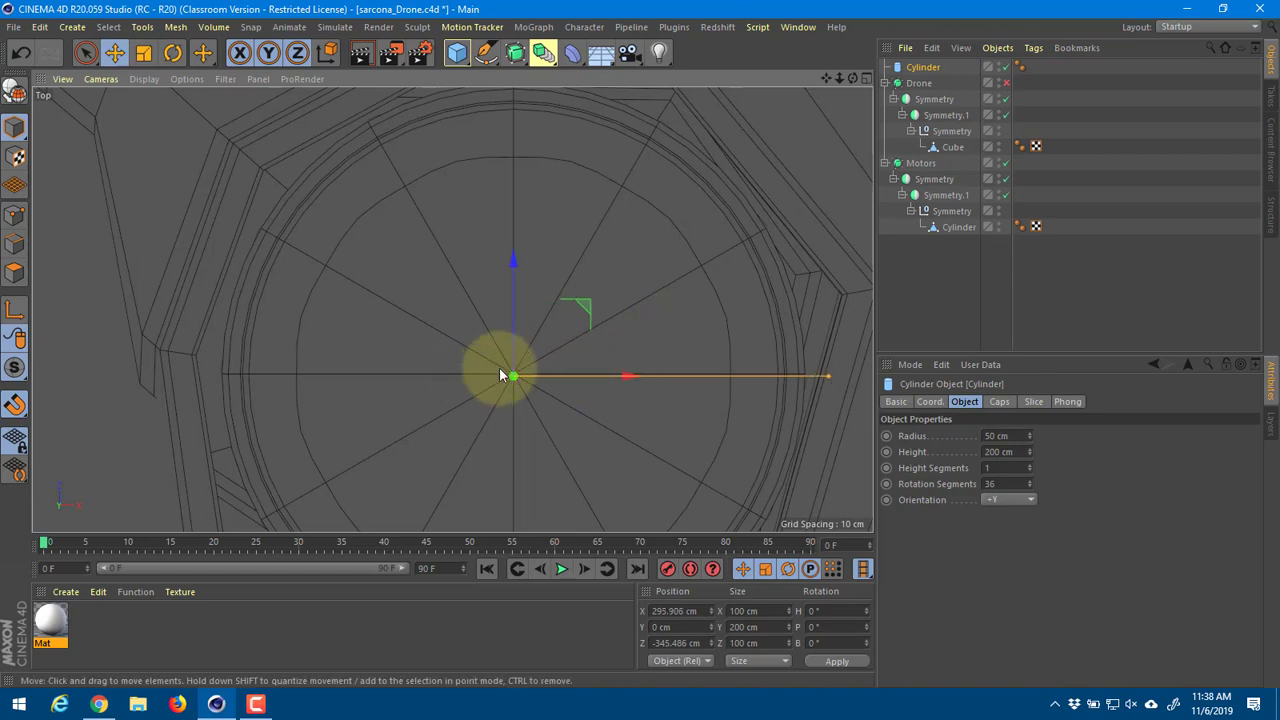
{"action": "mouse_move", "coordinate": [514, 337]}
{"action": "left_mouse_down"}
{"action": "mouse_move", "coordinate": [512, 309]}
{"action": "mouse_move", "coordinate": [514, 345]}
{"action": "left_mouse_up"}
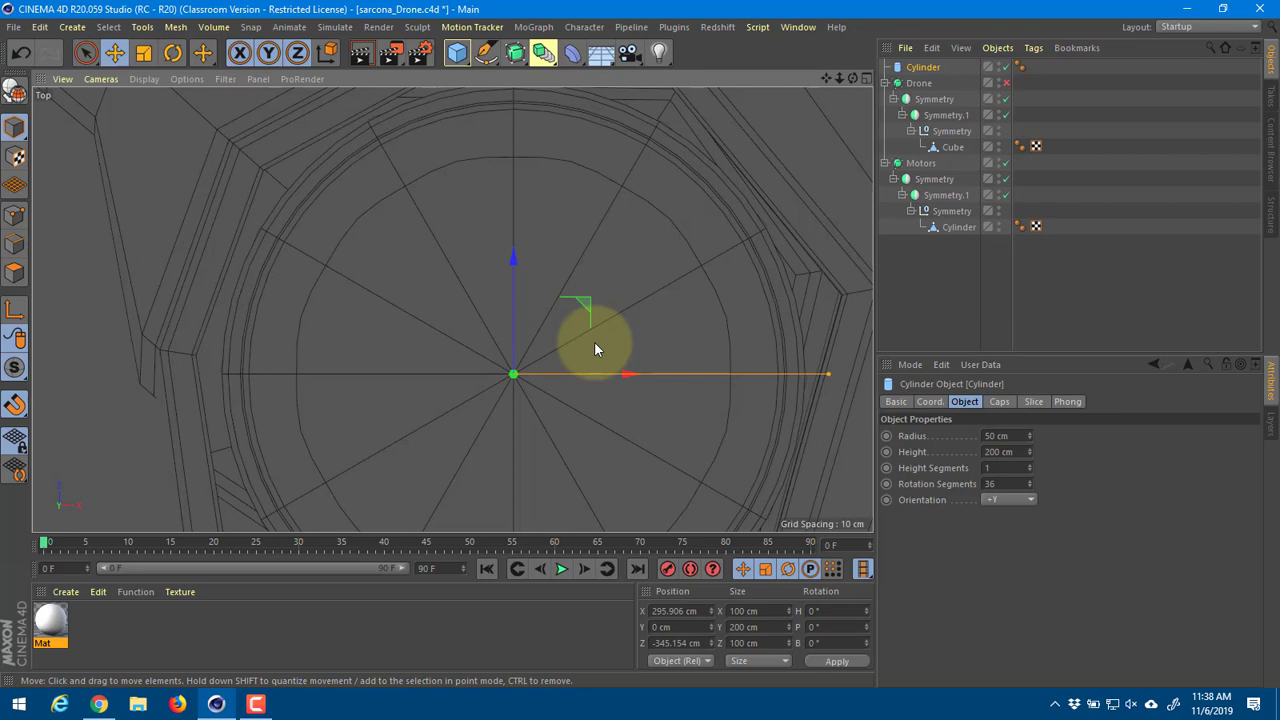
Step: Raise the new cylinder above the motor to about Y 257 cm and shrink it to about 7 cm radius and 26.5 cm height
{"action": "middle_click", "coordinate": [594, 341]}
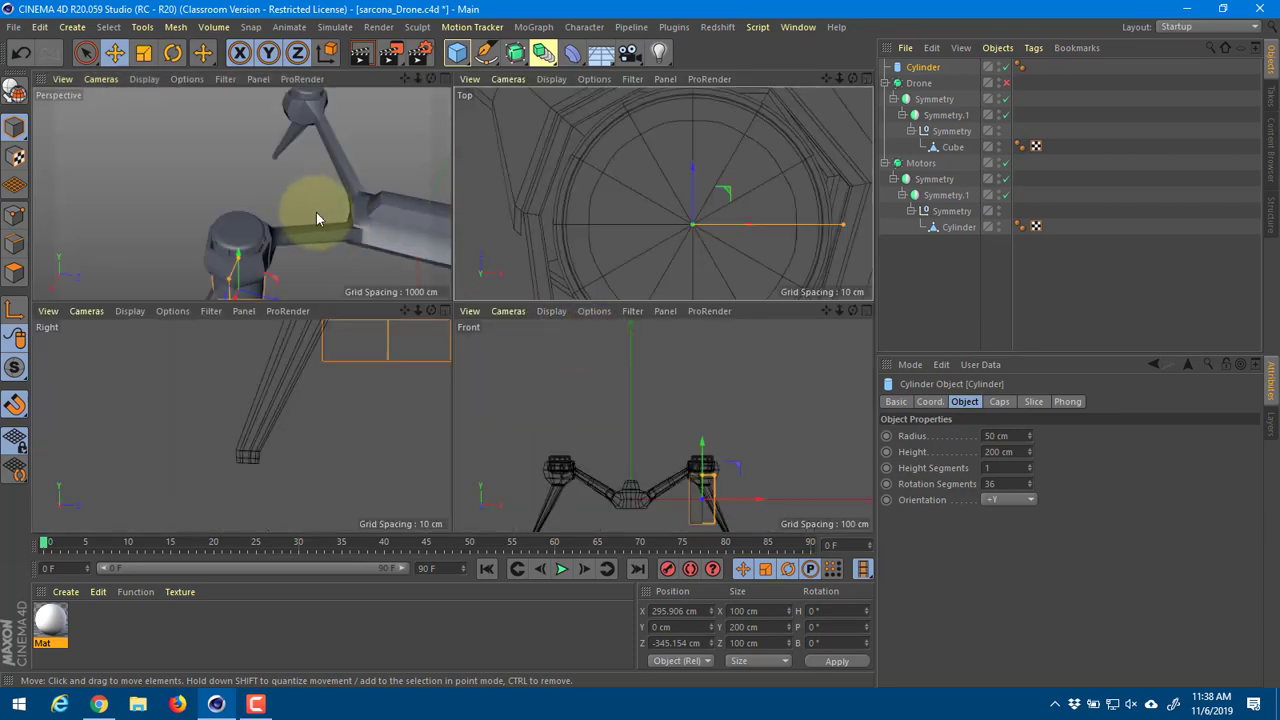
{"action": "middle_click", "coordinate": [318, 214]}
{"action": "left_click_drag", "start_coordinate": [485, 282], "coordinate": [458, 232], "text": "alt"}
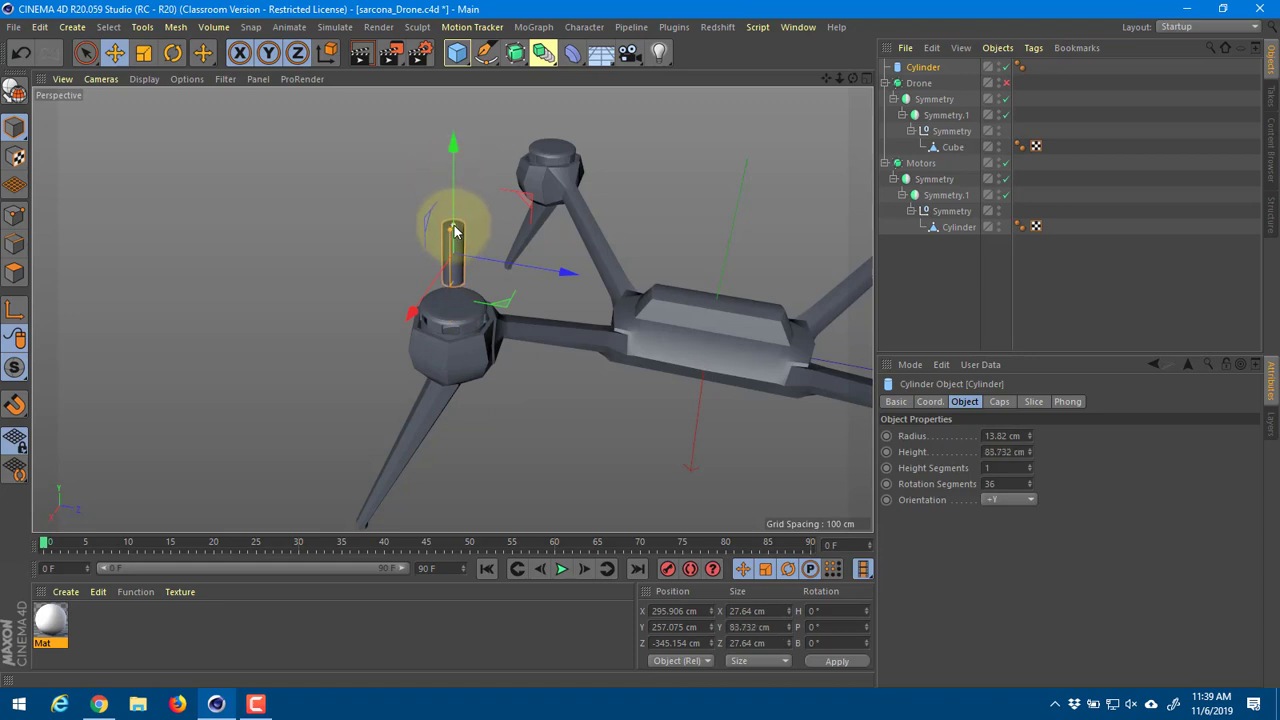
{"action": "left_click_drag", "start_coordinate": [454, 232], "coordinate": [482, 233]}
{"action": "scroll", "coordinate": [436, 262], "scroll_direction": "up", "scroll_amount": 6}
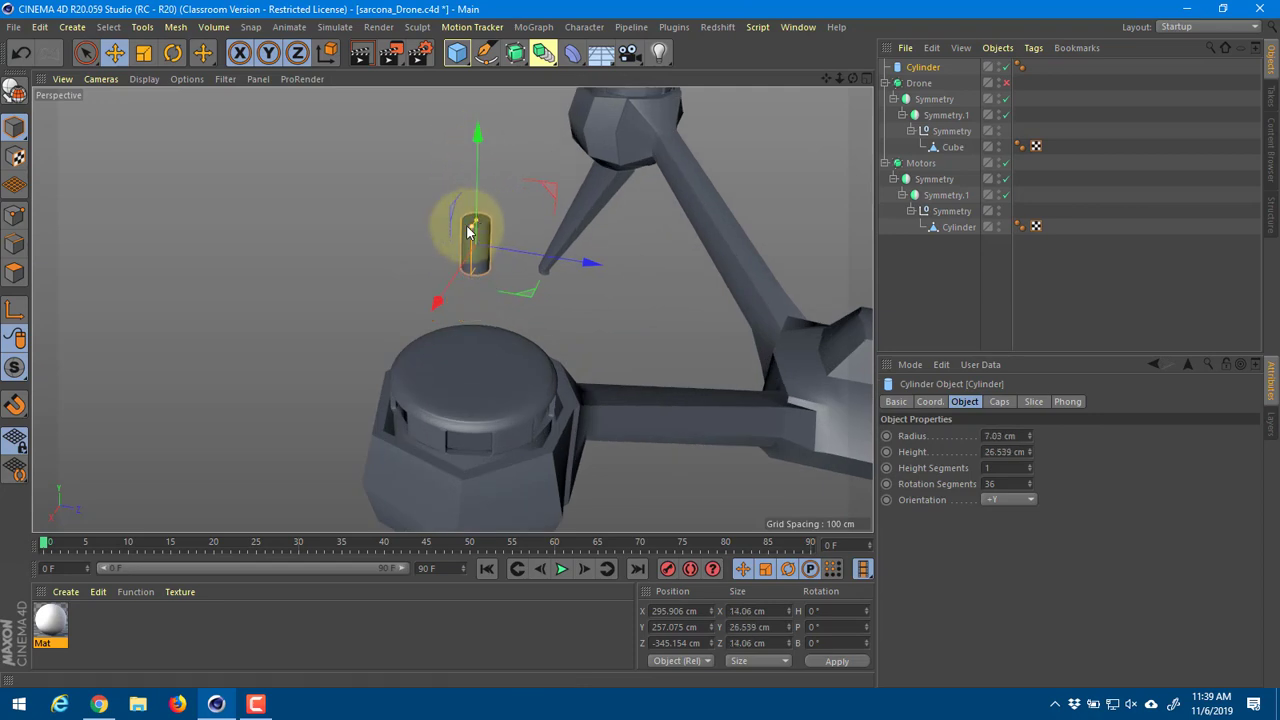
Step: Thin the cylinder to about 3 cm radius, lower it onto the motor cap at about Y 191.2 cm, and deselect it
{"action": "mouse_move", "coordinate": [476, 230]}
{"action": "left_mouse_down"}
{"action": "mouse_move", "coordinate": [472, 190]}
{"action": "mouse_move", "coordinate": [485, 327]}
{"action": "mouse_move", "coordinate": [432, 240]}
{"action": "mouse_move", "coordinate": [477, 255]}
{"action": "left_mouse_up"}
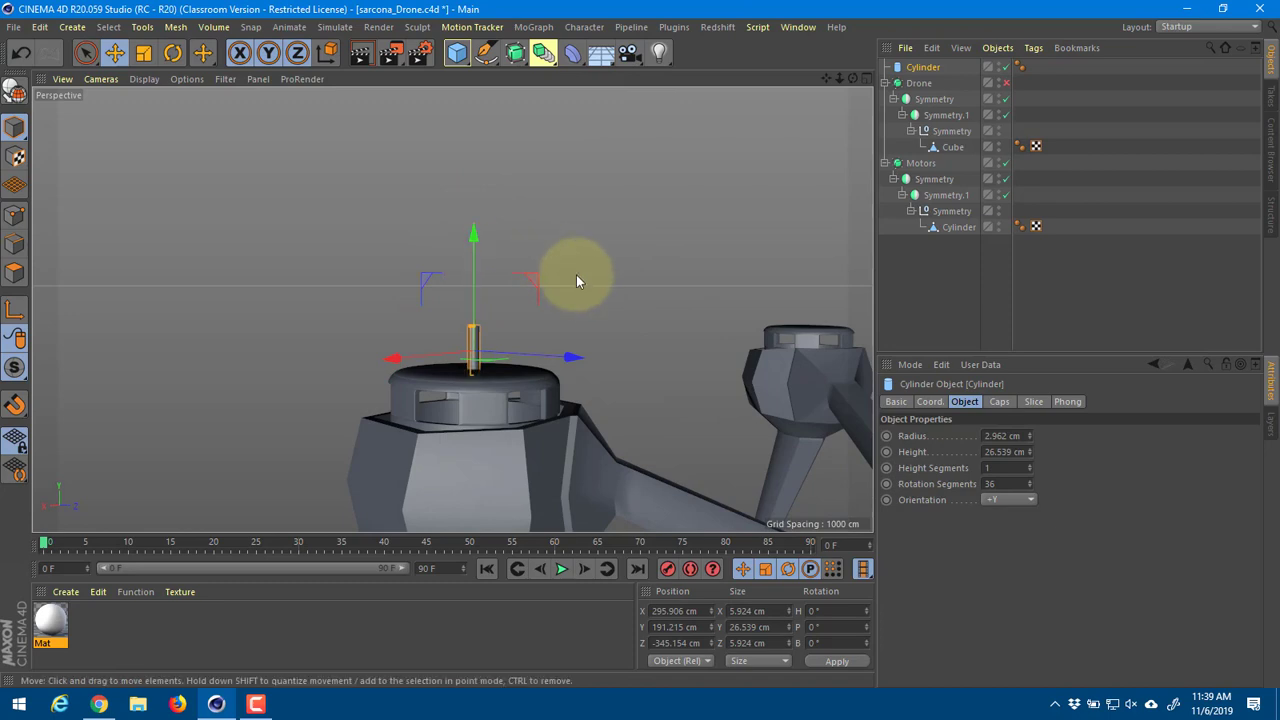
{"action": "left_click_drag", "start_coordinate": [576, 274], "coordinate": [585, 274], "text": "alt"}
{"action": "left_click", "coordinate": [585, 274]}
{"action": "middle_click_drag", "start_coordinate": [548, 230], "coordinate": [537, 216], "text": "alt"}
{"action": "left_click_drag", "start_coordinate": [537, 216], "coordinate": [395, 242], "text": "alt"}
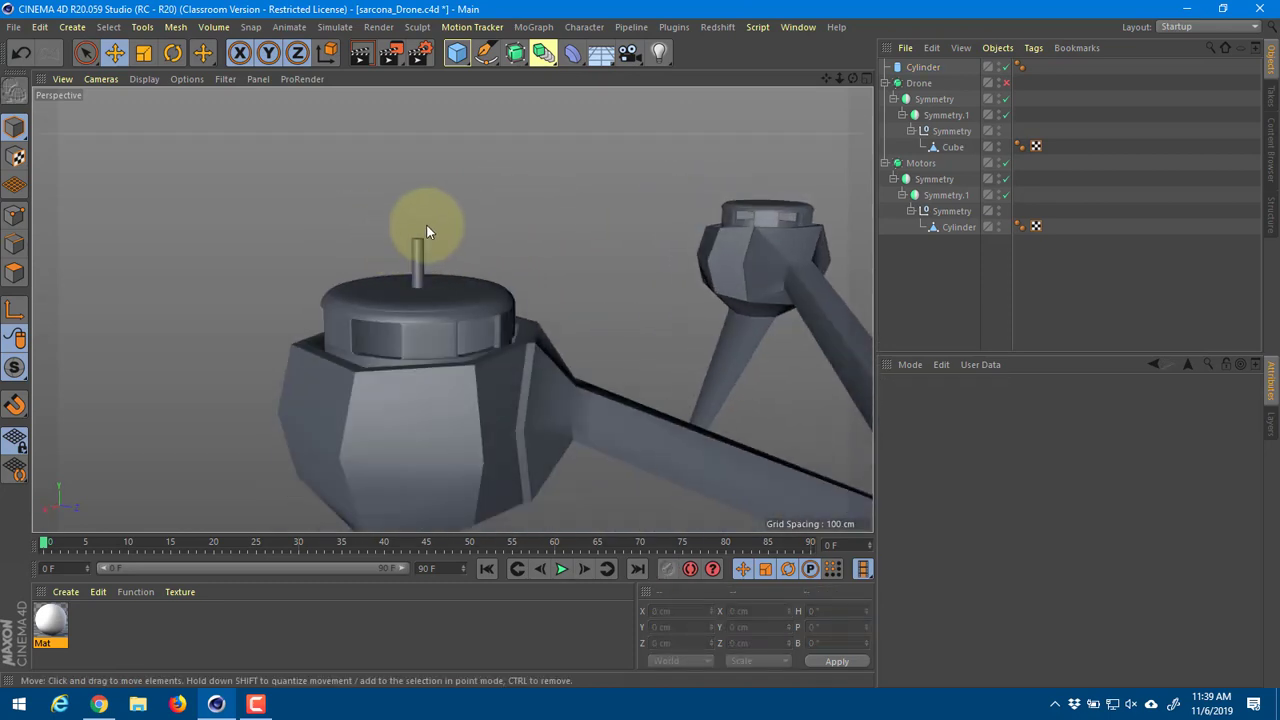
Step: Turn off the caps of the thin cylinder standing on the motor
{"action": "left_click", "coordinate": [958, 227]}
{"action": "left_click", "coordinate": [923, 67]}
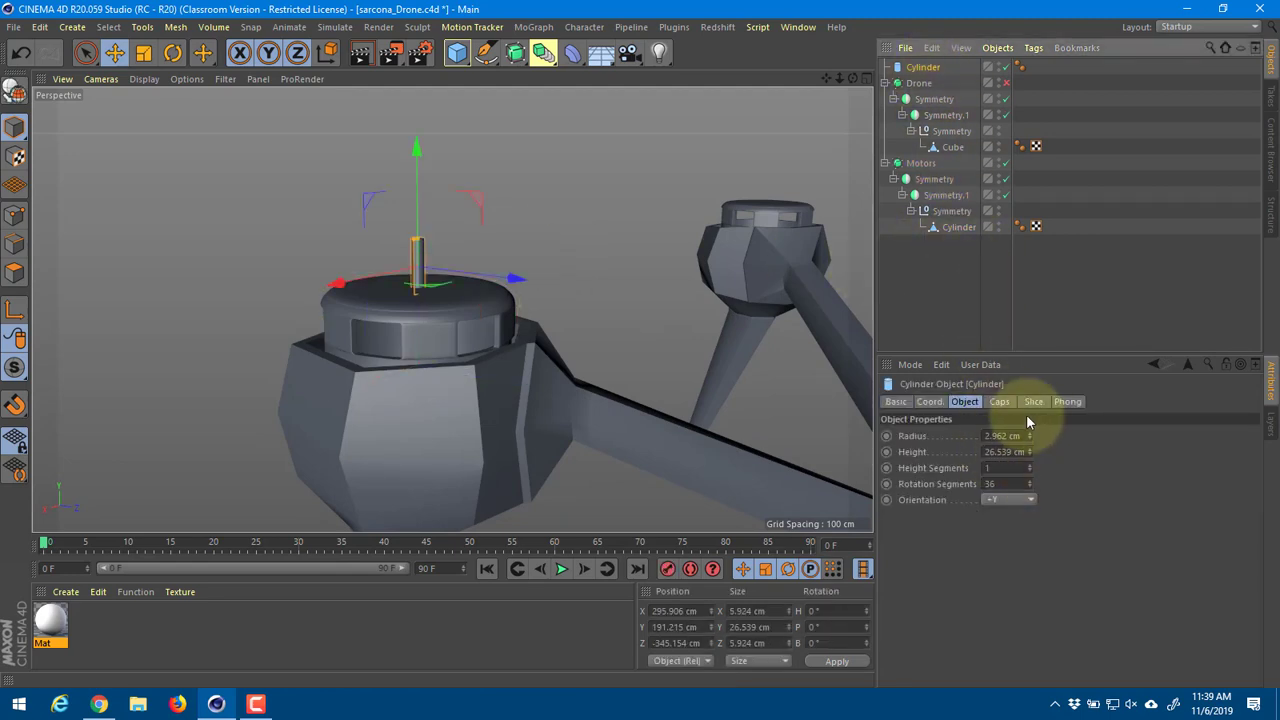
{"action": "left_click", "coordinate": [999, 401]}
{"action": "left_click", "coordinate": [946, 435]}
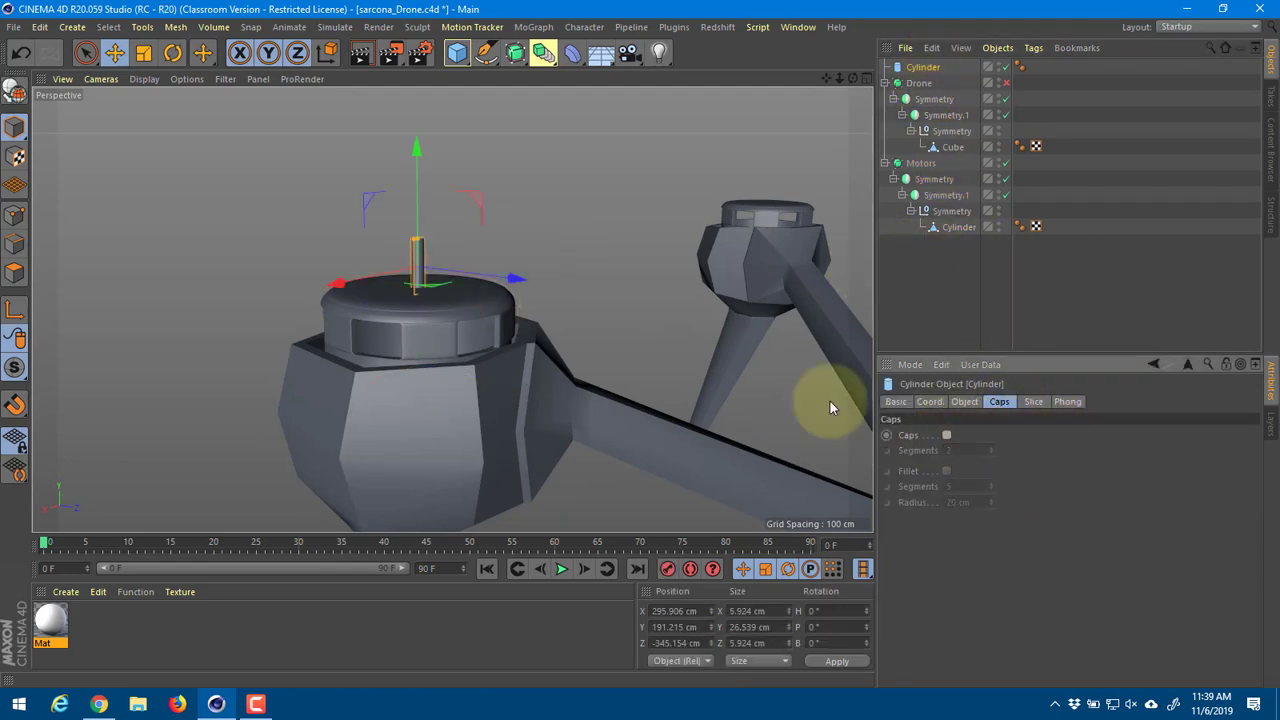
{"action": "mouse_move", "coordinate": [460, 249]}
{"action": "left_mouse_down", "text": "alt"}
{"action": "mouse_move", "coordinate": [466, 336]}
{"action": "mouse_move", "coordinate": [471, 239]}
{"action": "mouse_move", "coordinate": [446, 261]}
{"action": "mouse_move", "coordinate": [497, 223]}
{"action": "mouse_move", "coordinate": [481, 256]}
{"action": "left_mouse_up", "text": "alt"}
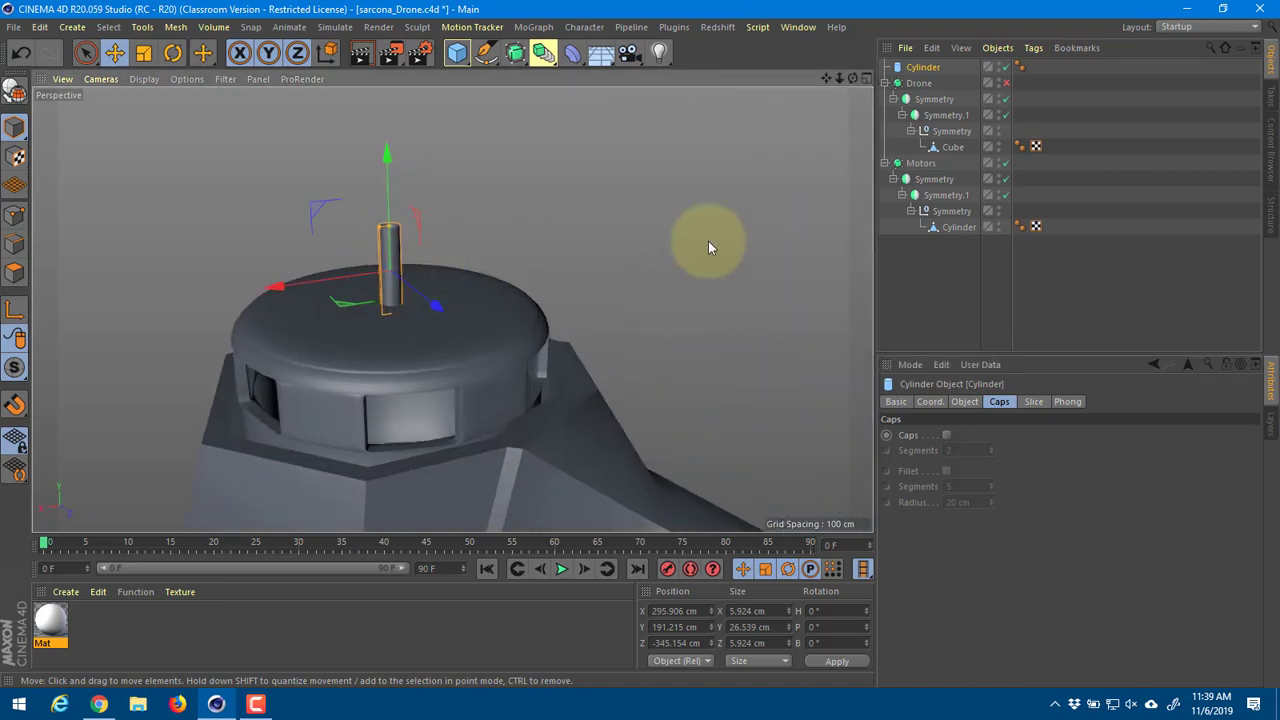
Step: Duplicate the peg cylinder, naming the original motorPeg and the copy PropellerCap
{"action": "left_click_drag", "start_coordinate": [923, 67], "coordinate": [914, 234], "text": "ctrl"}
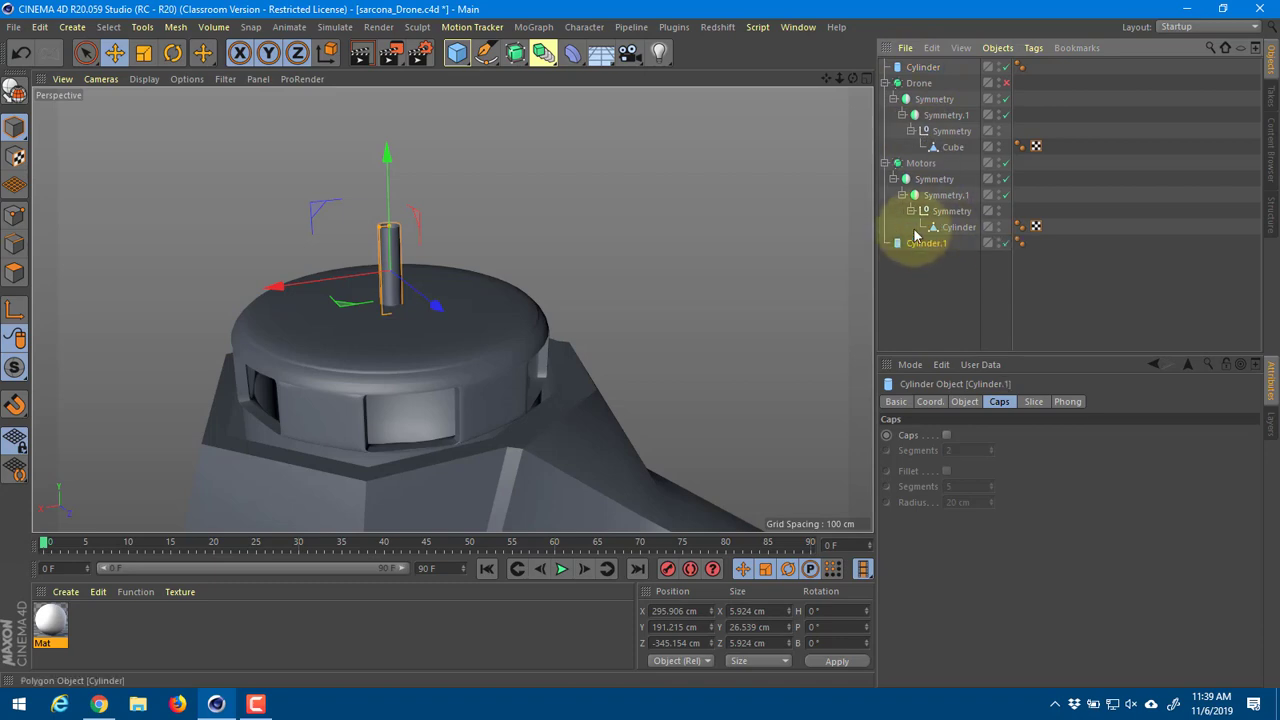
{"action": "double_click", "coordinate": [925, 67]}
{"action": "type", "text": "motorP"}
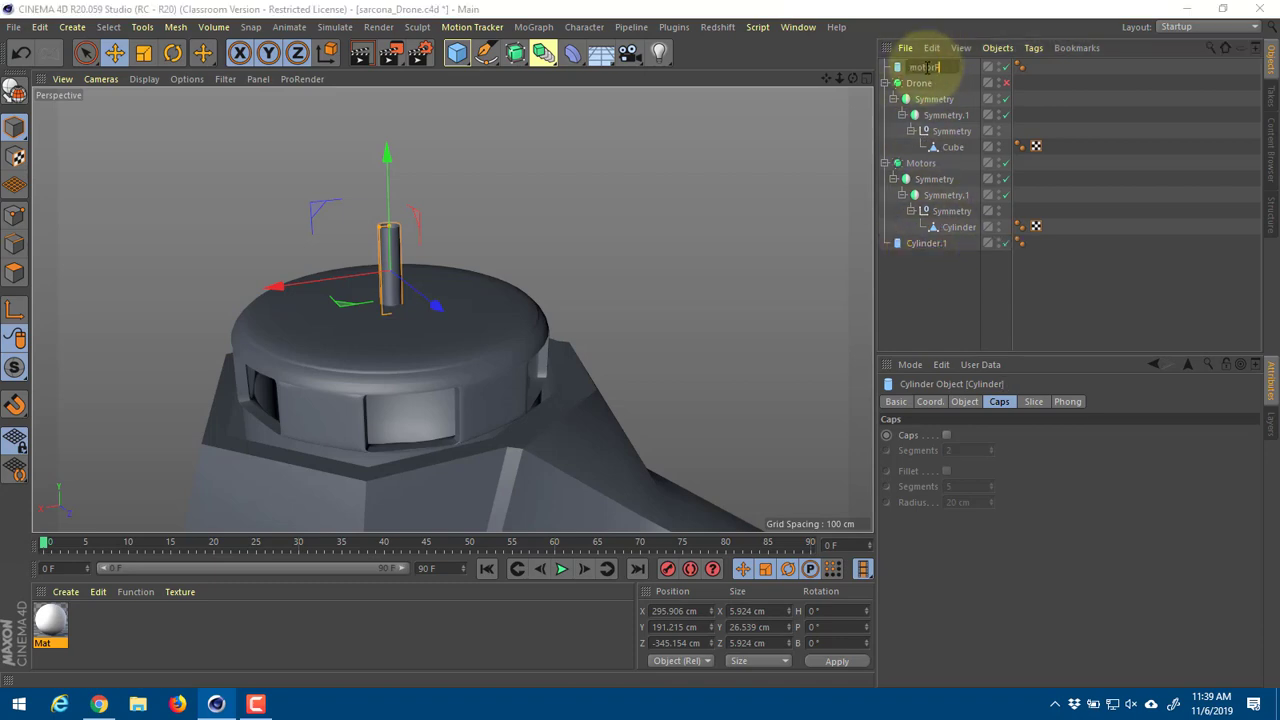
{"action": "type", "text": "eg"}
{"action": "key", "text": "Return"}
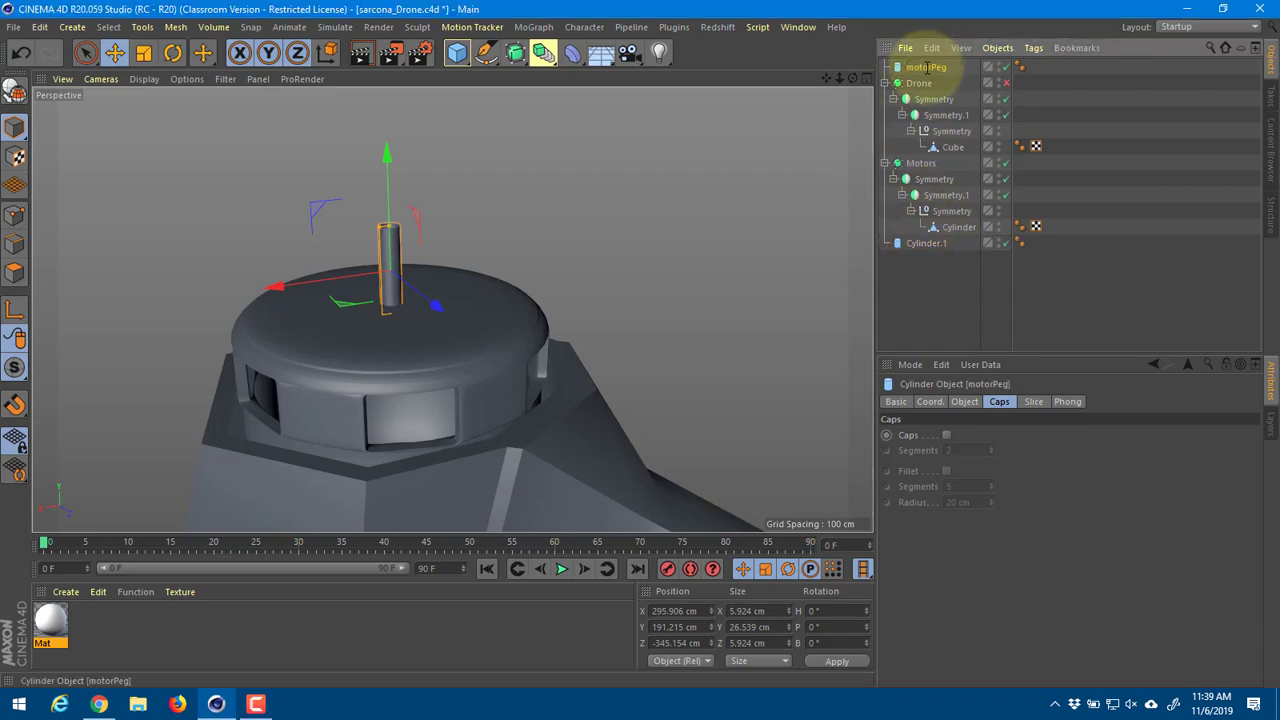
{"action": "double_click", "coordinate": [916, 246]}
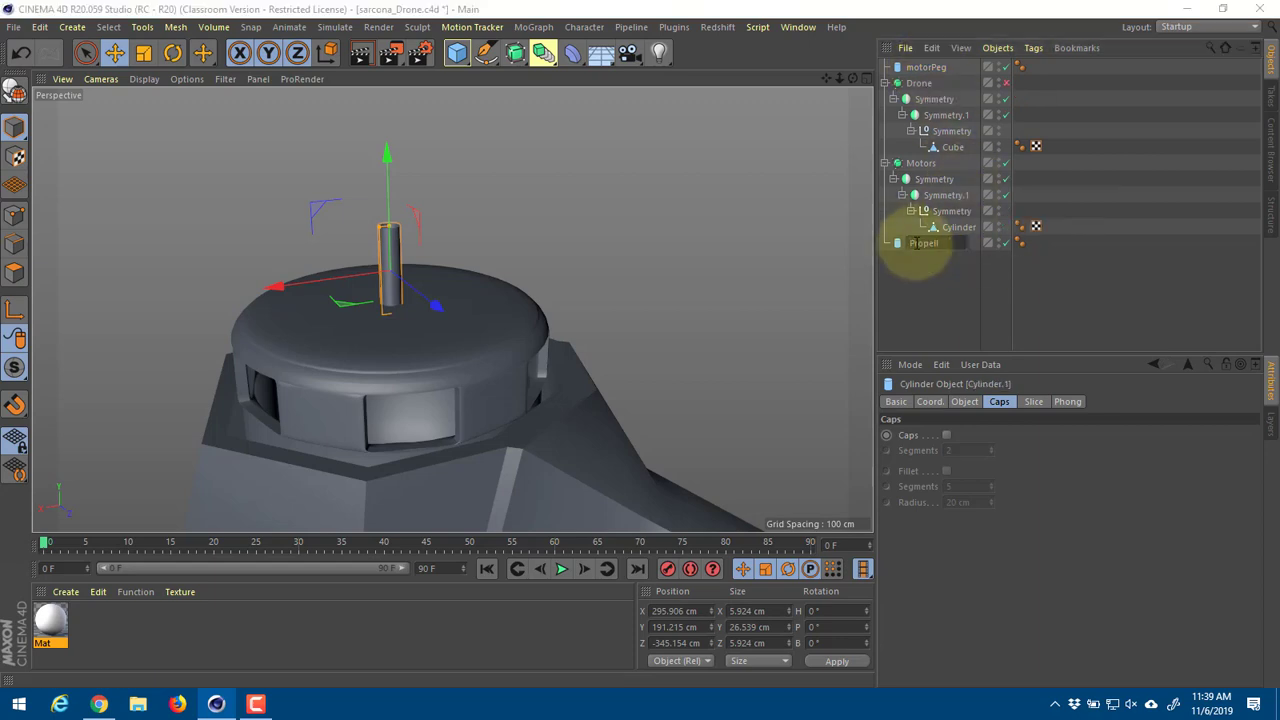
{"action": "key", "text": "Return"}
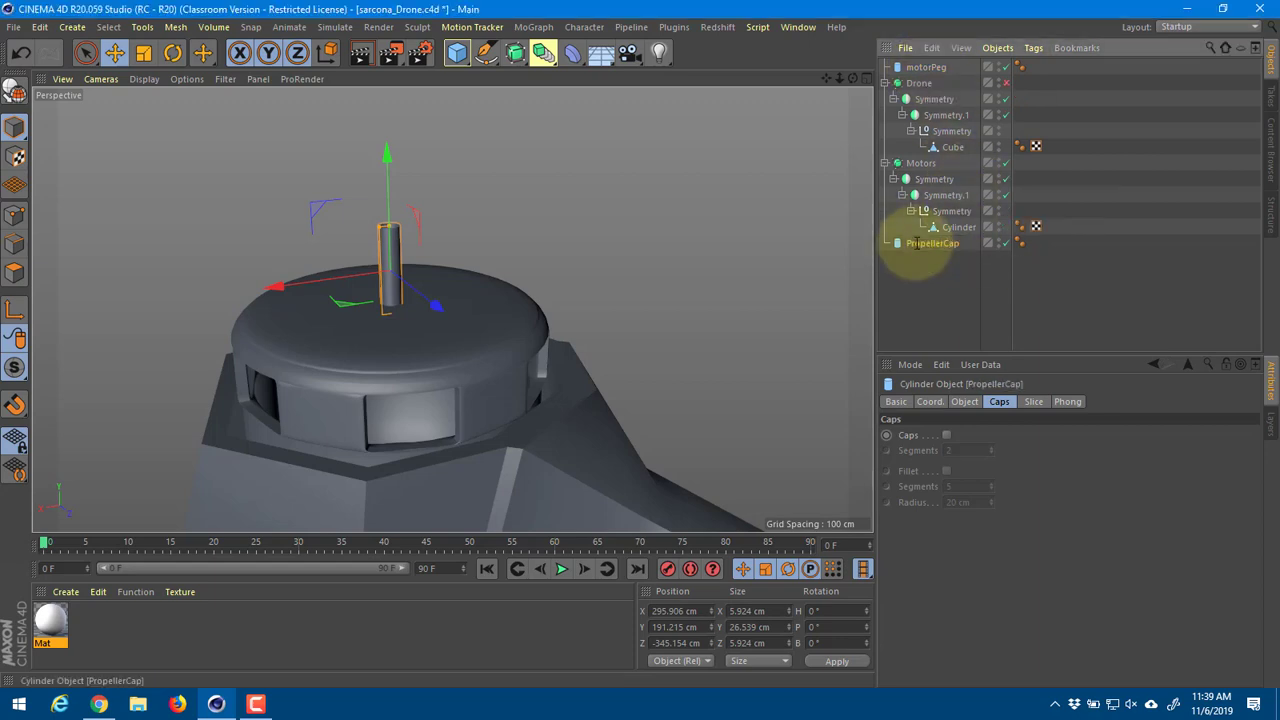
Step: Raise the PropellerCap cylinder above the peg and resize it to about 18.9 cm wide and 14.6 cm high
{"action": "left_click_drag", "start_coordinate": [393, 181], "coordinate": [386, 126]}
{"action": "mouse_move", "coordinate": [379, 175]}
{"action": "left_mouse_down"}
{"action": "mouse_move", "coordinate": [359, 178]}
{"action": "mouse_move", "coordinate": [385, 177]}
{"action": "left_mouse_up"}
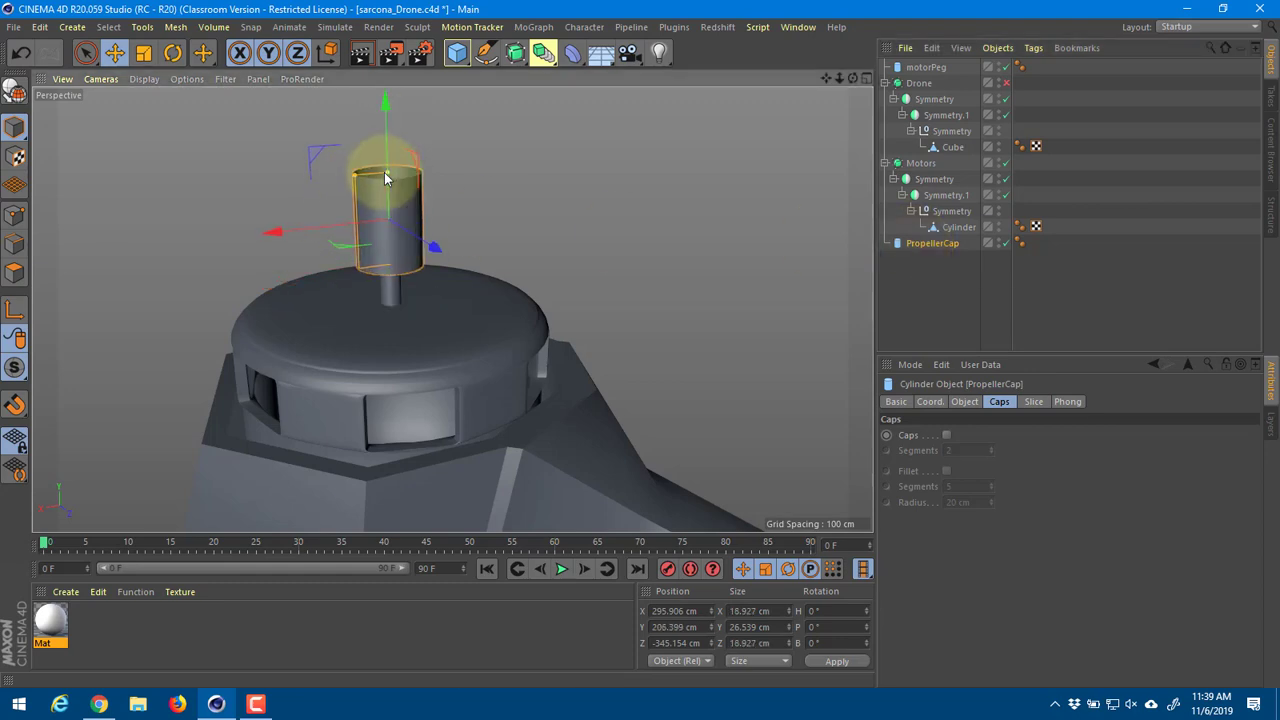
Step: Switch to the browser, search Google Images for "propeller drone" and enlarge the DJI Mavic Air and Phantom 3 propeller photos
{"action": "key", "text": "alt+Tab"}
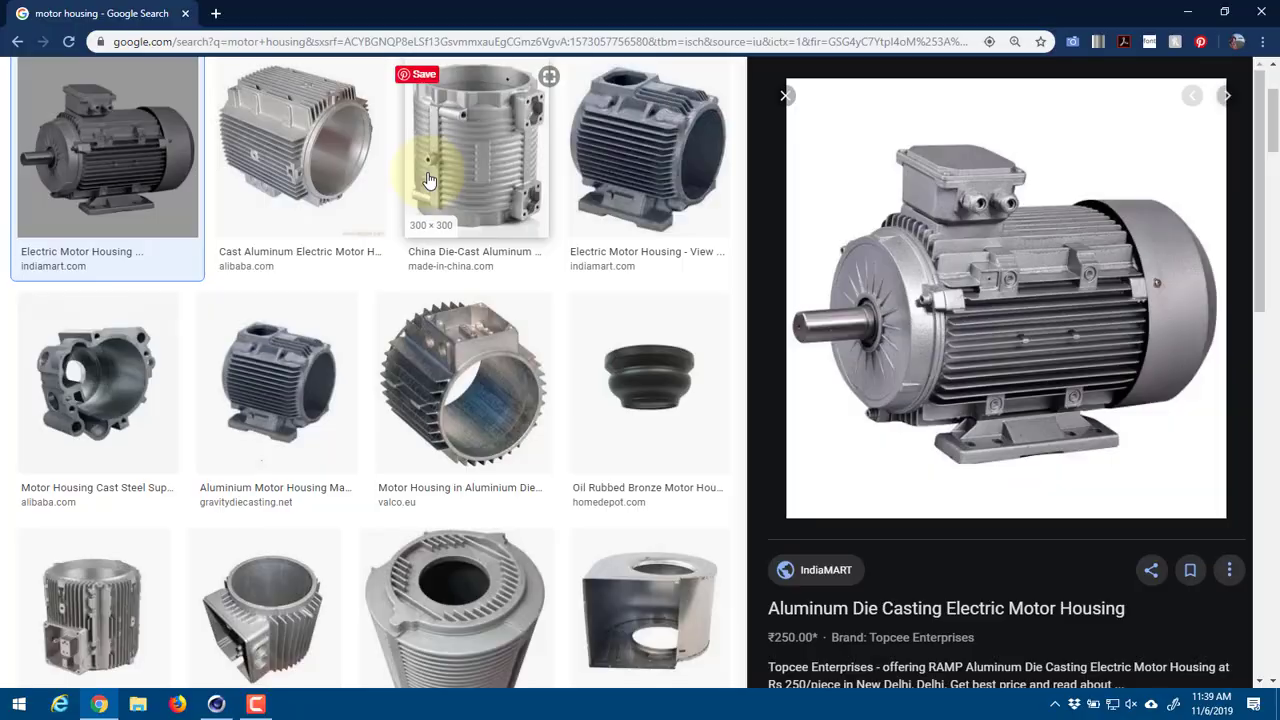
{"action": "scroll", "coordinate": [420, 150], "scroll_direction": "up", "scroll_amount": 2}
{"action": "left_click", "coordinate": [305, 105]}
{"action": "key", "text": "ctrl+a"}
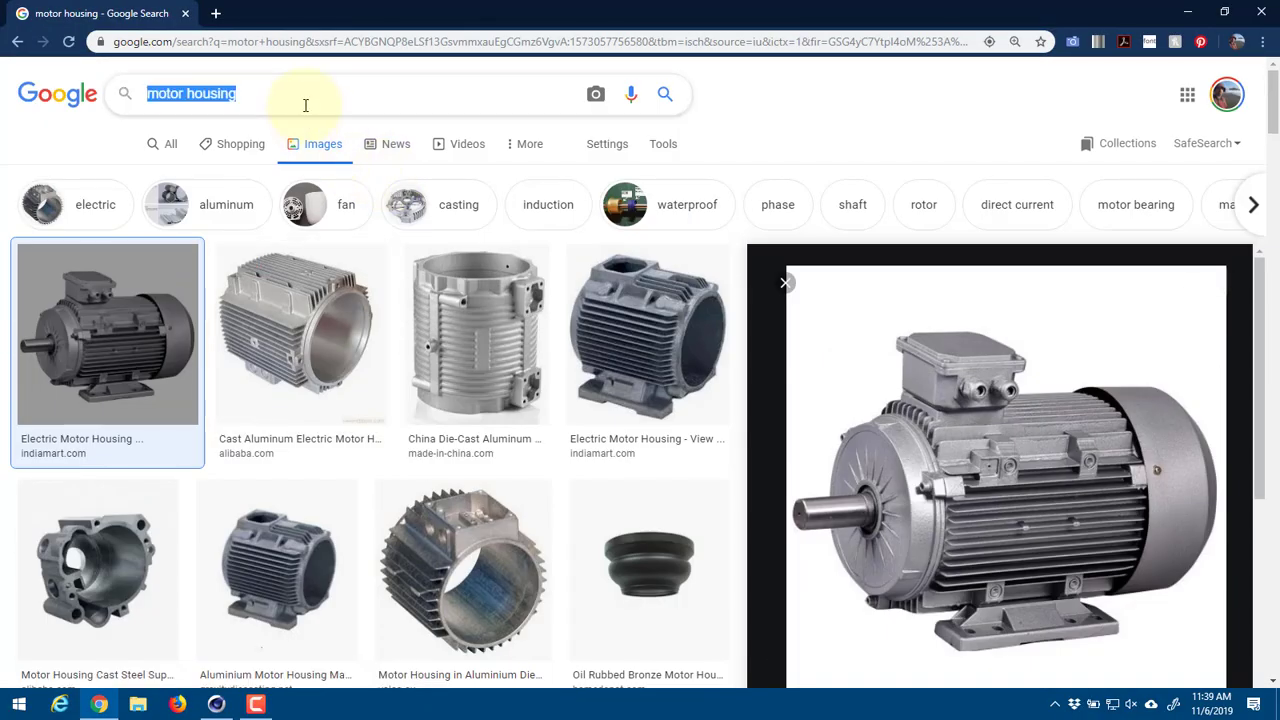
{"action": "type", "text": "propeller d"}
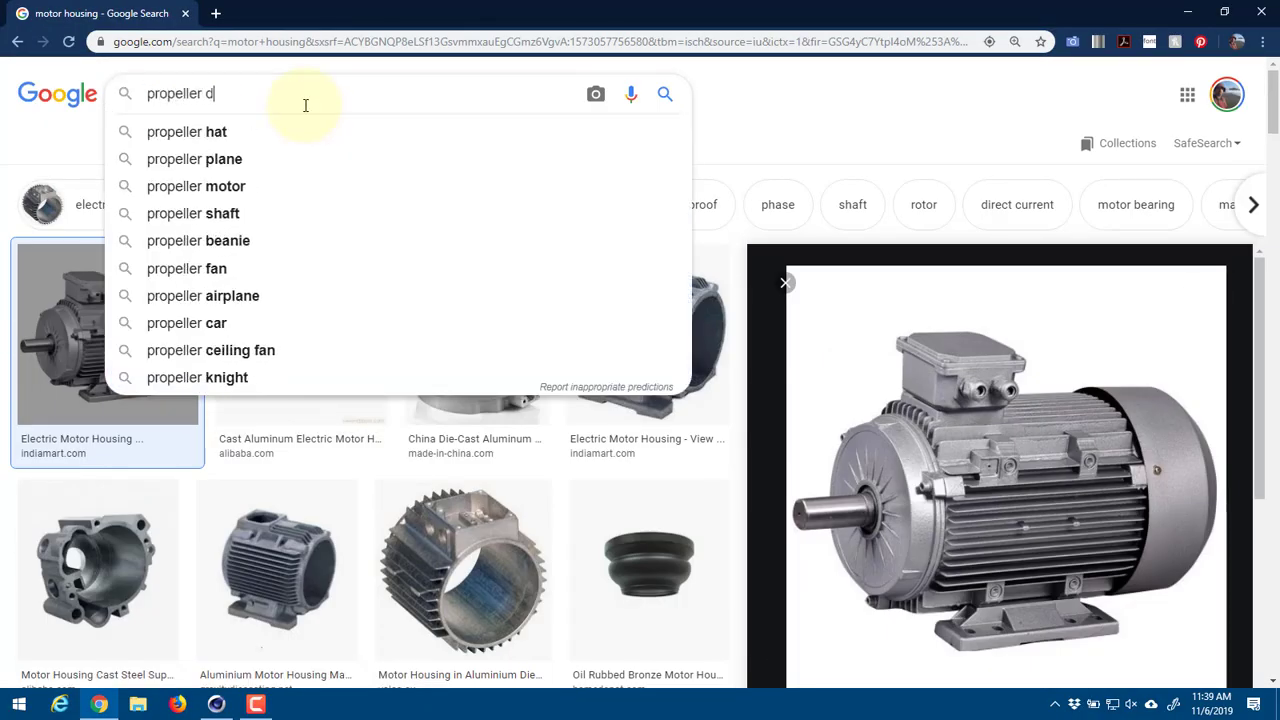
{"action": "type", "text": "rone"}
{"action": "key", "text": "Return"}
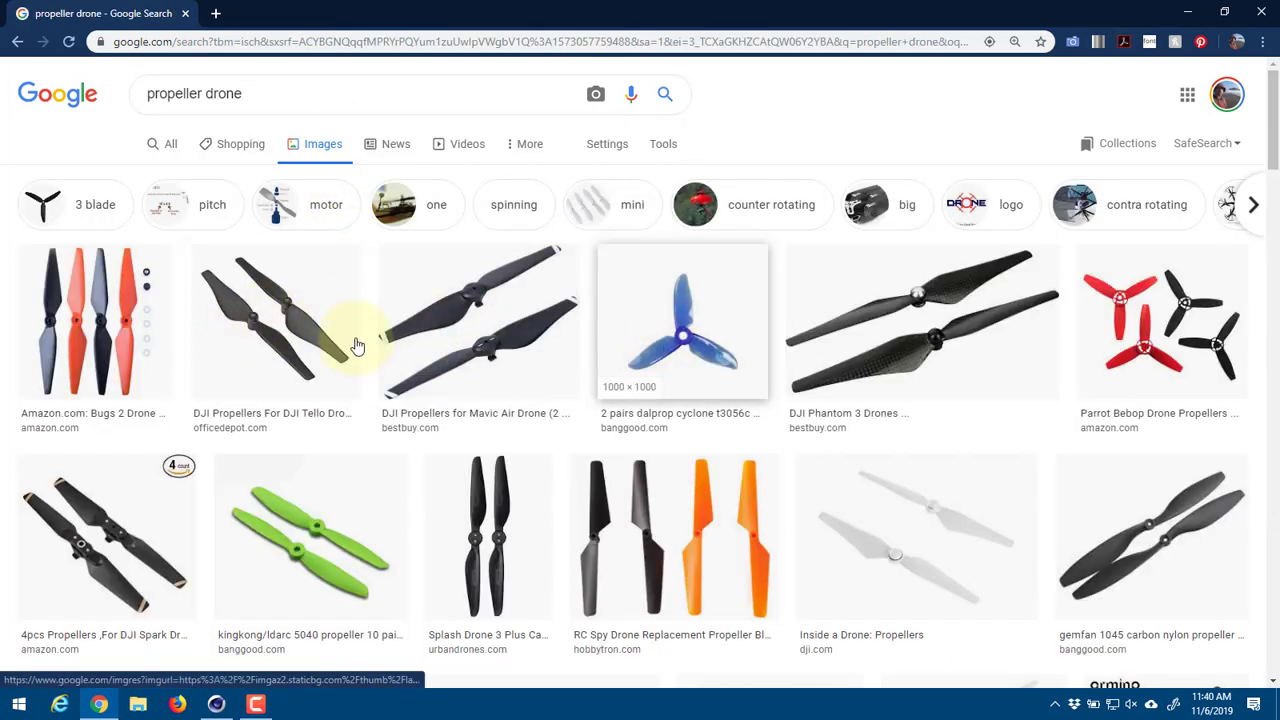
{"action": "left_click", "coordinate": [473, 322]}
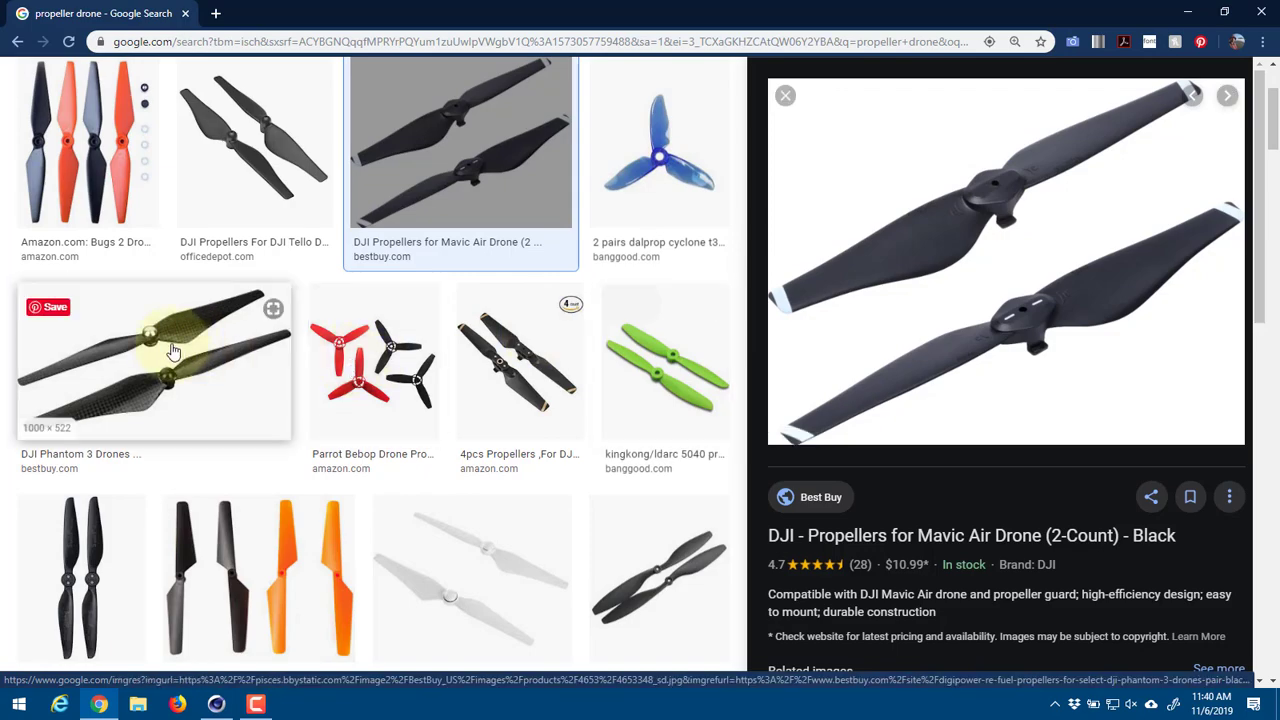
{"action": "left_click", "coordinate": [210, 360]}
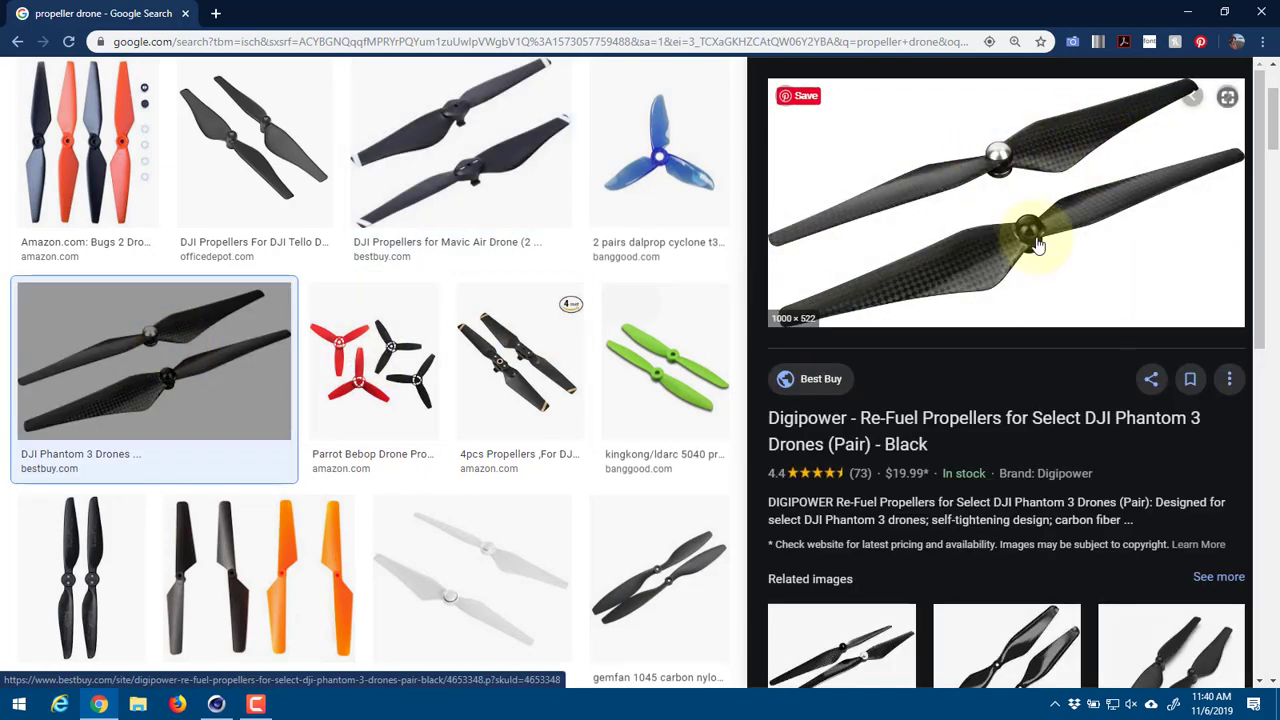
Step: Switch back to Cinema 4D, enable caps on the PropellerCap cylinder and set its rotation segments to 12
{"action": "key", "text": "alt+Tab"}
{"action": "scroll", "coordinate": [436, 166], "scroll_direction": "up", "scroll_amount": 8}
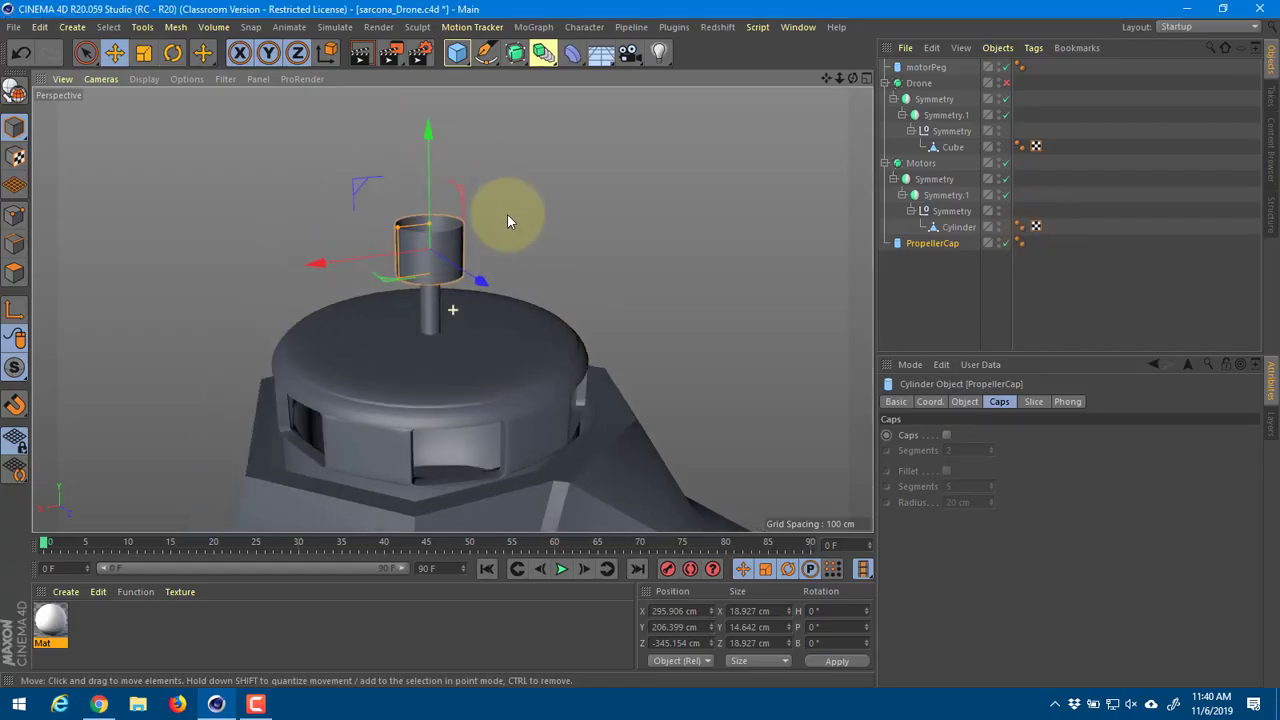
{"action": "left_click", "coordinate": [948, 437]}
{"action": "left_click_drag", "start_coordinate": [449, 267], "coordinate": [522, 292], "text": "alt"}
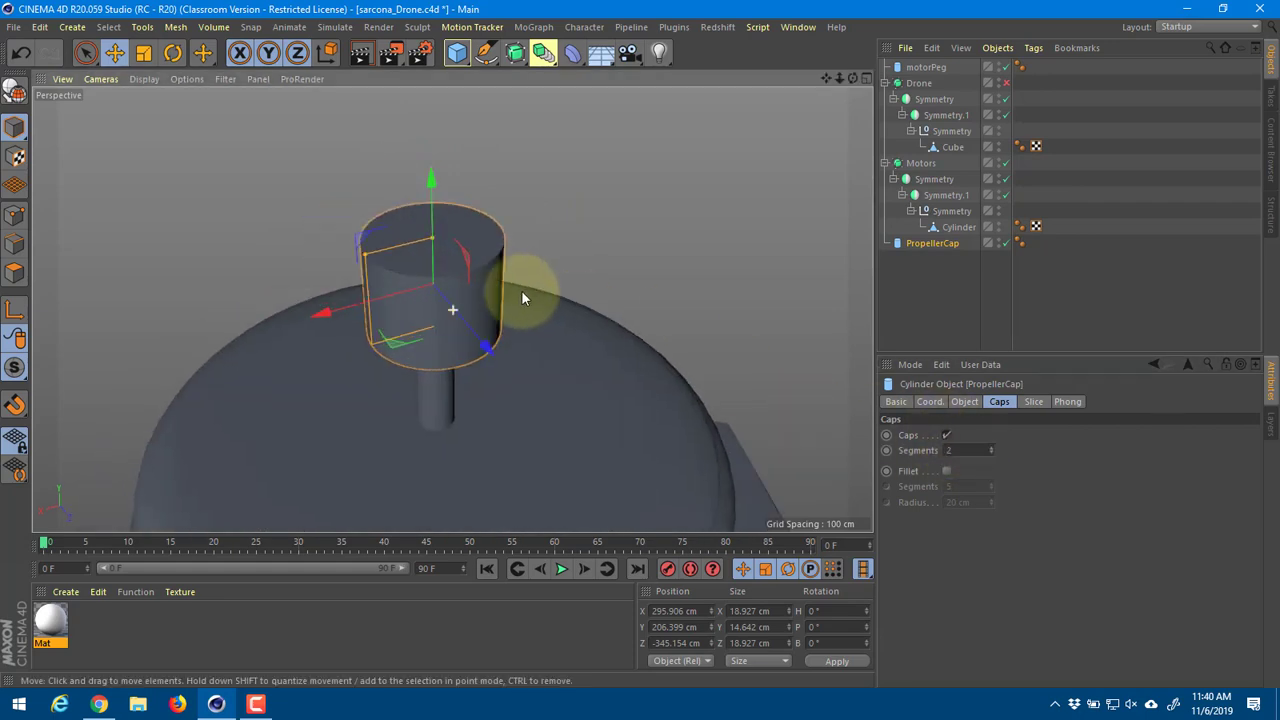
{"action": "right_click_drag", "start_coordinate": [555, 314], "coordinate": [605, 318], "text": "alt"}
{"action": "left_click_drag", "start_coordinate": [605, 318], "coordinate": [582, 232], "text": "alt"}
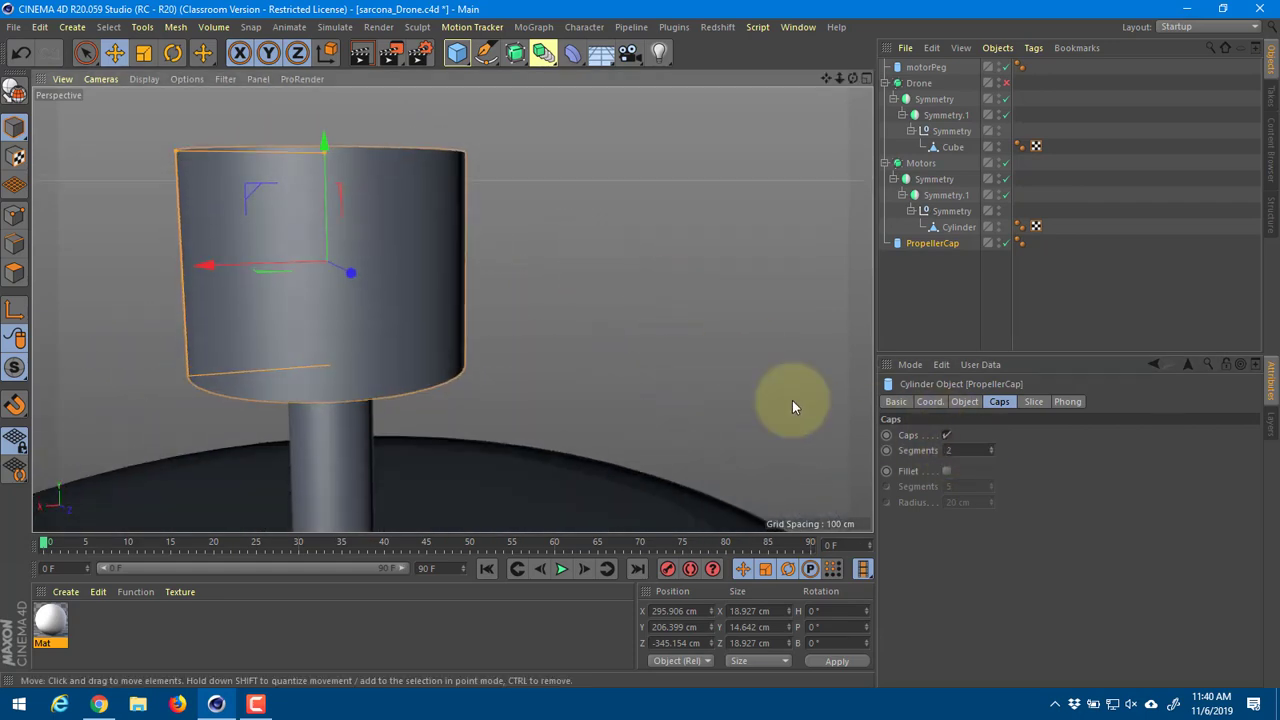
{"action": "left_click", "coordinate": [964, 401]}
{"action": "double_click", "coordinate": [999, 482]}
{"action": "type", "text": "12"}
{"action": "key", "text": "Return"}
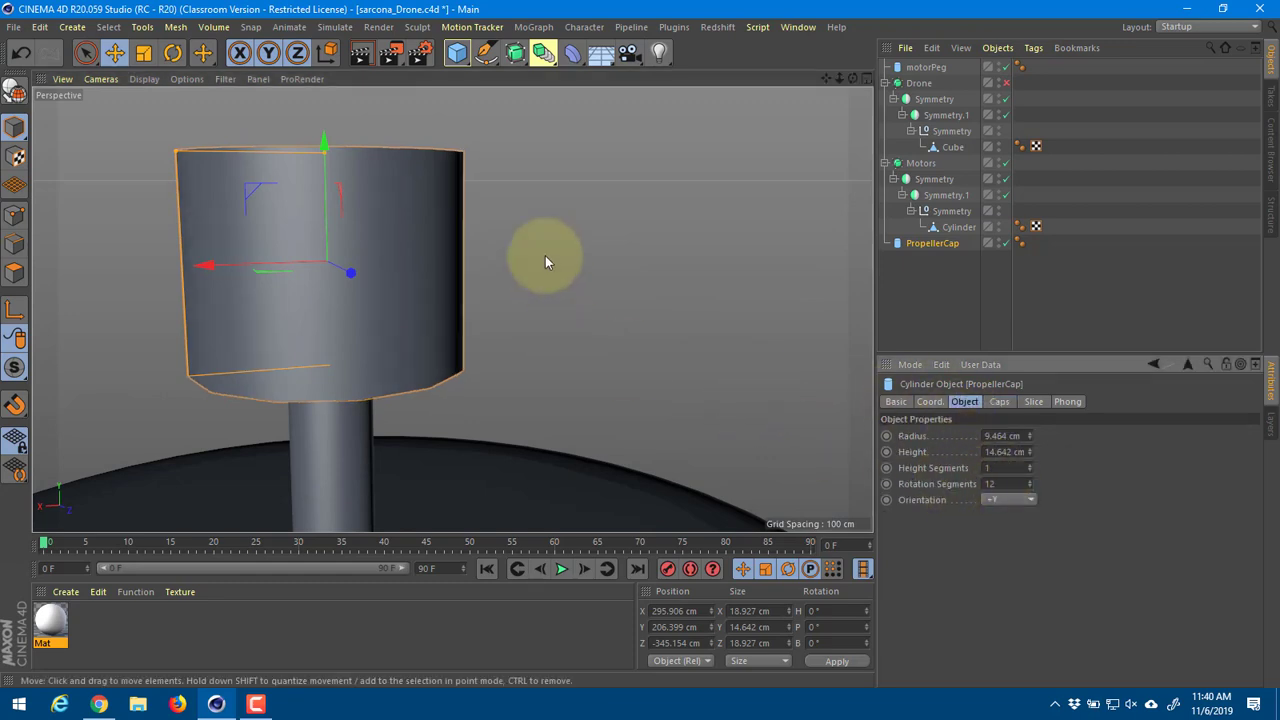
Step: Convert PropellerCap to an editable polygon object and optimize its points
{"action": "left_click_drag", "start_coordinate": [545, 262], "coordinate": [703, 282], "text": "alt"}
{"action": "key", "text": "c"}
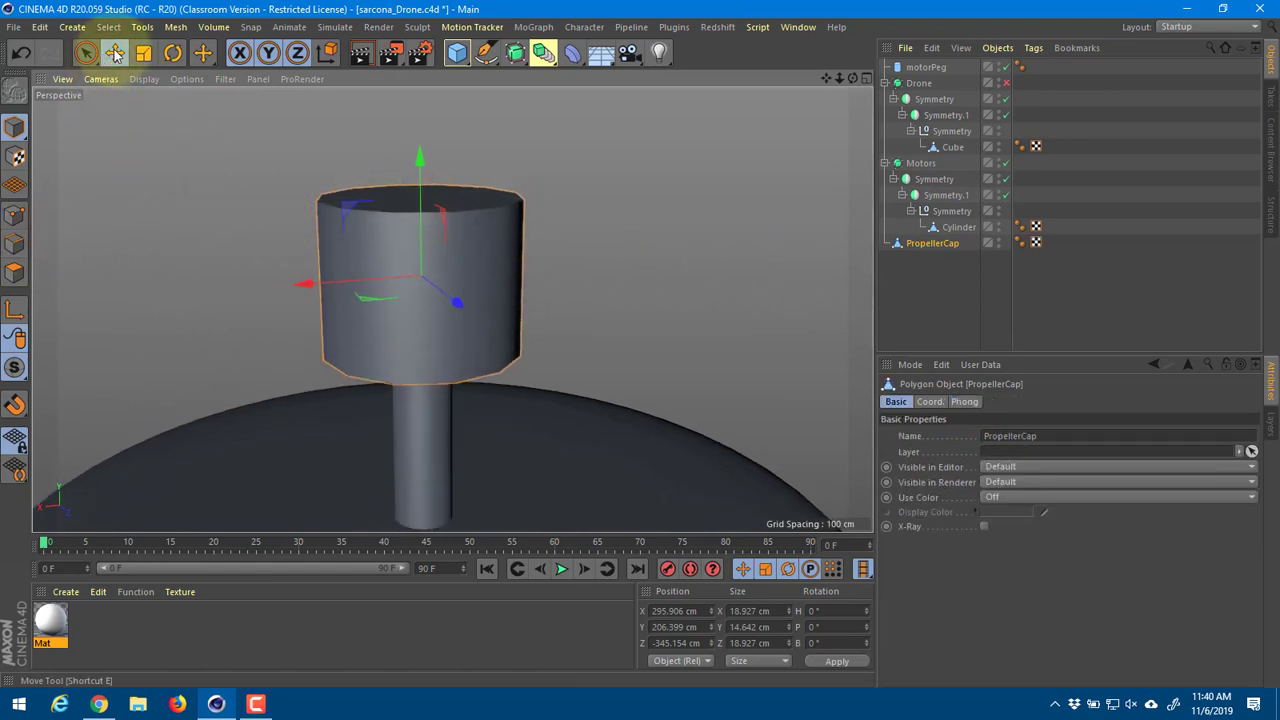
{"action": "left_click", "coordinate": [15, 215]}
{"action": "left_click_drag", "start_coordinate": [84, 55], "coordinate": [137, 100]}
{"action": "left_click_drag", "start_coordinate": [607, 311], "coordinate": [625, 390]}
{"action": "right_click", "coordinate": [625, 325]}
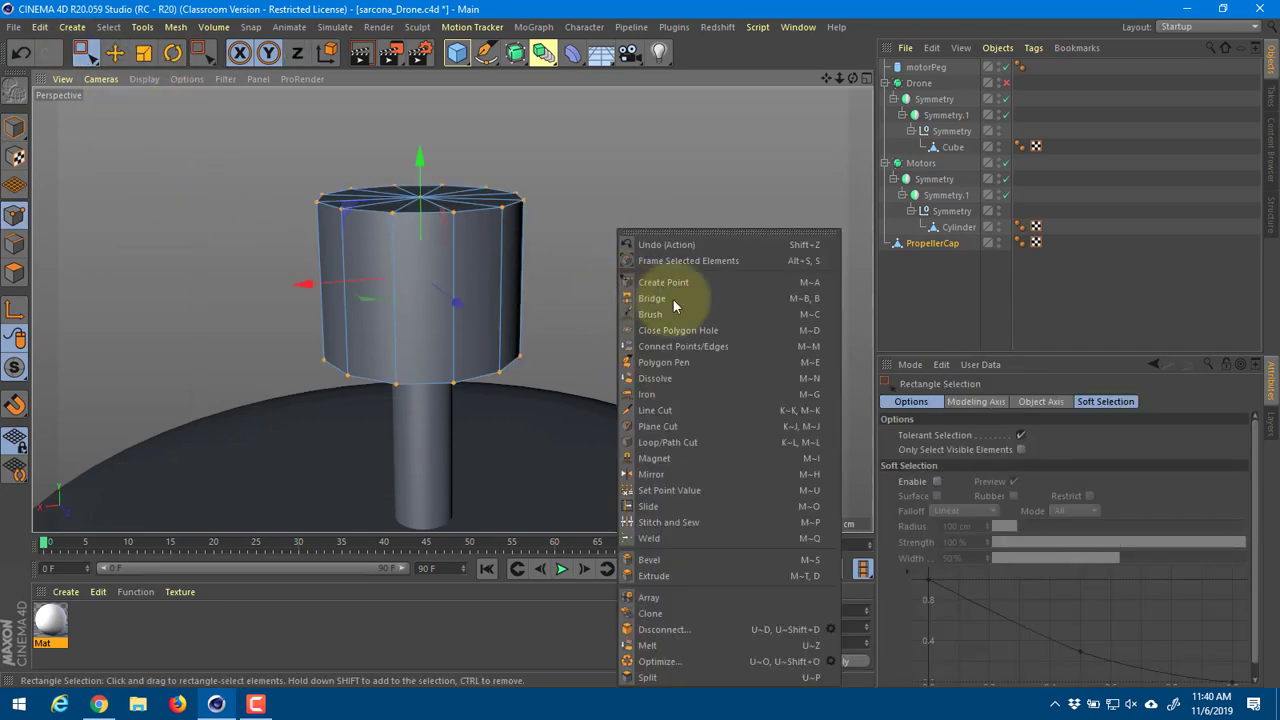
{"action": "left_click", "coordinate": [689, 660]}
{"action": "key", "text": "e"}
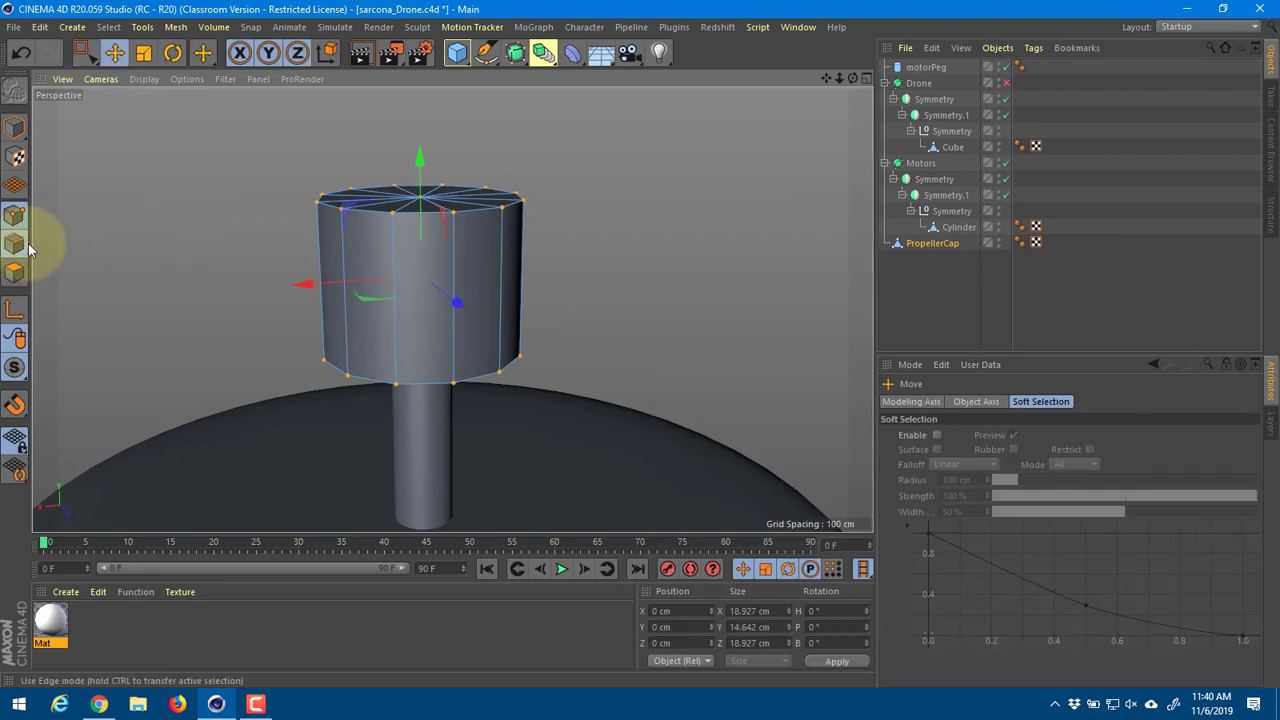
Step: Bevel the PropellerCap's upper rim edge loop with an offset of about 6.75 cm and 1 subdivision
{"action": "left_click", "coordinate": [18, 246]}
{"action": "double_click", "coordinate": [409, 215]}
{"action": "key", "text": "m"}
{"action": "key", "text": "s"}
{"action": "left_click_drag", "start_coordinate": [409, 215], "coordinate": [440, 298]}
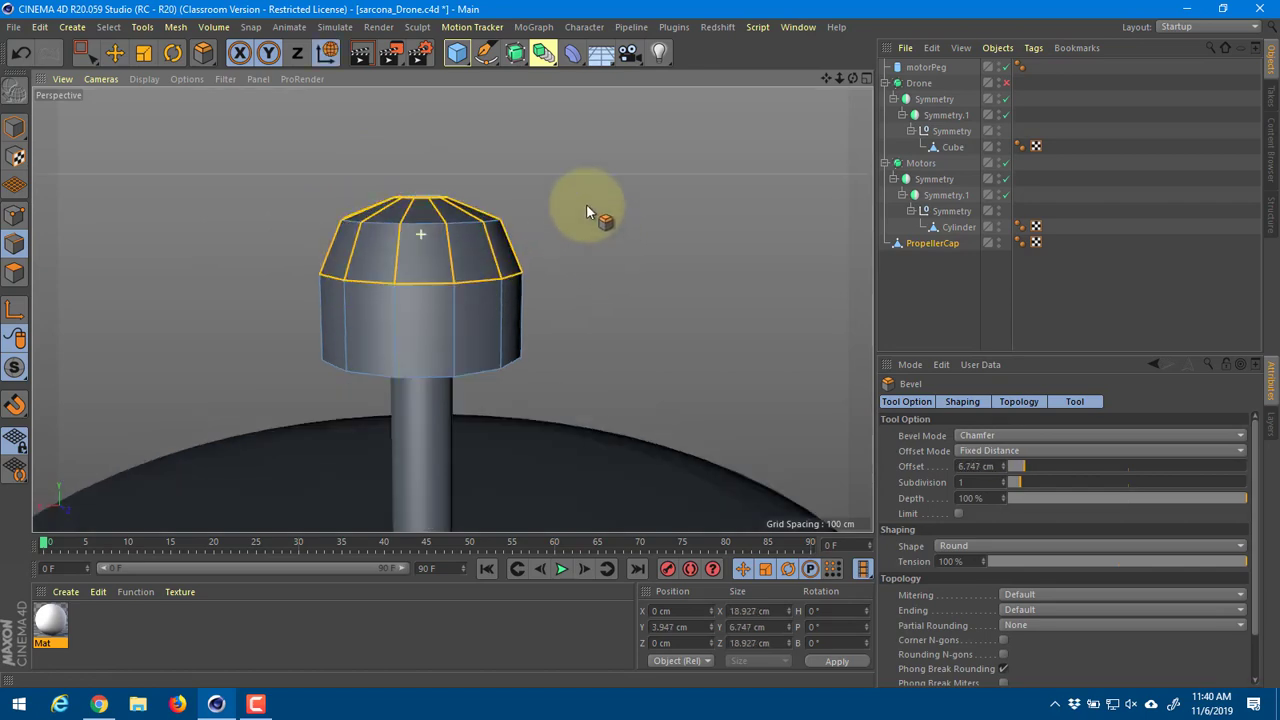
Step: Select the PropellerCap's lower ring of points and raise it, shortening the cap to about 11.55 cm high
{"action": "left_click_drag", "start_coordinate": [591, 226], "coordinate": [560, 185], "text": "alt"}
{"action": "key", "text": "r"}
{"action": "key", "text": "e"}
{"action": "left_click", "coordinate": [348, 355]}
{"action": "left_click", "coordinate": [14, 215]}
{"action": "key", "text": "0"}
{"action": "left_click_drag", "start_coordinate": [209, 314], "coordinate": [646, 460]}
{"action": "left_click_drag", "start_coordinate": [418, 307], "coordinate": [423, 271]}
Step: Nest motorPeg and PropellerCap beside the Cylinder in the innermost Symmetry group of Motors
{"action": "left_click", "coordinate": [14, 125]}
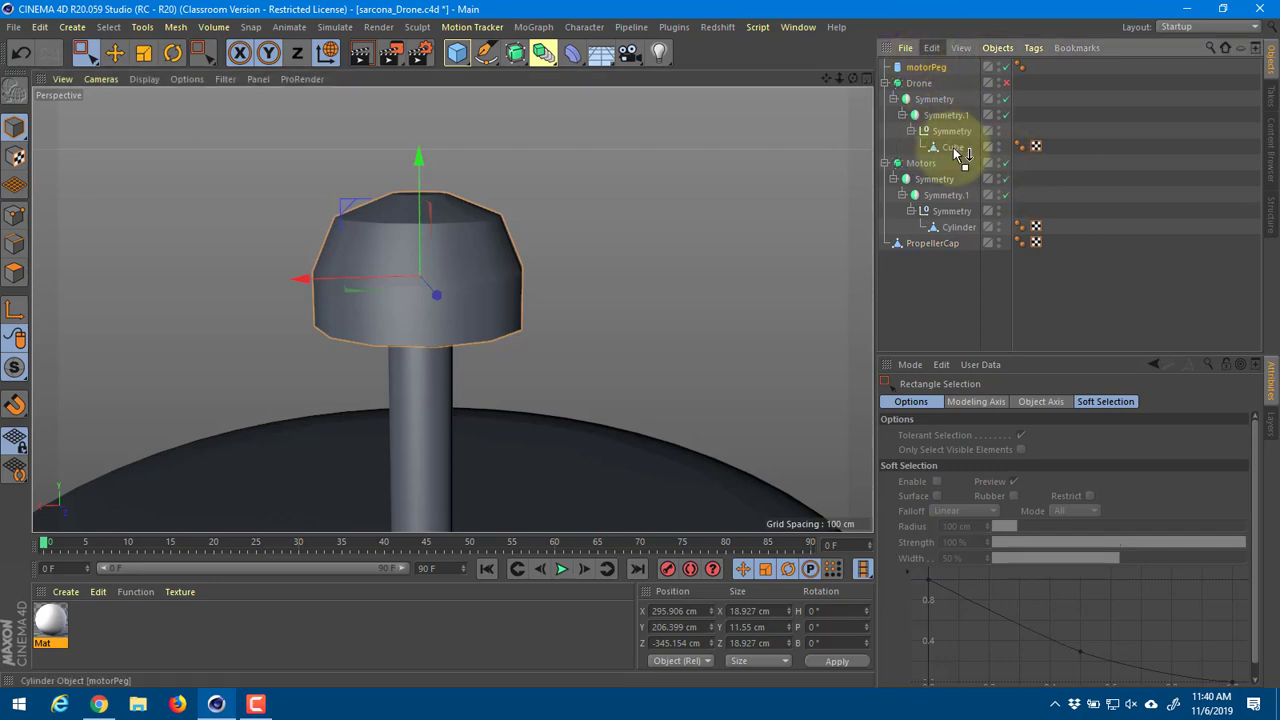
{"action": "left_click_drag", "start_coordinate": [950, 216], "coordinate": [955, 205]}
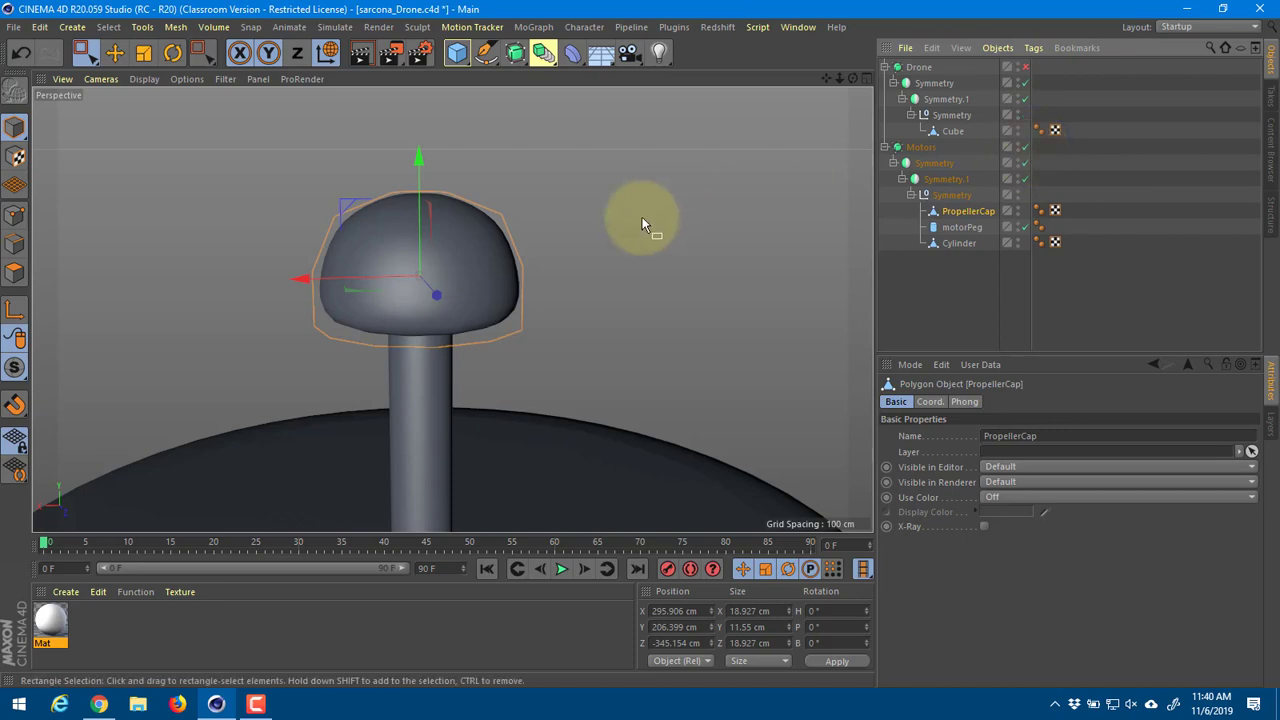
{"action": "left_click_drag", "start_coordinate": [638, 311], "coordinate": [458, 248], "text": "alt"}
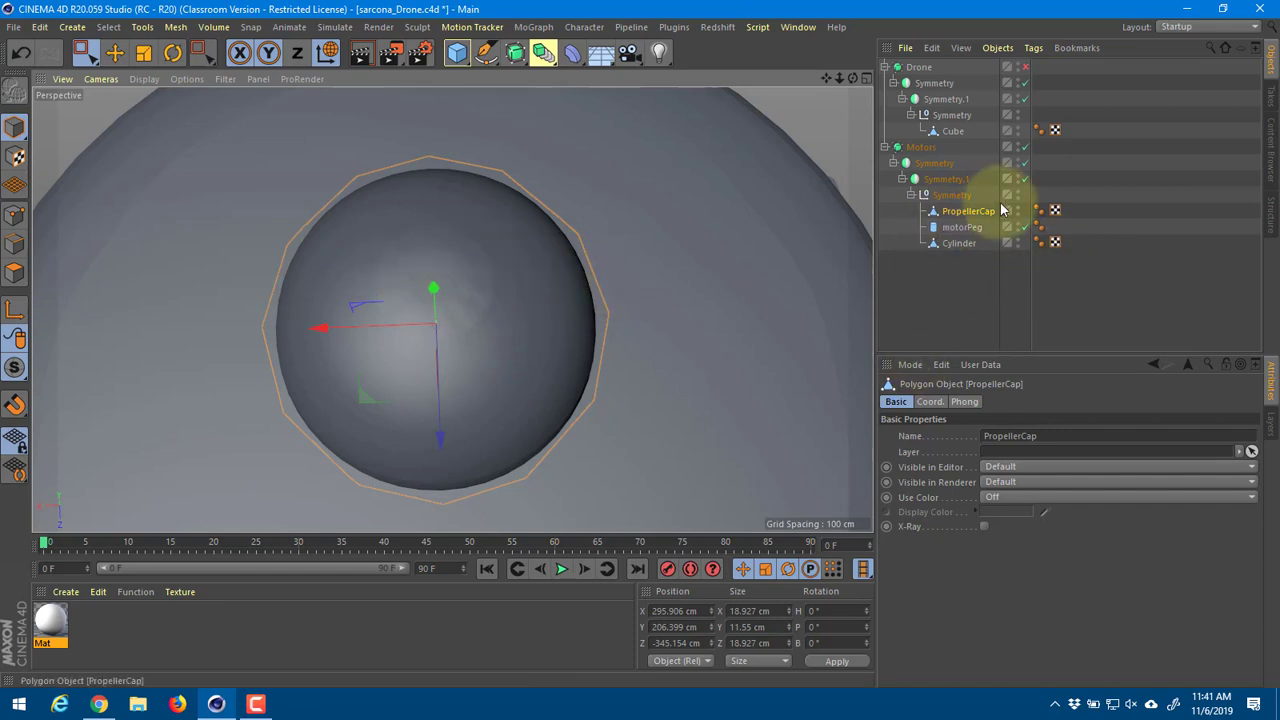
Step: Turn off Use Edge Breaks in the PropellerCap's Phong tag
{"action": "left_click", "coordinate": [1040, 210]}
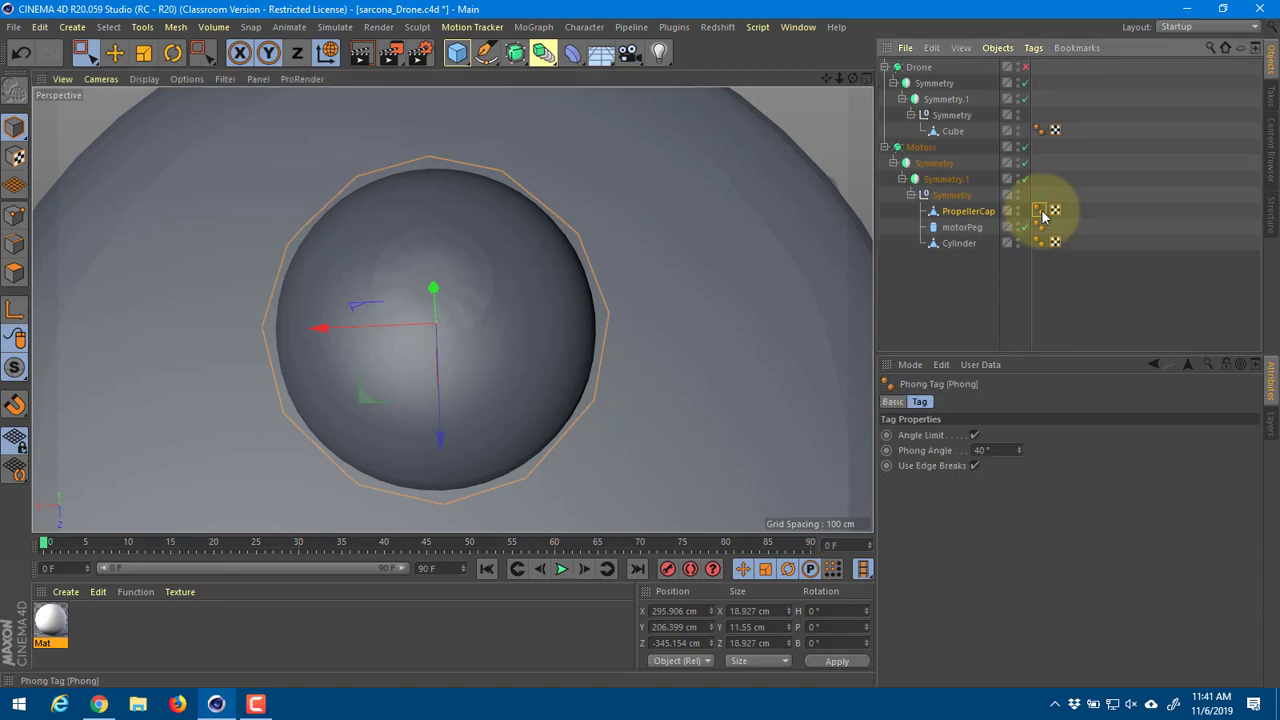
{"action": "left_click", "coordinate": [974, 466]}
{"action": "left_click_drag", "start_coordinate": [781, 337], "coordinate": [757, 179], "text": "alt"}
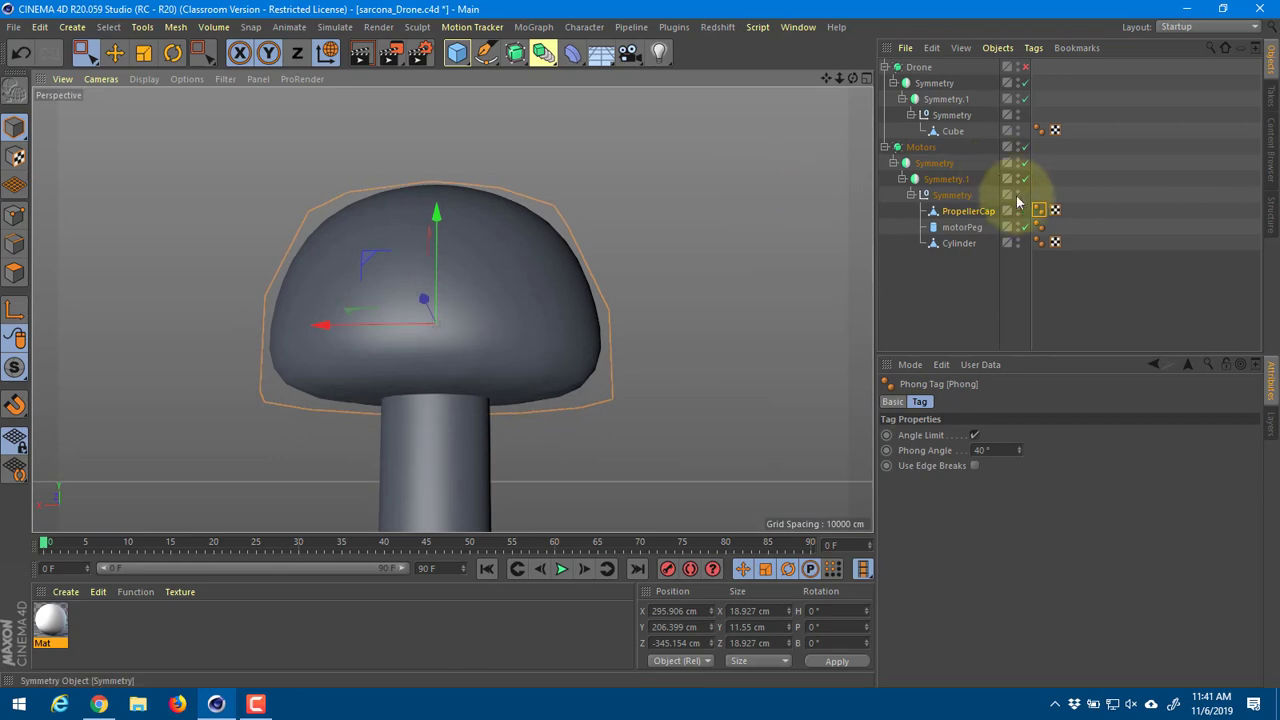
Step: With the Motors subdivision surface temporarily disabled, bevel the PropellerCap's bottom edge loop with an offset of about 0.19 cm
{"action": "left_click", "coordinate": [1024, 148]}
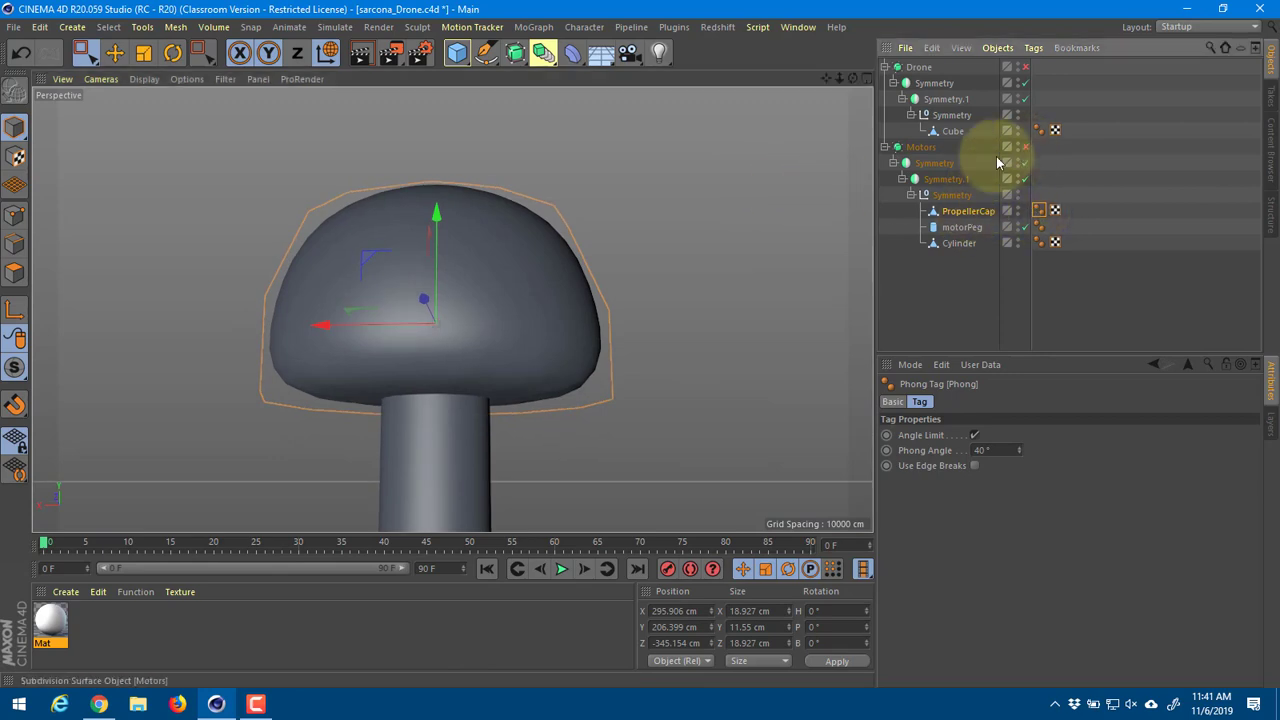
{"action": "left_click", "coordinate": [16, 245]}
{"action": "key", "text": "e"}
{"action": "double_click", "coordinate": [443, 376]}
{"action": "key", "text": "m"}
{"action": "key", "text": "s"}
{"action": "left_click_drag", "start_coordinate": [438, 373], "coordinate": [437, 374]}
{"action": "left_click_drag", "start_coordinate": [489, 225], "coordinate": [489, 330], "text": "alt"}
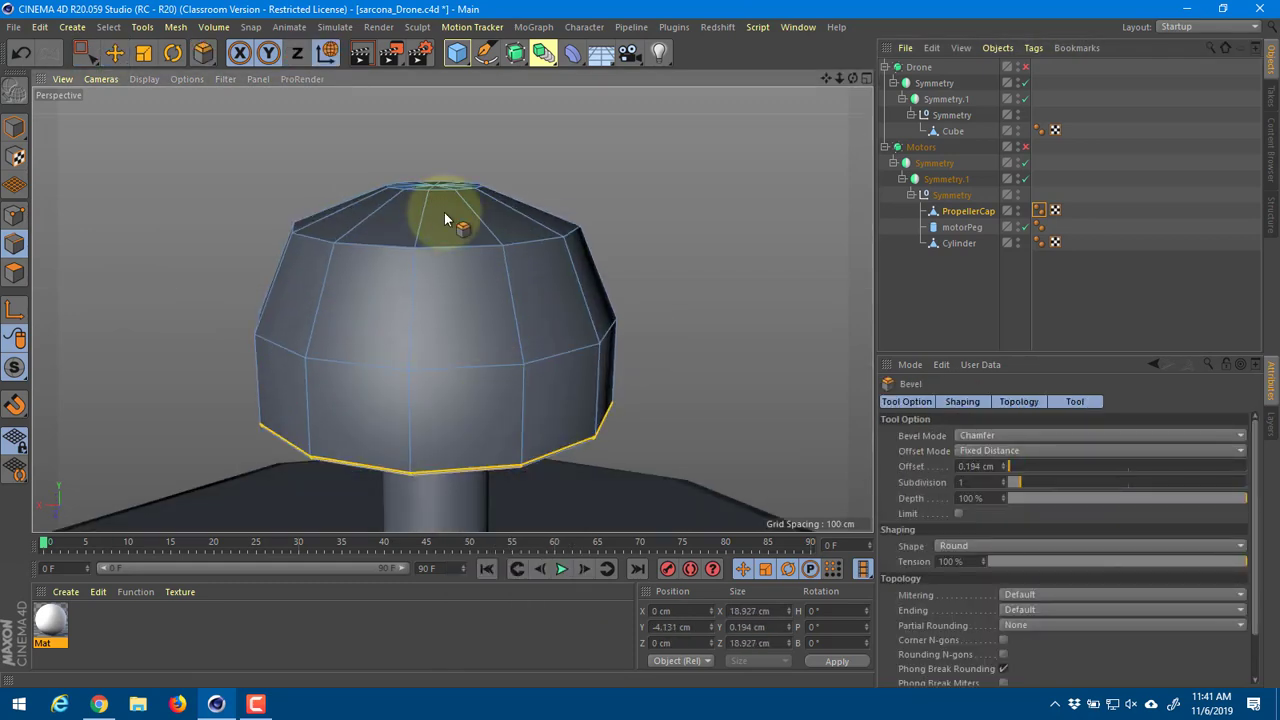
{"action": "key", "text": "e"}
{"action": "left_click", "coordinate": [1025, 147]}
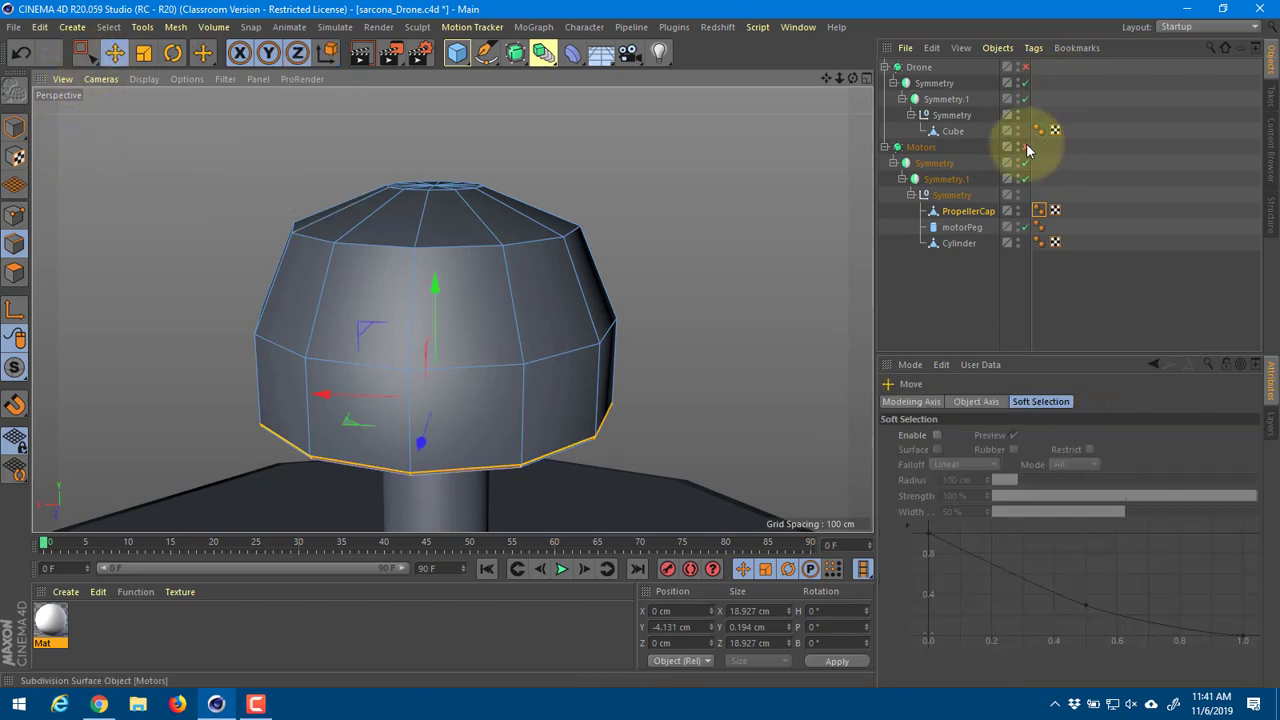
Step: Add a cube primitive and raise it above the drone body to a Y position of about 302.5 cm
{"action": "mouse_move", "coordinate": [733, 279]}
{"action": "left_mouse_down", "text": "alt"}
{"action": "mouse_move", "coordinate": [702, 227]}
{"action": "mouse_move", "coordinate": [710, 268]}
{"action": "left_mouse_up", "text": "alt"}
{"action": "right_click_drag", "start_coordinate": [710, 268], "coordinate": [530, 301], "text": "alt"}
{"action": "middle_click_drag", "start_coordinate": [694, 306], "coordinate": [471, 291], "text": "alt"}
{"action": "left_click_drag", "start_coordinate": [471, 291], "coordinate": [513, 359], "text": "alt"}
{"action": "scroll", "coordinate": [513, 359], "scroll_direction": "up", "scroll_amount": 5}
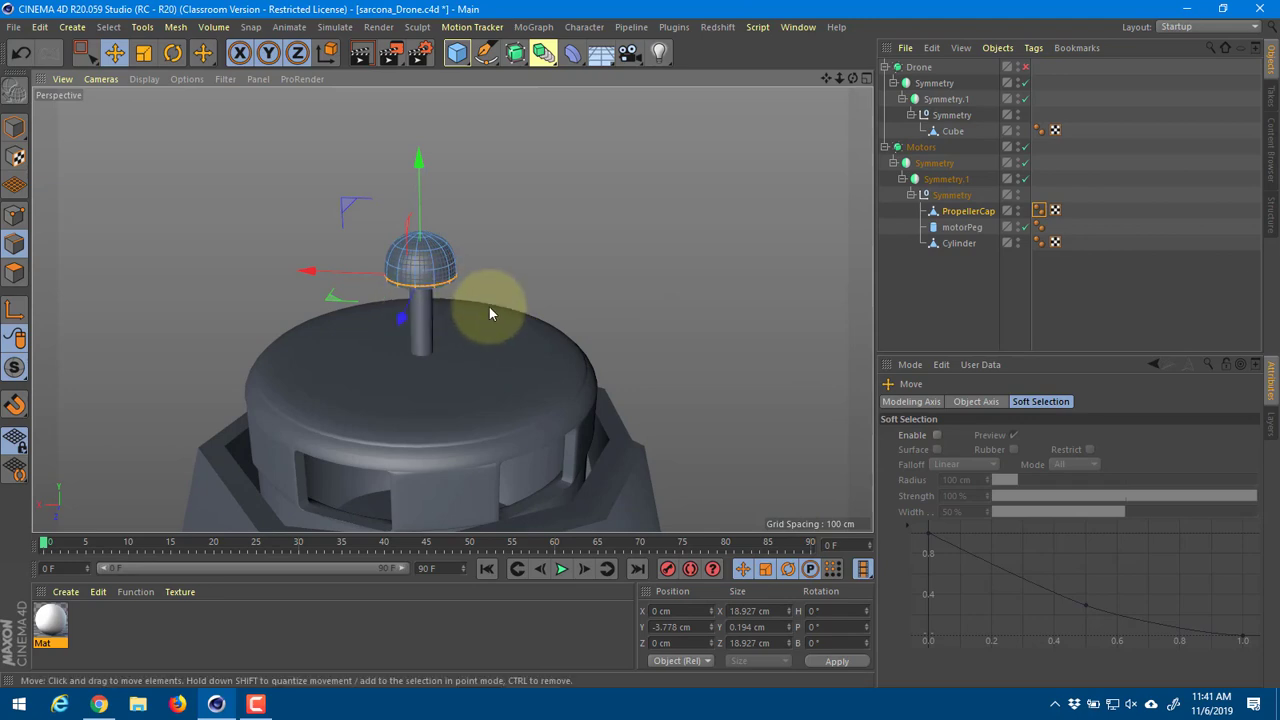
{"action": "left_click", "coordinate": [456, 55]}
{"action": "left_click_drag", "start_coordinate": [482, 195], "coordinate": [698, 229], "text": "alt"}
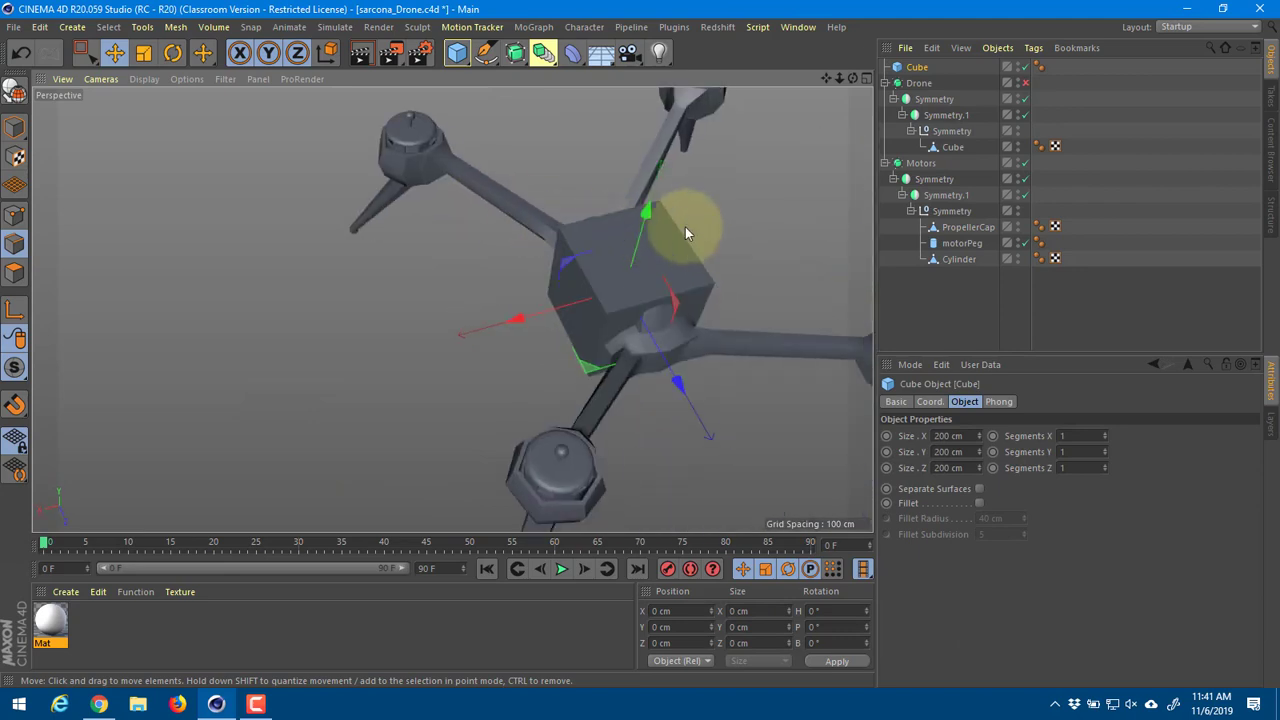
{"action": "left_click_drag", "start_coordinate": [644, 171], "coordinate": [704, 90]}
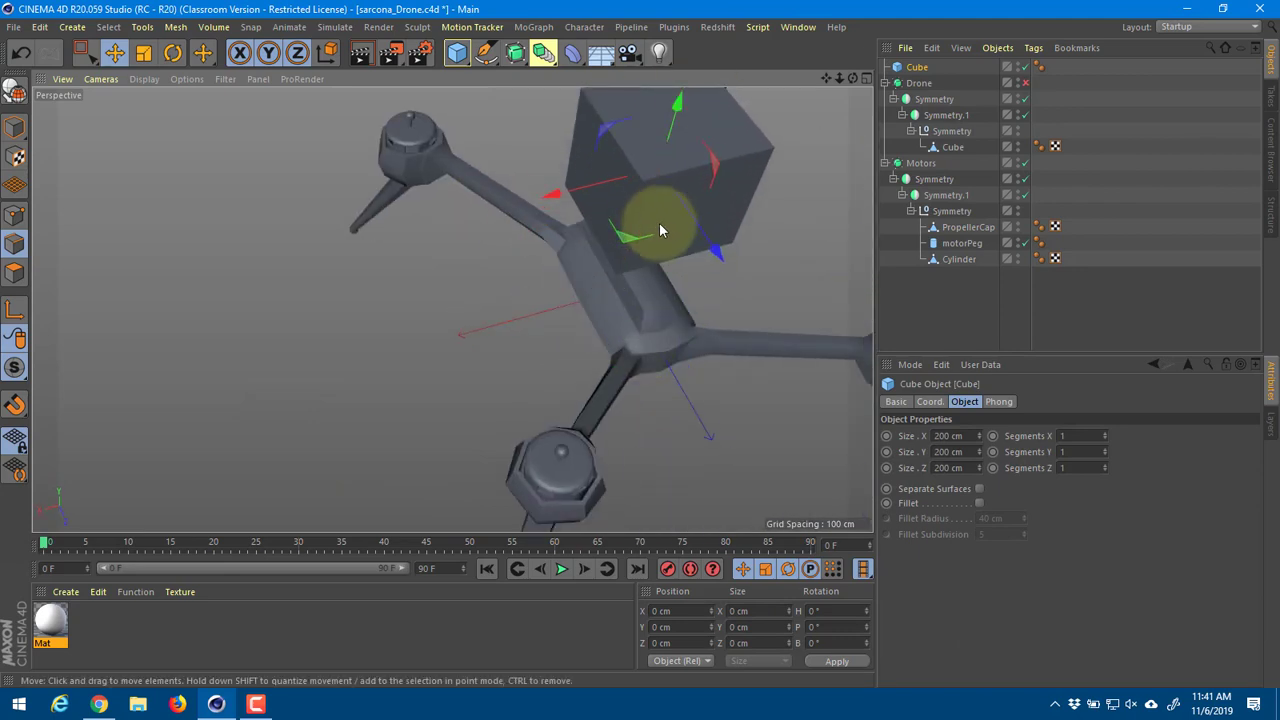
{"action": "middle_click_drag", "start_coordinate": [637, 192], "coordinate": [599, 242], "text": "alt"}
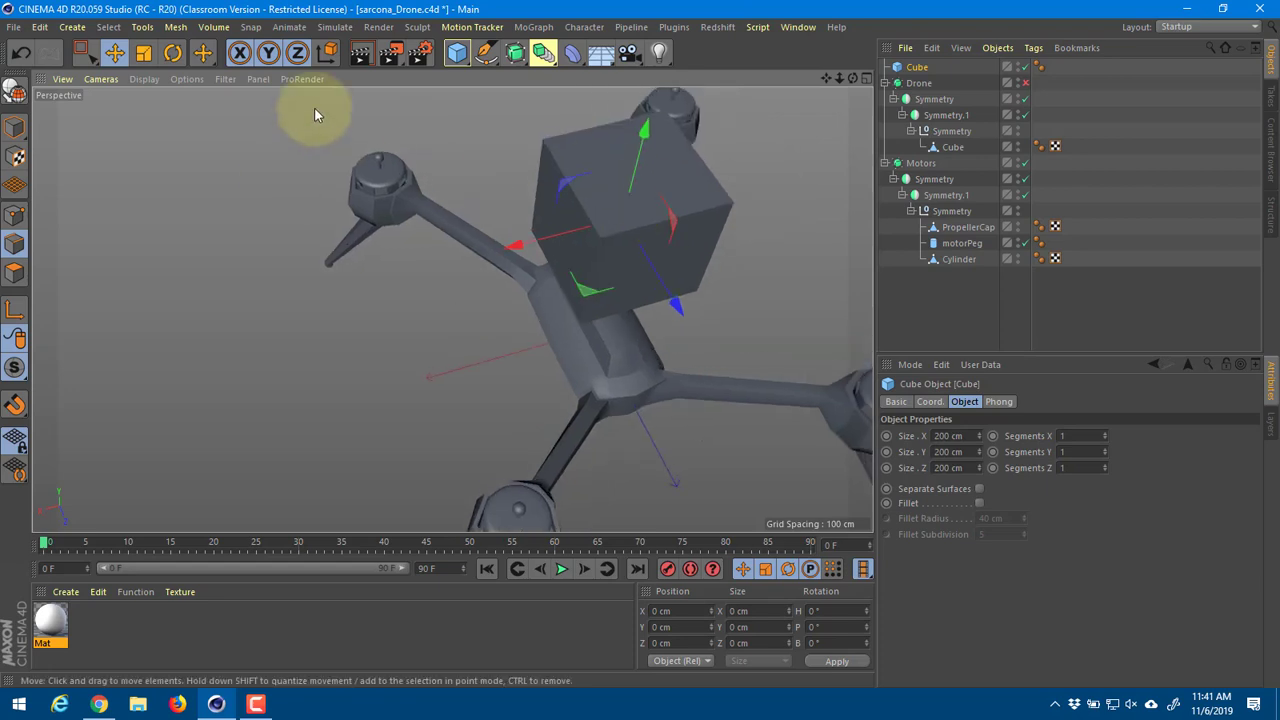
Step: Resize the new cube into a thin plank about 338 cm in X, 6.5 cm in Y and 54 cm in Z
{"action": "left_click", "coordinate": [14, 127]}
{"action": "middle_click_drag", "start_coordinate": [630, 200], "coordinate": [600, 220], "text": "alt"}
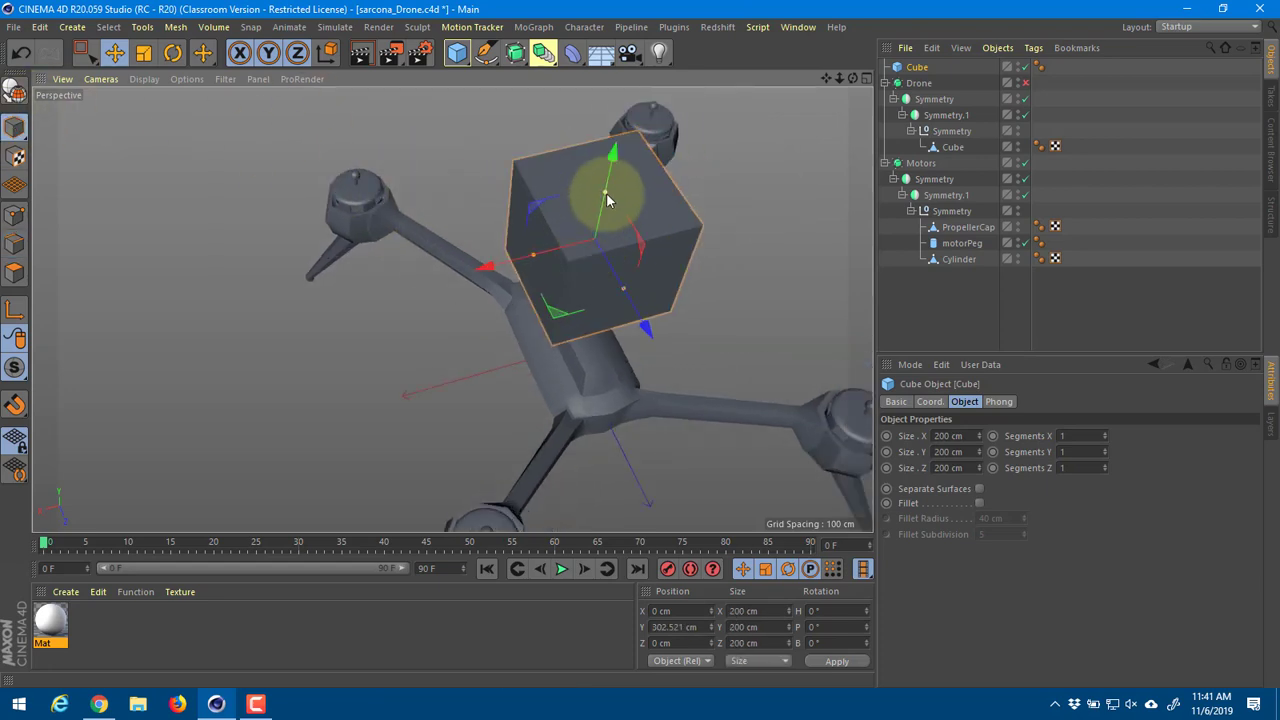
{"action": "left_click_drag", "start_coordinate": [606, 193], "coordinate": [603, 238]}
{"action": "left_click_drag", "start_coordinate": [618, 285], "coordinate": [604, 230]}
{"action": "scroll", "coordinate": [593, 249], "scroll_direction": "up", "scroll_amount": 5}
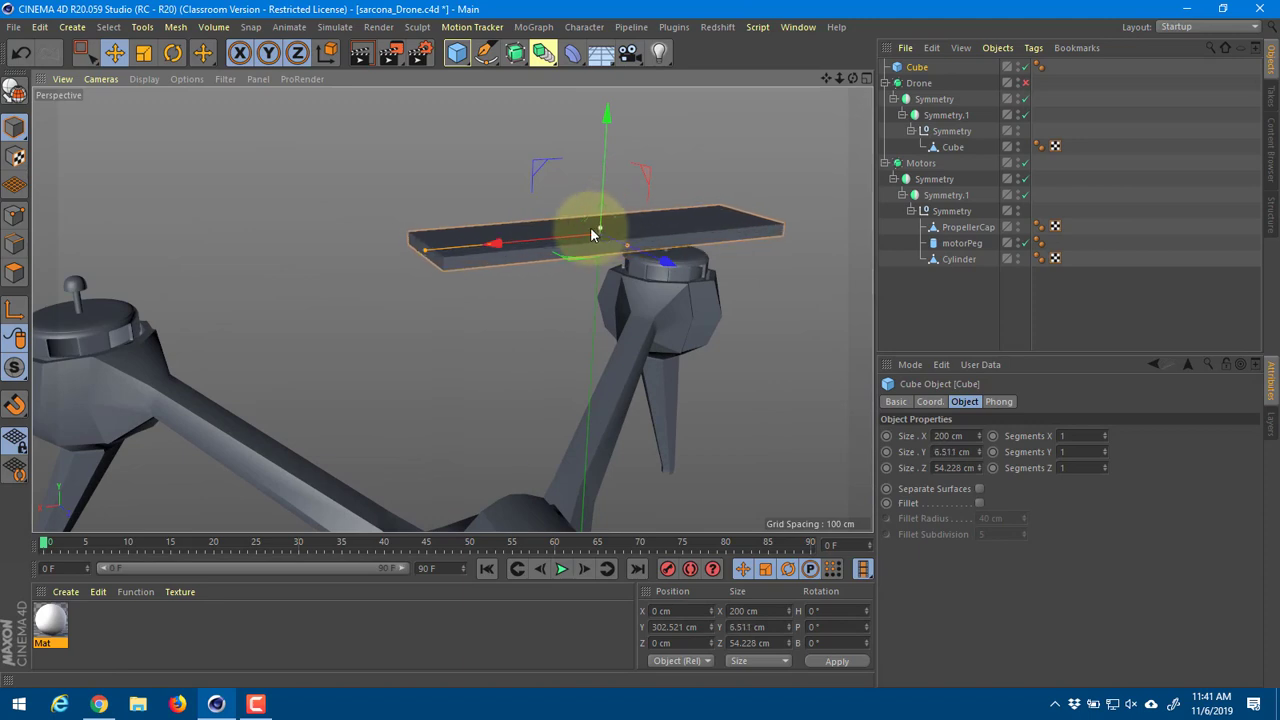
{"action": "left_click_drag", "start_coordinate": [423, 251], "coordinate": [292, 267]}
{"action": "left_click_drag", "start_coordinate": [536, 254], "coordinate": [151, 223], "text": "alt"}
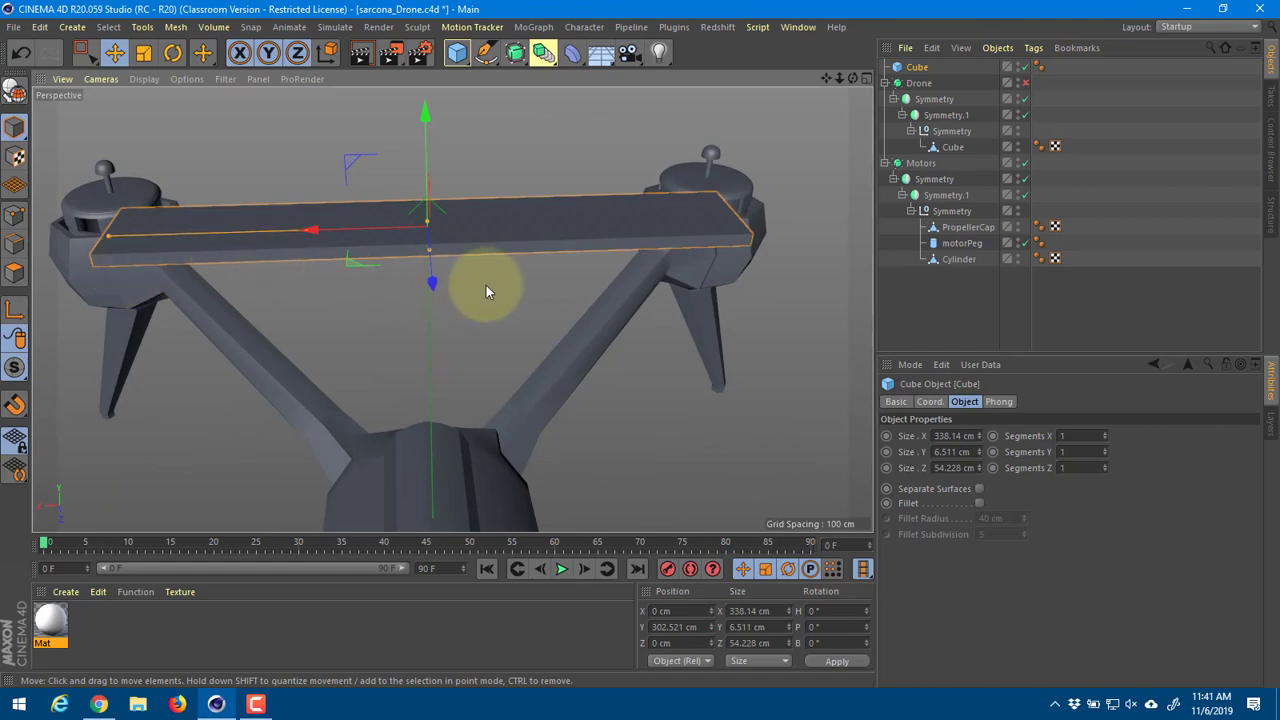
Step: Examine the blade shapes in the drone propeller image results in the Chrome browser, and return to Cinema 4D
{"action": "key", "text": "alt+Tab"}
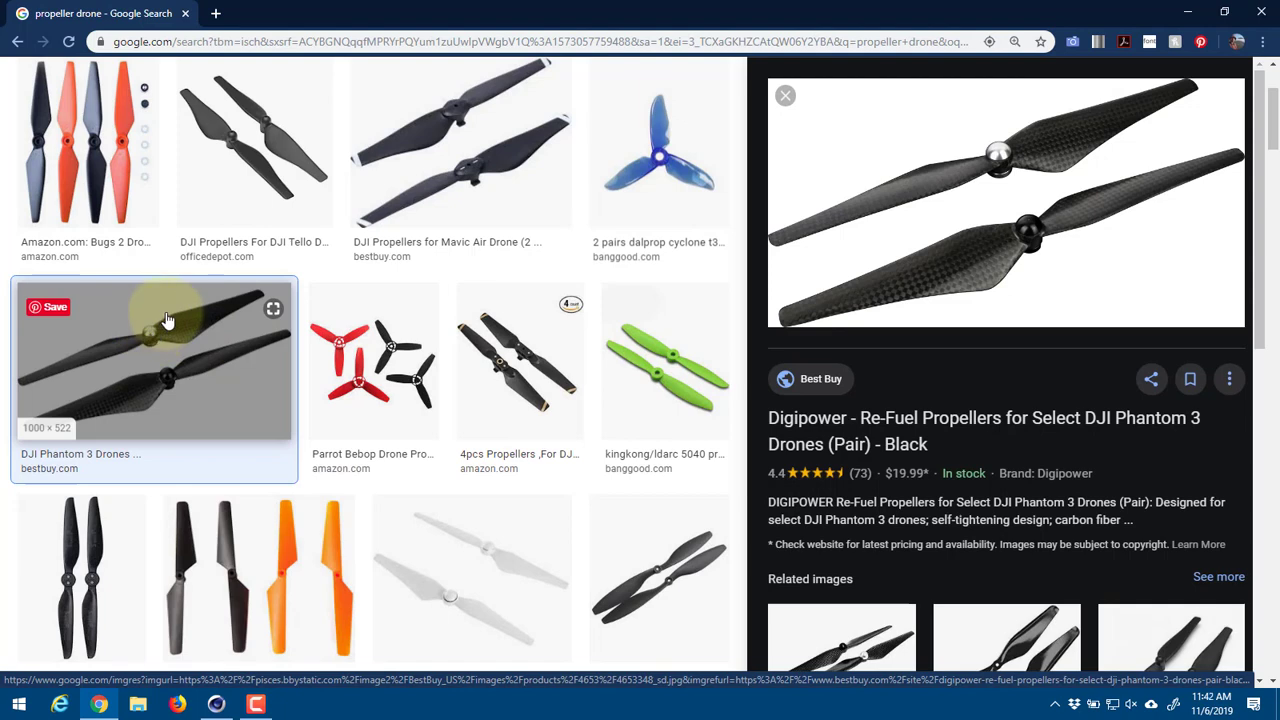
{"action": "scroll", "coordinate": [278, 290], "scroll_direction": "up", "scroll_amount": 2}
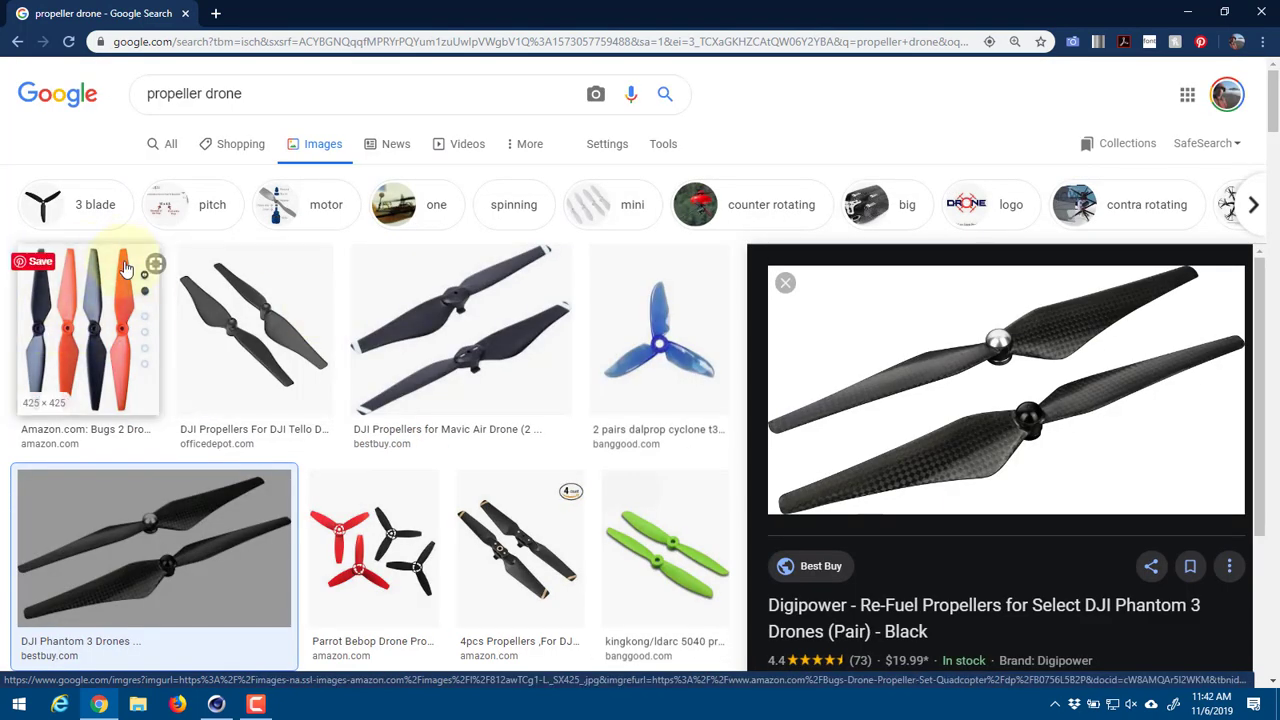
{"action": "key", "text": "alt+Tab"}
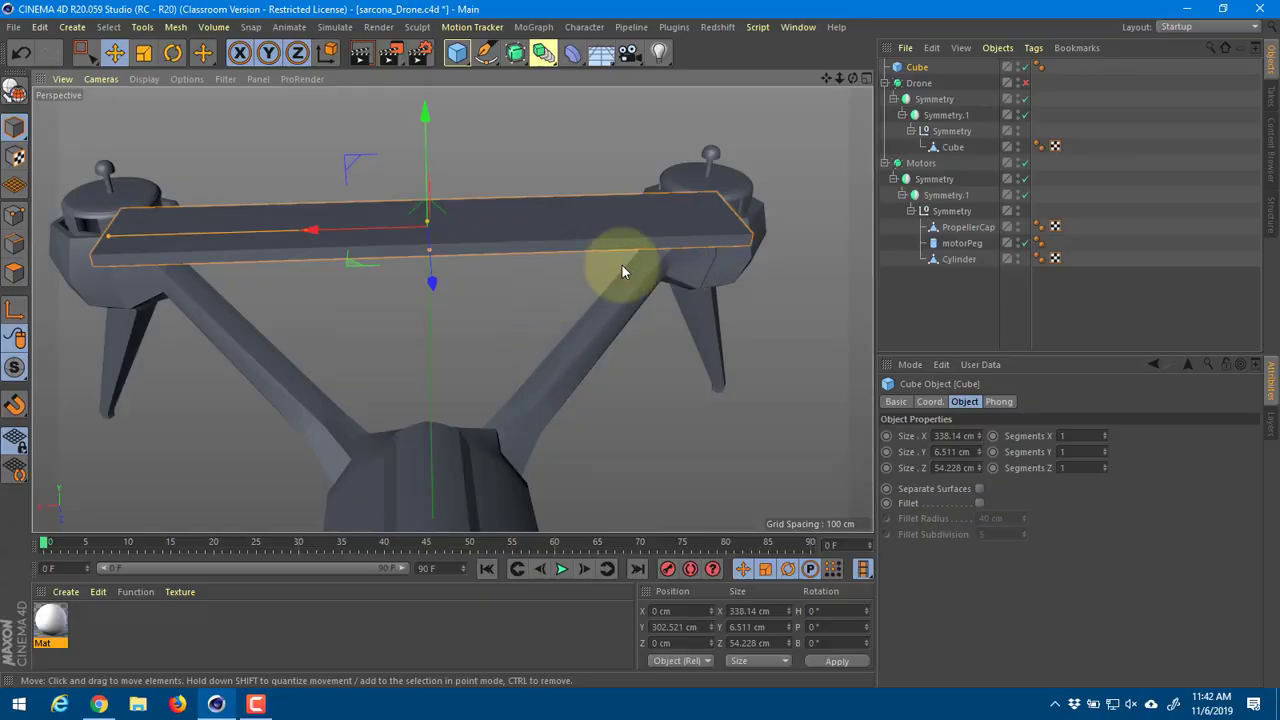
Step: Duplicate the plank straight upward to a Y position of about 347 cm
{"action": "left_click_drag", "start_coordinate": [662, 249], "coordinate": [618, 250], "text": "alt"}
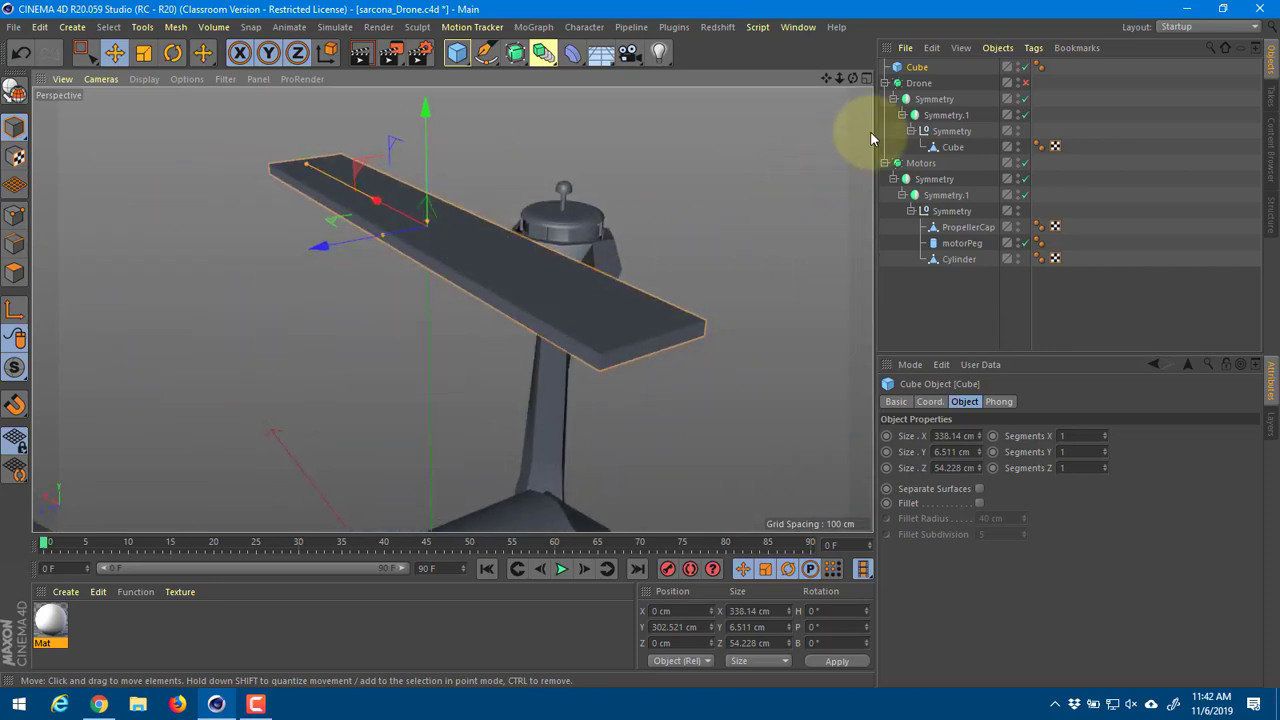
{"action": "left_click_drag", "start_coordinate": [425, 135], "coordinate": [425, 55], "text": "ctrl"}
{"action": "left_click_drag", "start_coordinate": [450, 200], "coordinate": [465, 246], "text": "alt"}
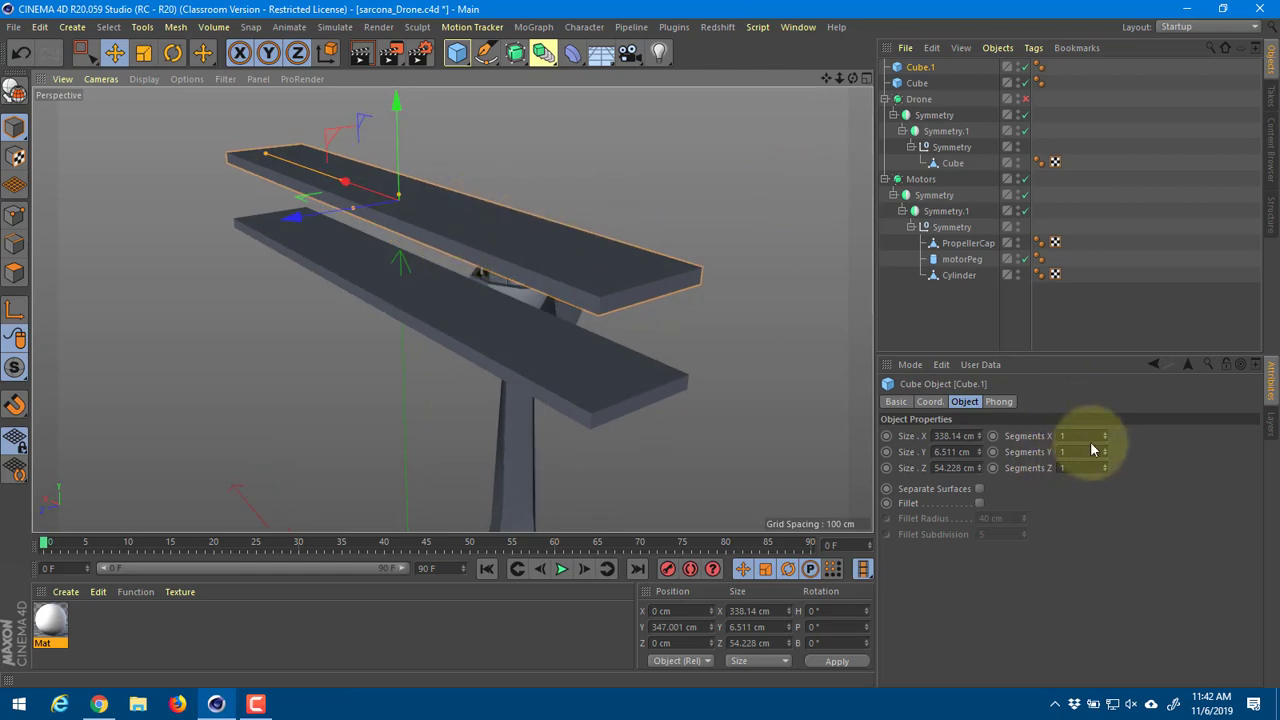
Step: Make the upper plank copy editable and rotate its end polygon to twist the plank along its length
{"action": "key", "text": "c"}
{"action": "left_click", "coordinate": [14, 272]}
{"action": "left_click", "coordinate": [640, 290]}
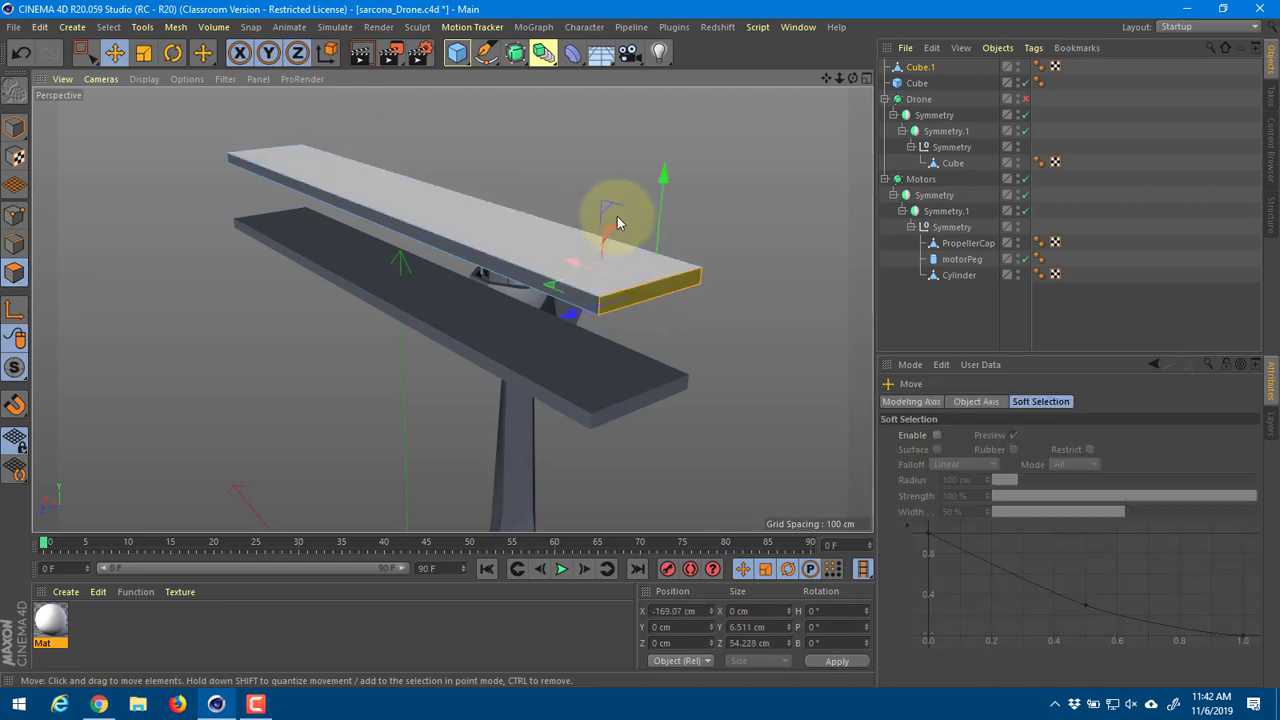
{"action": "key", "text": "r"}
{"action": "left_click_drag", "start_coordinate": [628, 244], "coordinate": [578, 248]}
Step: Add two loop cuts across the twisted plank, one on each side of its centre
{"action": "key", "text": "k"}
{"action": "key", "text": "l"}
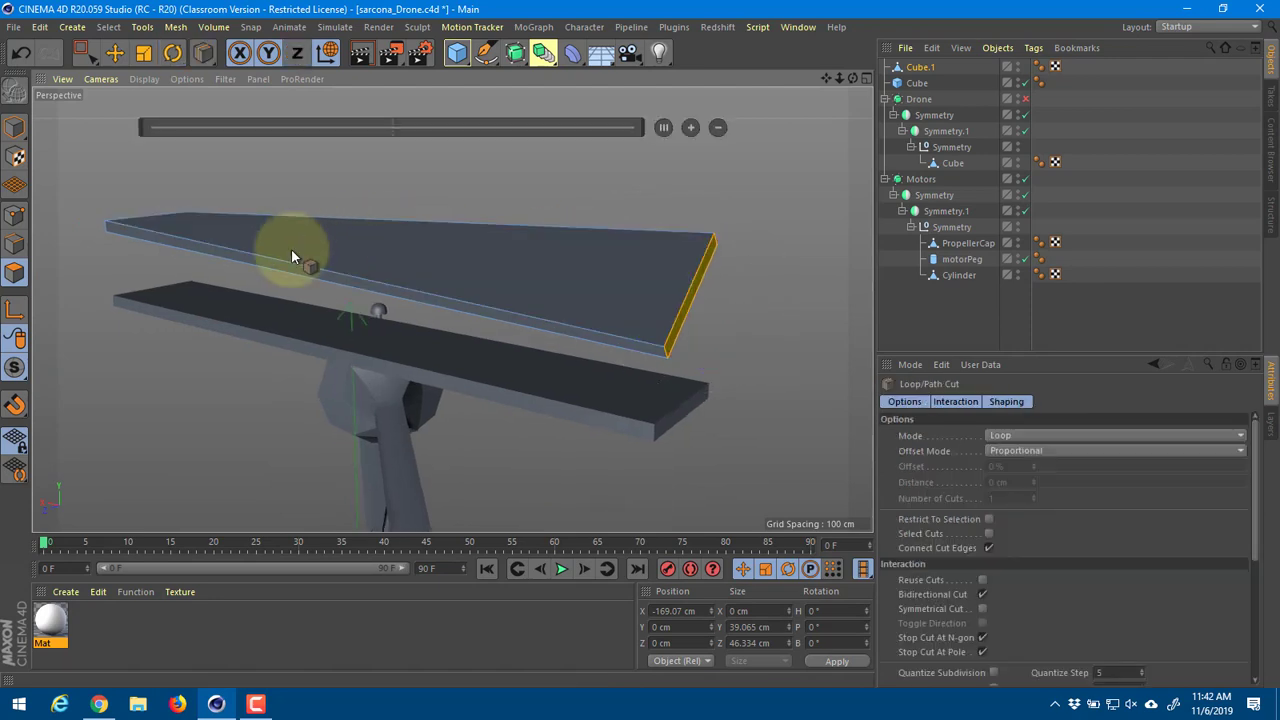
{"action": "left_click", "coordinate": [203, 244]}
{"action": "left_click_drag", "start_coordinate": [283, 258], "coordinate": [383, 313], "text": "alt"}
{"action": "left_click", "coordinate": [402, 353]}
Step: Scale the plank copy's untwisted end polygon down to about 3.6 cm in Y and 29.8 cm in Z
{"action": "middle_click_drag", "start_coordinate": [518, 351], "coordinate": [586, 359], "text": "alt"}
{"action": "left_click_drag", "start_coordinate": [586, 363], "coordinate": [50, 305], "text": "alt"}
{"action": "left_click", "coordinate": [15, 273]}
{"action": "left_click", "coordinate": [383, 460]}
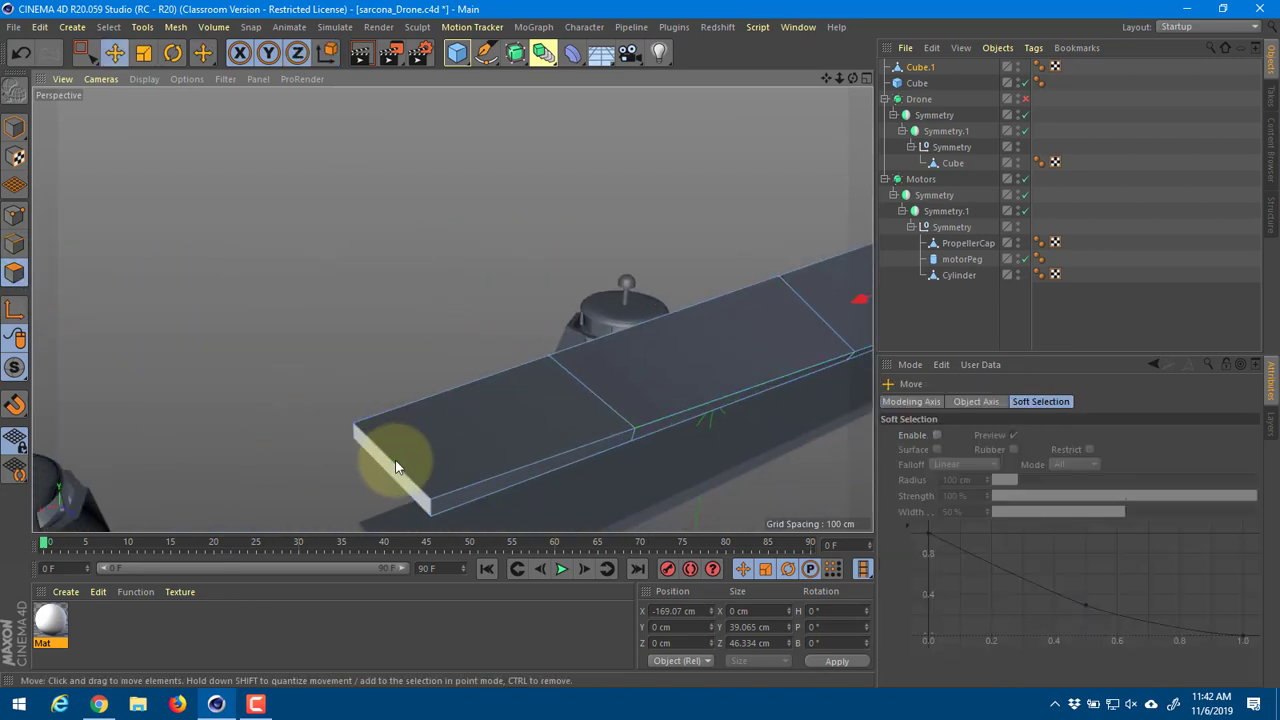
{"action": "key", "text": "r"}
{"action": "key", "text": "t"}
{"action": "left_click_drag", "start_coordinate": [401, 474], "coordinate": [470, 328]}
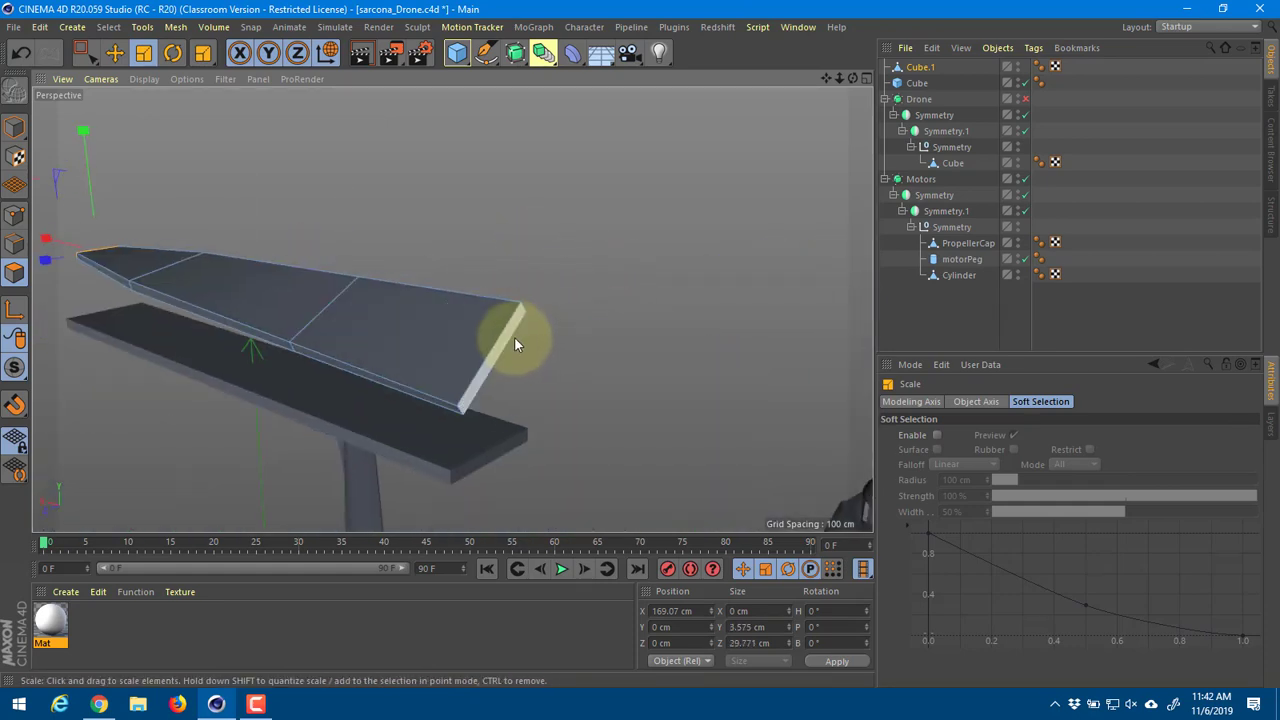
Step: Scale the plank copy's twisted end polygon down to about 8 cm in Y and 9.5 cm in Z
{"action": "double_click", "coordinate": [514, 336]}
{"action": "left_click", "coordinate": [508, 340]}
{"action": "left_click_drag", "start_coordinate": [565, 340], "coordinate": [645, 314]}
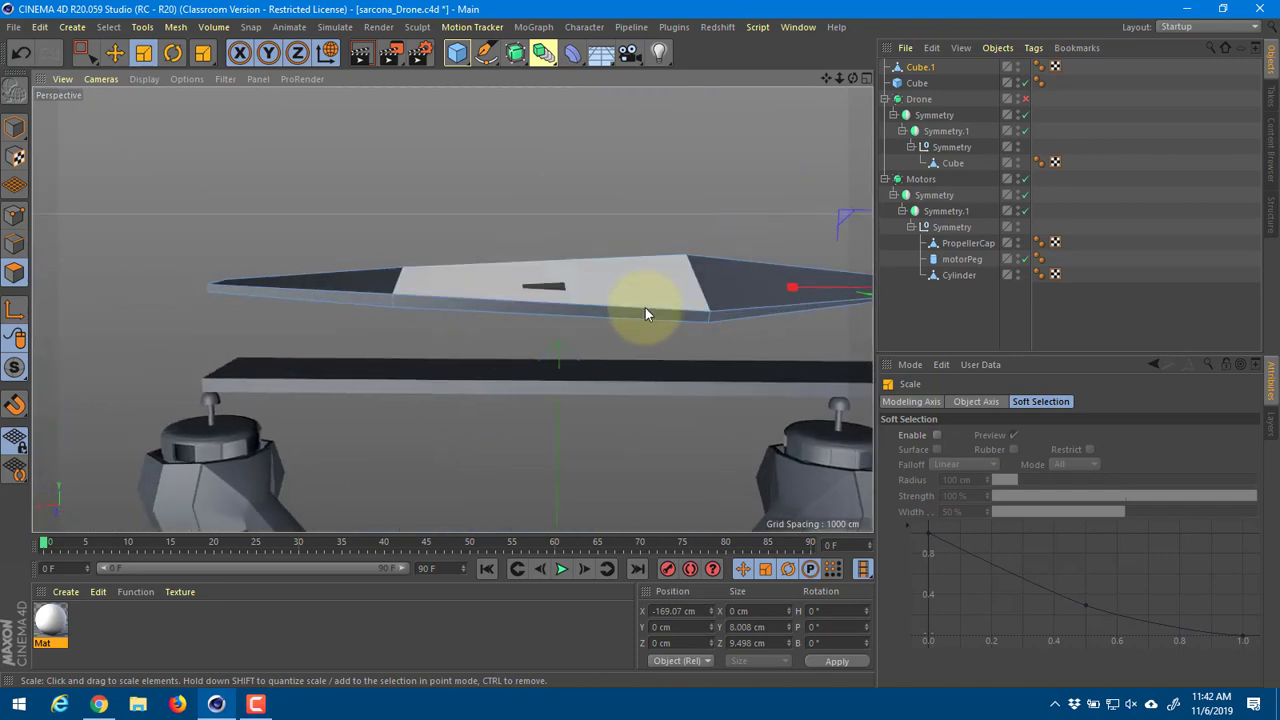
{"action": "key", "text": "k"}
{"action": "key", "text": "l"}
{"action": "left_click", "coordinate": [508, 306]}
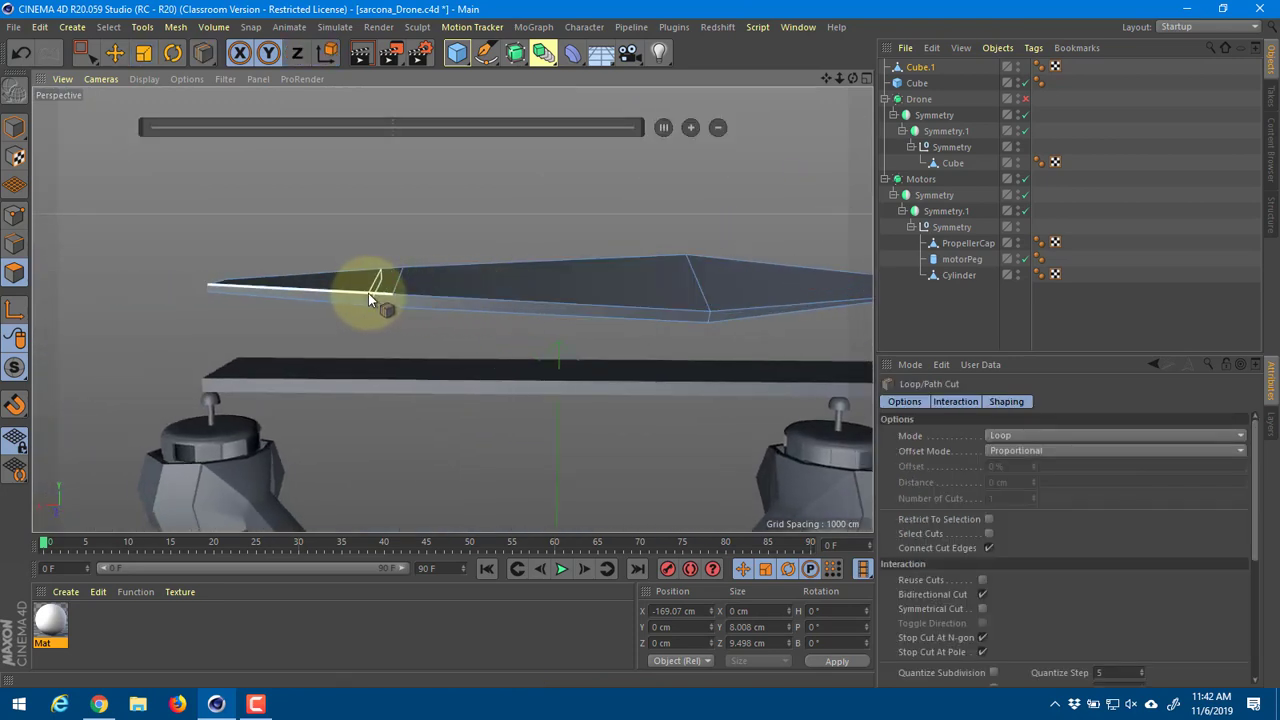
{"action": "left_click", "coordinate": [368, 293]}
{"action": "key", "text": "ctrl+z"}
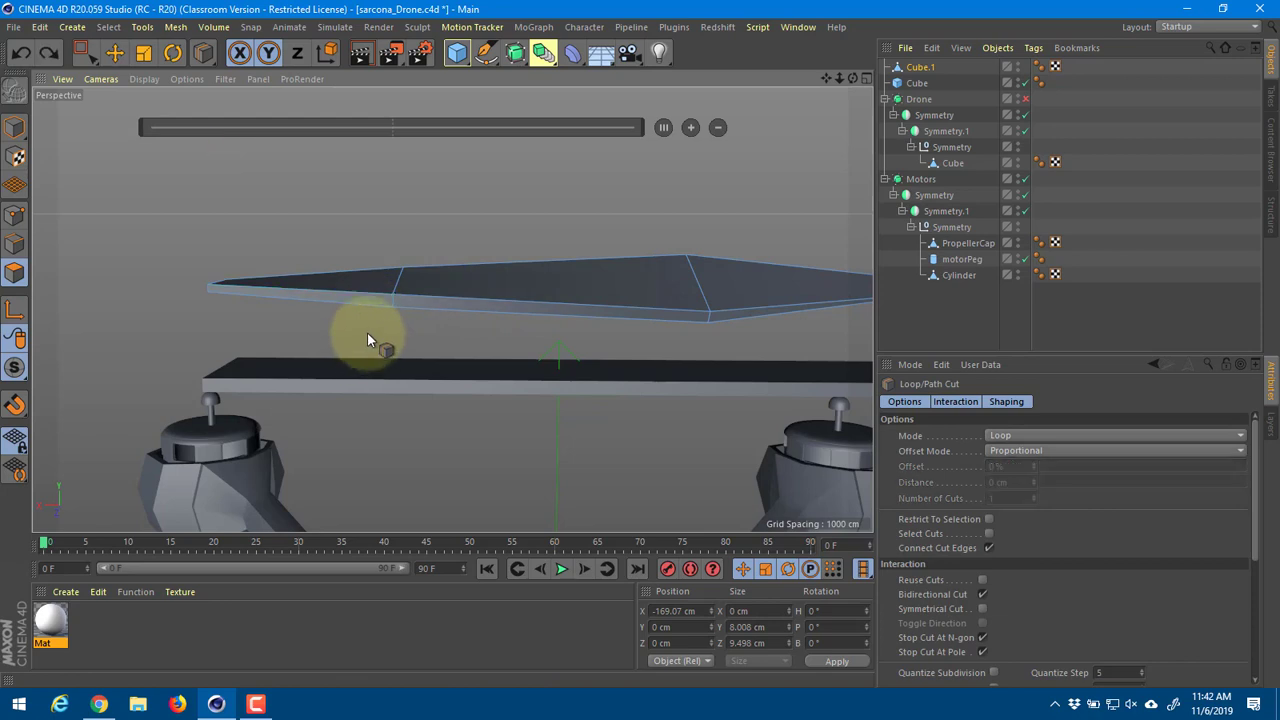
{"action": "key", "text": "e"}
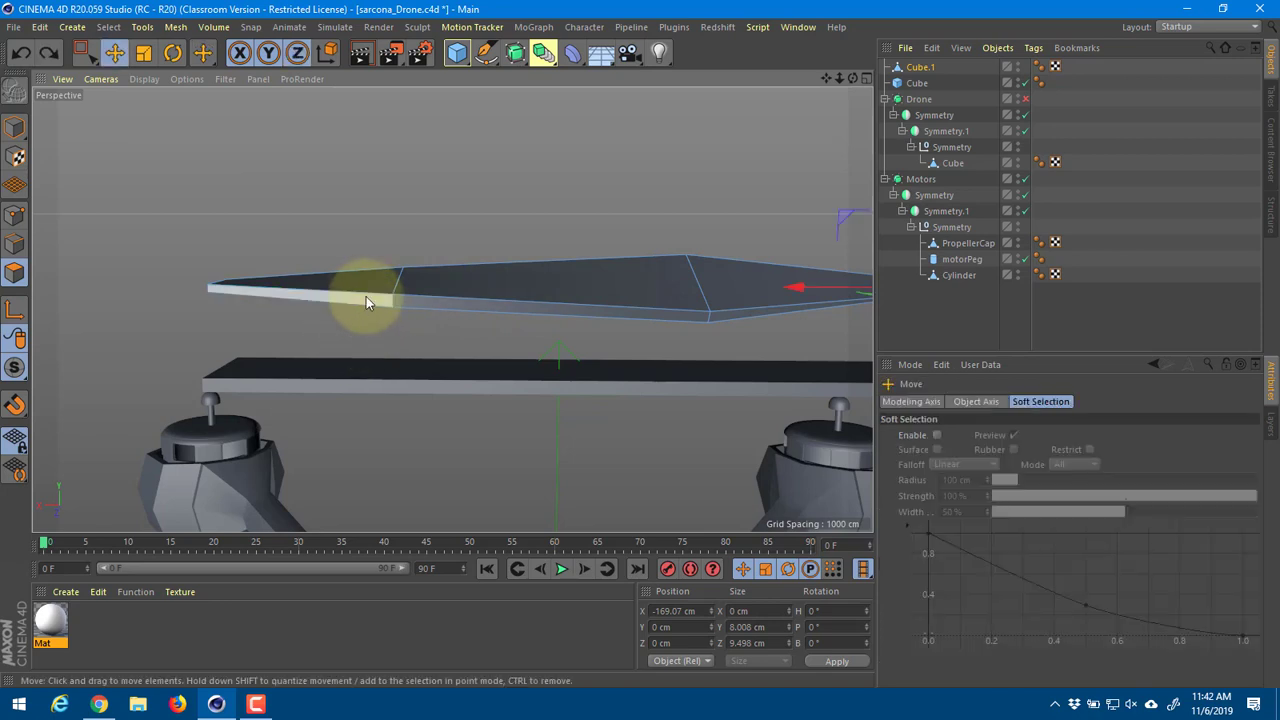
Step: Bevel the twisted blade's long outline edges together with its end edges by a small offset, and return to whole-model editing
{"action": "left_click", "coordinate": [18, 246]}
{"action": "left_click", "coordinate": [303, 291]}
{"action": "double_click", "coordinate": [304, 300]}
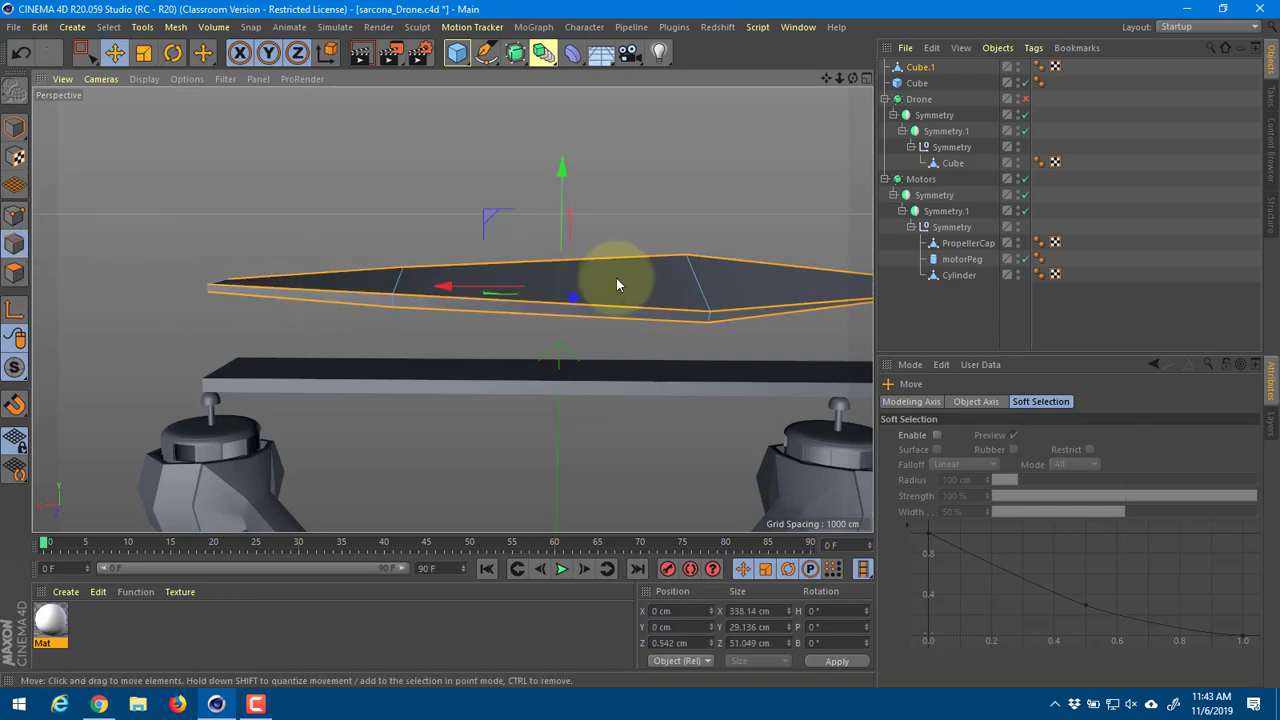
{"action": "left_click_drag", "start_coordinate": [665, 320], "coordinate": [702, 318], "text": "alt"}
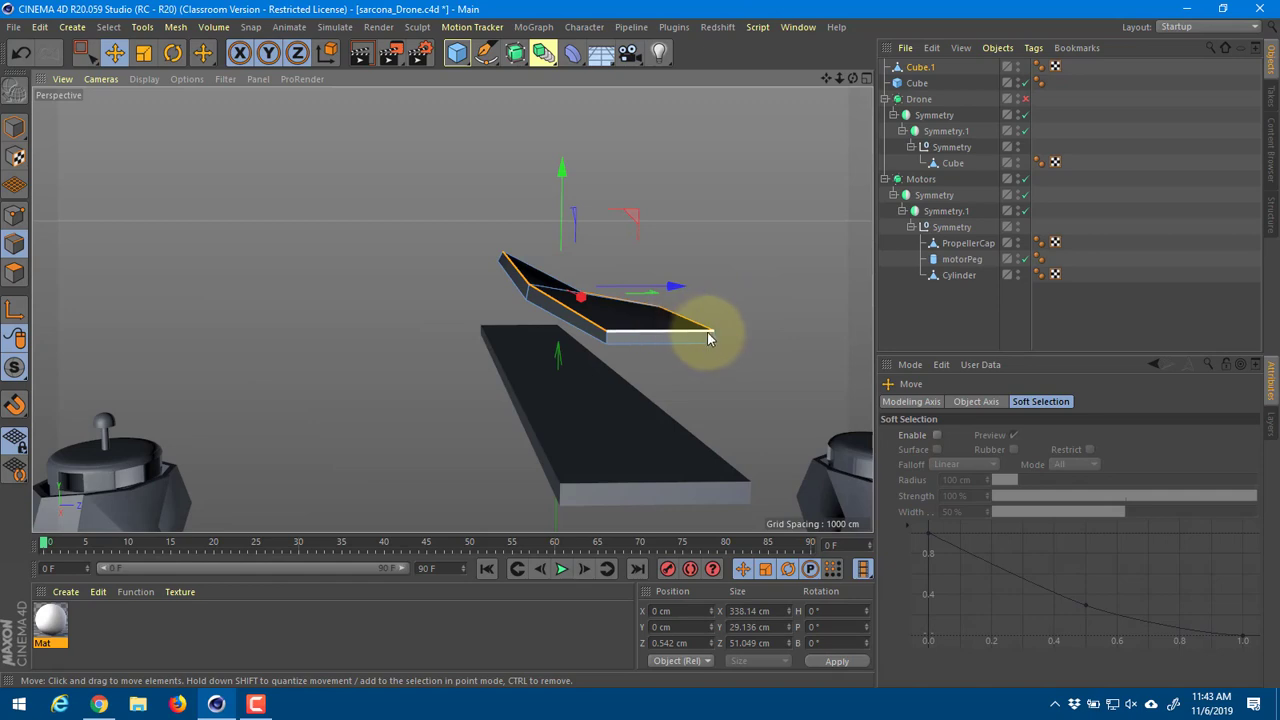
{"action": "left_click", "coordinate": [714, 338], "text": "shift"}
{"action": "left_click", "coordinate": [629, 342], "text": "shift"}
{"action": "left_click", "coordinate": [606, 336], "text": "shift"}
{"action": "double_click", "coordinate": [591, 335], "text": "shift"}
{"action": "left_click_drag", "start_coordinate": [501, 325], "coordinate": [809, 291], "text": "alt"}
{"action": "left_click_drag", "start_coordinate": [403, 271], "coordinate": [585, 290], "text": "alt"}
{"action": "right_click_drag", "start_coordinate": [401, 320], "coordinate": [454, 317], "text": "alt"}
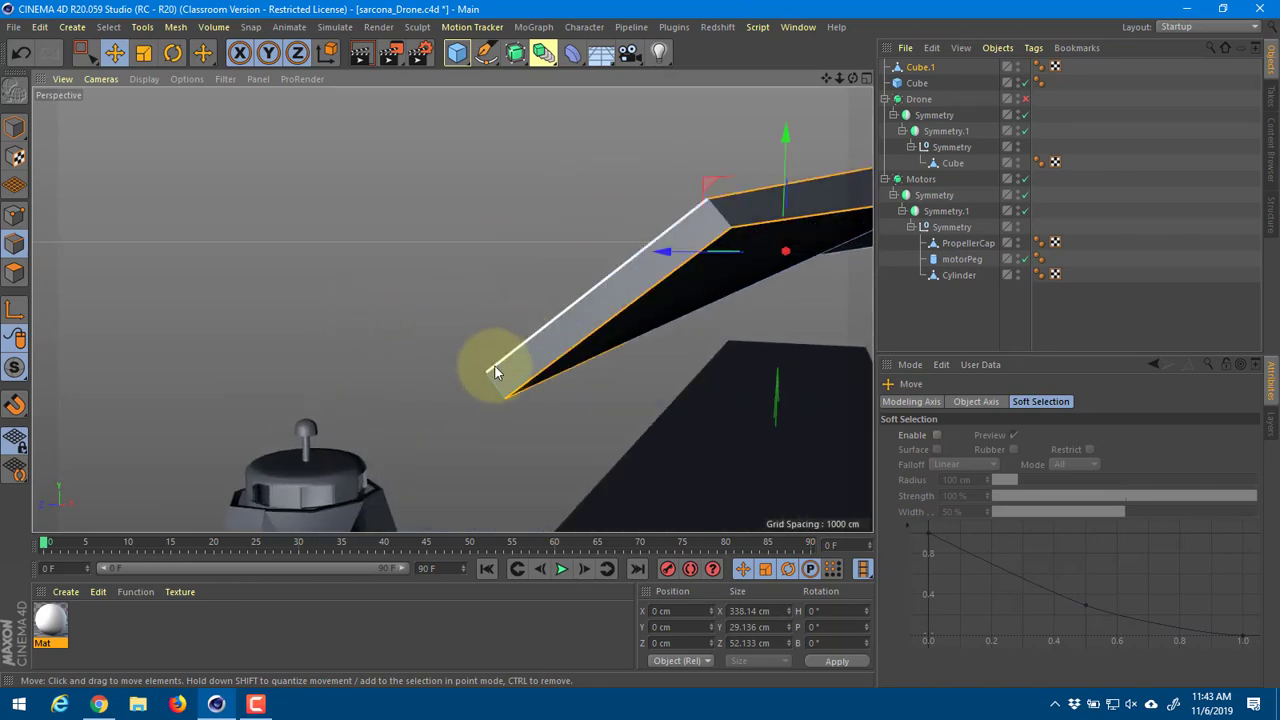
{"action": "key", "text": "m"}
{"action": "key", "text": "s"}
{"action": "left_click_drag", "start_coordinate": [633, 259], "coordinate": [644, 257]}
{"action": "right_click_drag", "start_coordinate": [703, 263], "coordinate": [645, 275], "text": "alt"}
{"action": "left_click_drag", "start_coordinate": [645, 281], "coordinate": [390, 231], "text": "alt"}
{"action": "key", "text": "e"}
{"action": "left_click", "coordinate": [14, 127]}
{"action": "left_click_drag", "start_coordinate": [425, 295], "coordinate": [502, 313], "text": "alt"}
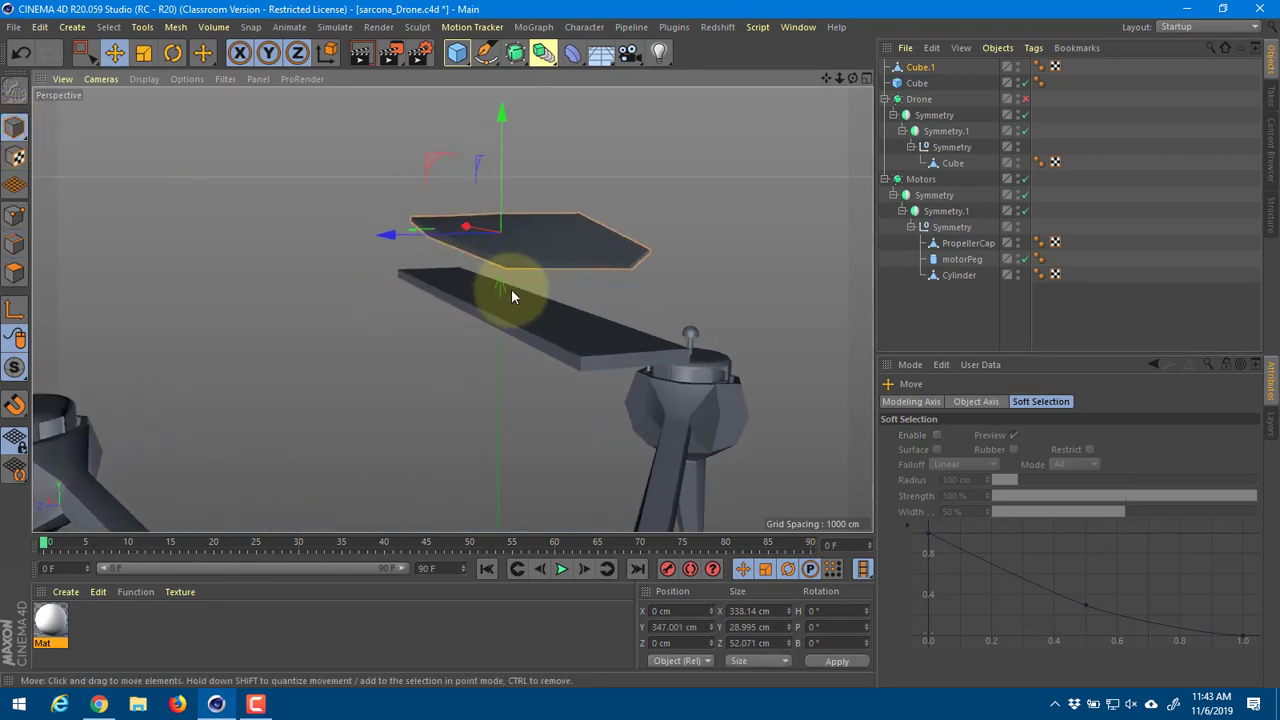
Step: Show mesh lines in the shaded viewport and set the lower plank's Segments X to 6
{"action": "left_click", "coordinate": [917, 83]}
{"action": "left_click_drag", "start_coordinate": [646, 244], "coordinate": [720, 300], "text": "alt"}
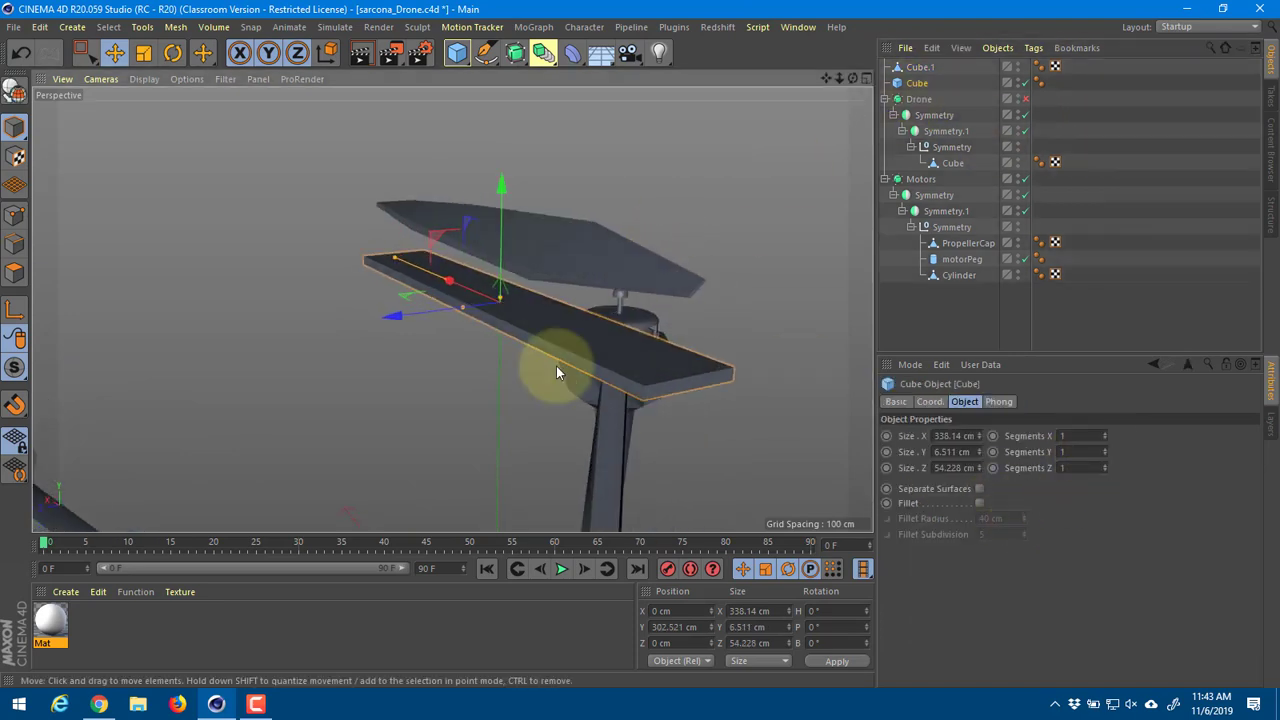
{"action": "left_click", "coordinate": [142, 79]}
{"action": "left_click", "coordinate": [190, 116]}
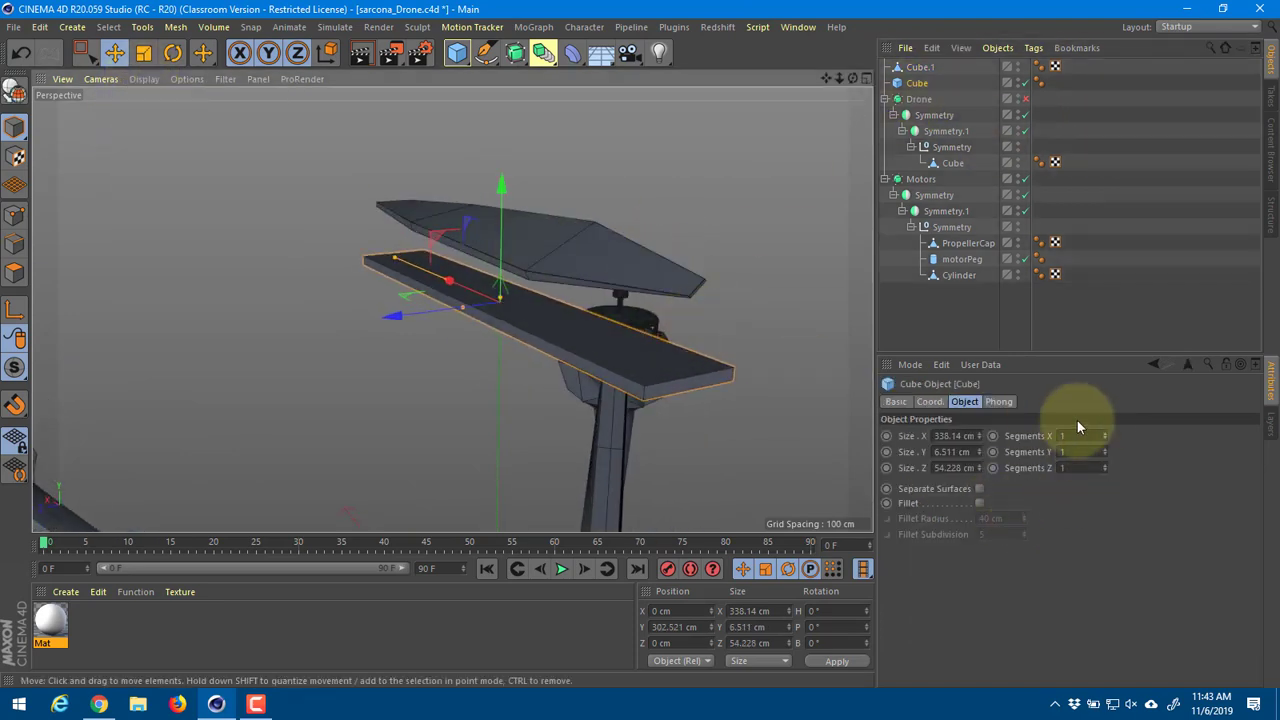
{"action": "left_click", "coordinate": [1104, 432]}
{"action": "left_click", "coordinate": [1104, 432]}
{"action": "left_click", "coordinate": [1104, 432]}
{"action": "left_click", "coordinate": [1104, 432]}
{"action": "left_click", "coordinate": [1104, 432]}
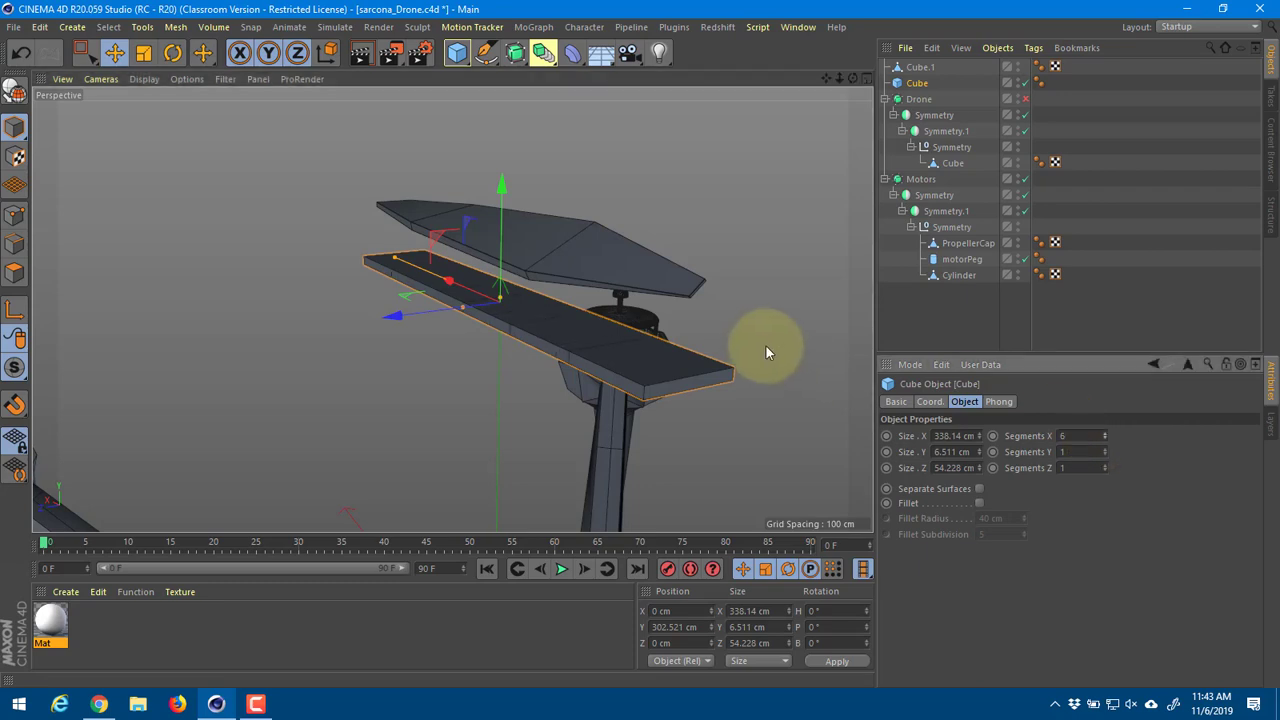
Step: Add a Bulge deformer as a child of the lower plank and fit it to its parent
{"action": "middle_click_drag", "start_coordinate": [630, 364], "coordinate": [508, 339], "text": "alt"}
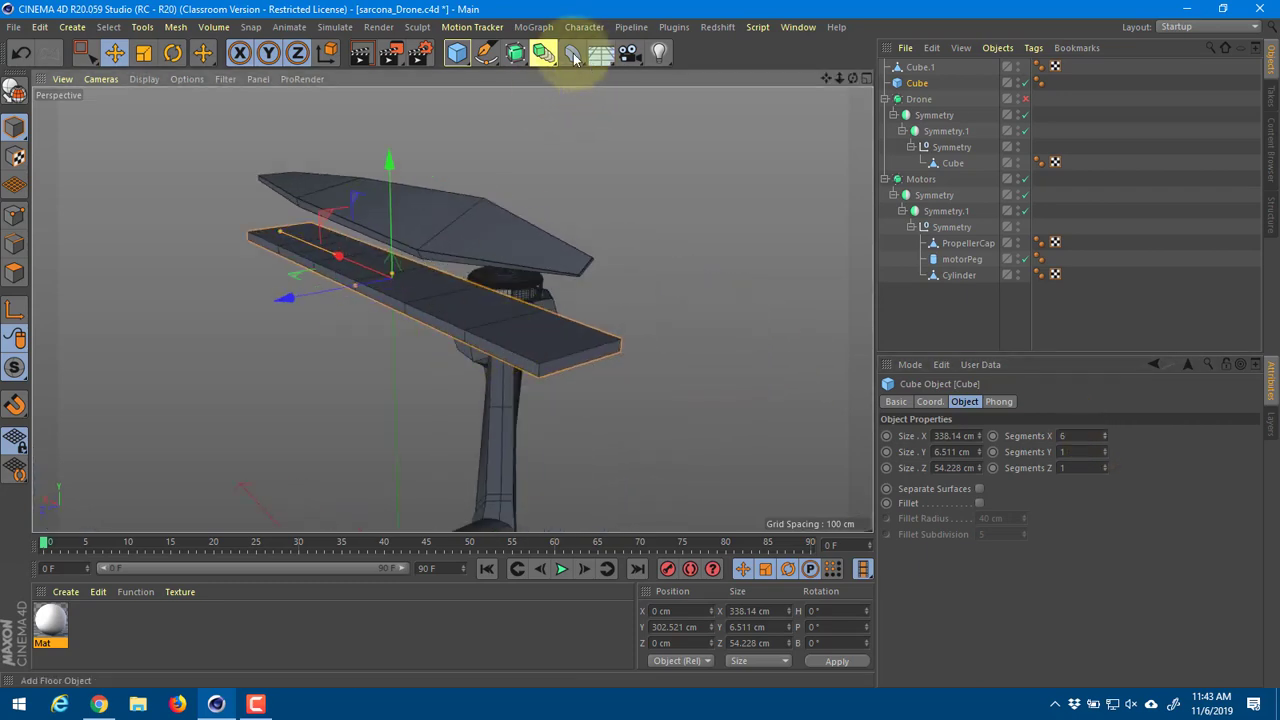
{"action": "left_click", "coordinate": [572, 53]}
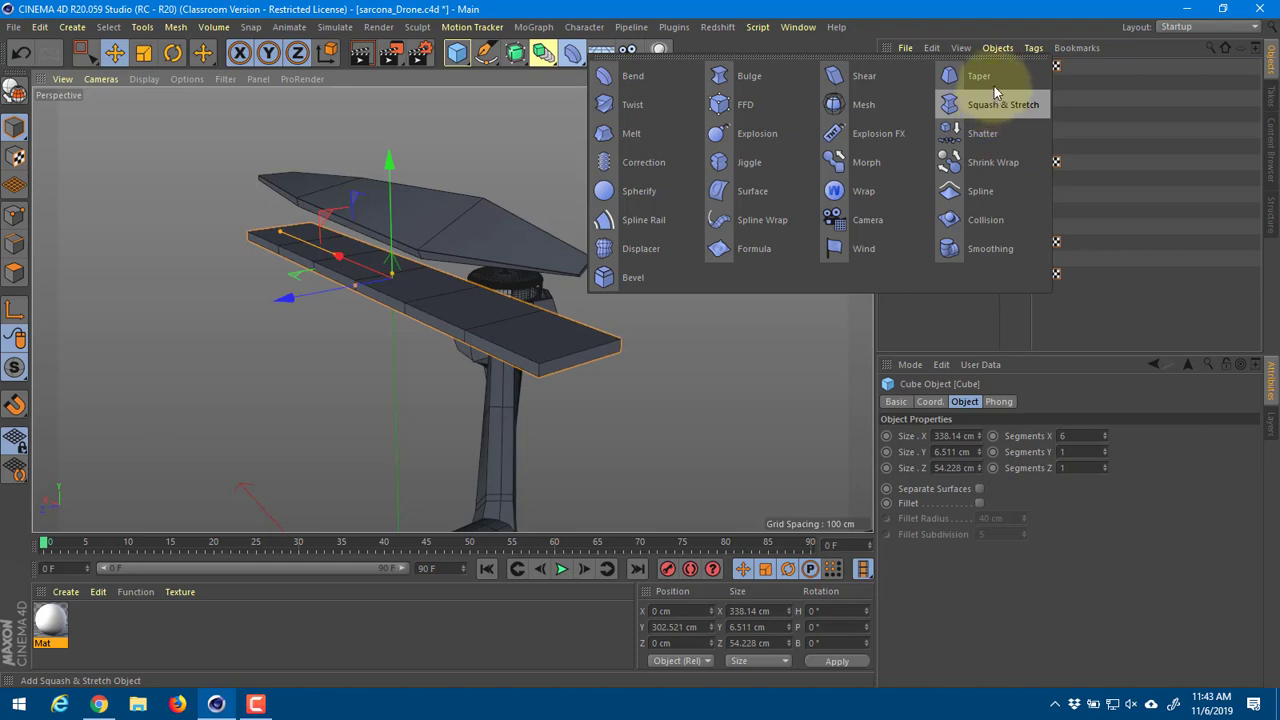
{"action": "left_click", "coordinate": [760, 76]}
{"action": "left_click_drag", "start_coordinate": [918, 67], "coordinate": [926, 96]}
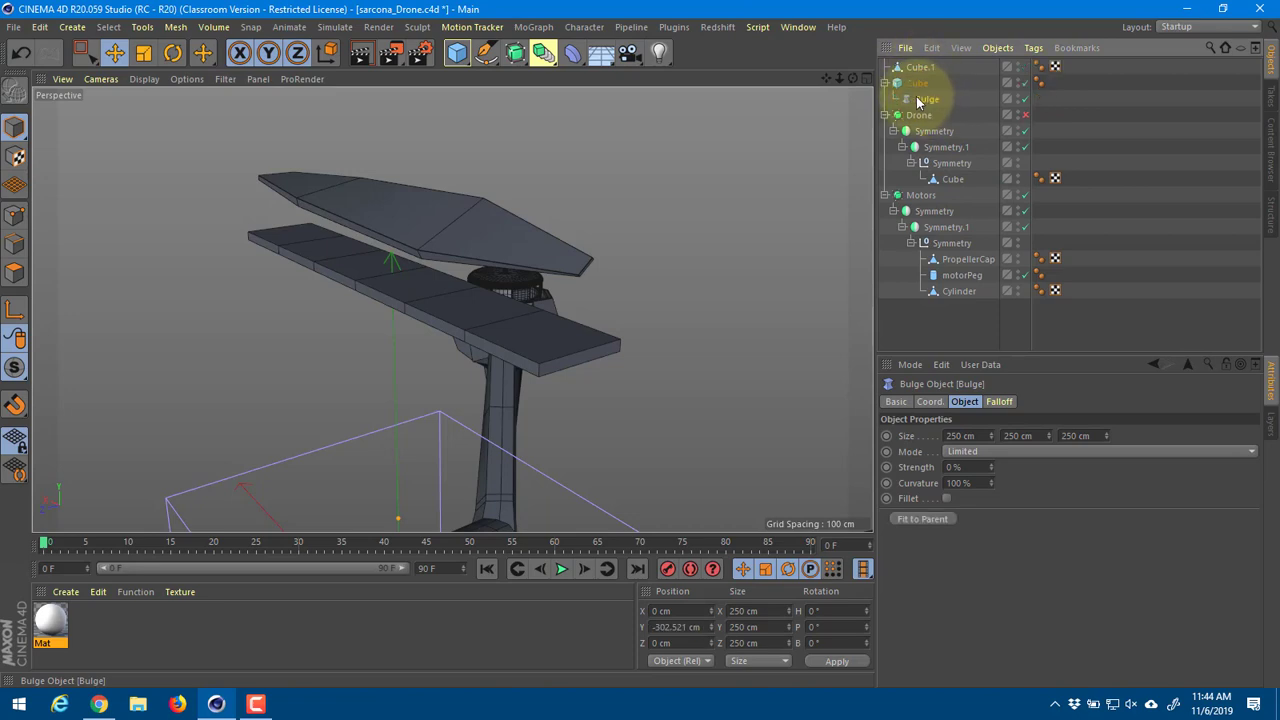
{"action": "left_click", "coordinate": [918, 86]}
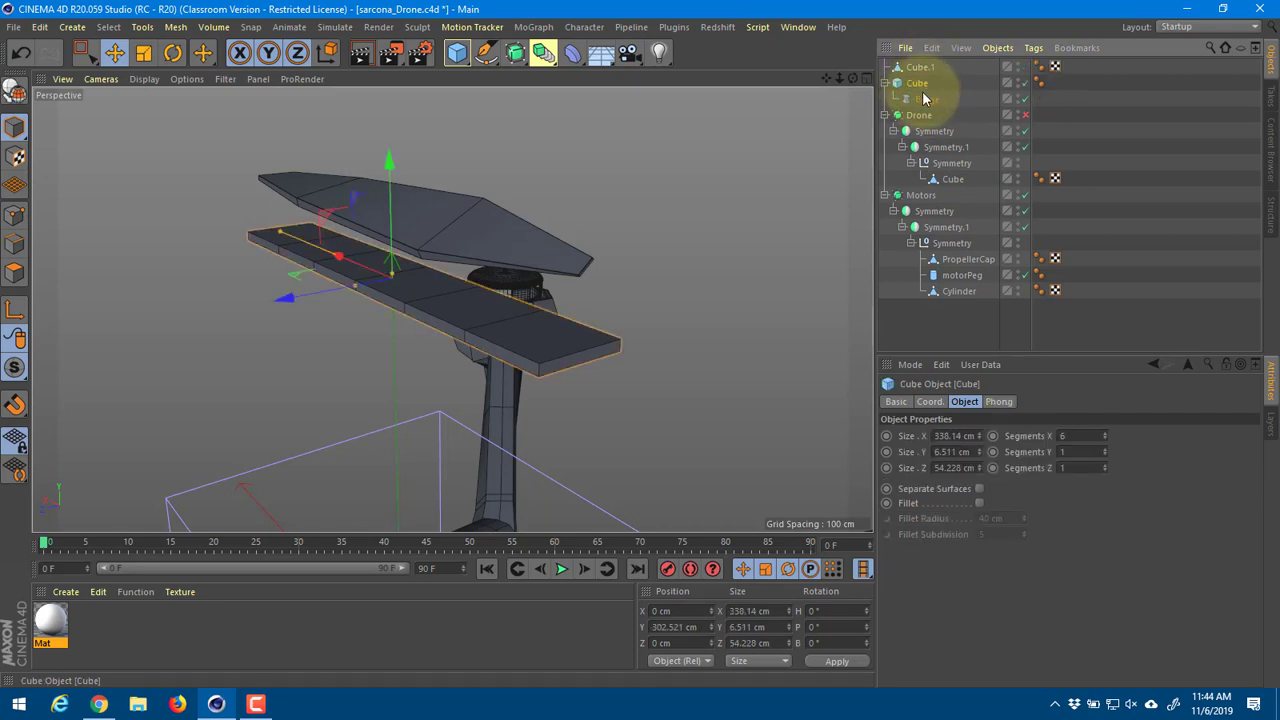
{"action": "left_click", "coordinate": [920, 99]}
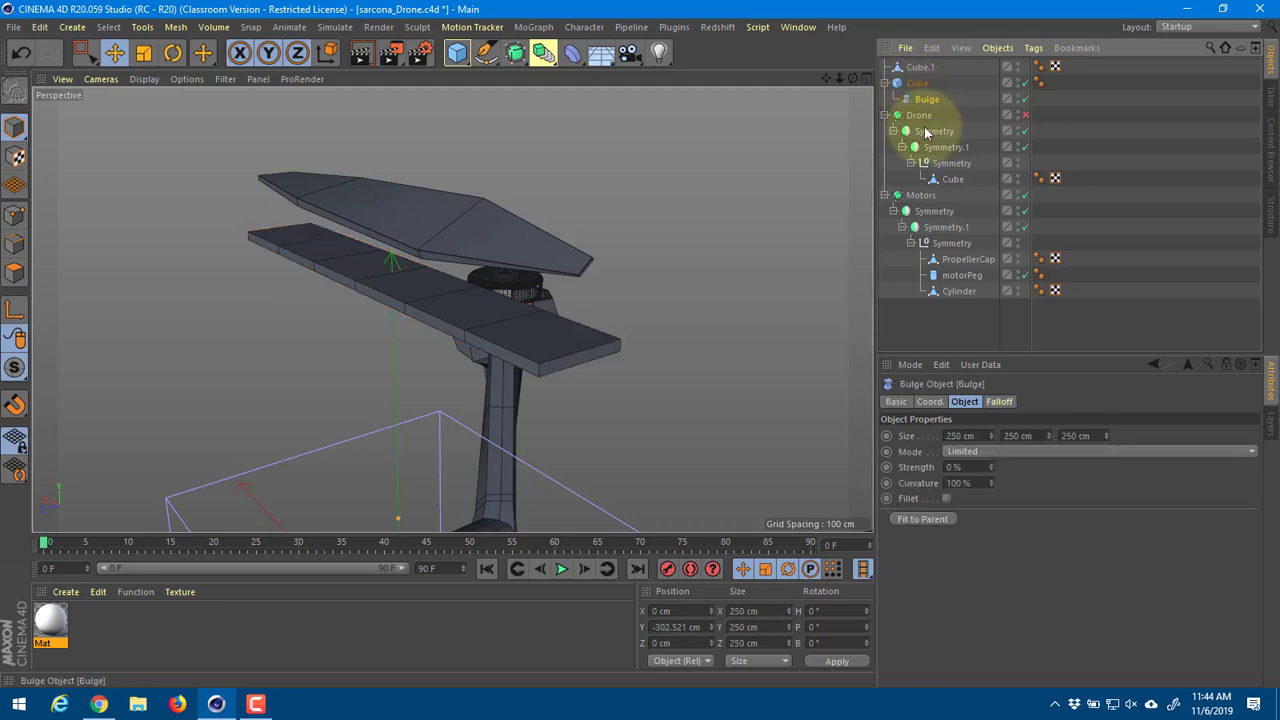
{"action": "left_click", "coordinate": [923, 518]}
{"action": "right_click_drag", "start_coordinate": [533, 351], "coordinate": [575, 359], "text": "alt"}
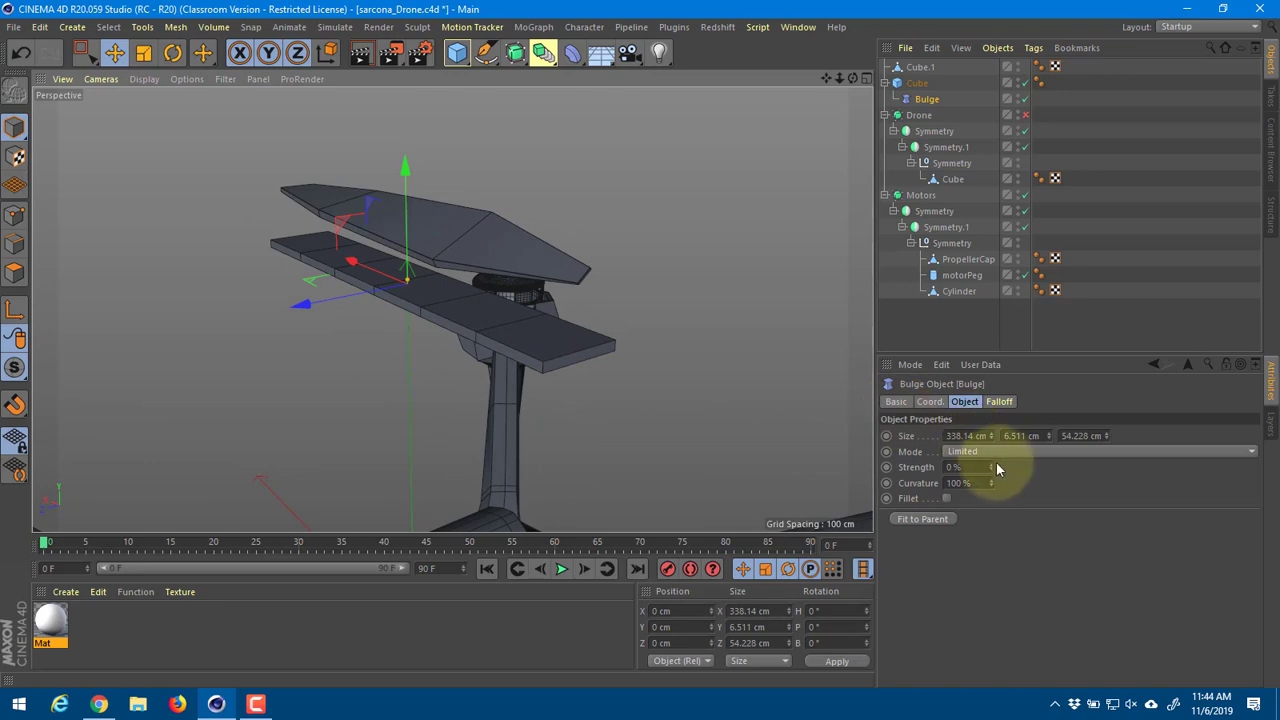
Step: Set the Bulge strength to 44% and rotate the deformer to a heading of -90°
{"action": "left_click_drag", "start_coordinate": [994, 471], "coordinate": [994, 459]}
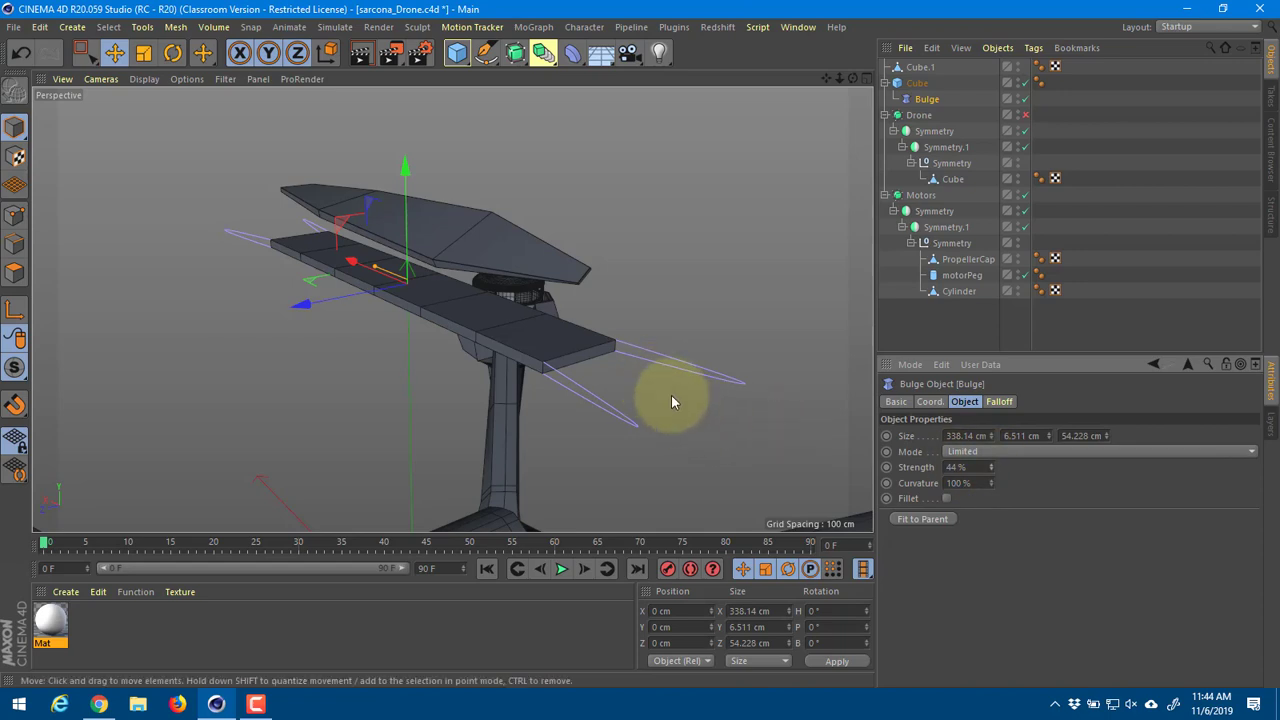
{"action": "key", "text": "r"}
{"action": "left_click_drag", "start_coordinate": [437, 309], "coordinate": [334, 299]}
{"action": "left_click_drag", "start_coordinate": [470, 356], "coordinate": [428, 322], "text": "alt"}
{"action": "left_click", "coordinate": [924, 99]}
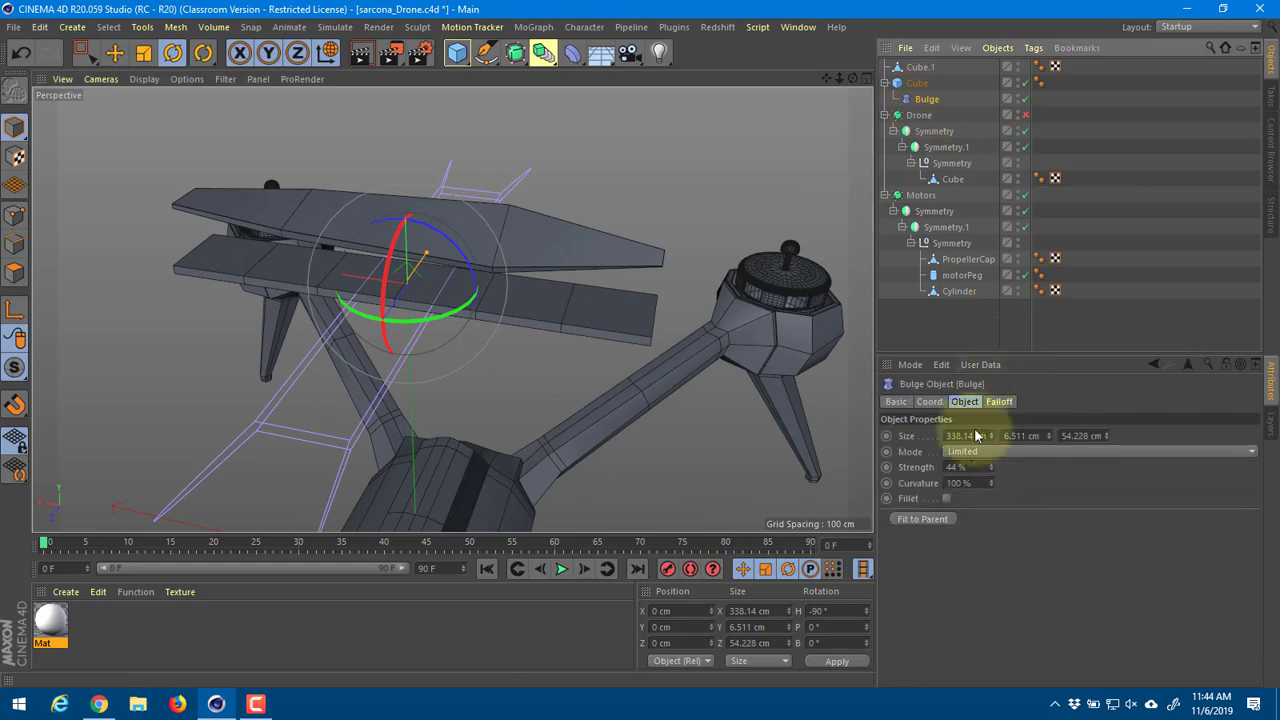
{"action": "left_click", "coordinate": [940, 518]}
{"action": "left_click_drag", "start_coordinate": [778, 398], "coordinate": [579, 325], "text": "alt"}
{"action": "key", "text": "r"}
{"action": "key", "text": "ctrl+z"}
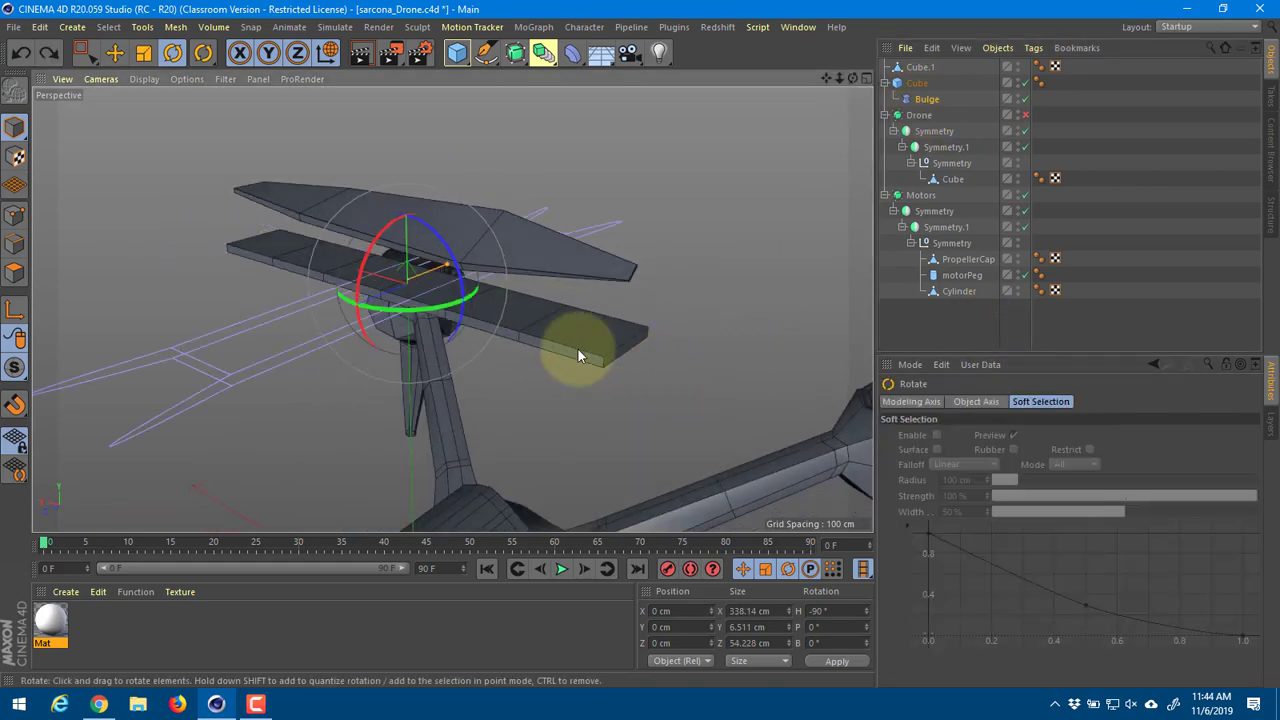
{"action": "key", "text": "t"}
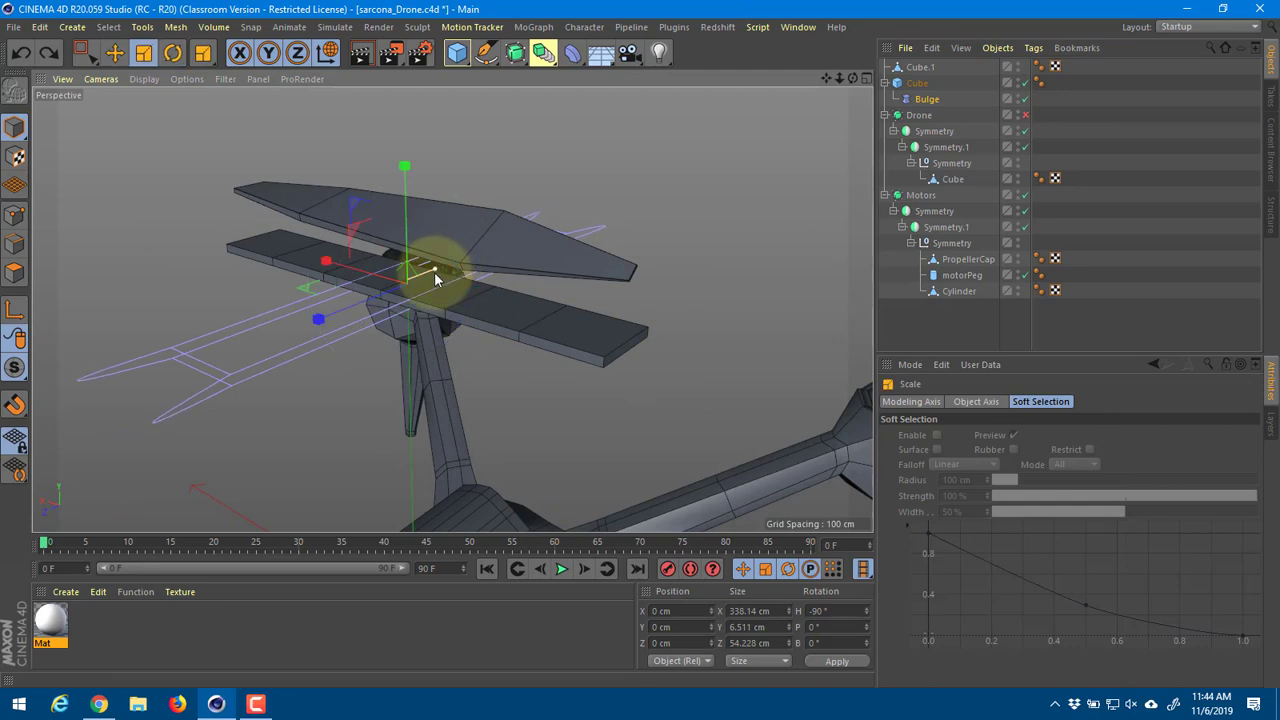
{"action": "left_click_drag", "start_coordinate": [422, 285], "coordinate": [713, 207]}
{"action": "key", "text": "ctrl+z"}
Step: Resize the Bulge deformer to about 151.8 cm by 23.6 cm by 321.1 cm
{"action": "left_click", "coordinate": [923, 99]}
{"action": "left_click_drag", "start_coordinate": [325, 264], "coordinate": [401, 308]}
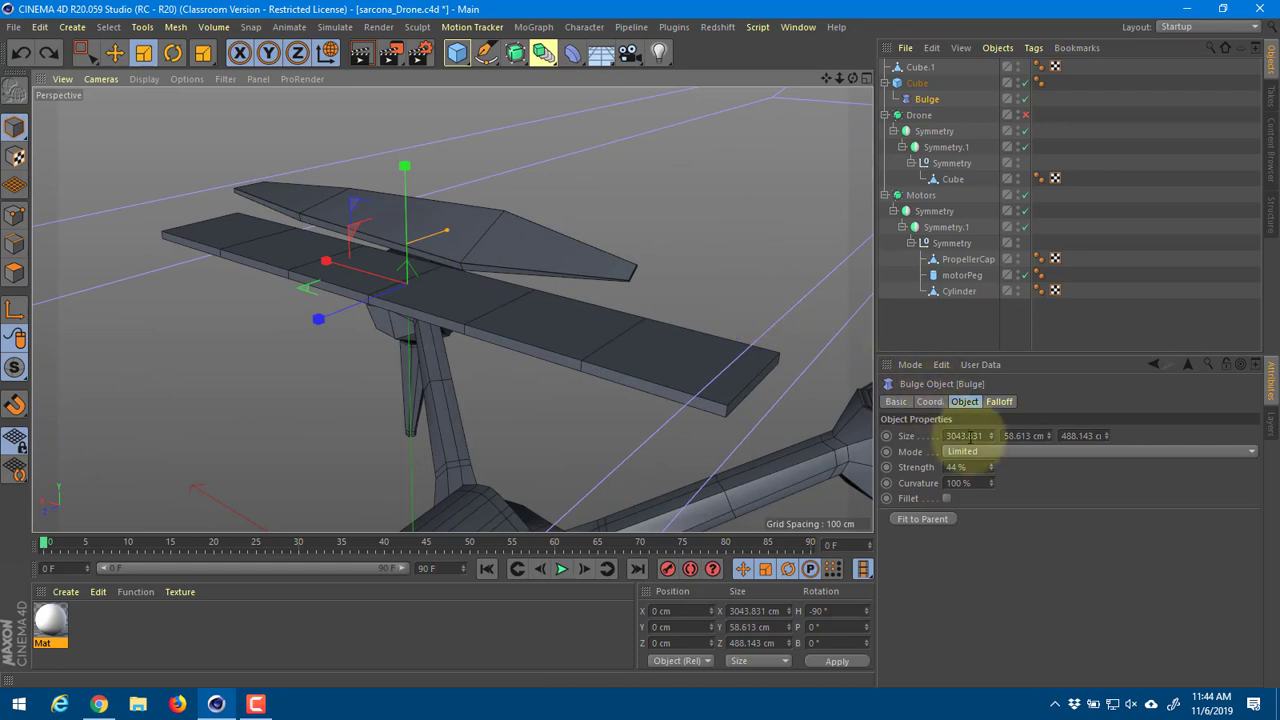
{"action": "left_click_drag", "start_coordinate": [990, 437], "coordinate": [1104, 430]}
{"action": "left_click_drag", "start_coordinate": [707, 265], "coordinate": [657, 286], "text": "alt"}
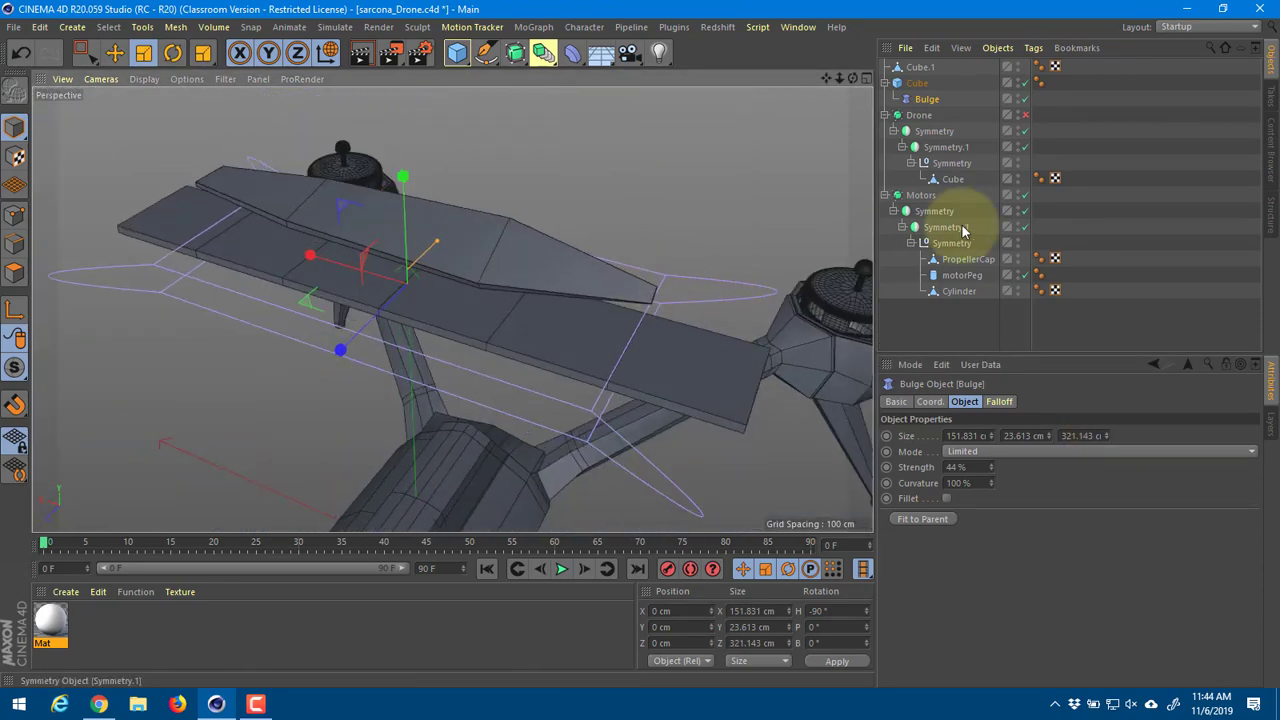
Step: Set the lower plank's Segments X to 36
{"action": "left_click", "coordinate": [917, 84]}
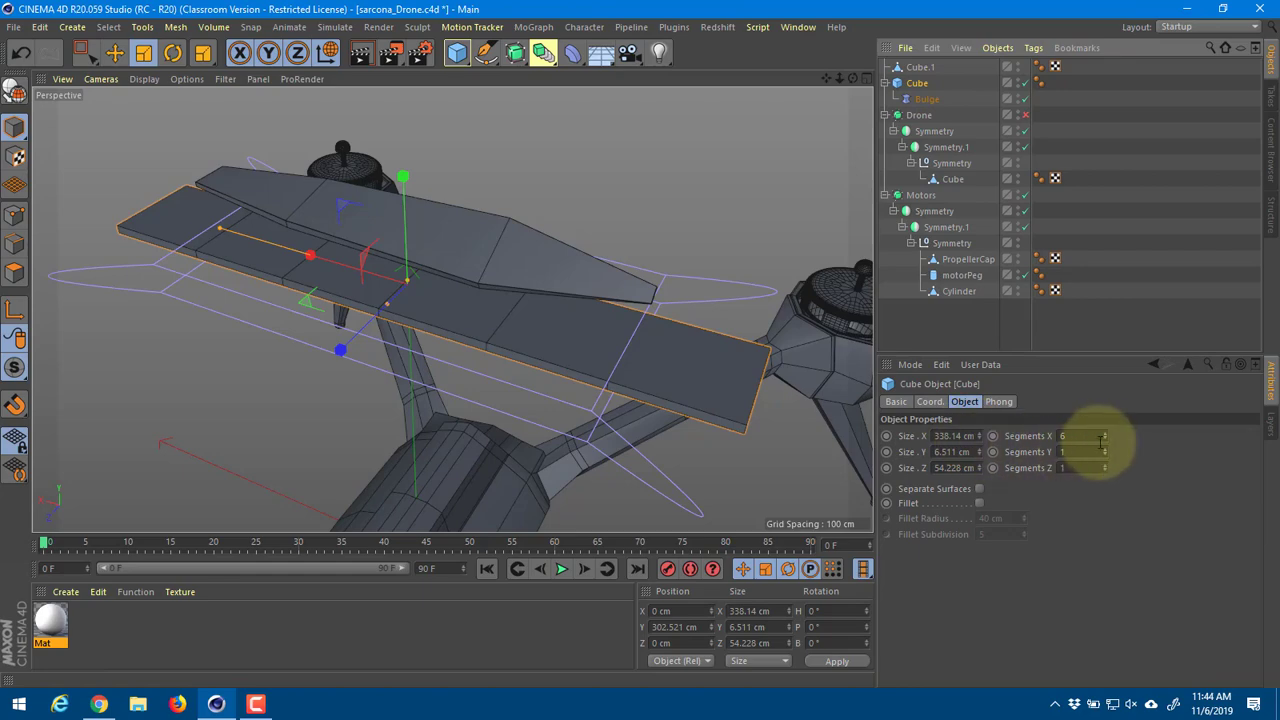
{"action": "left_click_drag", "start_coordinate": [1105, 438], "coordinate": [1105, 422]}
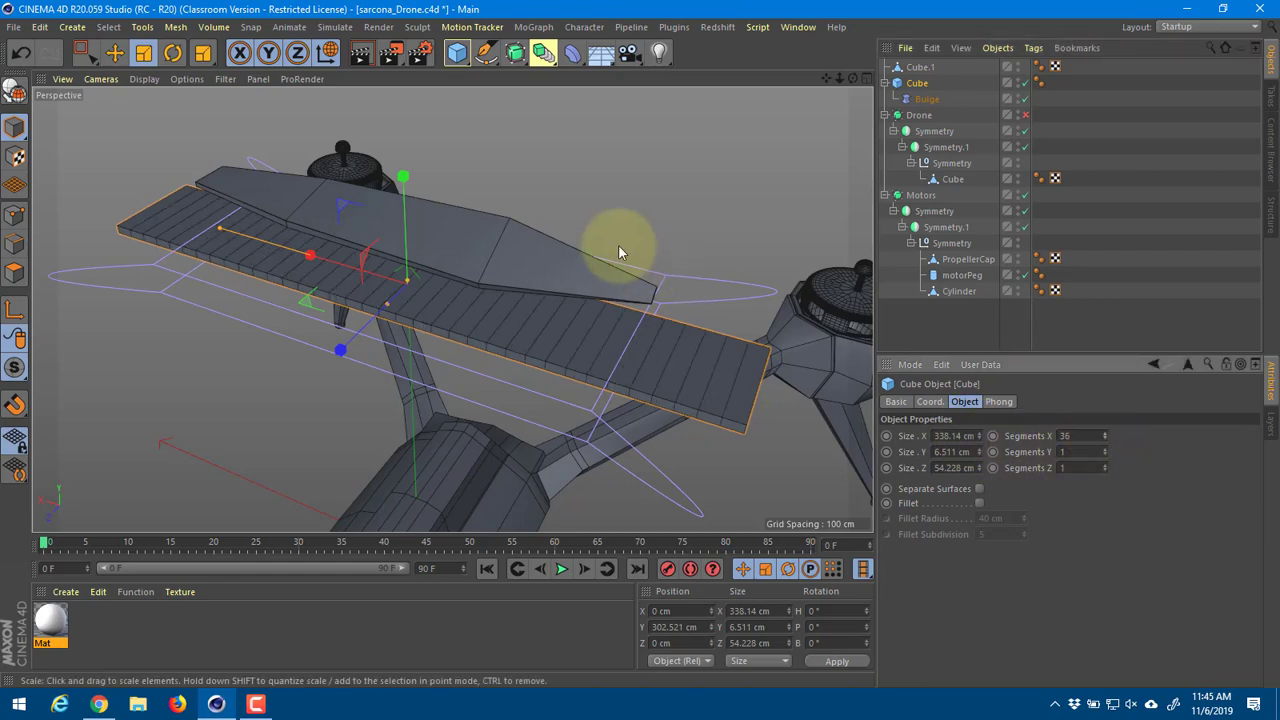
Step: Try rotating the lower plank and its Bulge deformer, then undo both rotations
{"action": "left_click_drag", "start_coordinate": [623, 250], "coordinate": [600, 237], "text": "alt"}
{"action": "key", "text": "e"}
{"action": "key", "text": "r"}
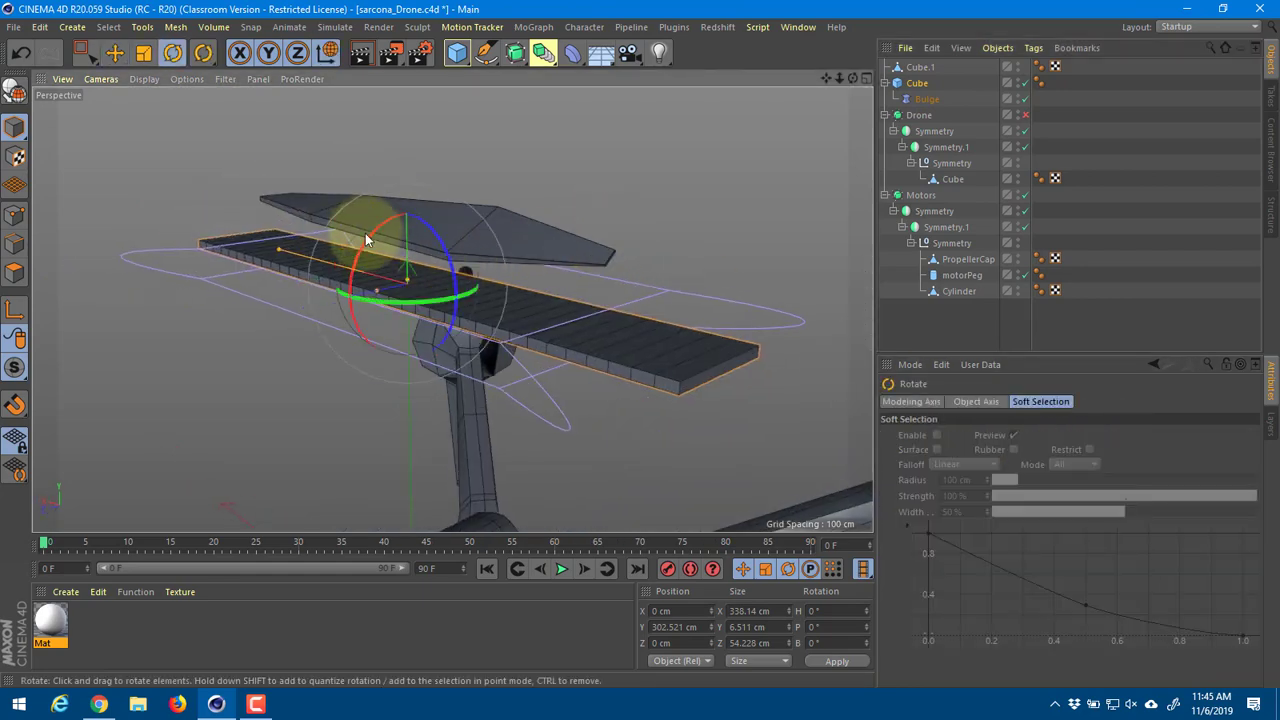
{"action": "mouse_move", "coordinate": [368, 246]}
{"action": "left_mouse_down"}
{"action": "mouse_move", "coordinate": [365, 289]}
{"action": "mouse_move", "coordinate": [386, 250]}
{"action": "left_mouse_up"}
{"action": "key", "text": "ctrl+z"}
{"action": "left_click", "coordinate": [912, 95]}
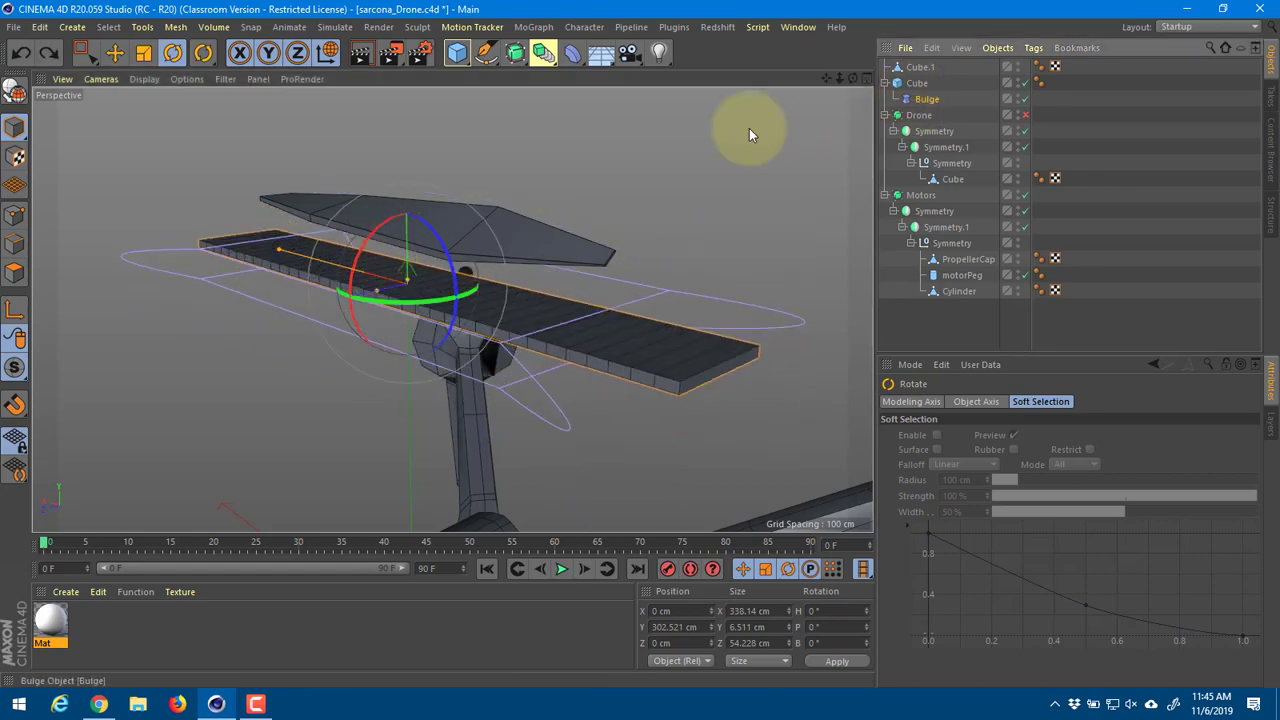
{"action": "left_click_drag", "start_coordinate": [360, 226], "coordinate": [344, 350]}
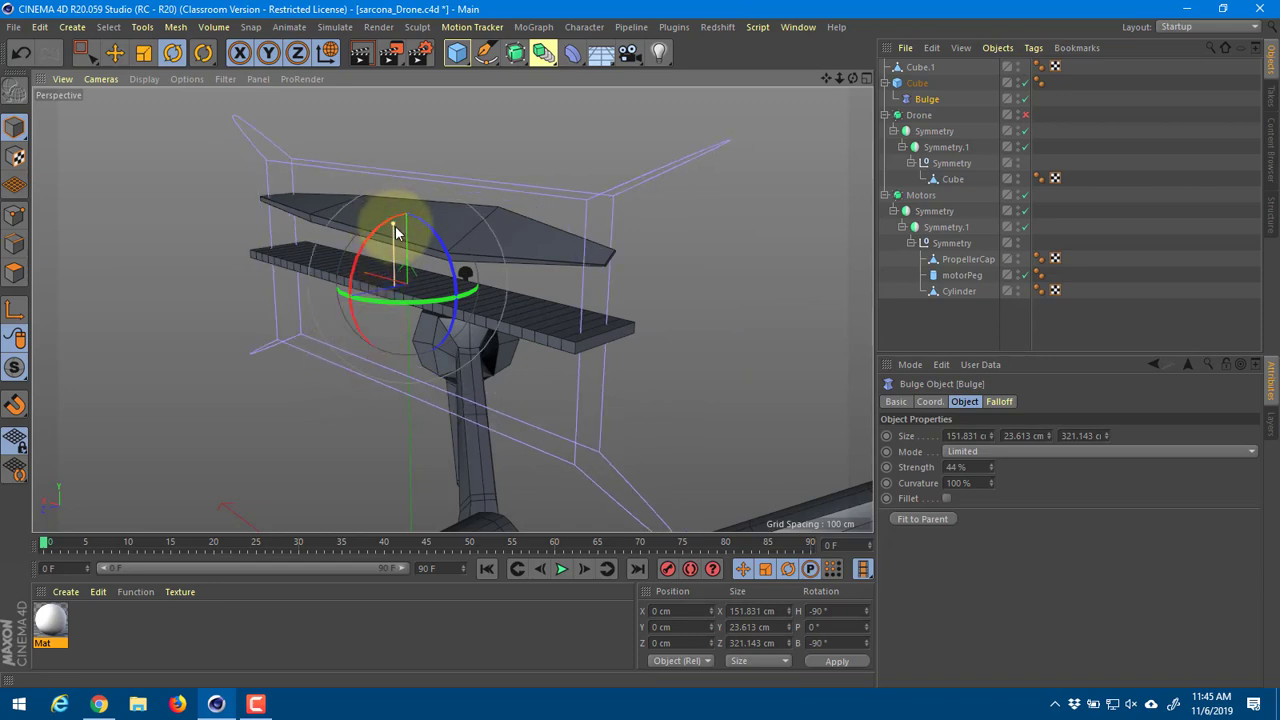
{"action": "key", "text": "ctrl+z"}
Step: Delete the Bulge deformer from the lower plank
{"action": "left_click_drag", "start_coordinate": [521, 318], "coordinate": [342, 336], "text": "alt"}
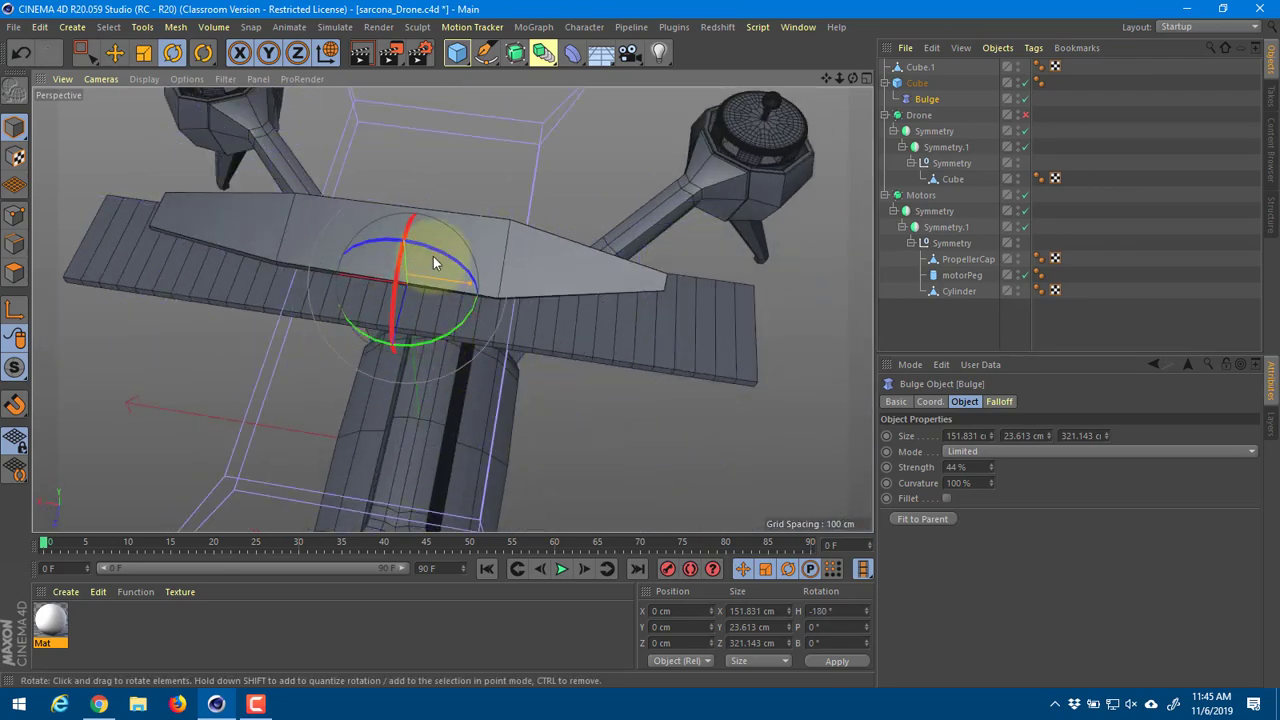
{"action": "left_click", "coordinate": [927, 99]}
{"action": "key", "text": "Delete"}
Step: Add a Twist deformer as a child of the lower plank and fit it to its parent
{"action": "left_click", "coordinate": [917, 83]}
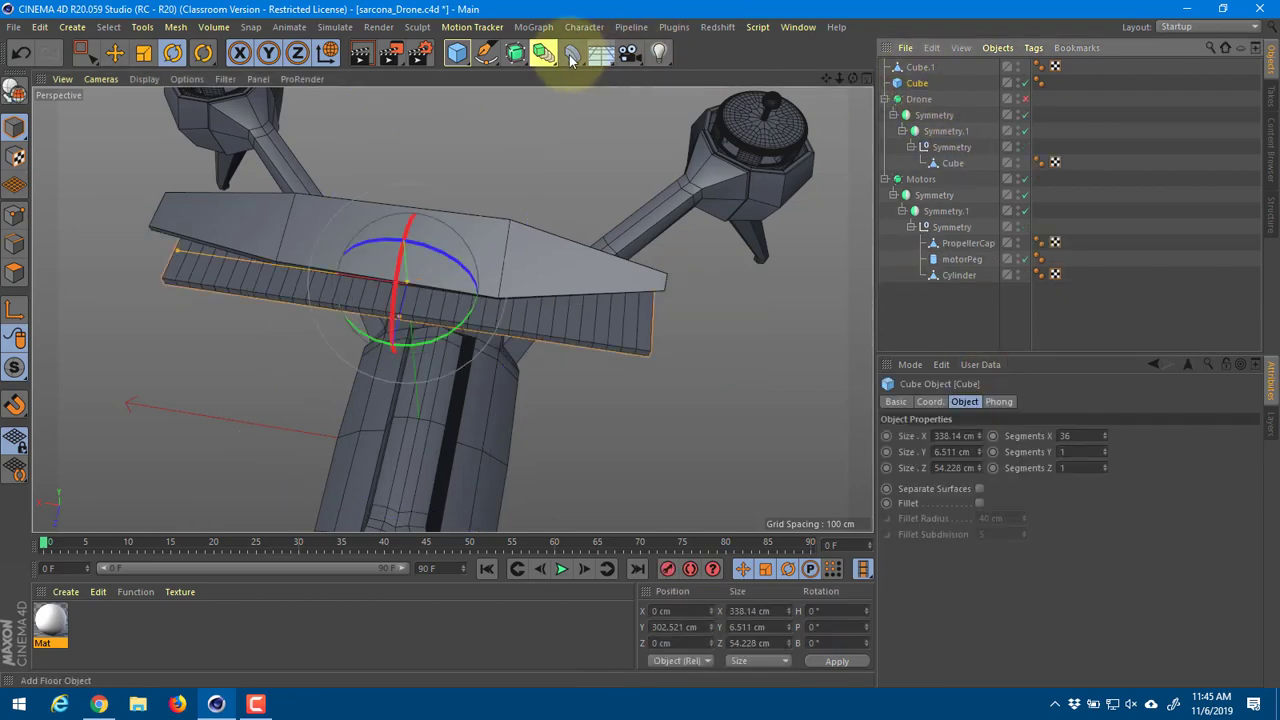
{"action": "left_click_drag", "start_coordinate": [572, 53], "coordinate": [705, 103]}
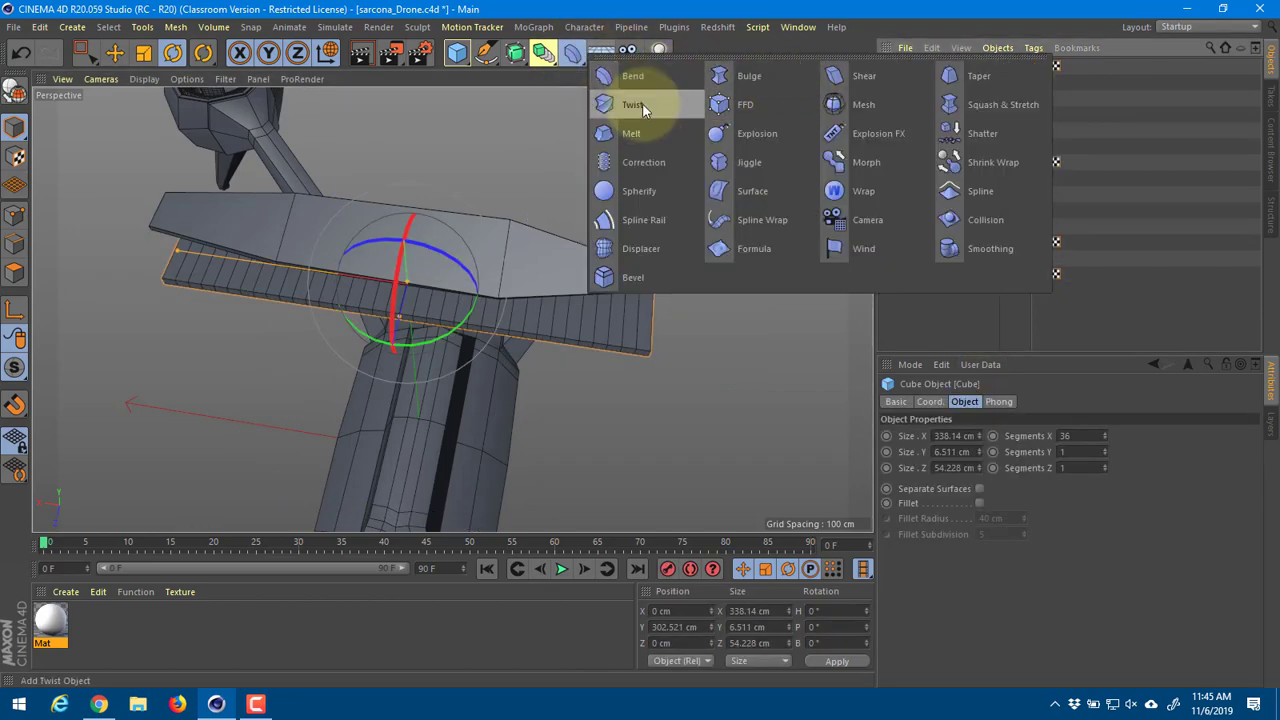
{"action": "left_click", "coordinate": [632, 104]}
{"action": "left_click_drag", "start_coordinate": [926, 96], "coordinate": [927, 98]}
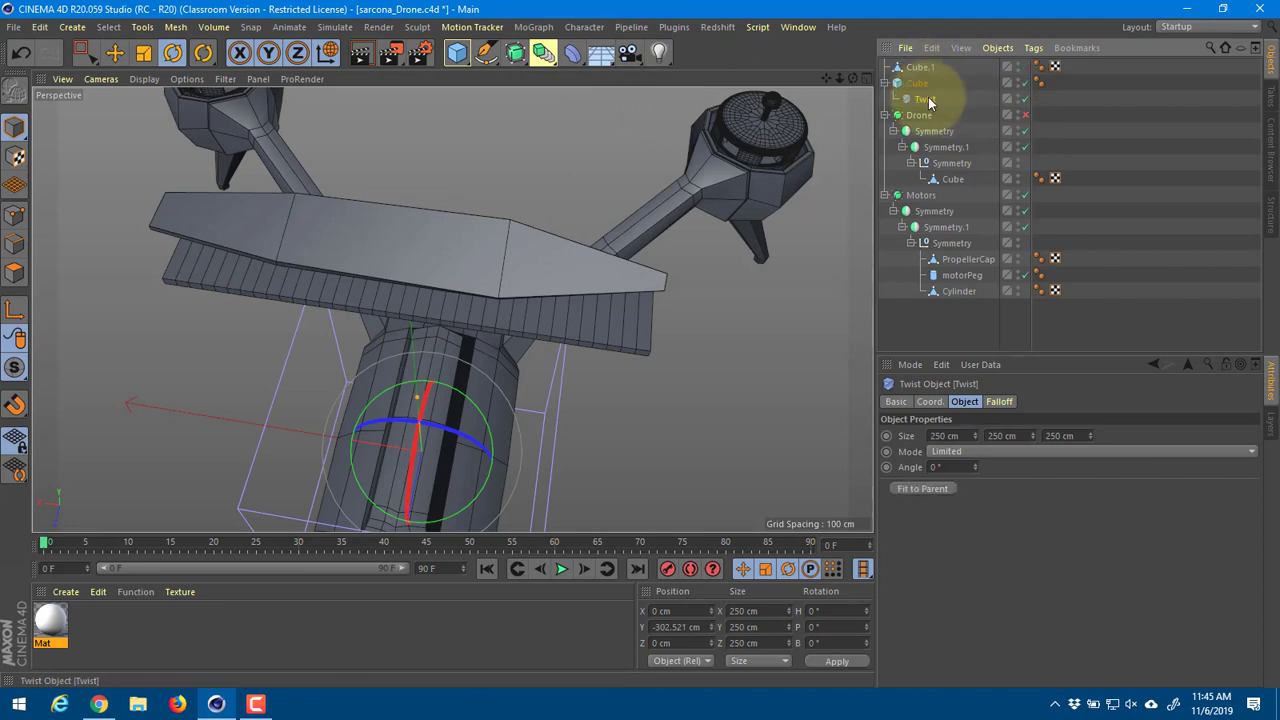
{"action": "left_click", "coordinate": [930, 490]}
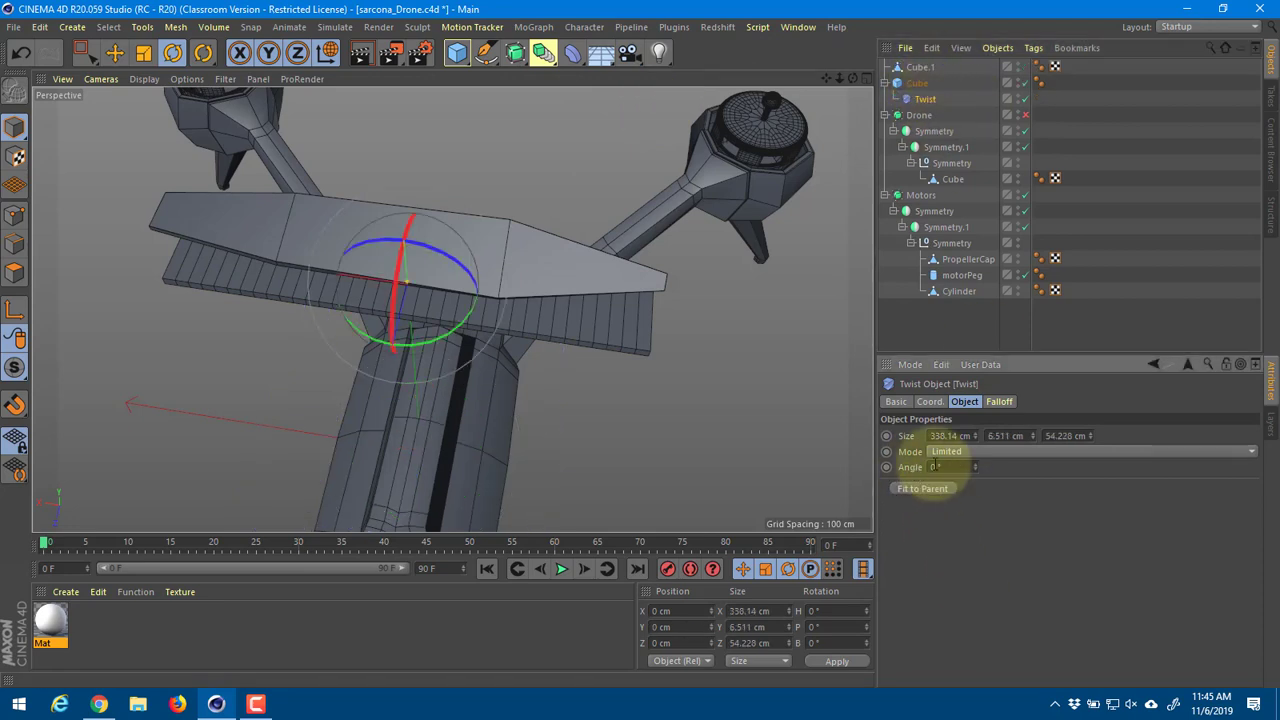
Step: Try a Twist angle of 21° on the lower plank, then undo it
{"action": "left_click_drag", "start_coordinate": [979, 471], "coordinate": [977, 466]}
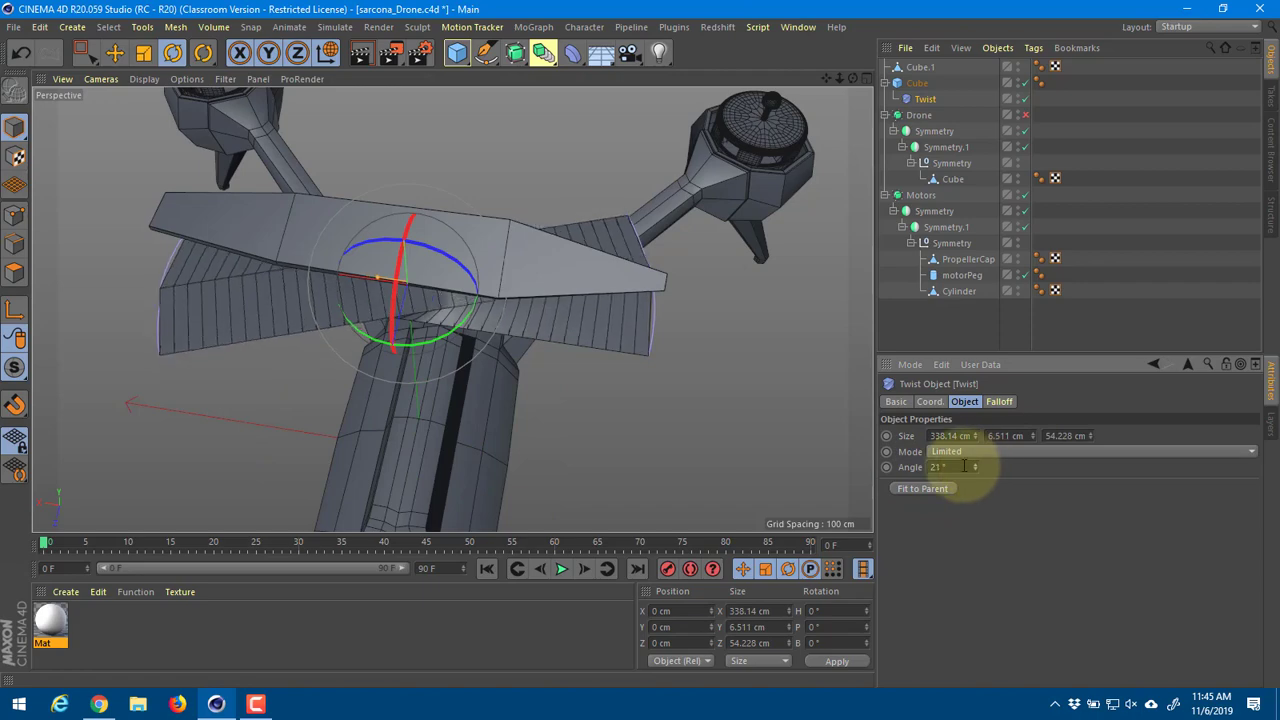
{"action": "left_click_drag", "start_coordinate": [646, 352], "coordinate": [659, 302], "text": "alt"}
{"action": "key", "text": "ctrl+z"}
Step: Rotate the Twist deformer to a bank of -90° and refit it to the lower plank
{"action": "left_click_drag", "start_coordinate": [460, 235], "coordinate": [518, 397]}
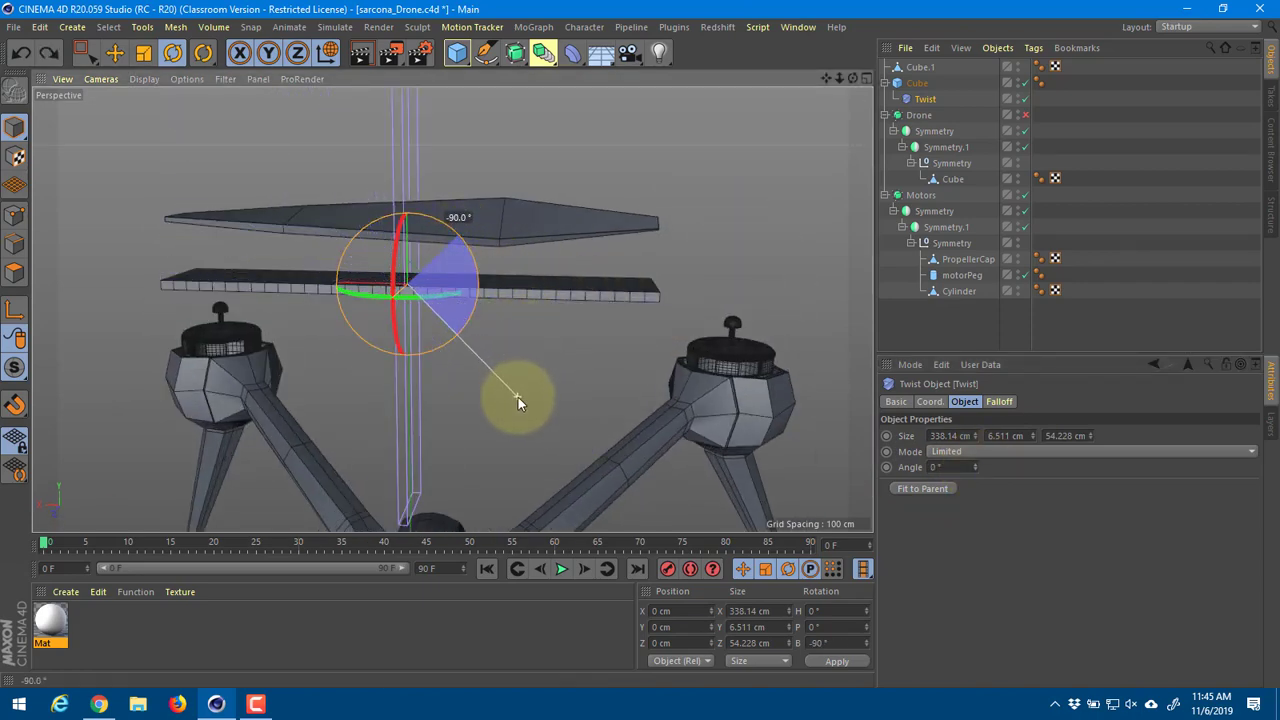
{"action": "key", "text": "r"}
{"action": "left_click", "coordinate": [924, 99]}
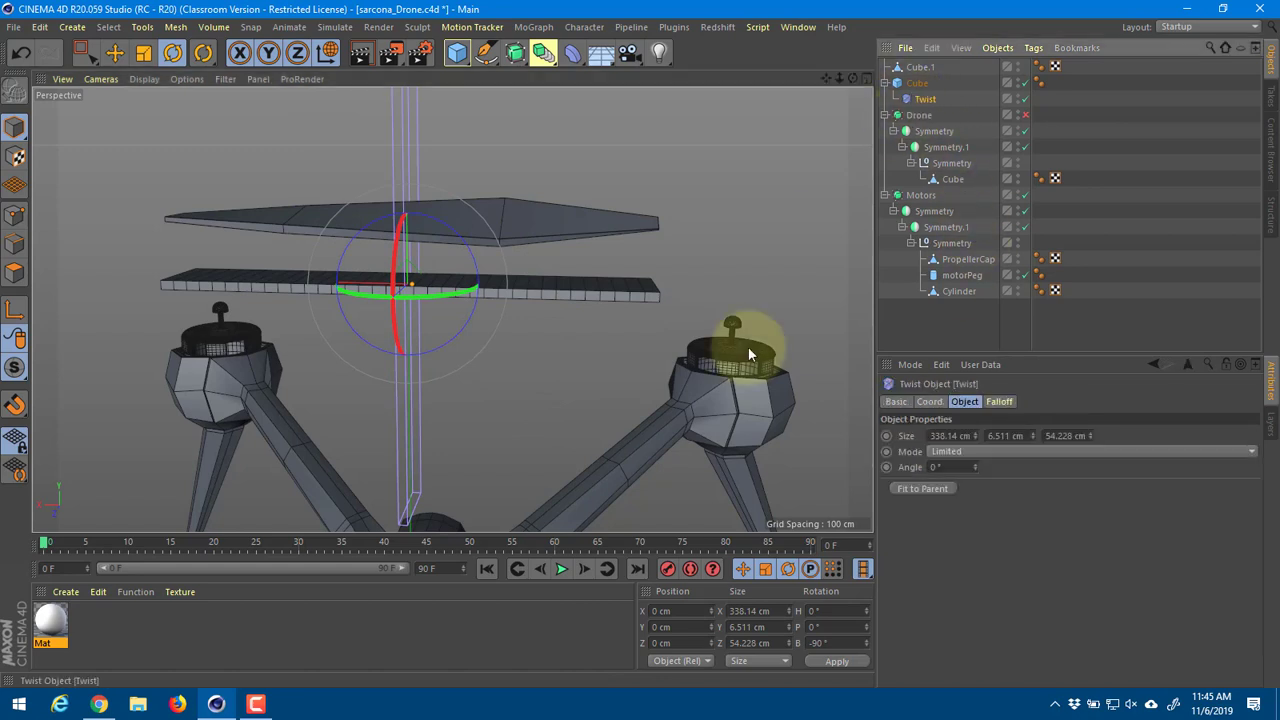
{"action": "left_click", "coordinate": [942, 498]}
Step: Try Twist angles of 139°, 33° and 920° on the lower plank, then undo the twist
{"action": "left_click_drag", "start_coordinate": [975, 467], "coordinate": [975, 467]}
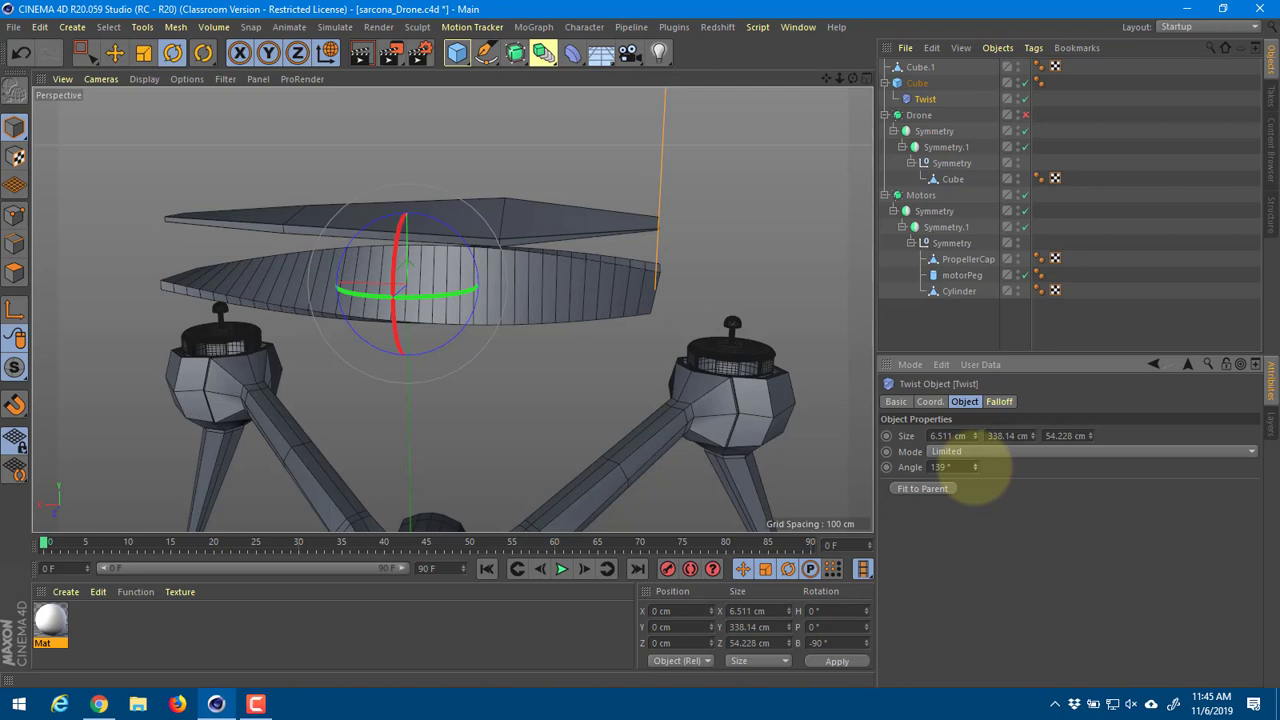
{"action": "left_click_drag", "start_coordinate": [975, 467], "coordinate": [975, 467]}
{"action": "left_click_drag", "start_coordinate": [604, 287], "coordinate": [390, 232], "text": "alt"}
{"action": "left_click_drag", "start_coordinate": [975, 467], "coordinate": [975, 467]}
{"action": "left_click_drag", "start_coordinate": [734, 420], "coordinate": [509, 349], "text": "alt"}
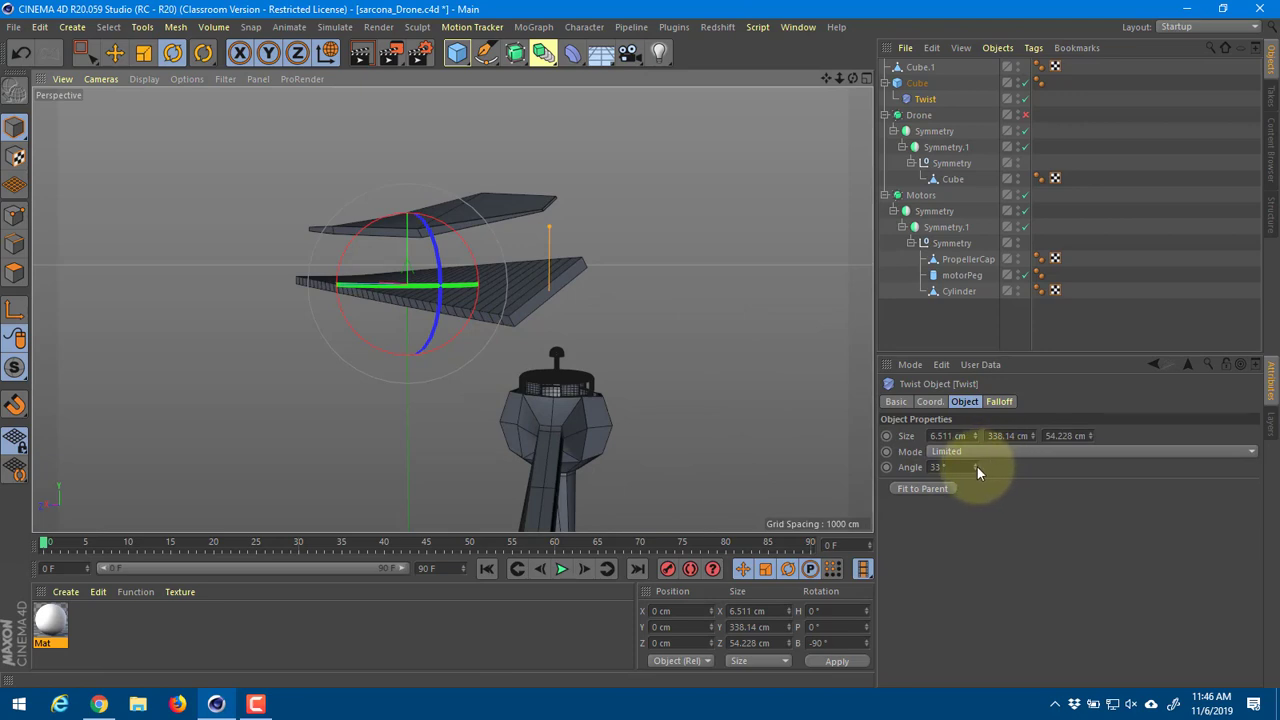
{"action": "left_click_drag", "start_coordinate": [976, 467], "coordinate": [977, 466]}
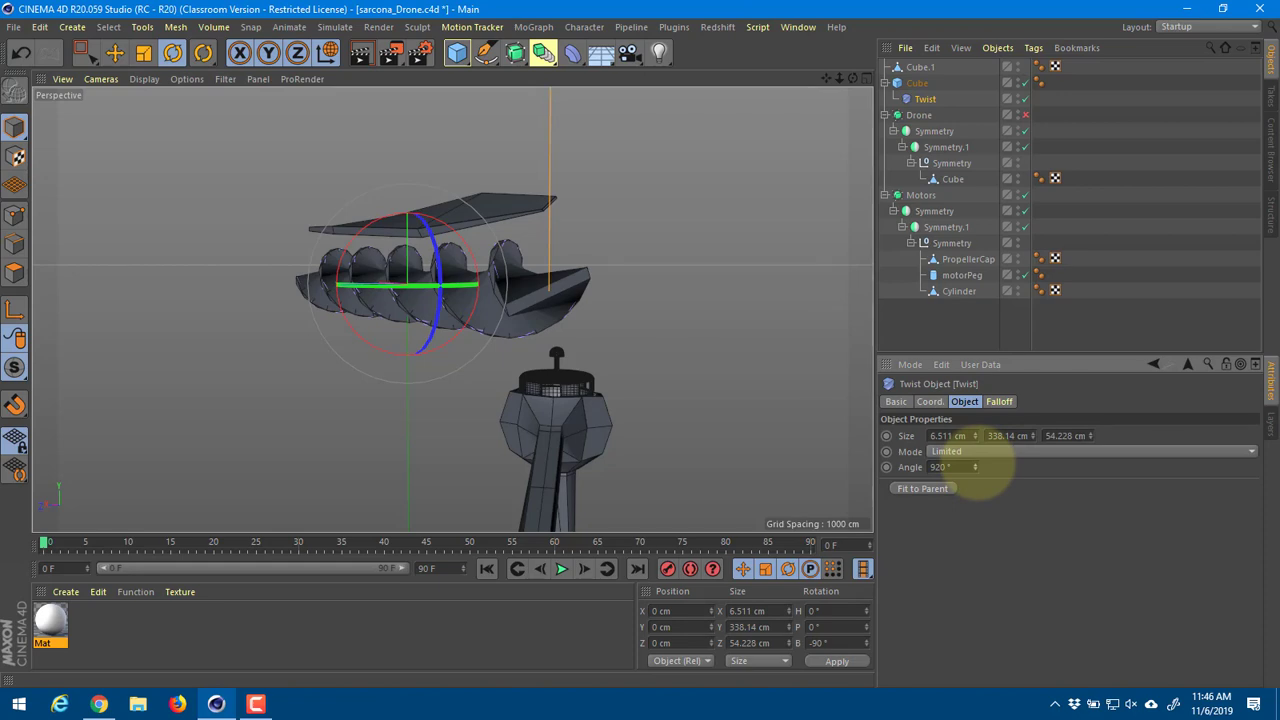
{"action": "key", "text": "ctrl+z"}
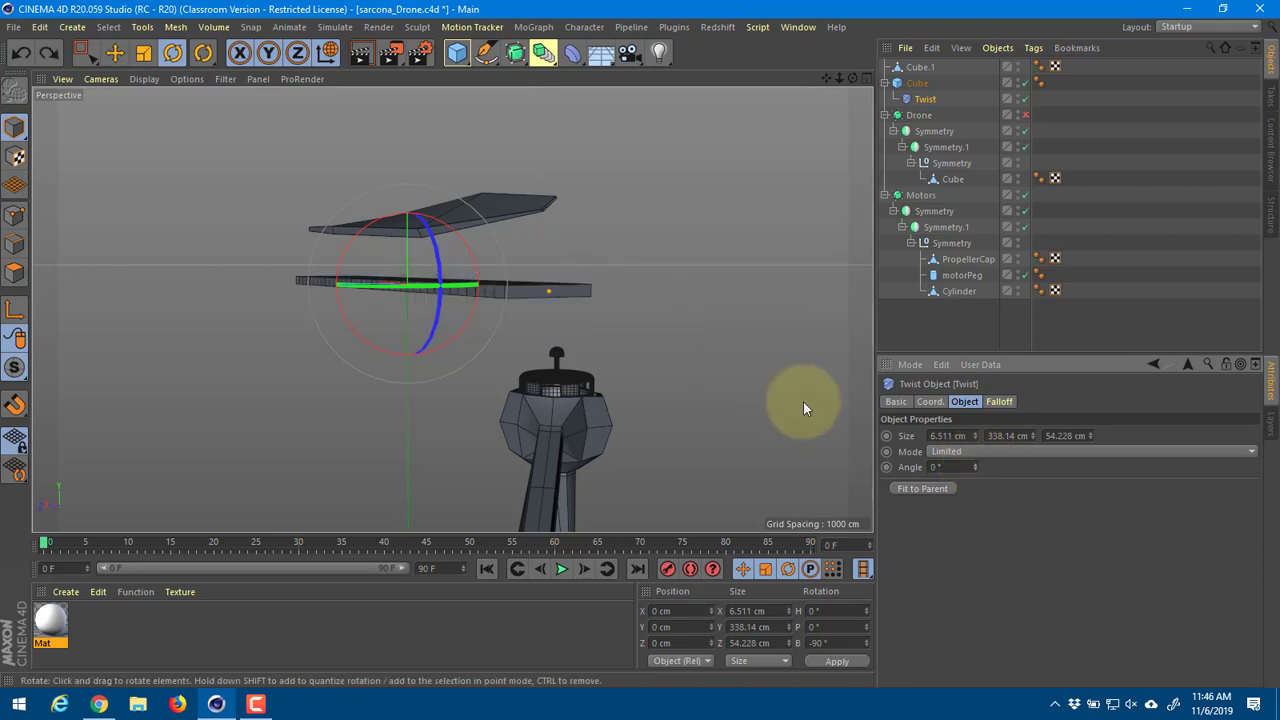
Step: Set the Twist deformer's angle to 34°
{"action": "left_click_drag", "start_coordinate": [975, 466], "coordinate": [976, 464]}
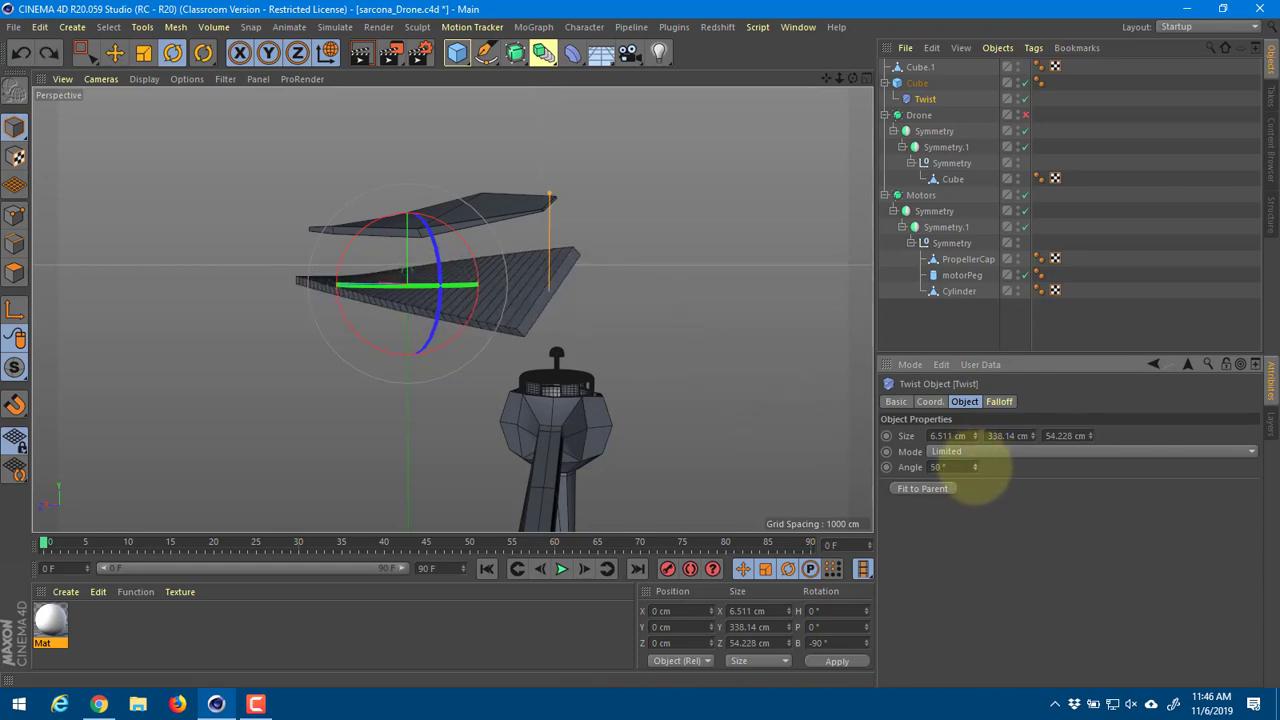
{"action": "left_click_drag", "start_coordinate": [760, 405], "coordinate": [861, 456], "text": "alt"}
{"action": "left_click", "coordinate": [975, 466]}
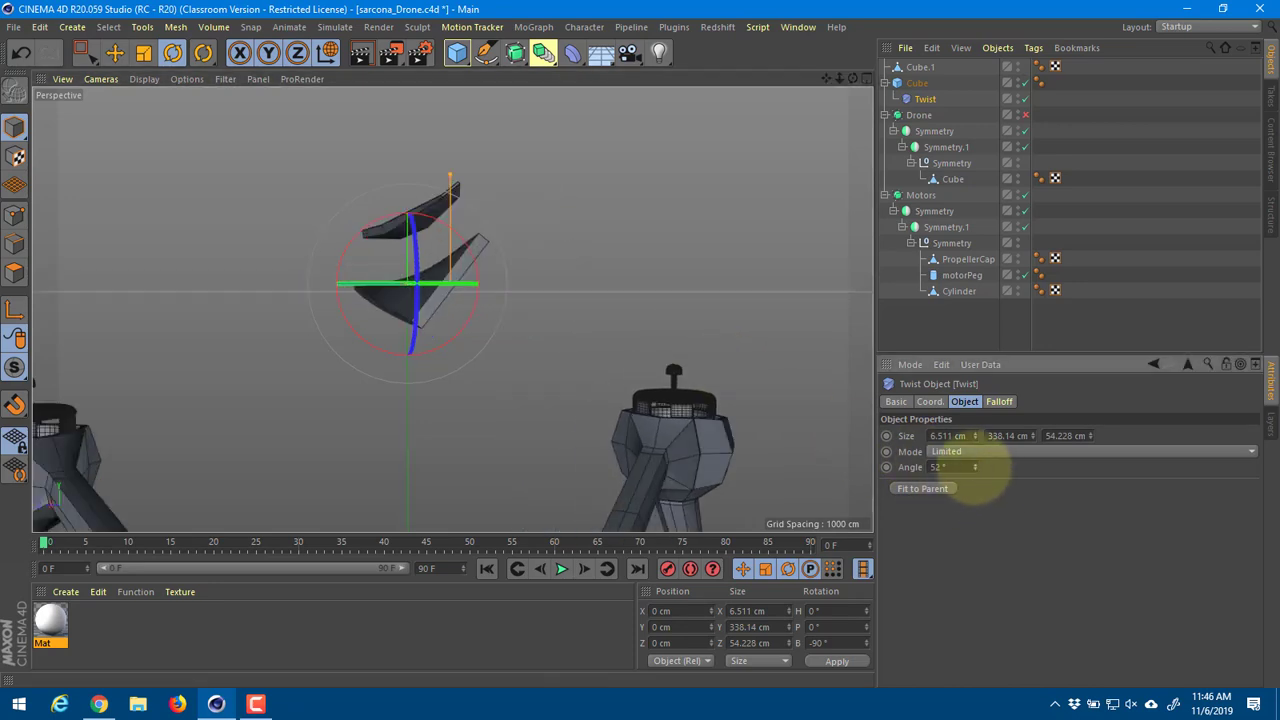
{"action": "left_click_drag", "start_coordinate": [975, 467], "coordinate": [975, 469]}
{"action": "left_click_drag", "start_coordinate": [515, 322], "coordinate": [700, 390], "text": "alt"}
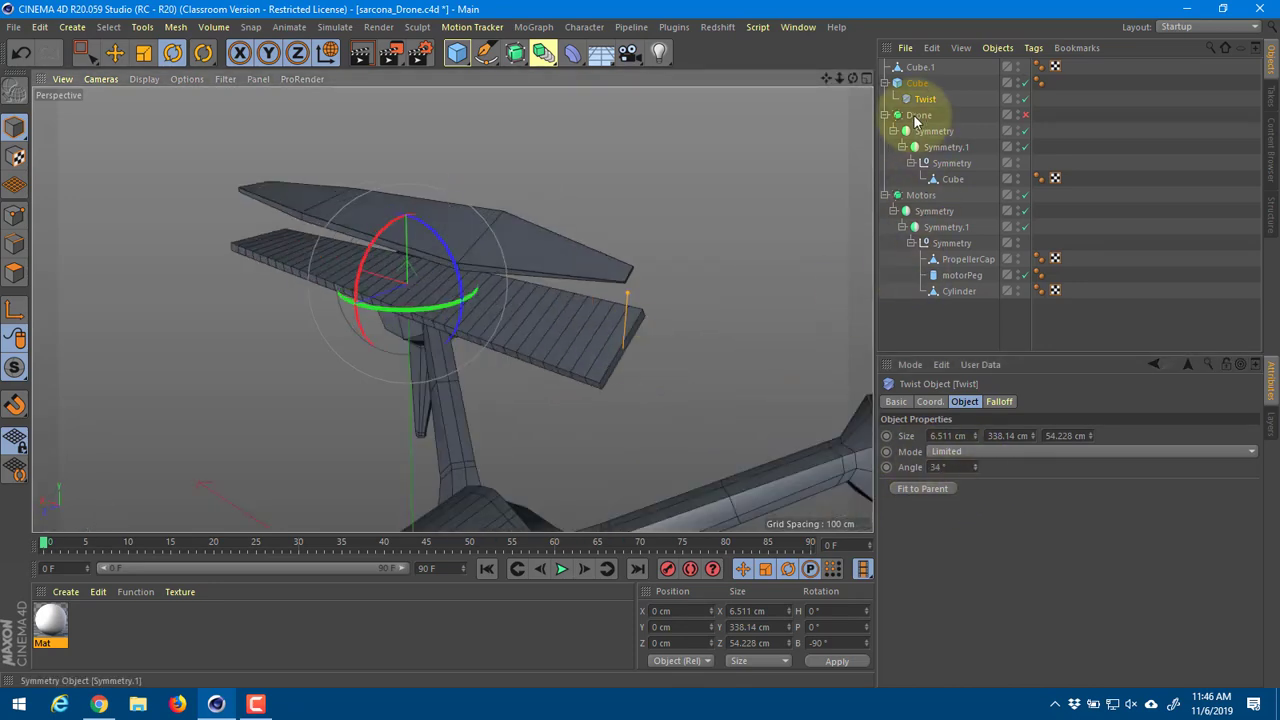
Step: Add a Bulge deformer as a child of the lower plank, above the Twist deformer
{"action": "left_click", "coordinate": [911, 85]}
{"action": "left_click", "coordinate": [572, 52]}
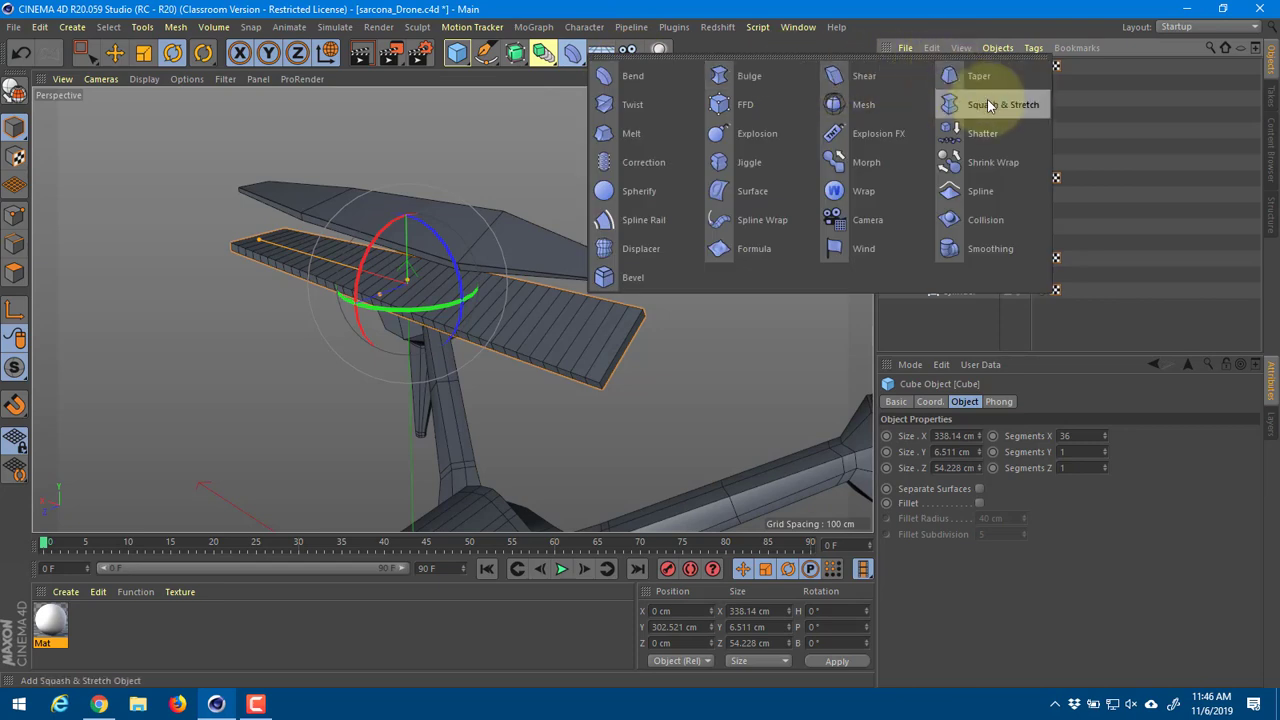
{"action": "left_click", "coordinate": [771, 66]}
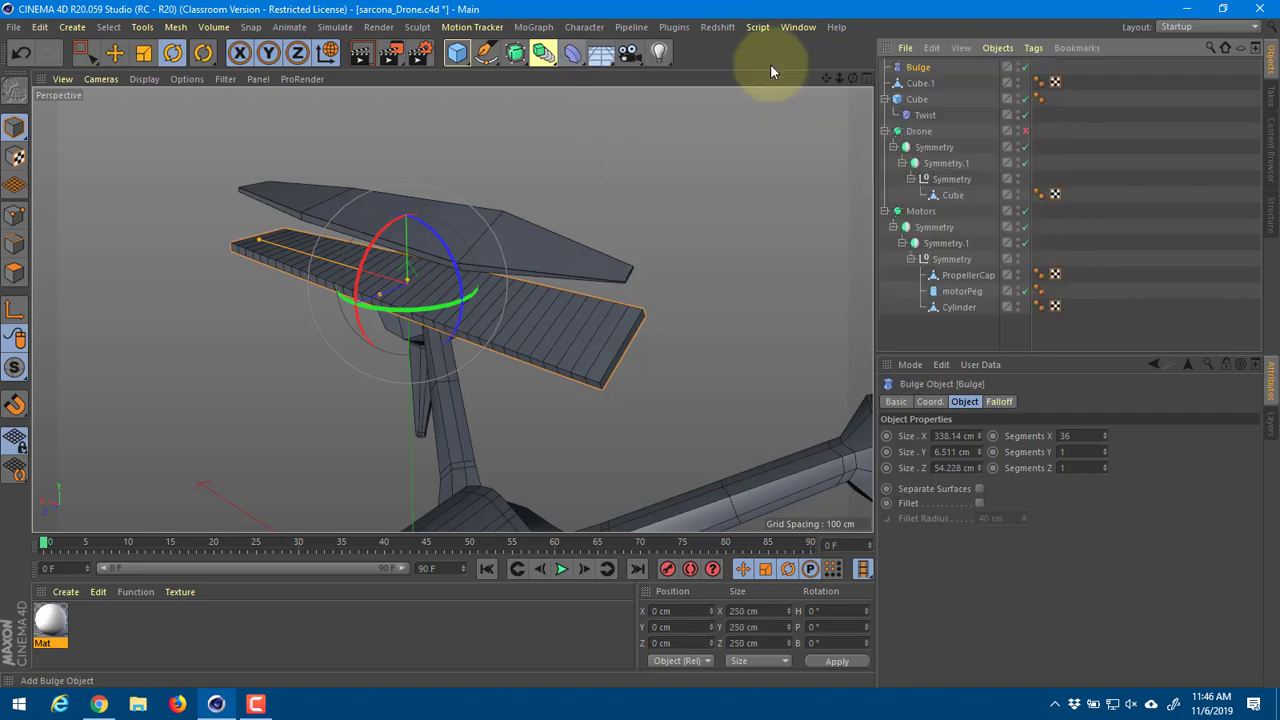
{"action": "left_click_drag", "start_coordinate": [928, 66], "coordinate": [943, 97]}
Step: Rotate the Bulge deformer to a bank of -90°, raise it to the lower plank and fit it to its parent
{"action": "right_click_drag", "start_coordinate": [637, 434], "coordinate": [544, 450], "text": "alt"}
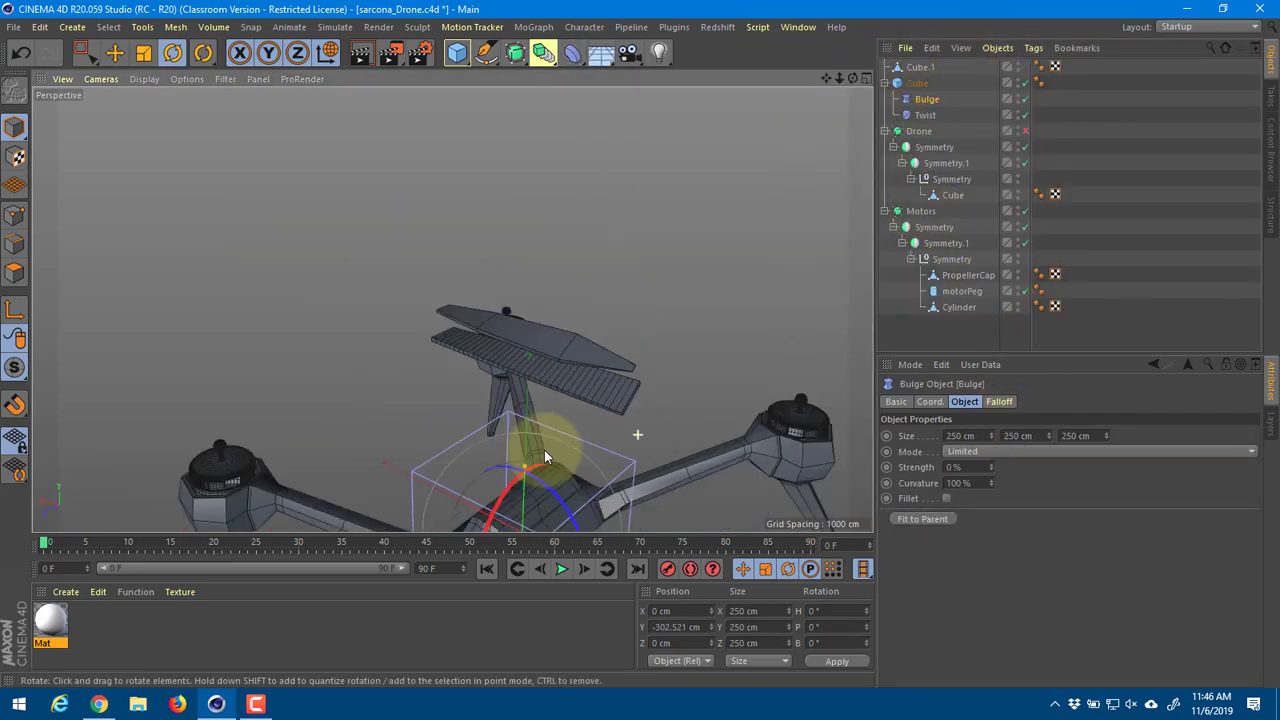
{"action": "middle_click_drag", "start_coordinate": [544, 456], "coordinate": [539, 326], "text": "alt"}
{"action": "left_click_drag", "start_coordinate": [547, 336], "coordinate": [597, 447]}
{"action": "key", "text": "e"}
{"action": "left_click_drag", "start_coordinate": [529, 326], "coordinate": [511, 132]}
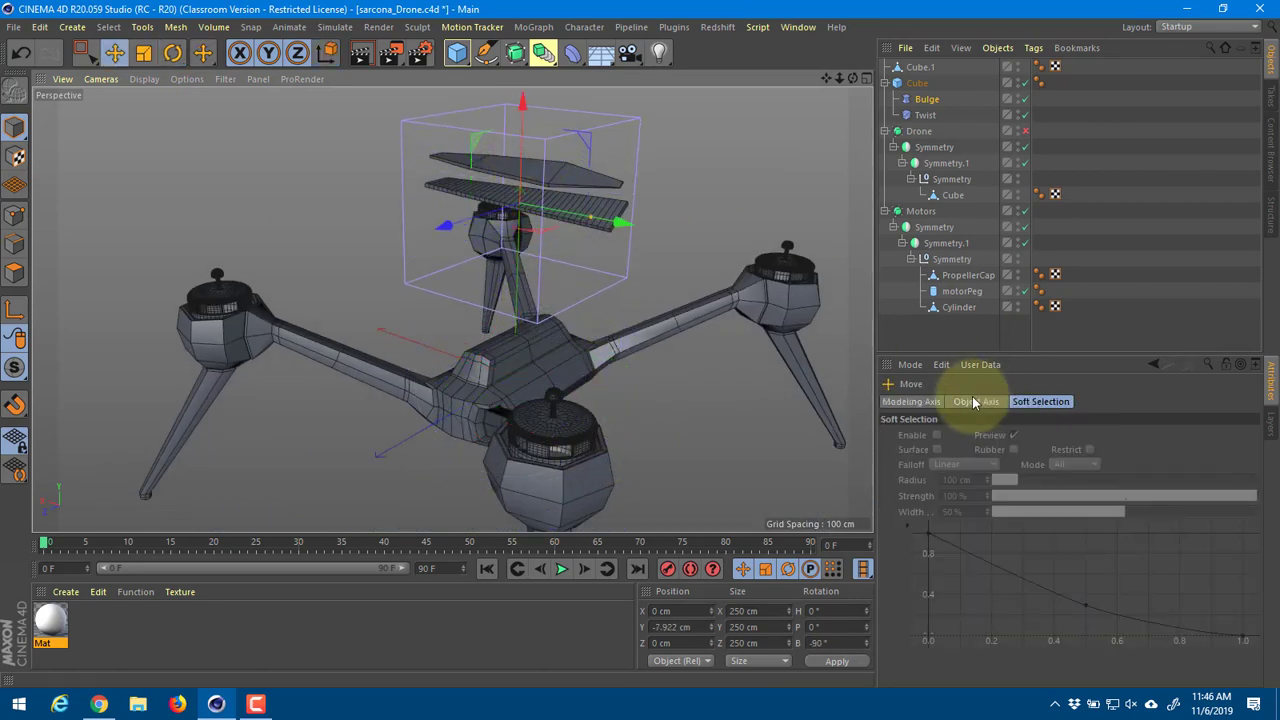
{"action": "left_click", "coordinate": [927, 99]}
{"action": "left_click", "coordinate": [921, 519]}
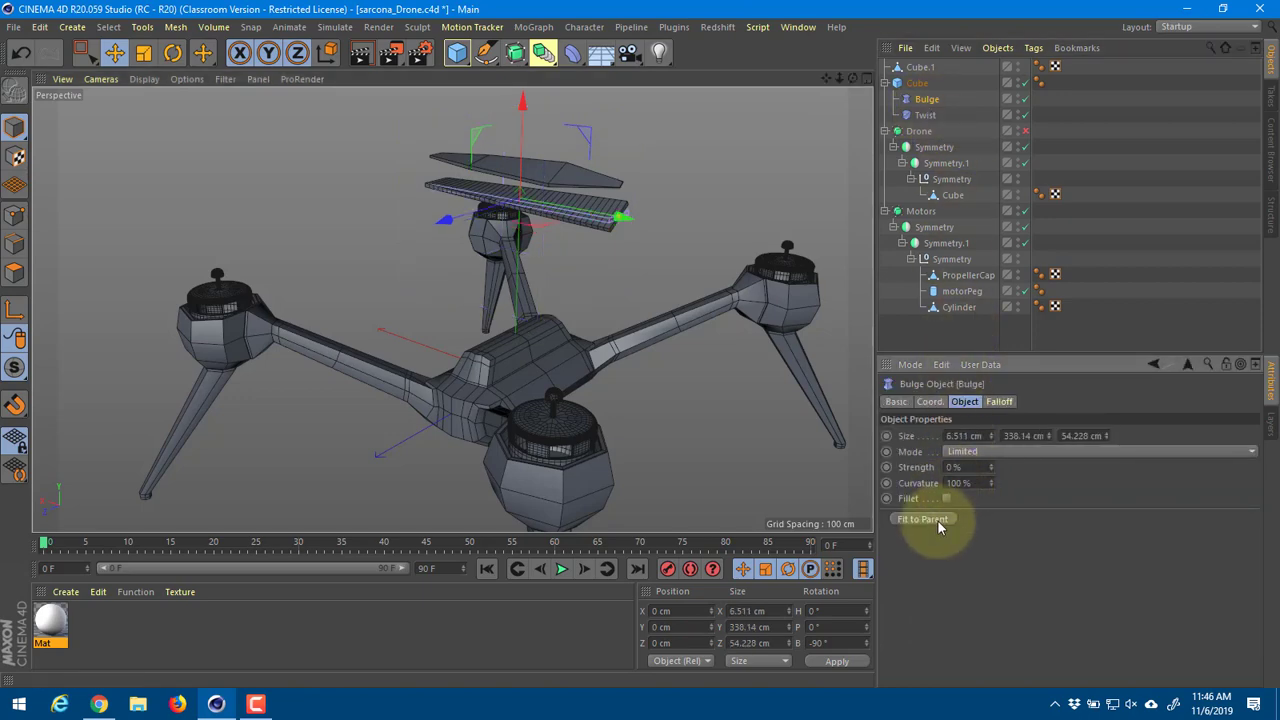
Step: Set the Bulge deformer's strength to 197% and examine the blade shape from several angles
{"action": "scroll", "coordinate": [673, 267], "scroll_direction": "up", "scroll_amount": 2}
{"action": "left_click_drag", "start_coordinate": [673, 267], "coordinate": [710, 349], "text": "alt"}
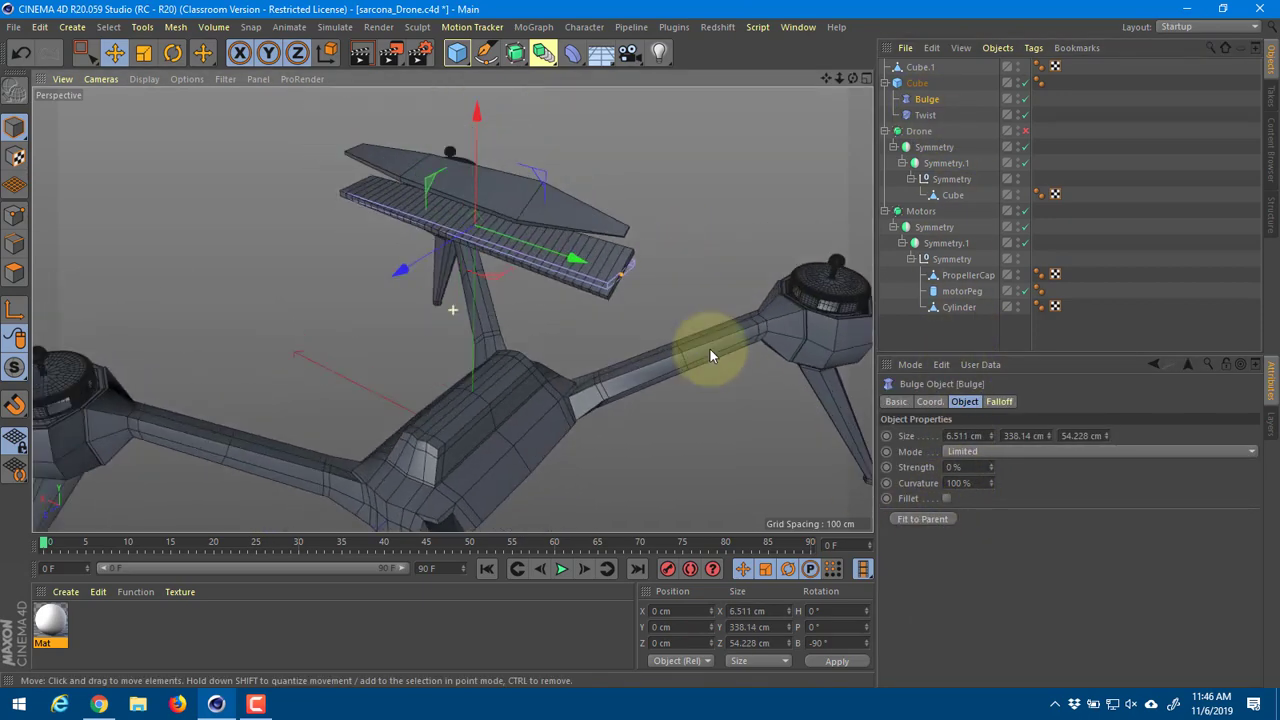
{"action": "scroll", "coordinate": [710, 349], "scroll_direction": "up", "scroll_amount": 2}
{"action": "mouse_move", "coordinate": [989, 467]}
{"action": "left_mouse_down"}
{"action": "mouse_move", "coordinate": [1018, 465]}
{"action": "mouse_move", "coordinate": [991, 462]}
{"action": "left_mouse_up"}
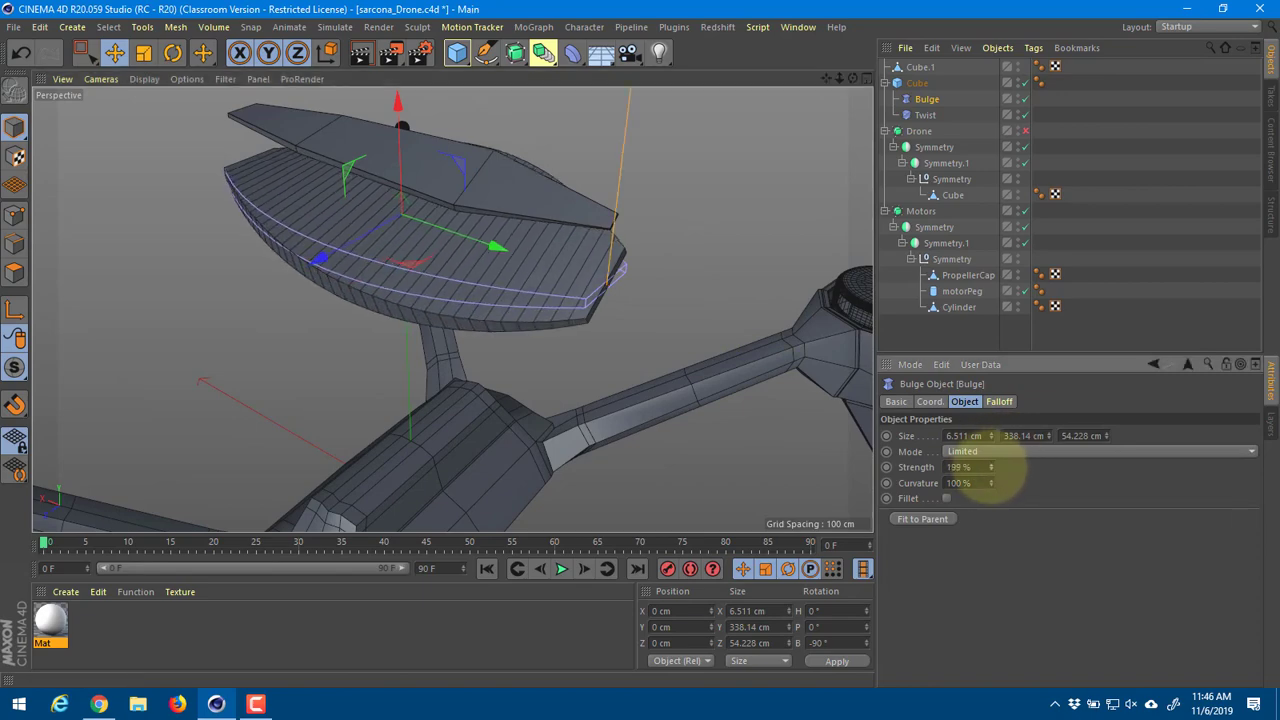
{"action": "left_click_drag", "start_coordinate": [699, 304], "coordinate": [603, 233], "text": "alt"}
{"action": "middle_click_drag", "start_coordinate": [603, 233], "coordinate": [661, 347], "text": "alt"}
{"action": "left_click_drag", "start_coordinate": [661, 347], "coordinate": [760, 380], "text": "alt"}
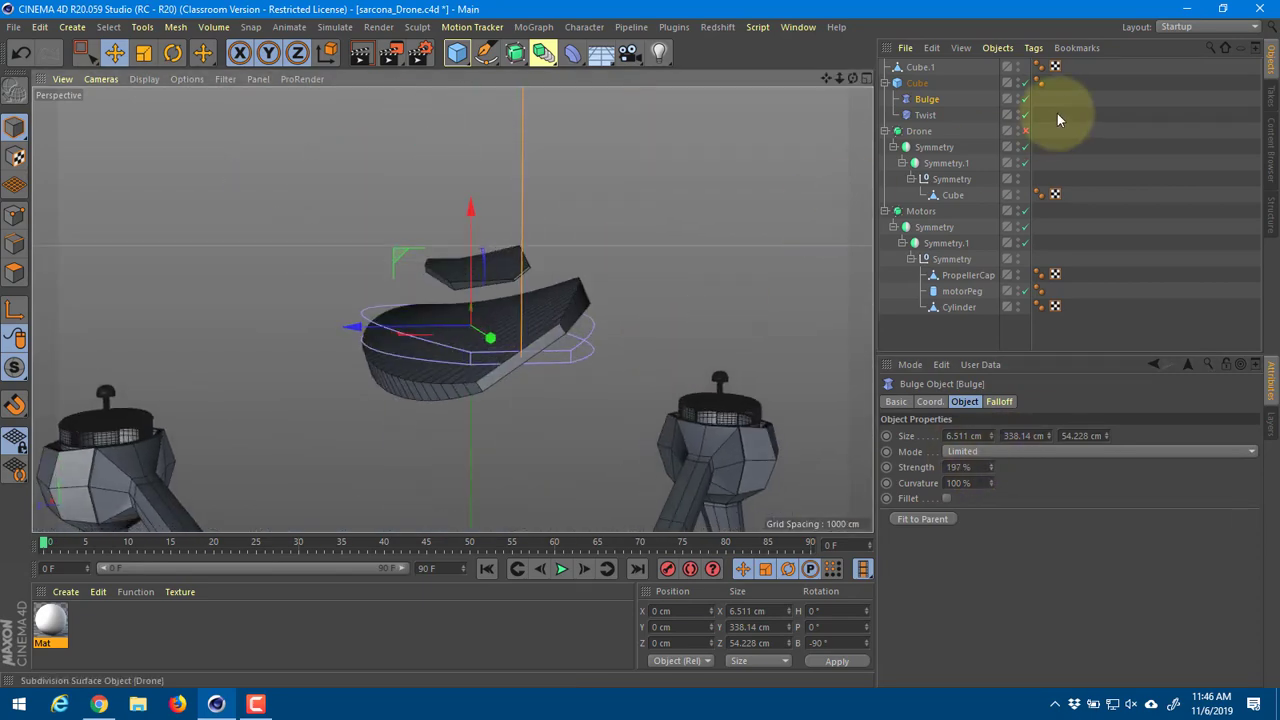
{"action": "left_click_drag", "start_coordinate": [674, 243], "coordinate": [573, 213], "text": "alt"}
{"action": "key", "text": "ctrl+z"}
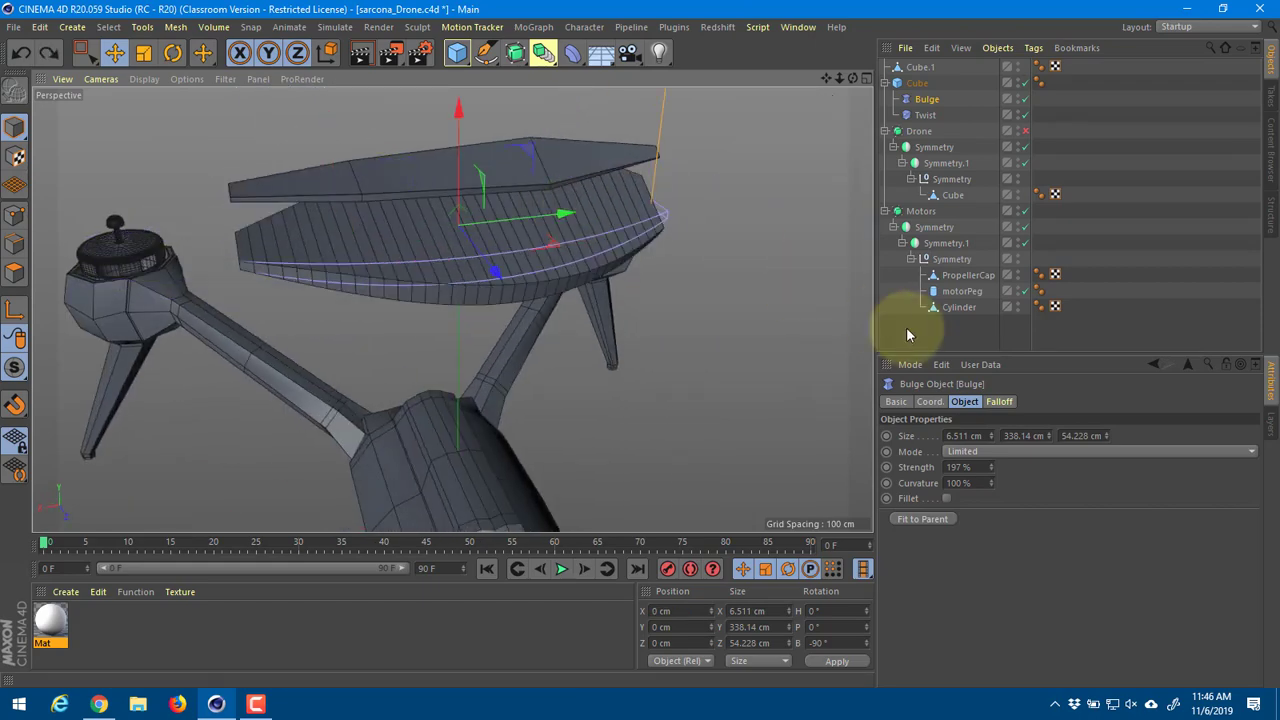
Step: Set the Bulge deformer's curvature to 29% and enable its Fillet option
{"action": "mouse_move", "coordinate": [992, 482]}
{"action": "left_mouse_down"}
{"action": "mouse_move", "coordinate": [992, 462]}
{"action": "mouse_move", "coordinate": [985, 485]}
{"action": "left_mouse_up"}
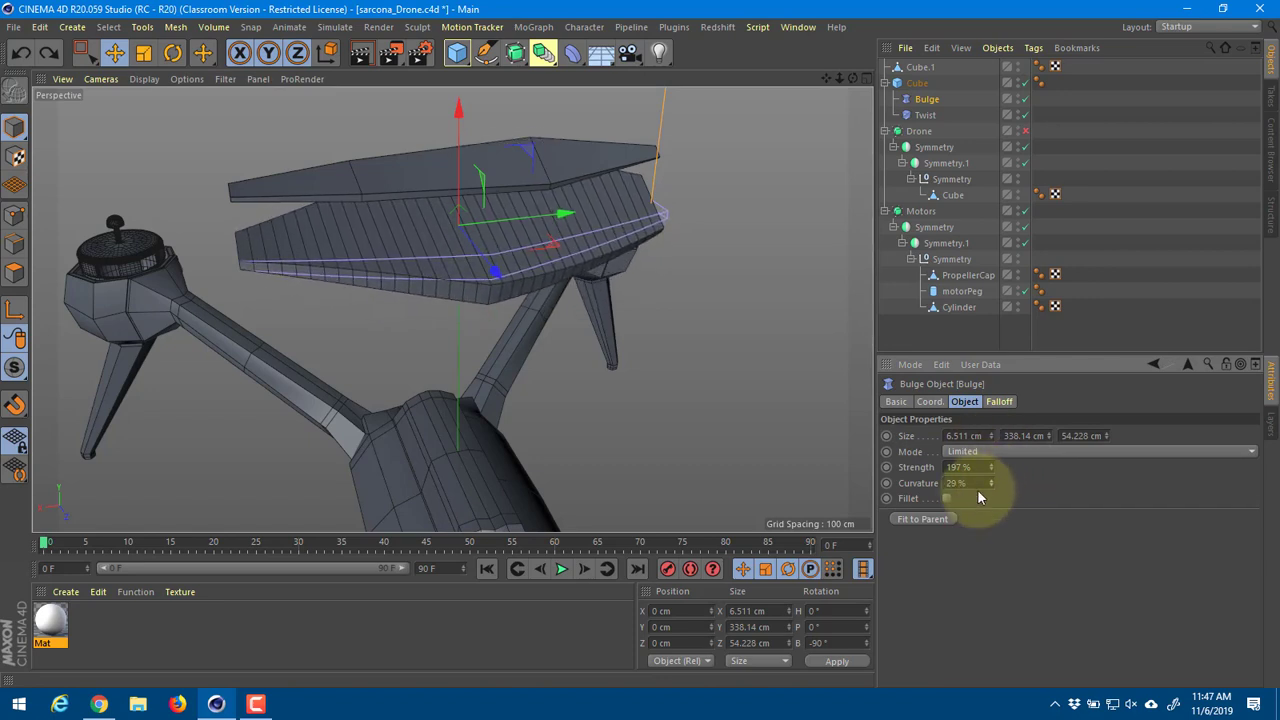
{"action": "left_click", "coordinate": [947, 498]}
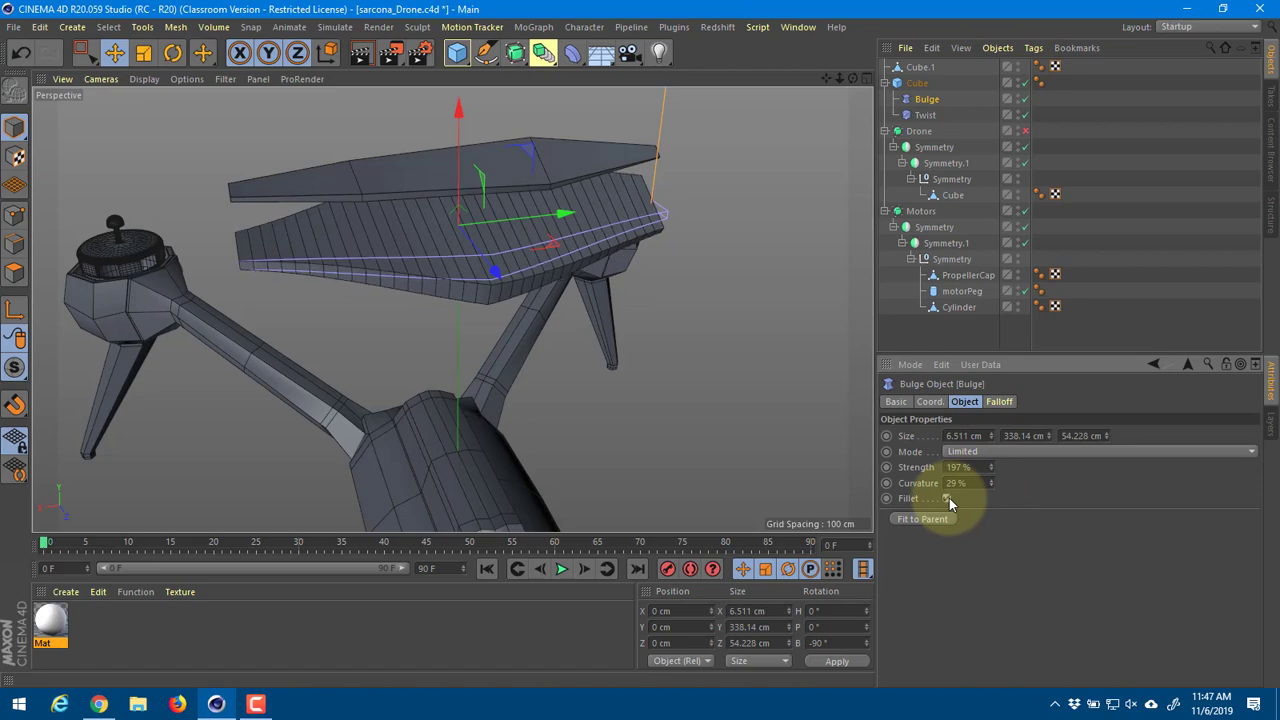
Step: Scale up the Bulge deformer so its cage extends past both ends of the lower plank, and reposition it
{"action": "left_click_drag", "start_coordinate": [646, 354], "coordinate": [566, 212], "text": "alt"}
{"action": "key", "text": "r"}
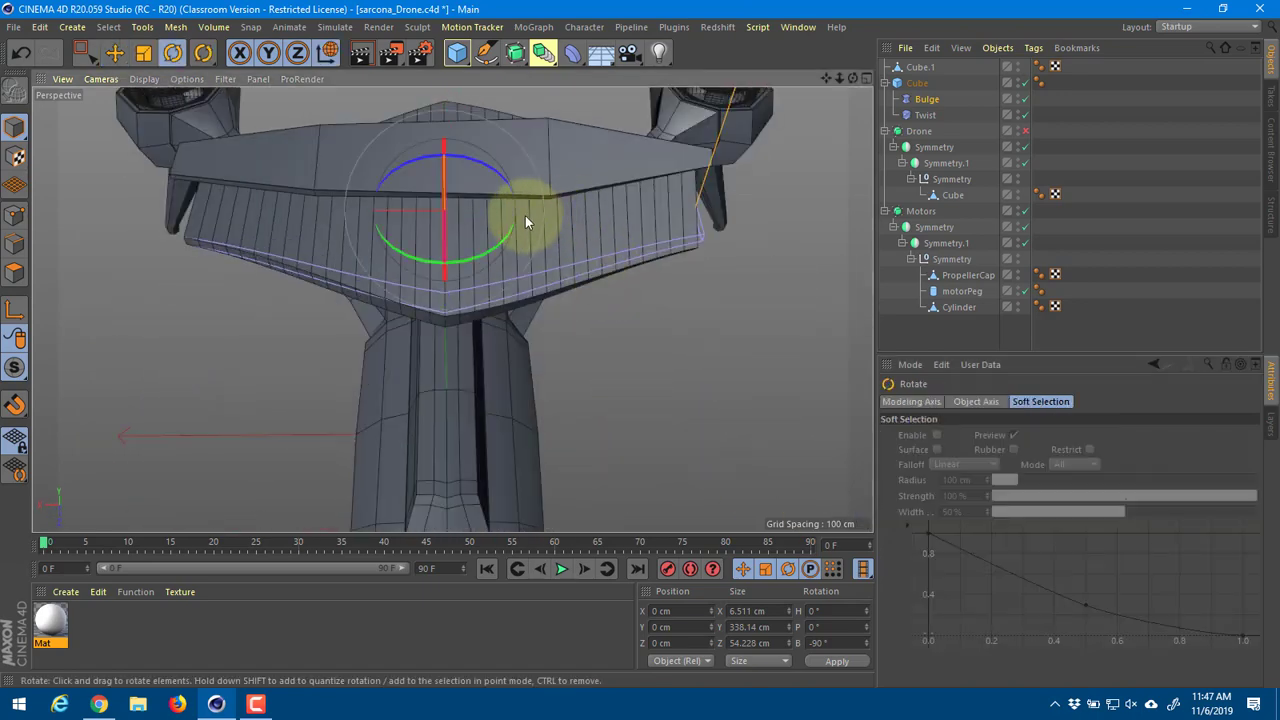
{"action": "key", "text": "t"}
{"action": "left_click_drag", "start_coordinate": [364, 210], "coordinate": [296, 213]}
{"action": "key", "text": "e"}
{"action": "left_click_drag", "start_coordinate": [477, 210], "coordinate": [365, 203]}
{"action": "left_click_drag", "start_coordinate": [549, 228], "coordinate": [475, 147], "text": "alt"}
Step: Select the upper blade and compare the blade shapes with the drone propeller reference images in the Chrome browser
{"action": "left_click", "coordinate": [489, 167]}
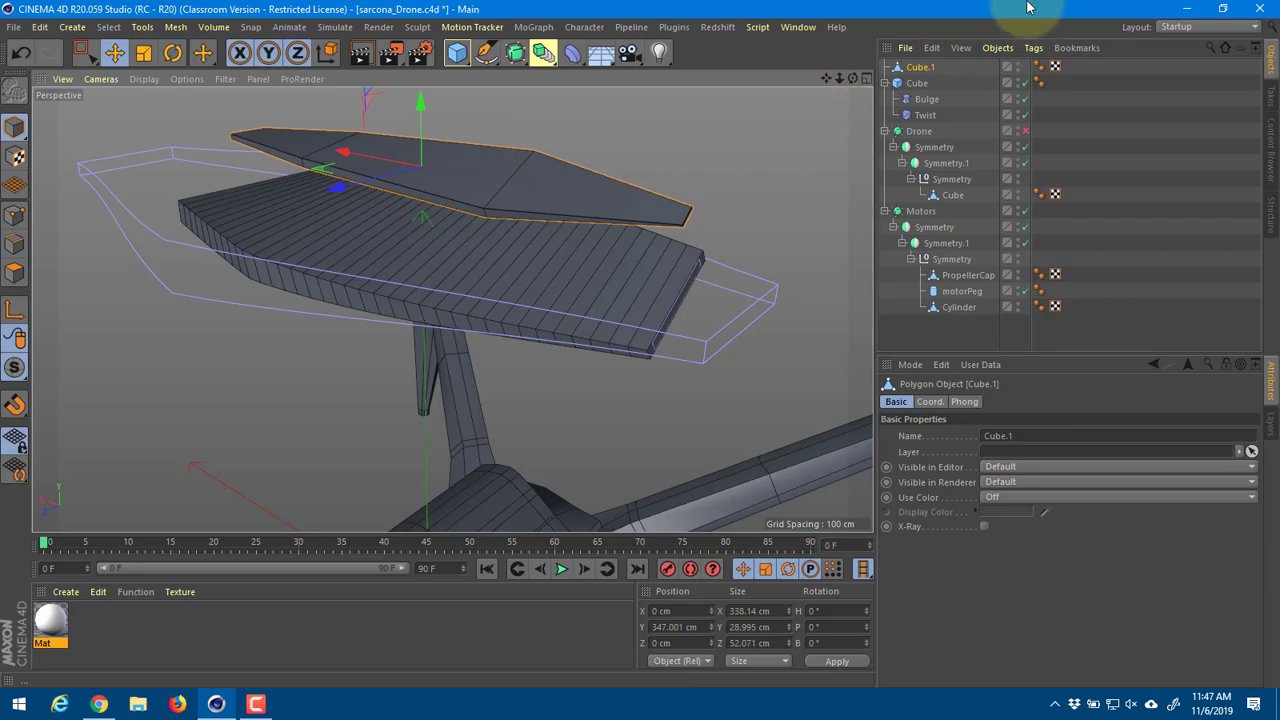
{"action": "left_click_drag", "start_coordinate": [491, 207], "coordinate": [527, 272], "text": "alt"}
{"action": "key", "text": "alt+Tab"}
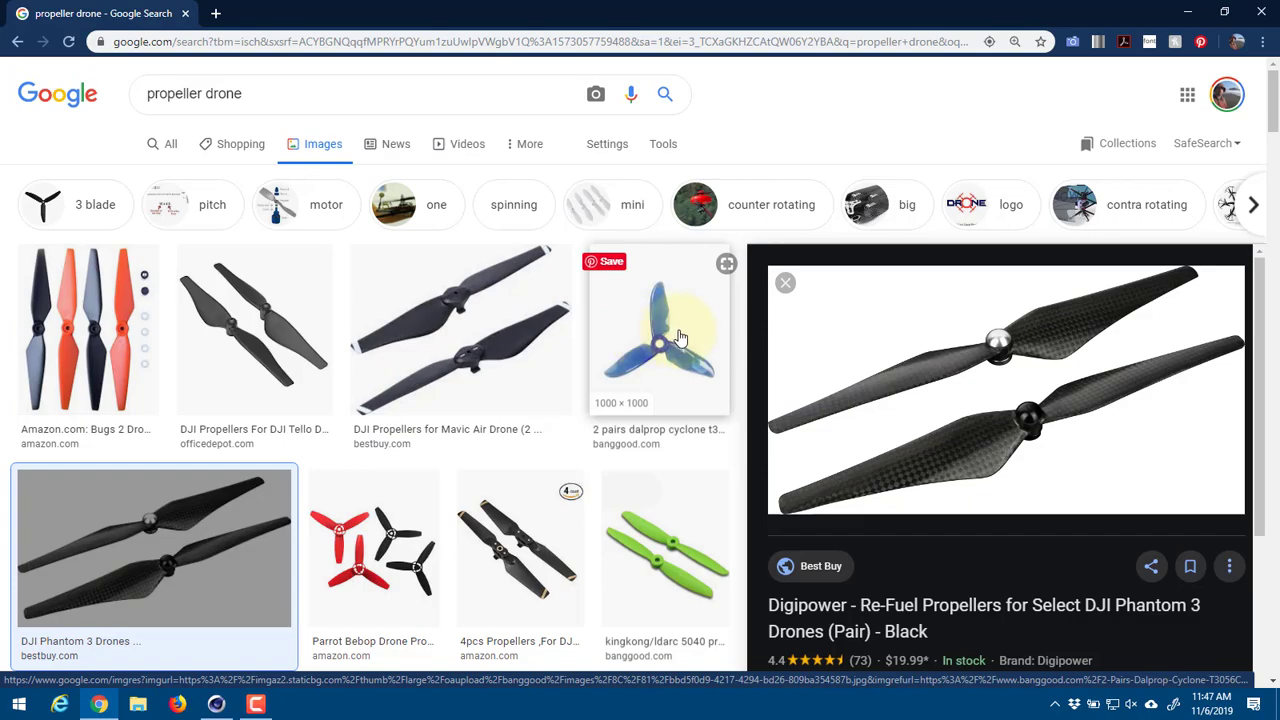
{"action": "key", "text": "alt+Tab"}
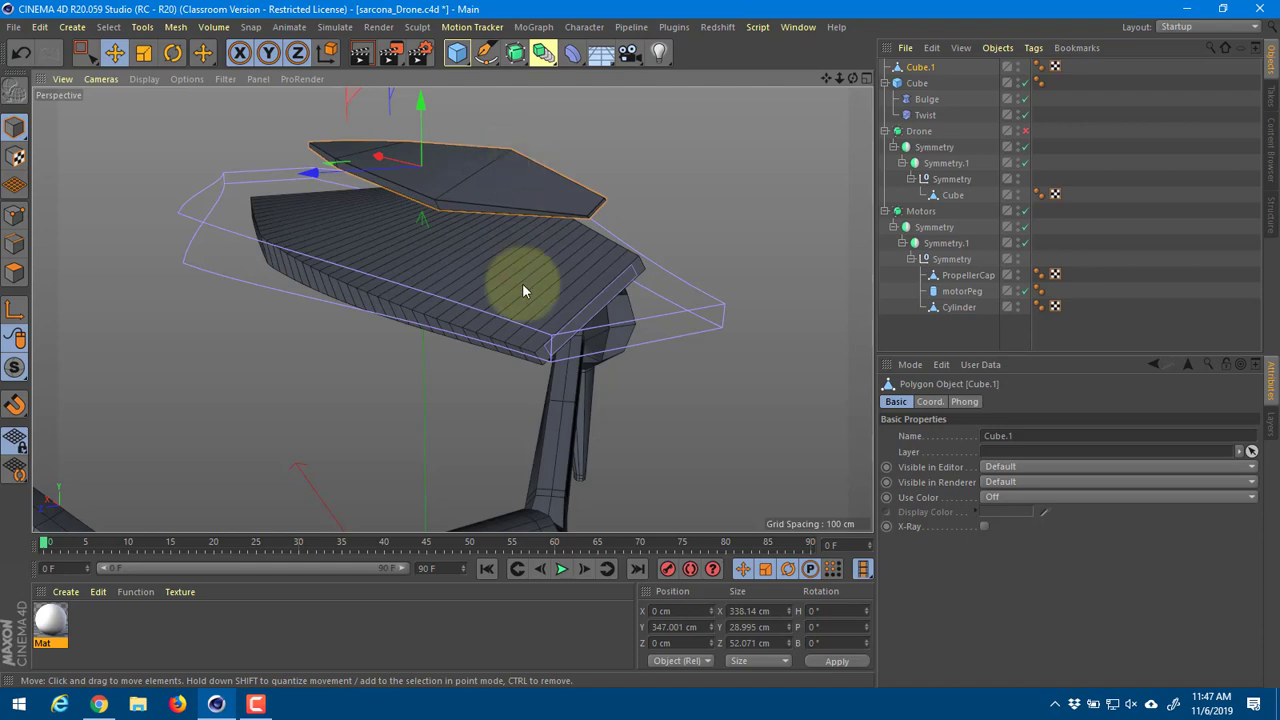
Step: Set the lower blade cube's X segments to 20
{"action": "left_click_drag", "start_coordinate": [518, 290], "coordinate": [620, 292], "text": "alt"}
{"action": "left_click", "coordinate": [916, 84]}
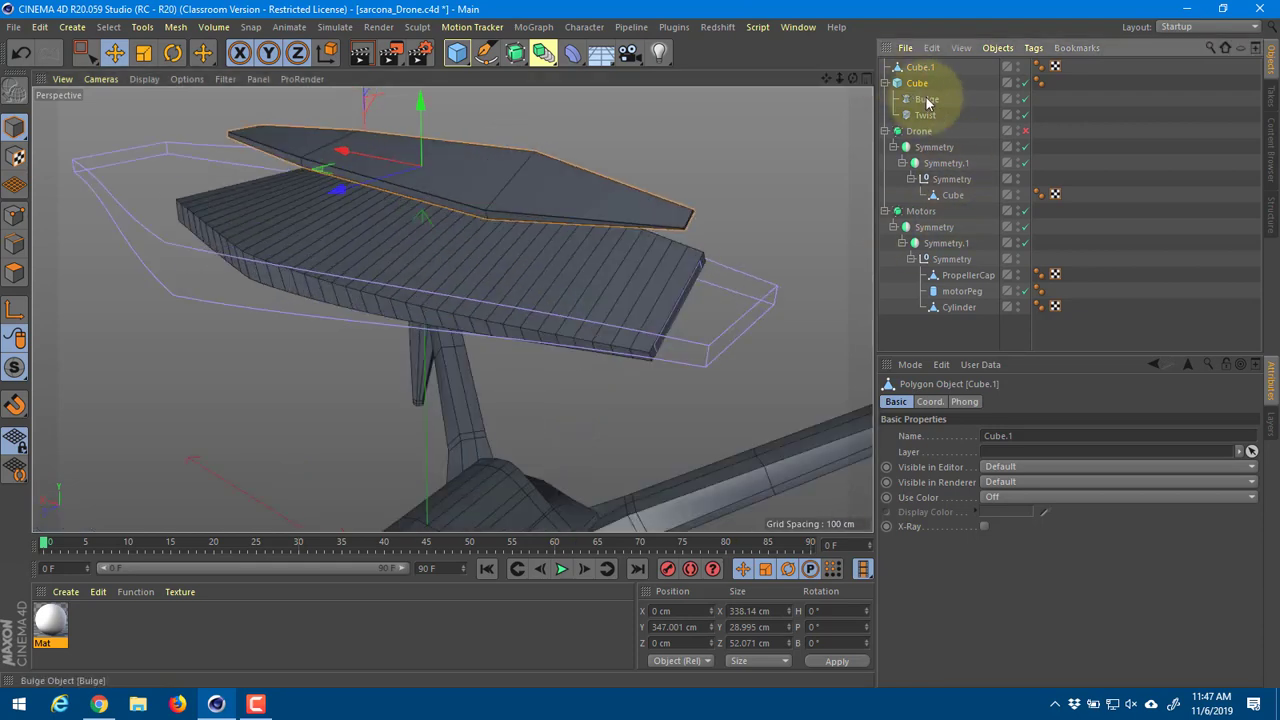
{"action": "left_click", "coordinate": [1070, 436]}
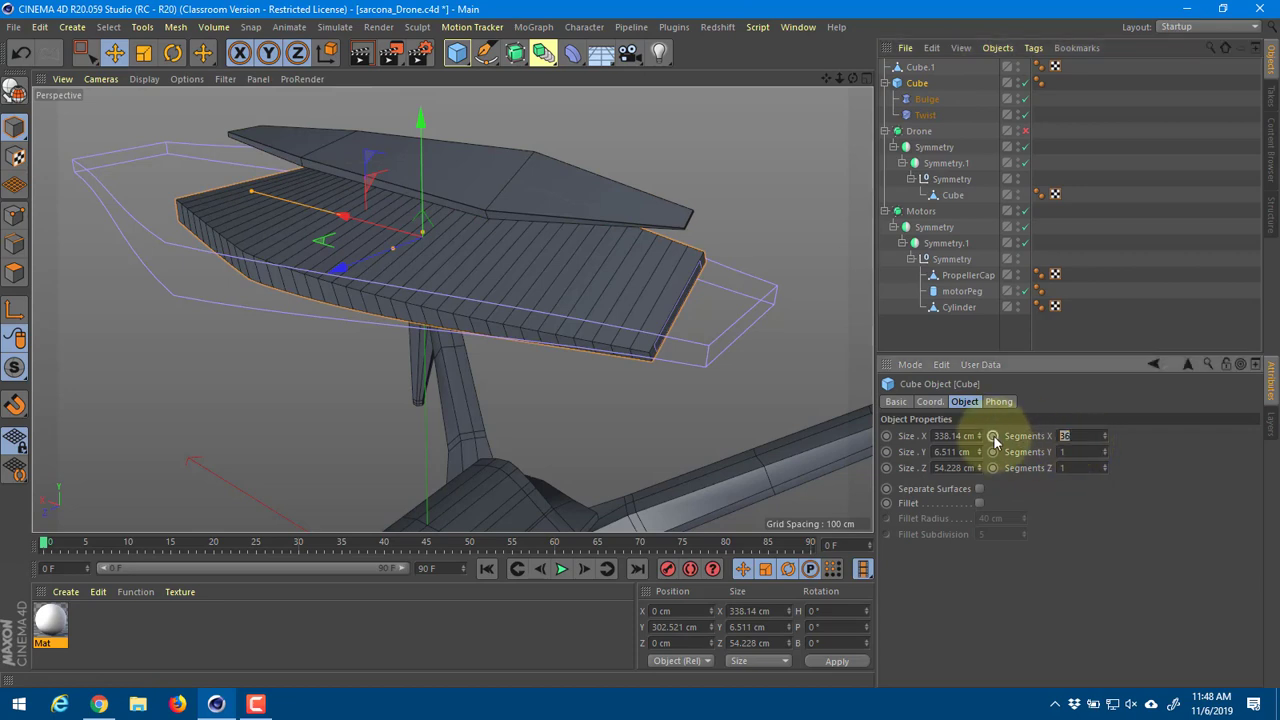
{"action": "type", "text": "20"}
{"action": "key", "text": "Return"}
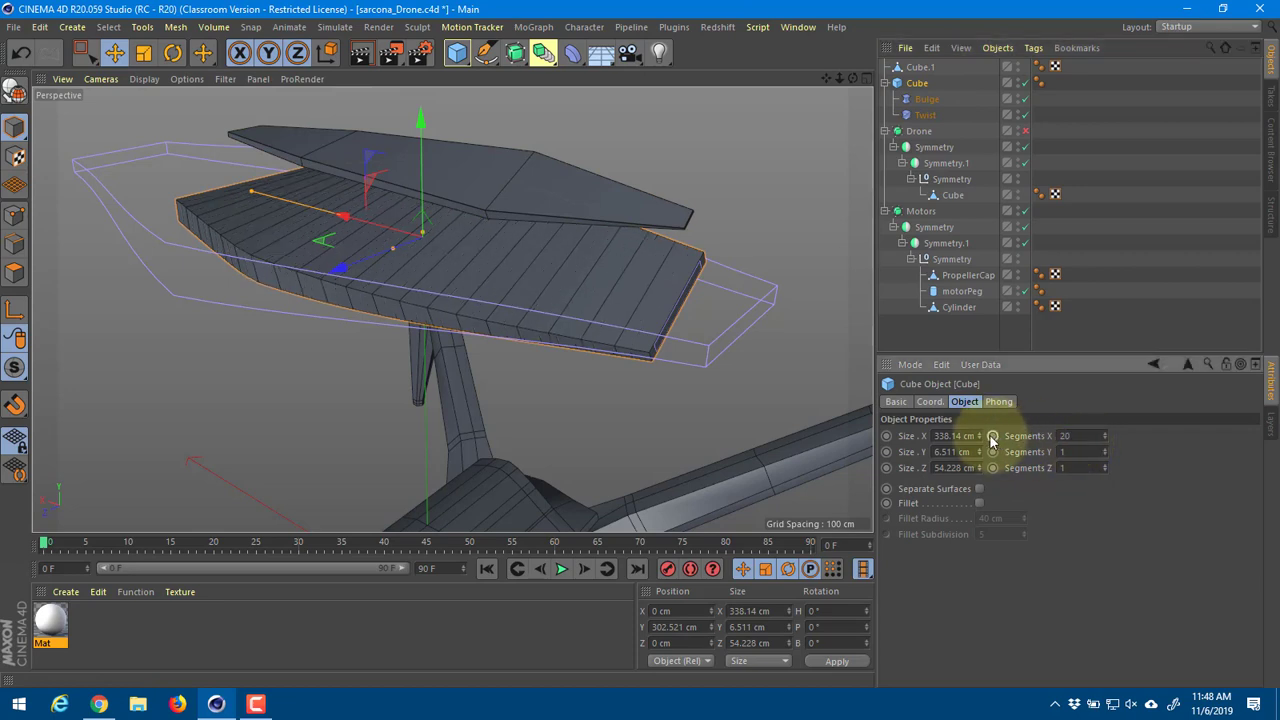
Step: Reduce the lower blade cube's X segments to 10 and inspect the coarser blade shape
{"action": "left_click_drag", "start_coordinate": [1080, 436], "coordinate": [1003, 441]}
{"action": "type", "text": "1"}
{"action": "left_click_drag", "start_coordinate": [494, 320], "coordinate": [557, 357], "text": "alt"}
{"action": "mouse_move", "coordinate": [439, 256]}
{"action": "left_mouse_down", "text": "alt"}
{"action": "mouse_move", "coordinate": [558, 300]}
{"action": "mouse_move", "coordinate": [537, 200]}
{"action": "mouse_move", "coordinate": [405, 138]}
{"action": "mouse_move", "coordinate": [560, 150]}
{"action": "mouse_move", "coordinate": [461, 249]}
{"action": "left_mouse_up", "text": "alt"}
{"action": "left_click_drag", "start_coordinate": [273, 257], "coordinate": [246, 263]}
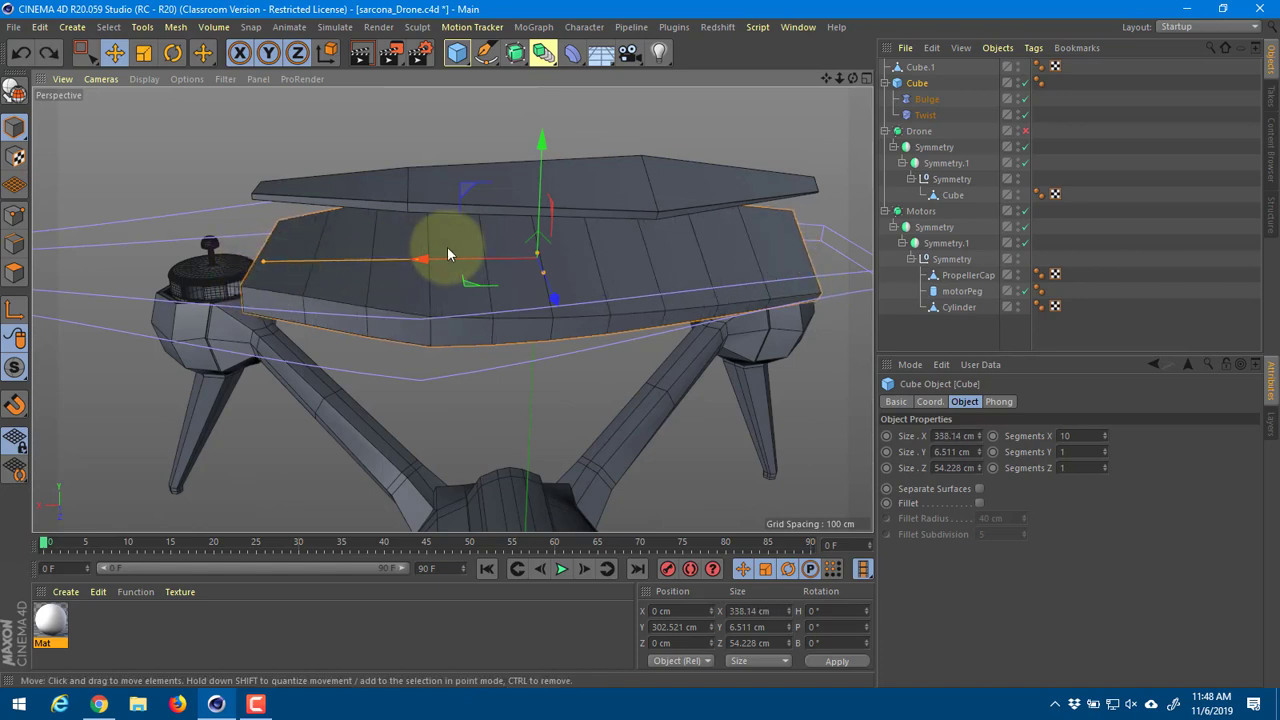
Step: Try scaling the Bulge deformer's cage around the lower blade, and undo the scaling
{"action": "left_click", "coordinate": [925, 101]}
{"action": "left_click_drag", "start_coordinate": [797, 257], "coordinate": [647, 261], "text": "alt"}
{"action": "key", "text": "r"}
{"action": "key", "text": "t"}
{"action": "left_click_drag", "start_coordinate": [425, 257], "coordinate": [440, 261]}
{"action": "key", "text": "ctrl+z"}
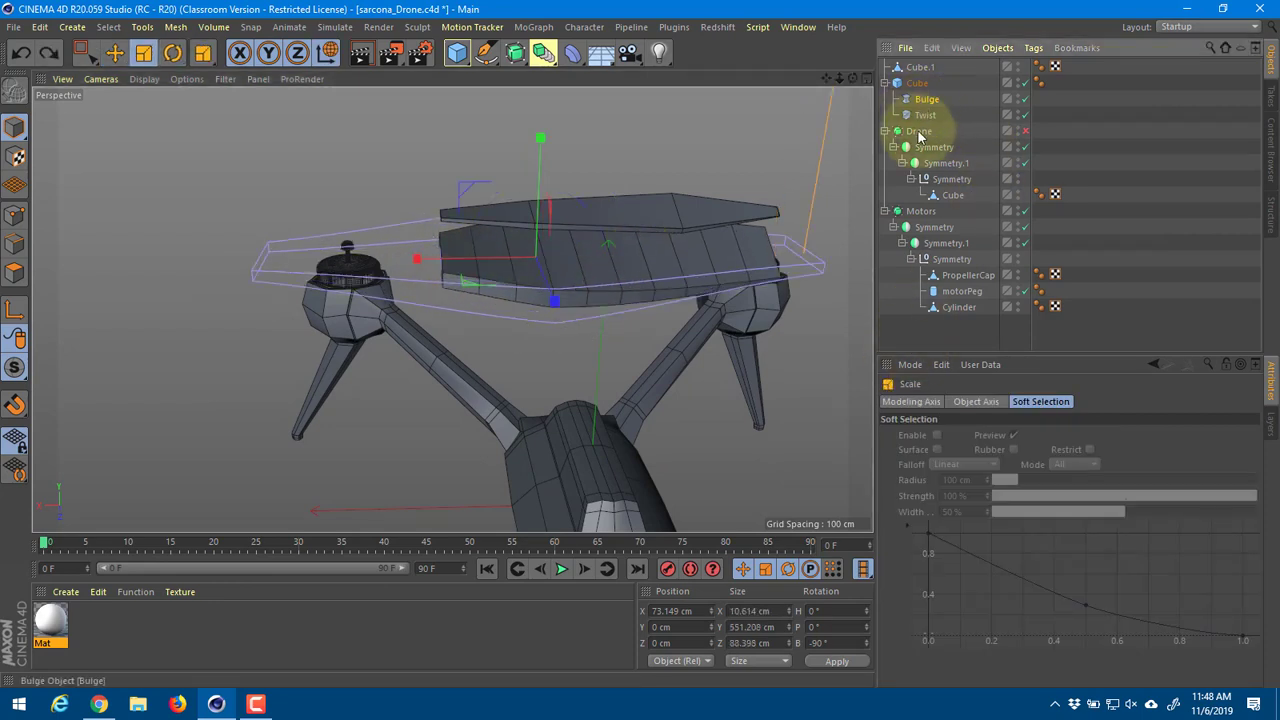
Step: Shorten the Bulge deformer's cage to 363.208 cm and reposition it at X 11.034 cm around the lower blade
{"action": "left_click", "coordinate": [926, 99]}
{"action": "left_click_drag", "start_coordinate": [990, 436], "coordinate": [1057, 446]}
{"action": "key", "text": "ctrl+z"}
{"action": "key", "text": "e"}
{"action": "left_click_drag", "start_coordinate": [645, 258], "coordinate": [867, 321]}
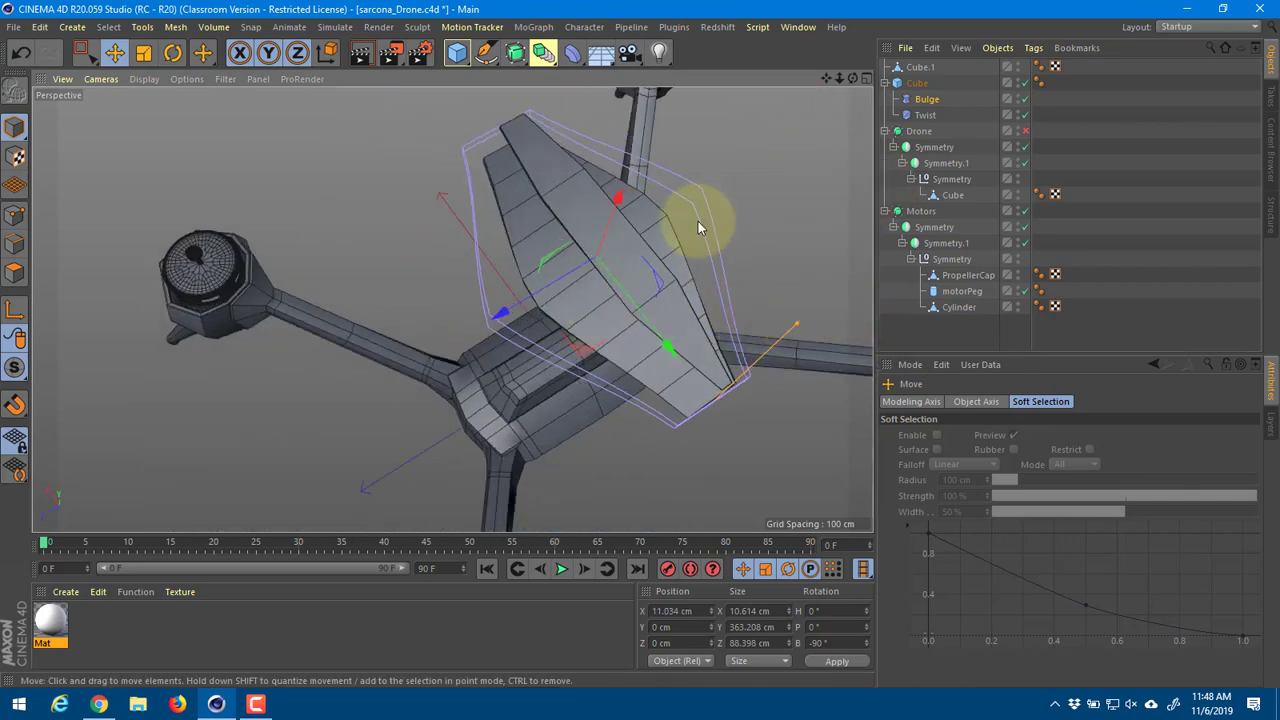
Step: Create a polygon copy of the bulged and twisted lower blade with Current State to Object
{"action": "left_click", "coordinate": [917, 83]}
{"action": "left_click_drag", "start_coordinate": [709, 244], "coordinate": [734, 223], "text": "alt"}
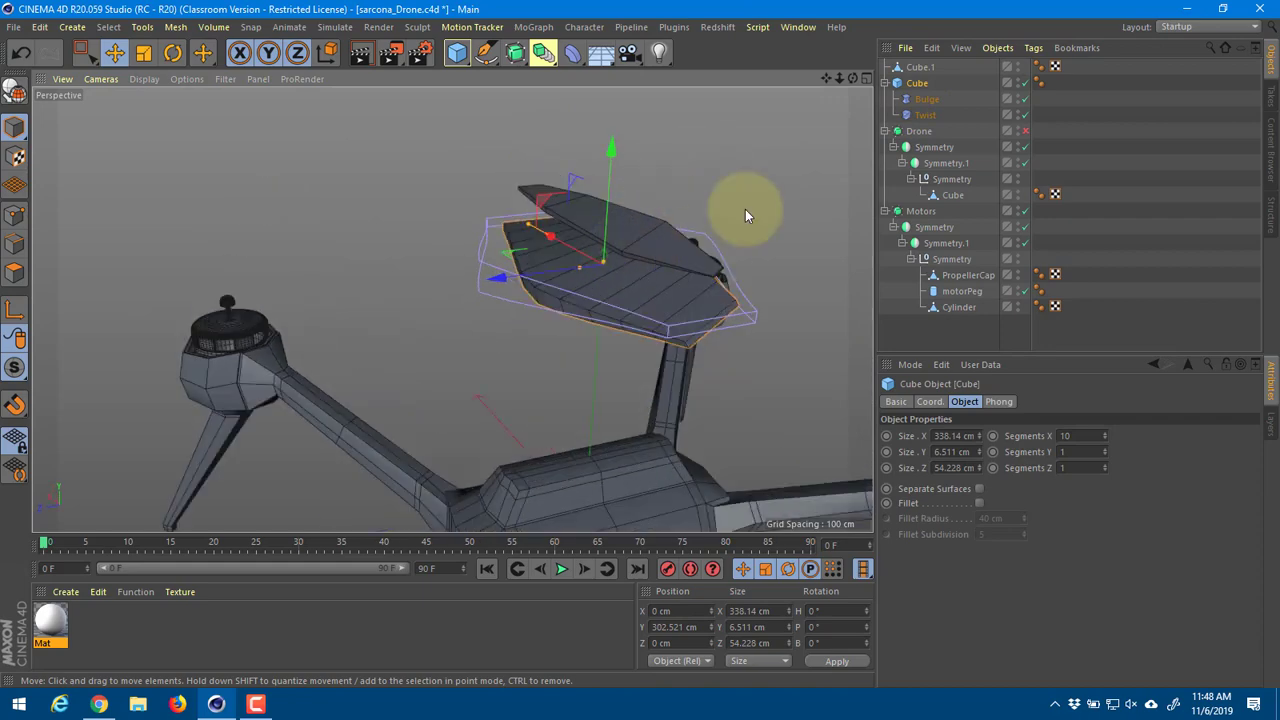
{"action": "left_click", "coordinate": [997, 48]}
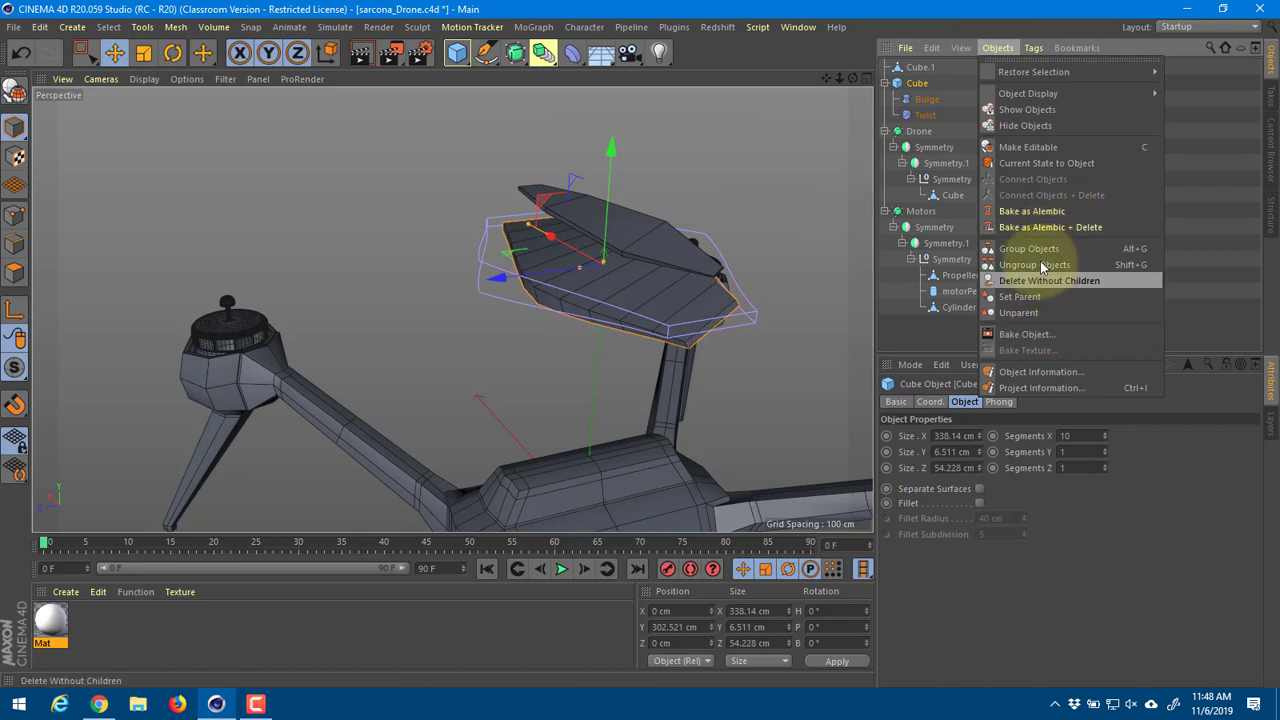
{"action": "left_click", "coordinate": [1032, 163]}
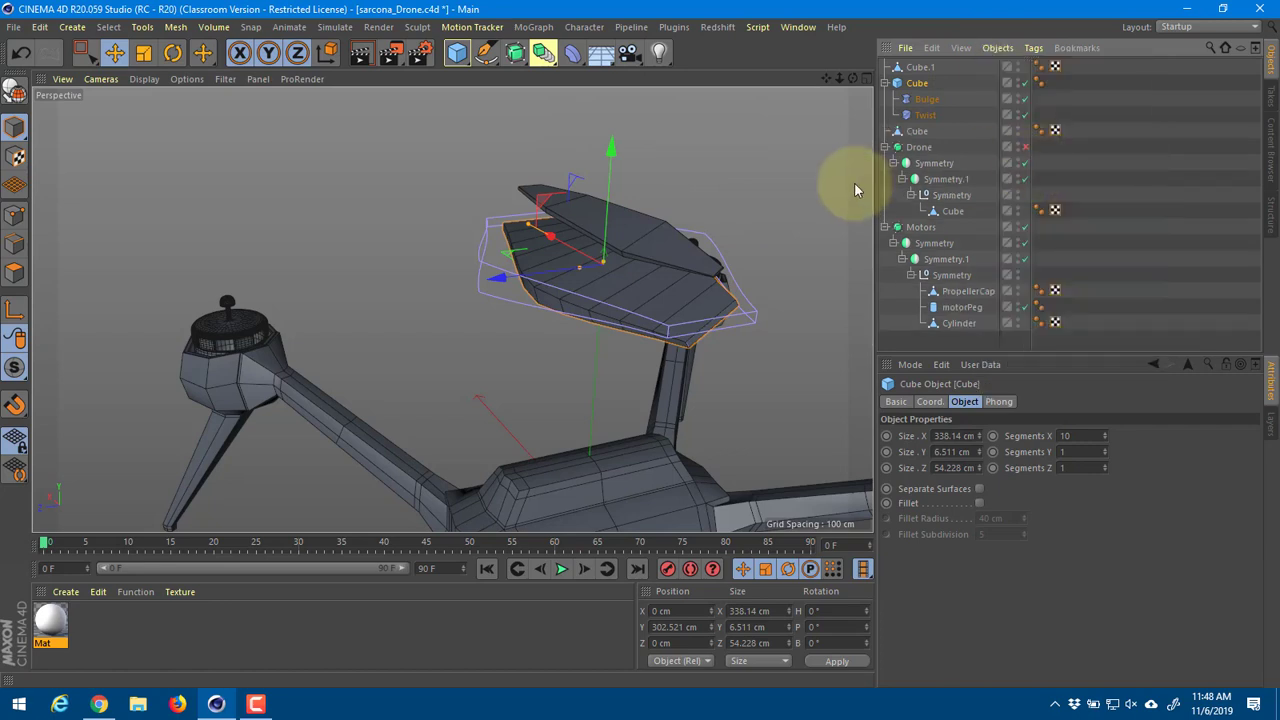
Step: Raise the new polygon blade copy above the other two blades, to about Y 417 cm
{"action": "left_click", "coordinate": [919, 67]}
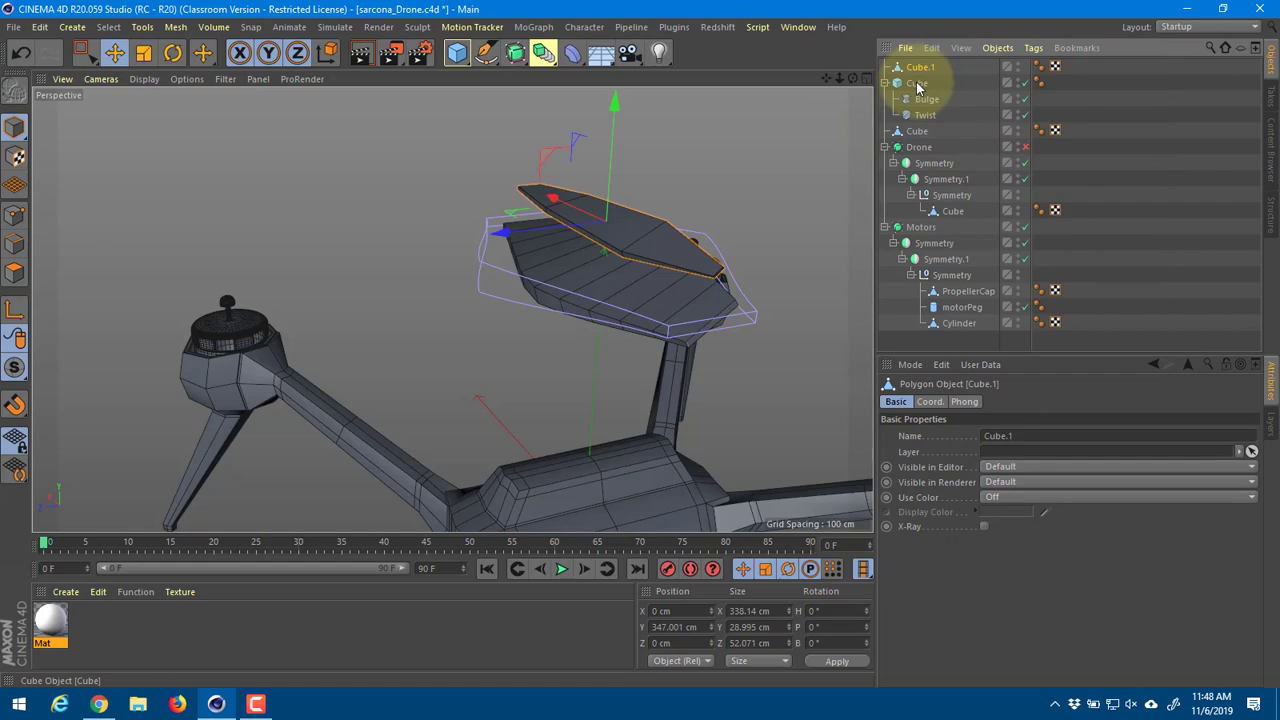
{"action": "left_click", "coordinate": [608, 177]}
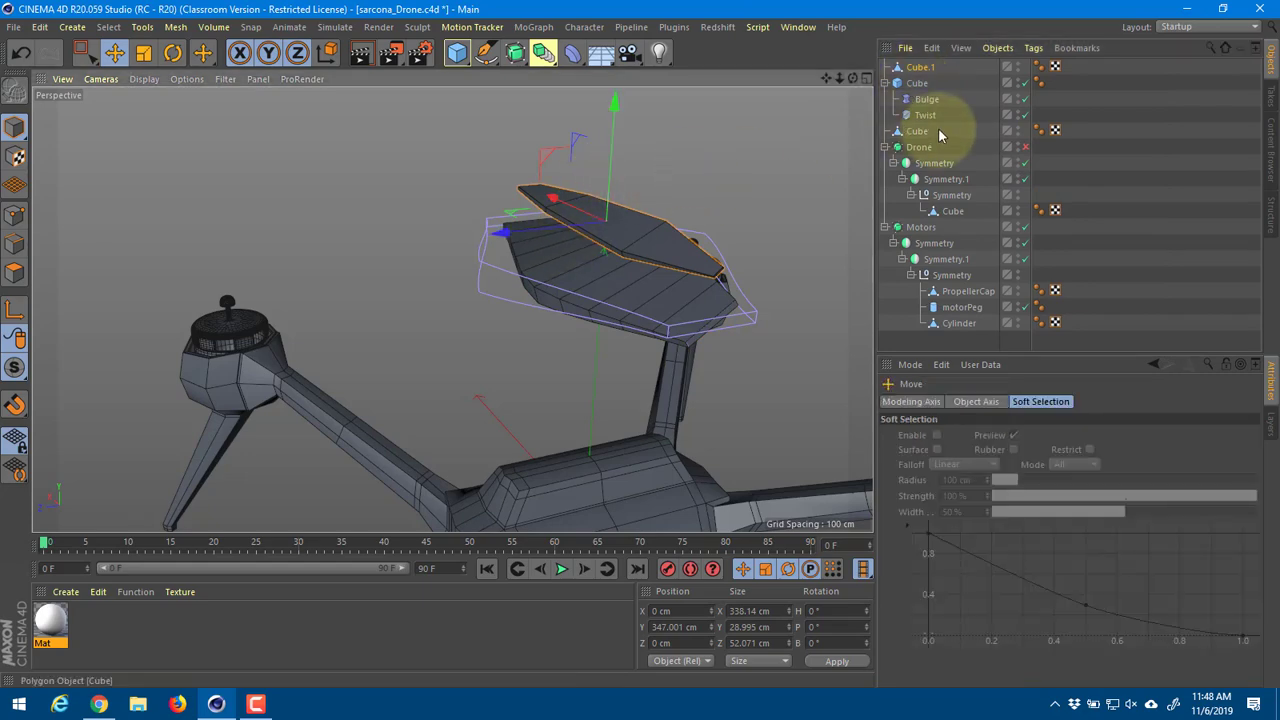
{"action": "left_click", "coordinate": [920, 130]}
{"action": "left_click_drag", "start_coordinate": [610, 176], "coordinate": [618, 62]}
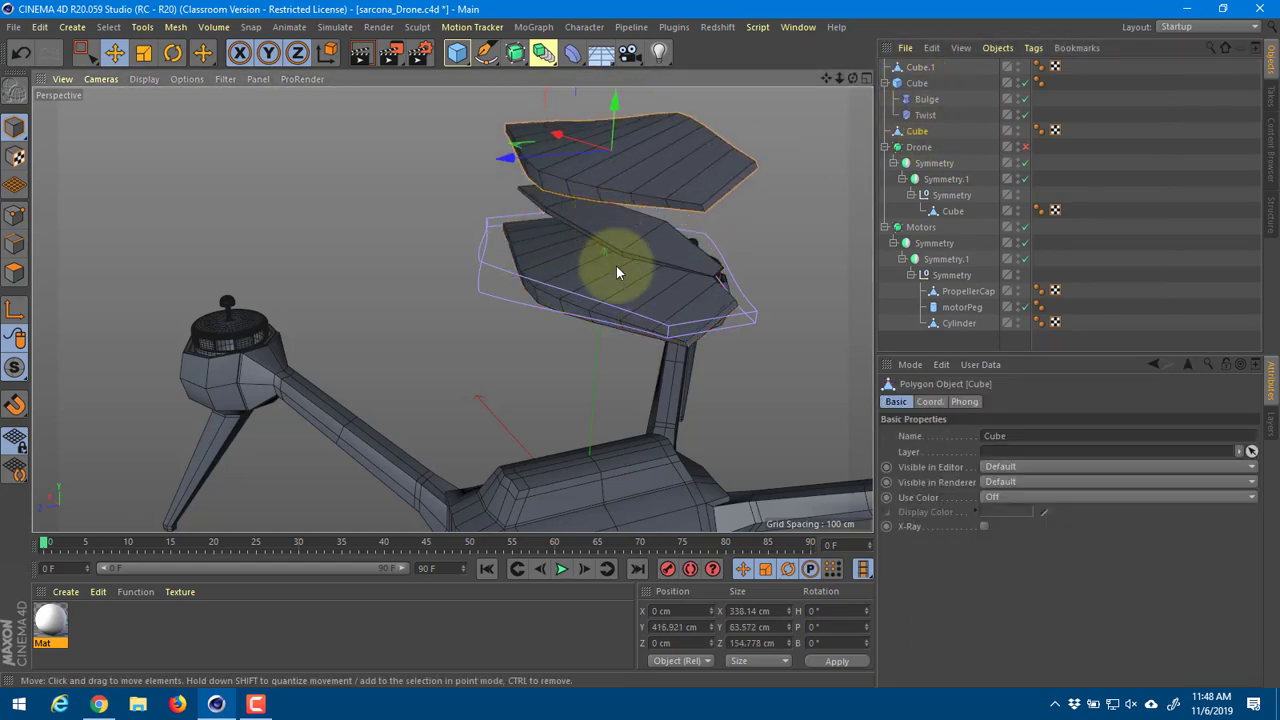
Step: Narrow the raised polygon blade with Scale and compare its proportions with the drone propeller images in the Chrome browser
{"action": "middle_click_drag", "start_coordinate": [616, 180], "coordinate": [586, 254], "text": "alt"}
{"action": "key", "text": "t"}
{"action": "left_click_drag", "start_coordinate": [471, 247], "coordinate": [650, 165]}
{"action": "left_click_drag", "start_coordinate": [583, 122], "coordinate": [584, 164]}
{"action": "left_click_drag", "start_coordinate": [689, 206], "coordinate": [558, 257], "text": "alt"}
{"action": "key", "text": "alt+Tab"}
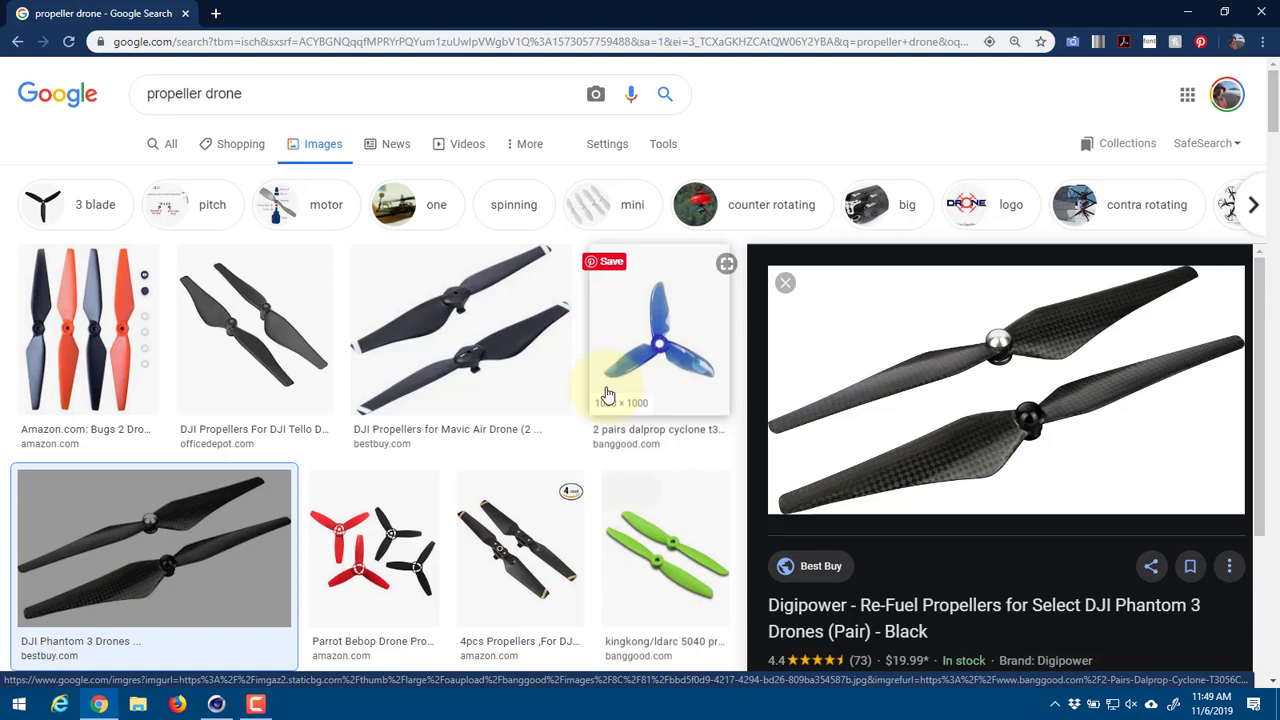
{"action": "key", "text": "alt+Tab"}
Step: Select the edges around the rim of the raised polygon blade and bevel them slightly
{"action": "left_click", "coordinate": [15, 243]}
{"action": "key", "text": "e"}
{"action": "left_click", "coordinate": [575, 270]}
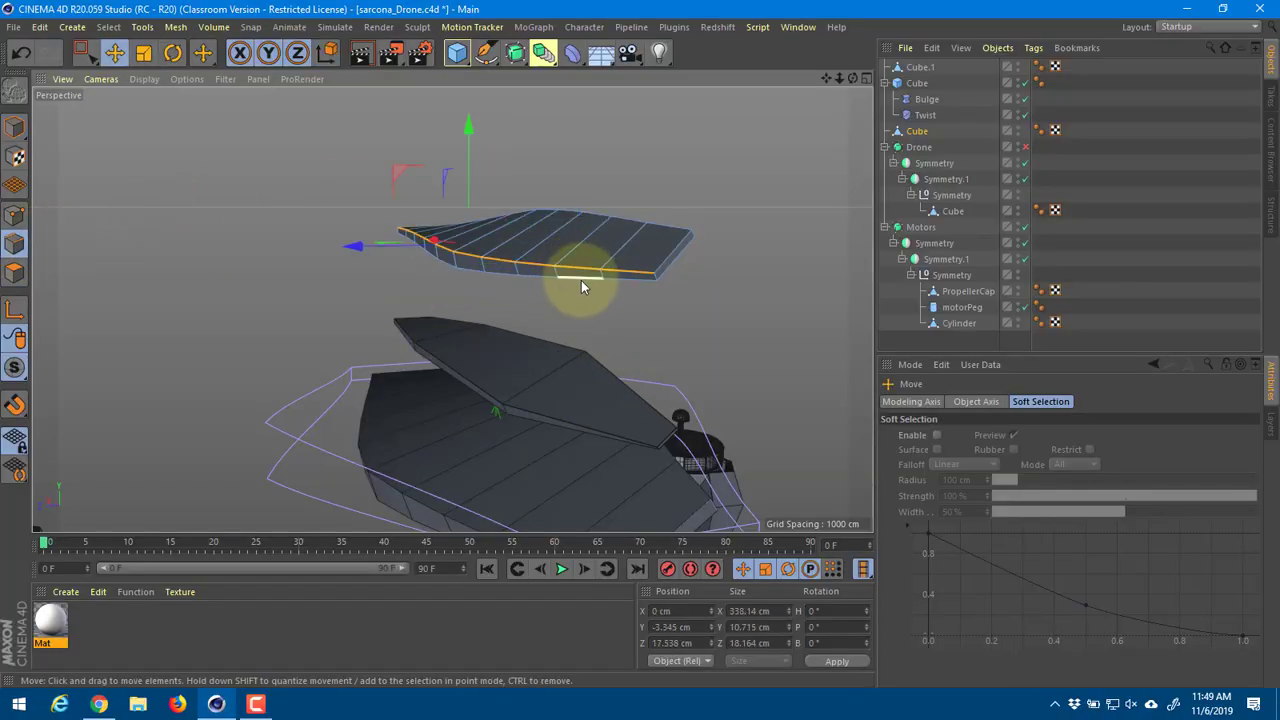
{"action": "left_click", "coordinate": [686, 247], "text": "shift"}
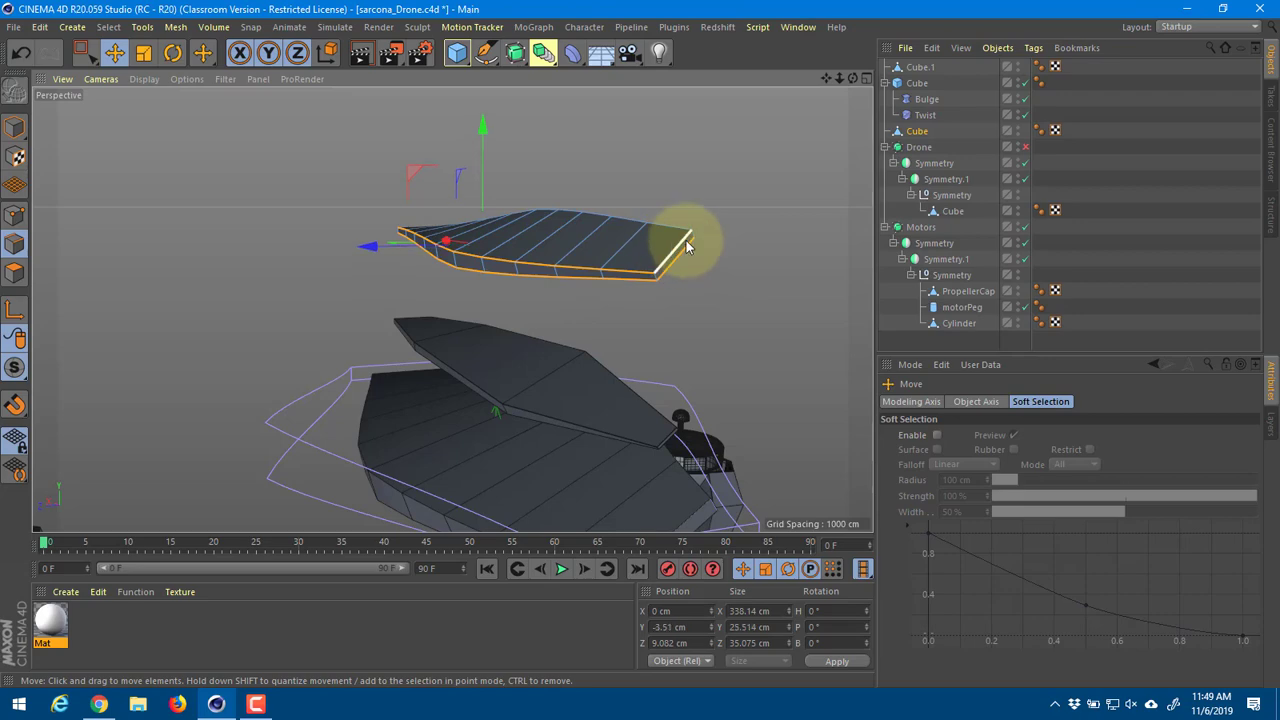
{"action": "left_click_drag", "start_coordinate": [490, 258], "coordinate": [614, 306], "text": "alt"}
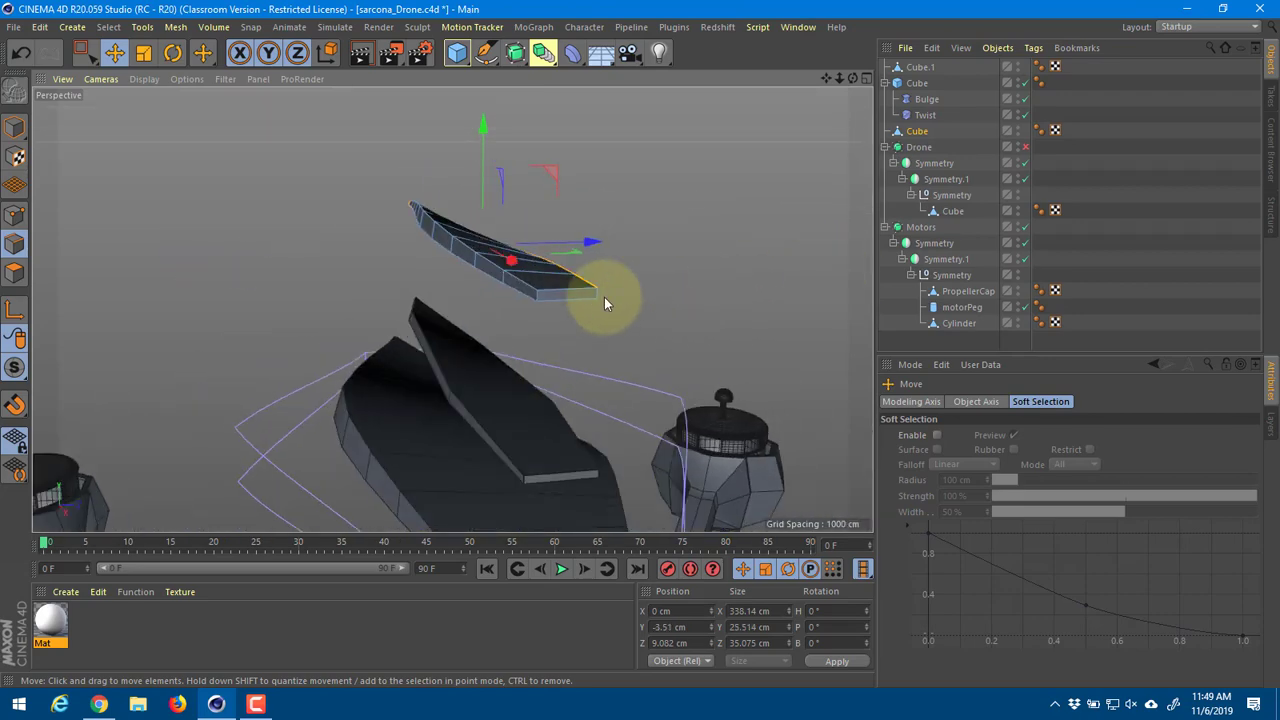
{"action": "double_click", "coordinate": [530, 292]}
{"action": "mouse_move", "coordinate": [518, 298]}
{"action": "left_mouse_down", "text": "alt"}
{"action": "mouse_move", "coordinate": [640, 284]}
{"action": "mouse_move", "coordinate": [534, 301]}
{"action": "left_mouse_up", "text": "alt"}
{"action": "key", "text": "m"}
{"action": "key", "text": "s"}
{"action": "left_click_drag", "start_coordinate": [233, 292], "coordinate": [473, 316], "text": "alt"}
{"action": "left_click_drag", "start_coordinate": [529, 251], "coordinate": [353, 252], "text": "alt"}
{"action": "left_click_drag", "start_coordinate": [460, 207], "coordinate": [466, 206]}
{"action": "key", "text": "e"}
{"action": "left_click_drag", "start_coordinate": [512, 264], "coordinate": [470, 282], "text": "alt"}
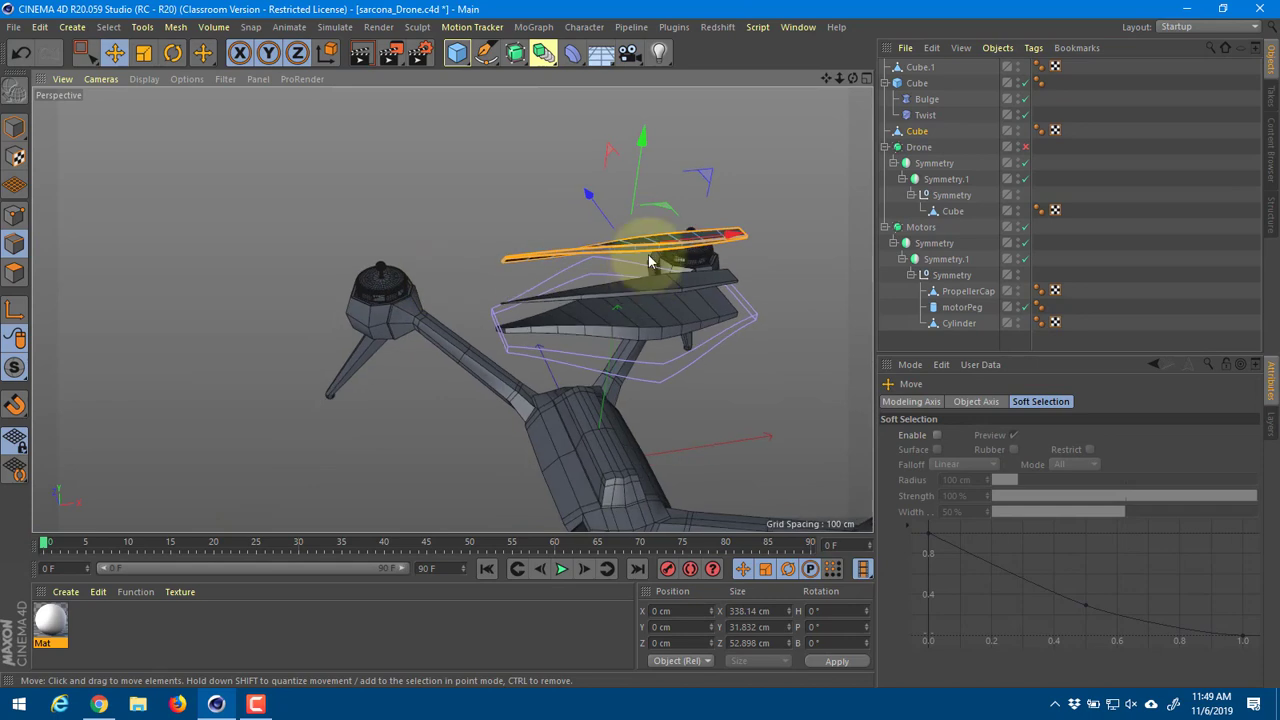
Step: Delete the original cube with its Bulge and Twist deformers, and the Cube.1 blade
{"action": "left_click", "coordinate": [920, 85]}
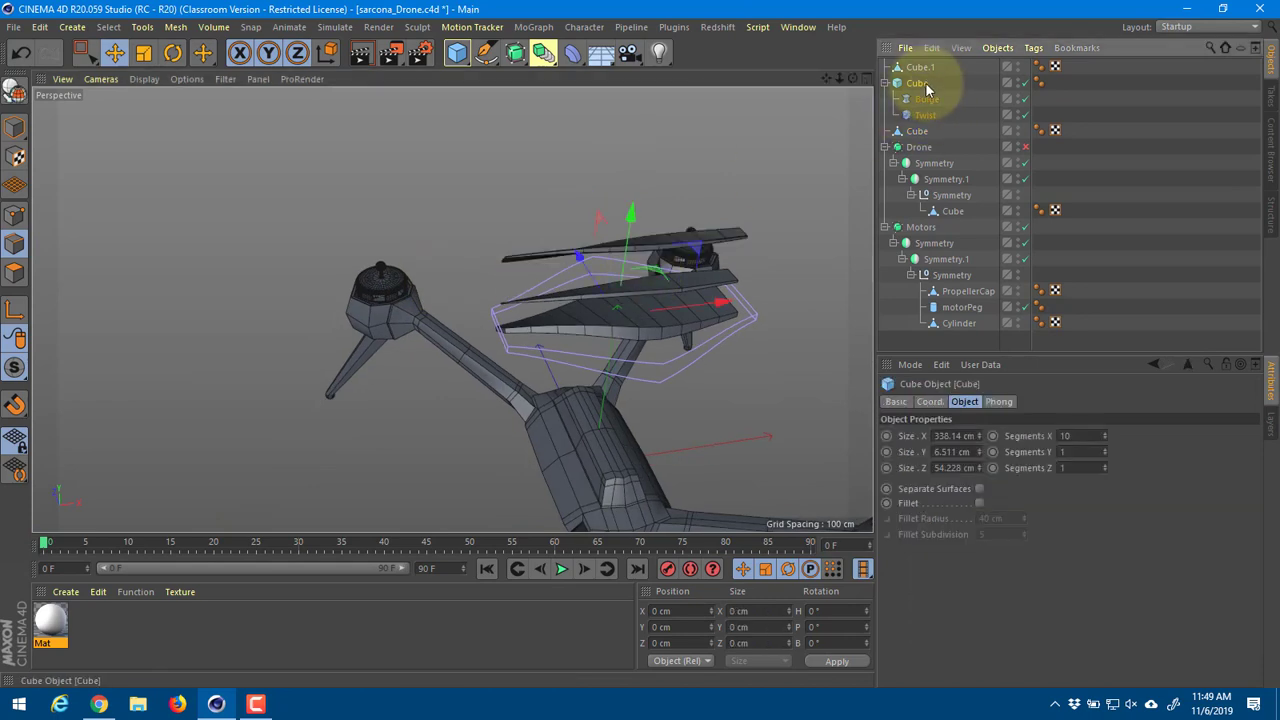
{"action": "key", "text": "Delete"}
{"action": "key", "text": "Delete"}
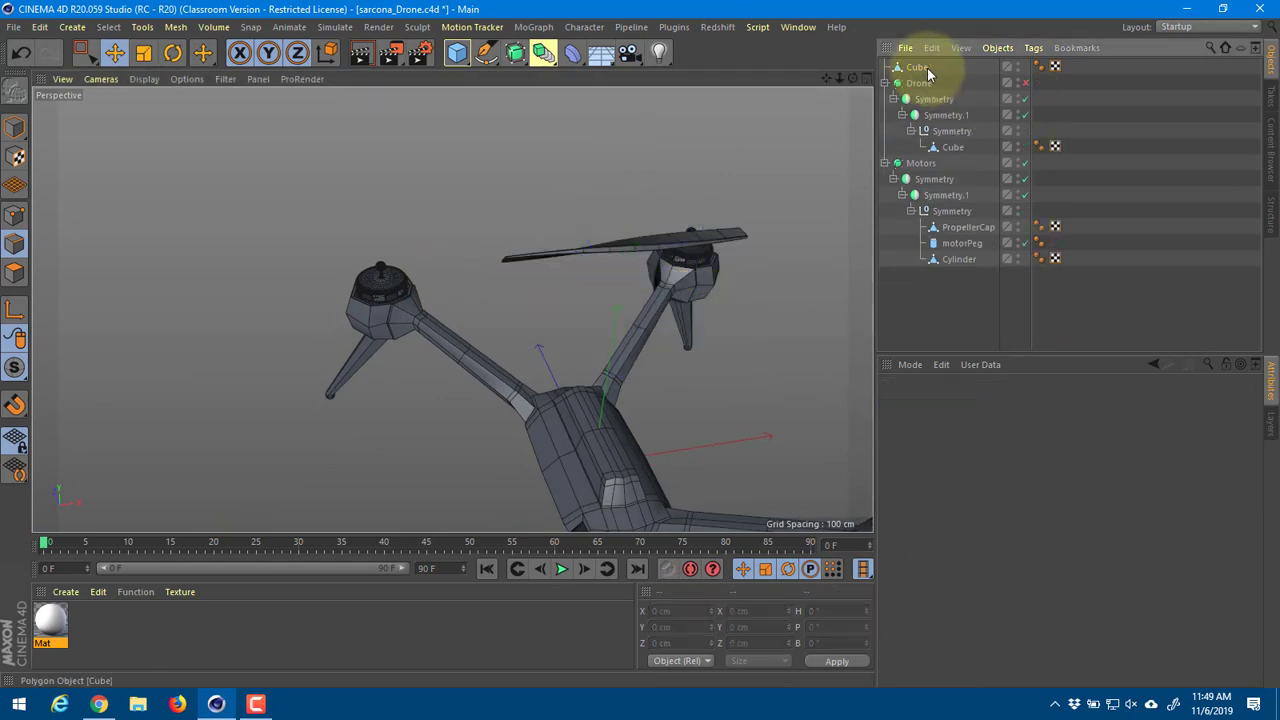
Step: Rename the remaining polygon blade as Propeller
{"action": "left_click_drag", "start_coordinate": [727, 218], "coordinate": [650, 235], "text": "alt"}
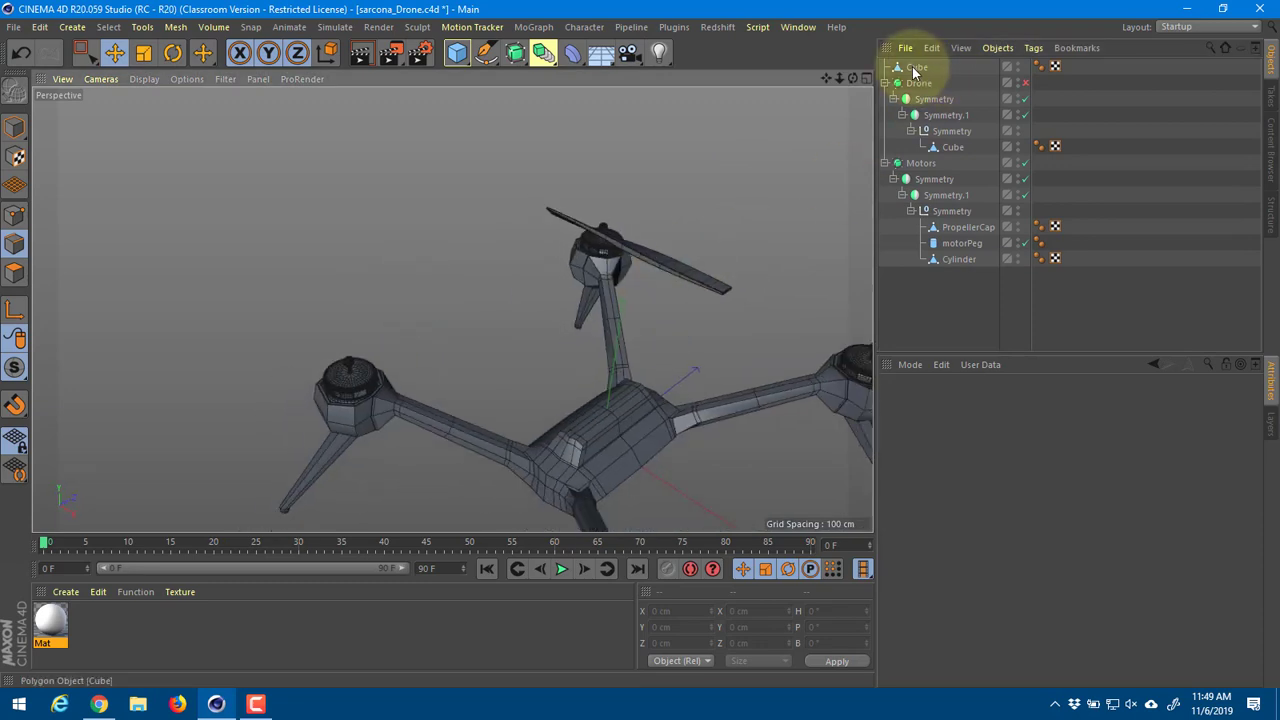
{"action": "double_click", "coordinate": [916, 67]}
{"action": "type", "text": "Propeller"}
{"action": "key", "text": "Return"}
Step: Browse the drone propeller images in the Chrome browser, open the DJI Spark propeller picture and study its blade arrangement
{"action": "left_click_drag", "start_coordinate": [840, 142], "coordinate": [585, 321], "text": "alt"}
{"action": "key", "text": "alt+Tab"}
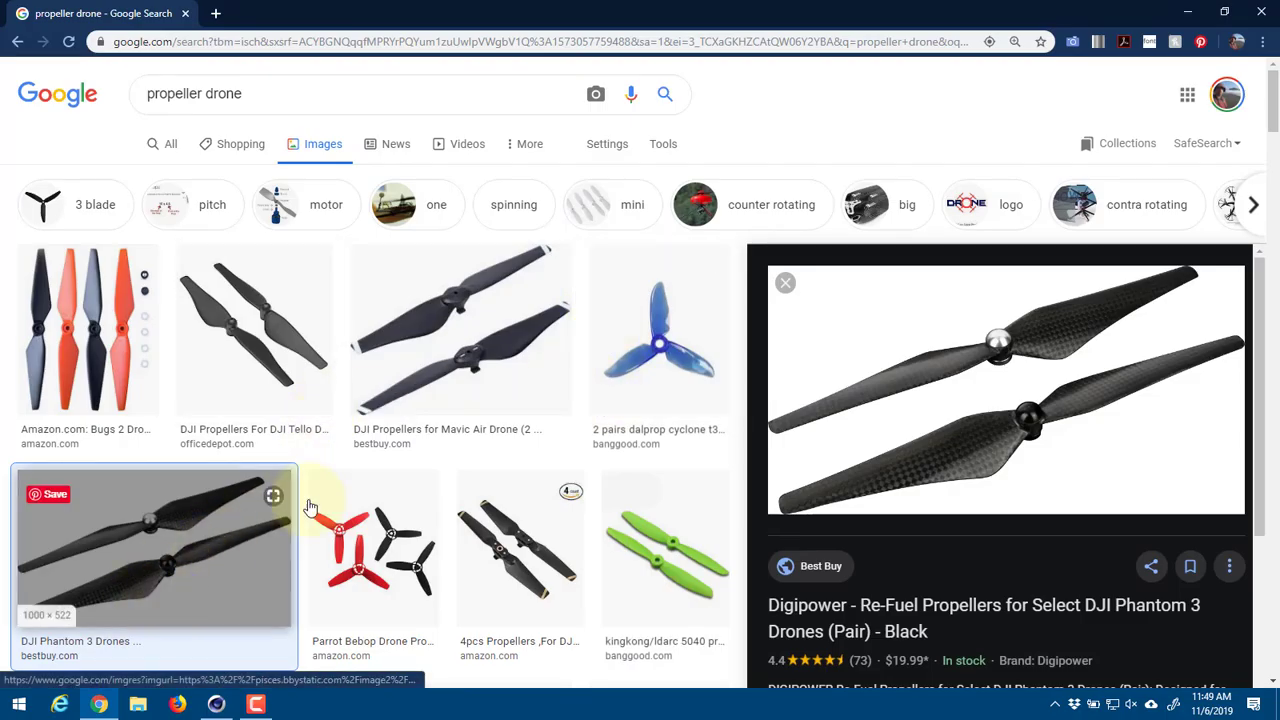
{"action": "scroll", "coordinate": [145, 557], "scroll_direction": "down", "scroll_amount": 10}
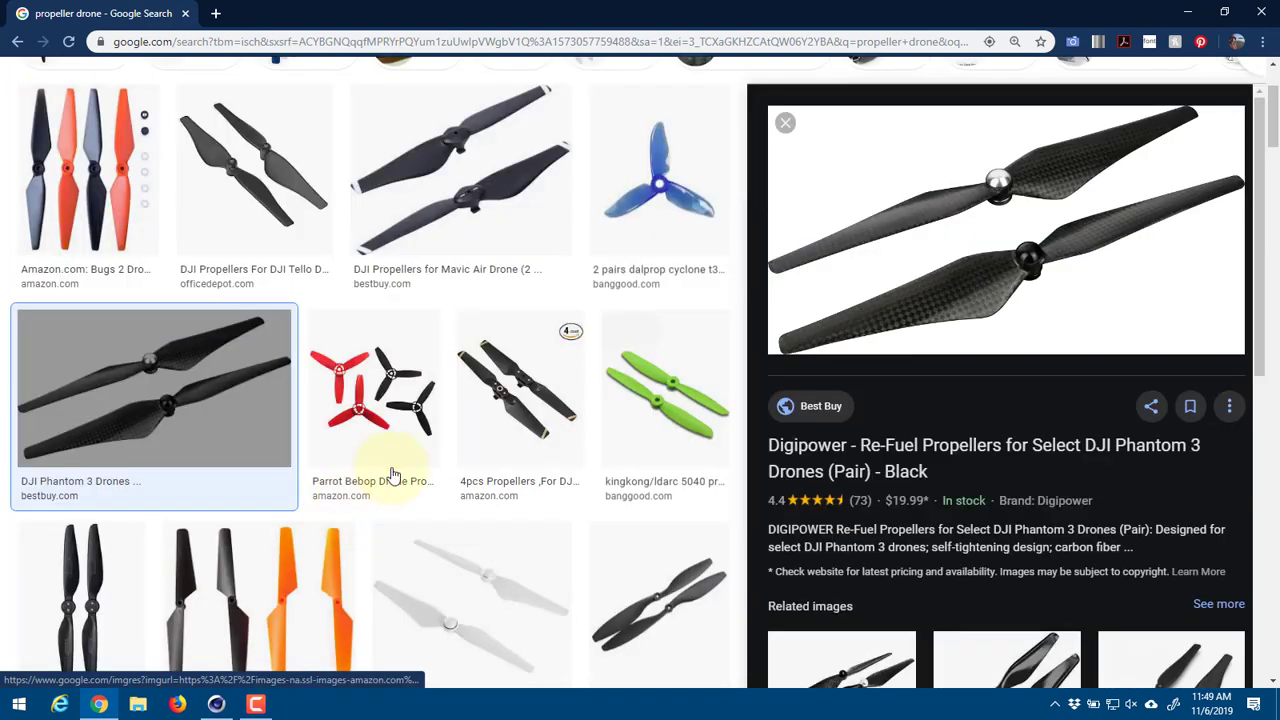
{"action": "scroll", "coordinate": [393, 385], "scroll_direction": "up", "scroll_amount": 3}
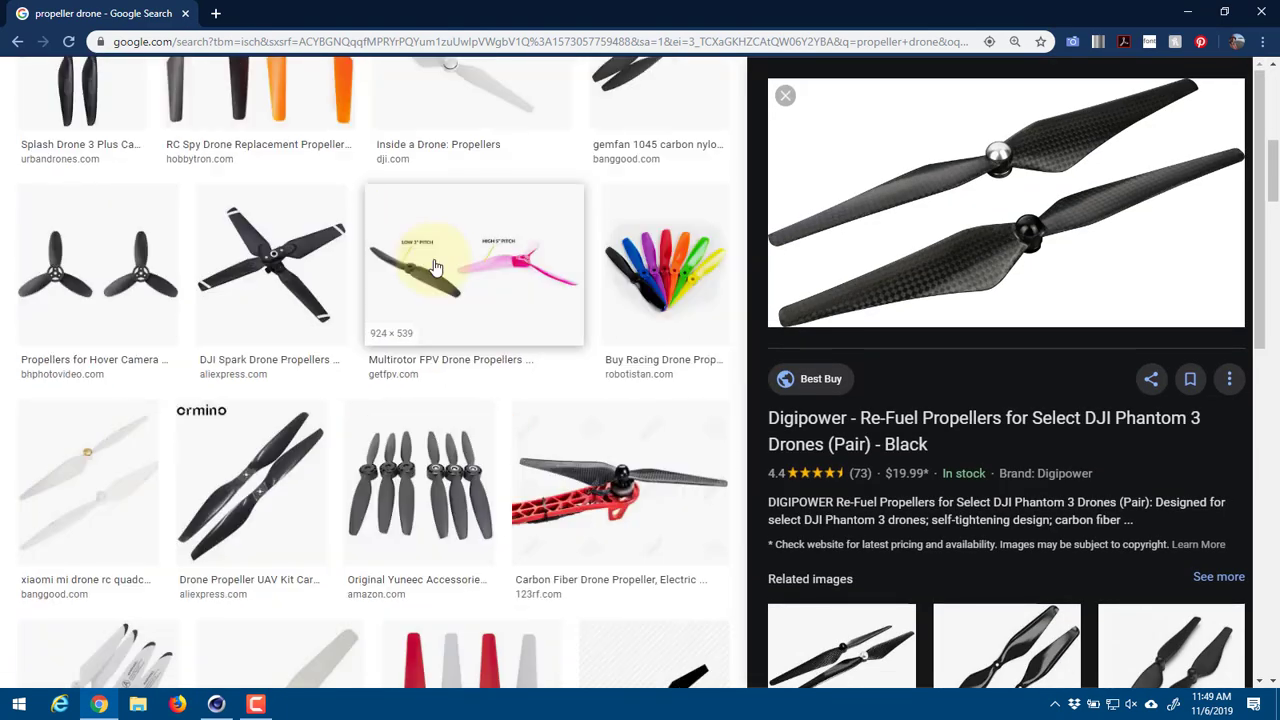
{"action": "left_click", "coordinate": [270, 275]}
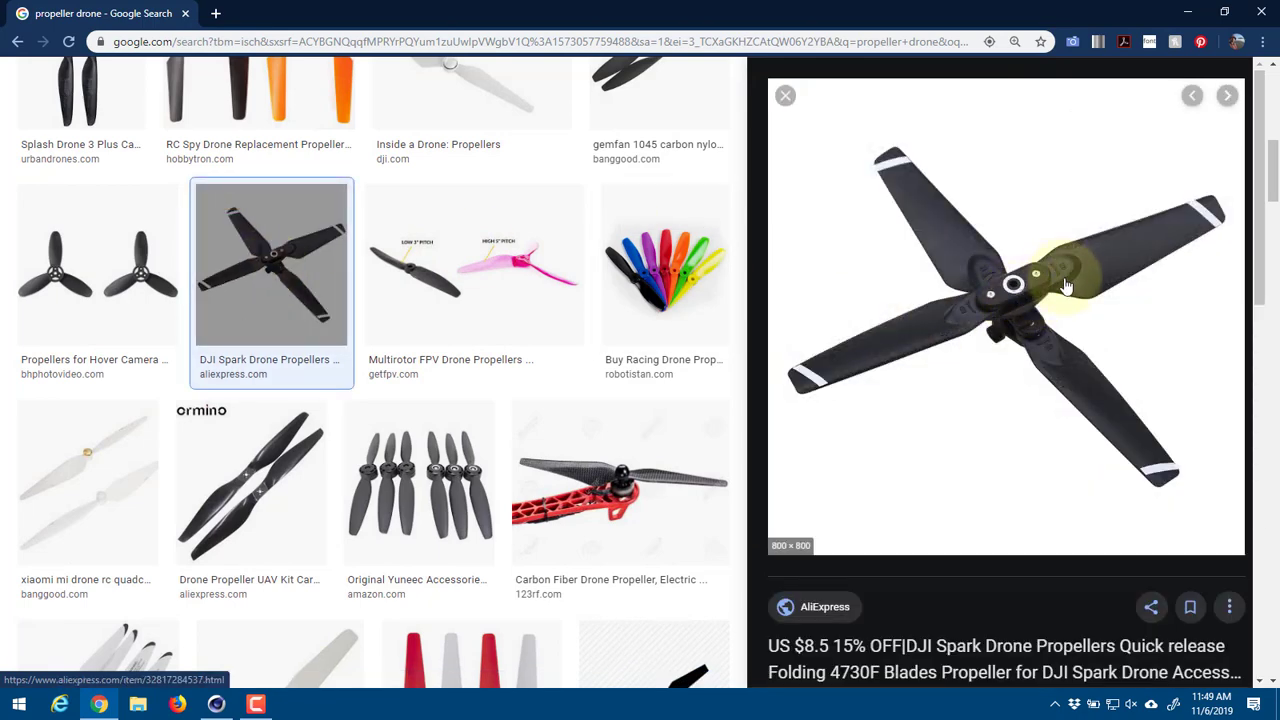
{"action": "key", "text": "alt+Tab"}
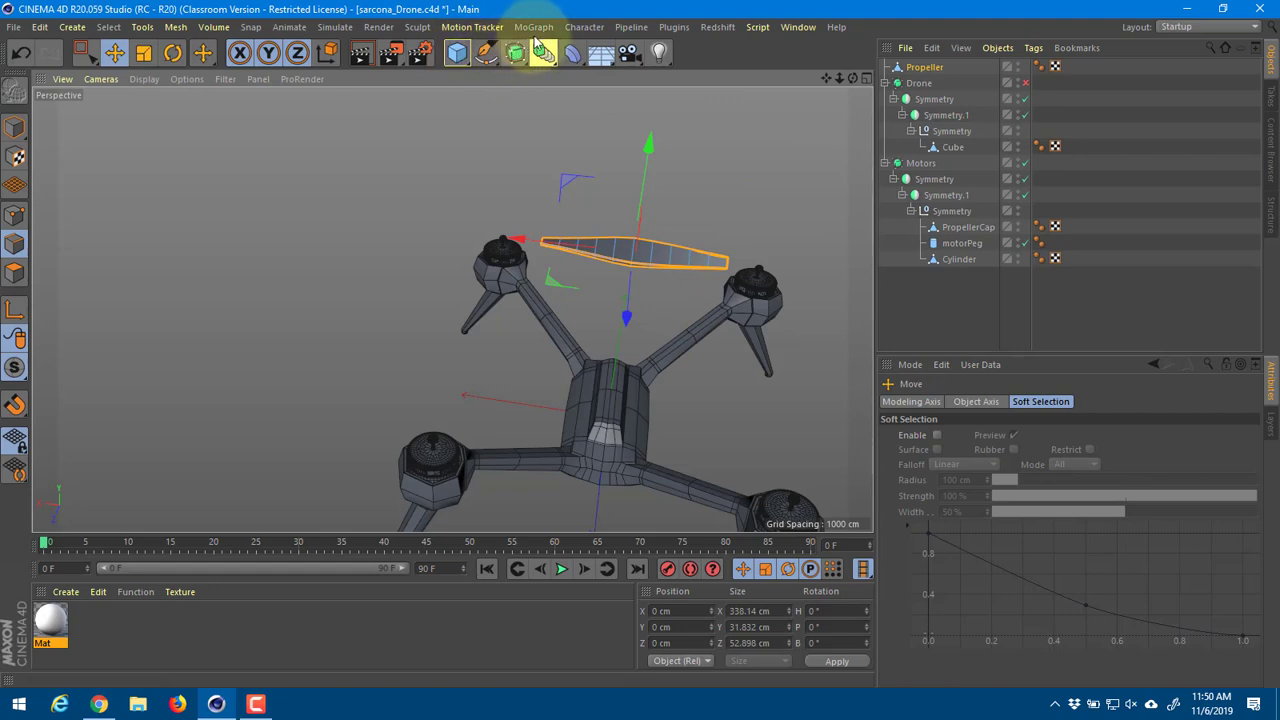
Step: Put the Propeller in a MoGraph Cloner with a 0 cm Y offset and 90° heading rotation per step
{"action": "left_click", "coordinate": [533, 27]}
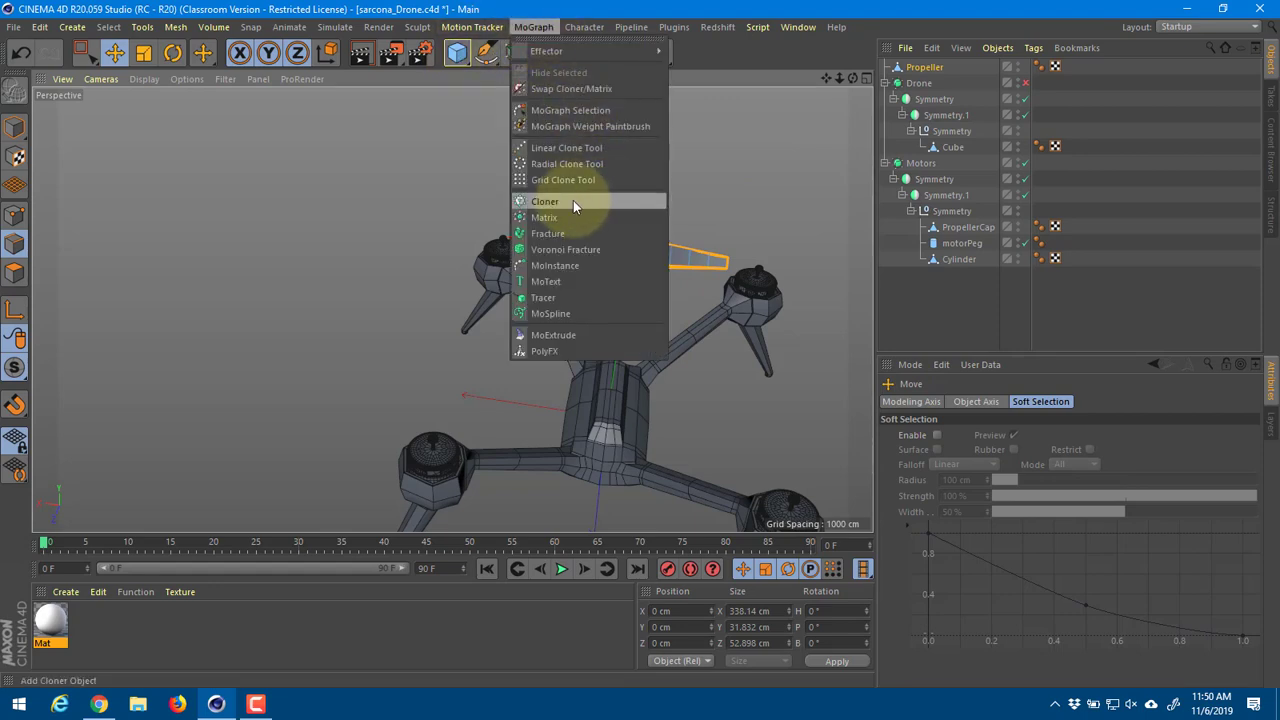
{"action": "left_click", "coordinate": [570, 201], "text": "alt"}
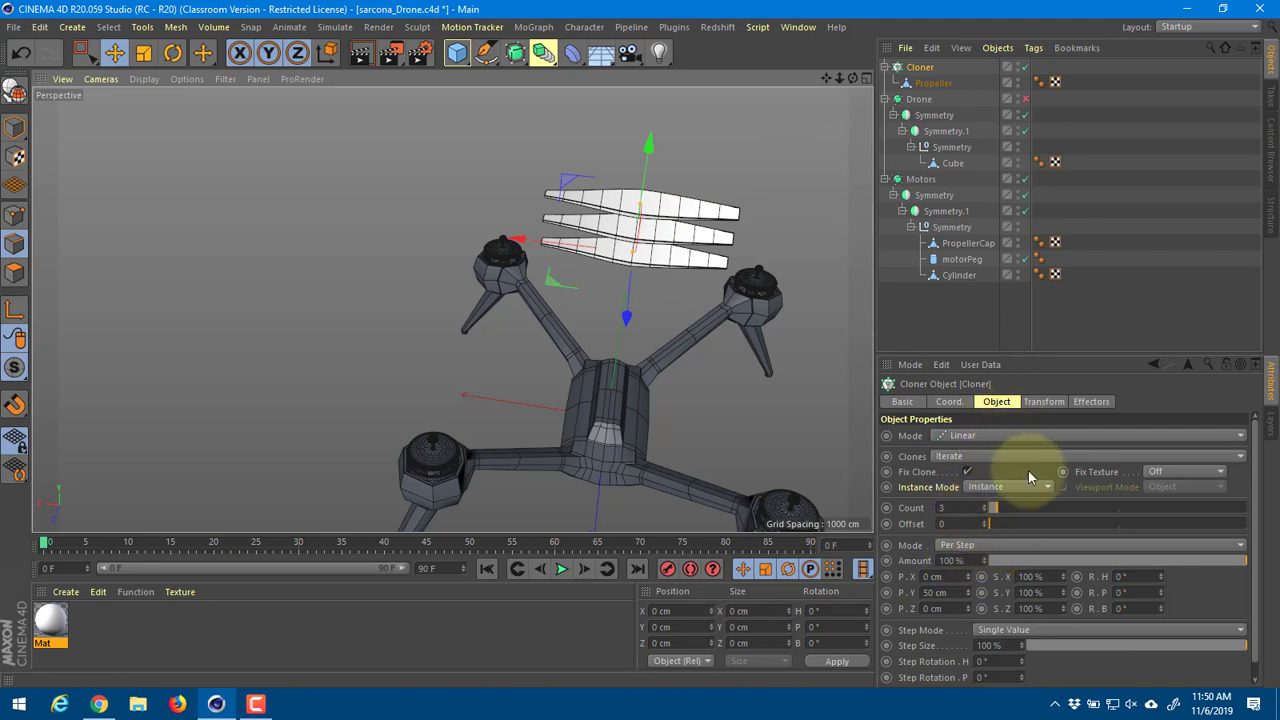
{"action": "left_click", "coordinate": [1035, 402]}
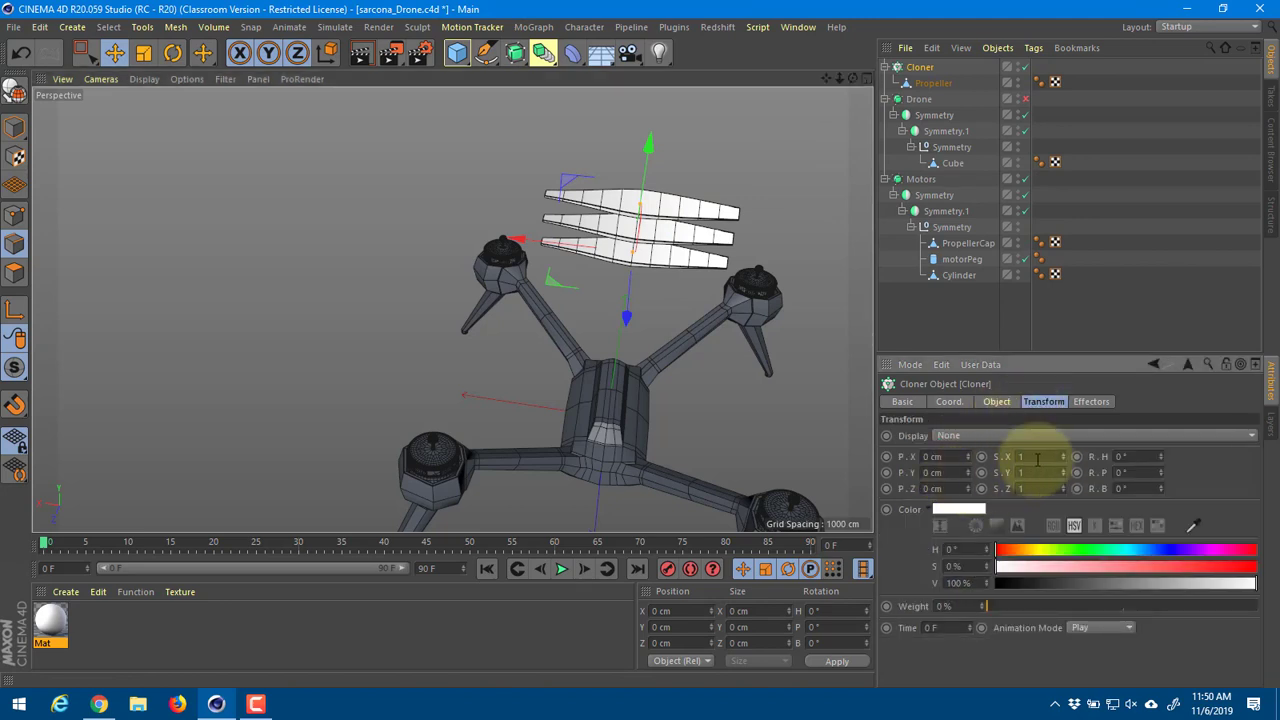
{"action": "left_click", "coordinate": [992, 403]}
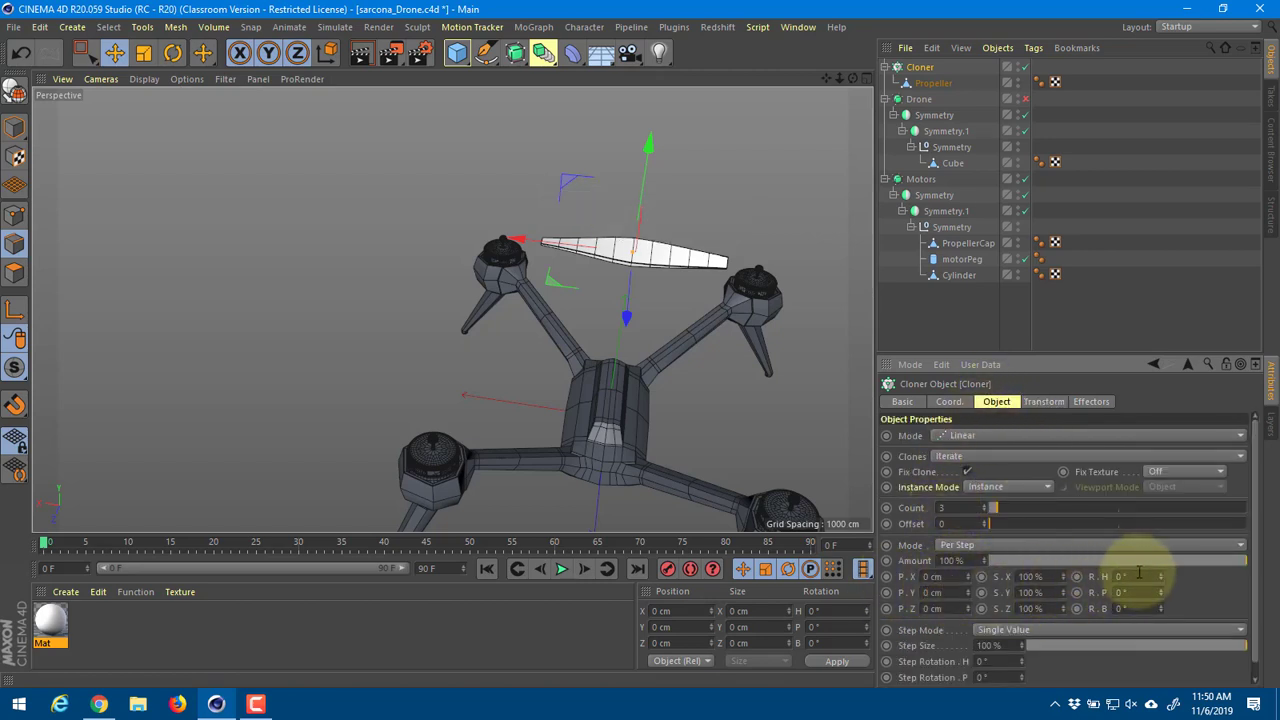
{"action": "left_click_drag", "start_coordinate": [1158, 584], "coordinate": [1041, 570]}
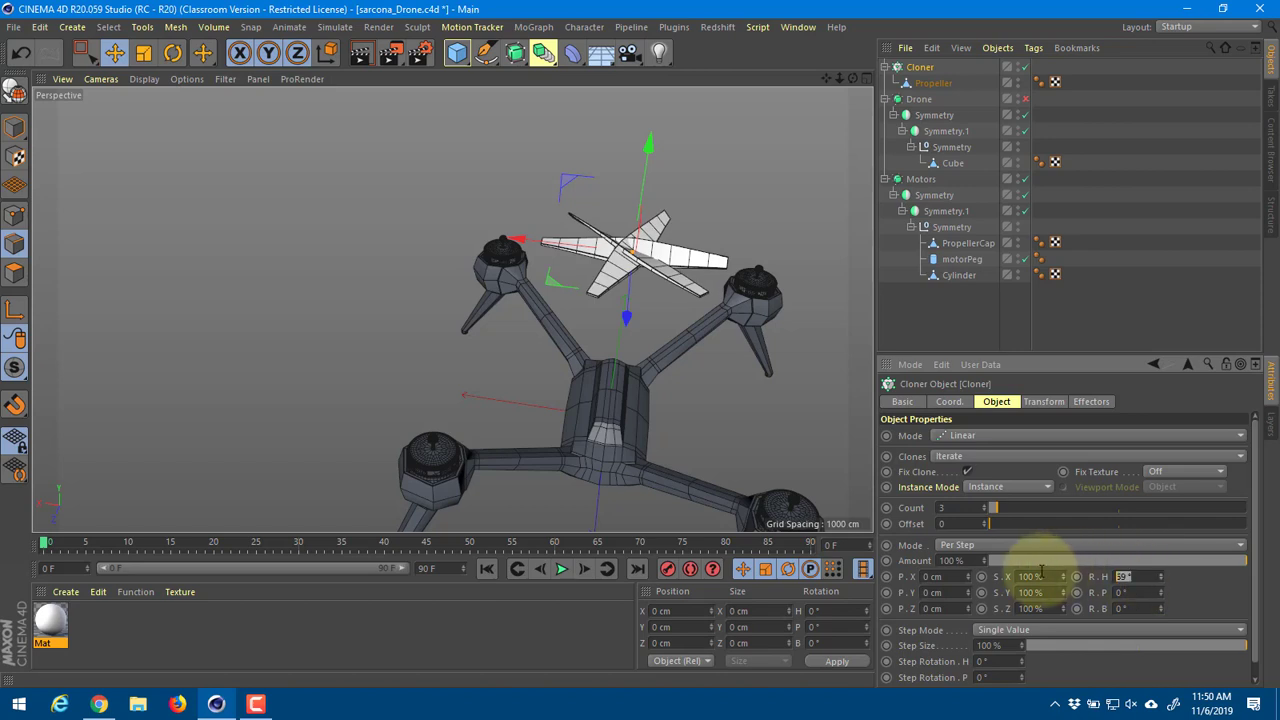
{"action": "key", "text": "Return"}
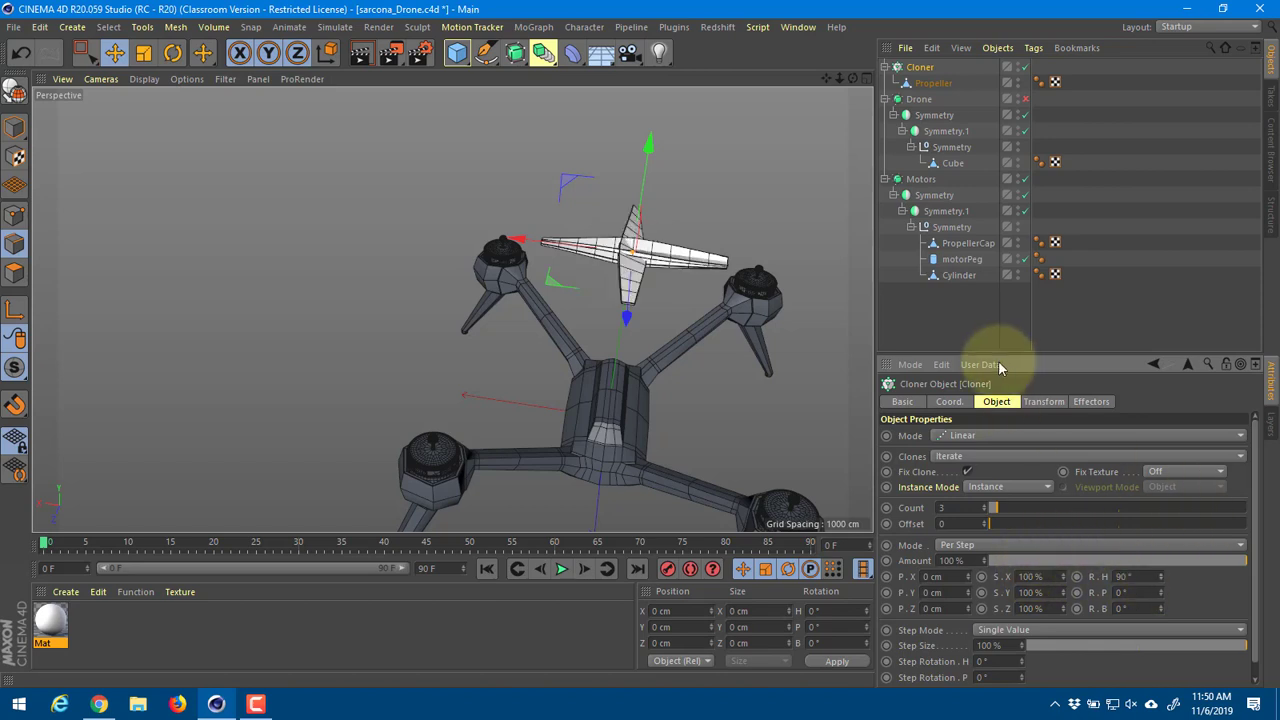
Step: Switch the Cloner to Radial mode and arrange the propeller clones on the XZ plane
{"action": "left_click", "coordinate": [982, 436]}
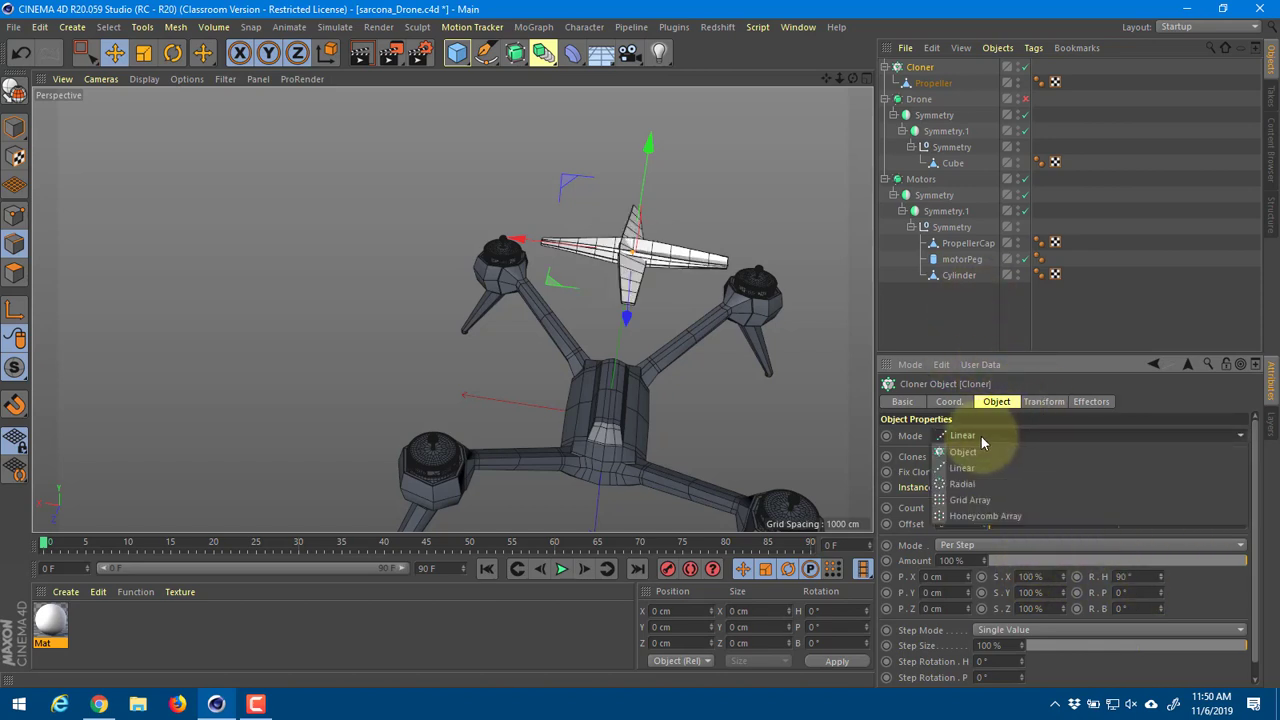
{"action": "left_click", "coordinate": [974, 484]}
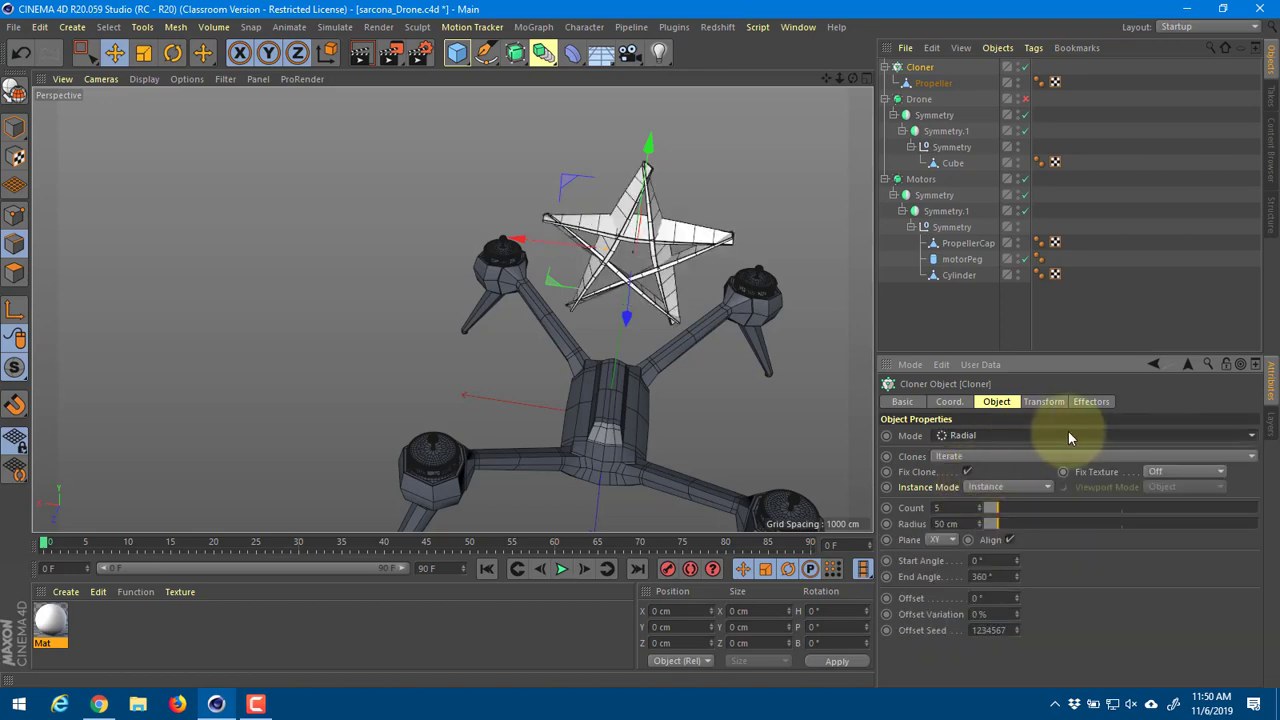
{"action": "left_click", "coordinate": [940, 540]}
{"action": "left_click", "coordinate": [945, 571]}
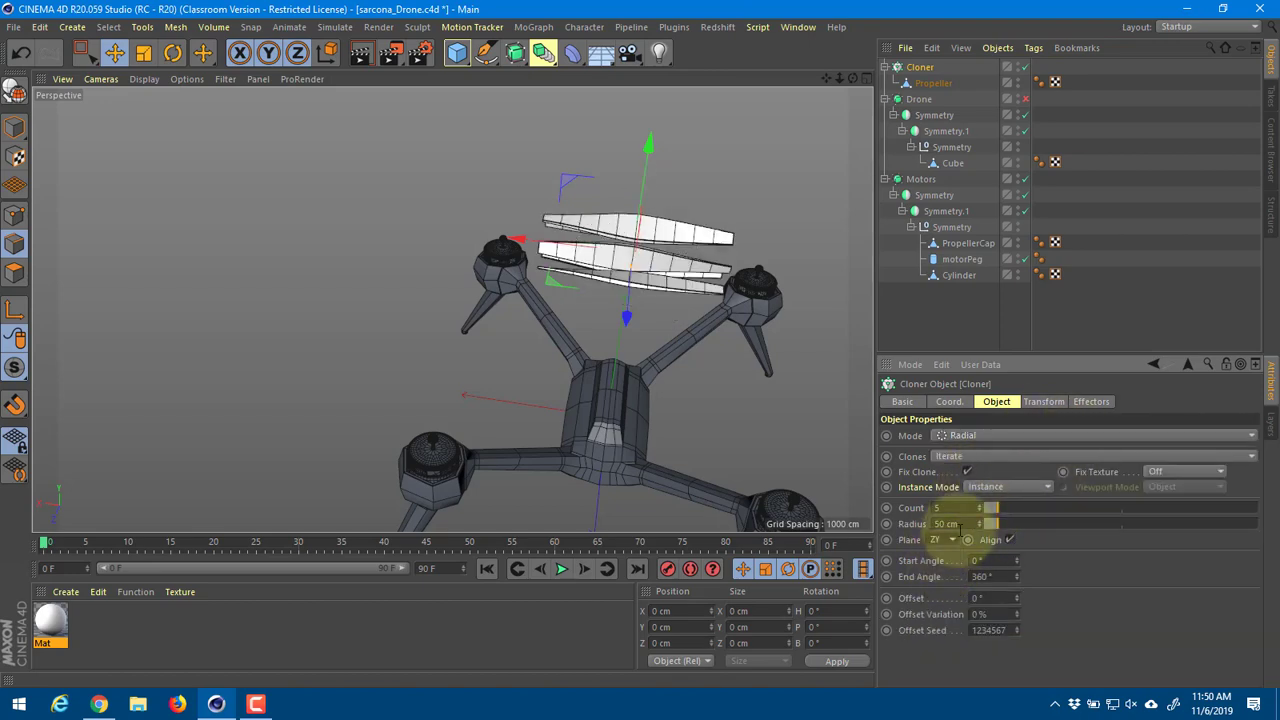
{"action": "left_click", "coordinate": [950, 540]}
{"action": "left_click", "coordinate": [945, 587]}
Step: Set the radial Cloner's radius to 175 cm
{"action": "left_click_drag", "start_coordinate": [822, 322], "coordinate": [642, 396], "text": "alt"}
{"action": "scroll", "coordinate": [643, 398], "scroll_direction": "up", "scroll_amount": 1}
{"action": "left_click_drag", "start_coordinate": [979, 524], "coordinate": [1033, 523]}
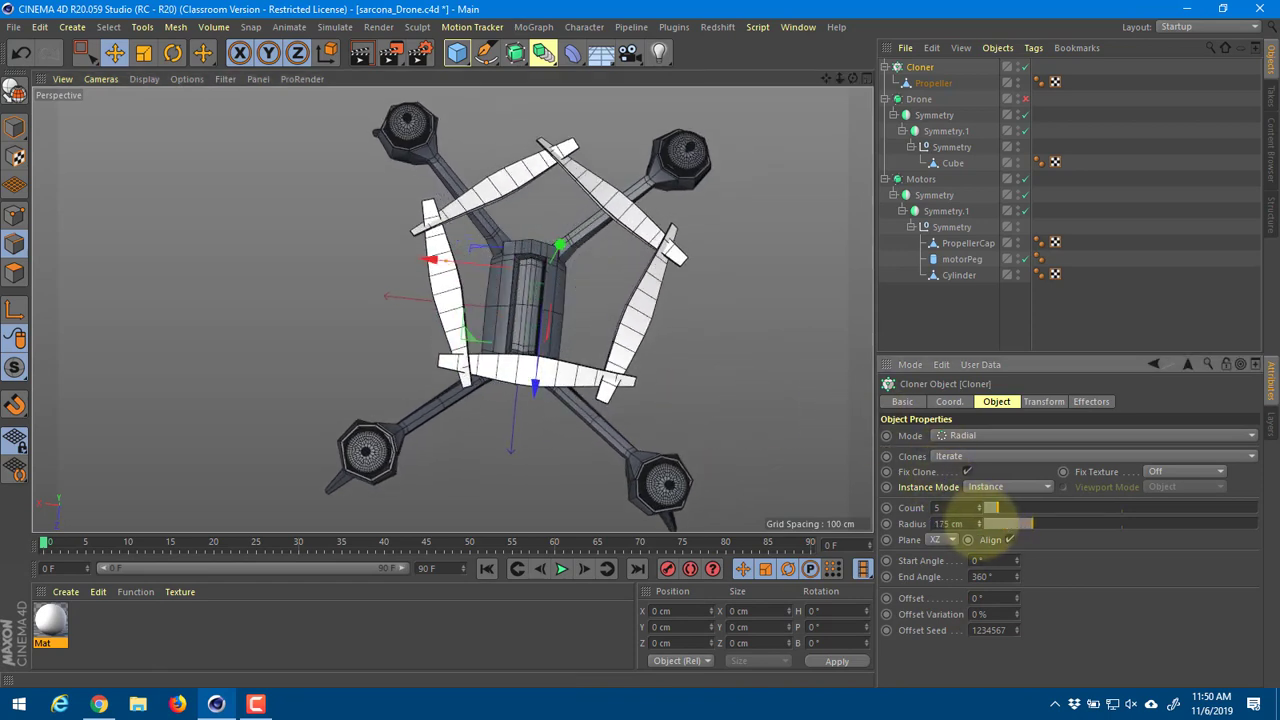
Step: Set the clones' heading rotation to 90° in the Cloner's transform and increase the radial radius to 179 cm
{"action": "left_click", "coordinate": [1043, 401]}
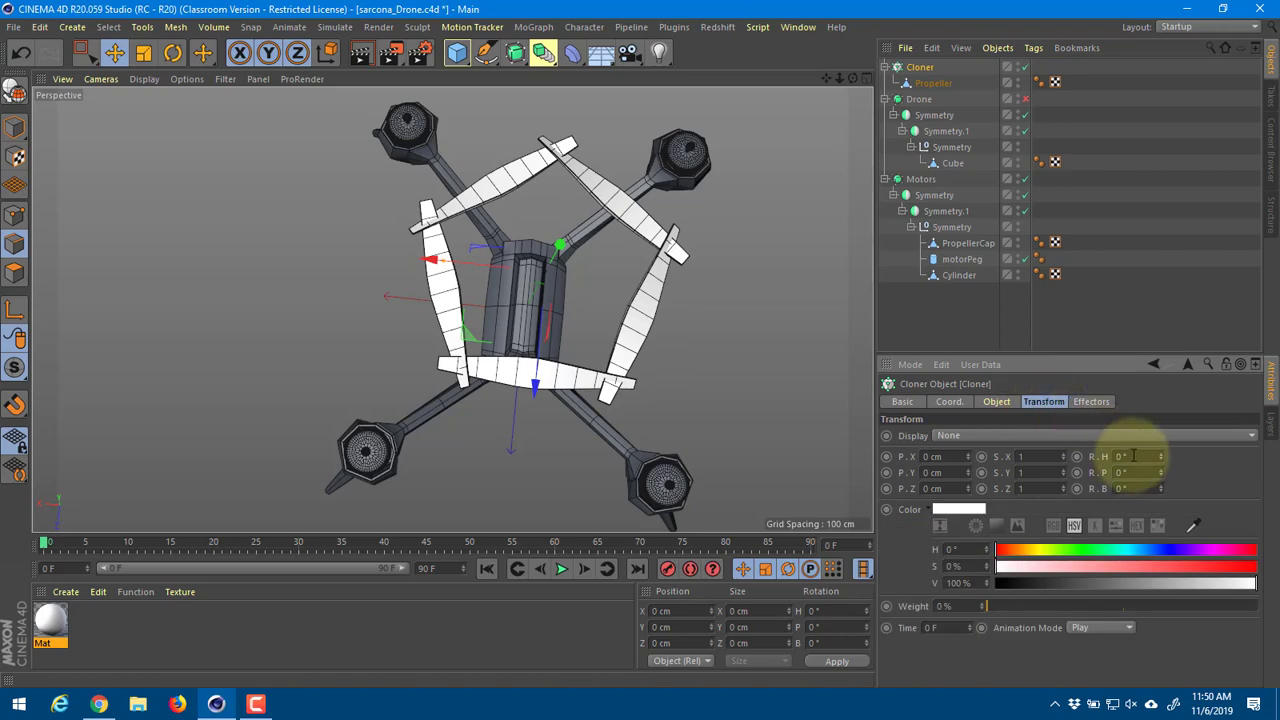
{"action": "type", "text": "45"}
{"action": "key", "text": "Return"}
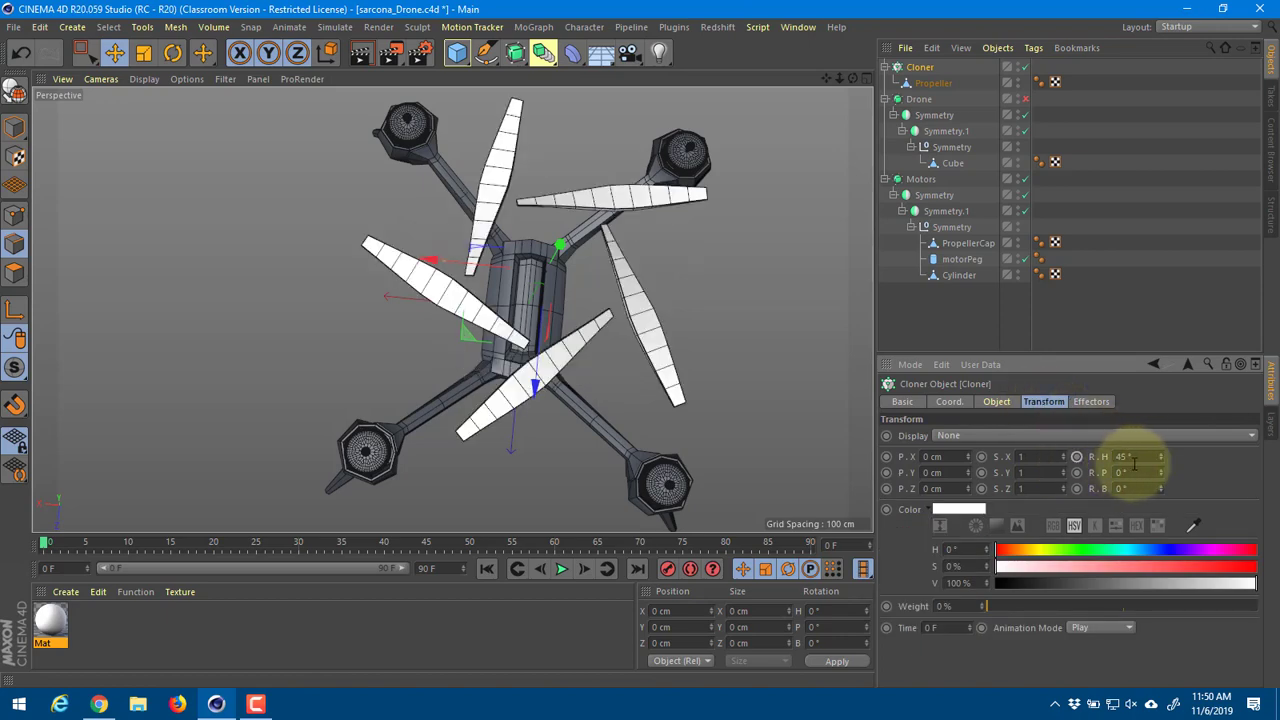
{"action": "type", "text": "90"}
{"action": "key", "text": "Return"}
{"action": "left_click_drag", "start_coordinate": [714, 294], "coordinate": [760, 320], "text": "alt"}
{"action": "left_click", "coordinate": [998, 401]}
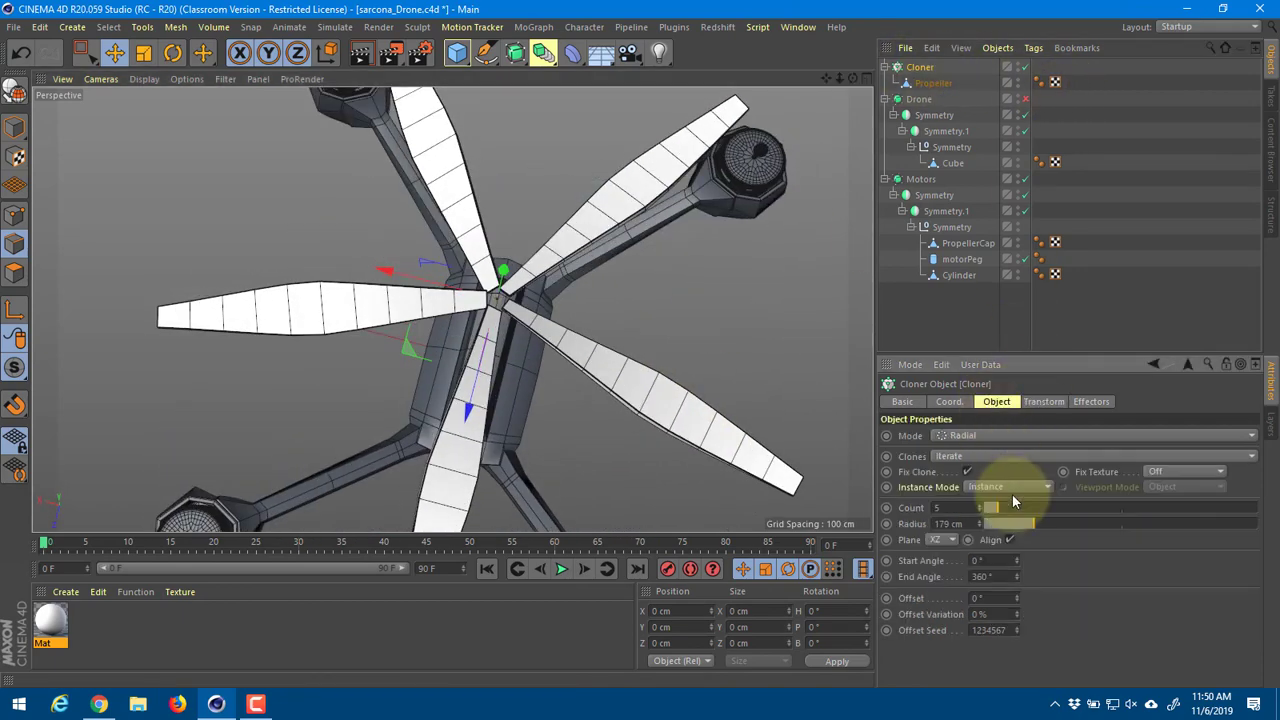
Step: Try several higher propeller clone counts, then reduce the Cloner's count to 3
{"action": "left_click", "coordinate": [979, 505]}
{"action": "left_click", "coordinate": [979, 505]}
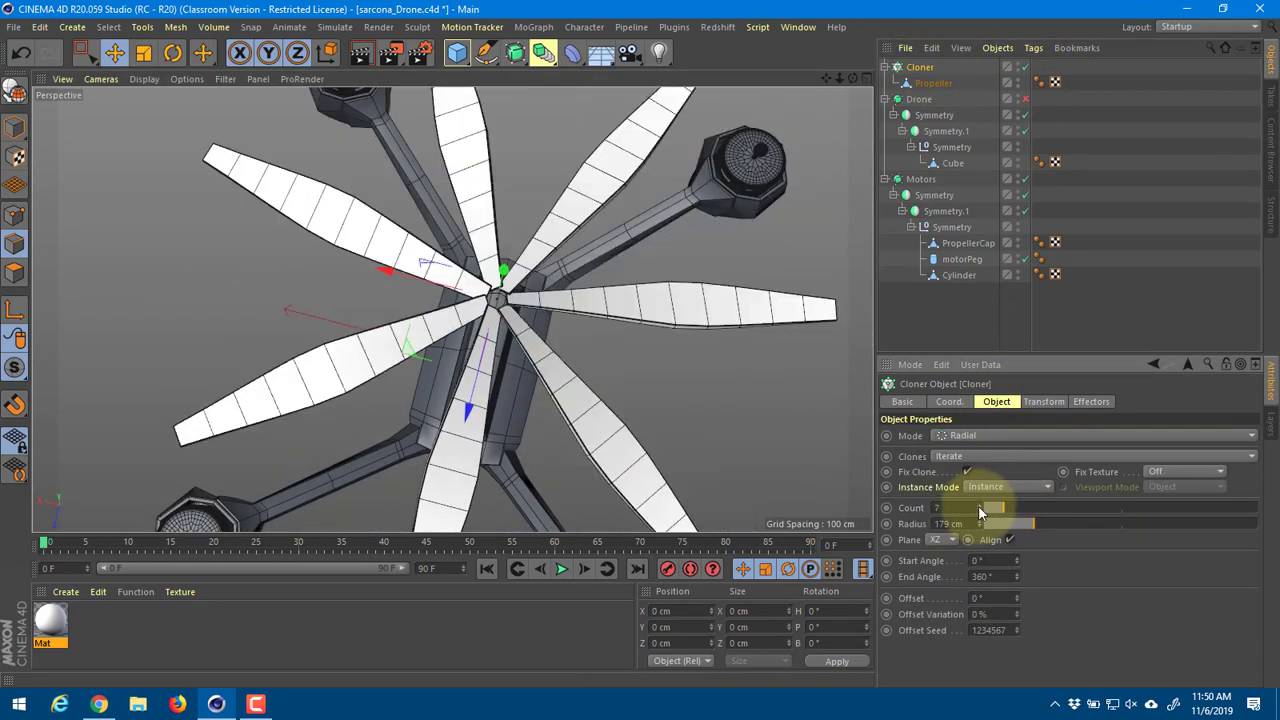
{"action": "left_click", "coordinate": [979, 505]}
{"action": "left_click", "coordinate": [979, 505]}
{"action": "left_click", "coordinate": [979, 505]}
{"action": "left_click", "coordinate": [979, 505]}
{"action": "left_click_drag", "start_coordinate": [979, 513], "coordinate": [979, 515]}
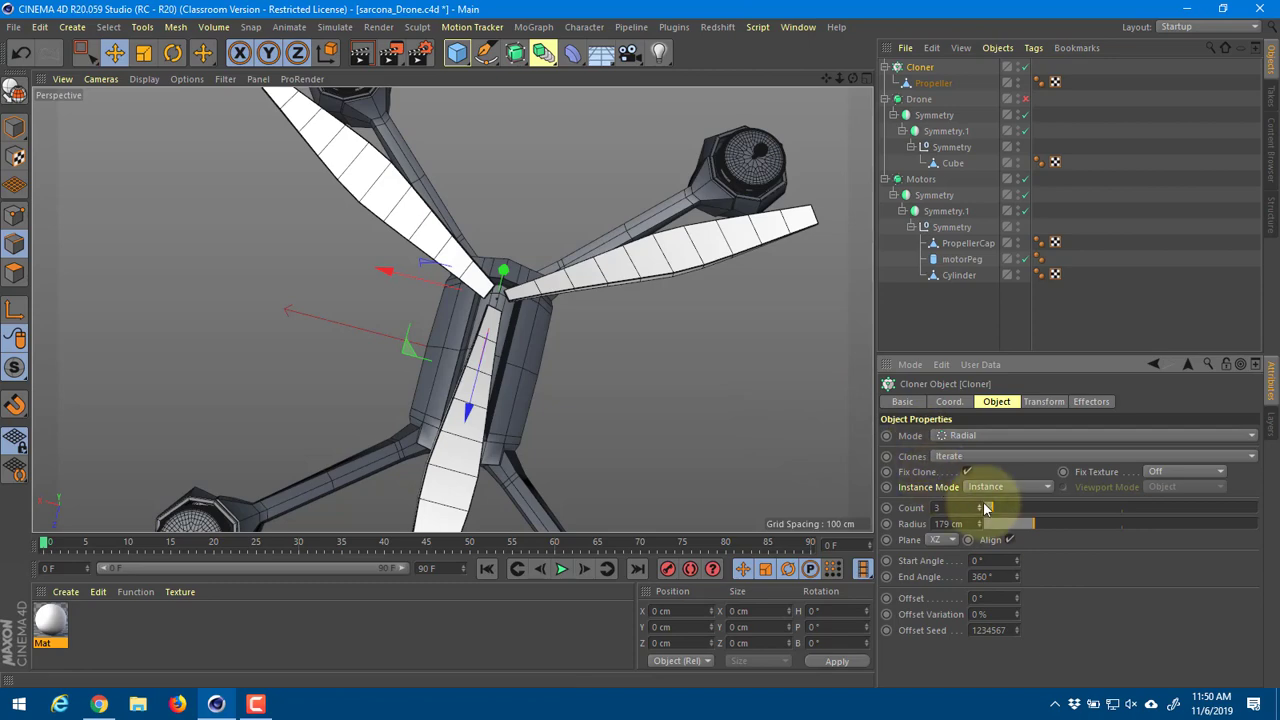
{"action": "left_click_drag", "start_coordinate": [982, 510], "coordinate": [980, 509]}
{"action": "left_click_drag", "start_coordinate": [634, 363], "coordinate": [474, 212], "text": "alt"}
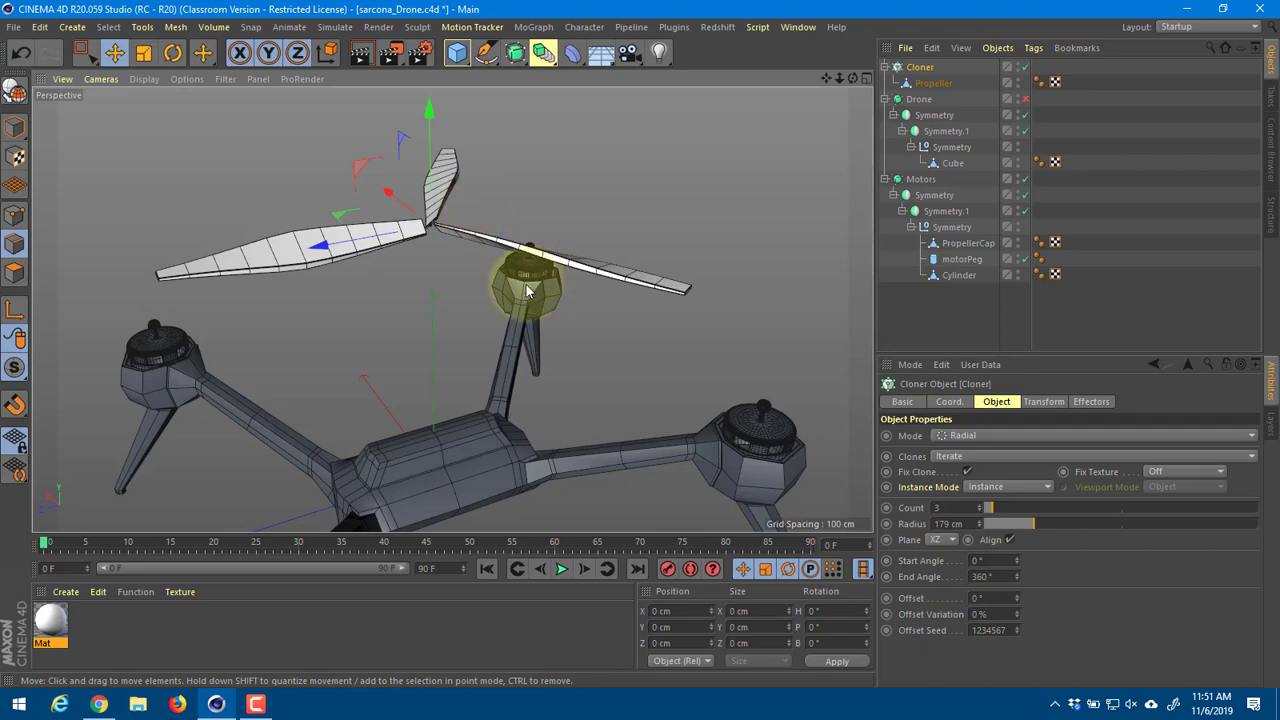
Step: Set the Cloner's count to 8
{"action": "left_click_drag", "start_coordinate": [955, 507], "coordinate": [893, 507]}
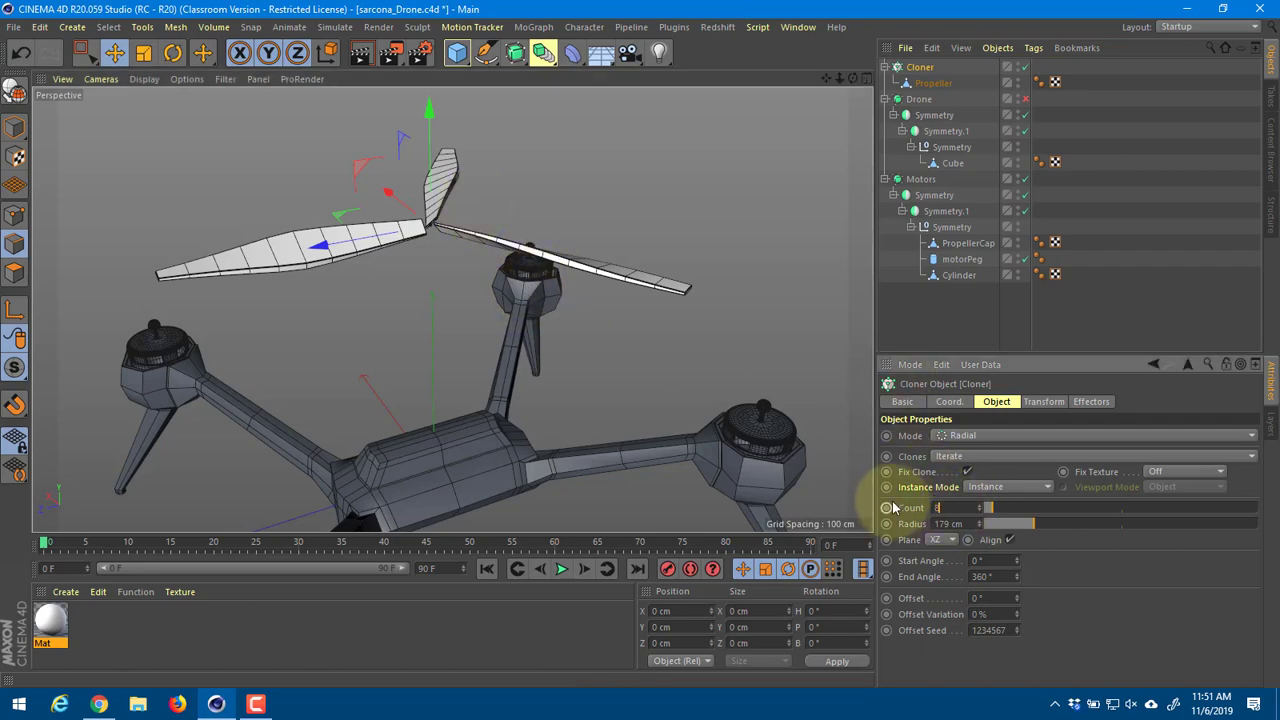
{"action": "type", "text": "8"}
{"action": "key", "text": "Return"}
{"action": "mouse_move", "coordinate": [466, 224]}
{"action": "left_mouse_down", "text": "alt"}
{"action": "mouse_move", "coordinate": [497, 341]}
{"action": "mouse_move", "coordinate": [632, 393]}
{"action": "mouse_move", "coordinate": [623, 428]}
{"action": "mouse_move", "coordinate": [625, 405]}
{"action": "left_mouse_up", "text": "alt"}
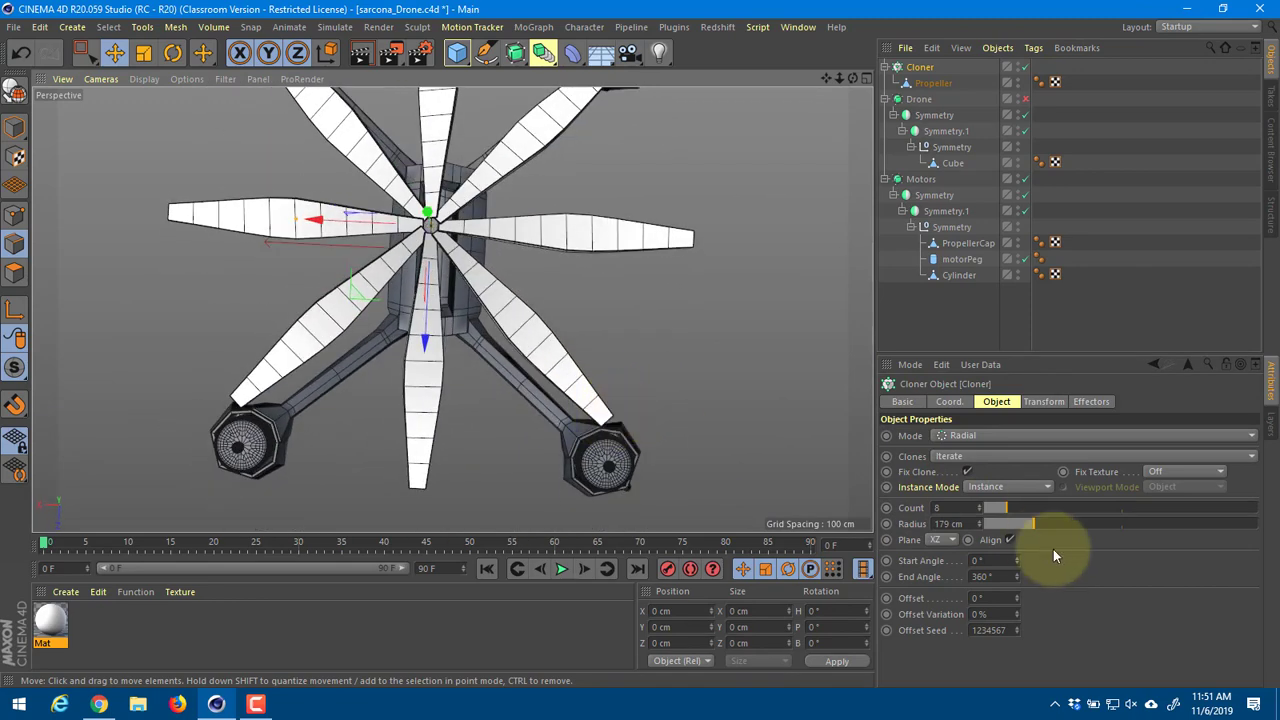
Step: Try clone counts down to 3, then set the Cloner's count to 7 blades
{"action": "left_click", "coordinate": [979, 511]}
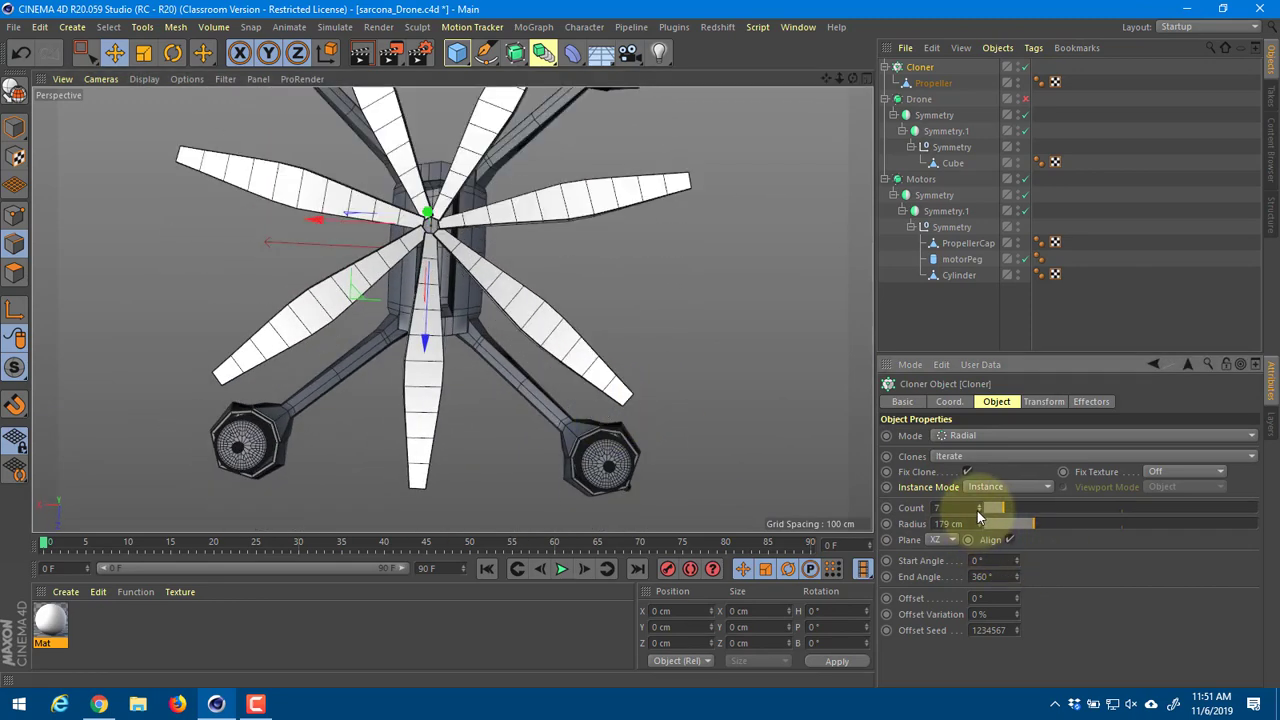
{"action": "left_click", "coordinate": [978, 511]}
{"action": "left_click", "coordinate": [978, 511]}
{"action": "left_click", "coordinate": [977, 511]}
{"action": "left_click", "coordinate": [977, 512]}
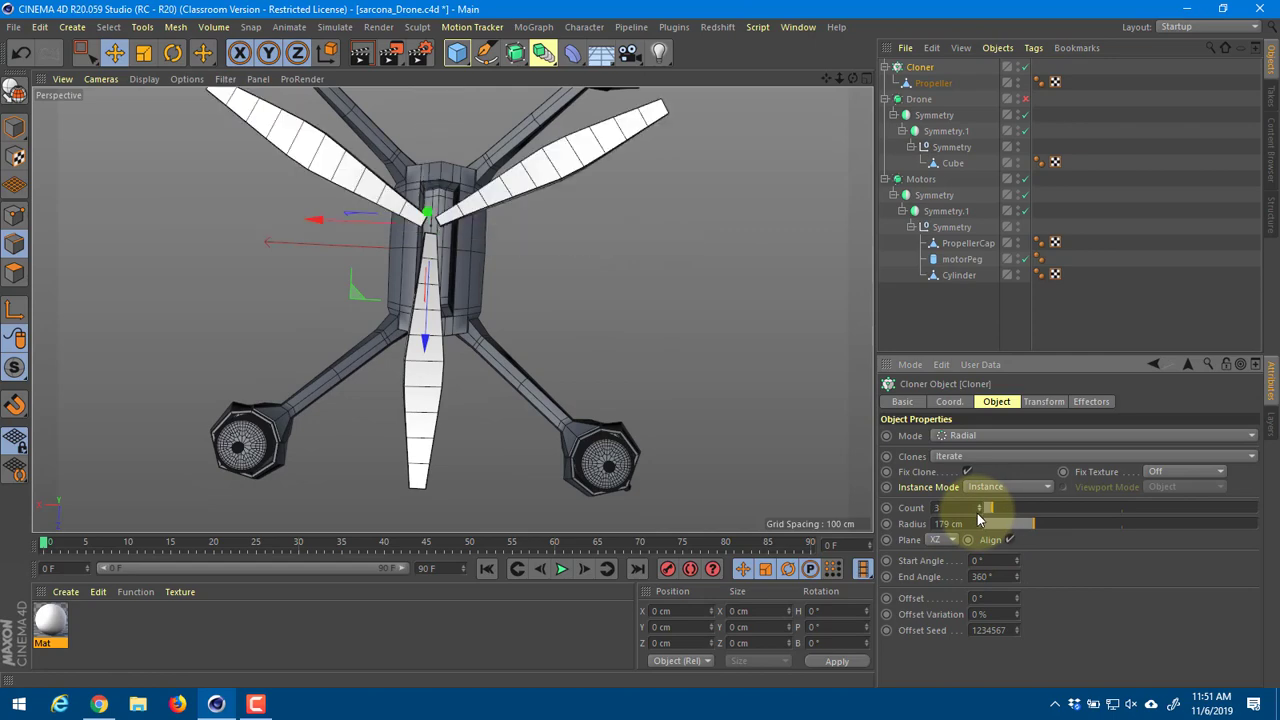
{"action": "left_click", "coordinate": [977, 506]}
{"action": "left_click", "coordinate": [977, 506]}
{"action": "left_click", "coordinate": [977, 506]}
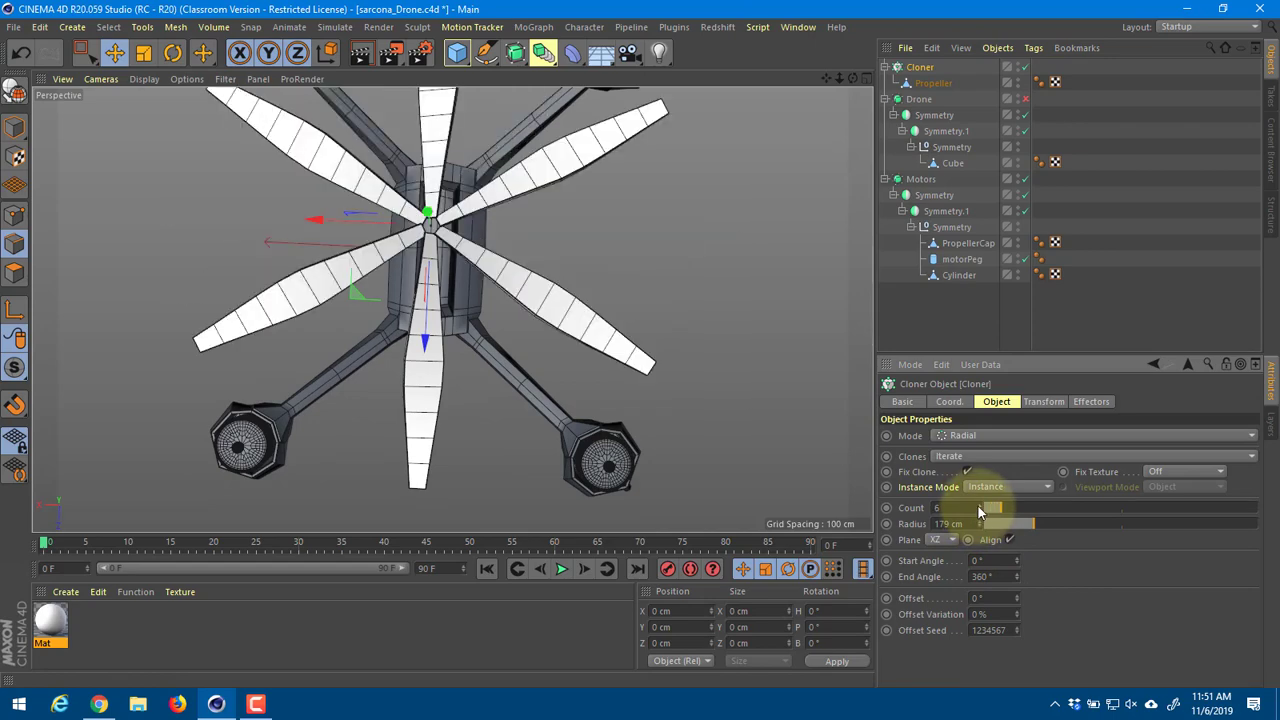
{"action": "left_click", "coordinate": [977, 506]}
{"action": "left_click_drag", "start_coordinate": [706, 368], "coordinate": [930, 205], "text": "alt"}
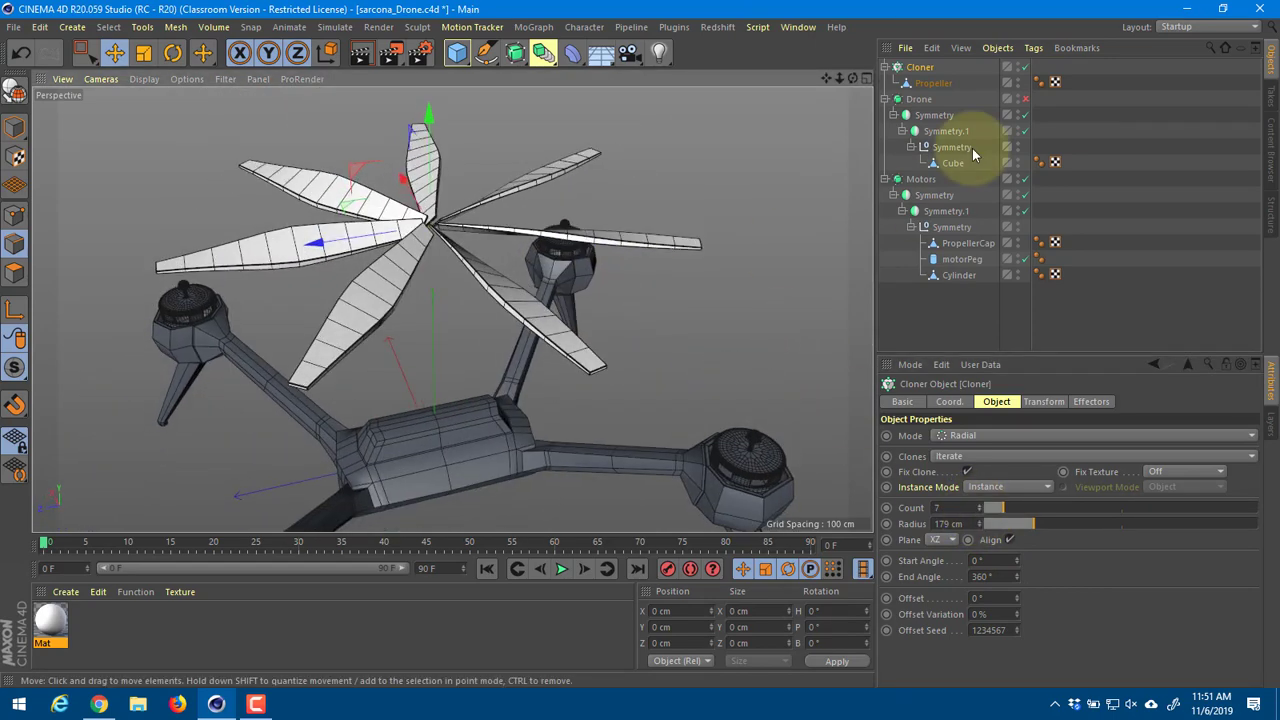
Step: Examine the centre and the blade layout of the propeller clones in the top view
{"action": "left_click_drag", "start_coordinate": [601, 238], "coordinate": [508, 166], "text": "alt"}
{"action": "middle_click", "coordinate": [605, 173]}
{"action": "middle_click", "coordinate": [605, 183]}
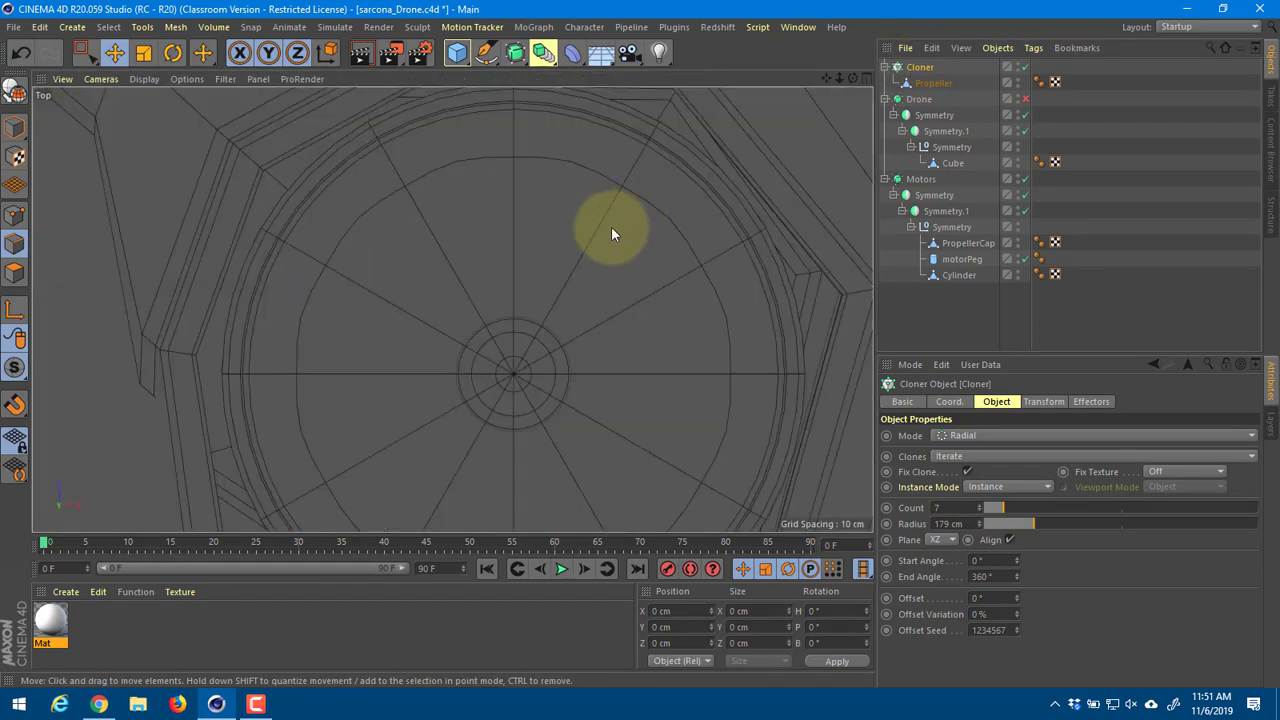
{"action": "scroll", "coordinate": [594, 229], "scroll_direction": "down", "scroll_amount": 12}
{"action": "scroll", "coordinate": [562, 384], "scroll_direction": "up", "scroll_amount": 6}
{"action": "middle_click_drag", "start_coordinate": [560, 386], "coordinate": [544, 474], "text": "alt"}
{"action": "scroll", "coordinate": [544, 481], "scroll_direction": "down", "scroll_amount": 2}
{"action": "scroll", "coordinate": [504, 295], "scroll_direction": "up", "scroll_amount": 4}
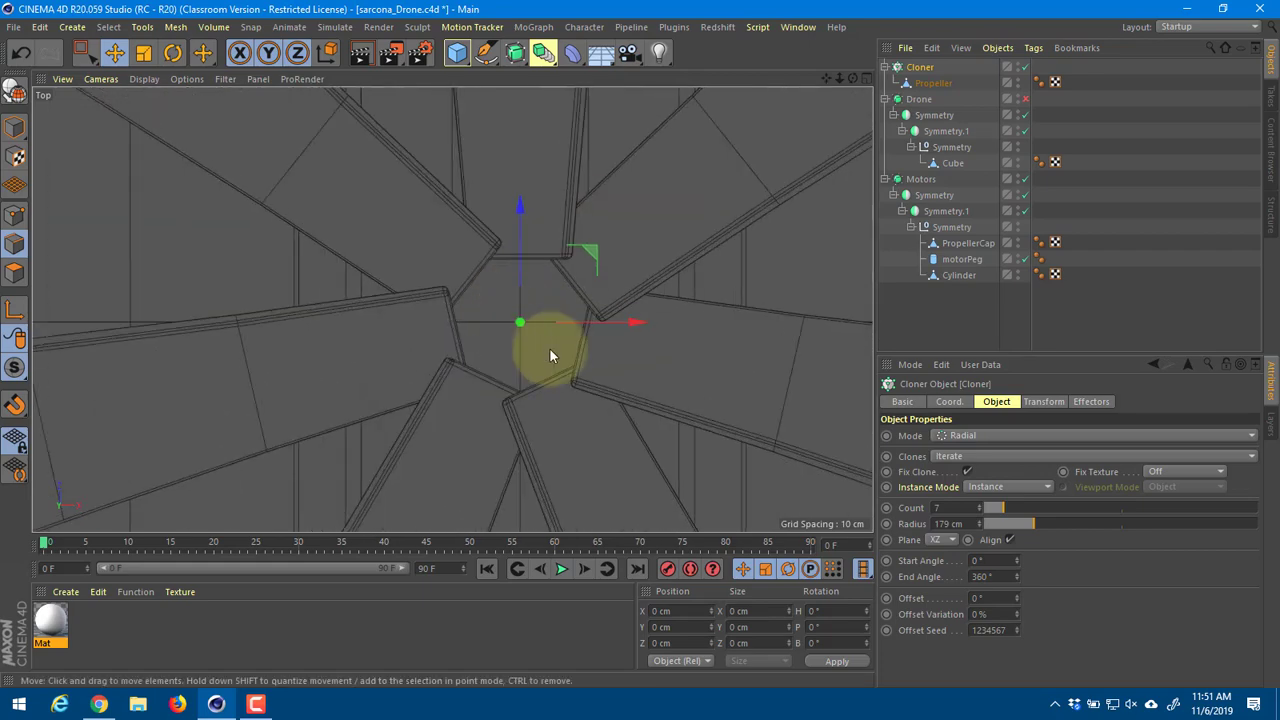
{"action": "scroll", "coordinate": [814, 285], "scroll_direction": "down", "scroll_amount": 4}
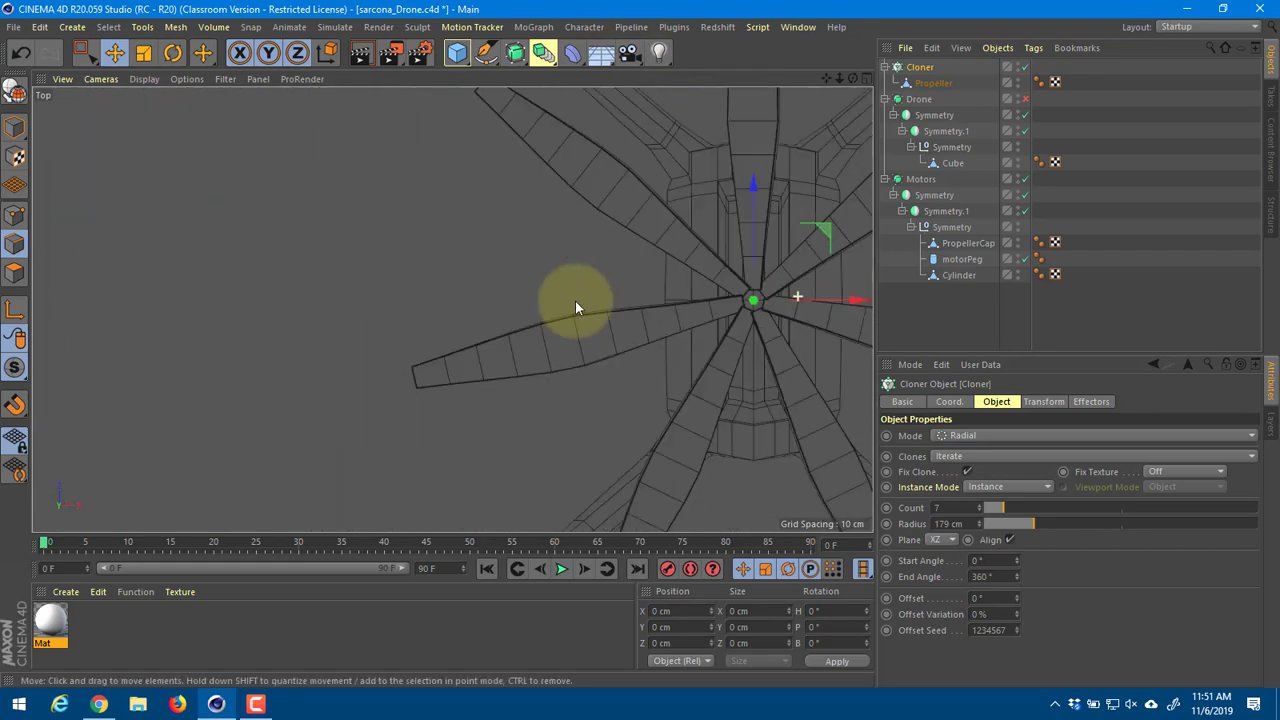
{"action": "scroll", "coordinate": [540, 303], "scroll_direction": "down", "scroll_amount": 3}
{"action": "key", "text": "r"}
{"action": "left_click_drag", "start_coordinate": [571, 243], "coordinate": [675, 545]}
{"action": "key", "text": "ctrl+z"}
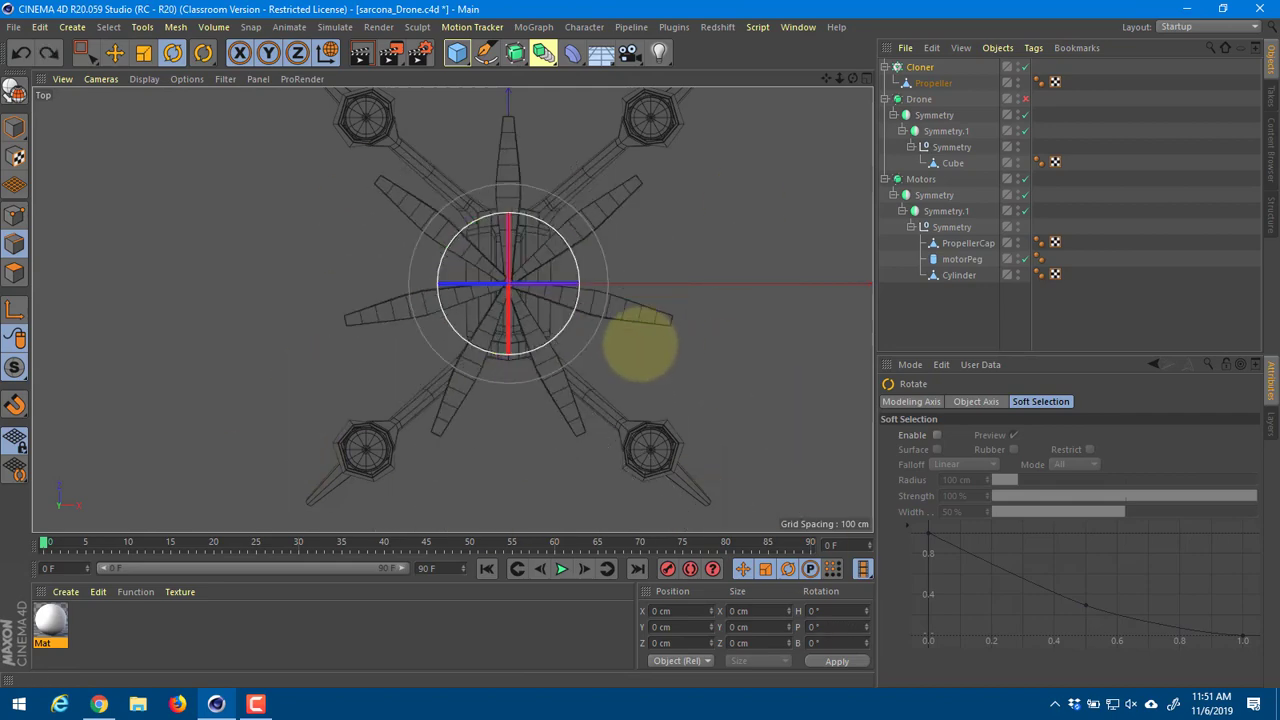
Step: Move the propeller Cloner in the top view roughly over the motor at the +X, -Z corner of the drone
{"action": "key", "text": "w"}
{"action": "key", "text": "e"}
{"action": "left_click_drag", "start_coordinate": [573, 219], "coordinate": [716, 391]}
{"action": "scroll", "coordinate": [716, 390], "scroll_direction": "up", "scroll_amount": 4}
{"action": "middle_click_drag", "start_coordinate": [651, 276], "coordinate": [662, 72], "text": "alt"}
{"action": "scroll", "coordinate": [641, 303], "scroll_direction": "up", "scroll_amount": 6}
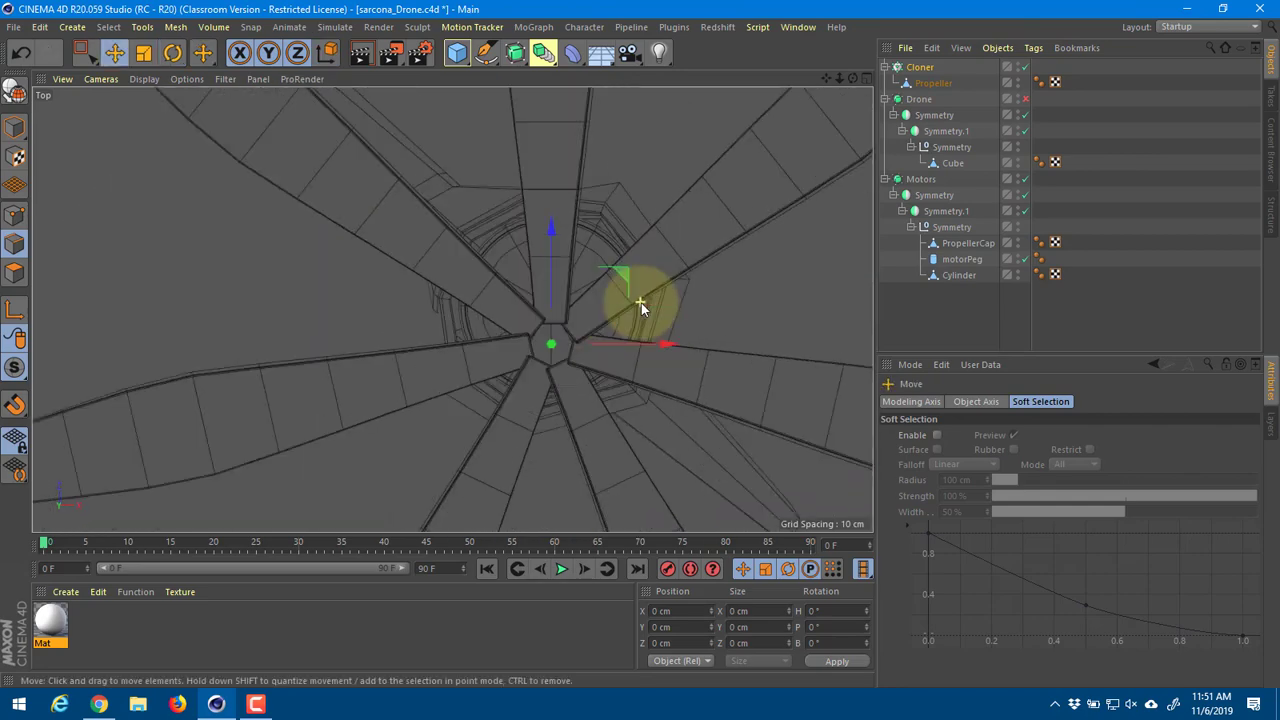
Step: Enable snapping and align the Cloner's centre with the centre of the motor's propeller cap
{"action": "left_click", "coordinate": [14, 371]}
{"action": "left_click", "coordinate": [15, 405]}
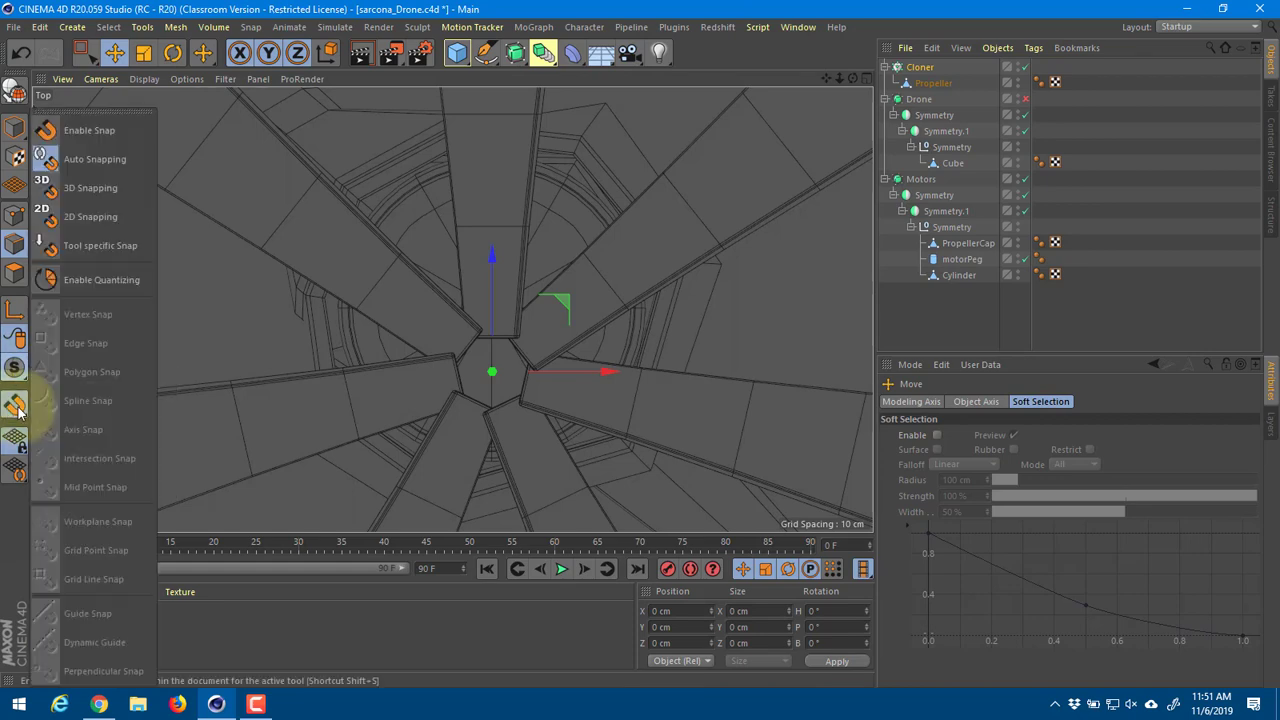
{"action": "left_click", "coordinate": [99, 133]}
{"action": "left_click_drag", "start_coordinate": [501, 317], "coordinate": [497, 245]}
{"action": "scroll", "coordinate": [492, 297], "scroll_direction": "up", "scroll_amount": 5}
{"action": "middle_click_drag", "start_coordinate": [453, 309], "coordinate": [445, 170], "text": "alt"}
{"action": "scroll", "coordinate": [498, 251], "scroll_direction": "up", "scroll_amount": 3}
{"action": "left_click_drag", "start_coordinate": [586, 271], "coordinate": [579, 268]}
{"action": "scroll", "coordinate": [557, 252], "scroll_direction": "down", "scroll_amount": 5}
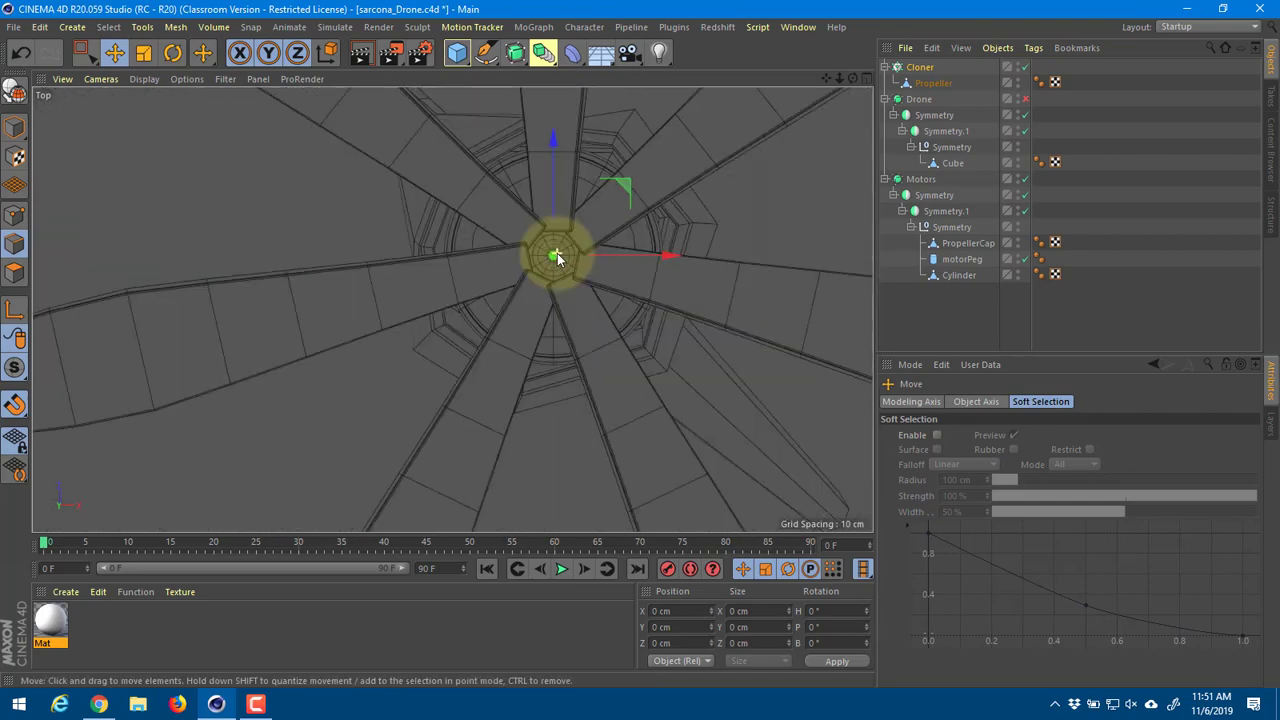
{"action": "key", "text": "r"}
{"action": "left_click_drag", "start_coordinate": [590, 202], "coordinate": [636, 192]}
{"action": "key", "text": "ctrl+z"}
Step: Turn off snapping and lower the propeller Cloner along Y onto the motor peg in the perspective view
{"action": "middle_click", "coordinate": [613, 236]}
{"action": "middle_click", "coordinate": [329, 177]}
{"action": "left_click_drag", "start_coordinate": [556, 240], "coordinate": [206, 291], "text": "alt"}
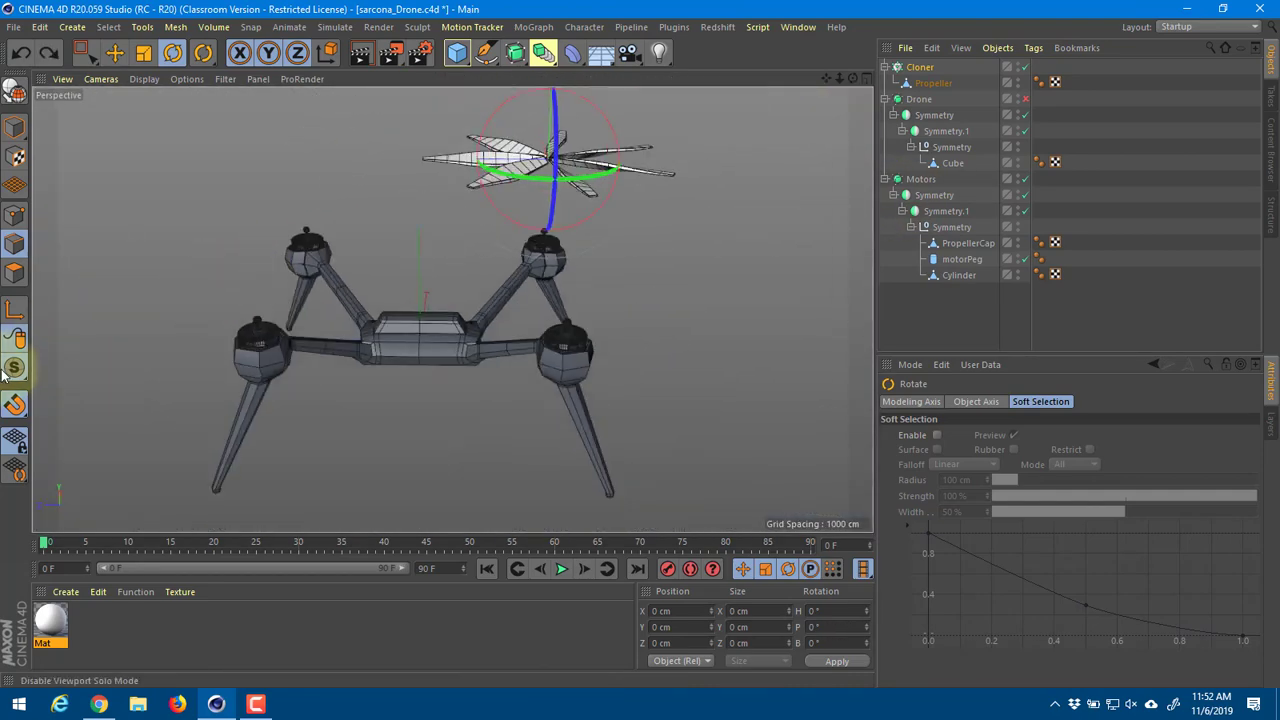
{"action": "left_click_drag", "start_coordinate": [16, 403], "coordinate": [102, 130]}
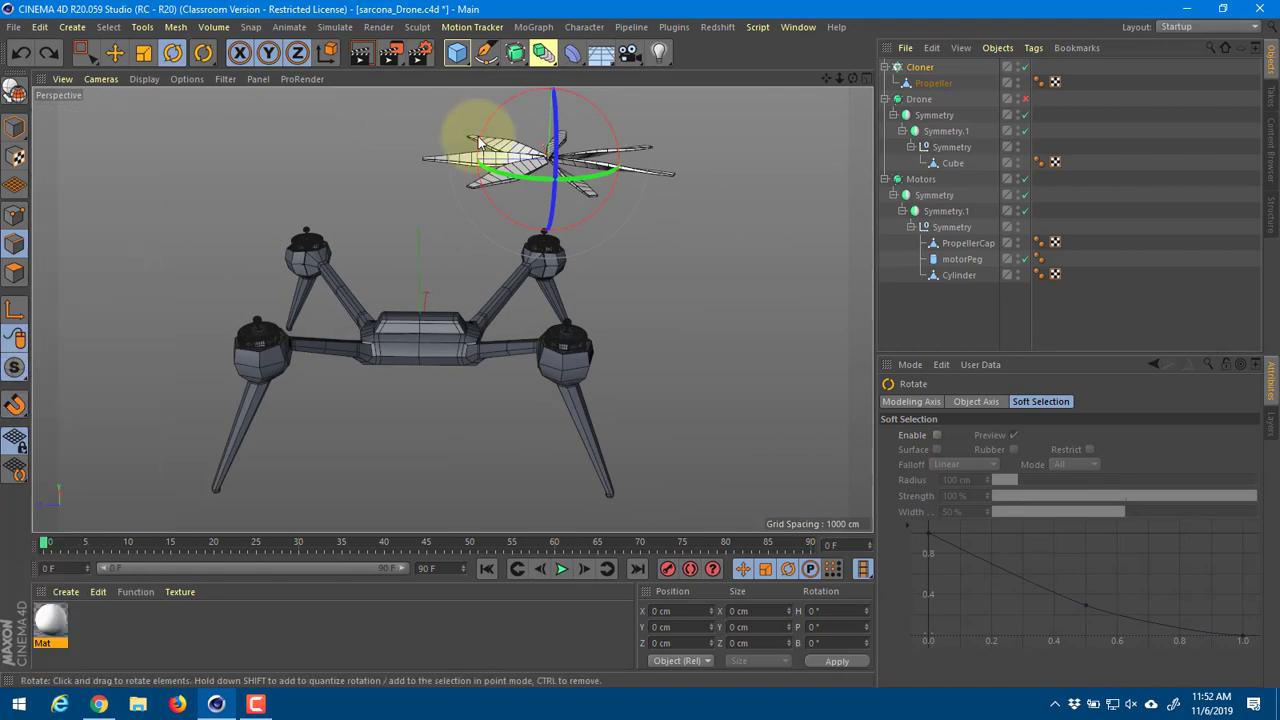
{"action": "key", "text": "e"}
{"action": "left_click_drag", "start_coordinate": [548, 104], "coordinate": [566, 184]}
Step: Examine from several angles how the blade roots meet the motor peg below the propeller cap
{"action": "left_click_drag", "start_coordinate": [621, 257], "coordinate": [460, 257], "text": "alt"}
{"action": "right_click_drag", "start_coordinate": [538, 262], "coordinate": [583, 223], "text": "alt"}
{"action": "middle_click_drag", "start_coordinate": [583, 223], "coordinate": [416, 325], "text": "alt"}
{"action": "right_click_drag", "start_coordinate": [409, 348], "coordinate": [516, 293], "text": "alt"}
{"action": "left_click_drag", "start_coordinate": [516, 293], "coordinate": [400, 384], "text": "alt"}
{"action": "right_click_drag", "start_coordinate": [400, 384], "coordinate": [450, 377], "text": "alt"}
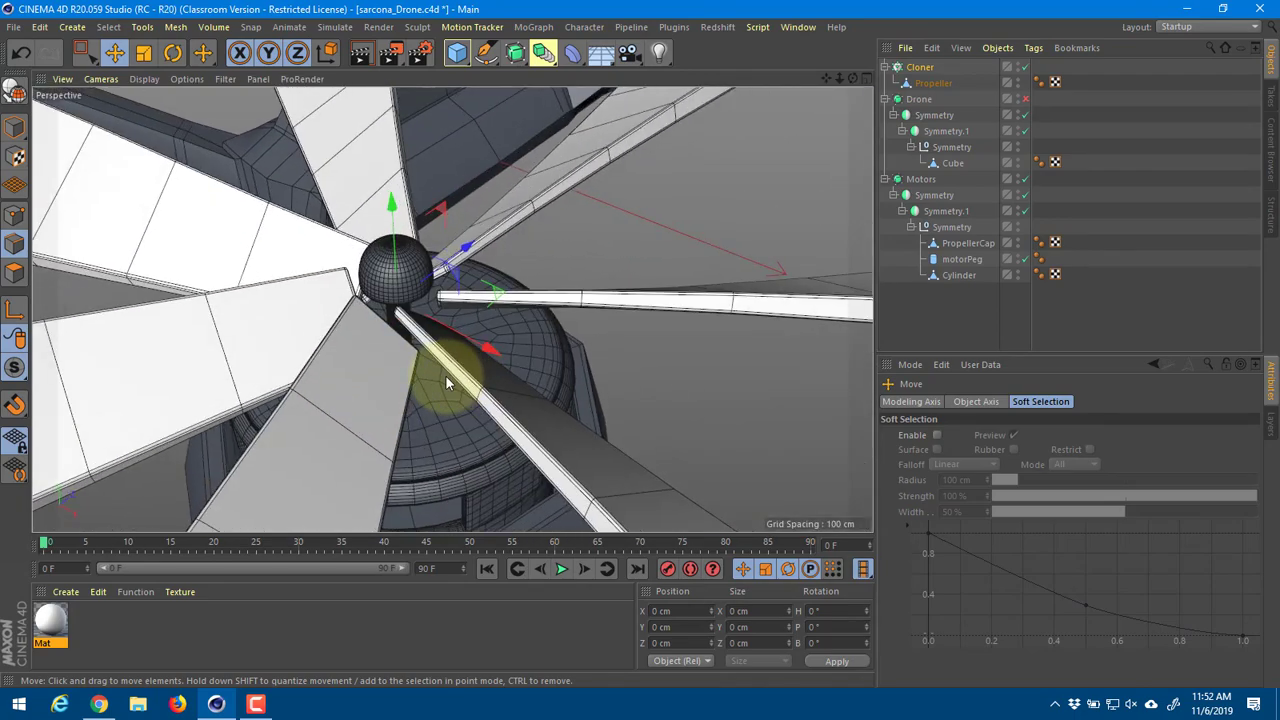
{"action": "left_click_drag", "start_coordinate": [450, 377], "coordinate": [410, 345], "text": "alt"}
{"action": "right_click_drag", "start_coordinate": [410, 345], "coordinate": [409, 297], "text": "alt"}
{"action": "left_click_drag", "start_coordinate": [409, 297], "coordinate": [517, 400], "text": "alt"}
{"action": "right_click_drag", "start_coordinate": [517, 400], "coordinate": [474, 368], "text": "alt"}
{"action": "left_click_drag", "start_coordinate": [474, 368], "coordinate": [570, 388], "text": "alt"}
Step: Check the blades' reach against the drone body in the top view and scale the Cloner down to a radius of about 126 cm
{"action": "middle_click", "coordinate": [565, 382]}
{"action": "middle_click", "coordinate": [243, 134]}
{"action": "middle_click", "coordinate": [665, 188]}
{"action": "middle_click", "coordinate": [694, 187]}
{"action": "right_click_drag", "start_coordinate": [716, 205], "coordinate": [569, 222], "text": "alt"}
{"action": "middle_click_drag", "start_coordinate": [627, 222], "coordinate": [507, 313], "text": "alt"}
{"action": "right_click_drag", "start_coordinate": [519, 312], "coordinate": [655, 257], "text": "alt"}
{"action": "middle_click_drag", "start_coordinate": [655, 257], "coordinate": [474, 441], "text": "alt"}
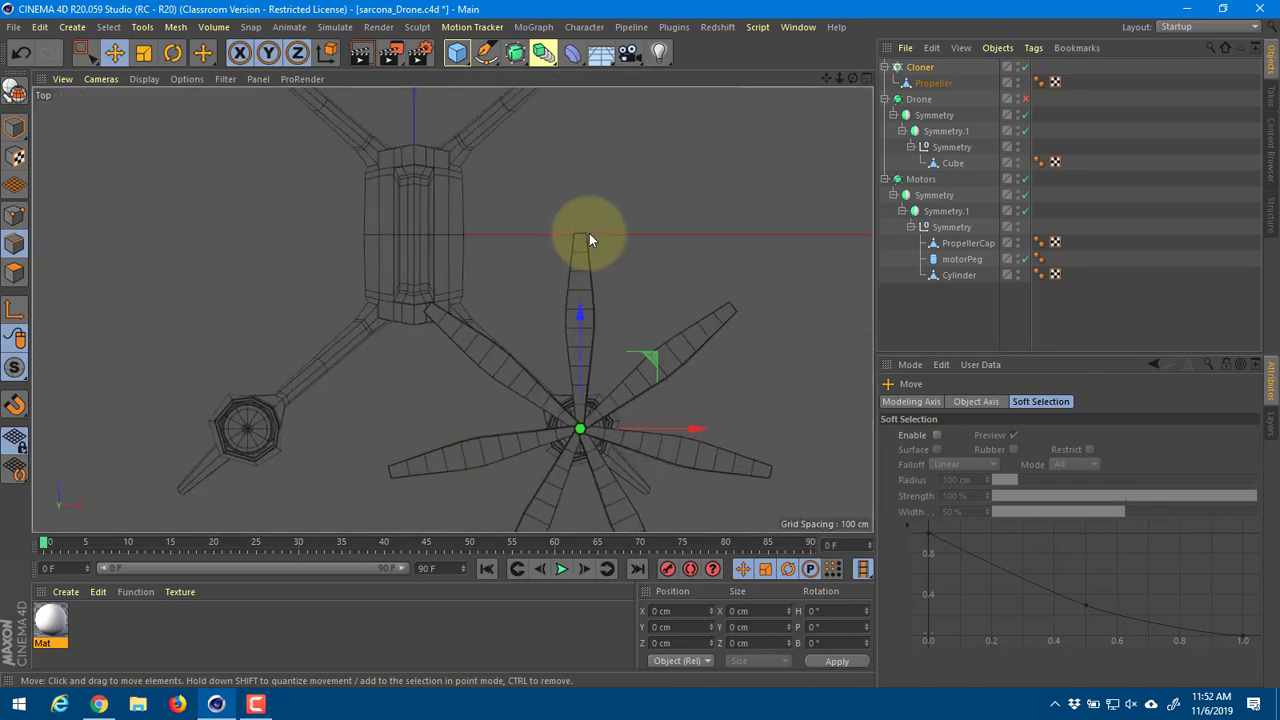
{"action": "middle_click_drag", "start_coordinate": [583, 225], "coordinate": [571, 297], "text": "alt"}
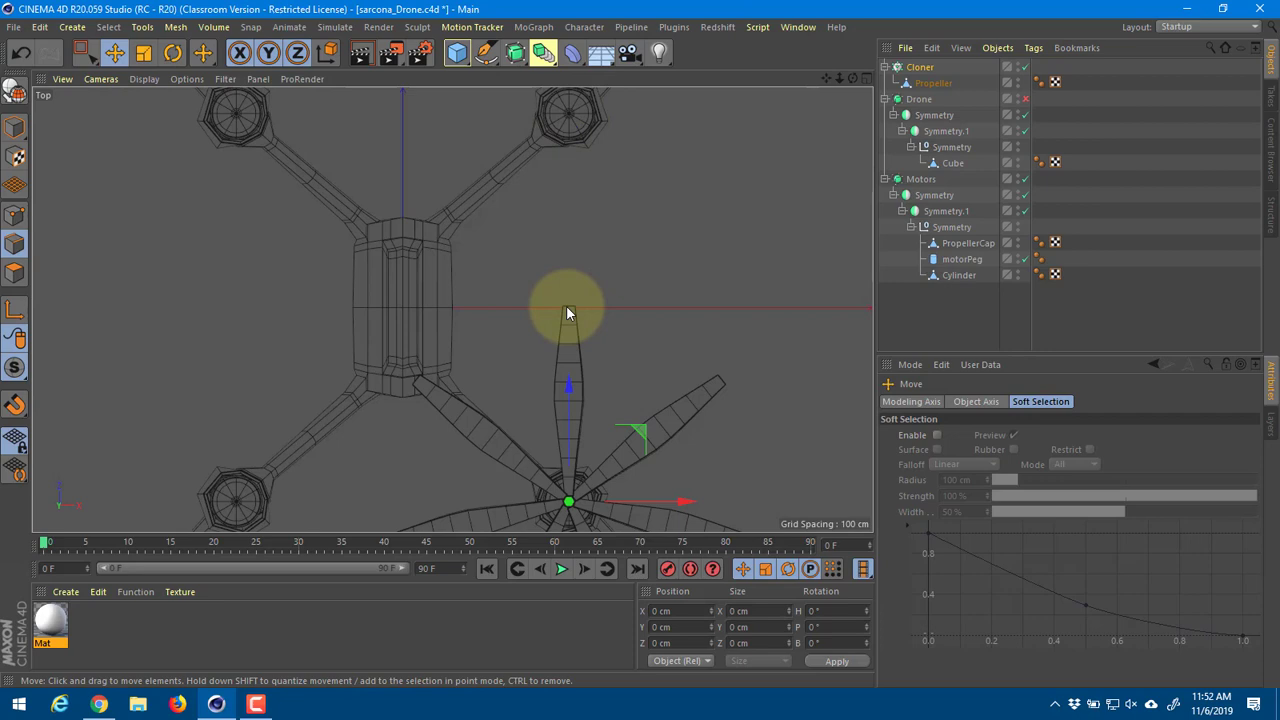
{"action": "middle_click_drag", "start_coordinate": [461, 395], "coordinate": [471, 203], "text": "alt"}
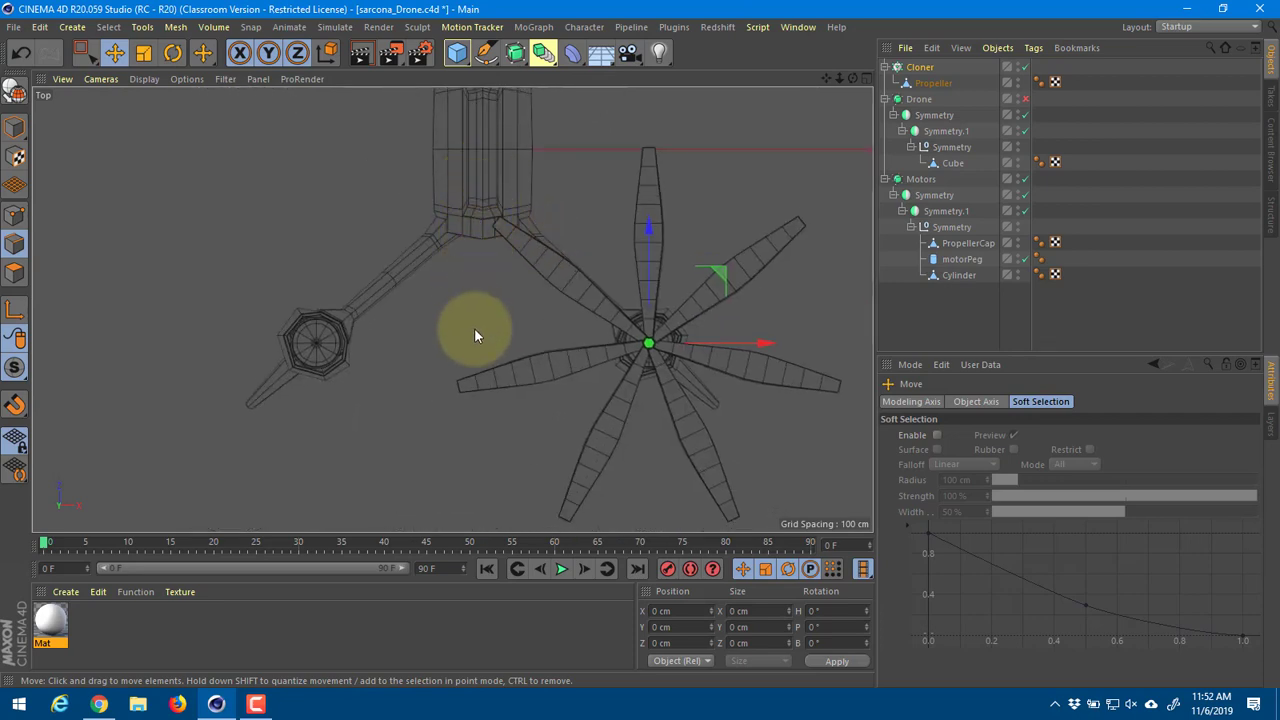
{"action": "key", "text": "t"}
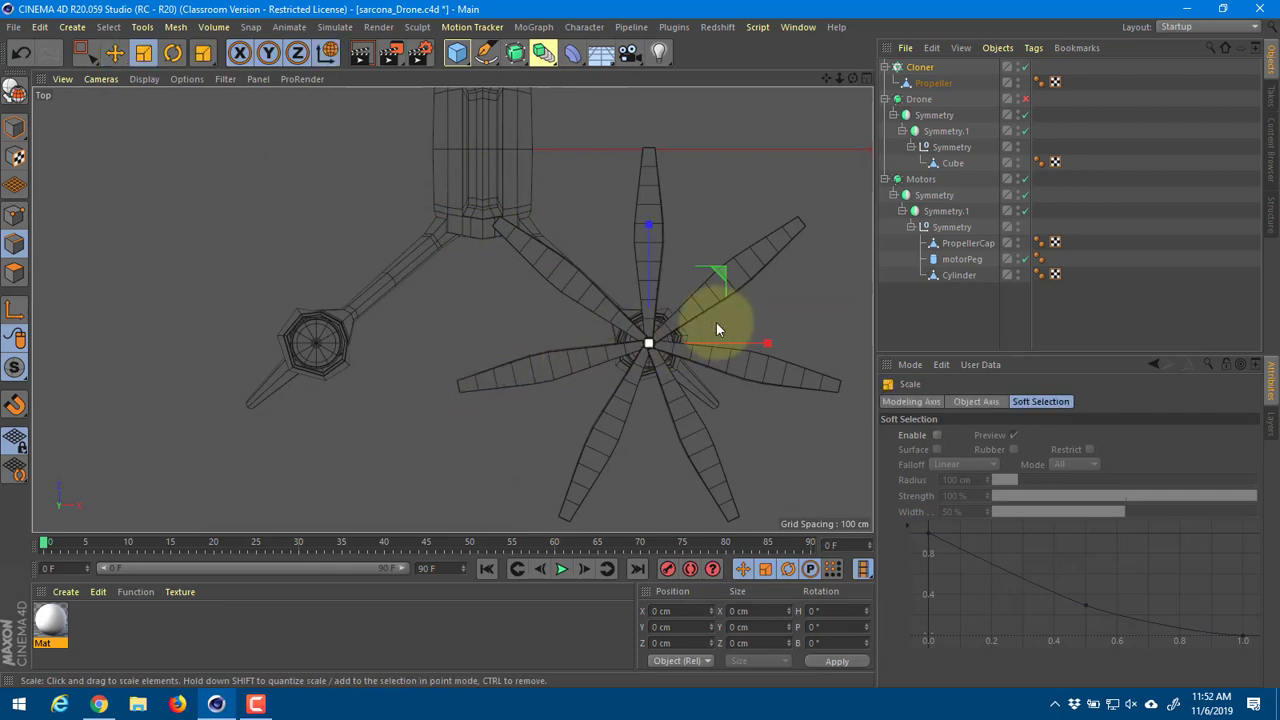
{"action": "left_click", "coordinate": [919, 67]}
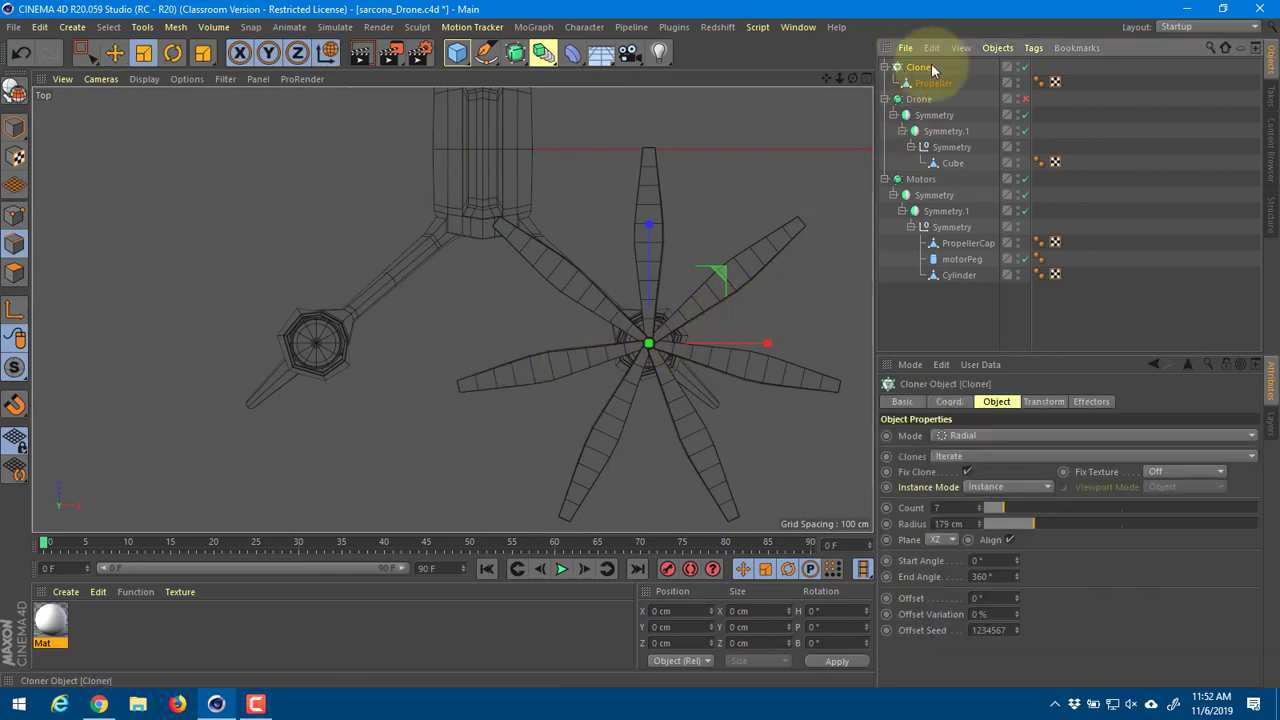
{"action": "left_click_drag", "start_coordinate": [798, 255], "coordinate": [576, 282]}
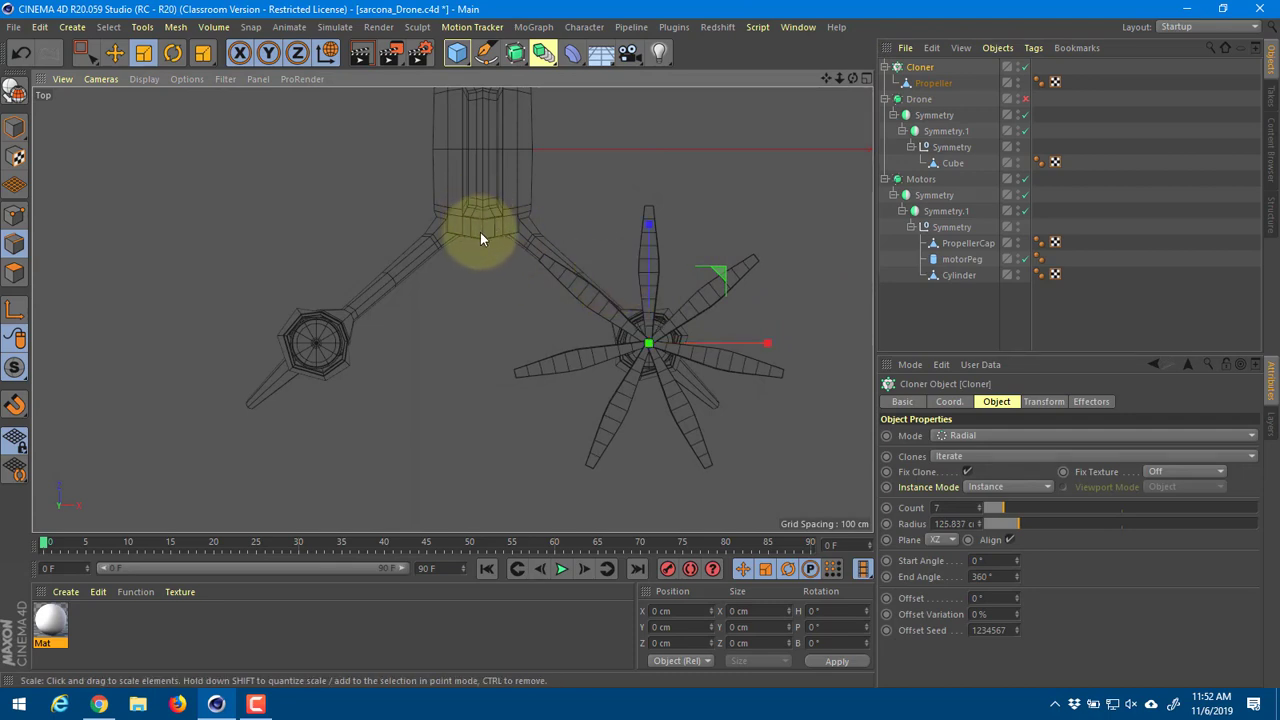
Step: Copy the motorPeg cylinder out of the Motors symmetry hierarchy to the top level of the object list
{"action": "middle_click", "coordinate": [561, 285]}
{"action": "middle_click", "coordinate": [371, 214]}
{"action": "mouse_move", "coordinate": [543, 286]}
{"action": "left_mouse_down", "text": "alt"}
{"action": "mouse_move", "coordinate": [486, 114]}
{"action": "mouse_move", "coordinate": [508, 205]}
{"action": "mouse_move", "coordinate": [663, 266]}
{"action": "mouse_move", "coordinate": [500, 94]}
{"action": "mouse_move", "coordinate": [623, 177]}
{"action": "mouse_move", "coordinate": [571, 258]}
{"action": "left_mouse_up", "text": "alt"}
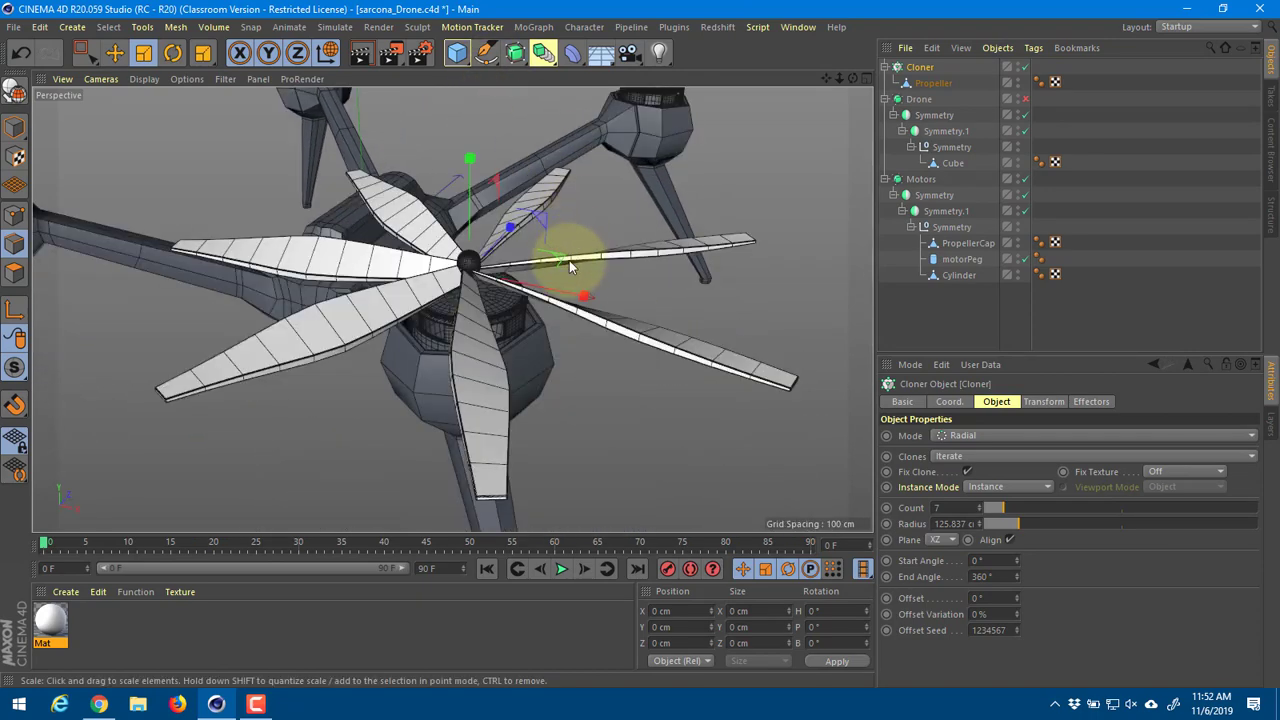
{"action": "key", "text": "e"}
{"action": "left_click_drag", "start_coordinate": [471, 163], "coordinate": [633, 225], "text": "alt"}
{"action": "left_click_drag", "start_coordinate": [451, 308], "coordinate": [585, 218], "text": "alt"}
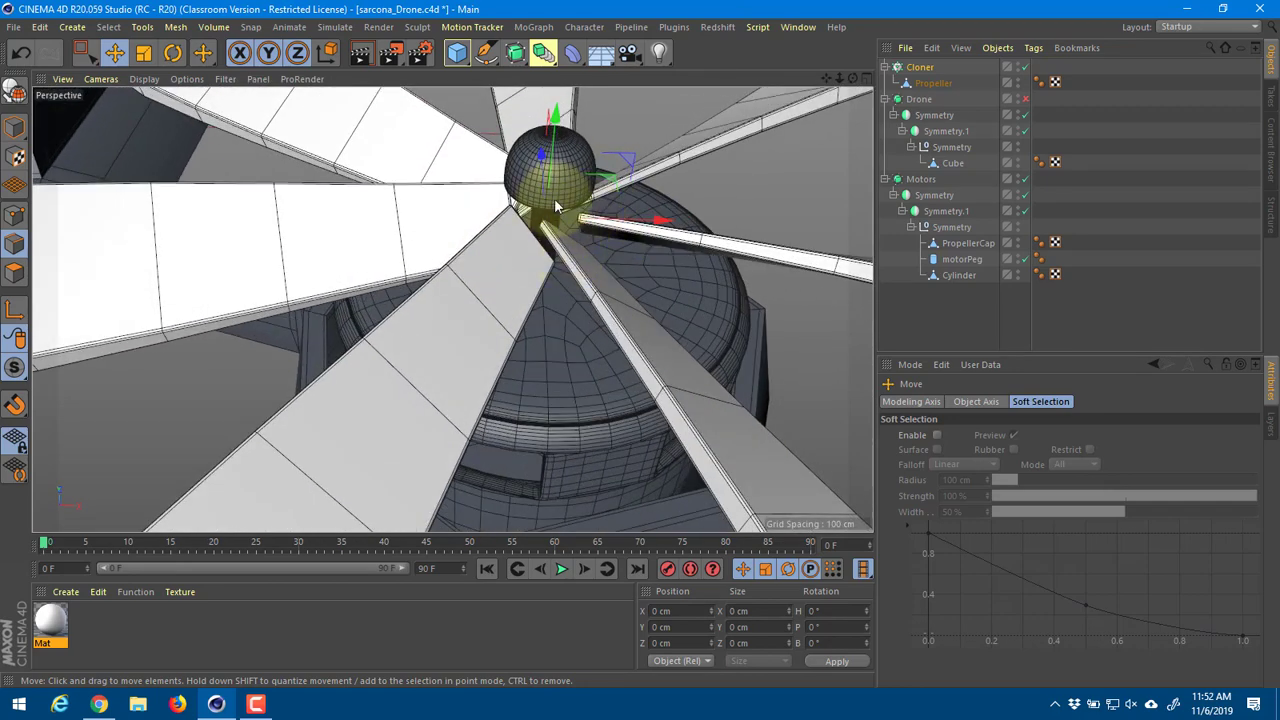
{"action": "left_click", "coordinate": [957, 260]}
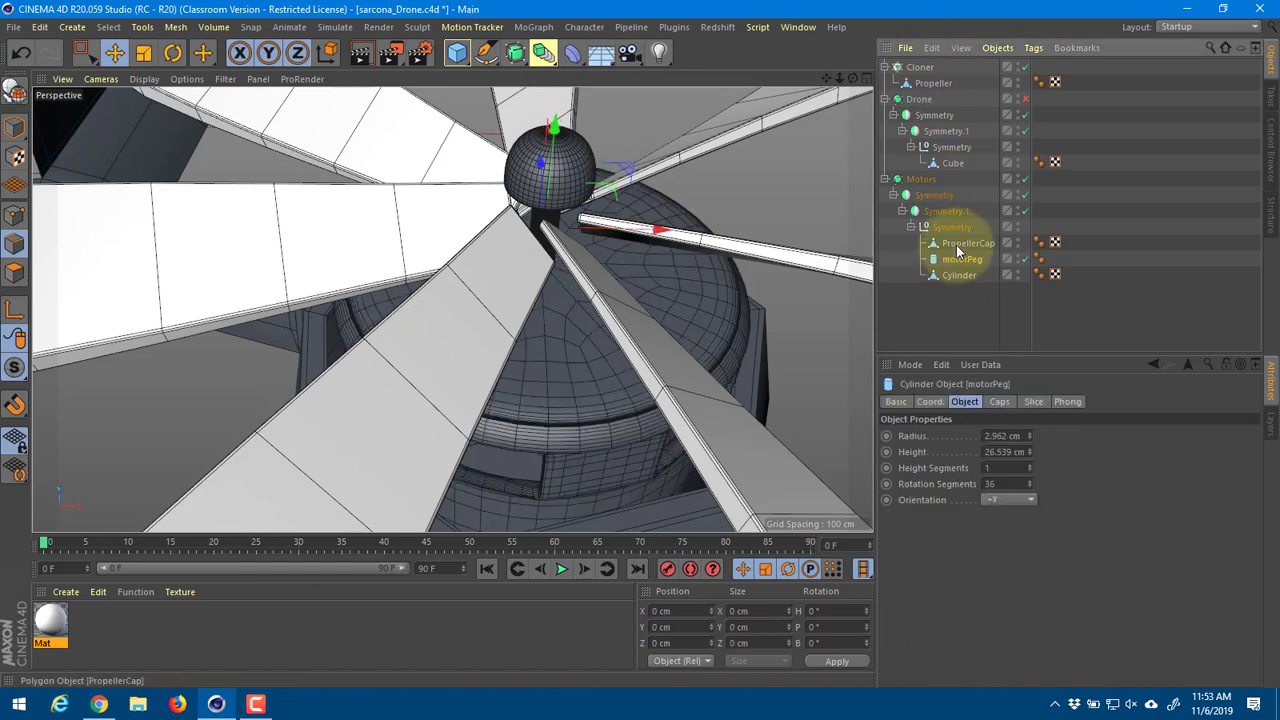
{"action": "left_click", "coordinate": [957, 245]}
{"action": "left_click_drag", "start_coordinate": [958, 250], "coordinate": [964, 299]}
Step: Scale the copied motorPeg in model mode to a hub about 18.9 cm wide and 23.1 cm tall beneath the propeller cap
{"action": "key", "text": "r"}
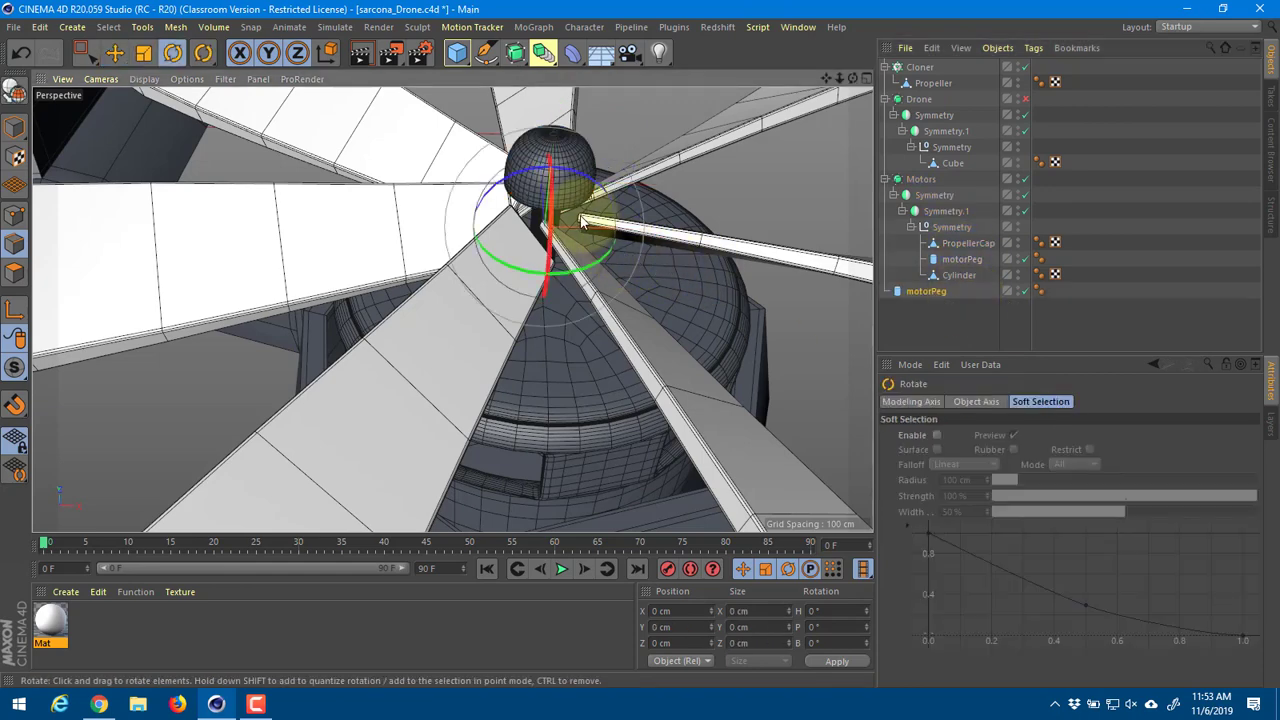
{"action": "key", "text": "t"}
{"action": "left_click_drag", "start_coordinate": [600, 150], "coordinate": [645, 340], "text": "alt"}
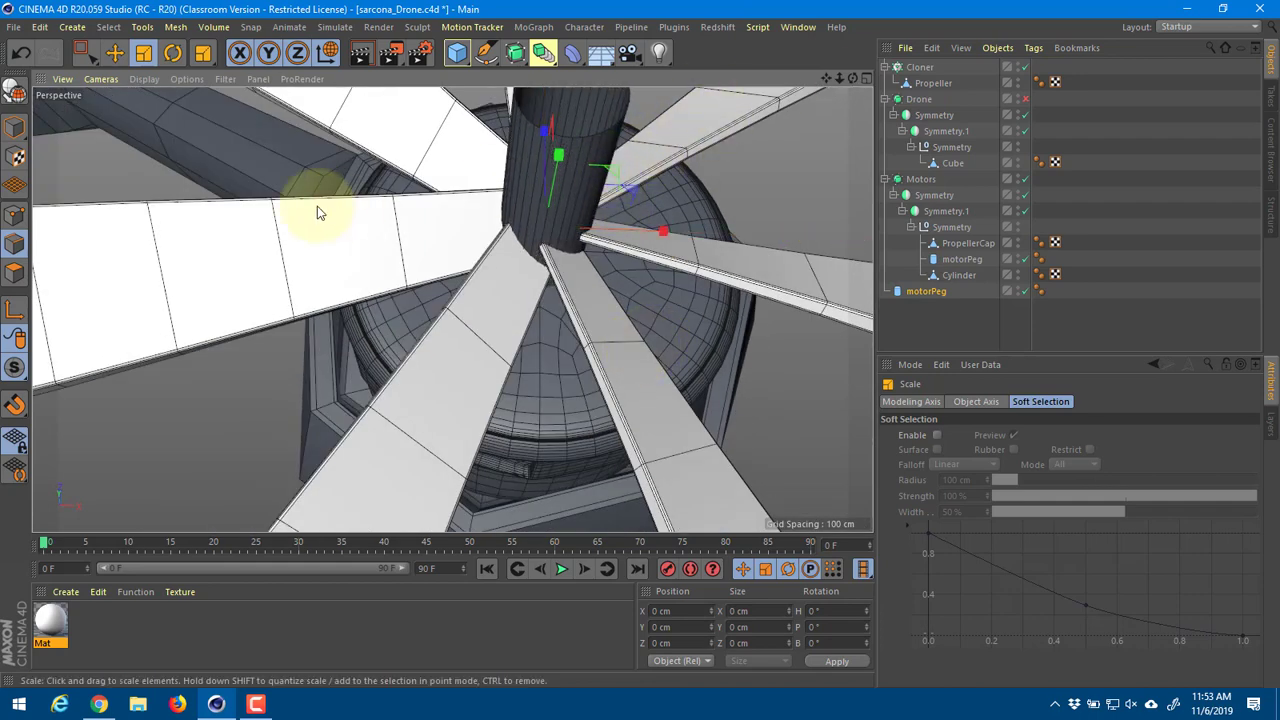
{"action": "left_click_drag", "start_coordinate": [561, 184], "coordinate": [374, 146]}
{"action": "key", "text": "ctrl+z"}
{"action": "left_click", "coordinate": [20, 128]}
{"action": "middle_click_drag", "start_coordinate": [247, 220], "coordinate": [186, 326], "text": "alt"}
{"action": "left_click_drag", "start_coordinate": [499, 180], "coordinate": [637, 279]}
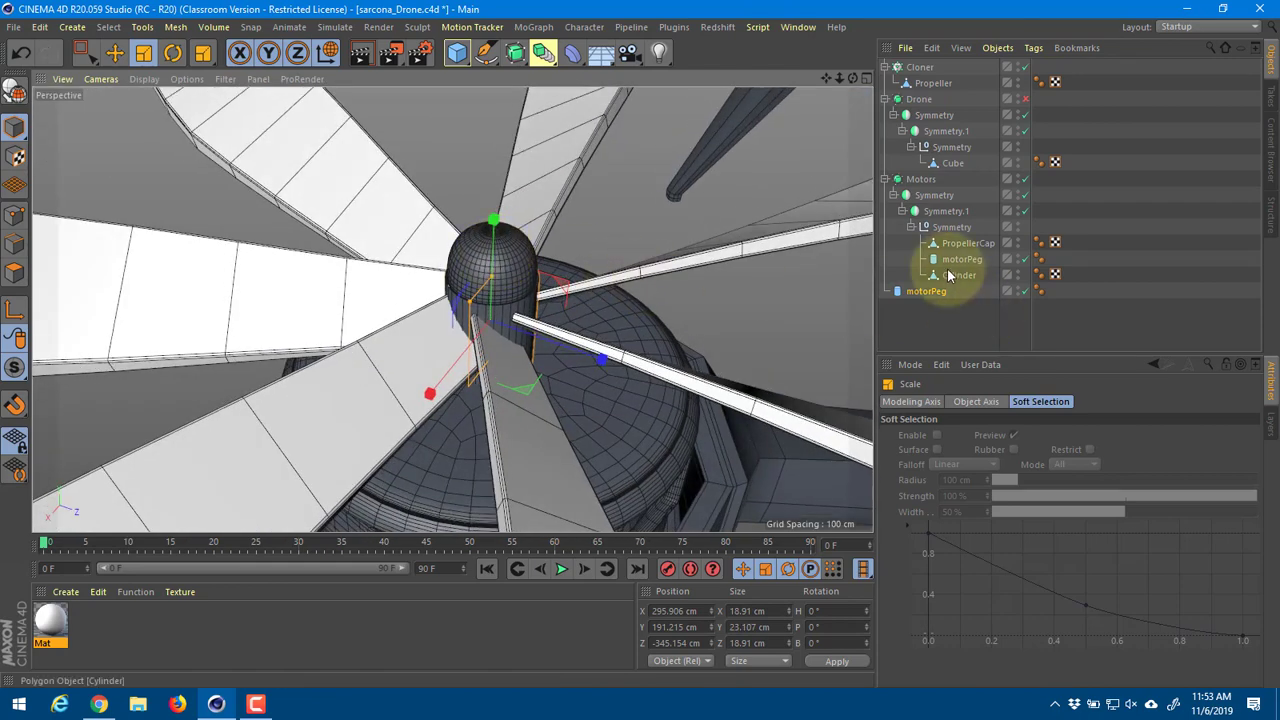
Step: Move the scaled motorPeg copy into the Motors' inner Symmetry null above PropellerCap and delete the original motorPeg
{"action": "left_click", "coordinate": [963, 245]}
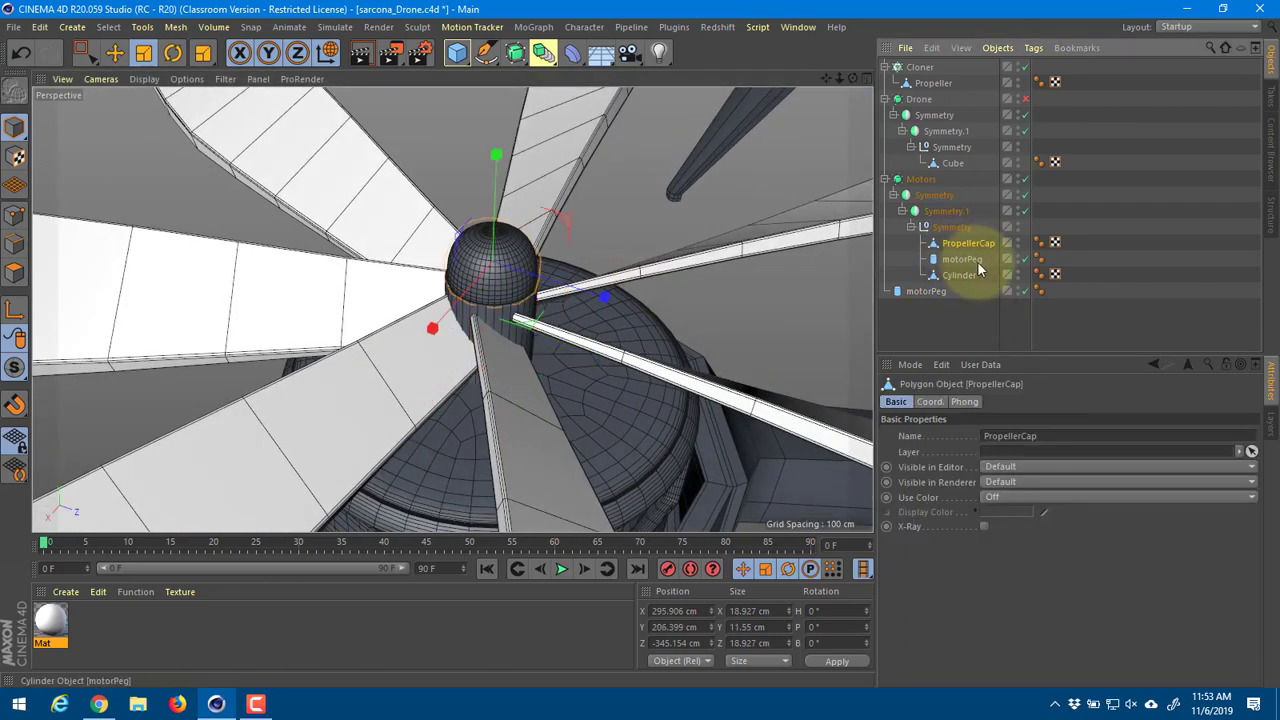
{"action": "left_click_drag", "start_coordinate": [918, 297], "coordinate": [958, 239]}
{"action": "key", "text": "Delete"}
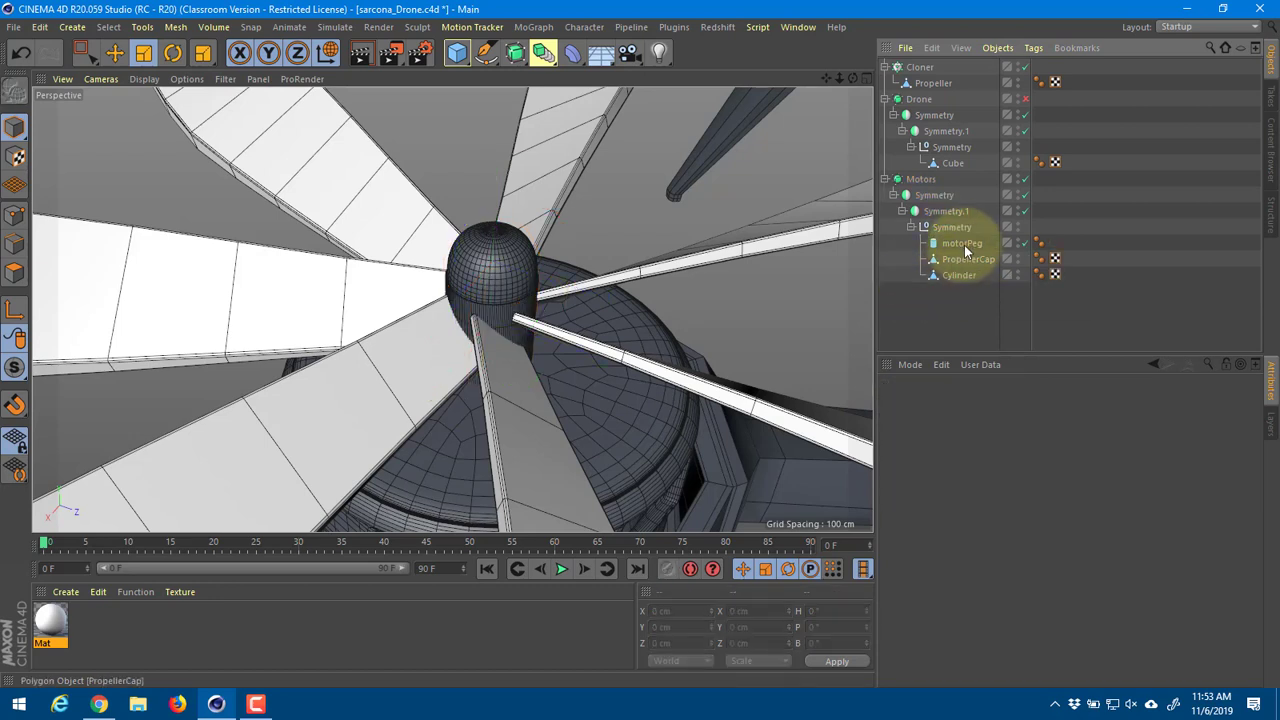
Step: Scale PropellerCap to about 31.3 cm wide and 19.1 cm tall and raise it slightly above the blades
{"action": "left_click", "coordinate": [963, 258]}
{"action": "left_click_drag", "start_coordinate": [529, 234], "coordinate": [600, 335]}
{"action": "left_click_drag", "start_coordinate": [540, 285], "coordinate": [471, 214], "text": "alt"}
{"action": "key", "text": "e"}
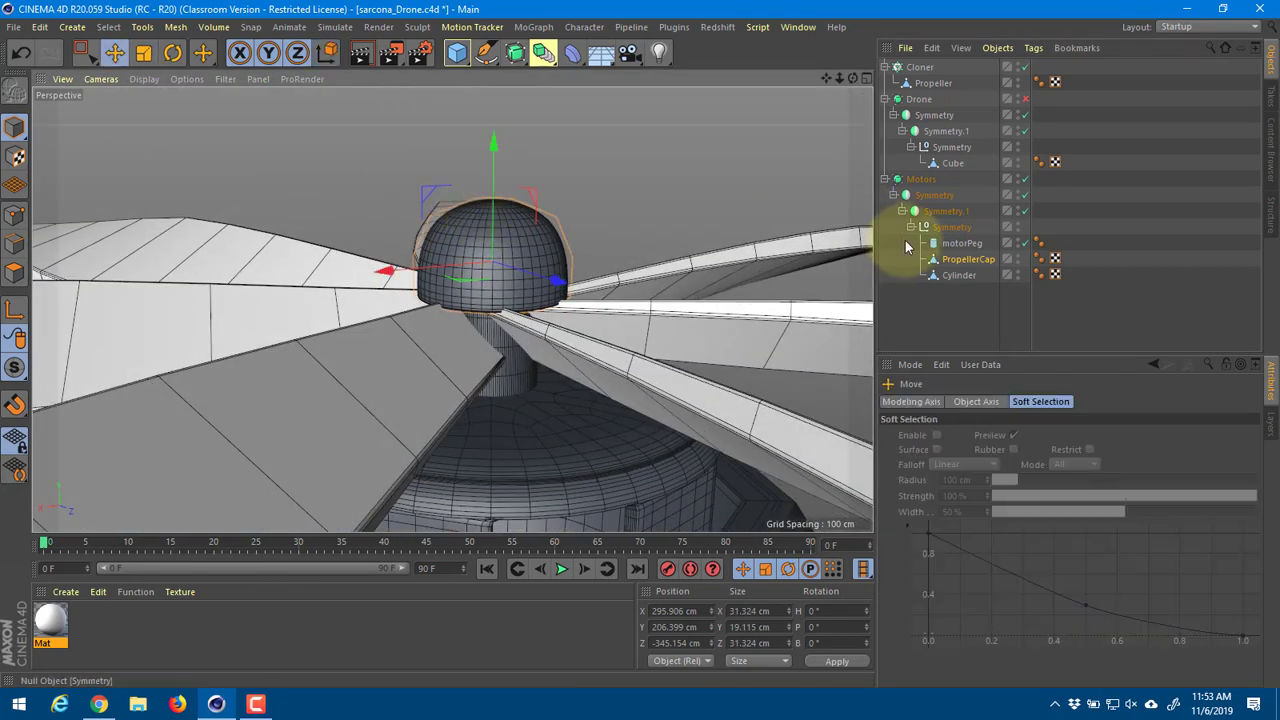
{"action": "left_click_drag", "start_coordinate": [495, 147], "coordinate": [503, 129]}
Step: Nest the Cloner under Symmetry.1 in the Motors hierarchy to mirror the propeller onto all four motors
{"action": "left_click_drag", "start_coordinate": [777, 175], "coordinate": [730, 232], "text": "alt"}
{"action": "left_click", "coordinate": [919, 67]}
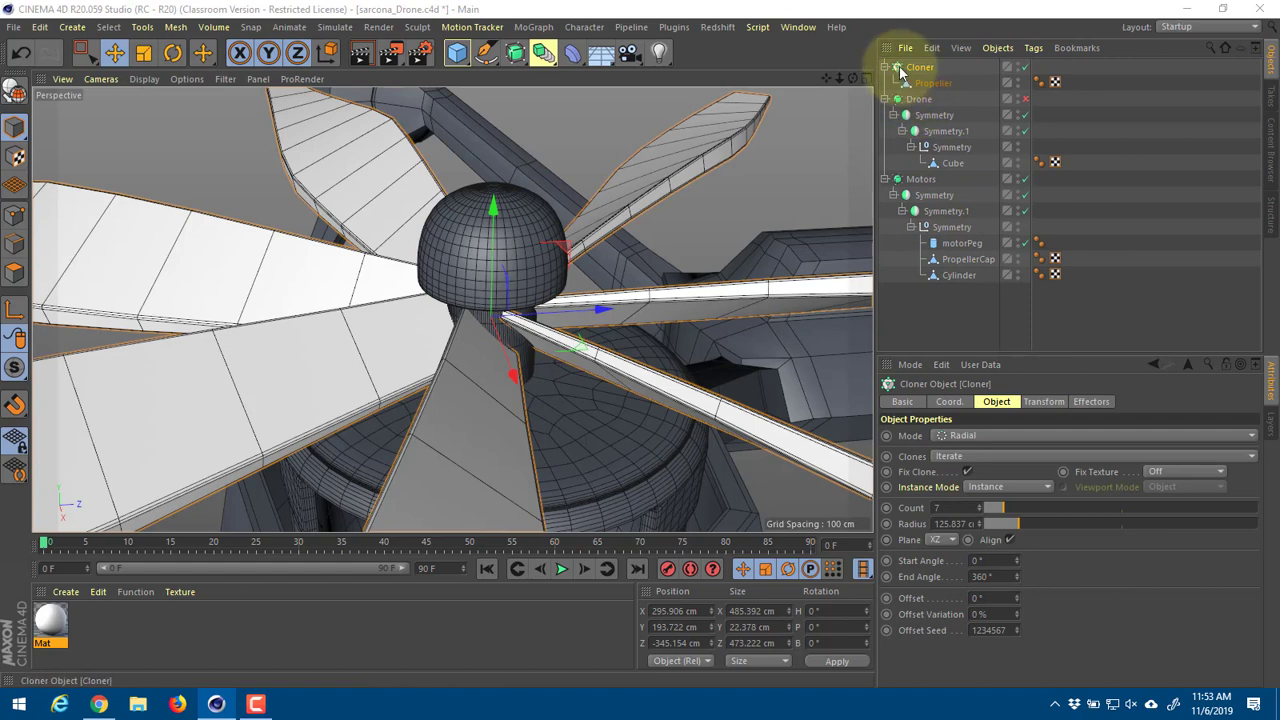
{"action": "left_click_drag", "start_coordinate": [948, 225], "coordinate": [946, 218]}
{"action": "right_click_drag", "start_coordinate": [717, 264], "coordinate": [511, 297], "text": "alt"}
{"action": "left_click_drag", "start_coordinate": [511, 297], "coordinate": [640, 369], "text": "alt"}
{"action": "right_click_drag", "start_coordinate": [640, 369], "coordinate": [474, 402], "text": "alt"}
{"action": "left_click_drag", "start_coordinate": [474, 402], "coordinate": [448, 380], "text": "alt"}
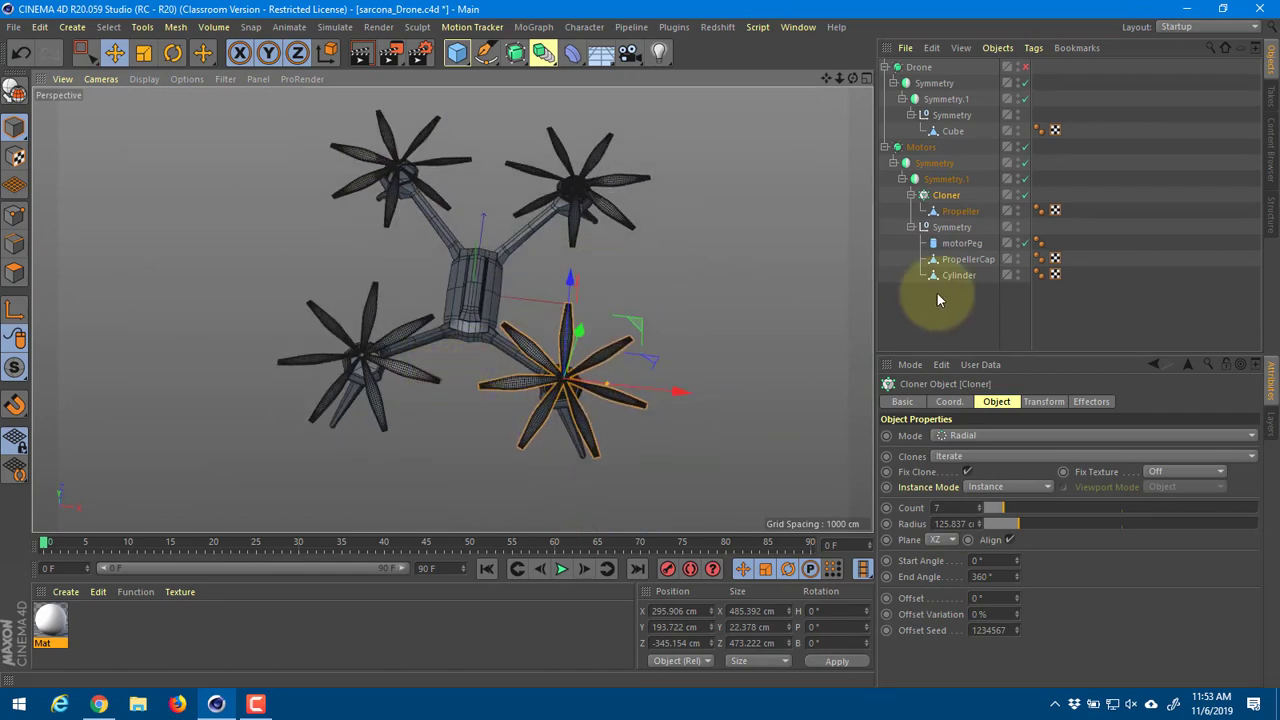
Step: Scale the Cloner up to a radius of about 143 cm, undoing a scaling attempt along the way
{"action": "key", "text": "t"}
{"action": "left_click_drag", "start_coordinate": [731, 286], "coordinate": [729, 324]}
{"action": "key", "text": "ctrl+z"}
{"action": "left_click_drag", "start_coordinate": [729, 324], "coordinate": [549, 294], "text": "alt"}
{"action": "right_click_drag", "start_coordinate": [548, 292], "coordinate": [704, 371], "text": "alt"}
{"action": "left_click_drag", "start_coordinate": [703, 377], "coordinate": [489, 351], "text": "alt"}
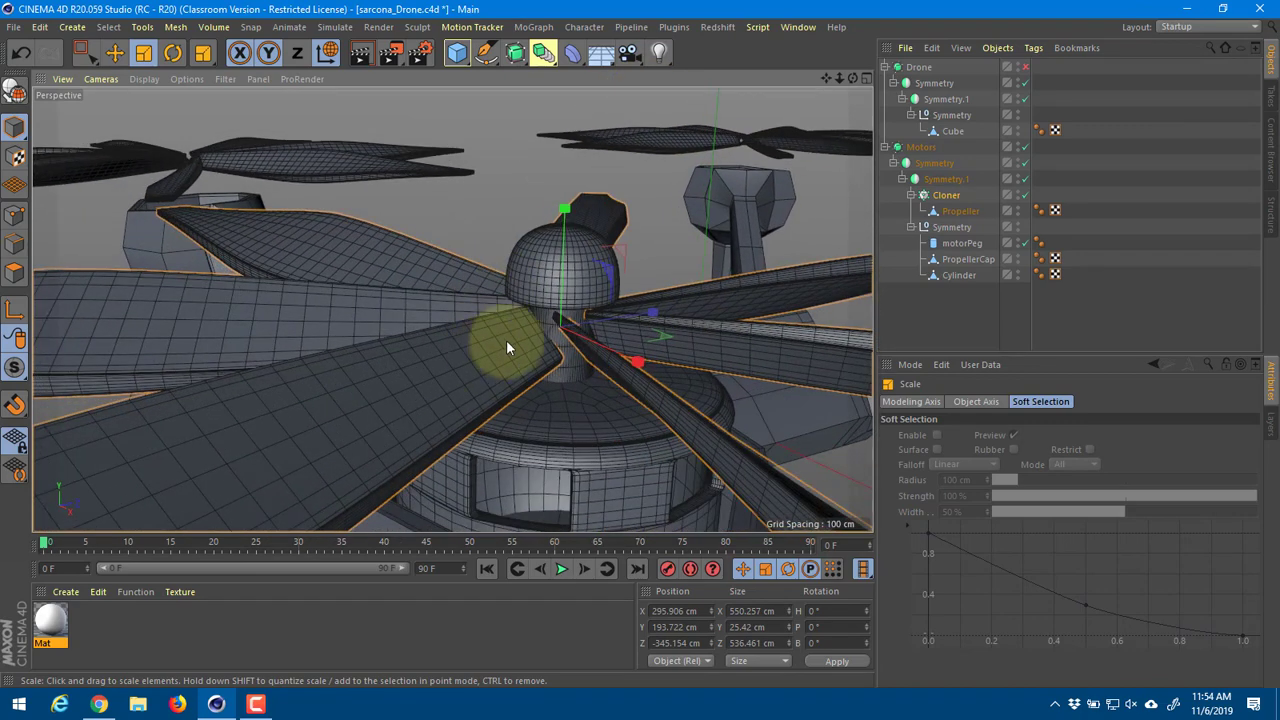
Step: Lower the Cloner to about Y 192 cm and reduce its radius to 129.945 cm
{"action": "key", "text": "e"}
{"action": "left_click_drag", "start_coordinate": [560, 220], "coordinate": [651, 330]}
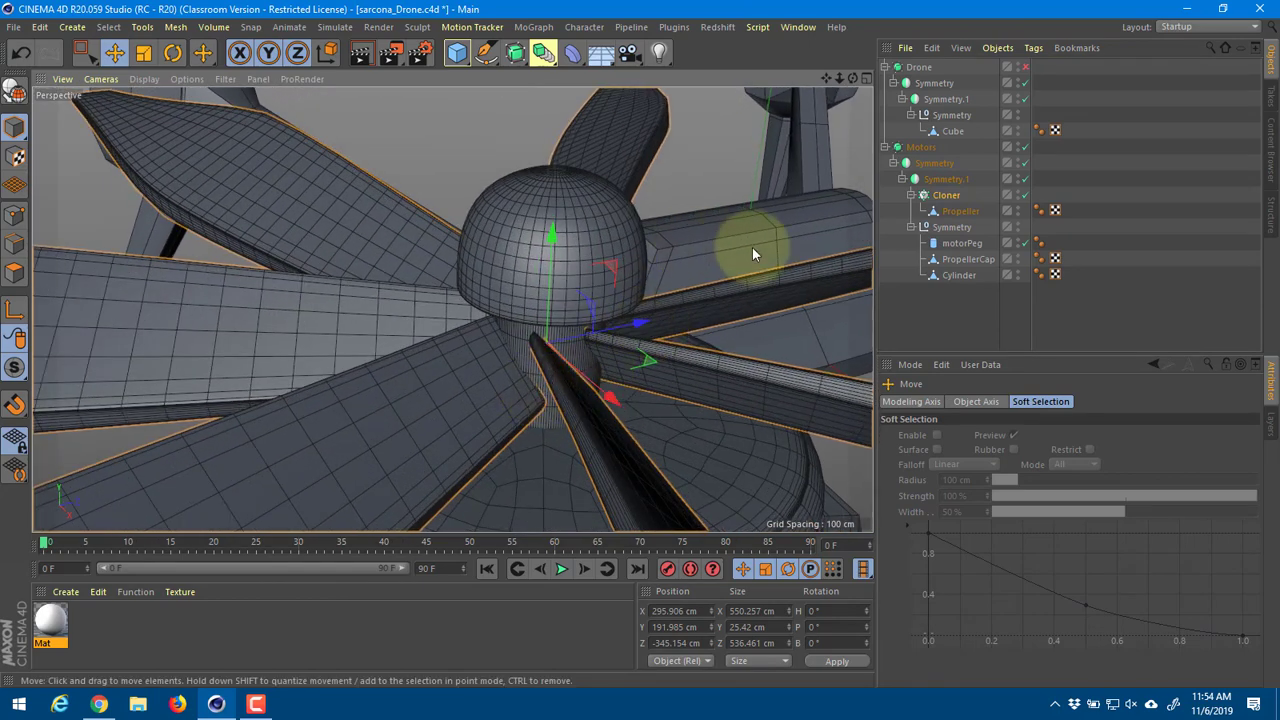
{"action": "left_click", "coordinate": [948, 195]}
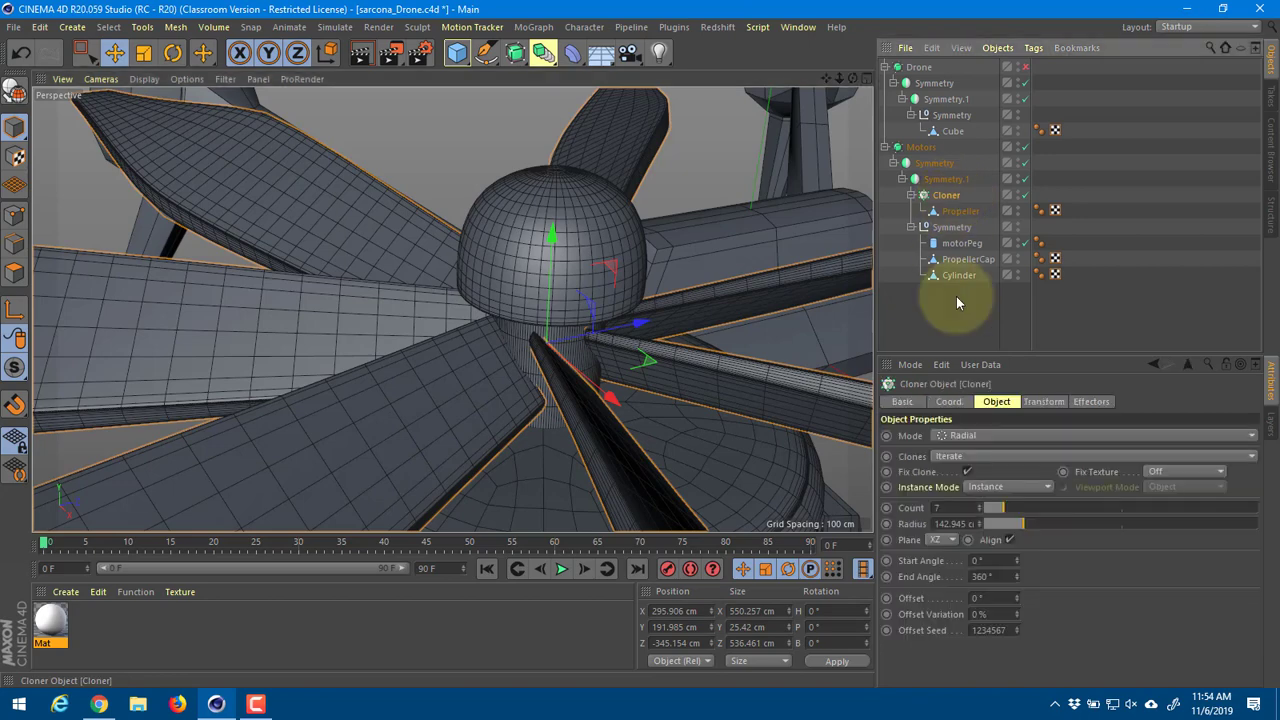
{"action": "left_click_drag", "start_coordinate": [984, 528], "coordinate": [972, 515]}
{"action": "left_click_drag", "start_coordinate": [683, 353], "coordinate": [890, 380], "text": "alt"}
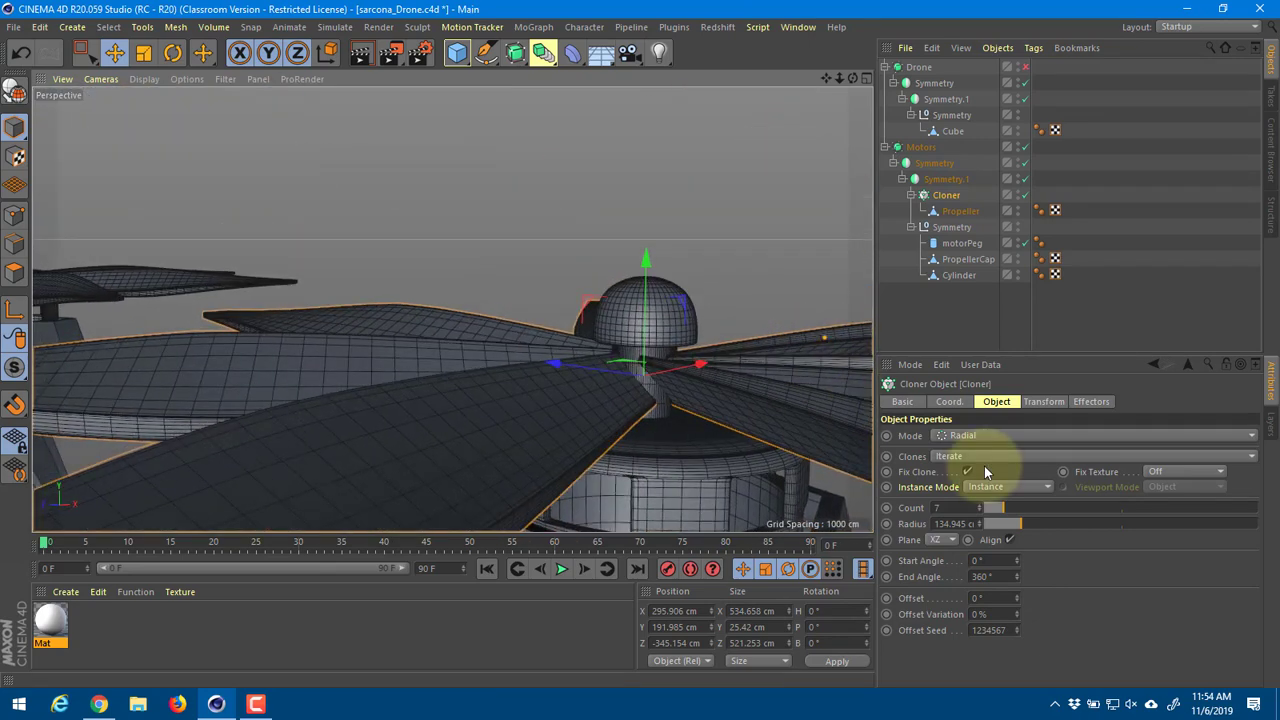
{"action": "left_click_drag", "start_coordinate": [982, 530], "coordinate": [986, 523]}
{"action": "left_click_drag", "start_coordinate": [741, 322], "coordinate": [534, 201], "text": "alt"}
Step: Apply the Mat material to the Drone and Motors objects
{"action": "left_click_drag", "start_coordinate": [754, 191], "coordinate": [724, 243], "text": "alt"}
{"action": "left_click_drag", "start_coordinate": [50, 618], "coordinate": [916, 67]}
{"action": "mouse_move", "coordinate": [50, 620]}
{"action": "left_mouse_down"}
{"action": "mouse_move", "coordinate": [1092, 264]}
{"action": "mouse_move", "coordinate": [930, 150]}
{"action": "left_mouse_up"}
Step: Render the whole drone to the Picture Viewer, inspect the propellers and put the viewer away
{"action": "left_click_drag", "start_coordinate": [681, 240], "coordinate": [692, 355], "text": "alt"}
{"action": "key", "text": "shift+r"}
{"action": "left_click_drag", "start_coordinate": [635, 112], "coordinate": [436, 63]}
{"action": "left_click_drag", "start_coordinate": [666, 378], "coordinate": [430, 398]}
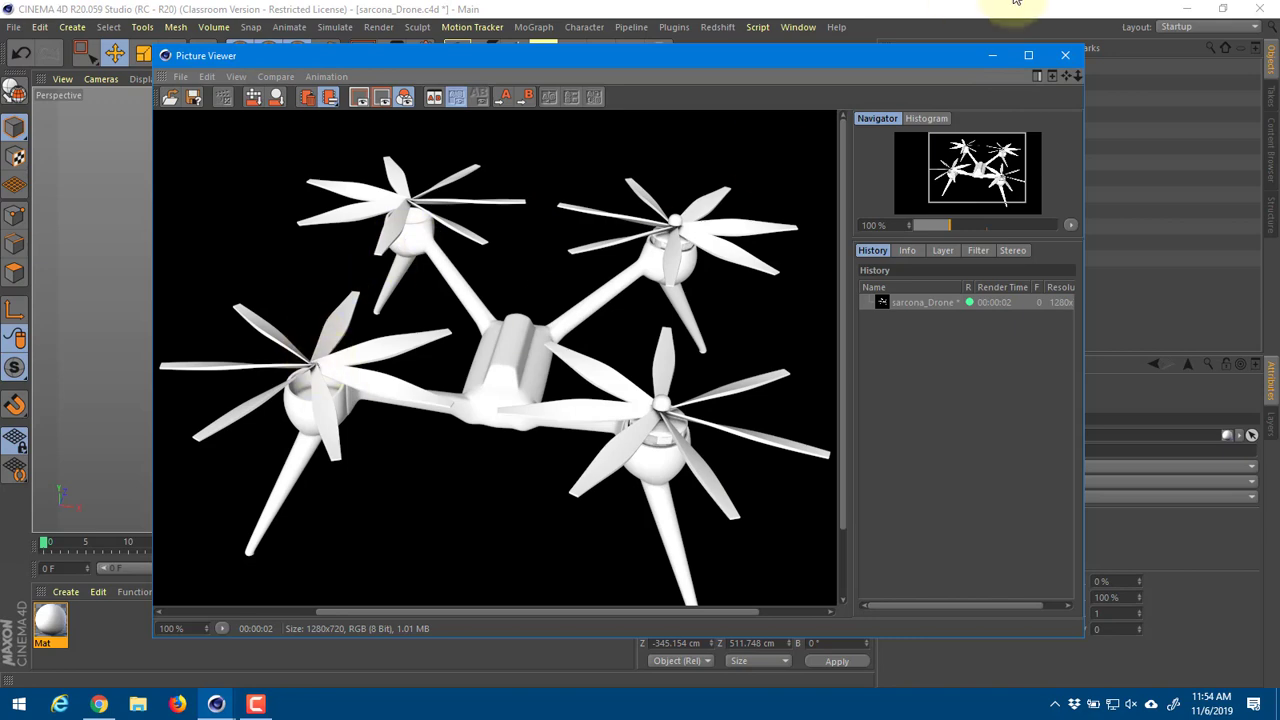
{"action": "left_click", "coordinate": [995, 56]}
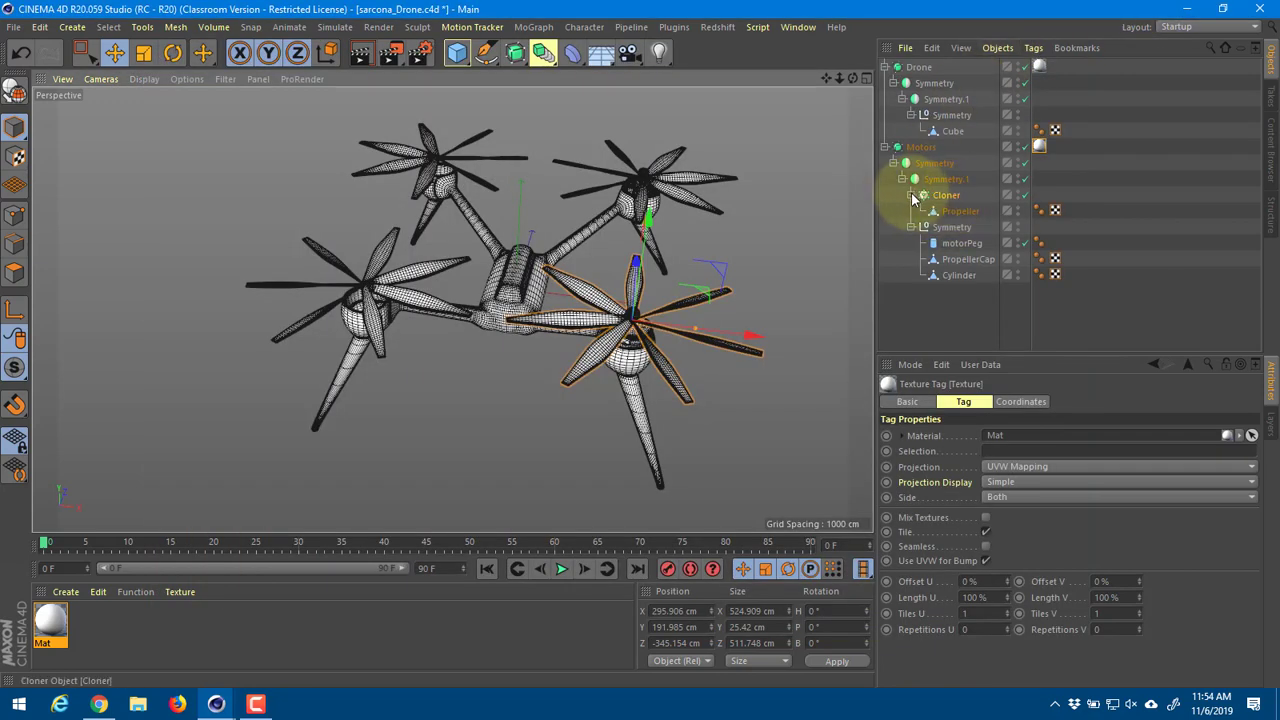
Step: Move the Cloner into the Motors' inner Symmetry null, render the drone again and inspect the propellers up close
{"action": "left_click_drag", "start_coordinate": [934, 195], "coordinate": [944, 224]}
{"action": "key", "text": "shift+r"}
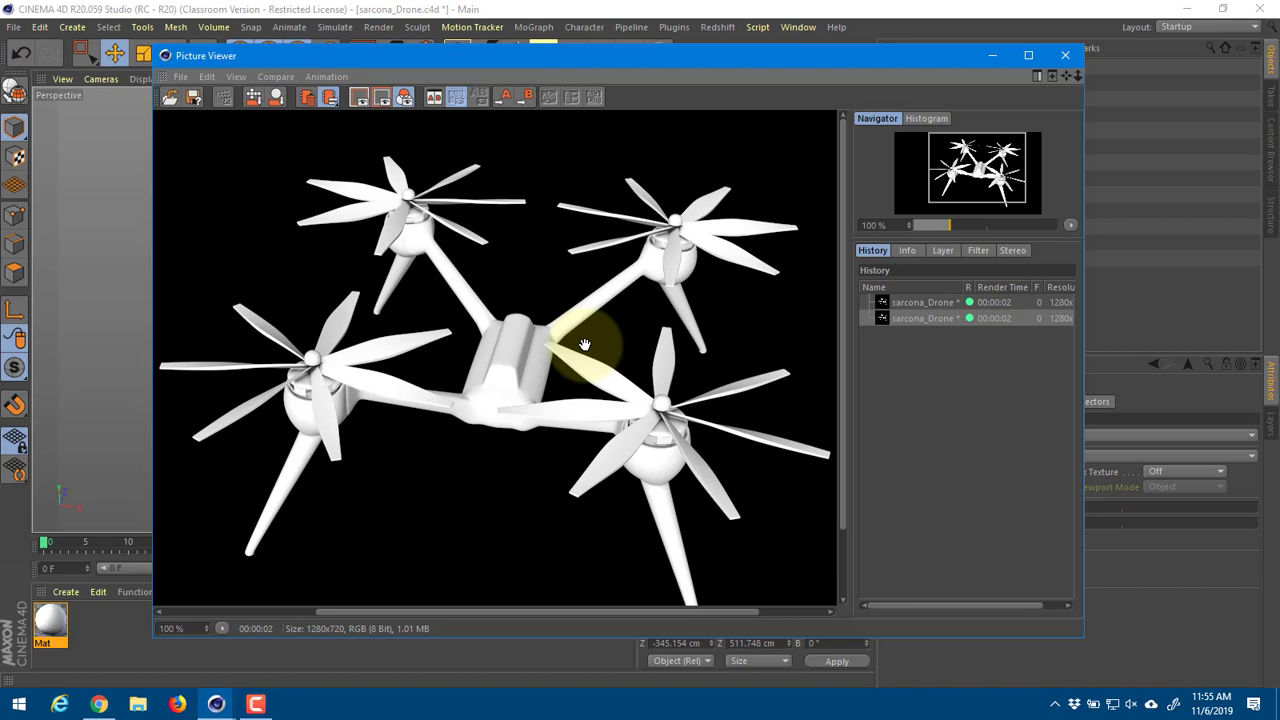
{"action": "left_click", "coordinate": [150, 424]}
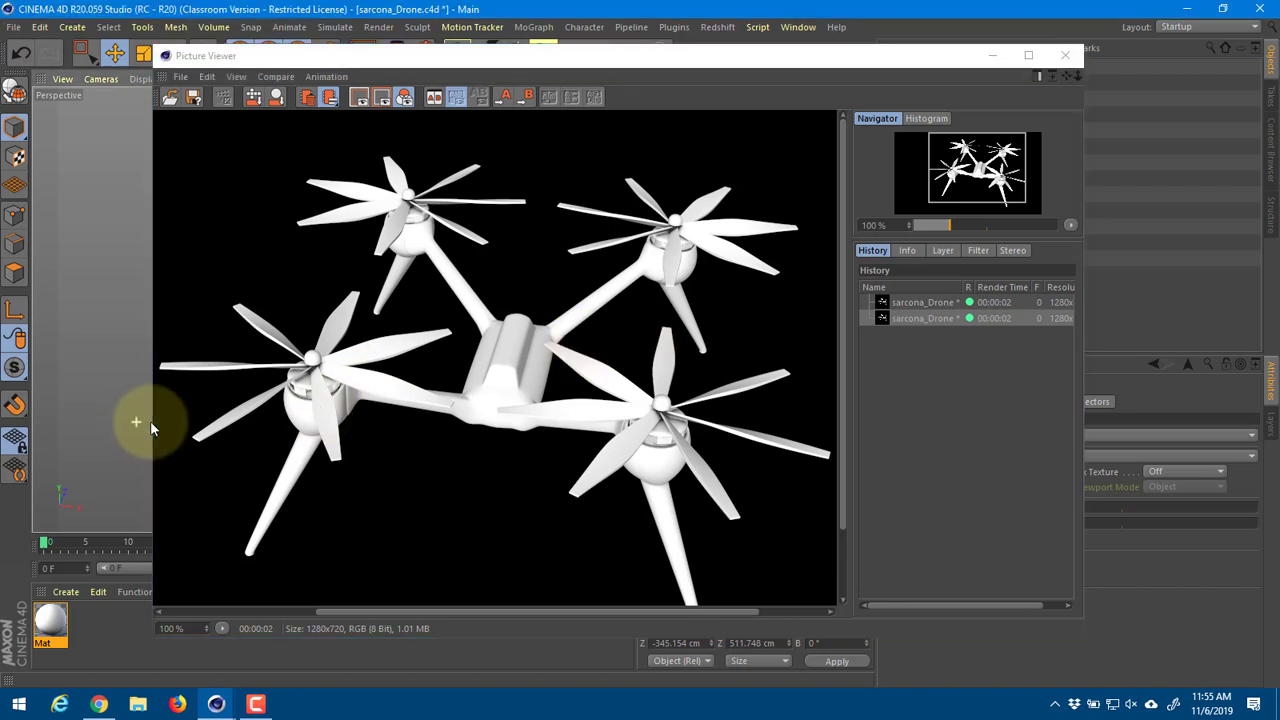
{"action": "left_click", "coordinate": [290, 417]}
{"action": "scroll", "coordinate": [300, 400], "scroll_direction": "up", "scroll_amount": 3}
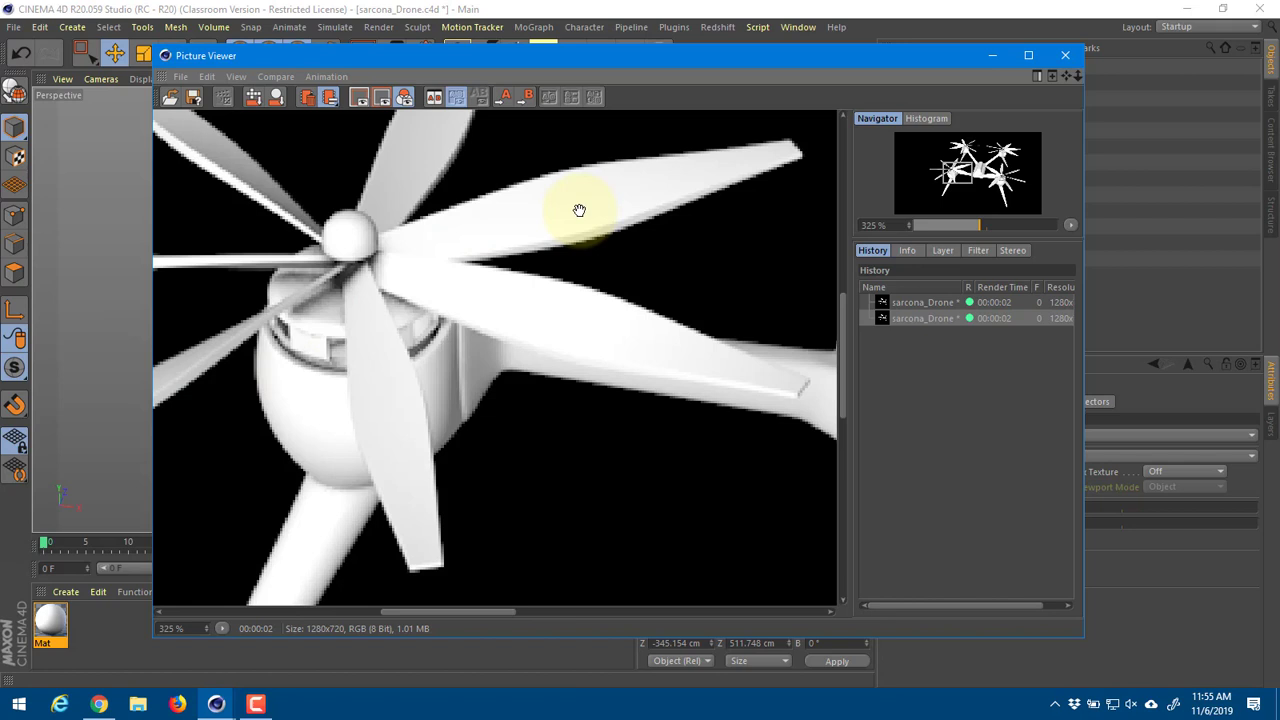
{"action": "scroll", "coordinate": [579, 210], "scroll_direction": "down", "scroll_amount": 6}
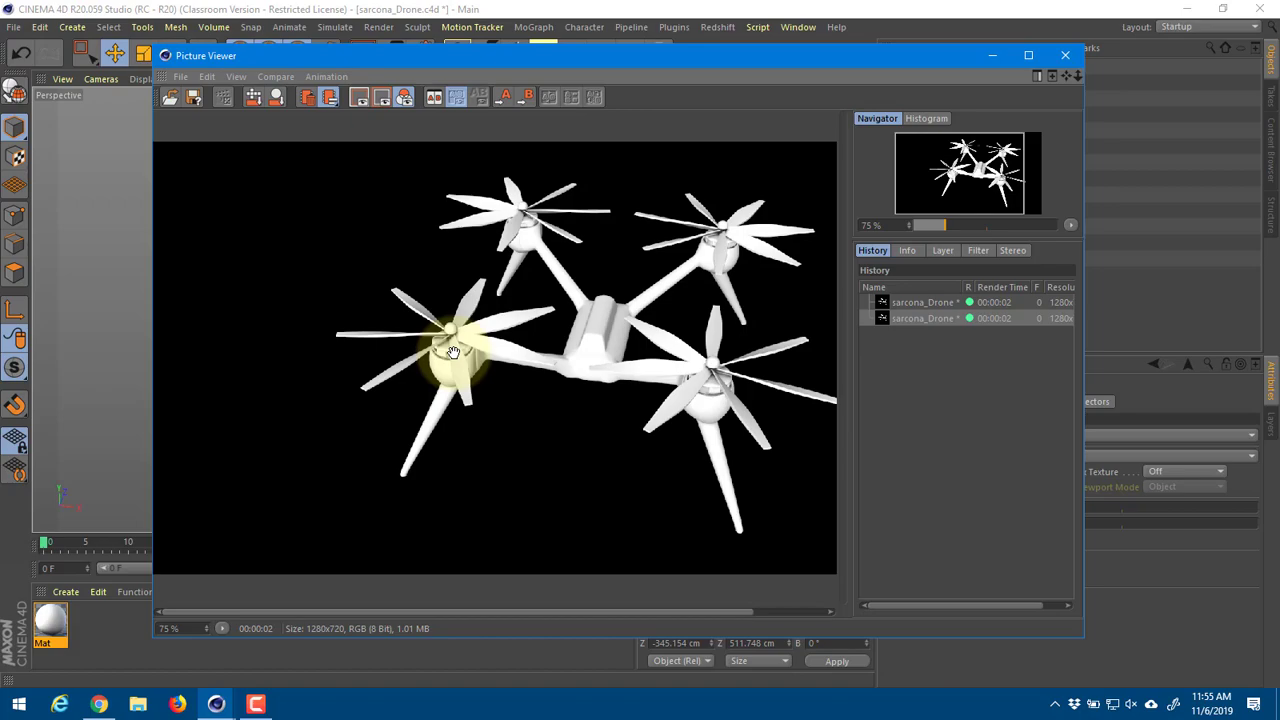
Step: Switch to Chrome and search Google Images for "drone"
{"action": "key", "text": "alt+Tab"}
{"action": "key", "text": "Tab"}
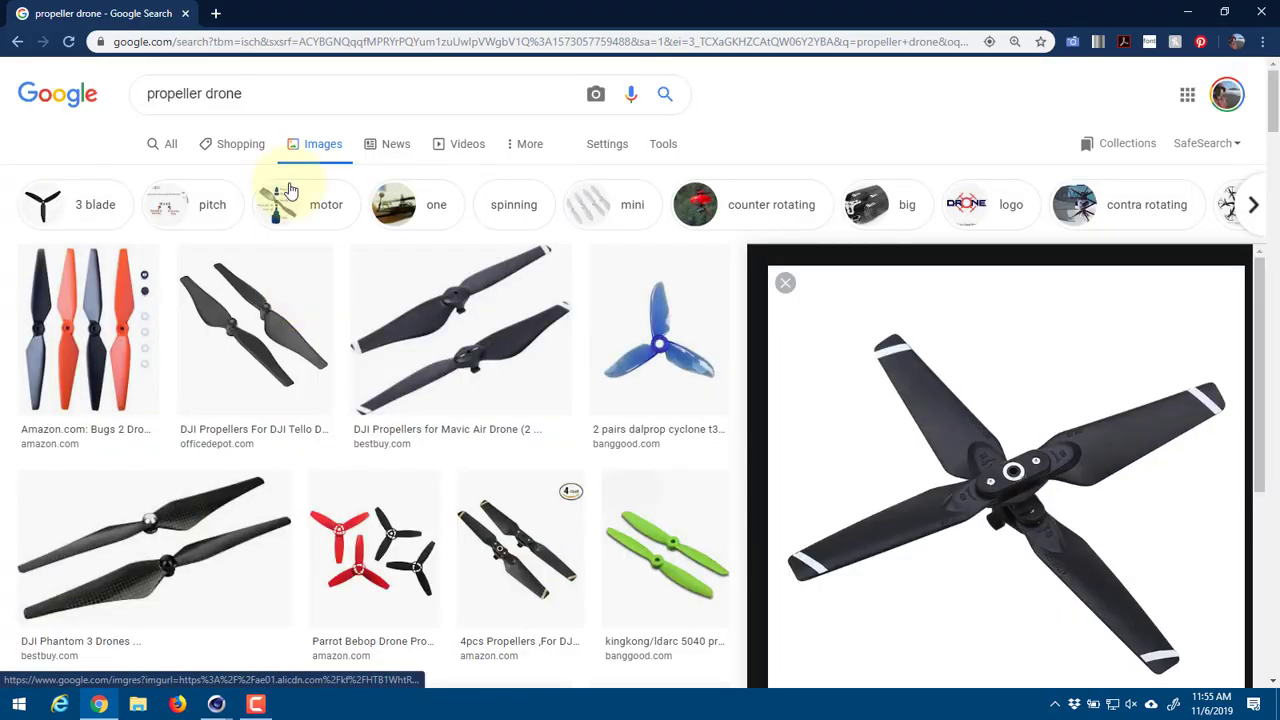
{"action": "left_click", "coordinate": [280, 95]}
{"action": "double_click", "coordinate": [274, 97]}
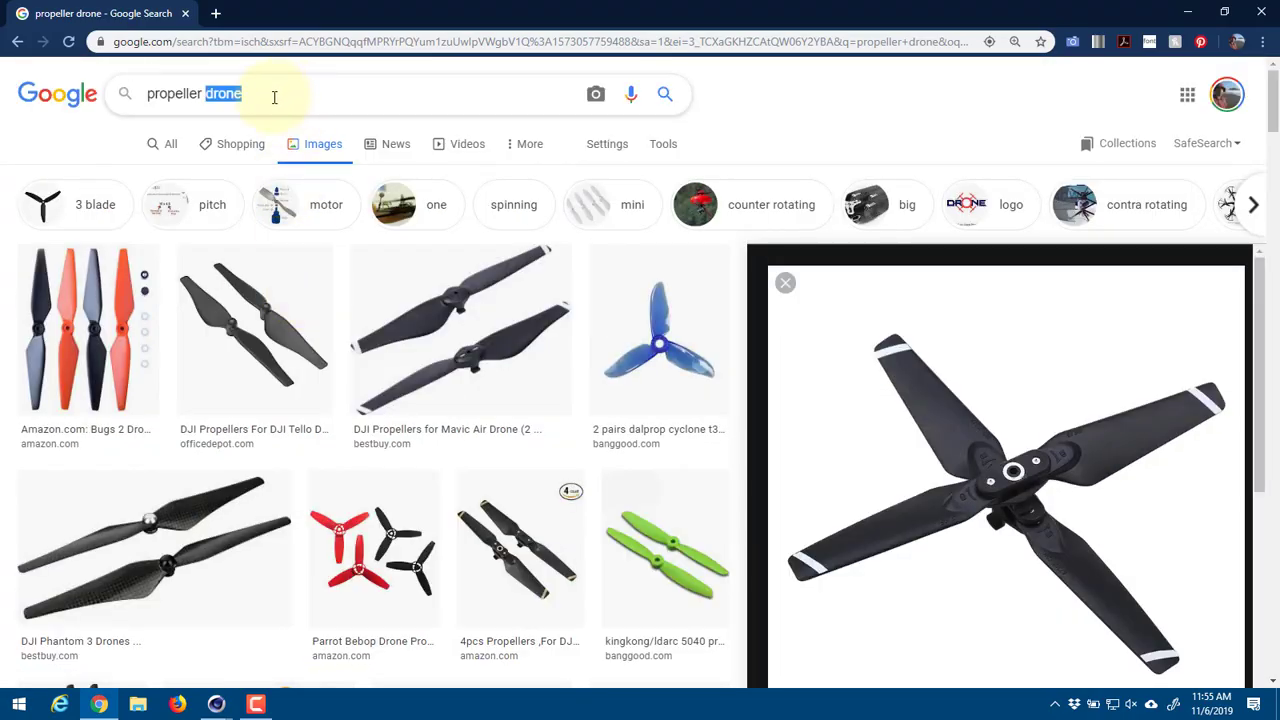
{"action": "key", "text": "BackSpace"}
{"action": "key", "text": "BackSpace"}
{"action": "key", "text": "BackSpace"}
{"action": "key", "text": "BackSpace"}
{"action": "key", "text": "BackSpace"}
{"action": "key", "text": "BackSpace"}
{"action": "key", "text": "BackSpace"}
{"action": "key", "text": "BackSpace"}
{"action": "key", "text": "BackSpace"}
{"action": "key", "text": "BackSpace"}
{"action": "key", "text": "BackSpace"}
{"action": "type", "text": "dron"}
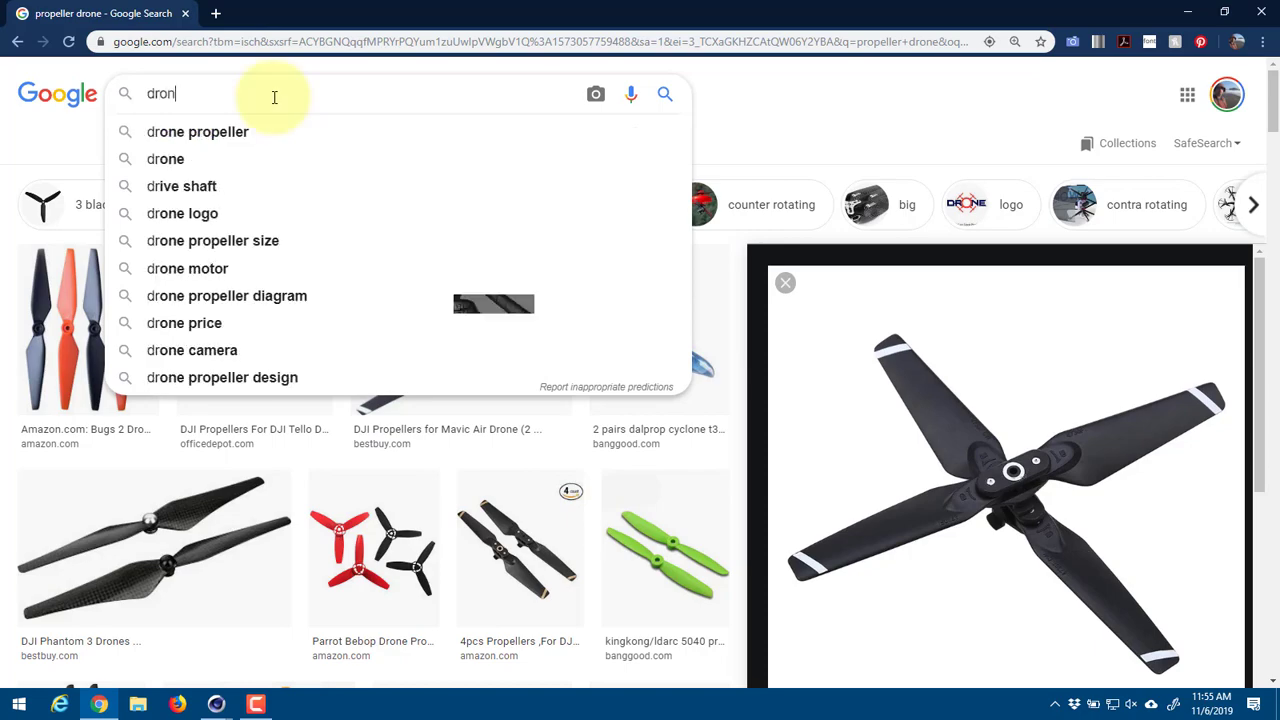
{"action": "type", "text": "e"}
{"action": "key", "text": "Return"}
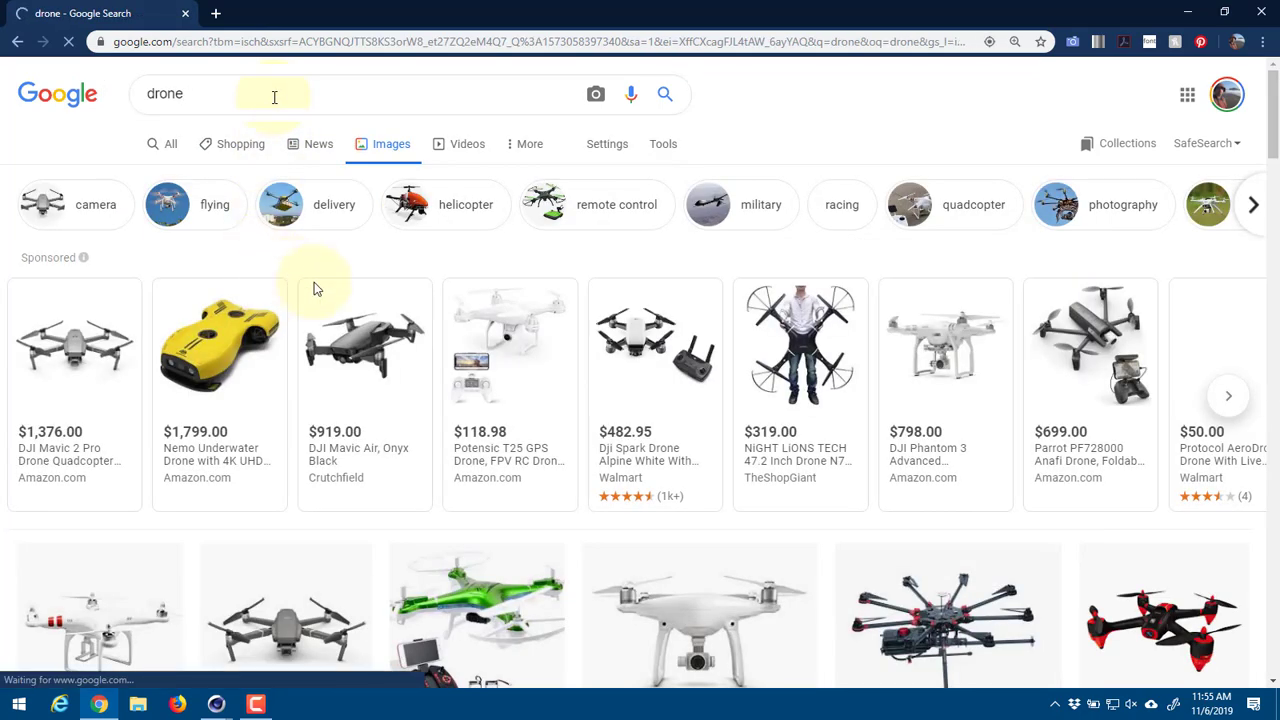
Step: Browse the drone images and open the Raw Audio X2 Camera Drone pictures for reference
{"action": "scroll", "coordinate": [509, 343], "scroll_direction": "down", "scroll_amount": 3}
{"action": "scroll", "coordinate": [414, 503], "scroll_direction": "down", "scroll_amount": 2}
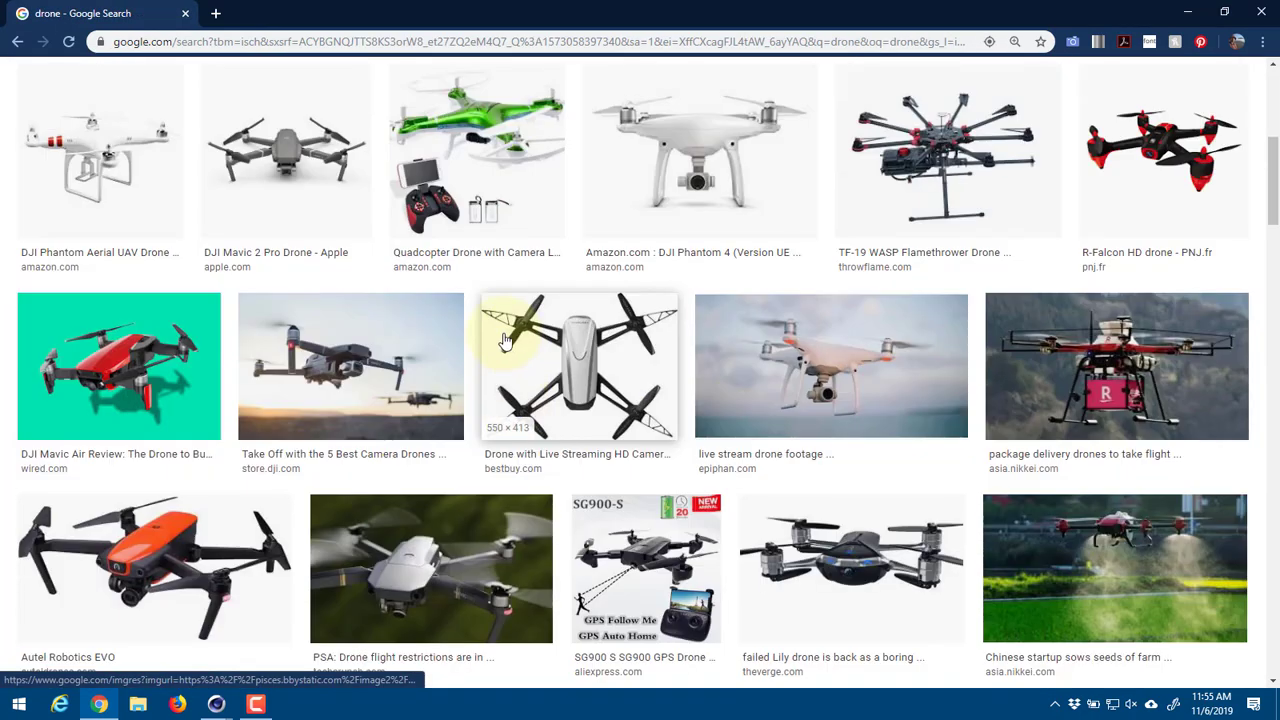
{"action": "scroll", "coordinate": [400, 309], "scroll_direction": "up", "scroll_amount": 2}
{"action": "scroll", "coordinate": [363, 171], "scroll_direction": "up", "scroll_amount": 3}
{"action": "scroll", "coordinate": [359, 412], "scroll_direction": "down", "scroll_amount": 6}
{"action": "left_click", "coordinate": [343, 366]}
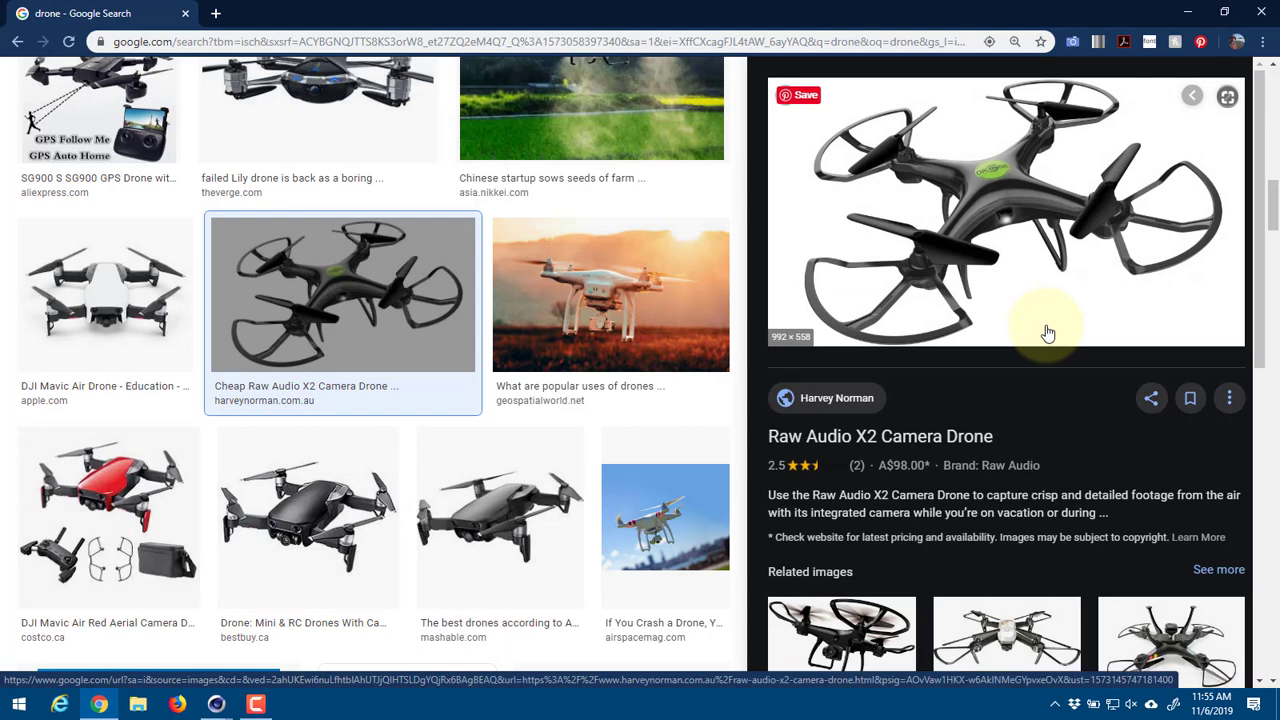
{"action": "scroll", "coordinate": [1000, 400], "scroll_direction": "down", "scroll_amount": 2}
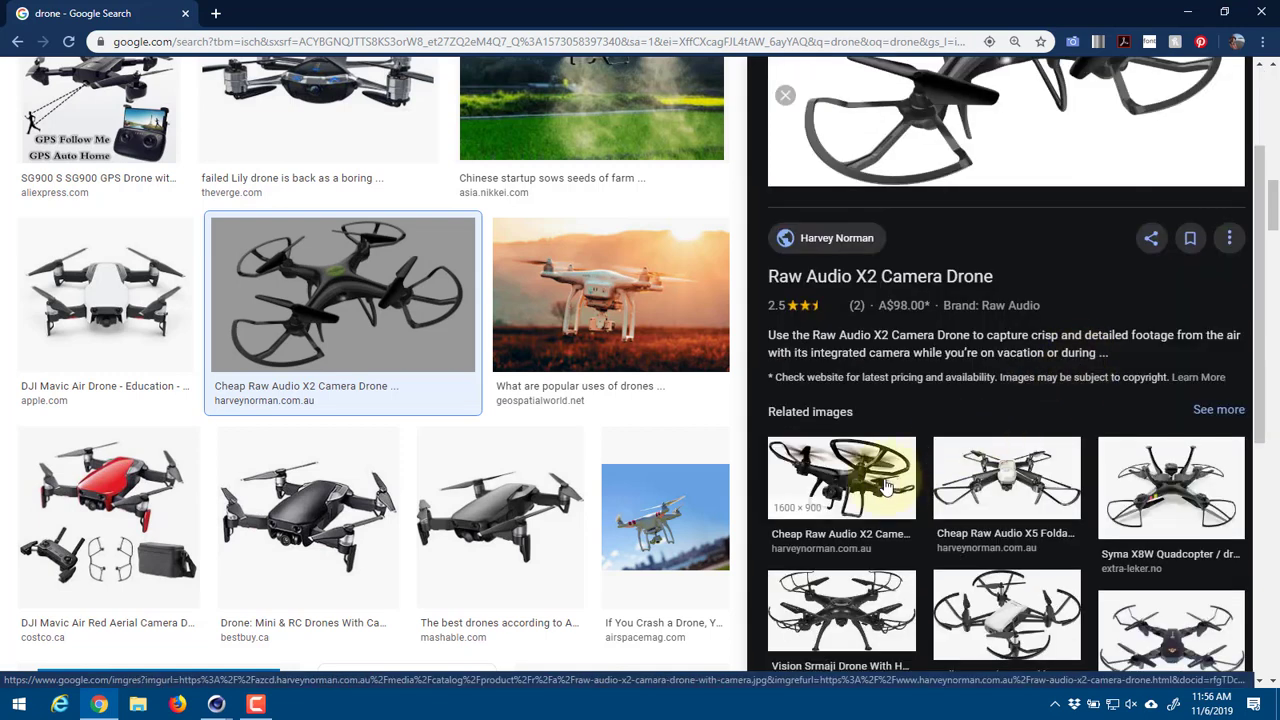
{"action": "left_click", "coordinate": [910, 458]}
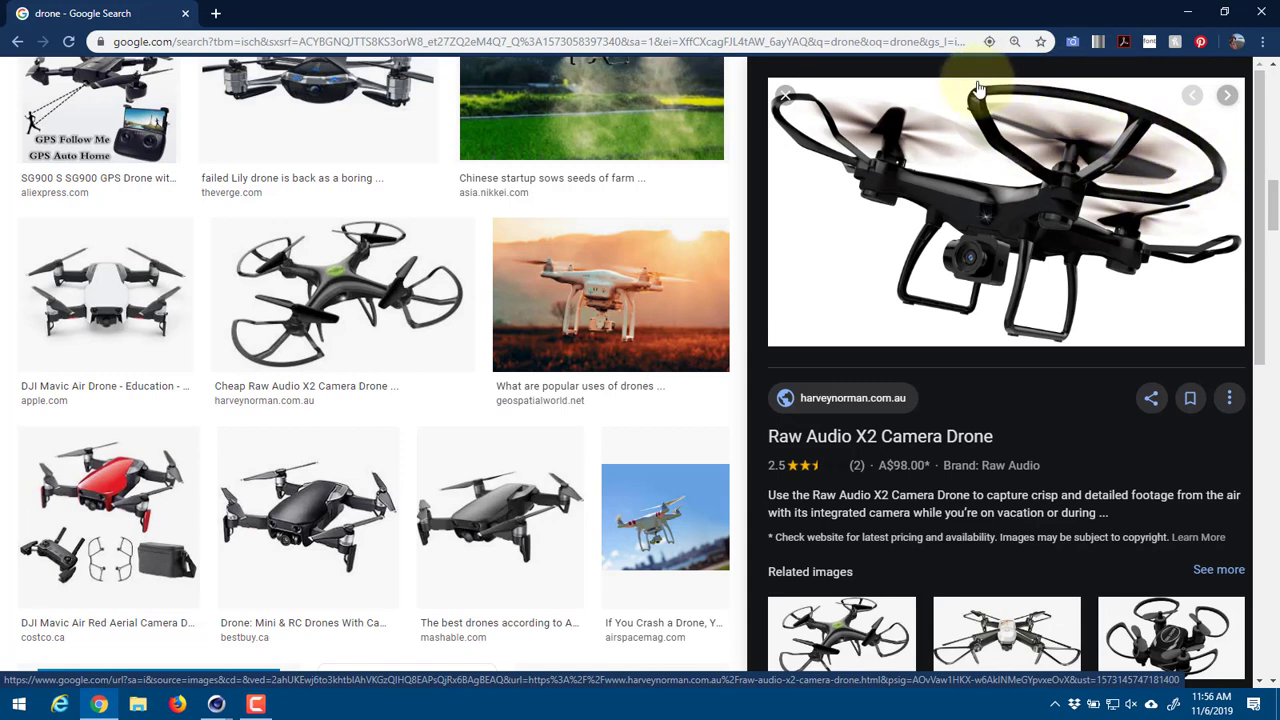
Step: Switch to Cinema 4D and examine the modelled motor housing beneath the propeller up close
{"action": "key", "text": "alt+Tab"}
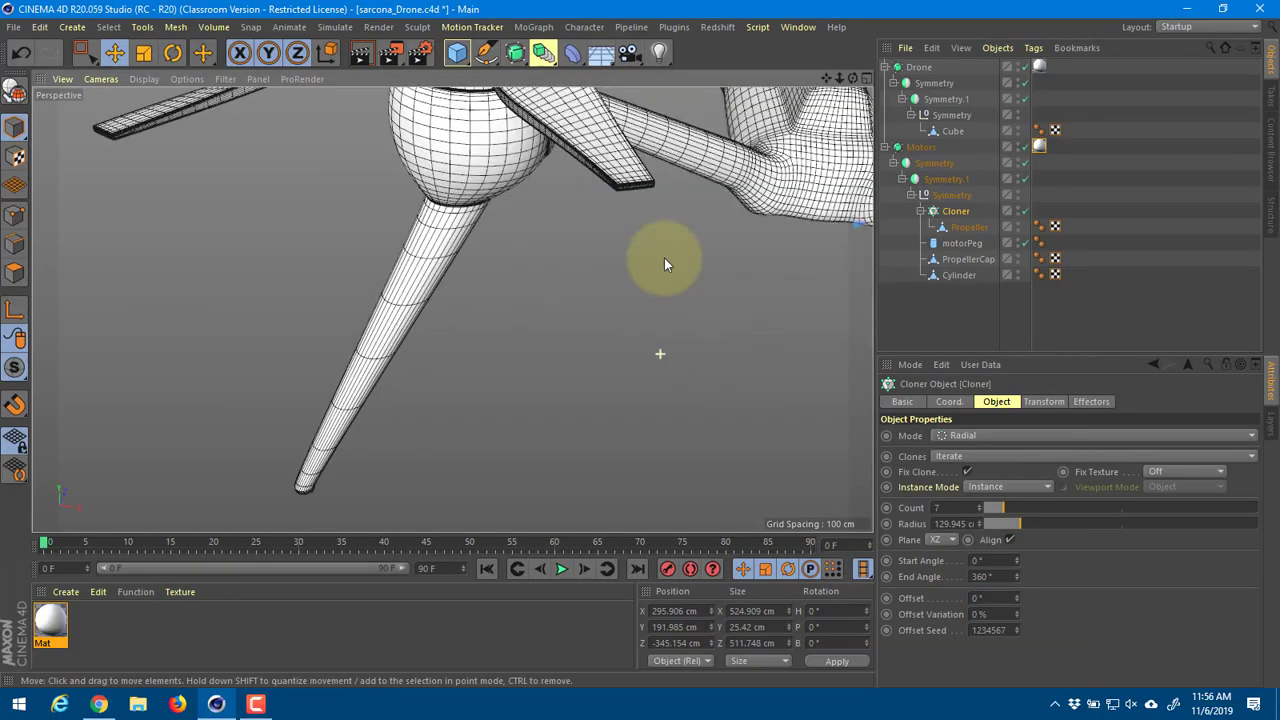
{"action": "left_click_drag", "start_coordinate": [664, 258], "coordinate": [620, 340], "text": "alt"}
{"action": "scroll", "coordinate": [620, 340], "scroll_direction": "up", "scroll_amount": 4}
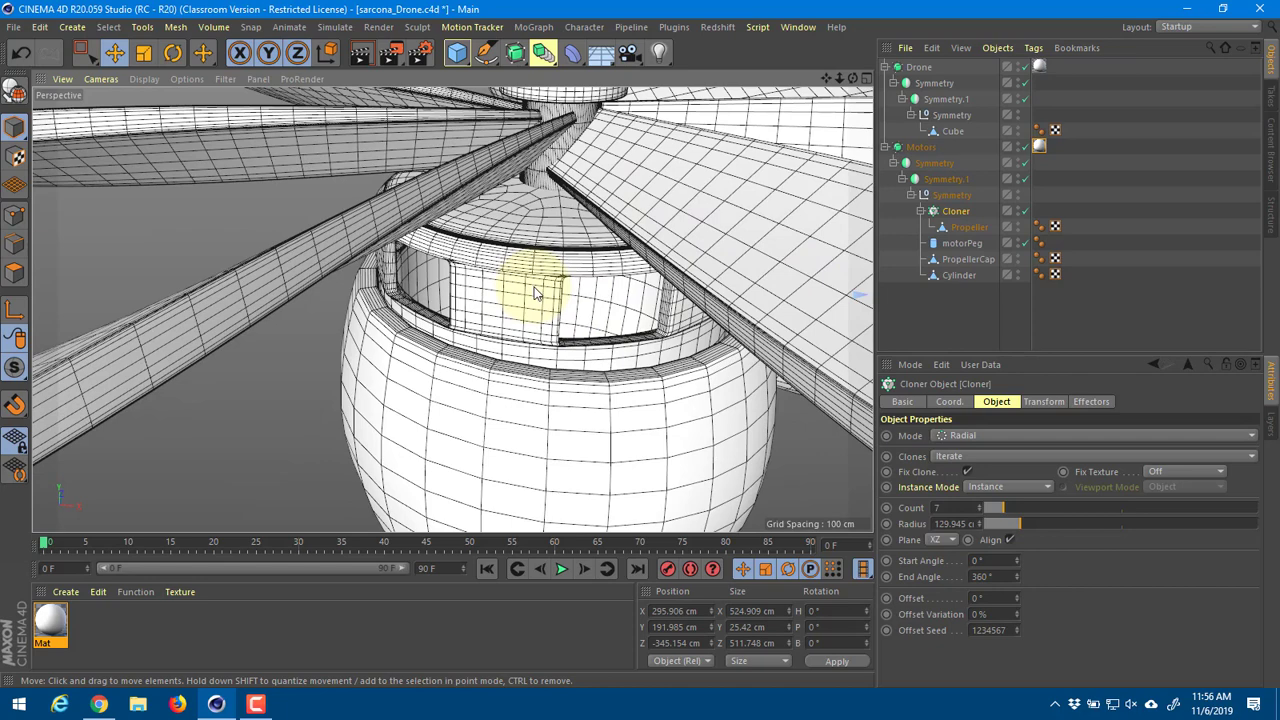
Step: Switch to Chrome, study the Raw Audio X2 drone and open the related Vision Srmaji drone image
{"action": "key", "text": "alt+Tab"}
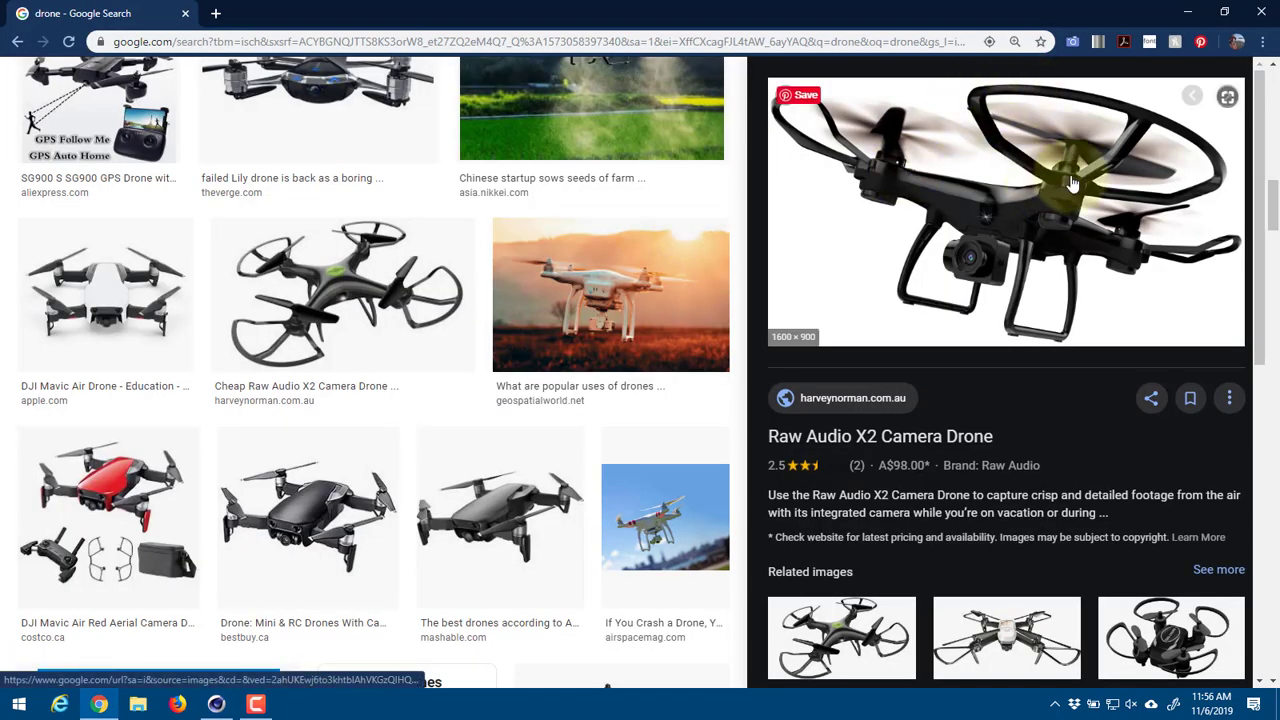
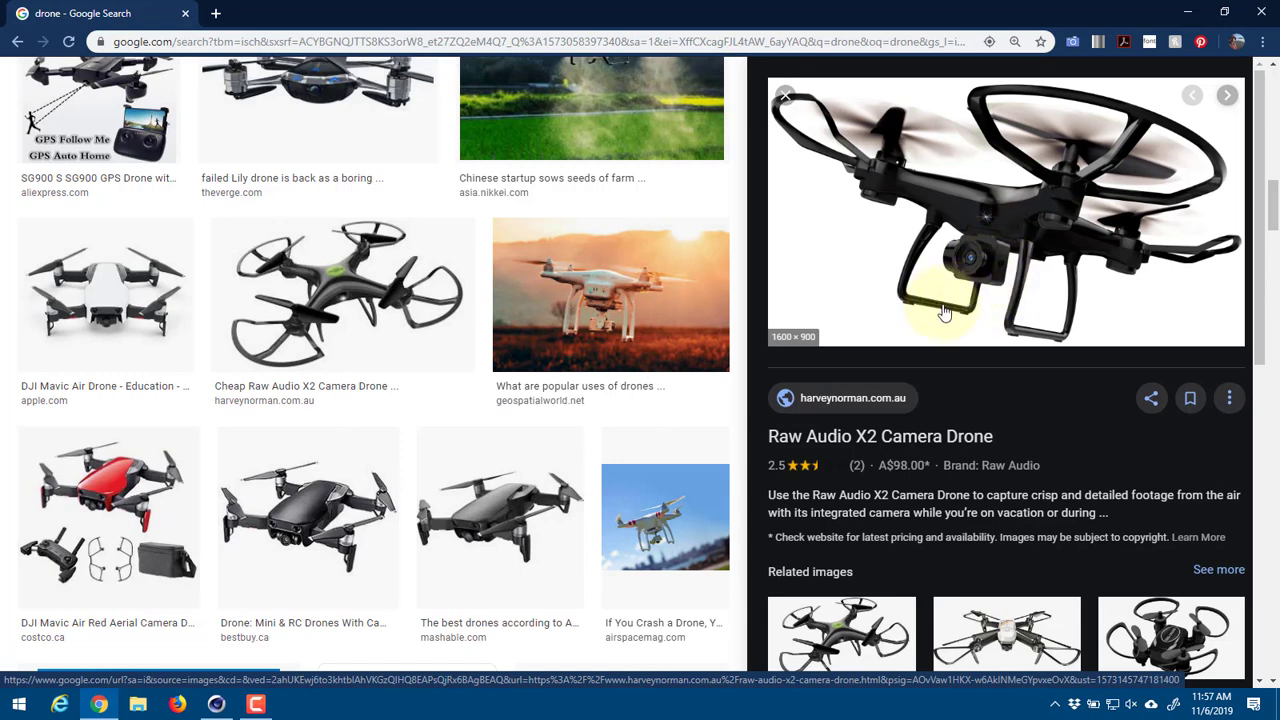
{"action": "scroll", "coordinate": [944, 313], "scroll_direction": "down", "scroll_amount": 6}
{"action": "left_click", "coordinate": [789, 400]}
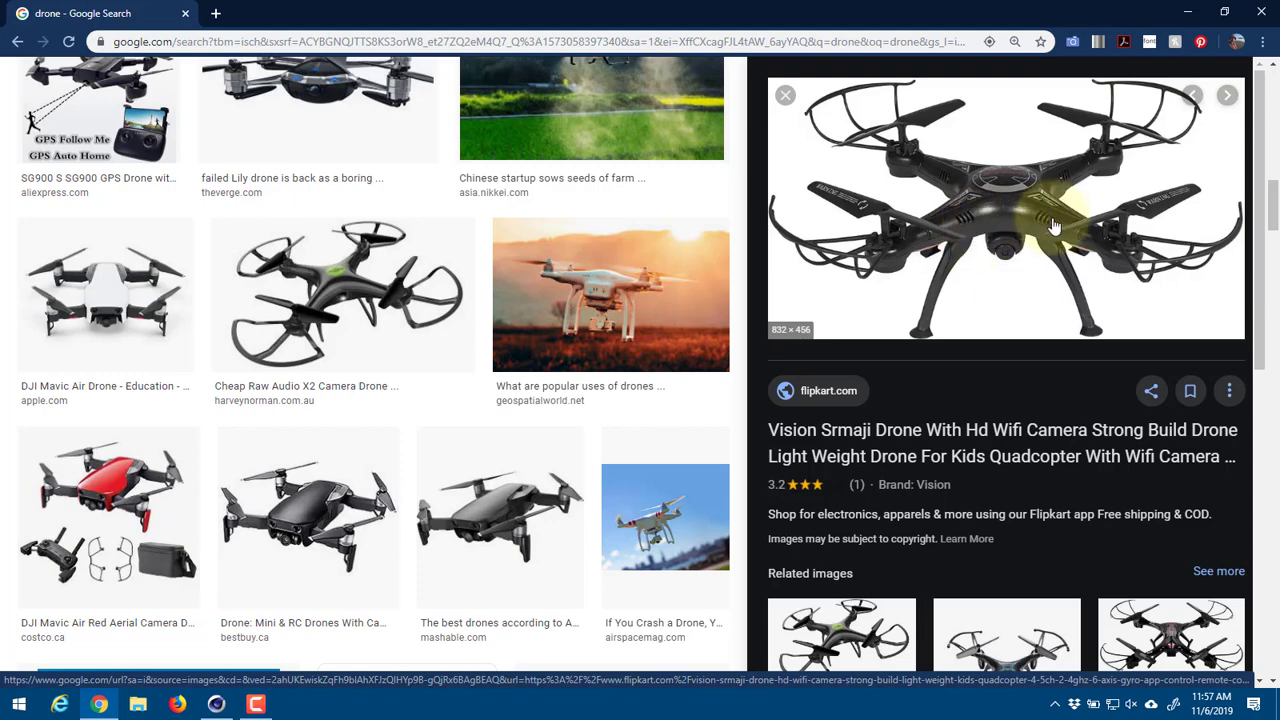
Step: Switch to Cinema 4D, examine the drone's body and arms, and select the Drone subdivision surface
{"action": "key", "text": "alt+Tab"}
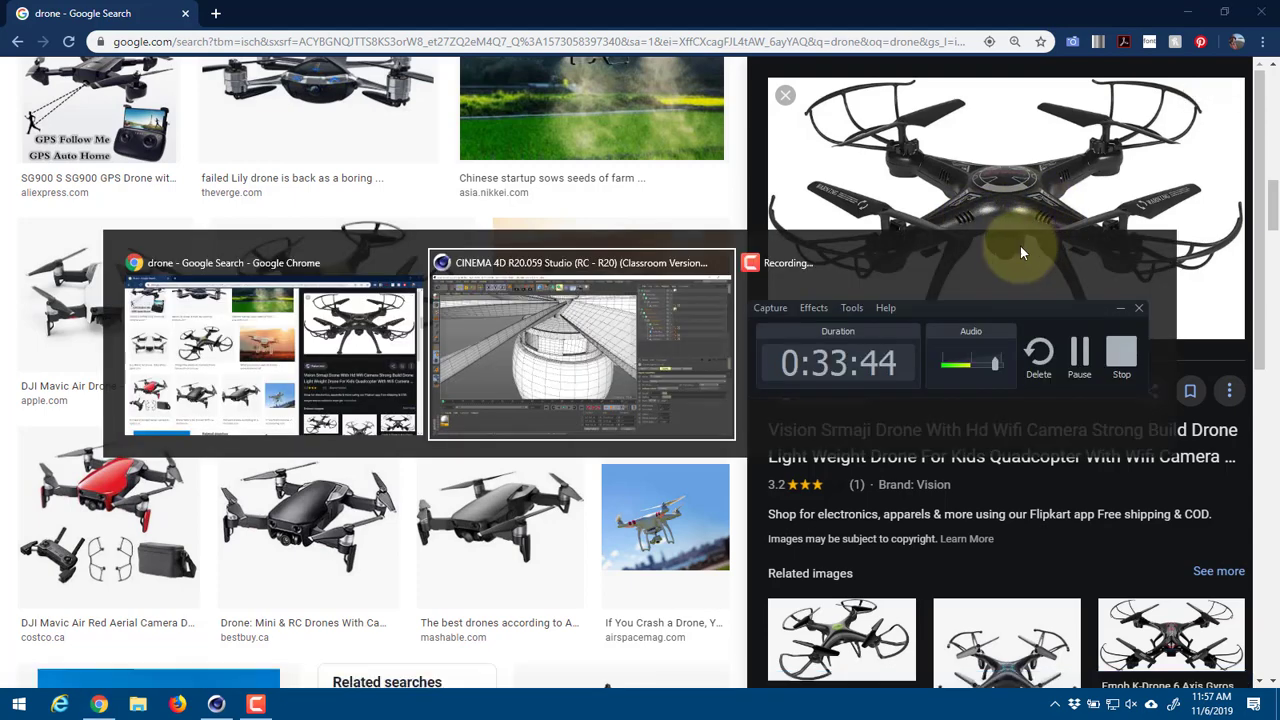
{"action": "right_click_drag", "start_coordinate": [663, 323], "coordinate": [538, 340], "text": "alt"}
{"action": "left_click_drag", "start_coordinate": [538, 340], "coordinate": [507, 352], "text": "alt"}
{"action": "left_click_drag", "start_coordinate": [444, 395], "coordinate": [337, 306], "text": "alt"}
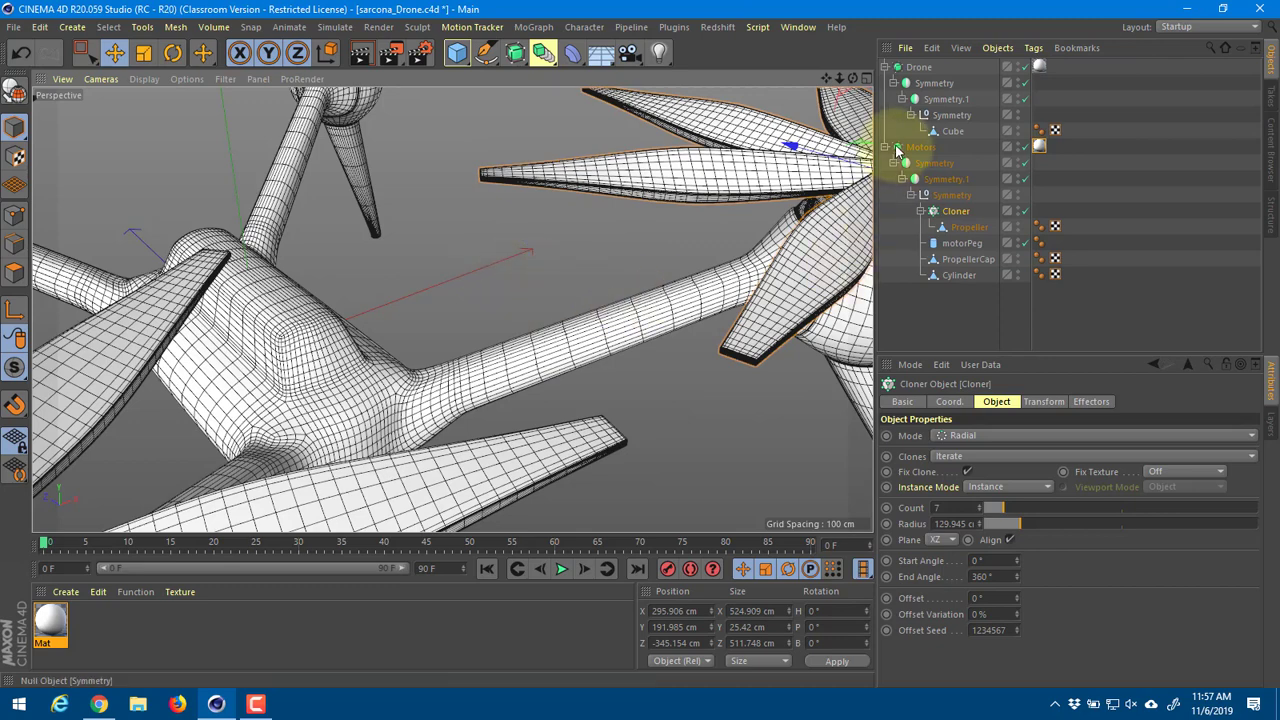
{"action": "left_click", "coordinate": [919, 67]}
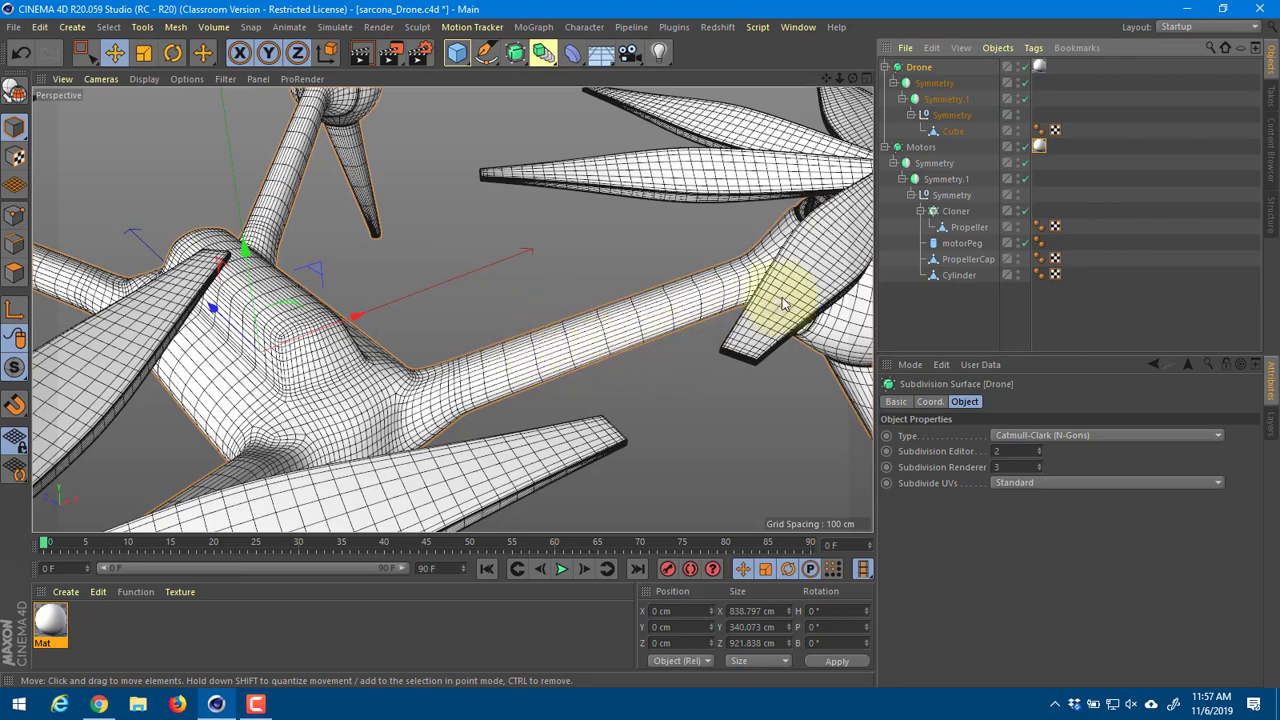
Step: Study the Best Buy and Storm Drone 4 Pro reference images in Chrome and view the whole drone in Cinema 4D
{"action": "key", "text": "alt+Tab"}
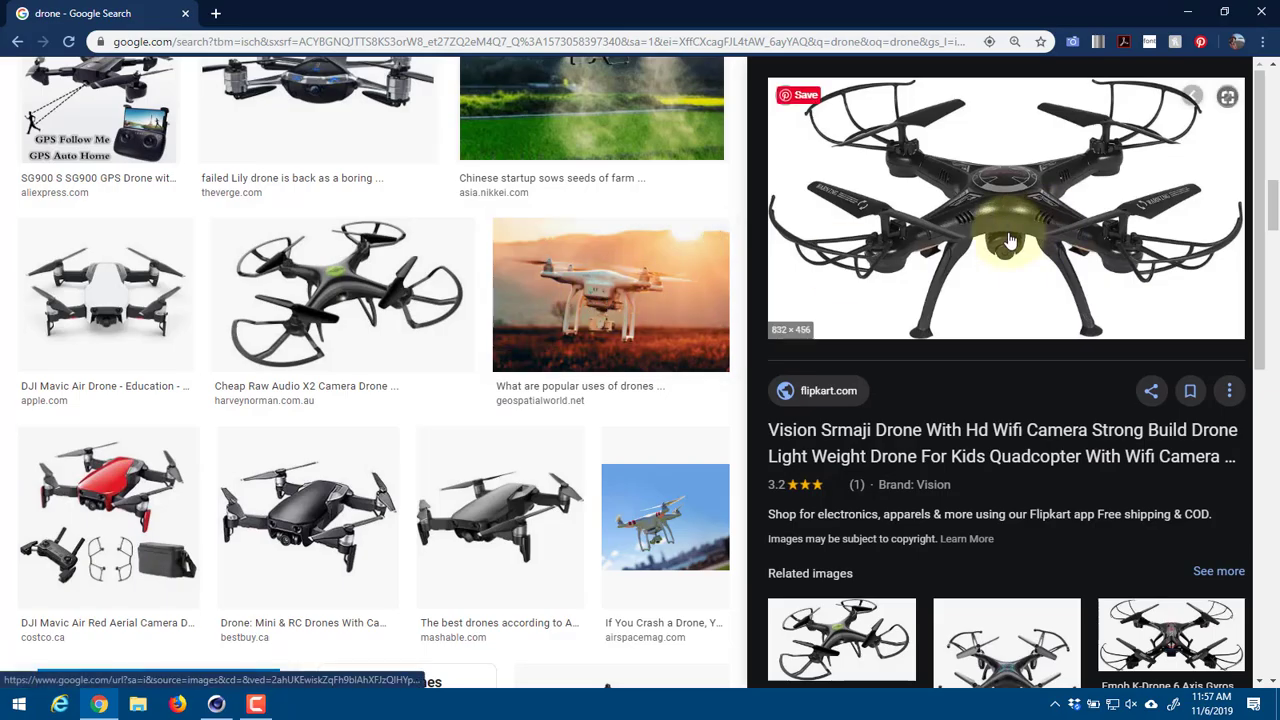
{"action": "scroll", "coordinate": [497, 344], "scroll_direction": "down", "scroll_amount": 2}
{"action": "left_click", "coordinate": [340, 340]}
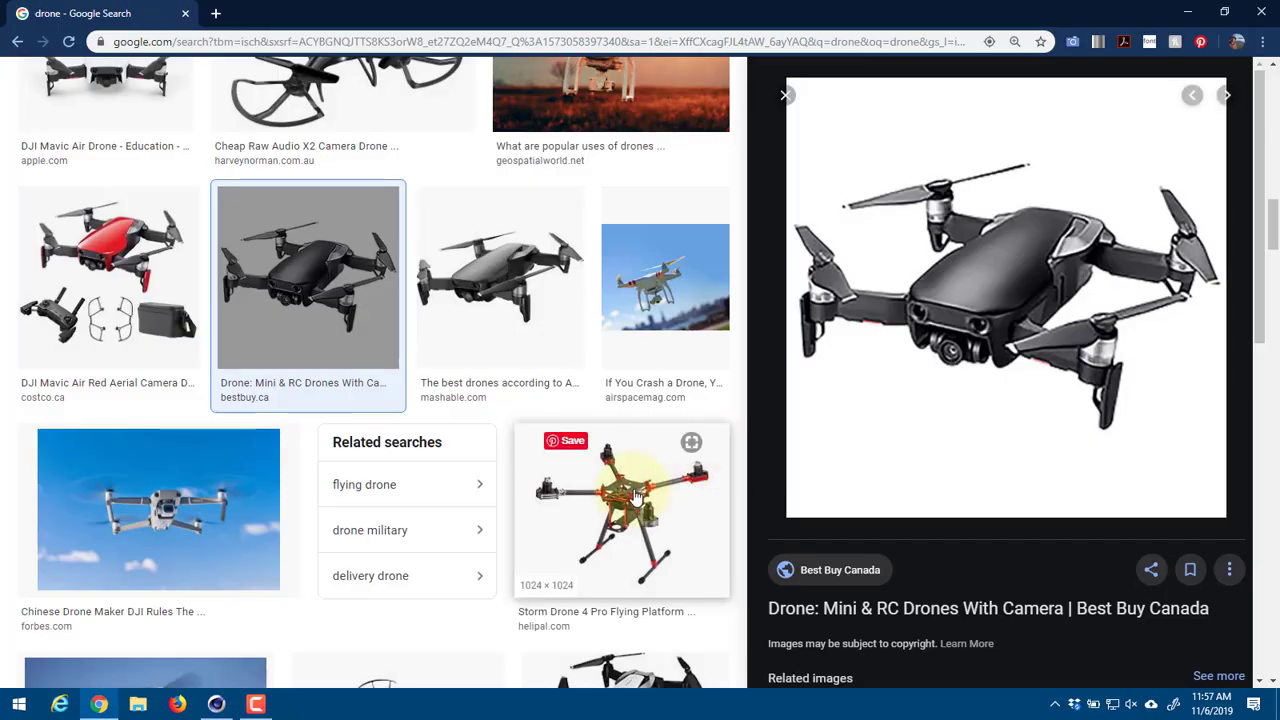
{"action": "left_click", "coordinate": [712, 475]}
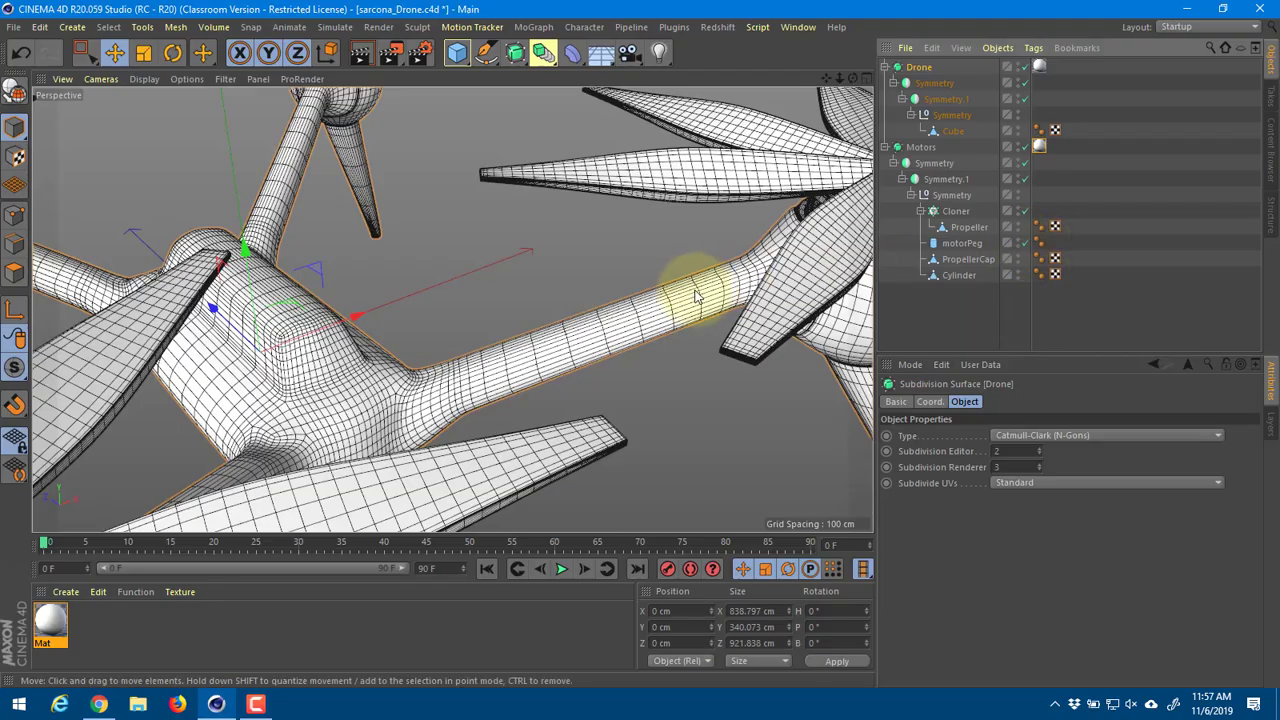
{"action": "left_click_drag", "start_coordinate": [700, 286], "coordinate": [630, 348], "text": "alt"}
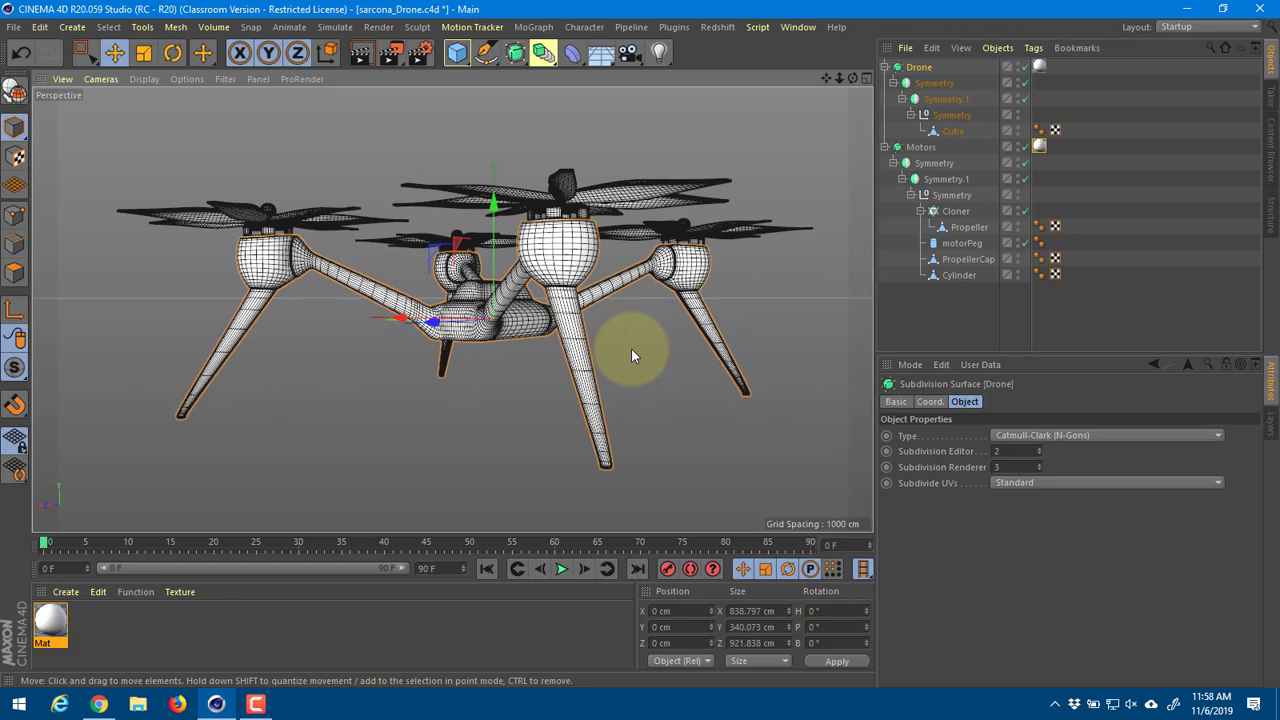
Step: Compare the drone body's base mesh with its smoothed form by turning the Drone subdivision surface off and back on
{"action": "left_click_drag", "start_coordinate": [632, 355], "coordinate": [603, 356], "text": "alt"}
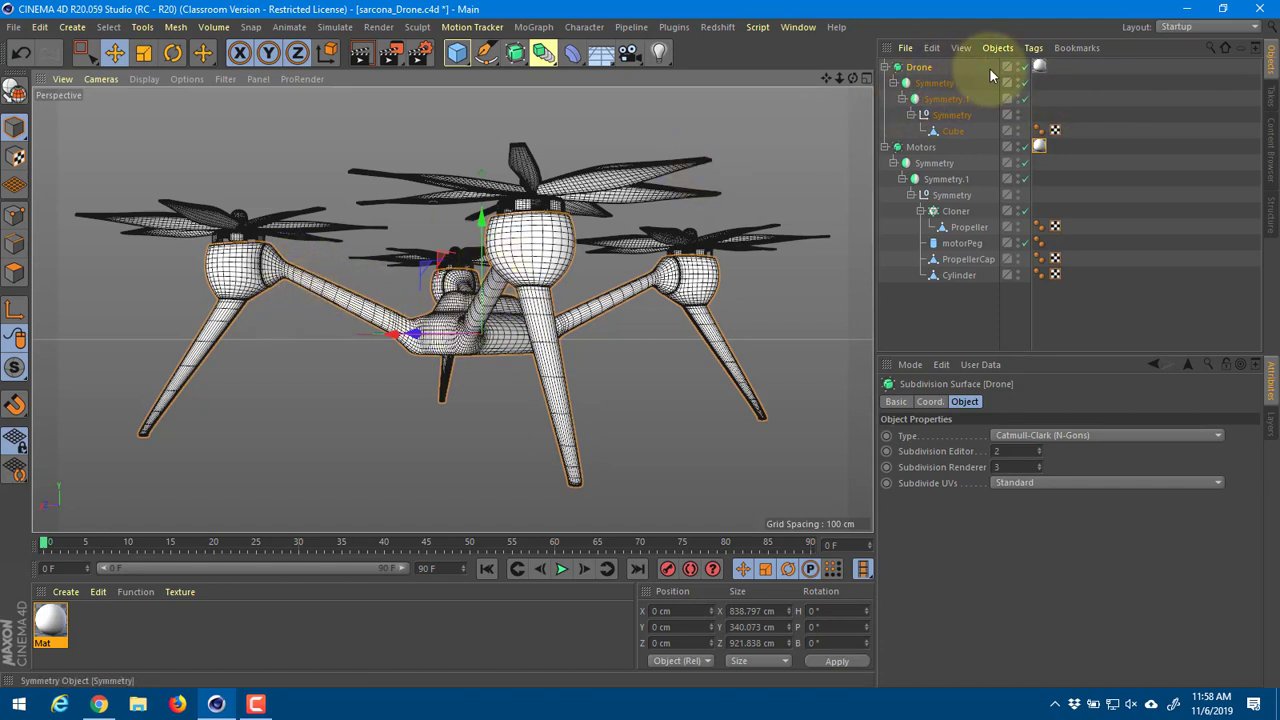
{"action": "left_click", "coordinate": [1024, 67]}
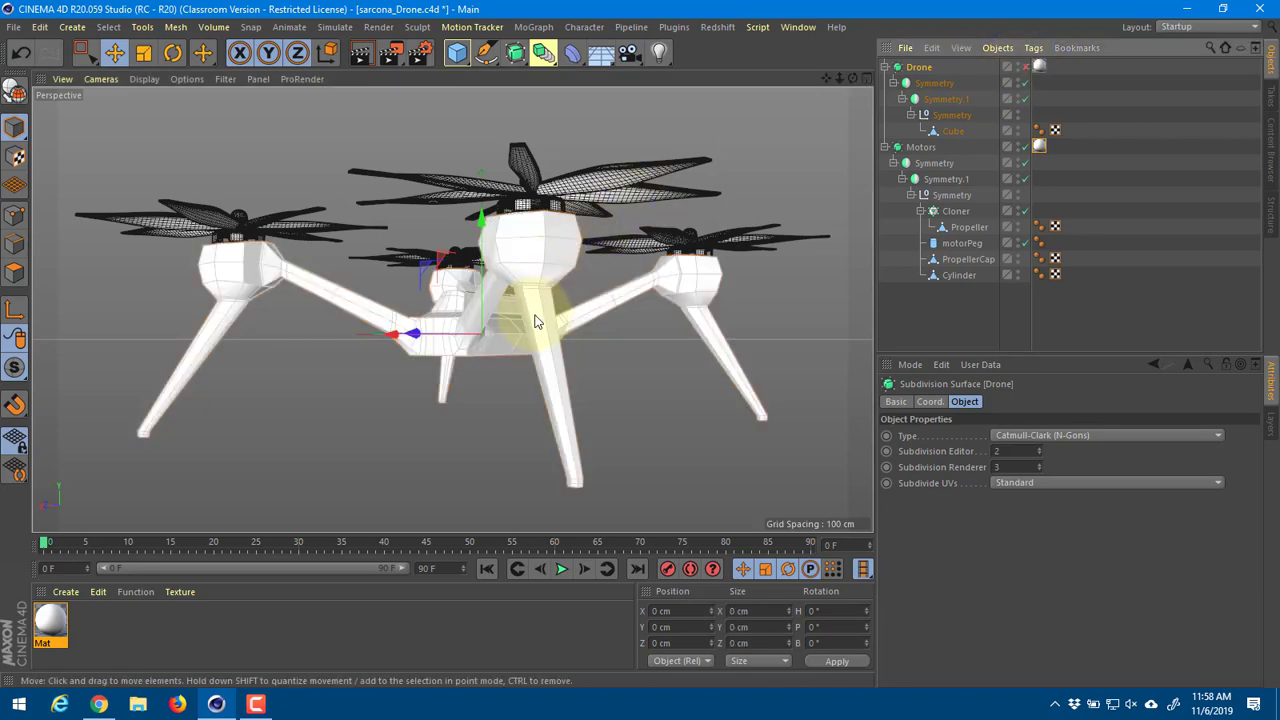
{"action": "left_click", "coordinate": [1025, 68]}
Step: Examine the front motor housing, propeller hub and arm joint up close from several angles
{"action": "left_click_drag", "start_coordinate": [638, 161], "coordinate": [631, 252], "text": "alt"}
{"action": "right_click_drag", "start_coordinate": [628, 251], "coordinate": [671, 275], "text": "alt"}
{"action": "left_click_drag", "start_coordinate": [671, 275], "coordinate": [654, 209], "text": "alt"}
{"action": "right_click_drag", "start_coordinate": [628, 232], "coordinate": [683, 243], "text": "alt"}
{"action": "left_click_drag", "start_coordinate": [683, 248], "coordinate": [465, 287], "text": "alt"}
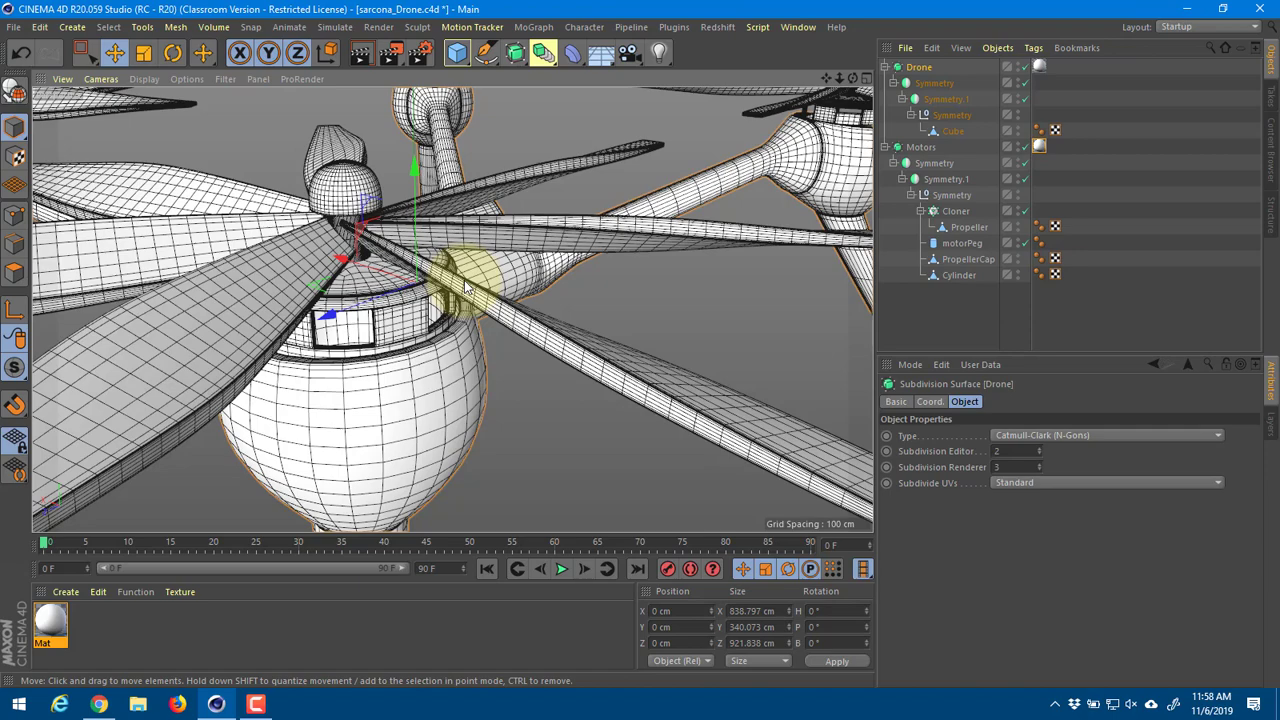
{"action": "left_click_drag", "start_coordinate": [486, 286], "coordinate": [510, 269], "text": "alt"}
{"action": "scroll", "coordinate": [546, 286], "scroll_direction": "up", "scroll_amount": 3}
Step: Switch to Chrome and study the DJI Phantom 4 and DJI Phantom Aerial UAV drone images in the search results
{"action": "key", "text": "alt+Tab"}
{"action": "scroll", "coordinate": [480, 300], "scroll_direction": "up", "scroll_amount": 10}
{"action": "scroll", "coordinate": [480, 300], "scroll_direction": "down", "scroll_amount": 1}
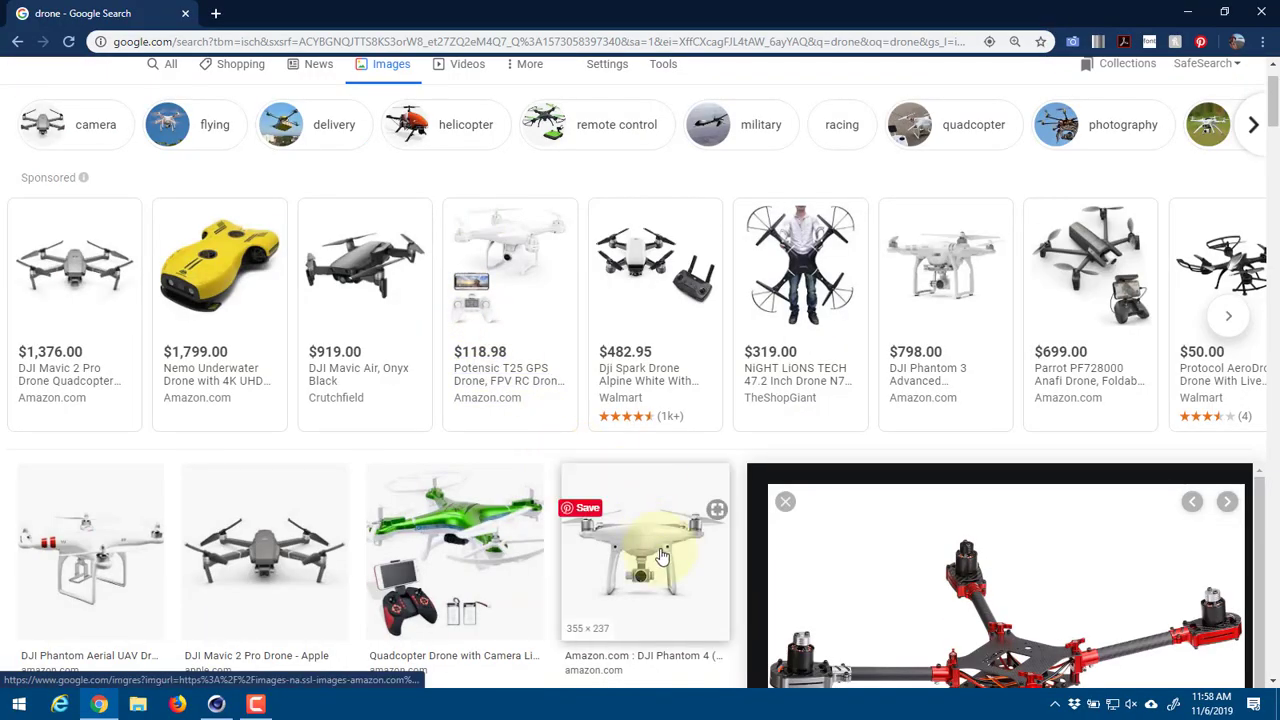
{"action": "left_click", "coordinate": [586, 563]}
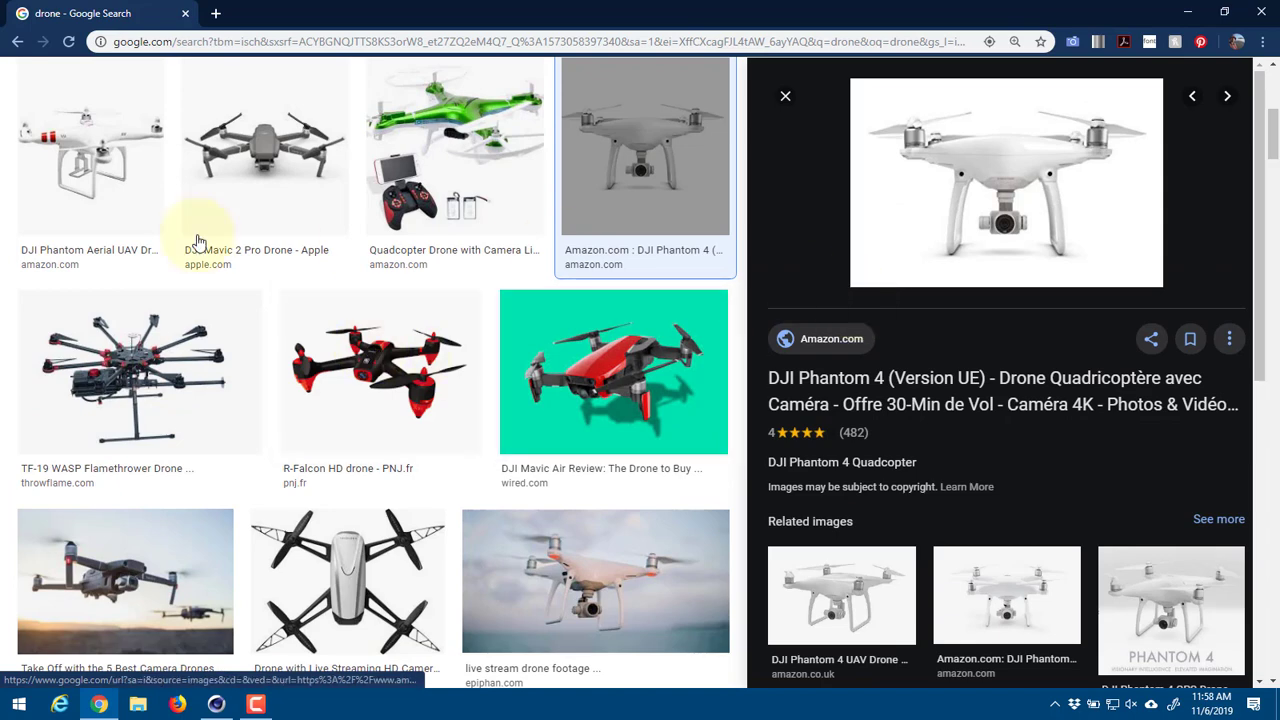
{"action": "left_click", "coordinate": [108, 176]}
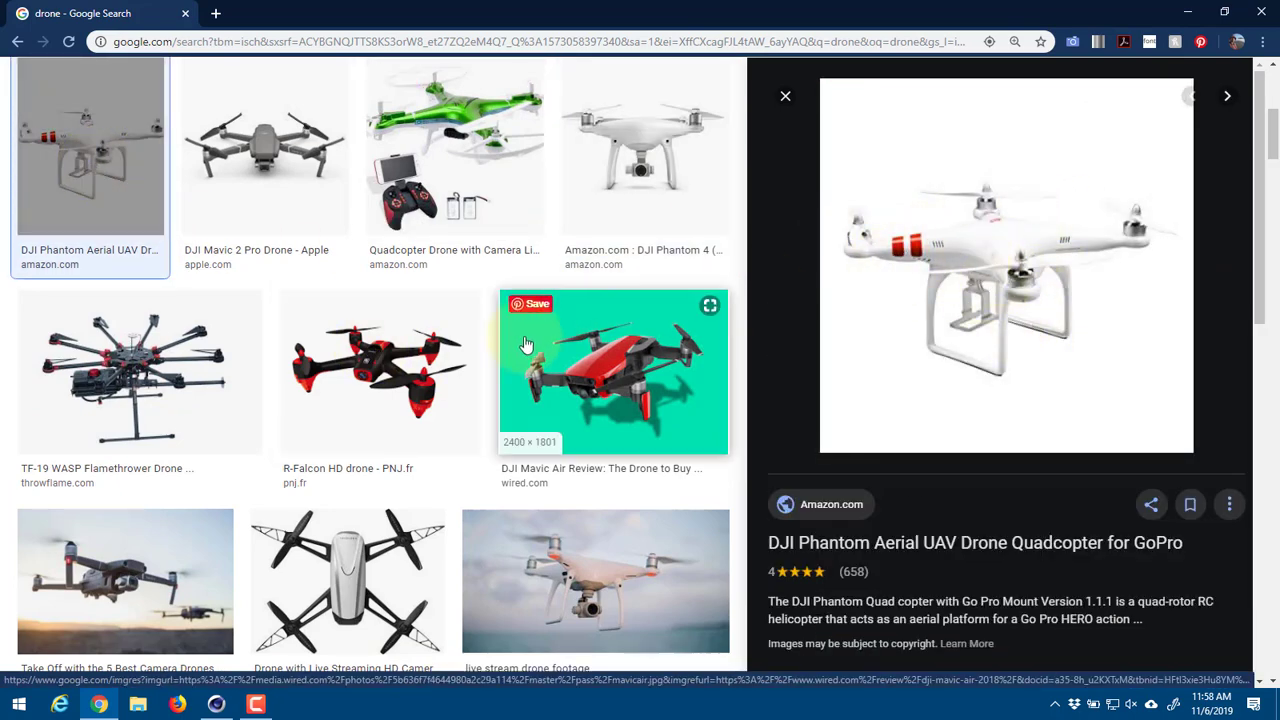
Step: View the sponsored DJI Phantom 3 Advanced product page, close it and switch back to Cinema 4D
{"action": "scroll", "coordinate": [531, 400], "scroll_direction": "up", "scroll_amount": 4}
{"action": "scroll", "coordinate": [428, 281], "scroll_direction": "up", "scroll_amount": 1}
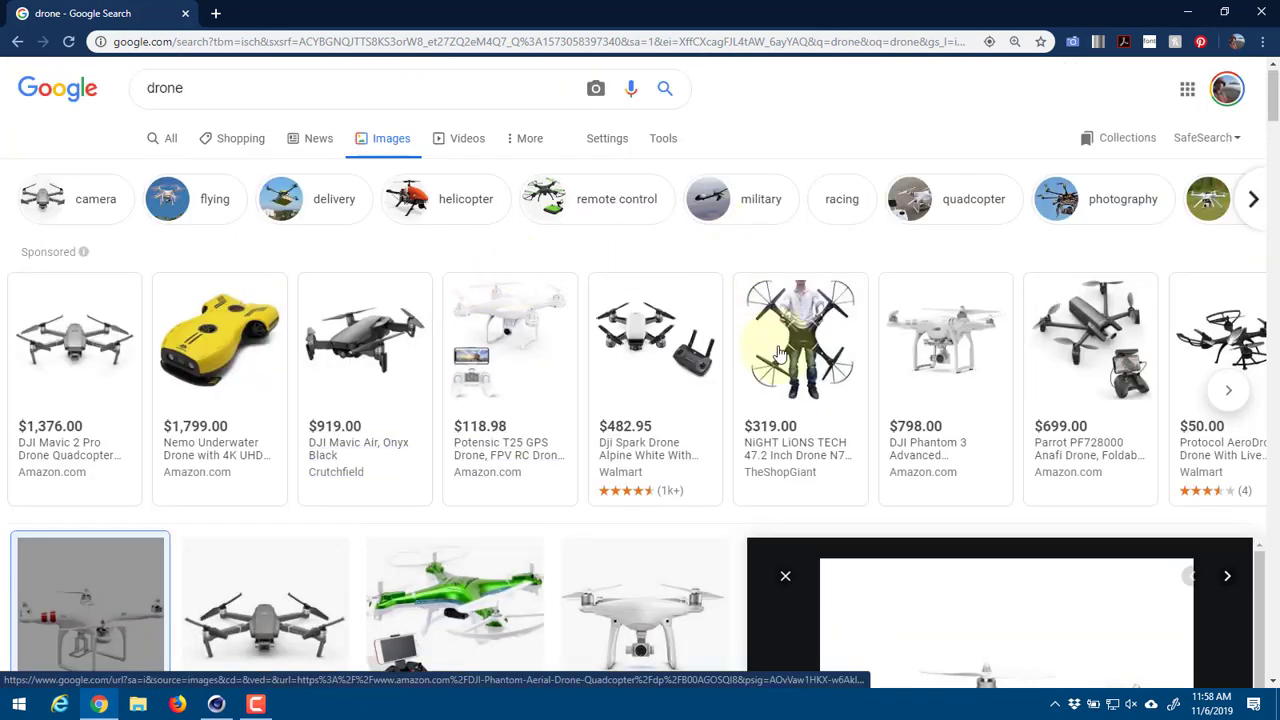
{"action": "left_click", "coordinate": [970, 336]}
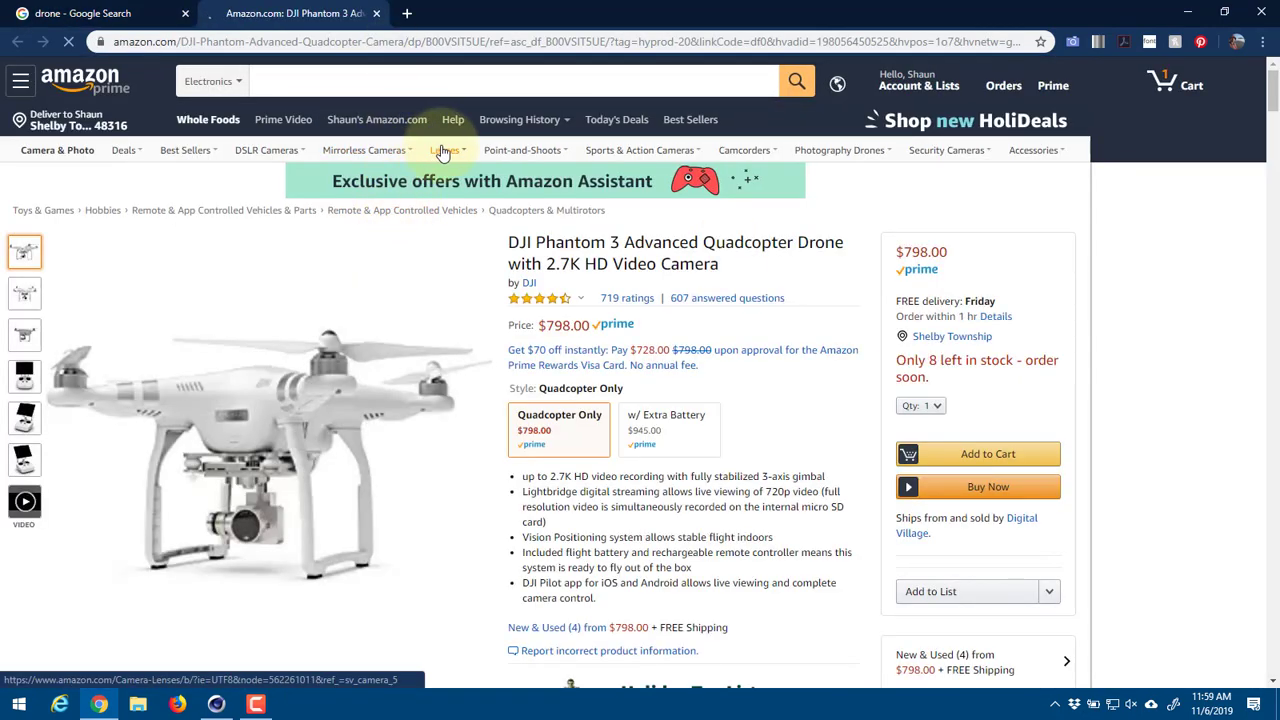
{"action": "key", "text": "ctrl+w"}
{"action": "scroll", "coordinate": [751, 366], "scroll_direction": "down", "scroll_amount": 10}
{"action": "left_click", "coordinate": [219, 705]}
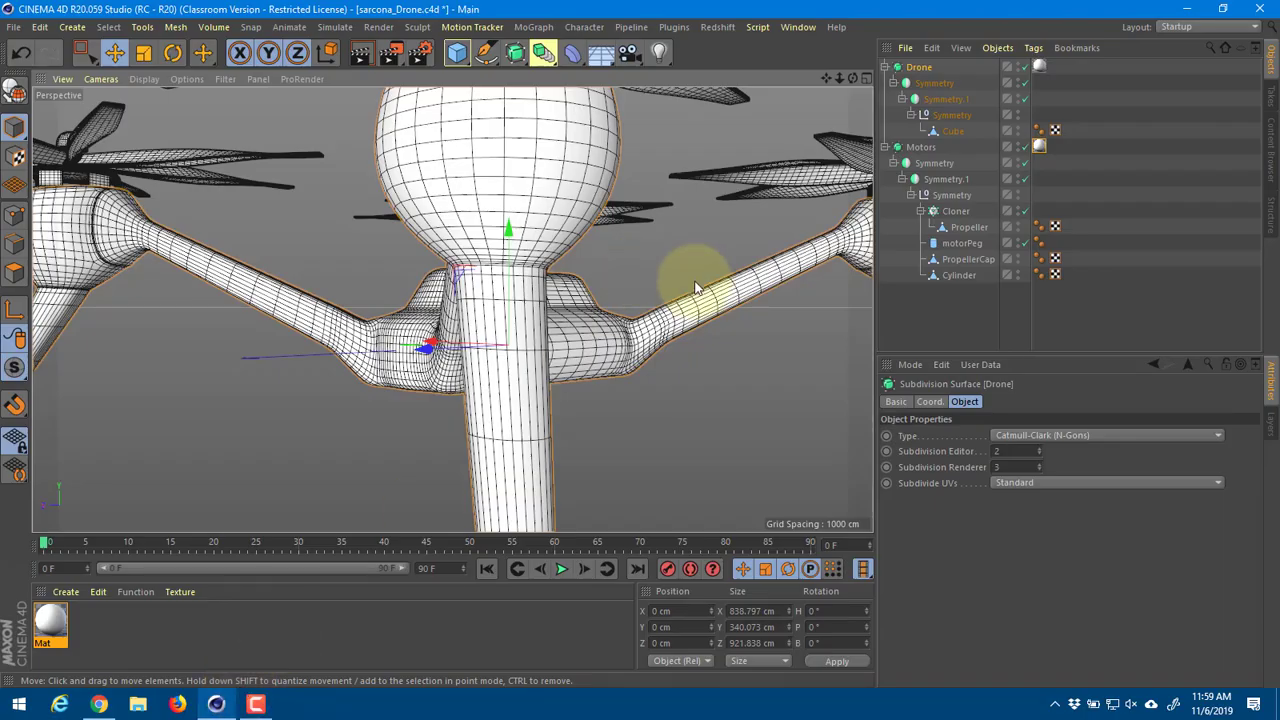